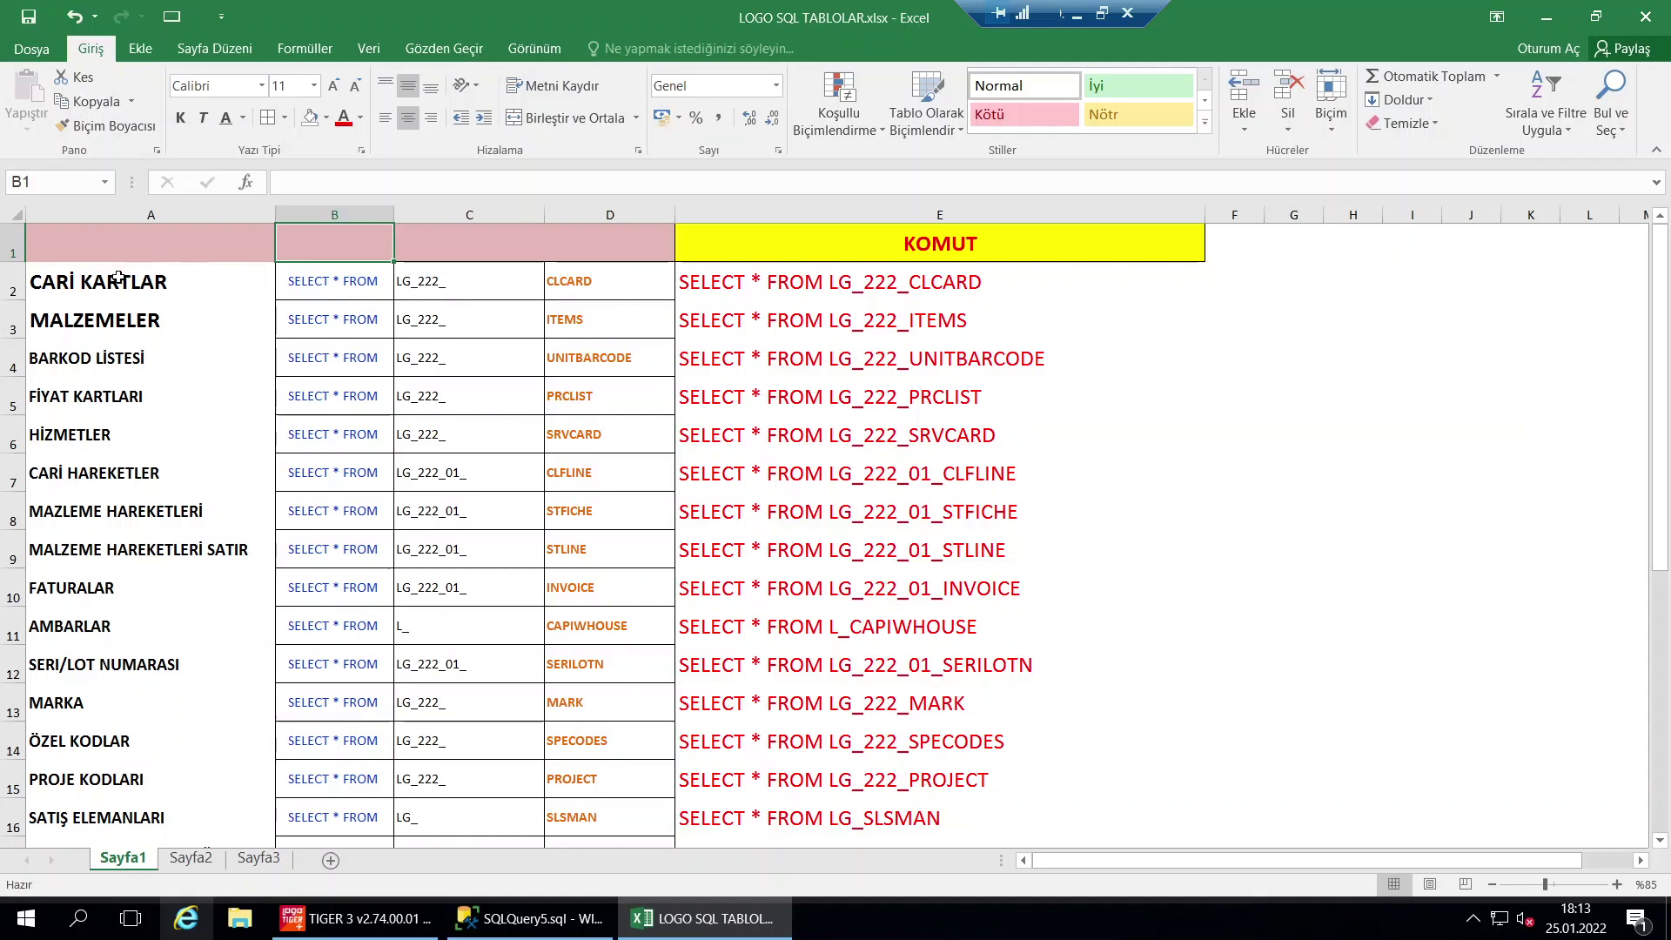
Review the command list's labels, rows, PRCLIST formula, B2 text and C2 prefix without changing anything
{"action": "left_click_drag", "start_coordinate": [110, 280], "coordinate": [132, 319]}
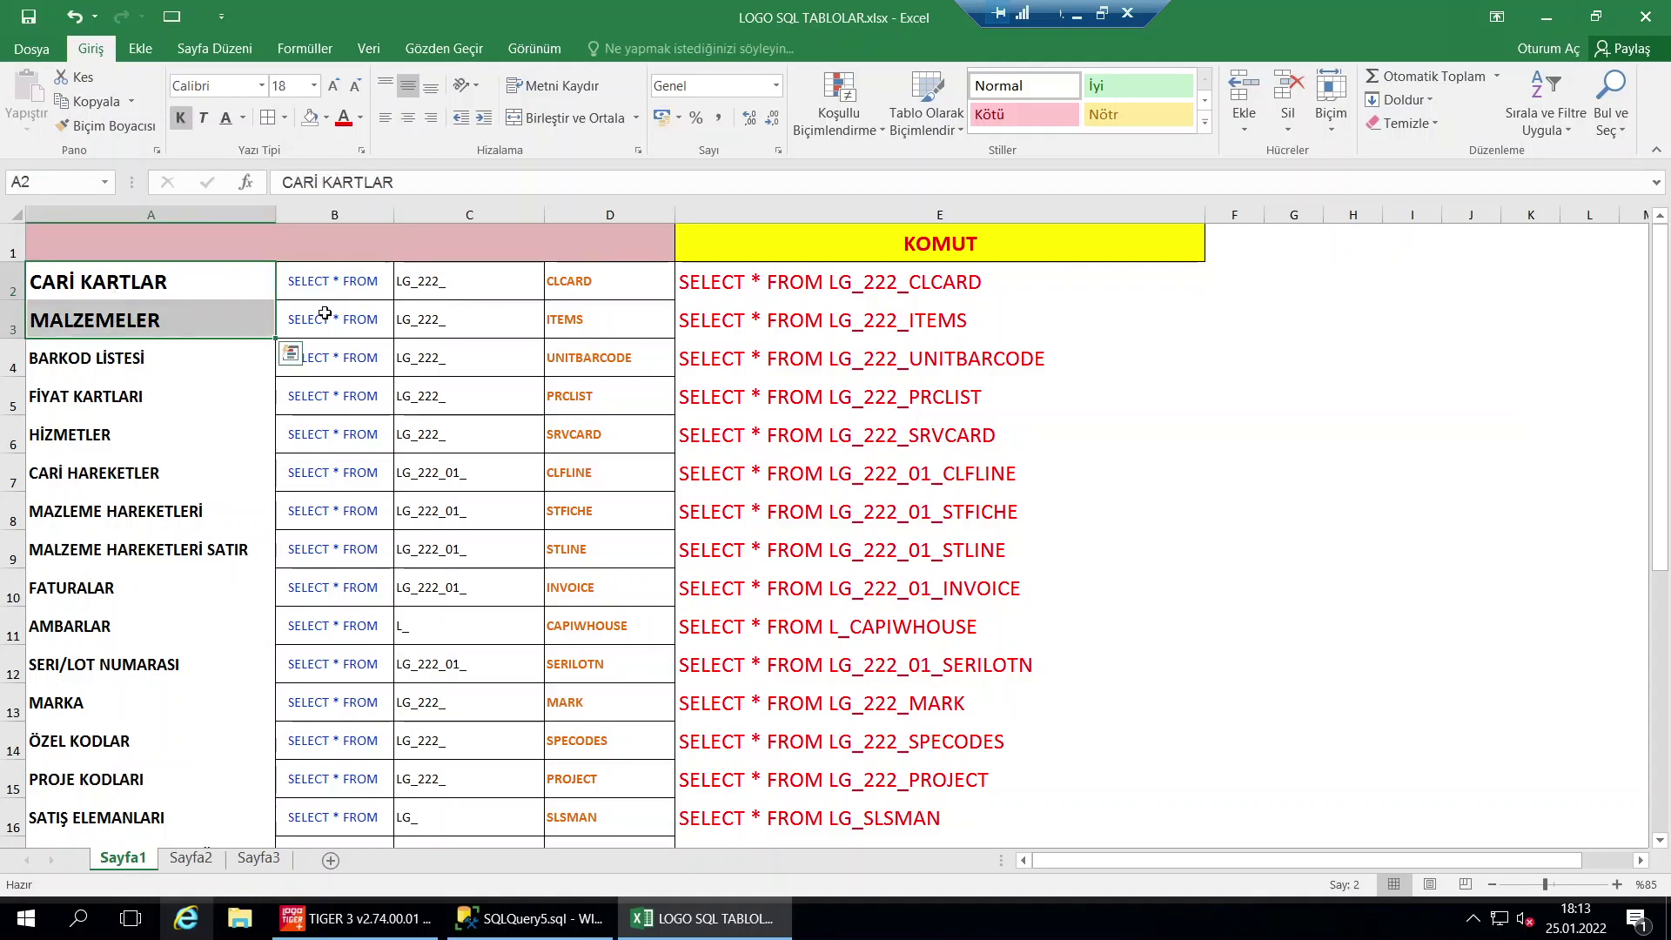
{"action": "left_click_drag", "start_coordinate": [882, 281], "coordinate": [104, 287]}
{"action": "left_click_drag", "start_coordinate": [933, 323], "coordinate": [130, 321]}
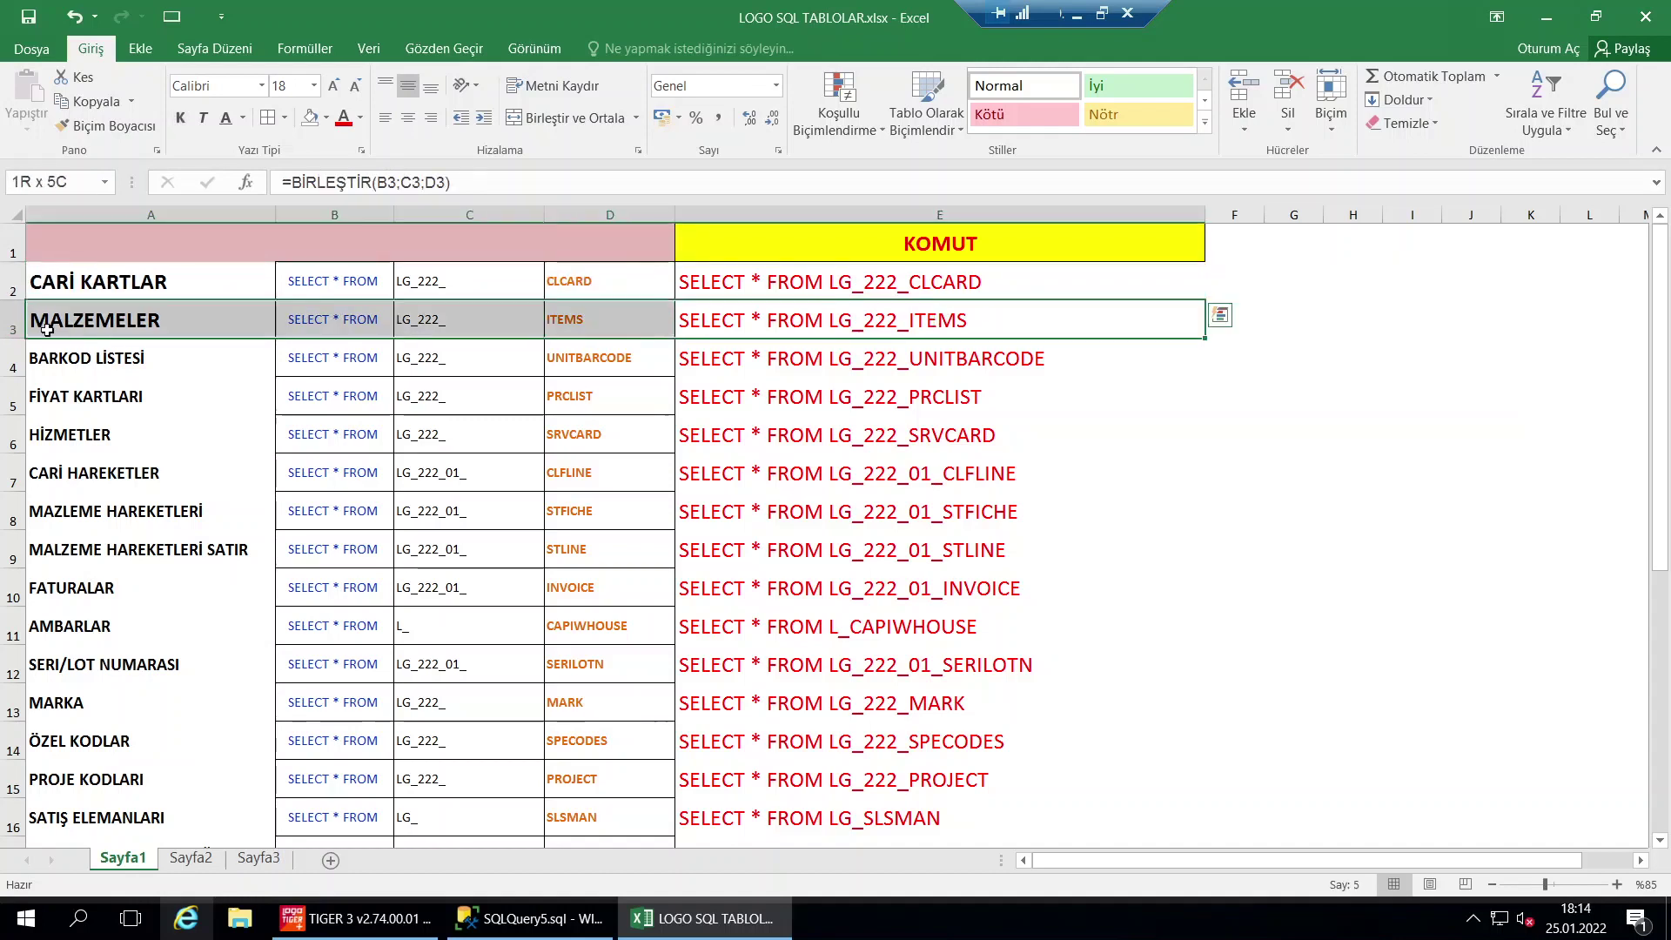
{"action": "left_click", "coordinate": [801, 379]}
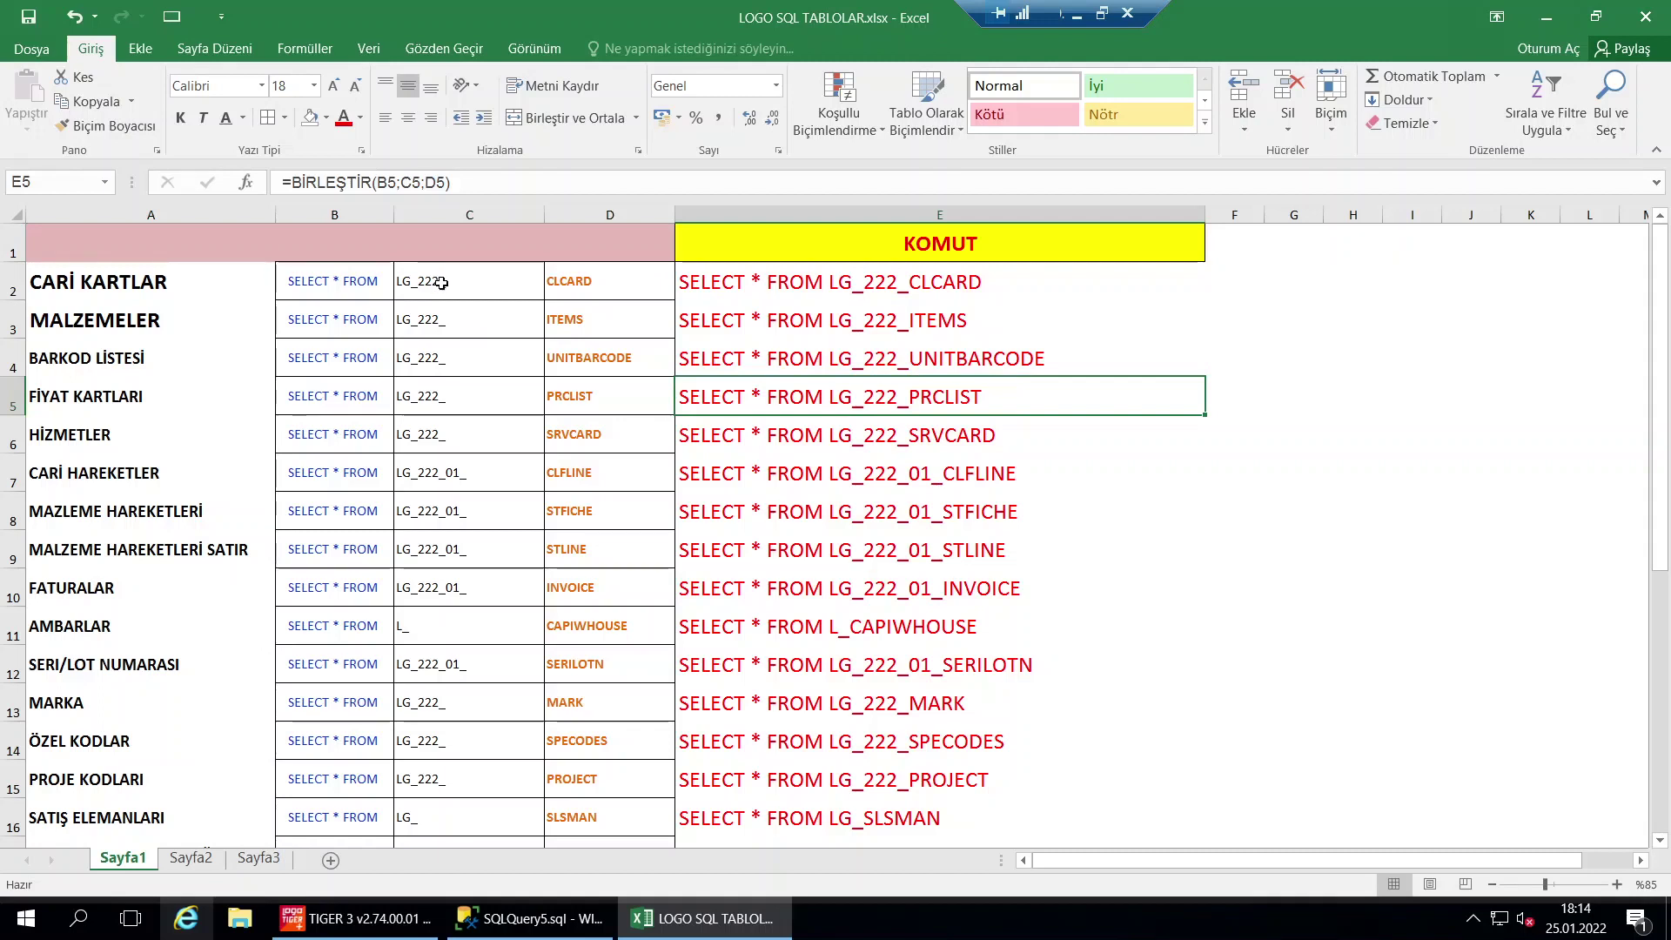
{"action": "left_click", "coordinate": [346, 209]}
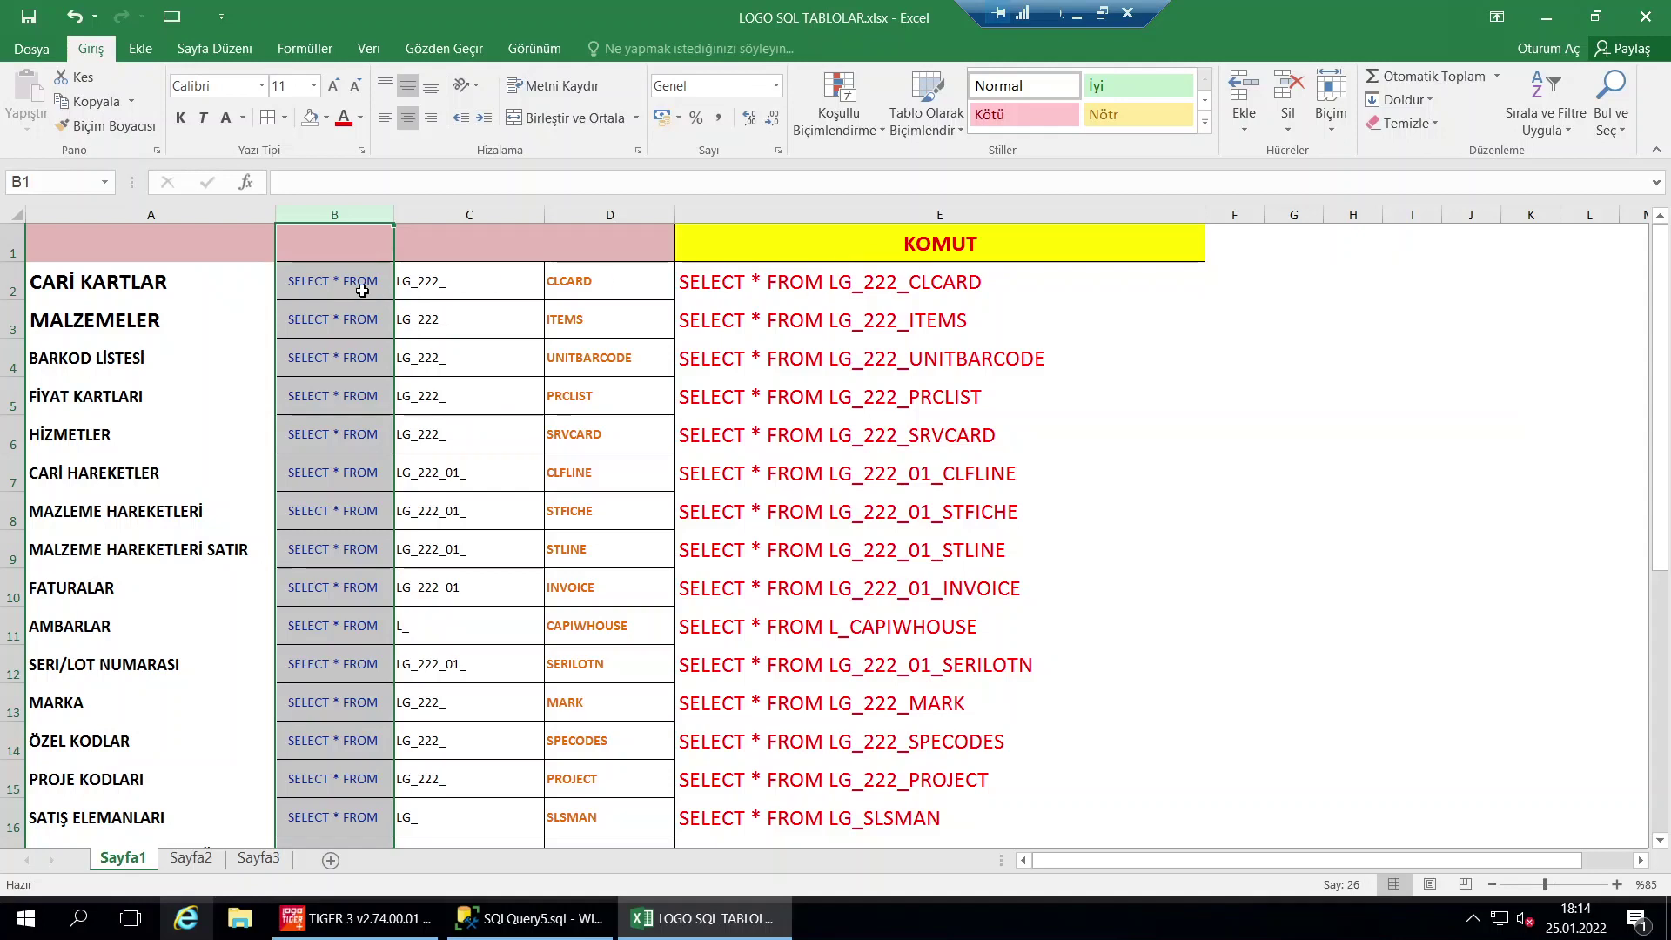
{"action": "double_click", "coordinate": [335, 279]}
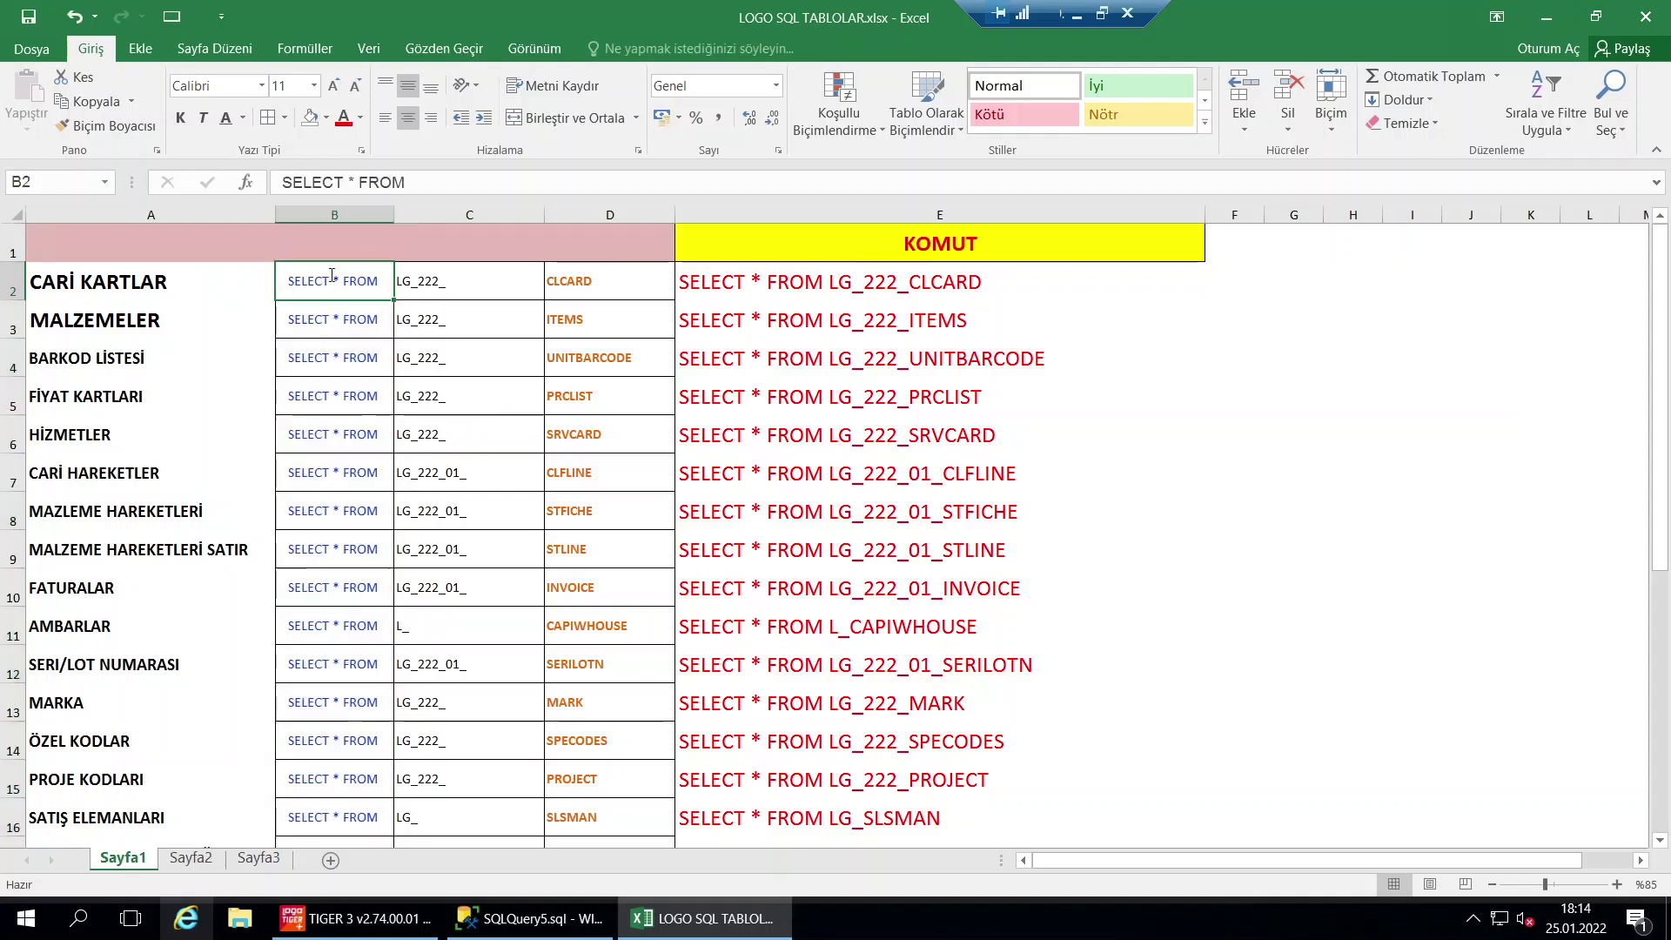
{"action": "left_click_drag", "start_coordinate": [336, 280], "coordinate": [342, 280]}
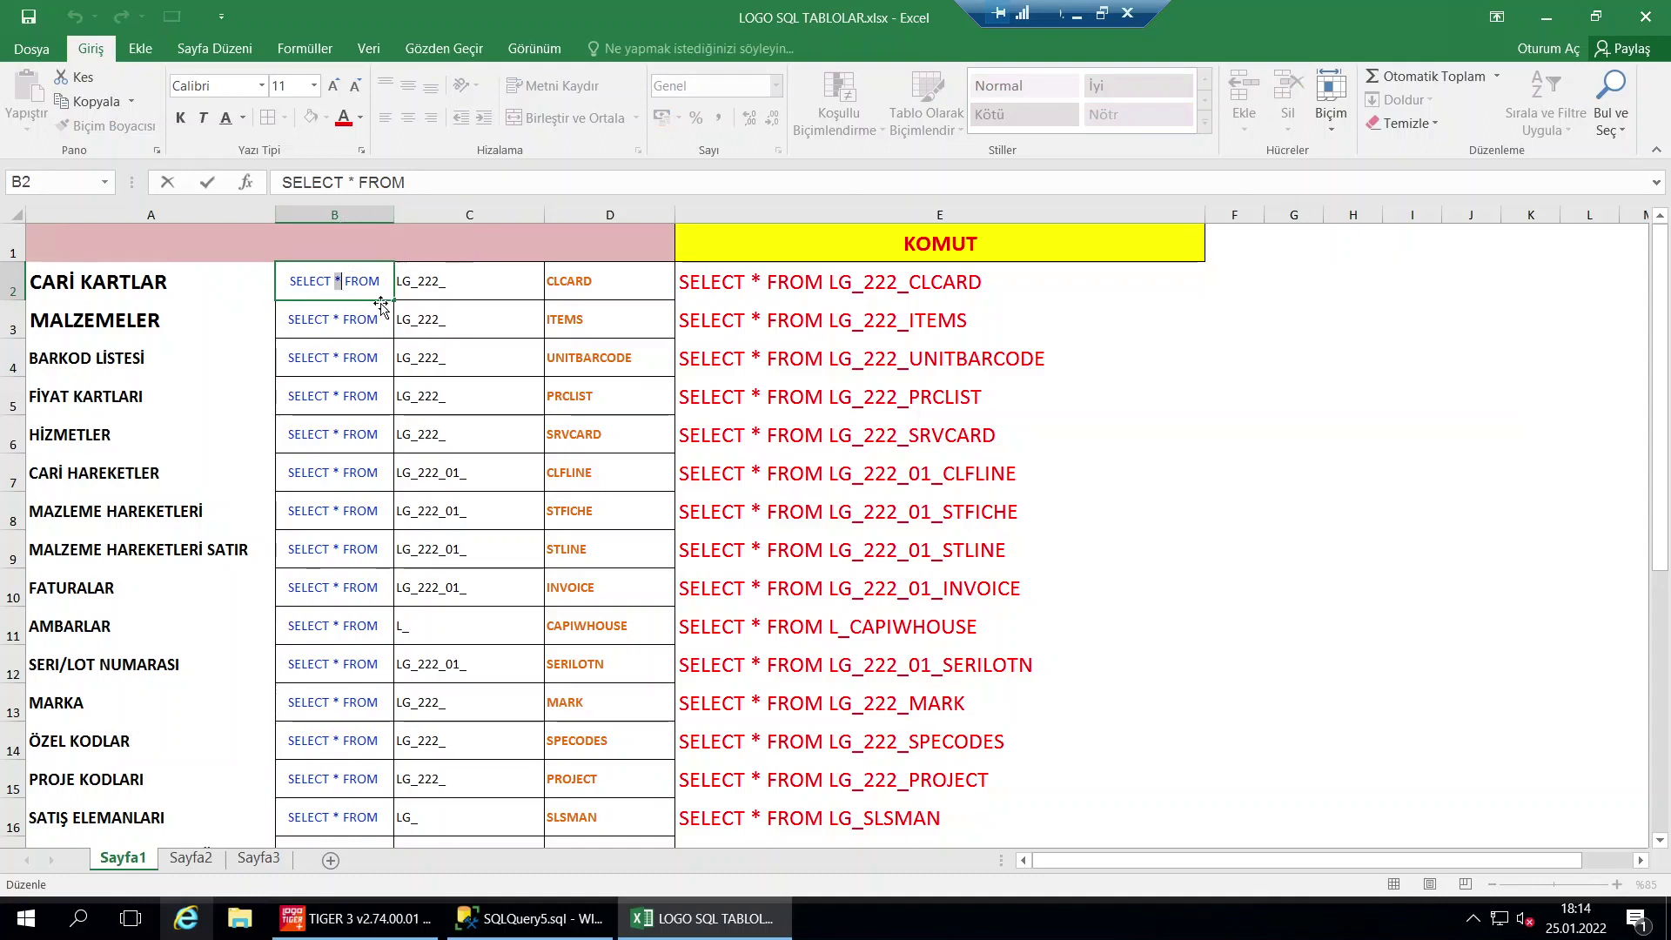
{"action": "key", "text": "Escape"}
{"action": "left_click", "coordinate": [433, 289]}
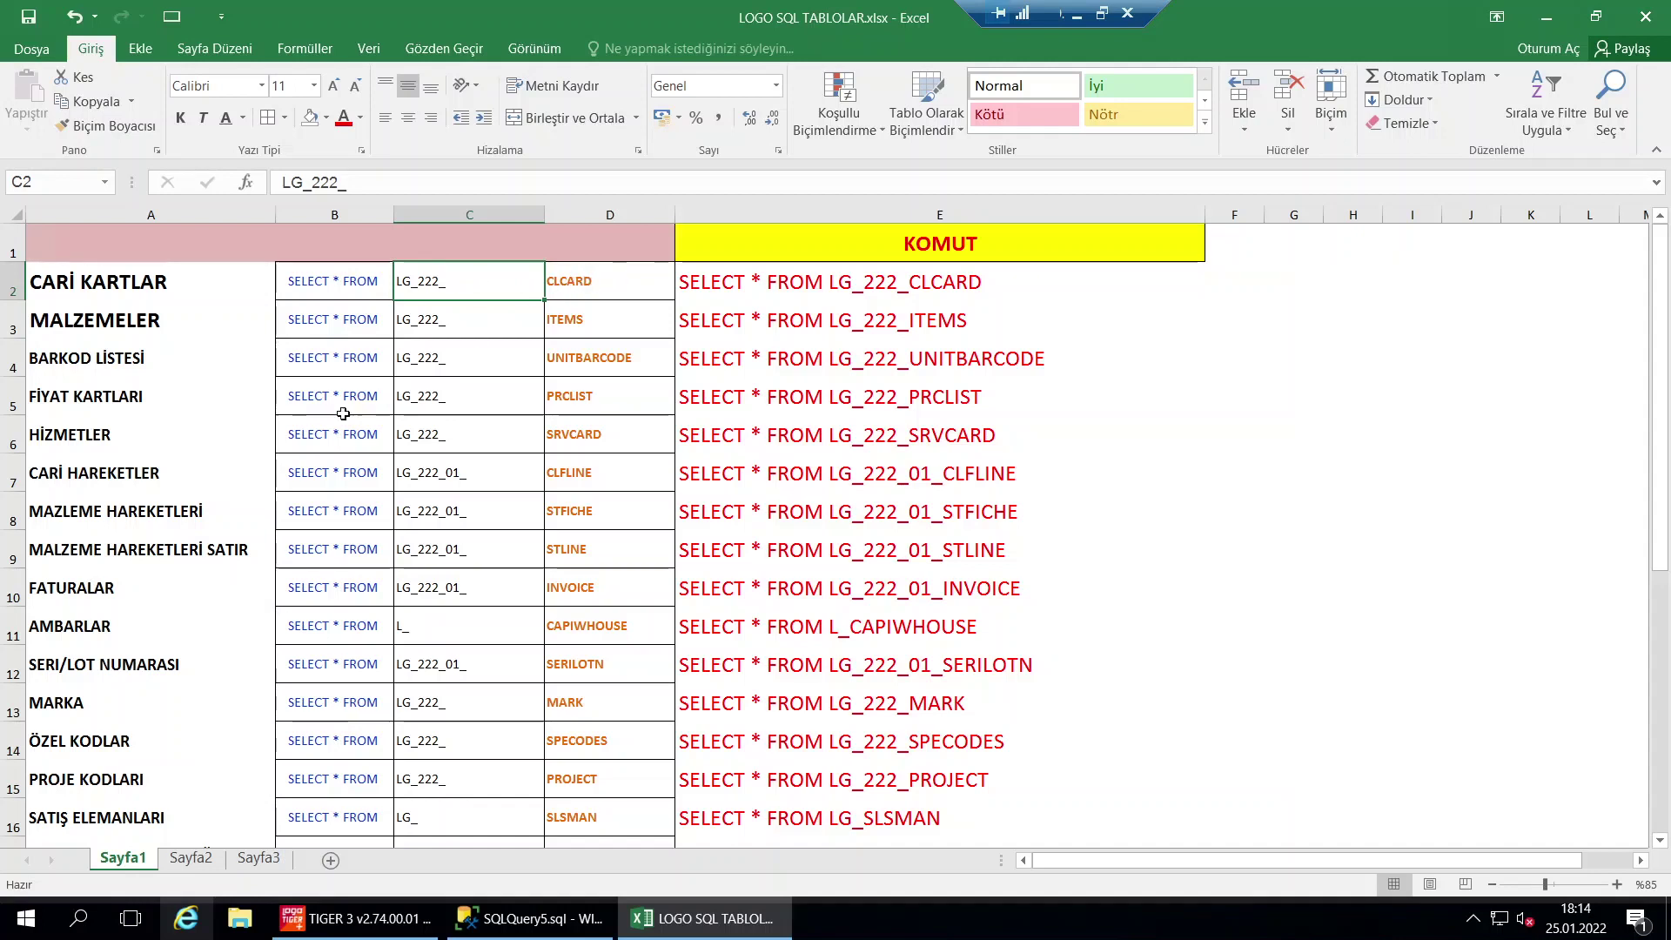
Enlarge the 01 in C7's LG_222_01_ prefix to font size 18
{"action": "left_click", "coordinate": [132, 474]}
{"action": "left_click_drag", "start_coordinate": [303, 478], "coordinate": [870, 475]}
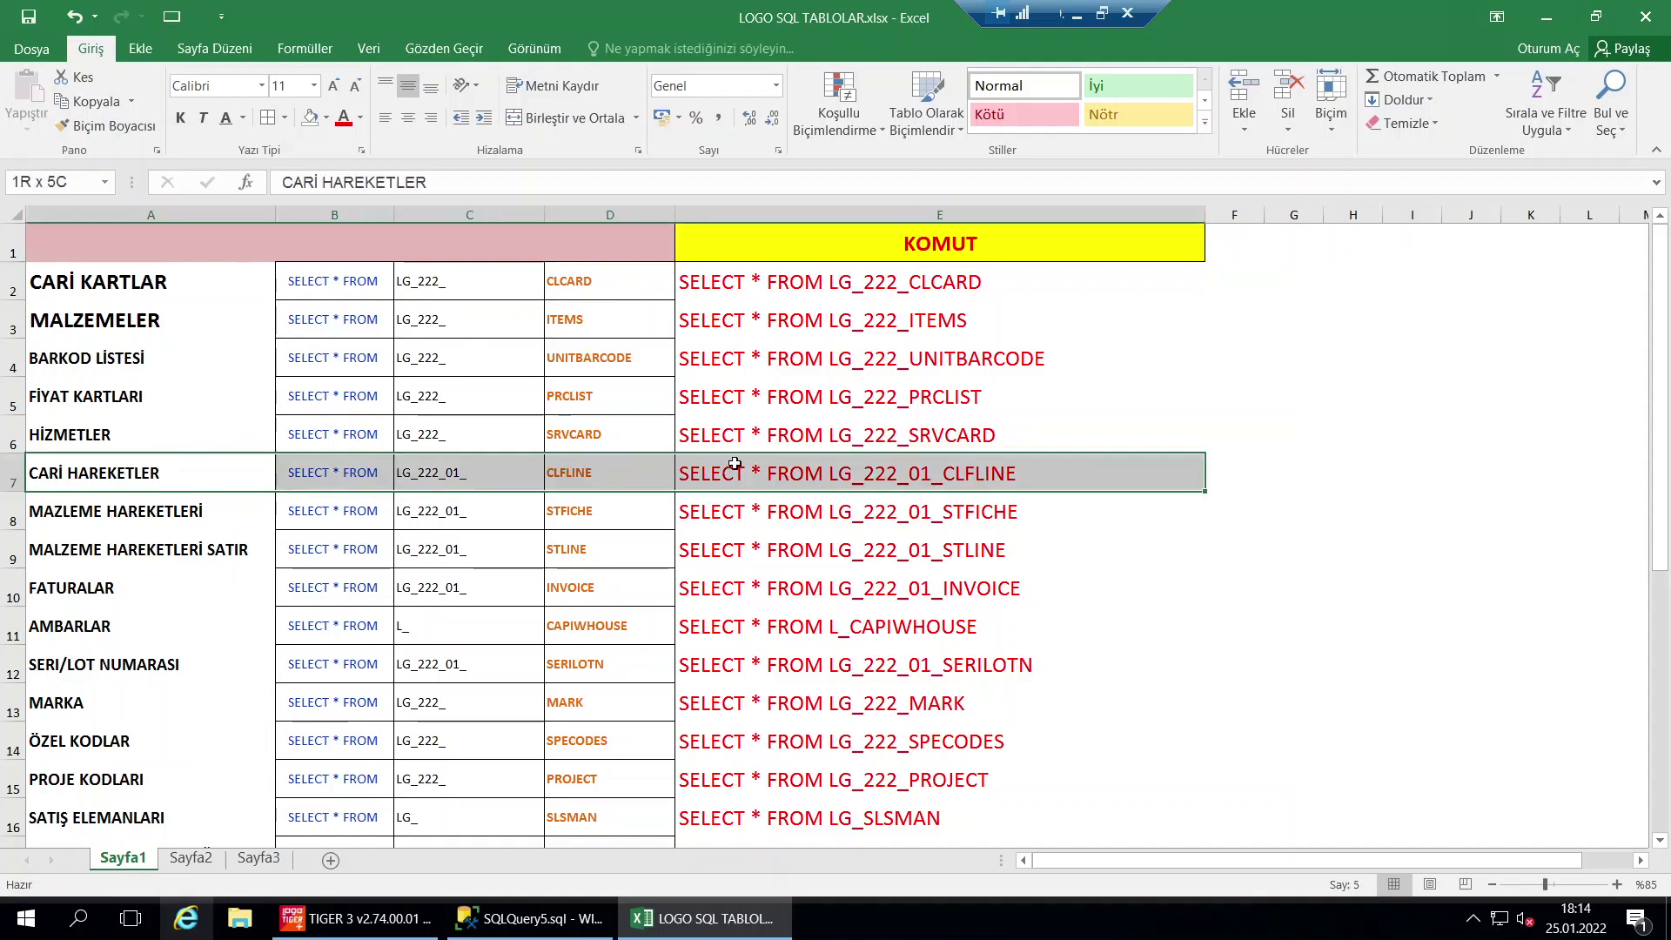
{"action": "double_click", "coordinate": [456, 476]}
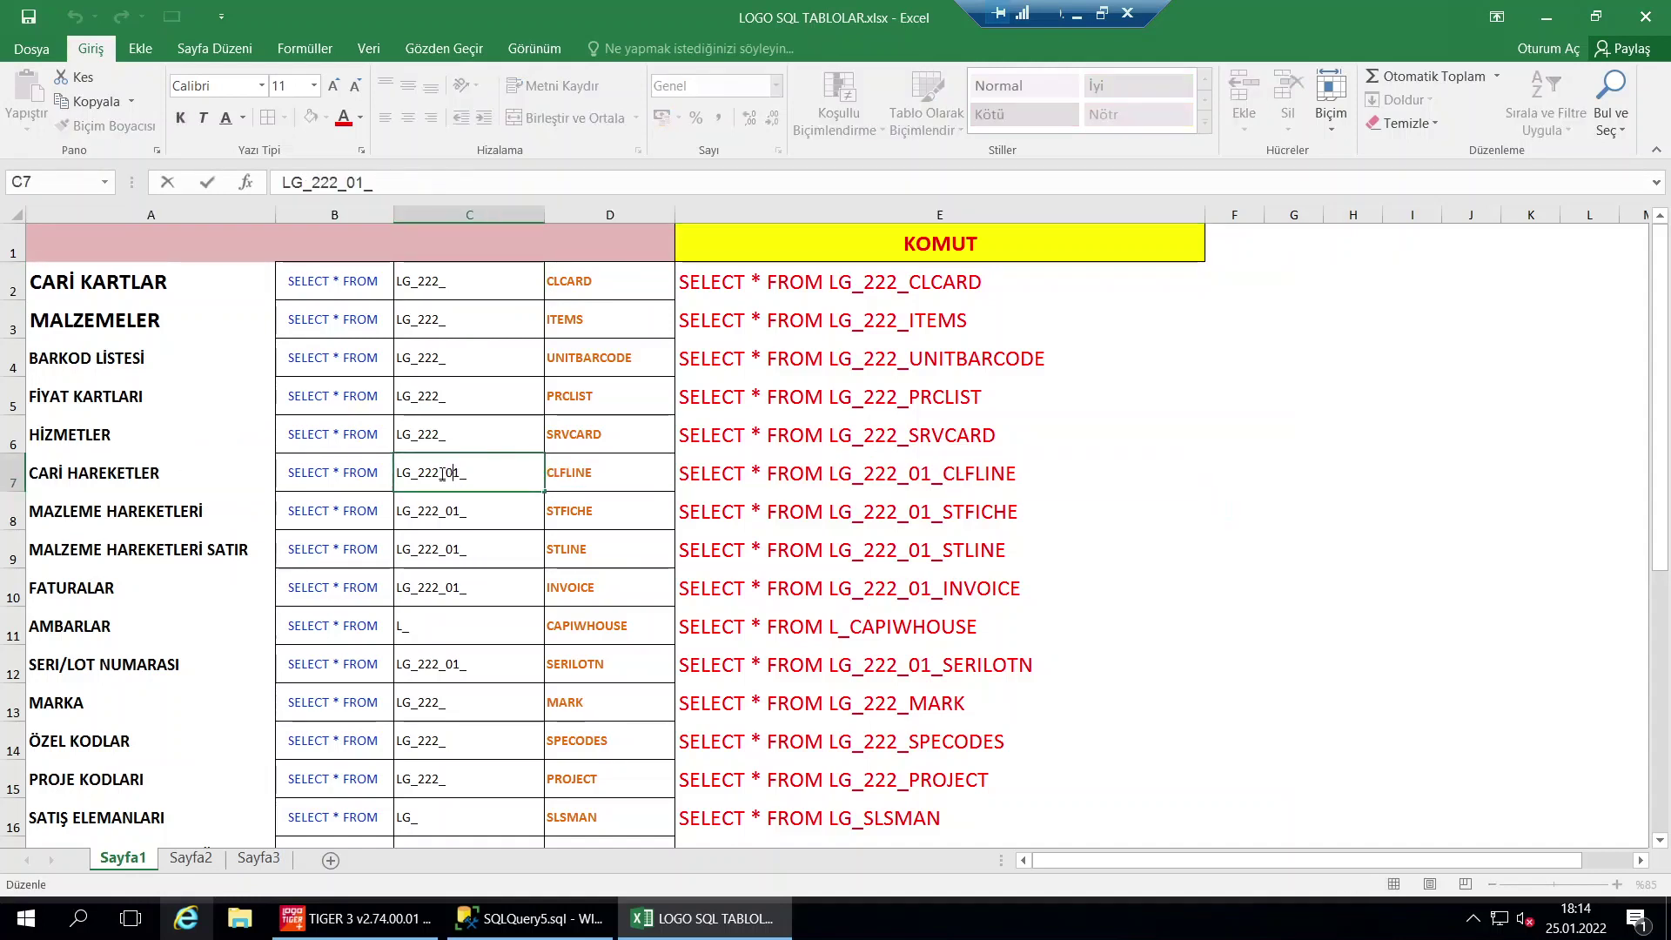
{"action": "left_click_drag", "start_coordinate": [446, 475], "coordinate": [460, 475]}
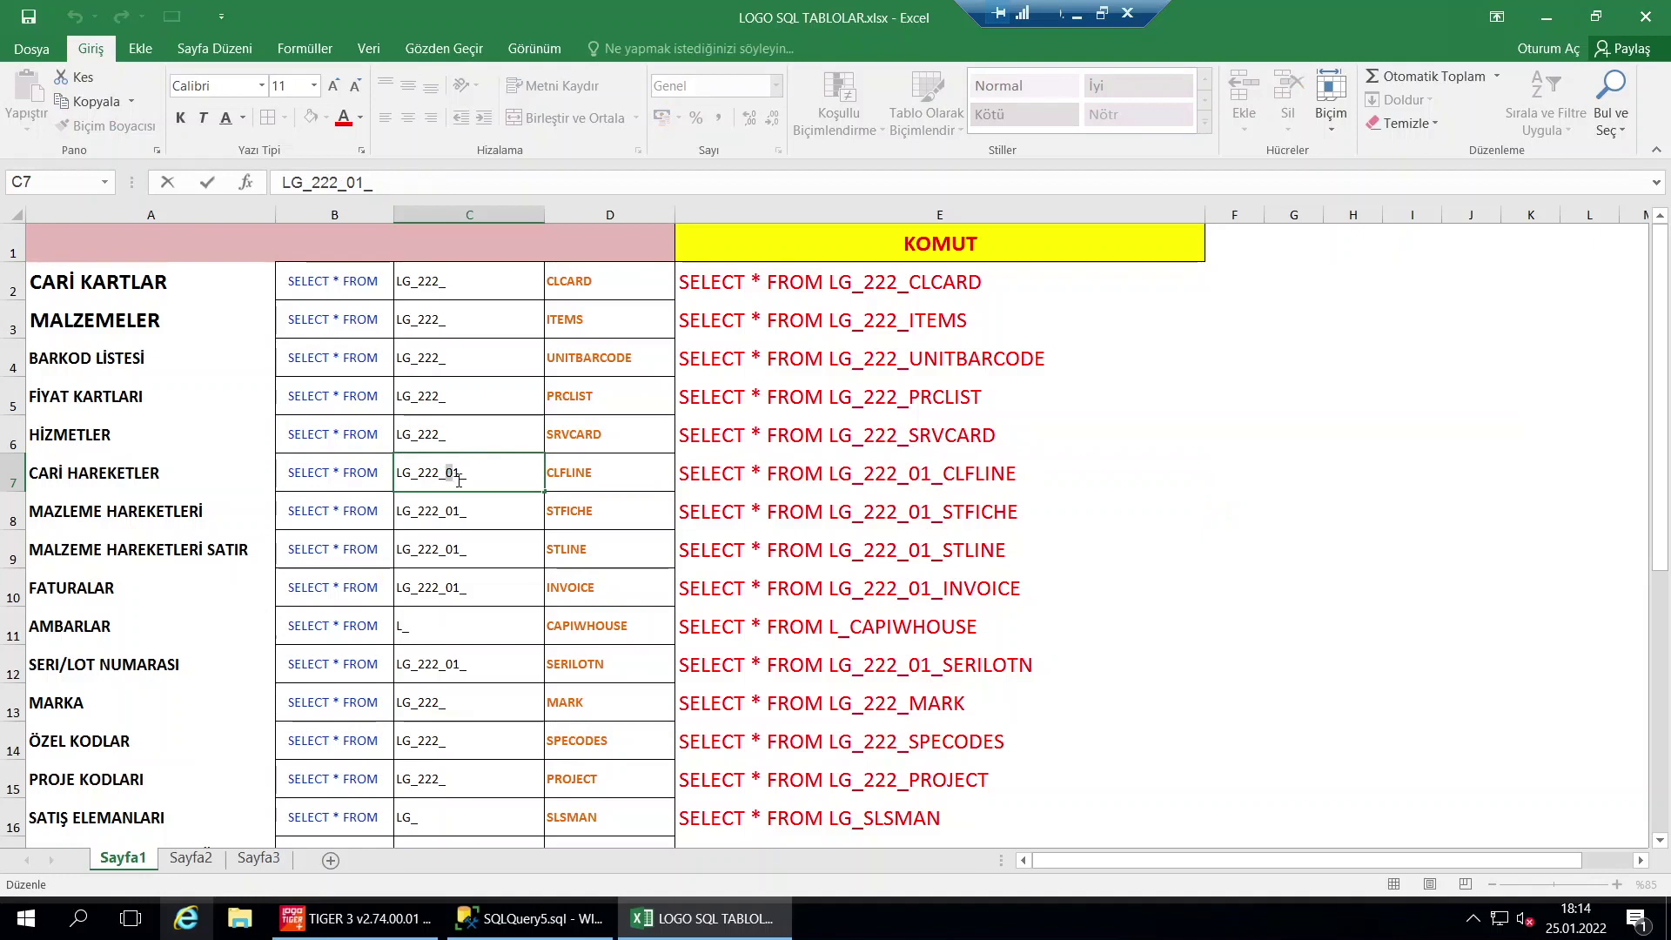
{"action": "left_click", "coordinate": [334, 85]}
{"action": "left_click", "coordinate": [333, 85]}
{"action": "left_click", "coordinate": [334, 86]}
{"action": "left_click", "coordinate": [333, 86]}
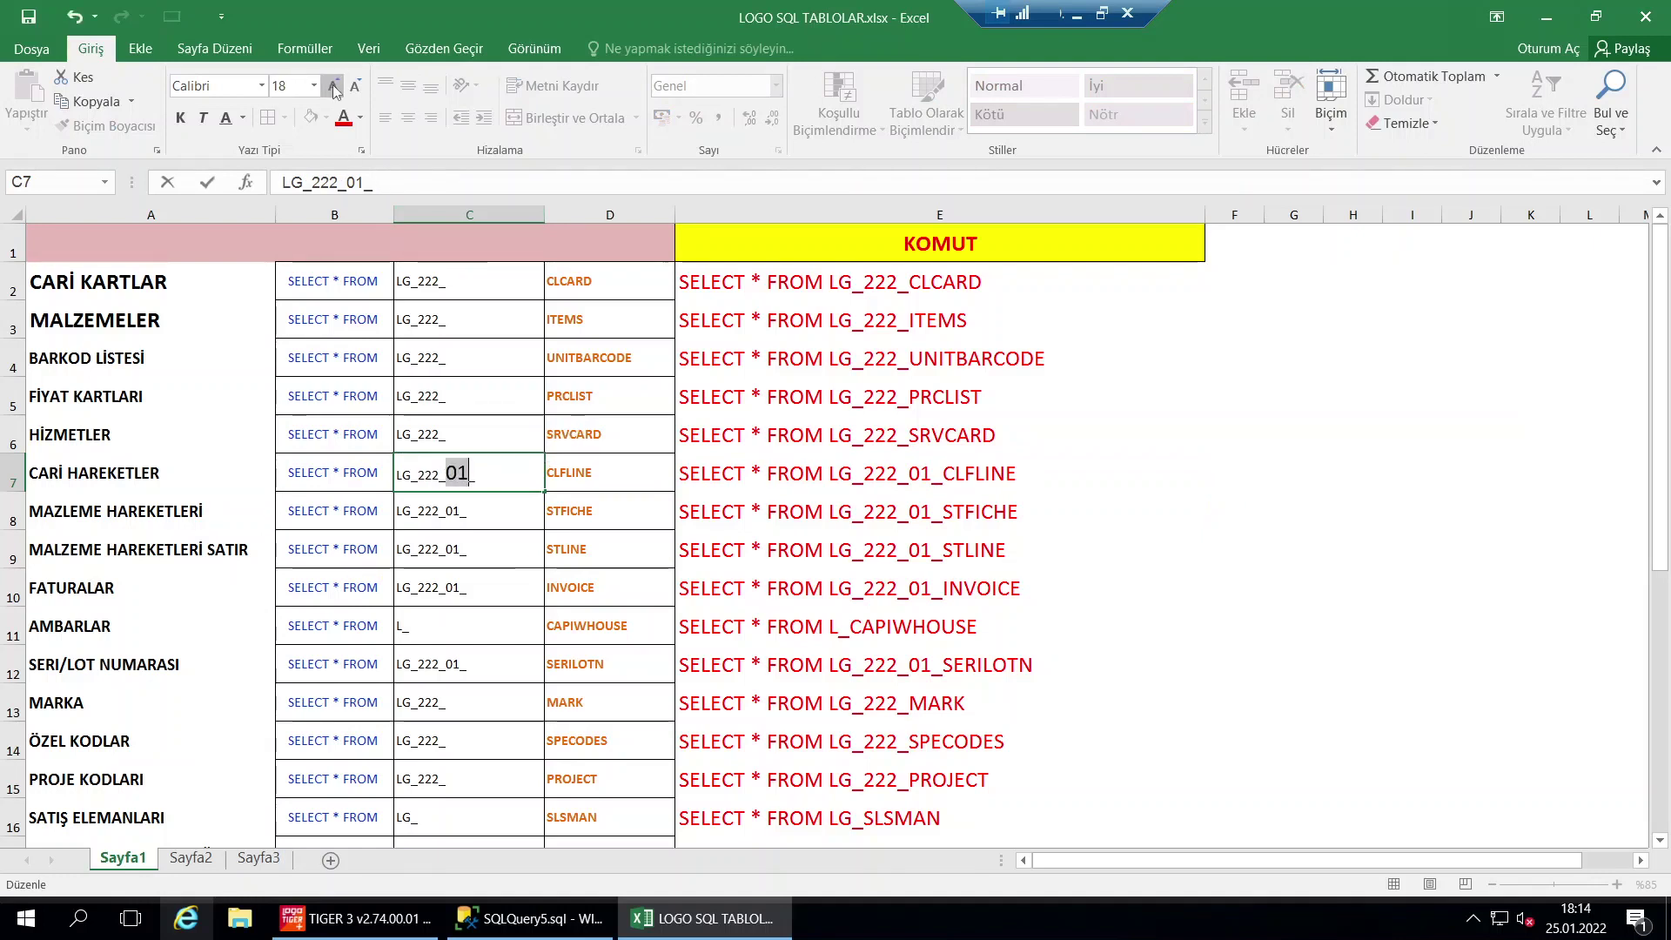
{"action": "key", "text": "Return"}
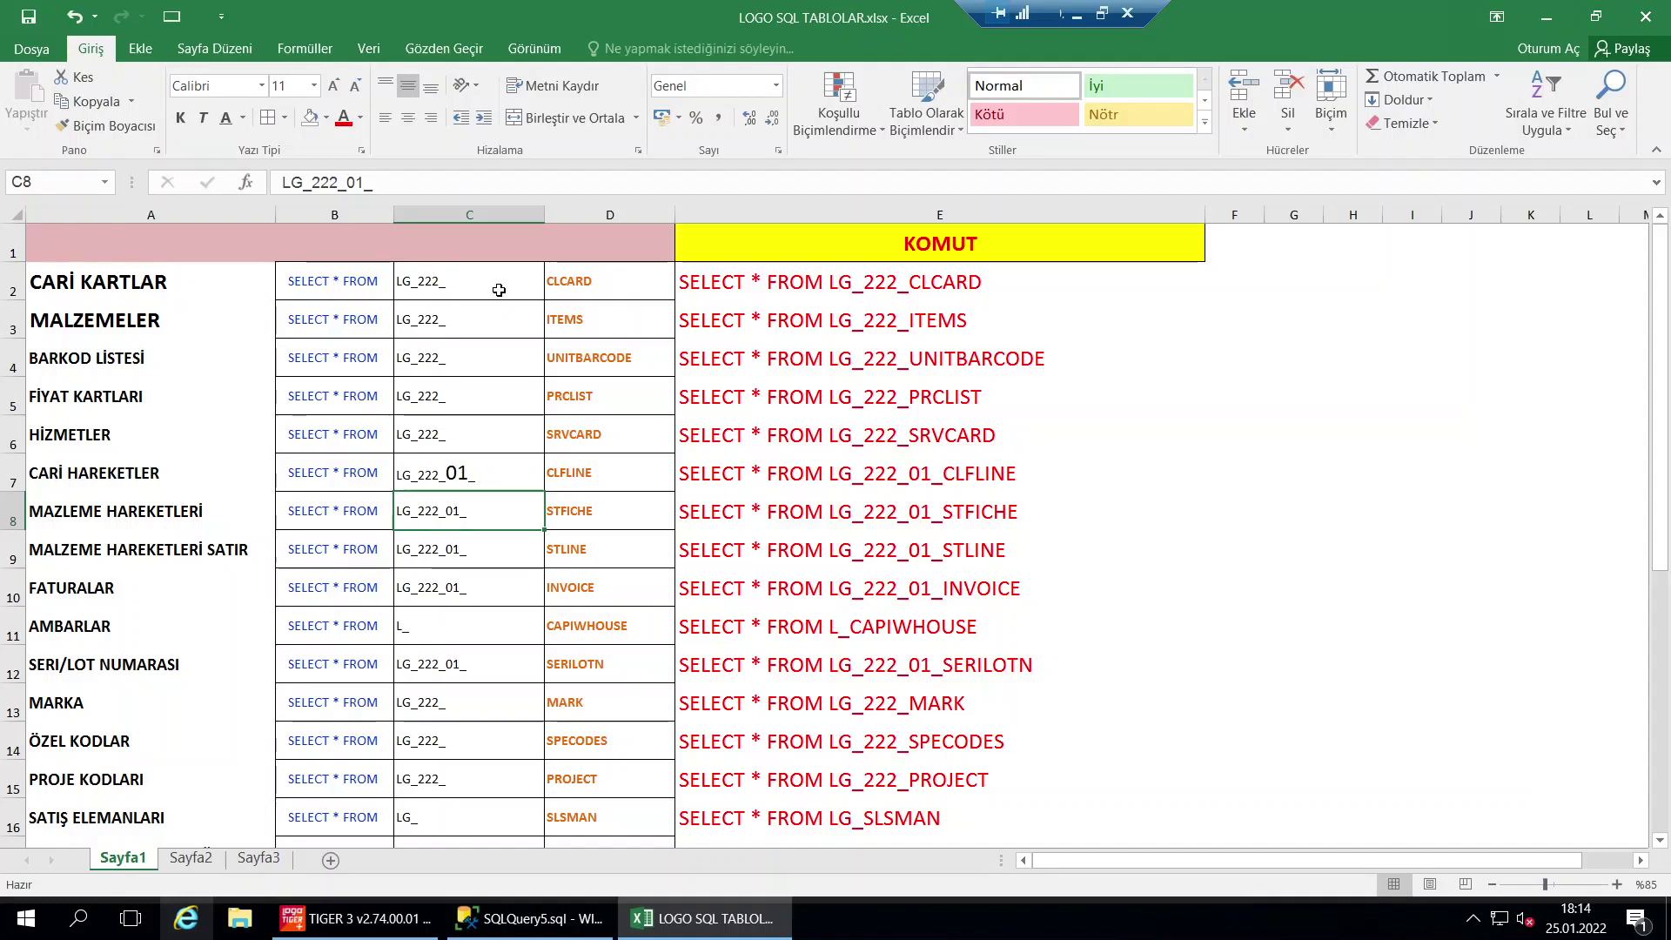
Copy the LG_222_CLCARD command from cell E2 and bring up Management Studio
{"action": "left_click", "coordinate": [782, 281]}
{"action": "key", "text": "ctrl+c"}
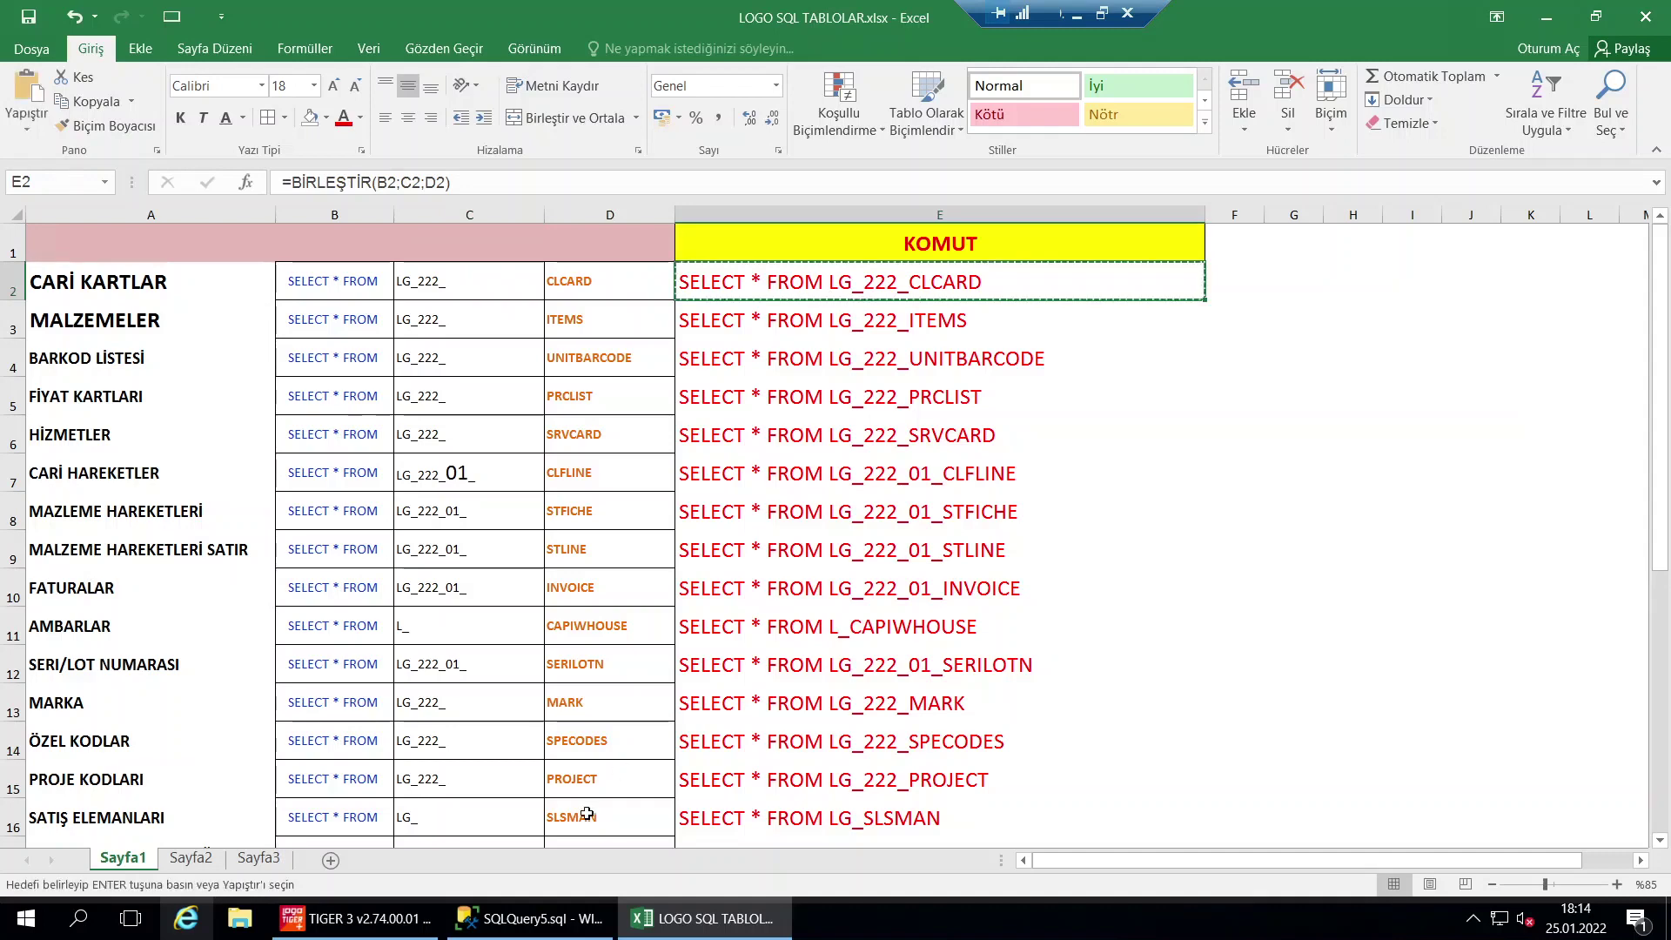
{"action": "left_click", "coordinate": [531, 918]}
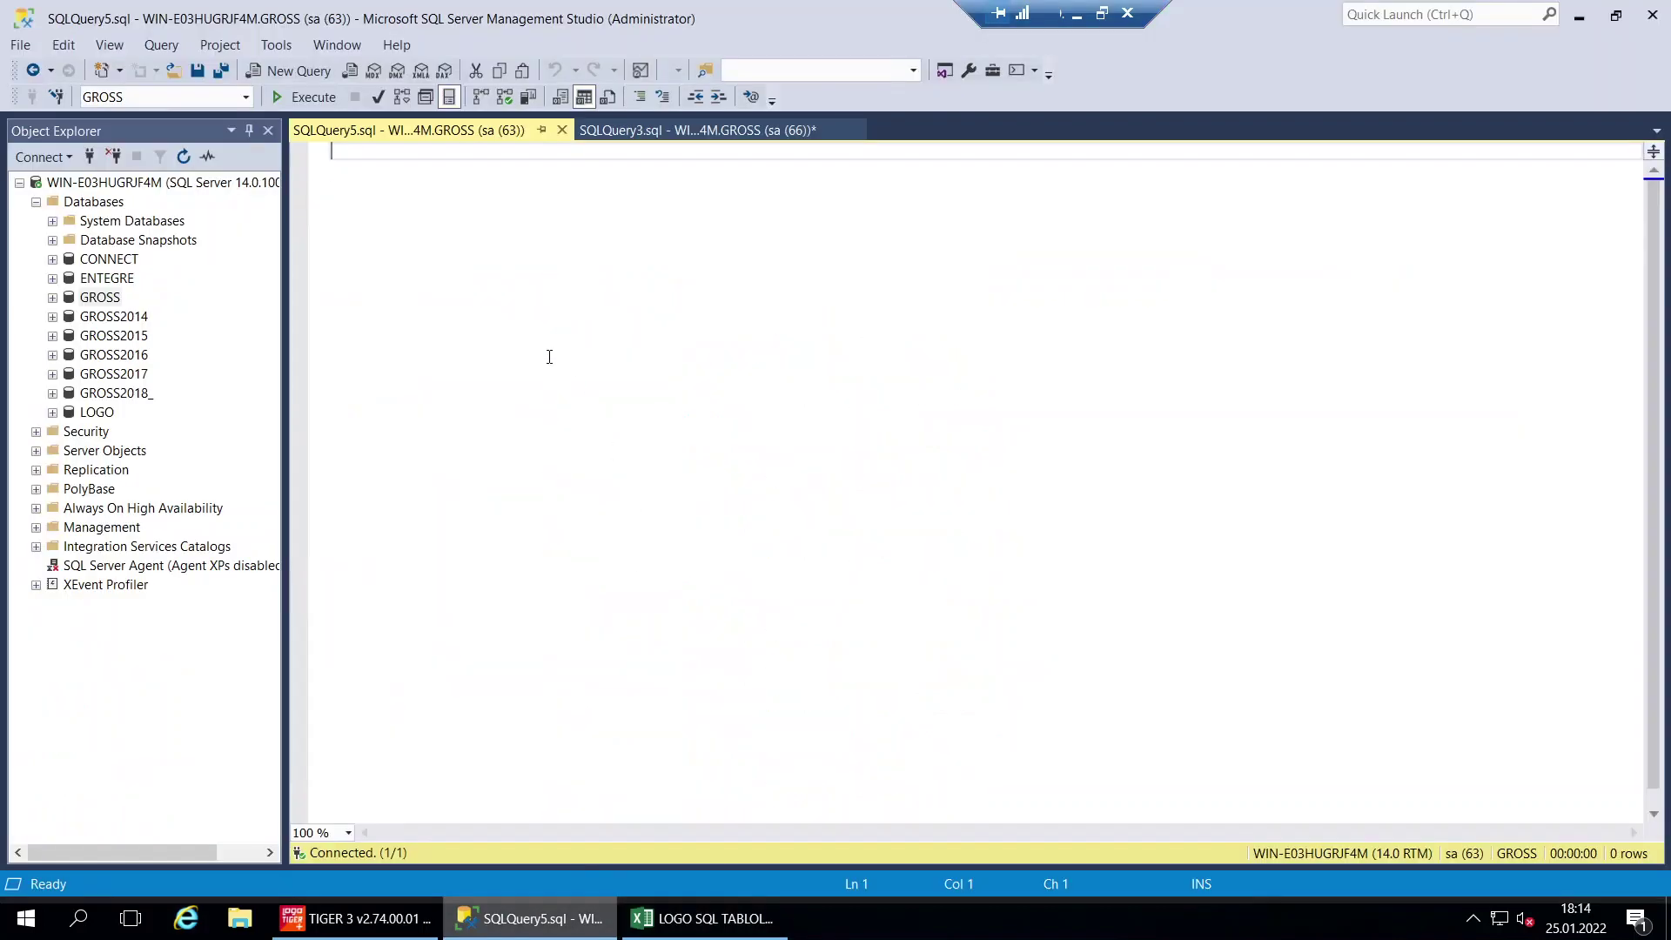
Paste SELECT * FROM LG_222_CLCARD into the GROSS query and run it, returning 790 rows
{"action": "key", "text": "ctrl+v"}
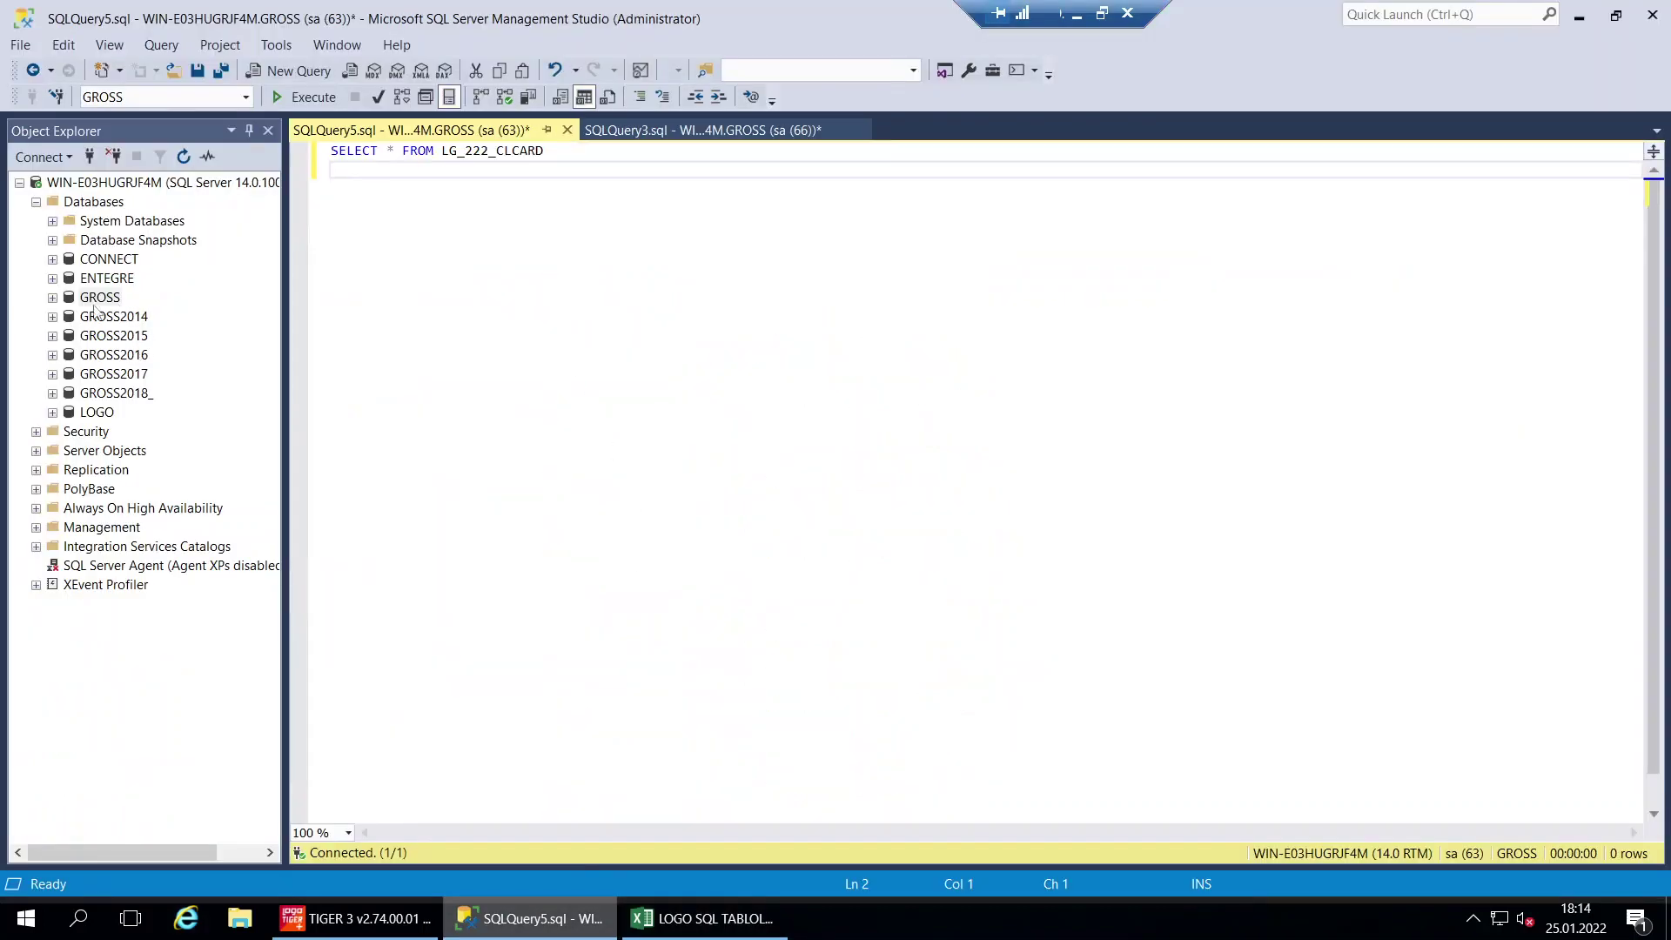
{"action": "left_click", "coordinate": [98, 298]}
{"action": "key", "text": "F2"}
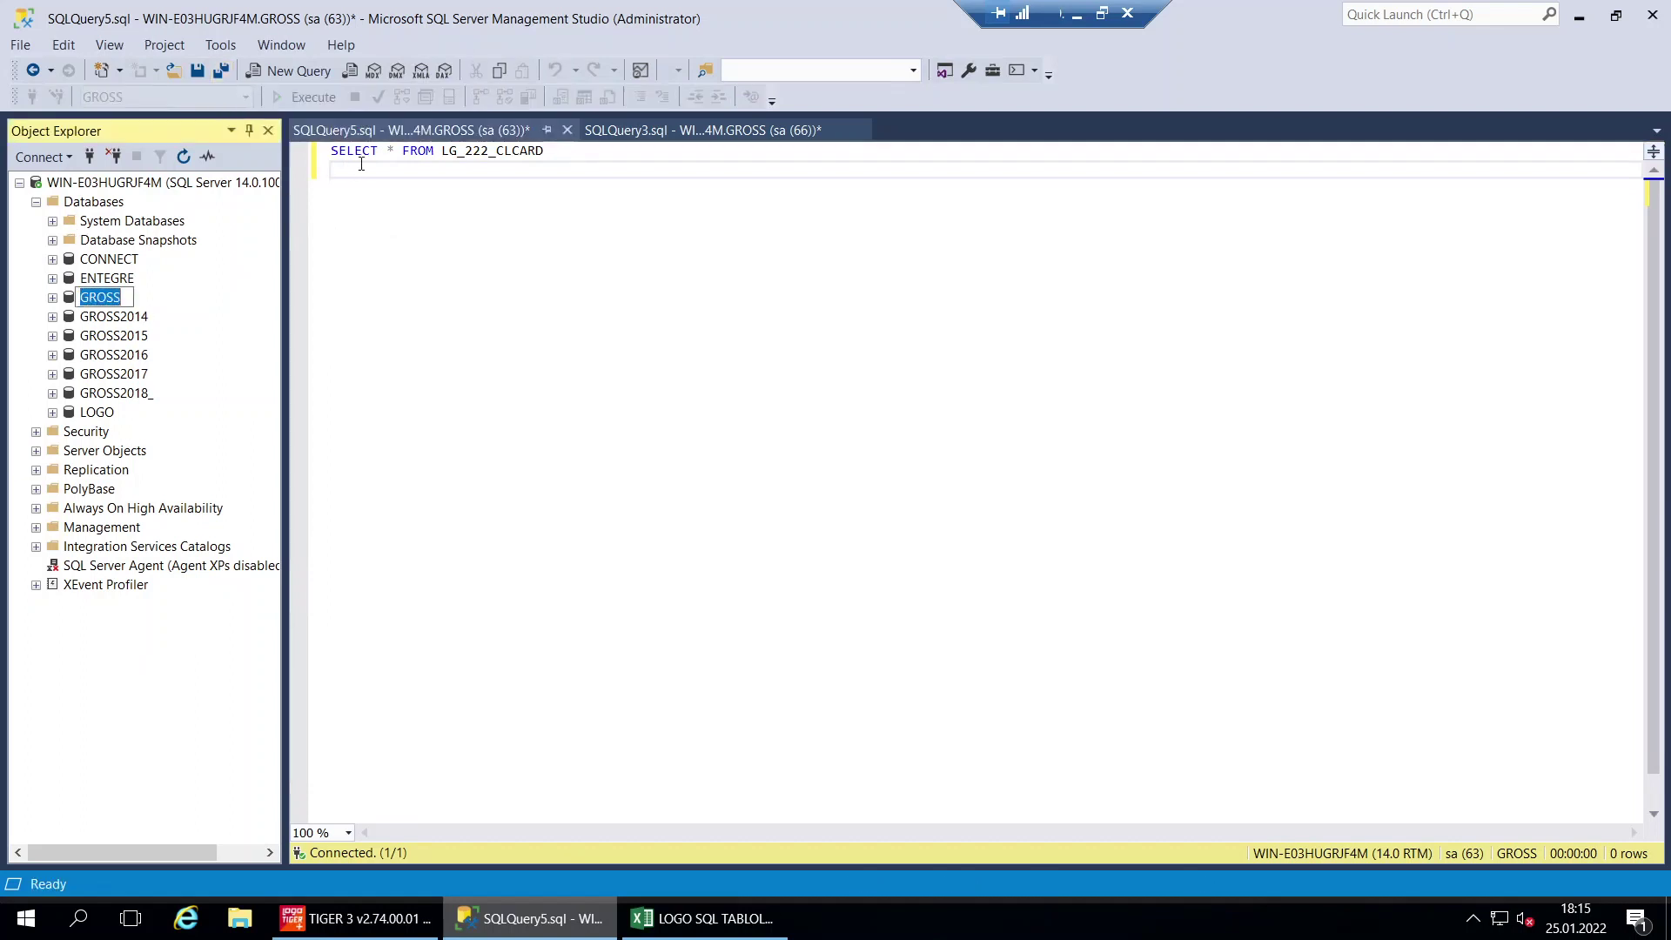
{"action": "left_click", "coordinate": [361, 164]}
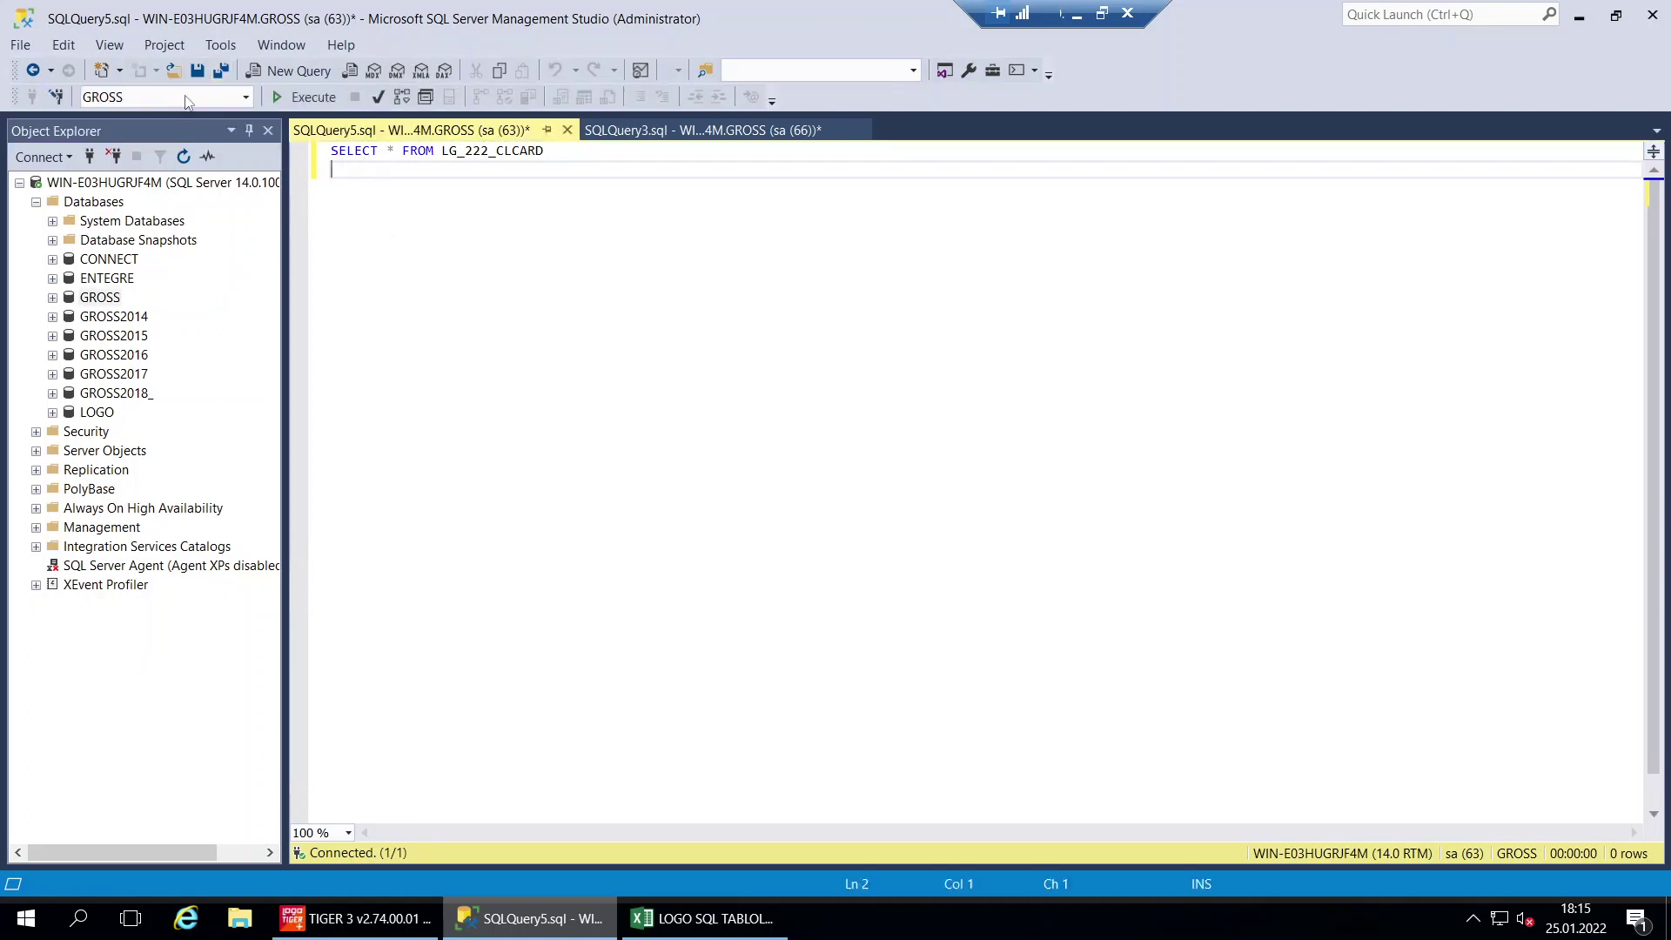
{"action": "left_click", "coordinate": [290, 98]}
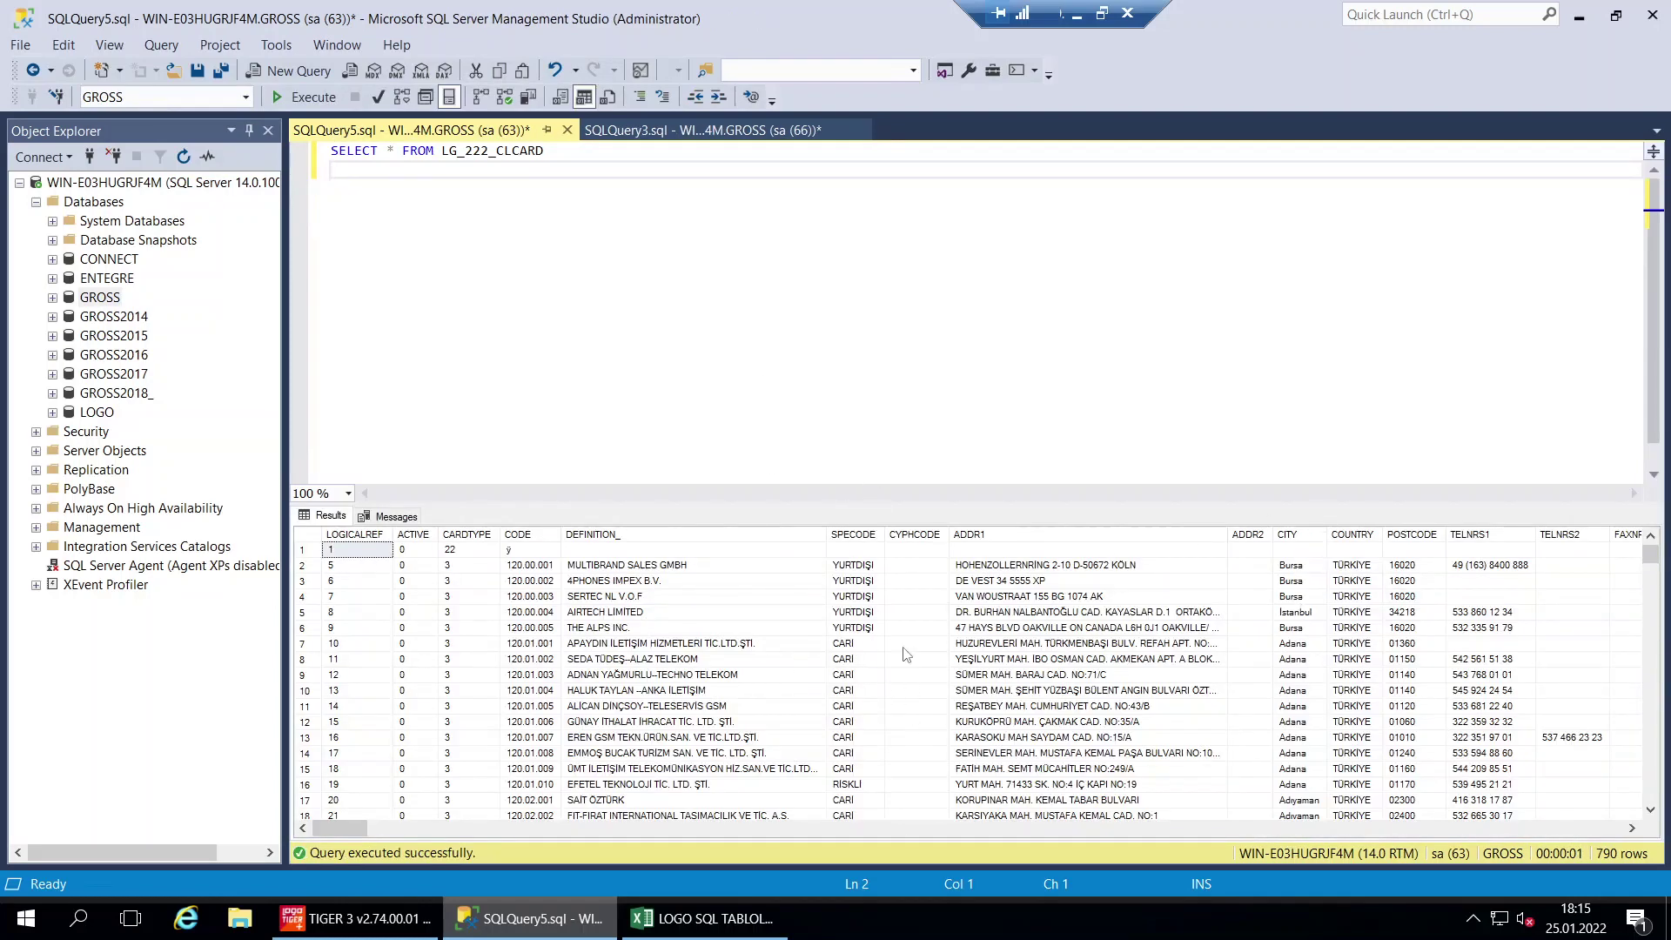
{"action": "left_click", "coordinate": [432, 831]}
{"action": "left_click_drag", "start_coordinate": [432, 833], "coordinate": [315, 860]}
Start the column list after SELECT with CARDTYPE using IntelliSense
{"action": "double_click", "coordinate": [388, 153]}
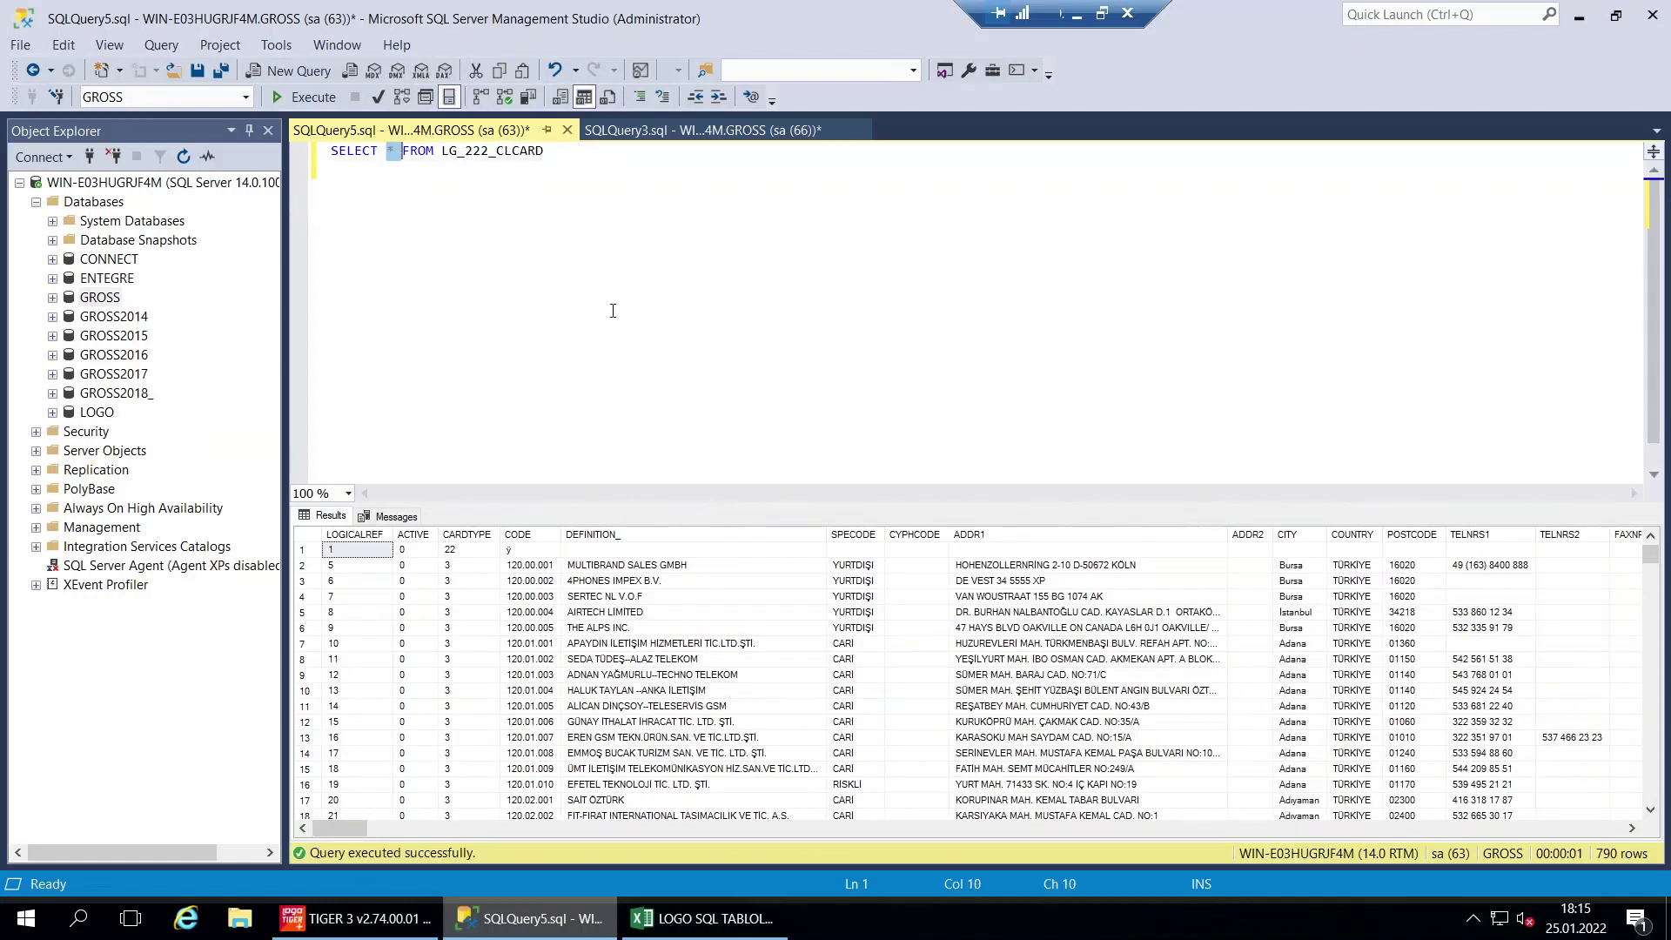
{"action": "left_click", "coordinate": [401, 202]}
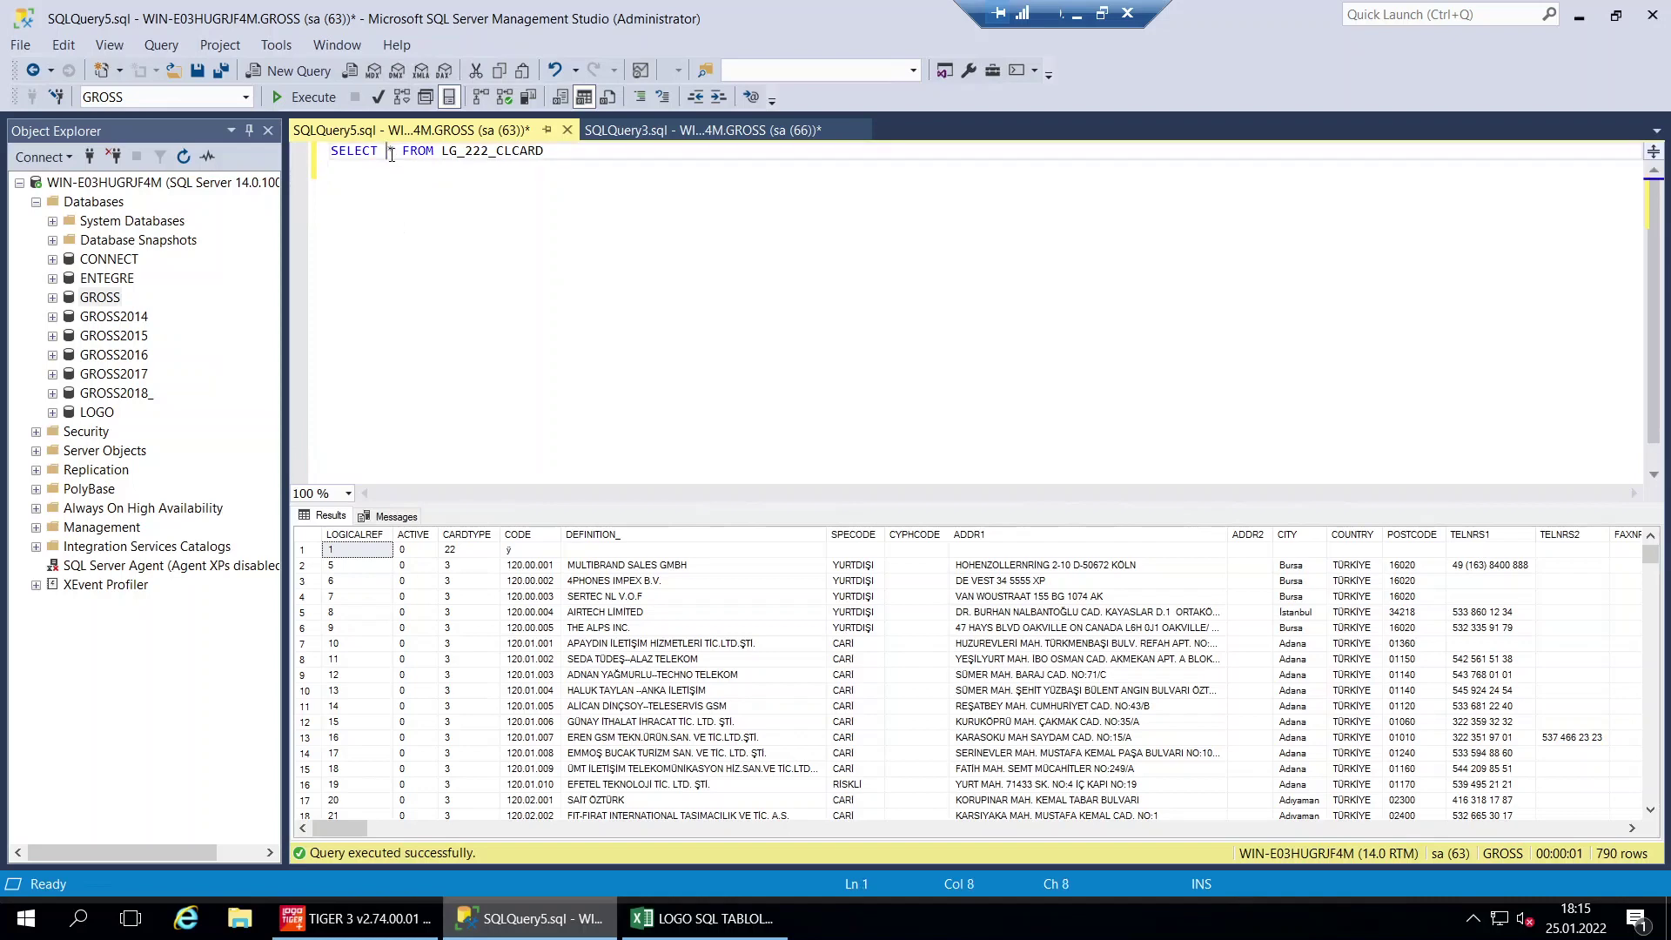
{"action": "left_click_drag", "start_coordinate": [388, 151], "coordinate": [557, 155]}
{"action": "left_click", "coordinate": [470, 212]}
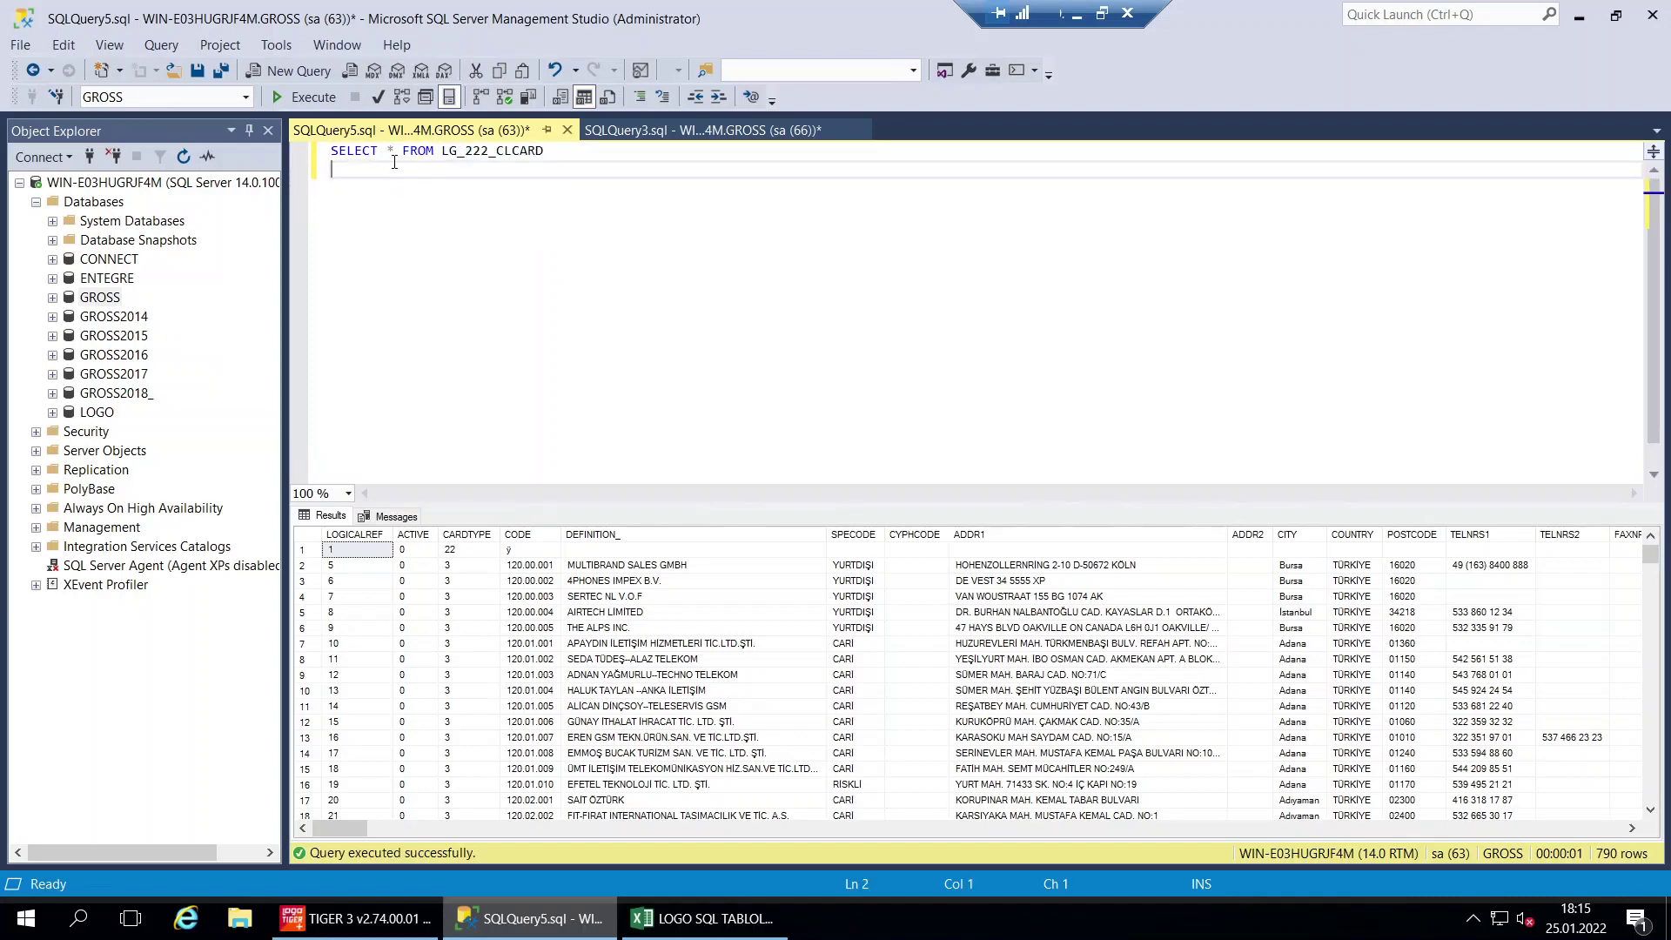
{"action": "left_click", "coordinate": [391, 155]}
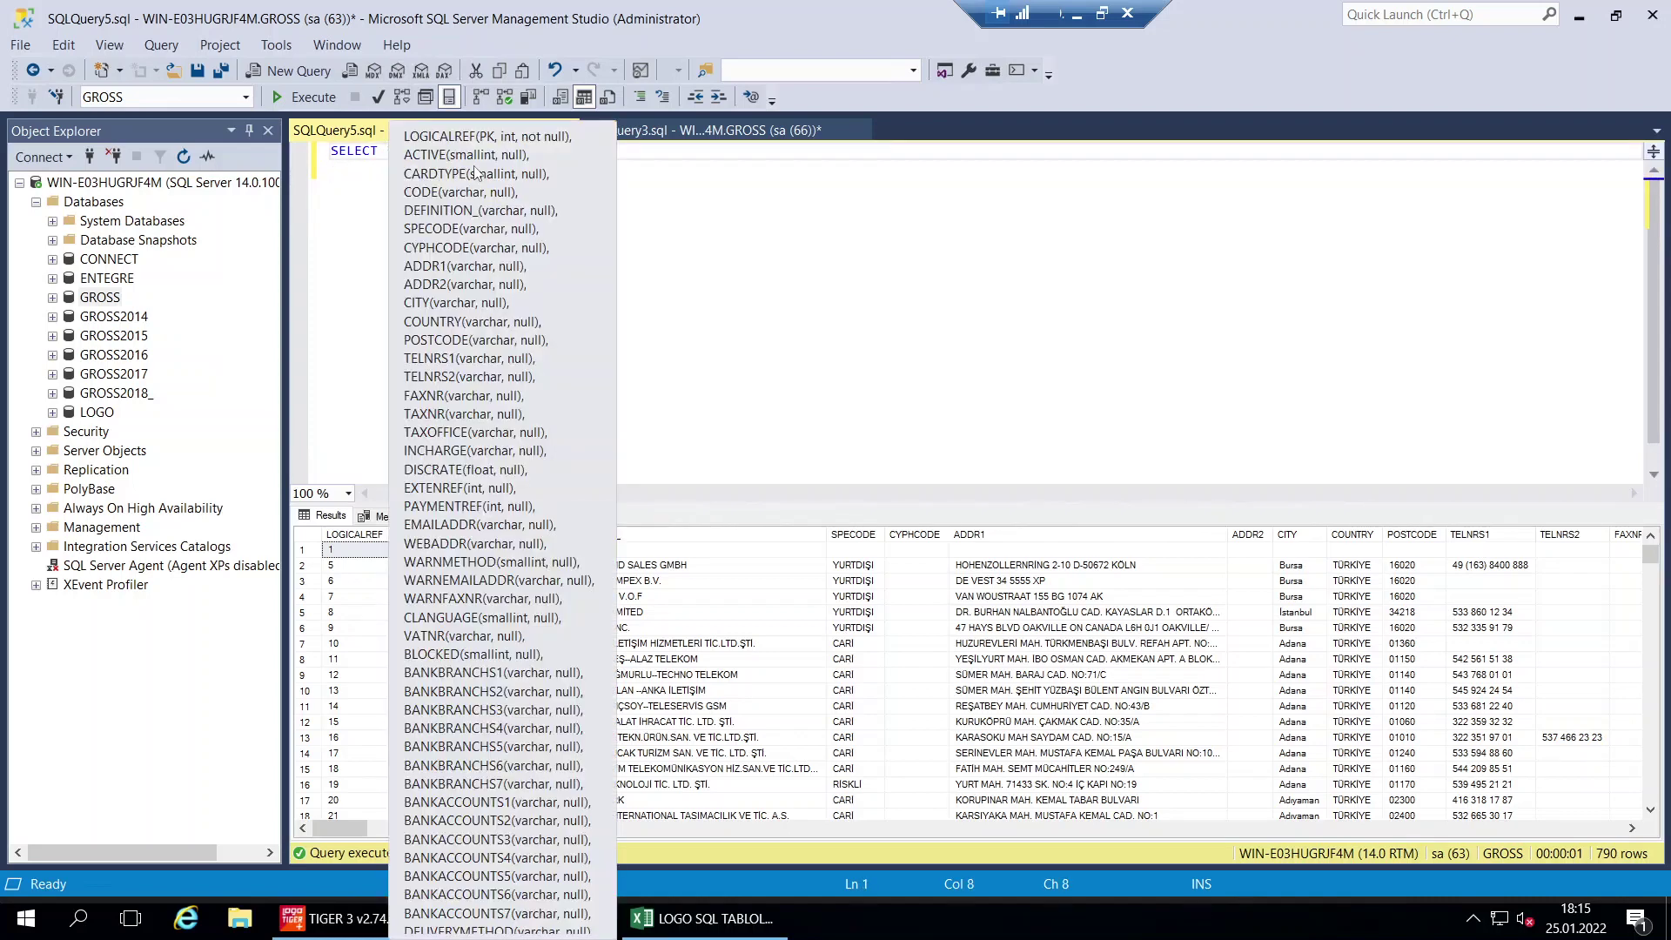
{"action": "type", "text": "CLC"}
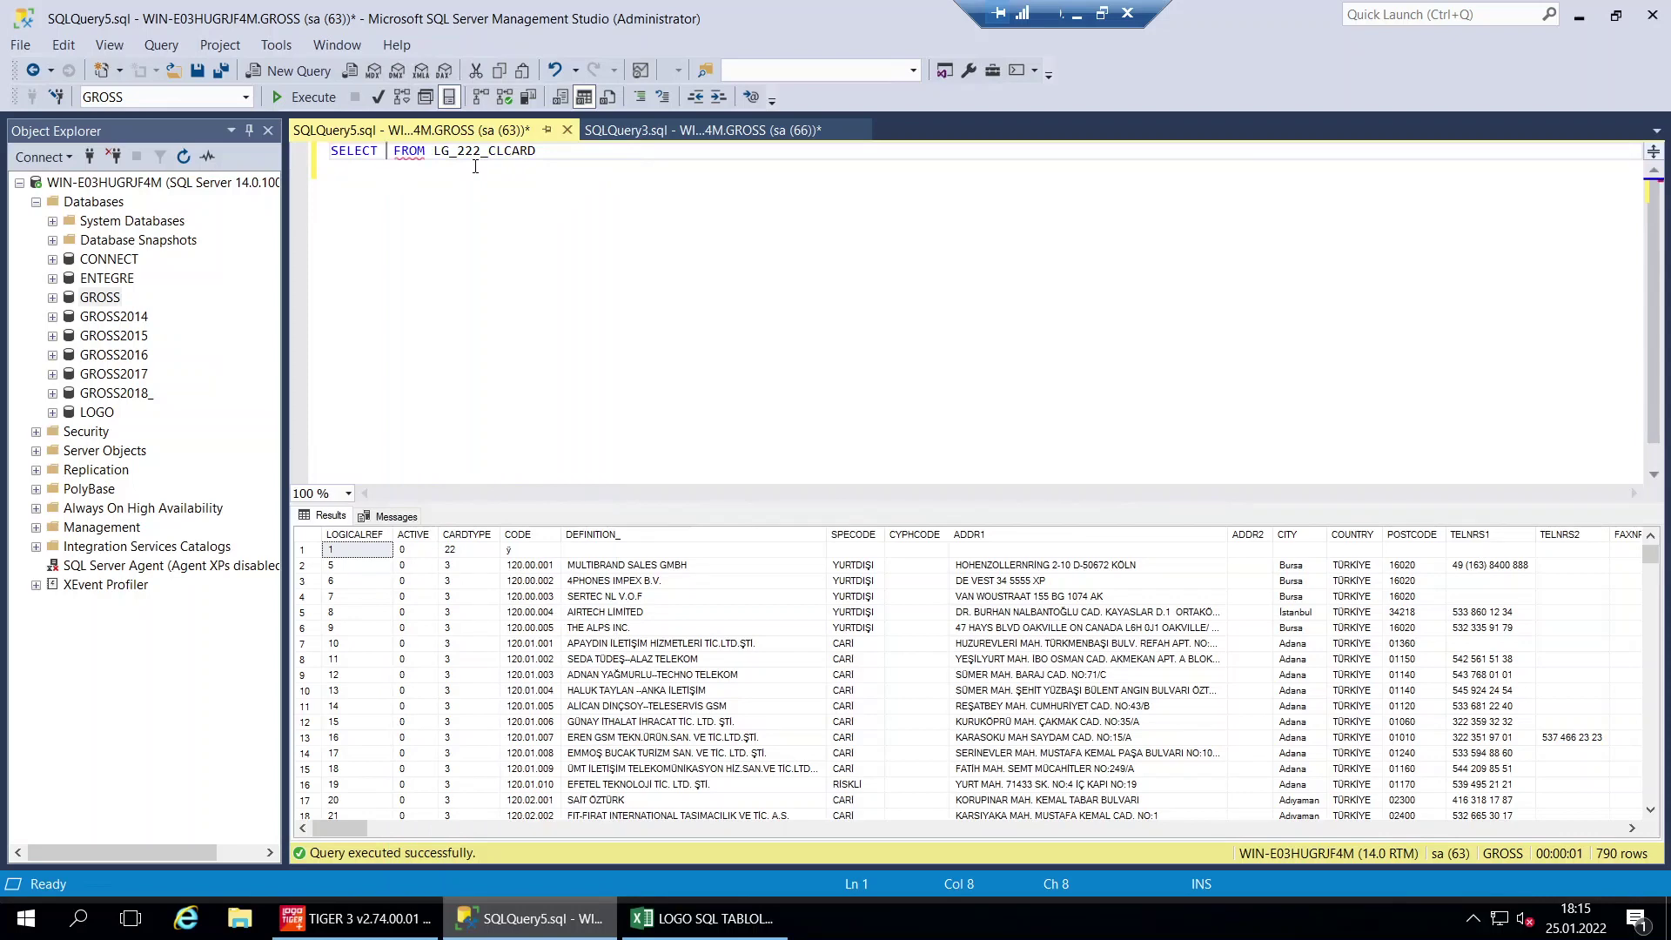
{"action": "type", "text": "ARD"}
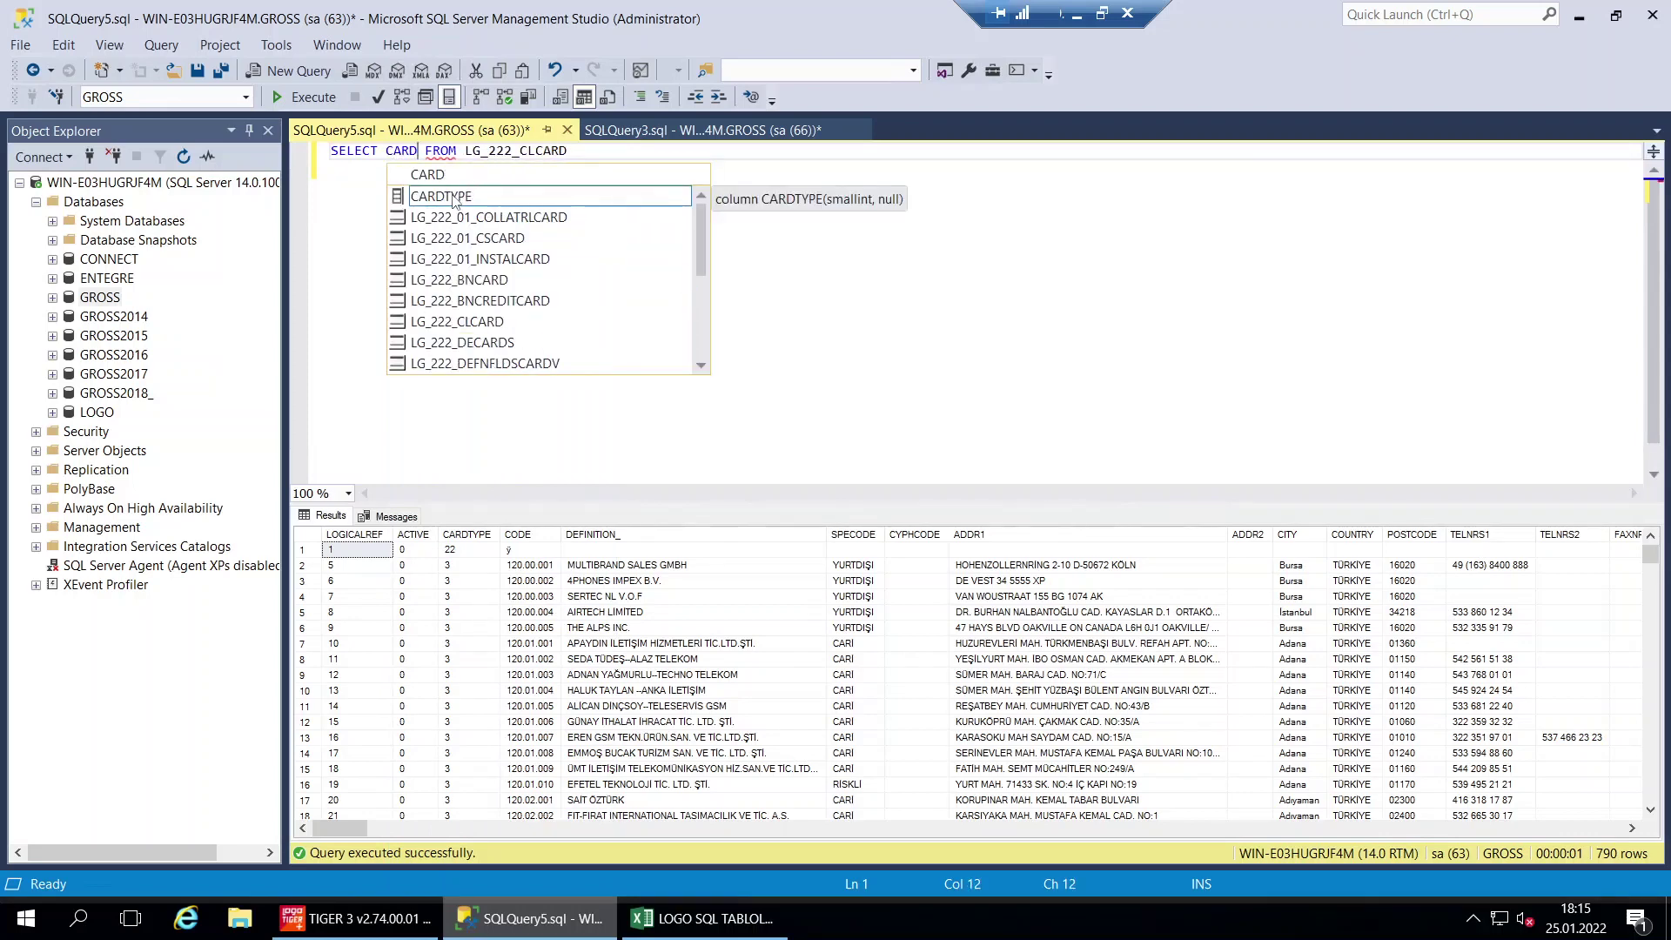
{"action": "double_click", "coordinate": [453, 197]}
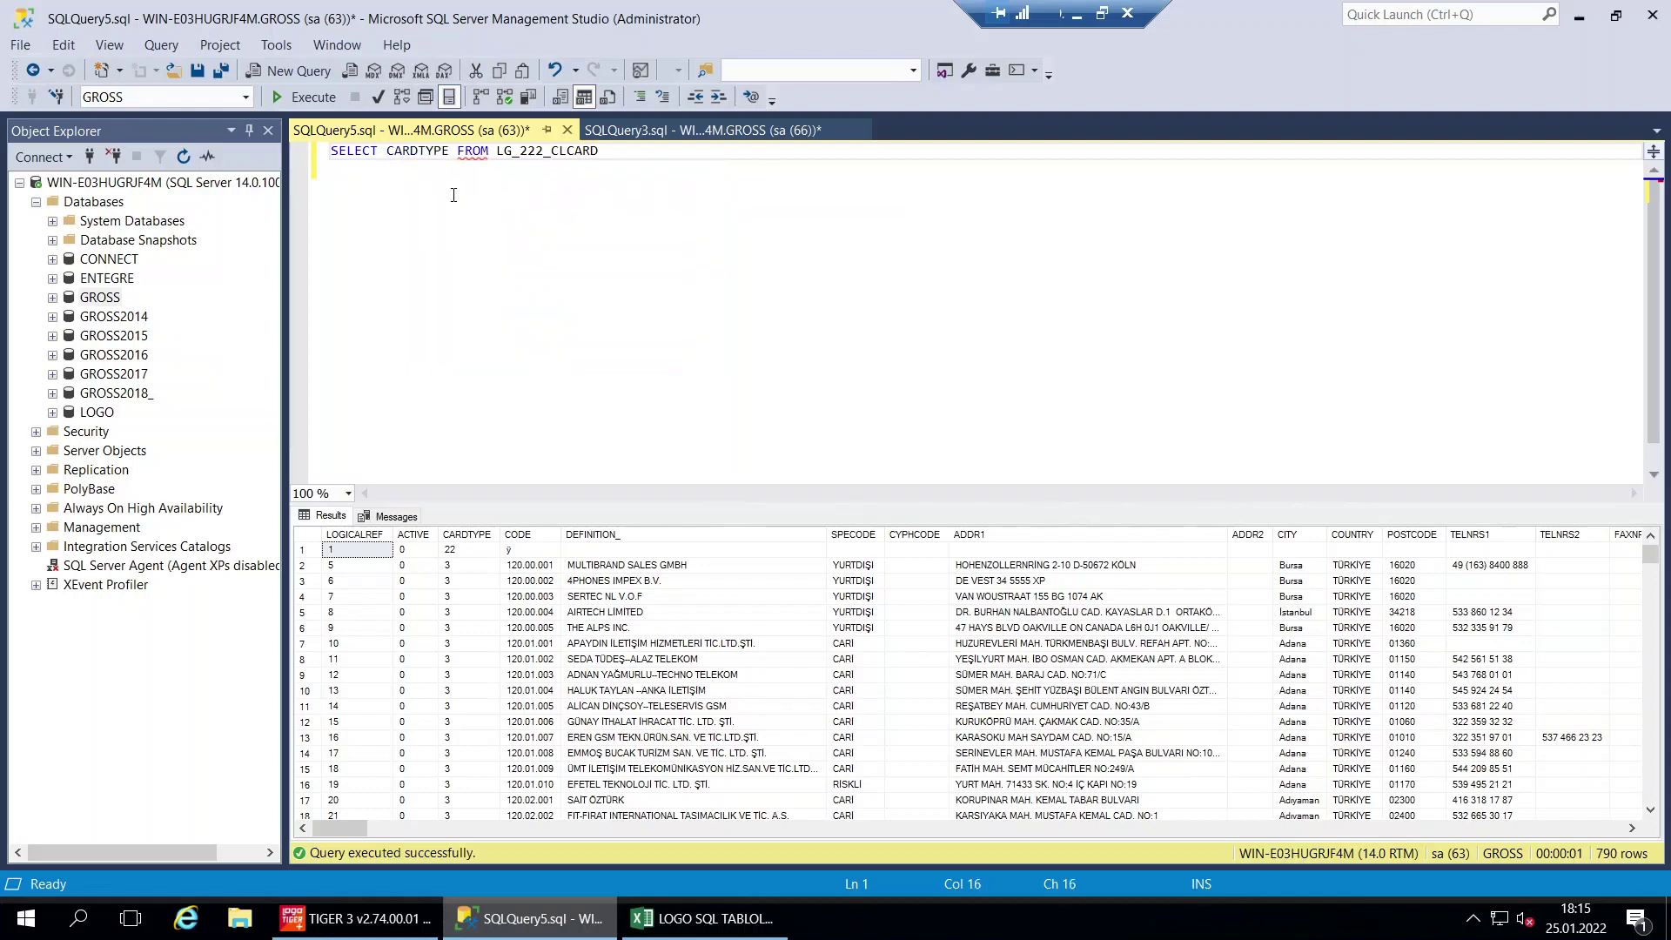
Add CODE, DEFINITION_ and SPECODE to the column list and run it, showing 790 rows in four columns
{"action": "type", "text": ",CODE"}
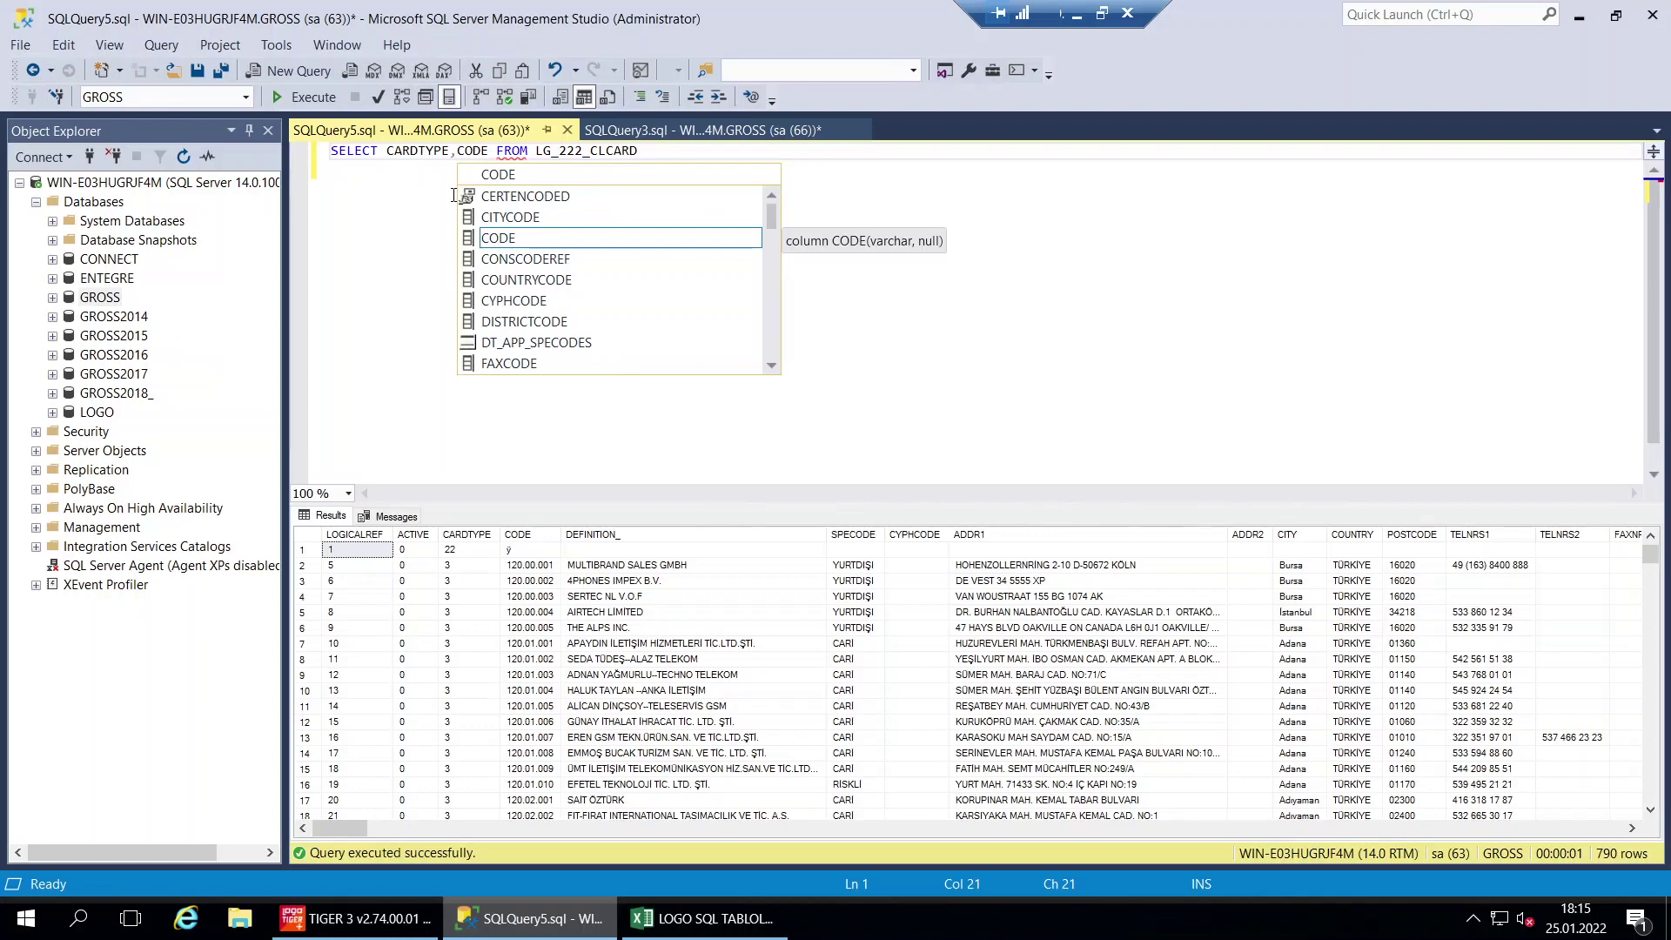
{"action": "type", "text": ","}
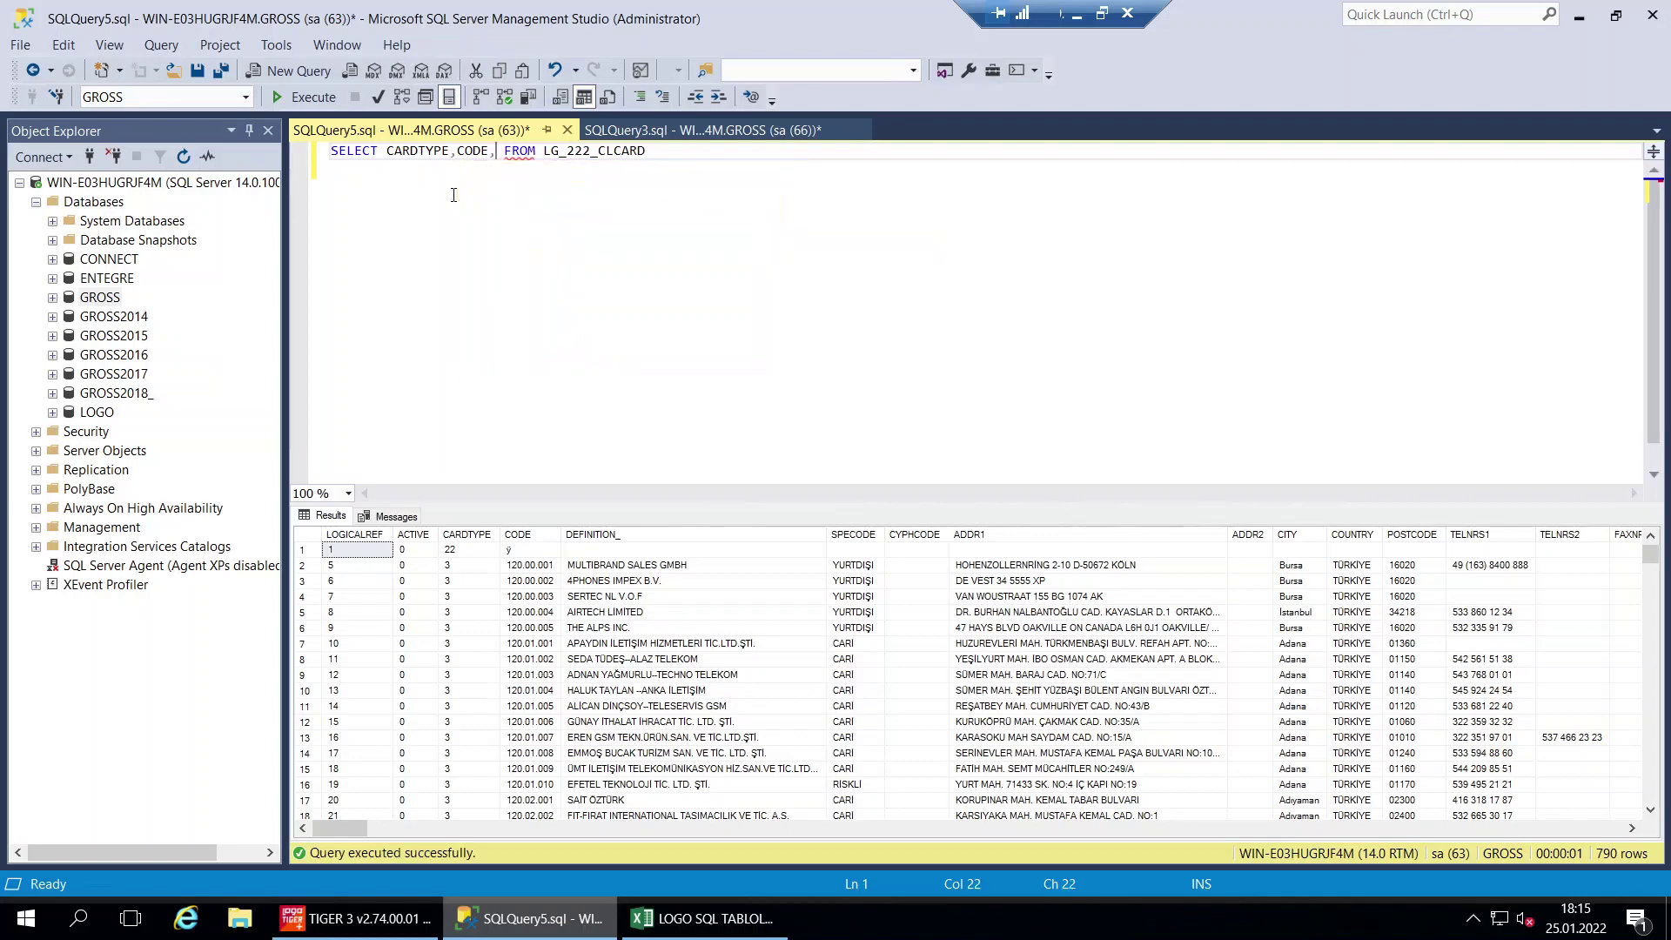
{"action": "type", "text": "DEF"}
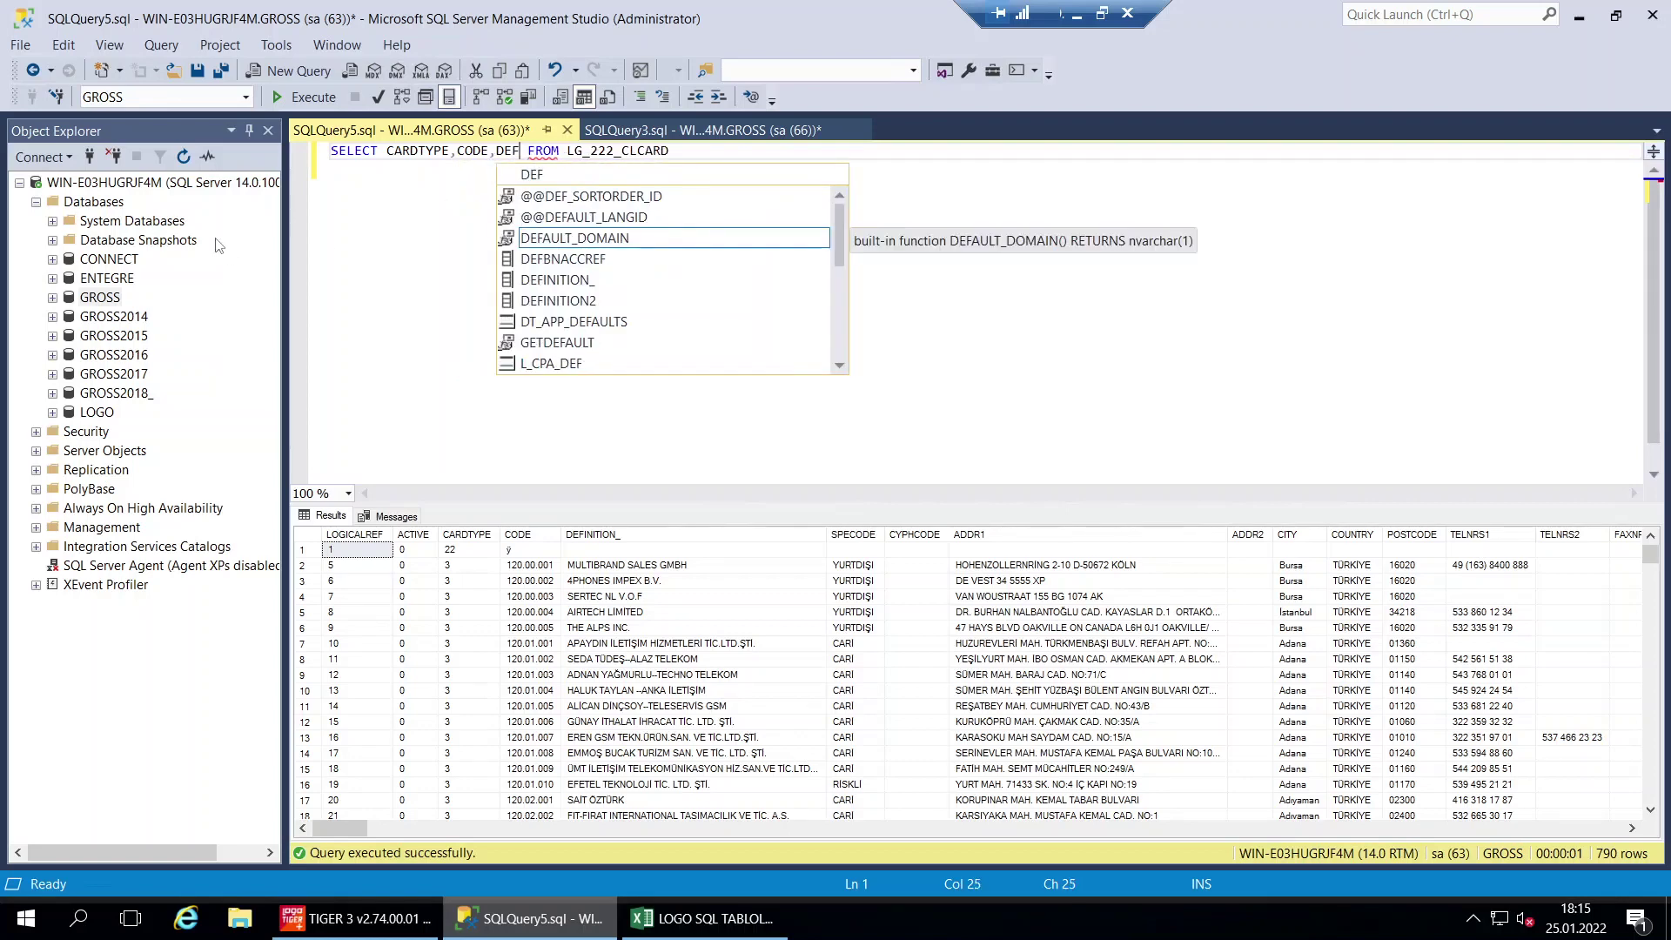
{"action": "double_click", "coordinate": [595, 283]}
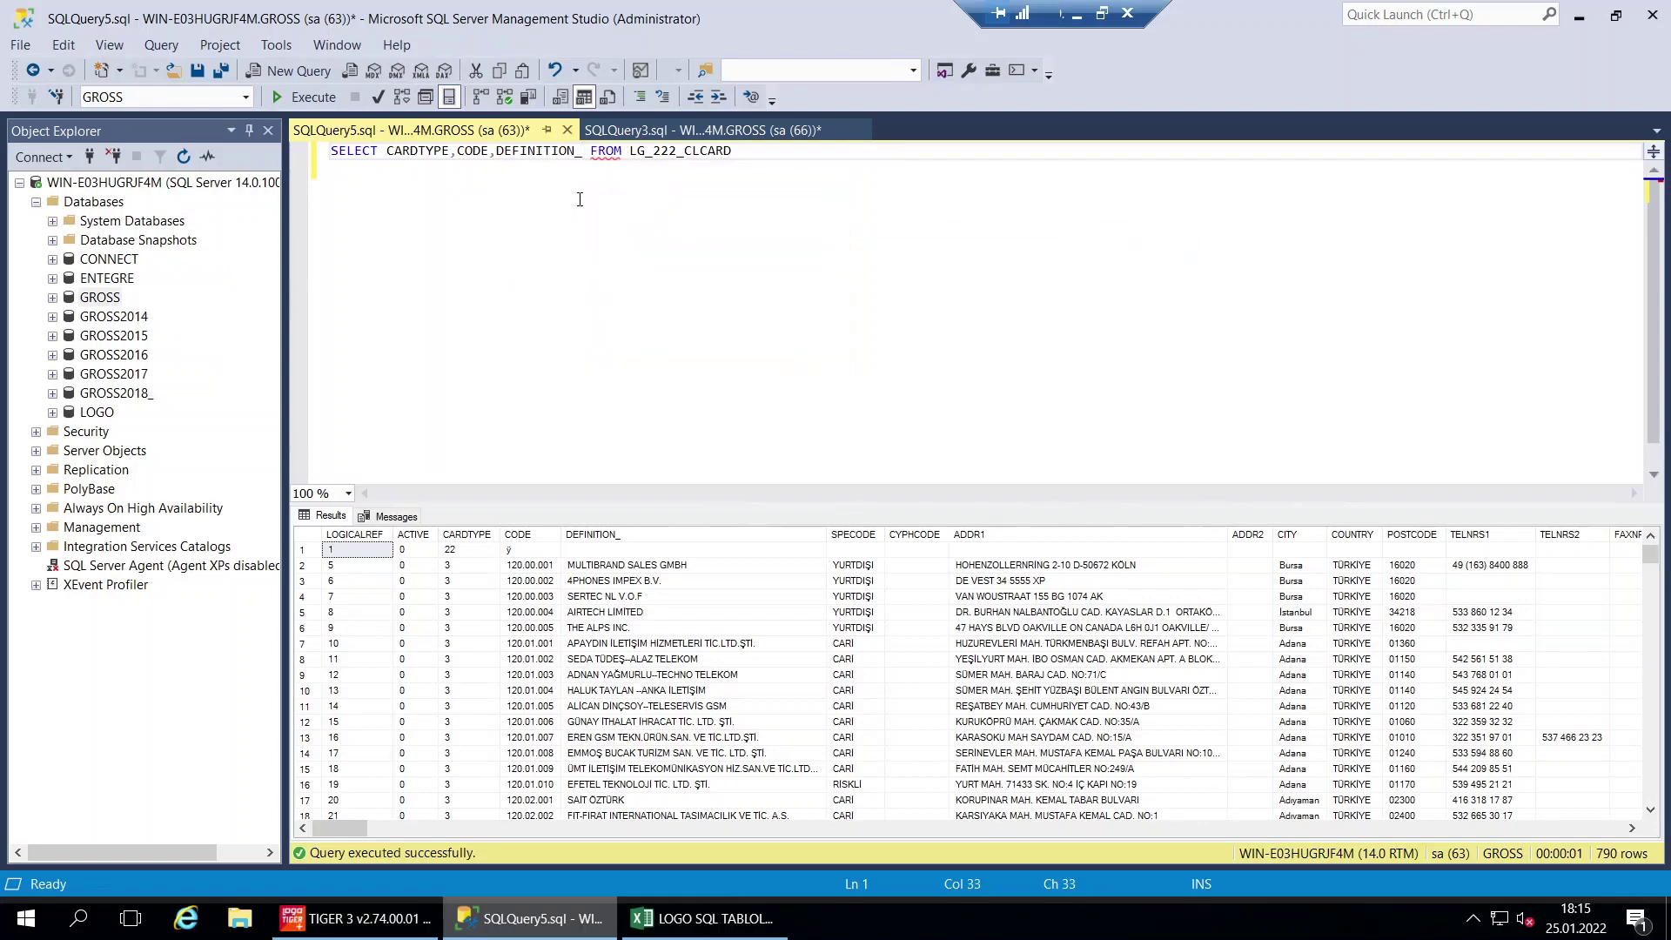
{"action": "type", "text": ","}
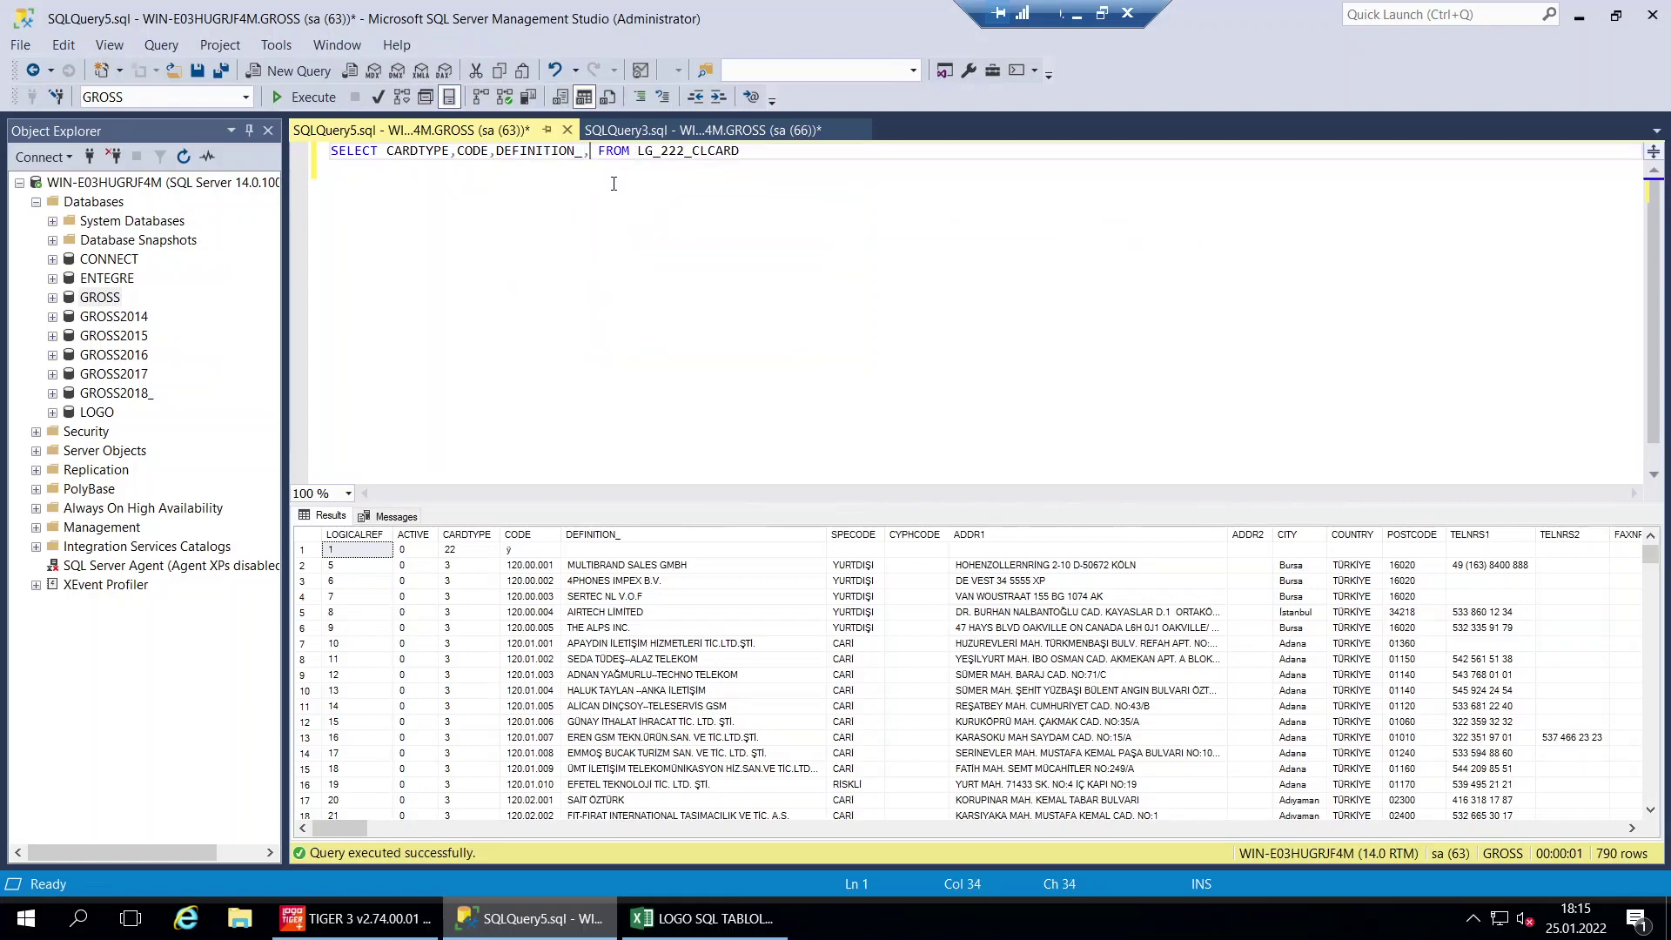
{"action": "type", "text": "SPE"}
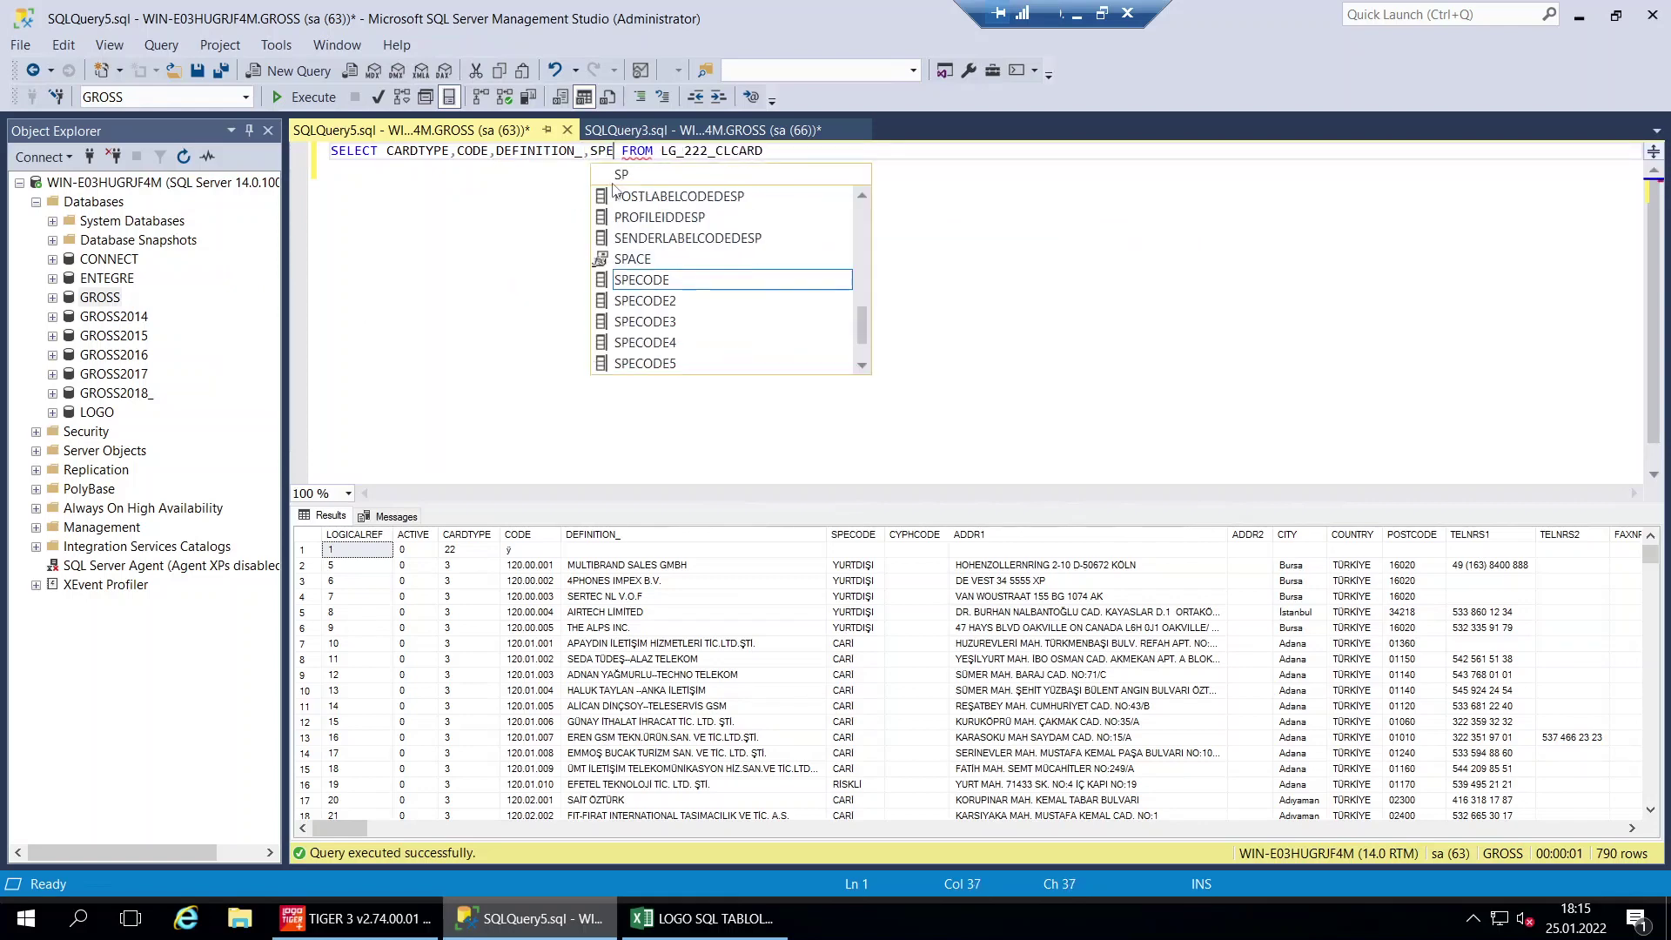
{"action": "double_click", "coordinate": [684, 281]}
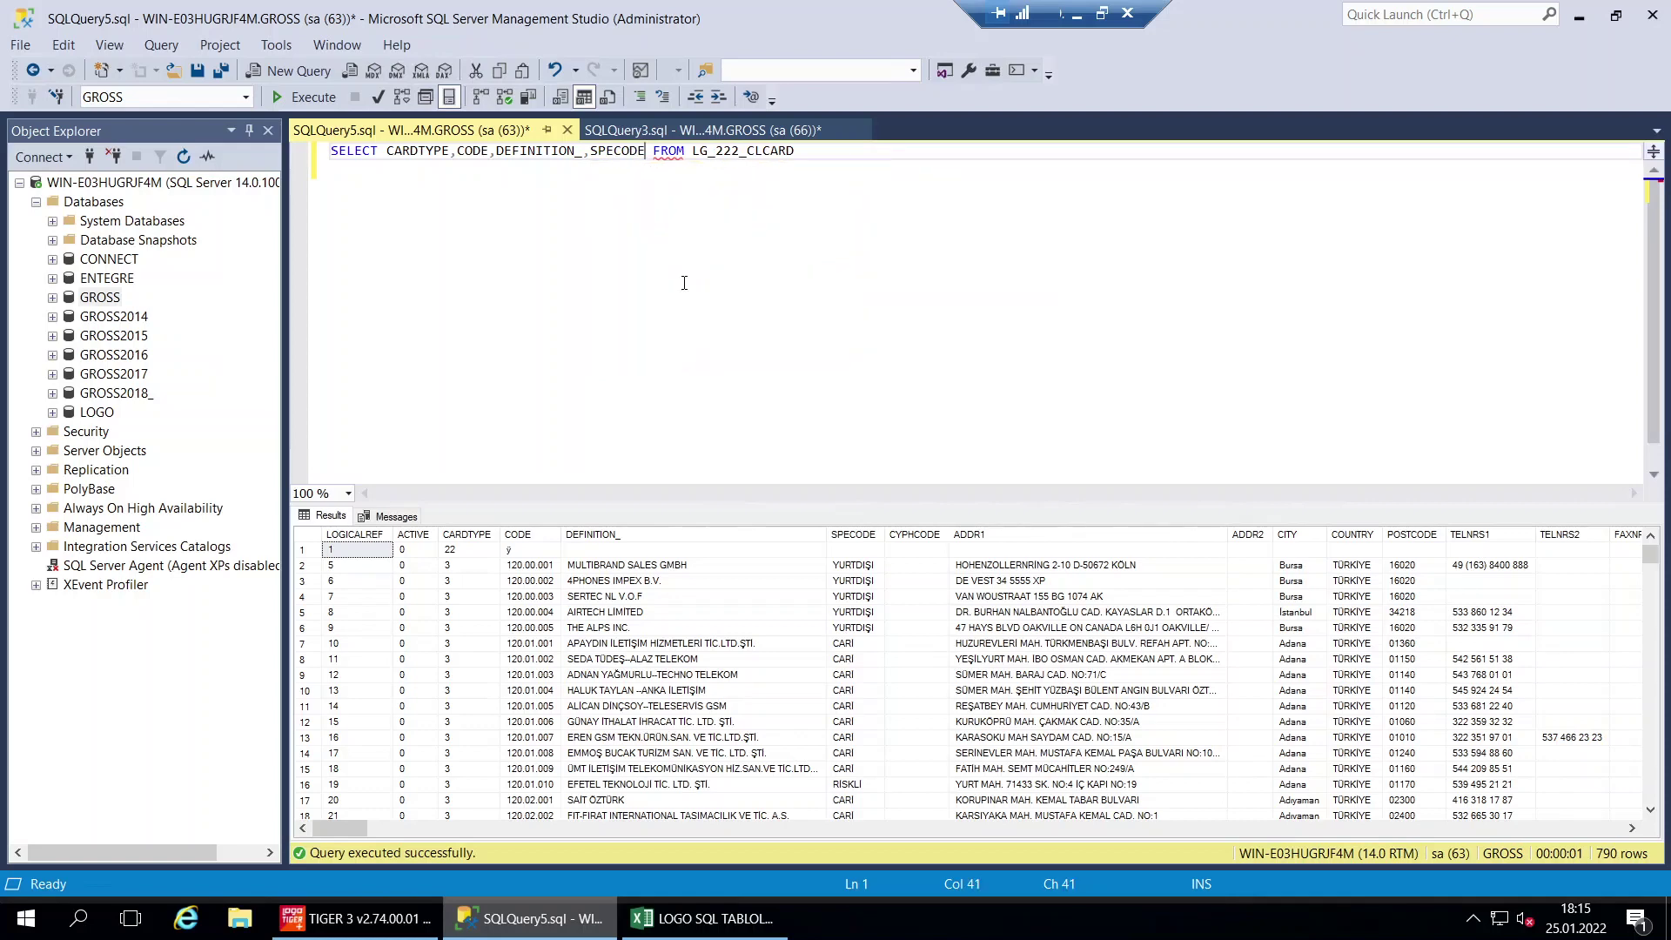
{"action": "key", "text": "Return"}
{"action": "left_click", "coordinate": [306, 96]}
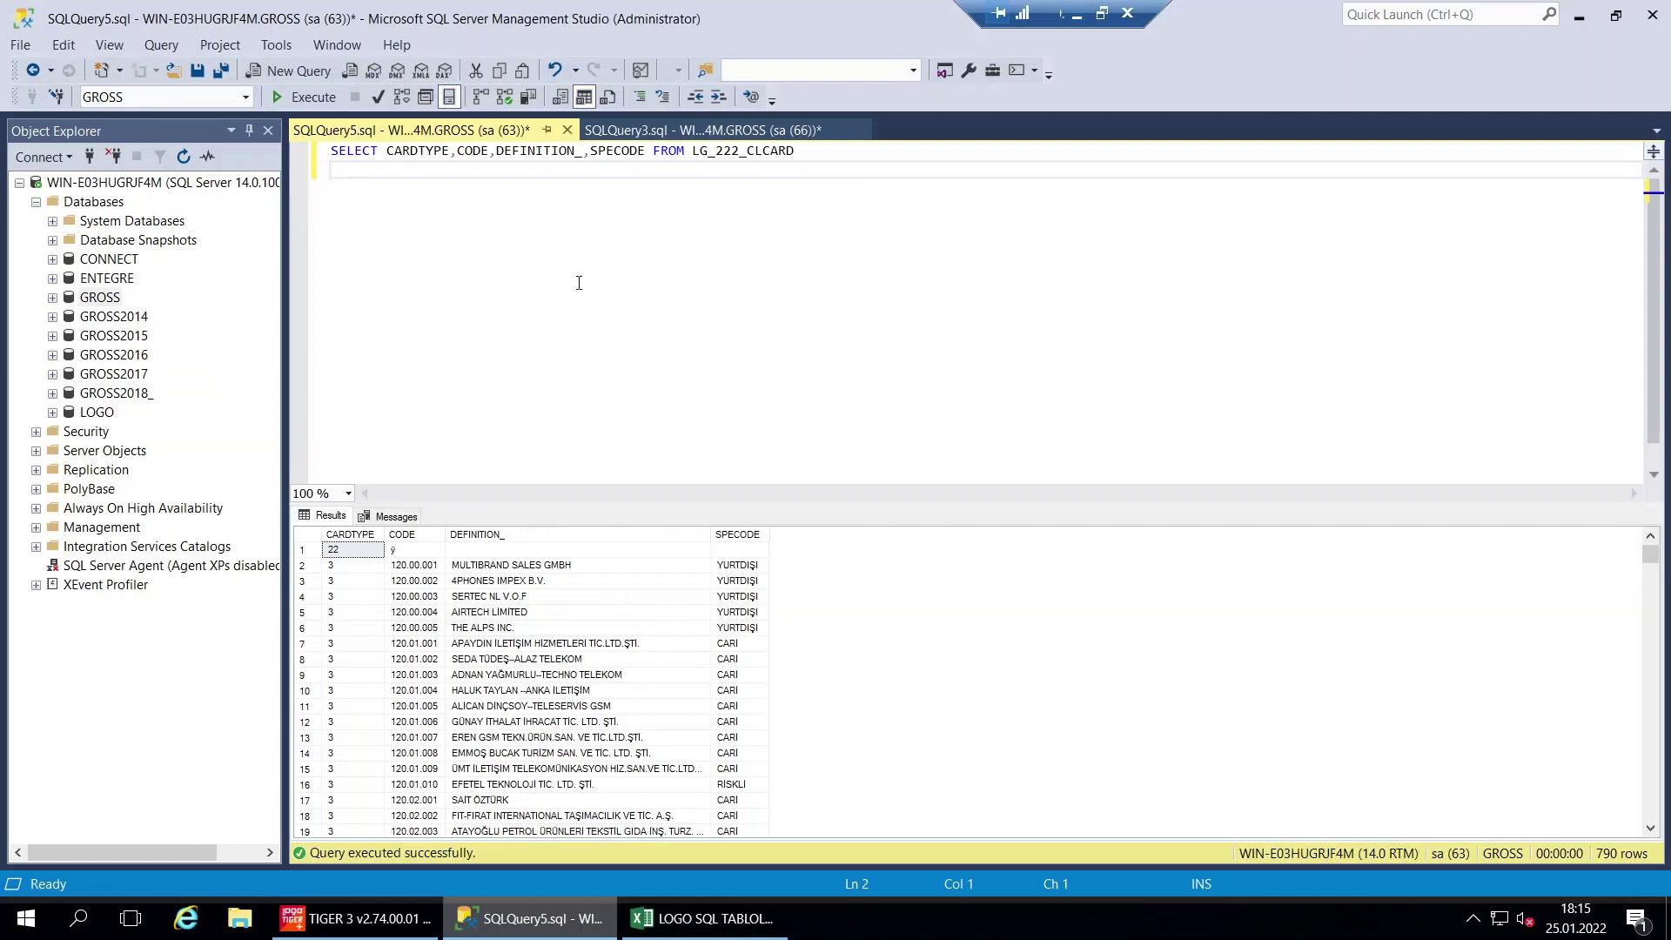
Add * to the column list and run it, then remove it and rerun the four-column query
{"action": "left_click", "coordinate": [654, 153]}
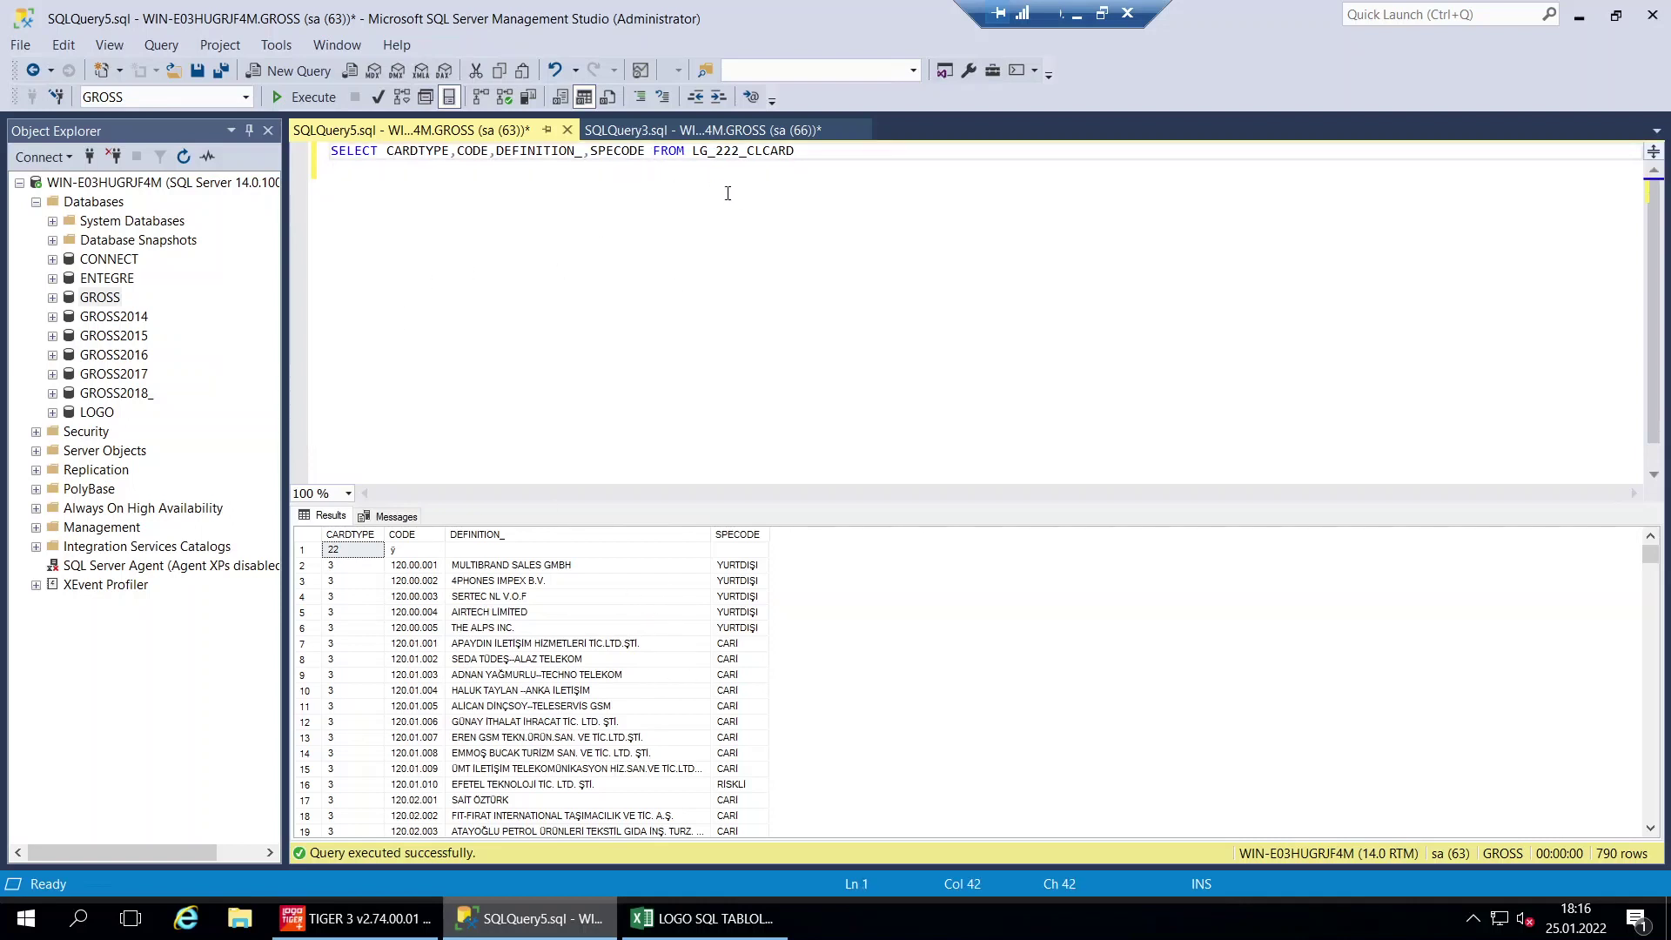
{"action": "type", "text": "* "}
{"action": "type", "text": ","}
{"action": "left_click", "coordinate": [305, 97]}
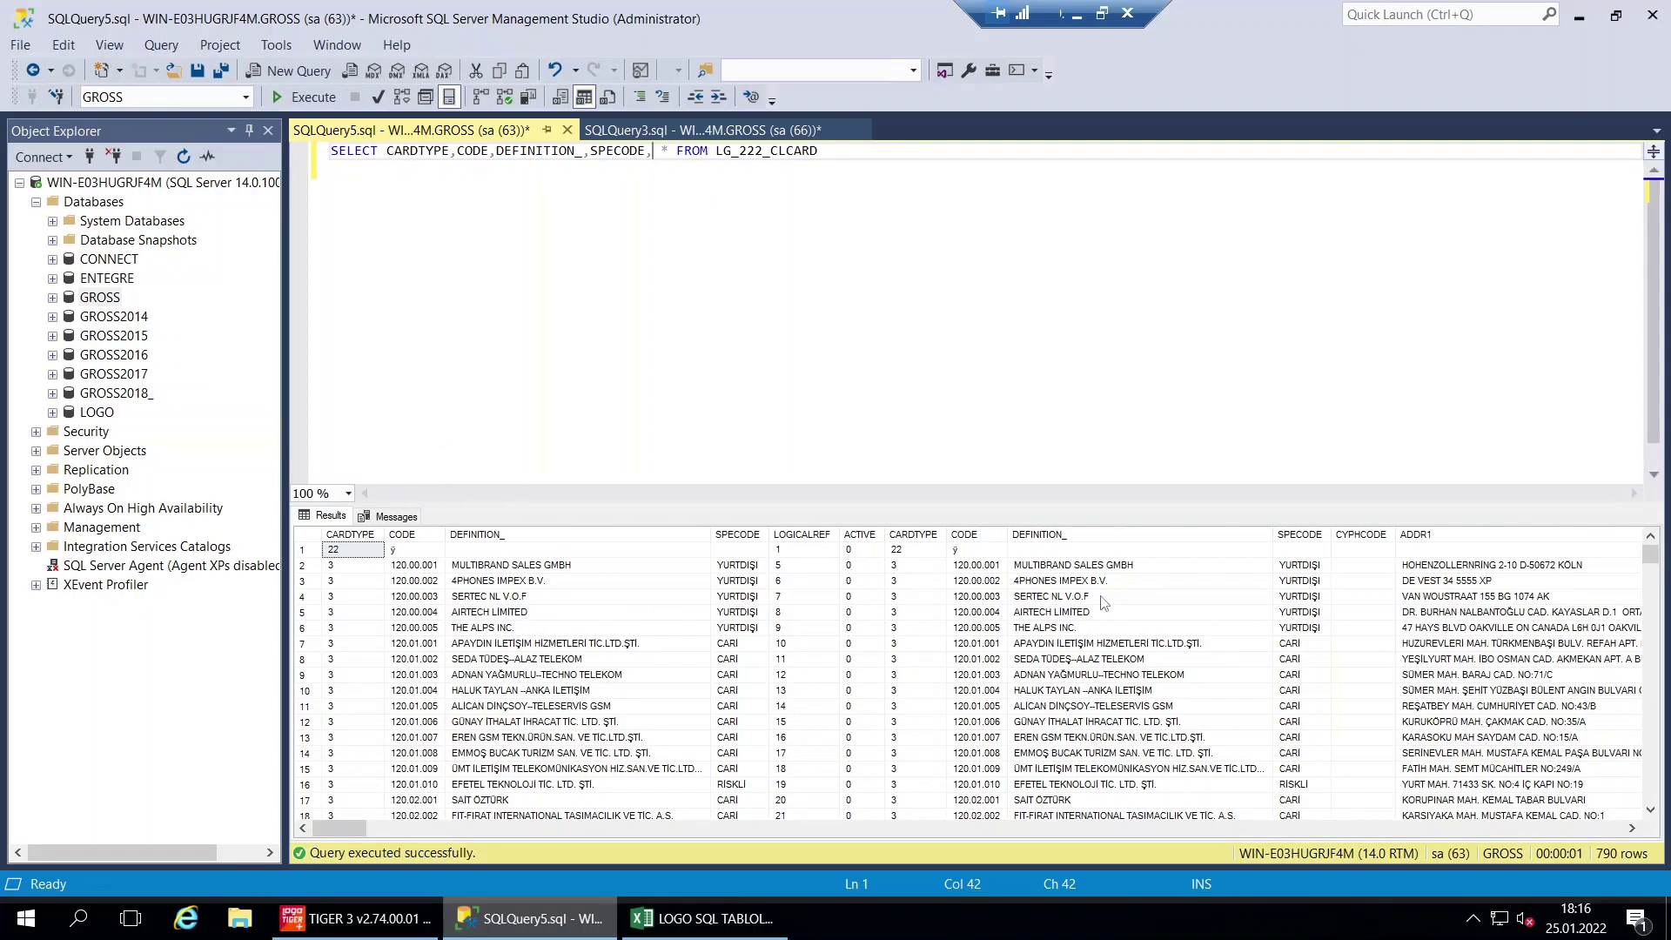
{"action": "left_click_drag", "start_coordinate": [343, 830], "coordinate": [261, 862]}
{"action": "key", "text": "BackSpace"}
{"action": "key", "text": "BackSpace"}
{"action": "key", "text": "BackSpace"}
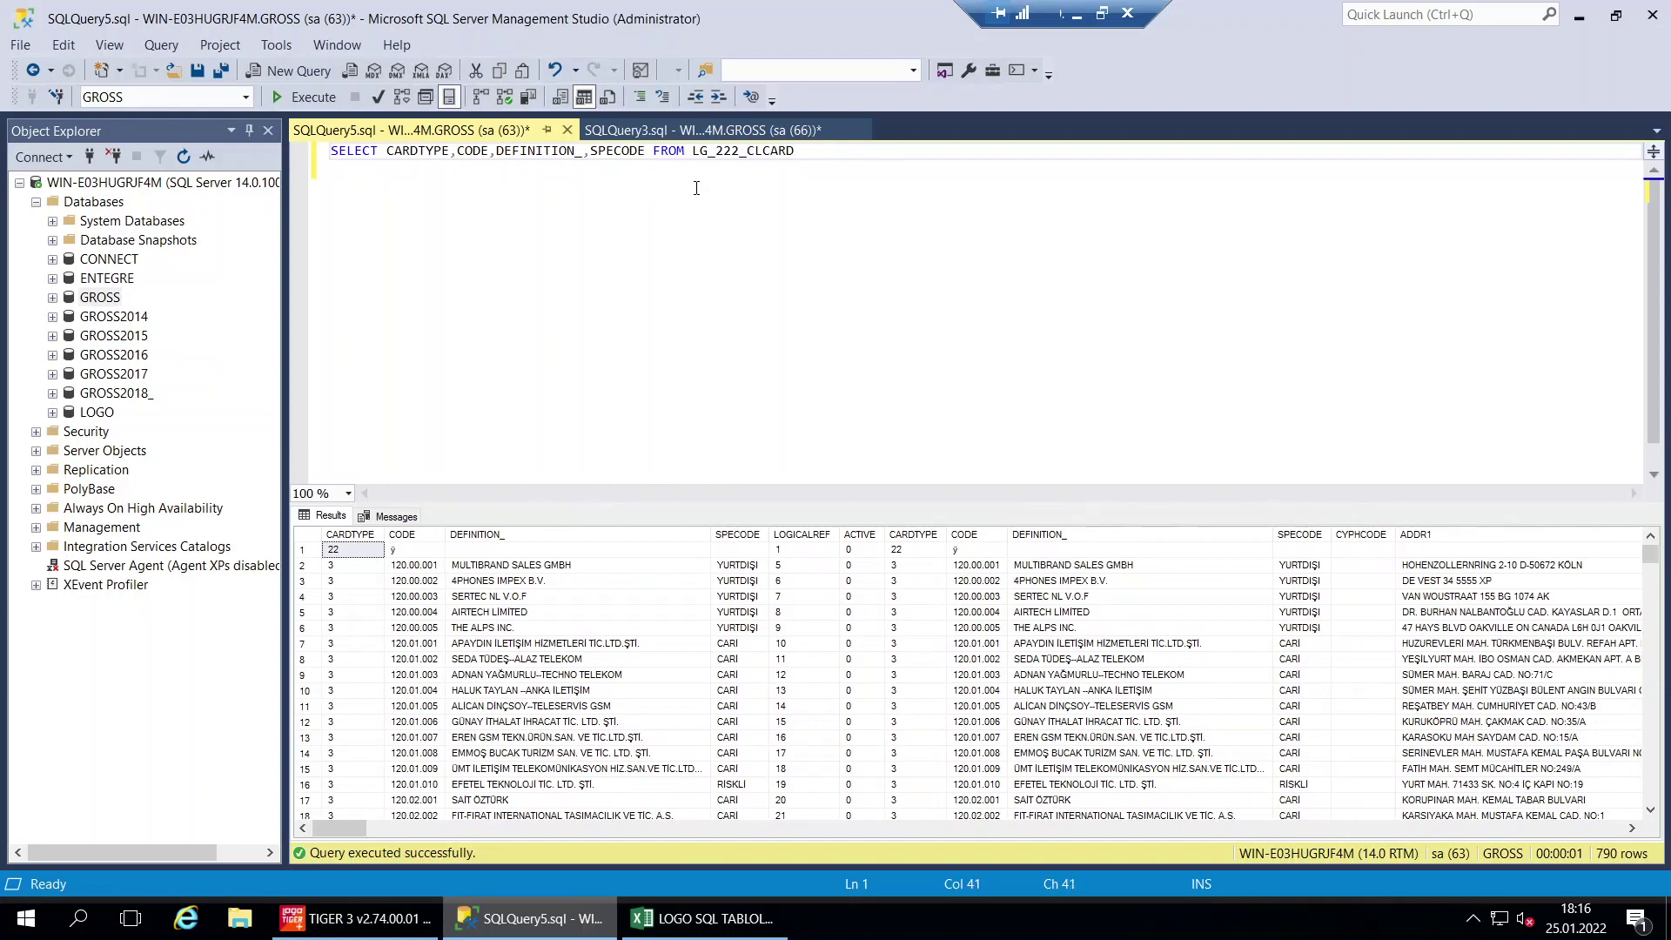
{"action": "left_click", "coordinate": [312, 102]}
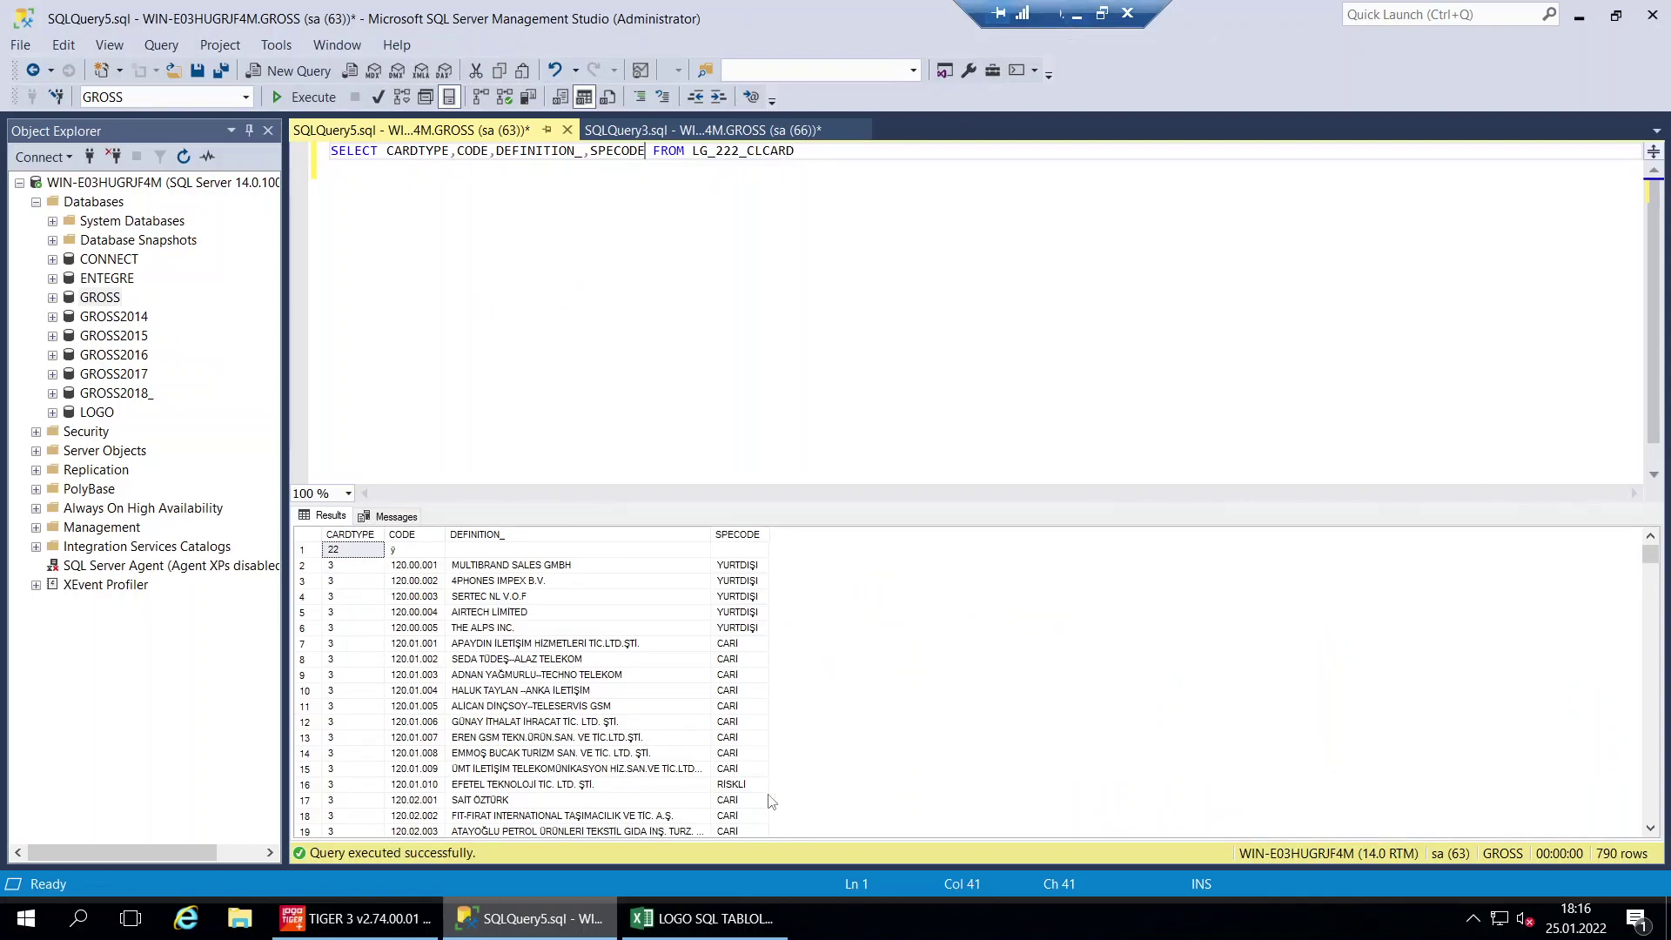
Replace the query with SELECT * FROM LG_222_ITEMS copied from Excel cell E3
{"action": "left_click", "coordinate": [733, 935]}
{"action": "left_click", "coordinate": [870, 327]}
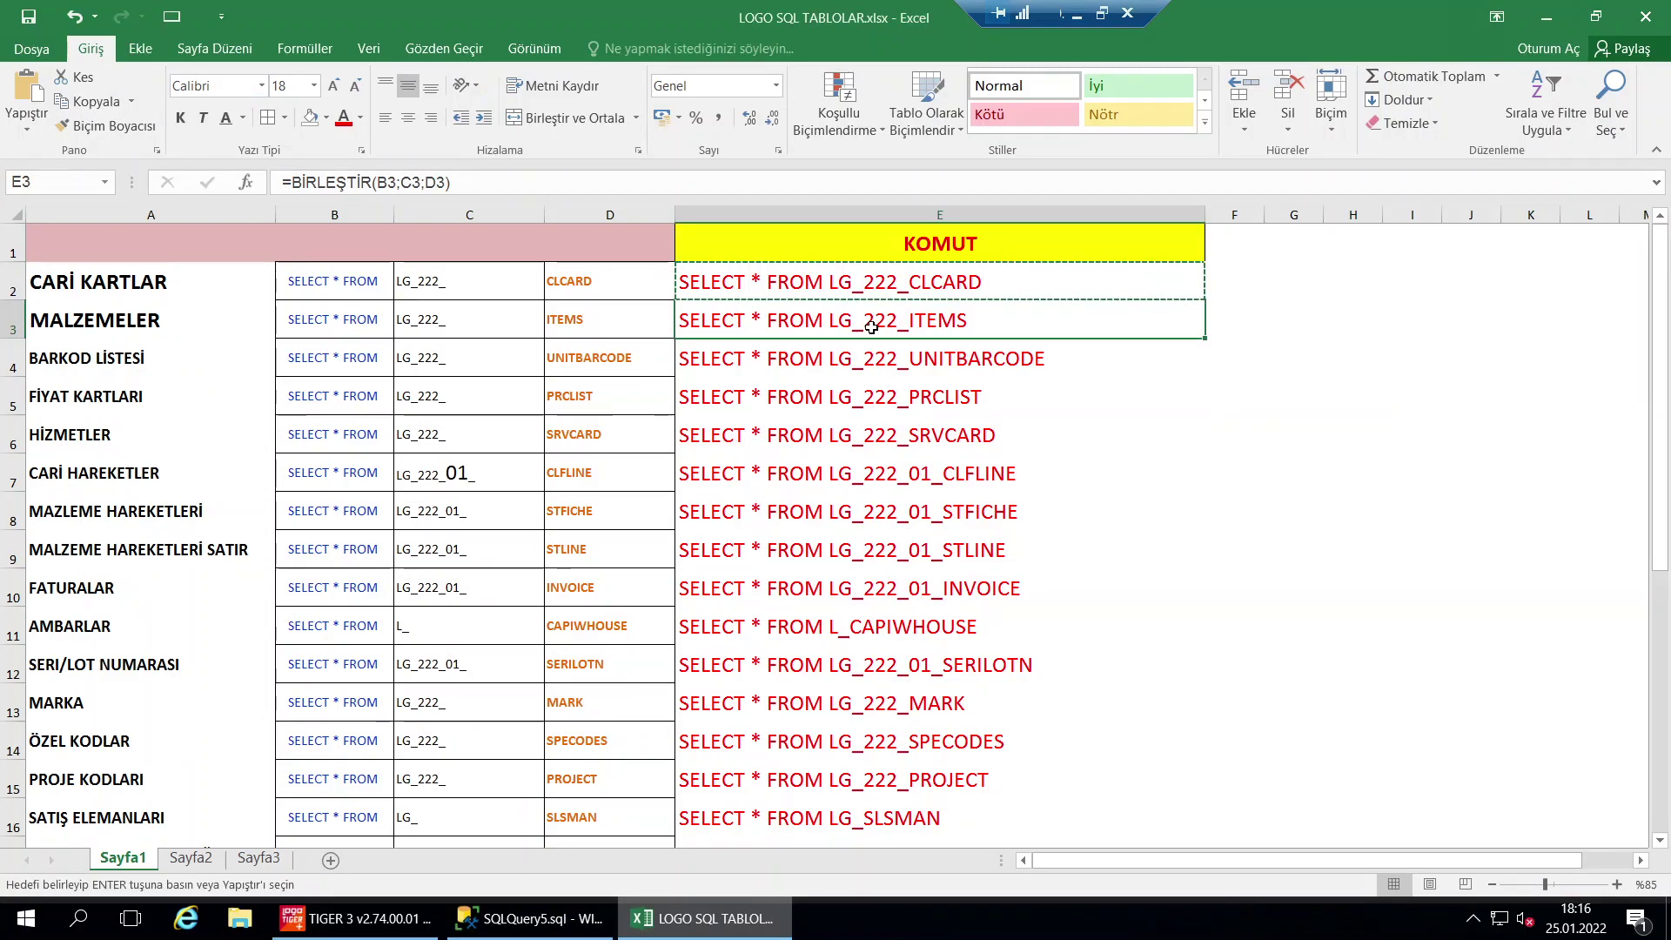
{"action": "key", "text": "ctrl+c"}
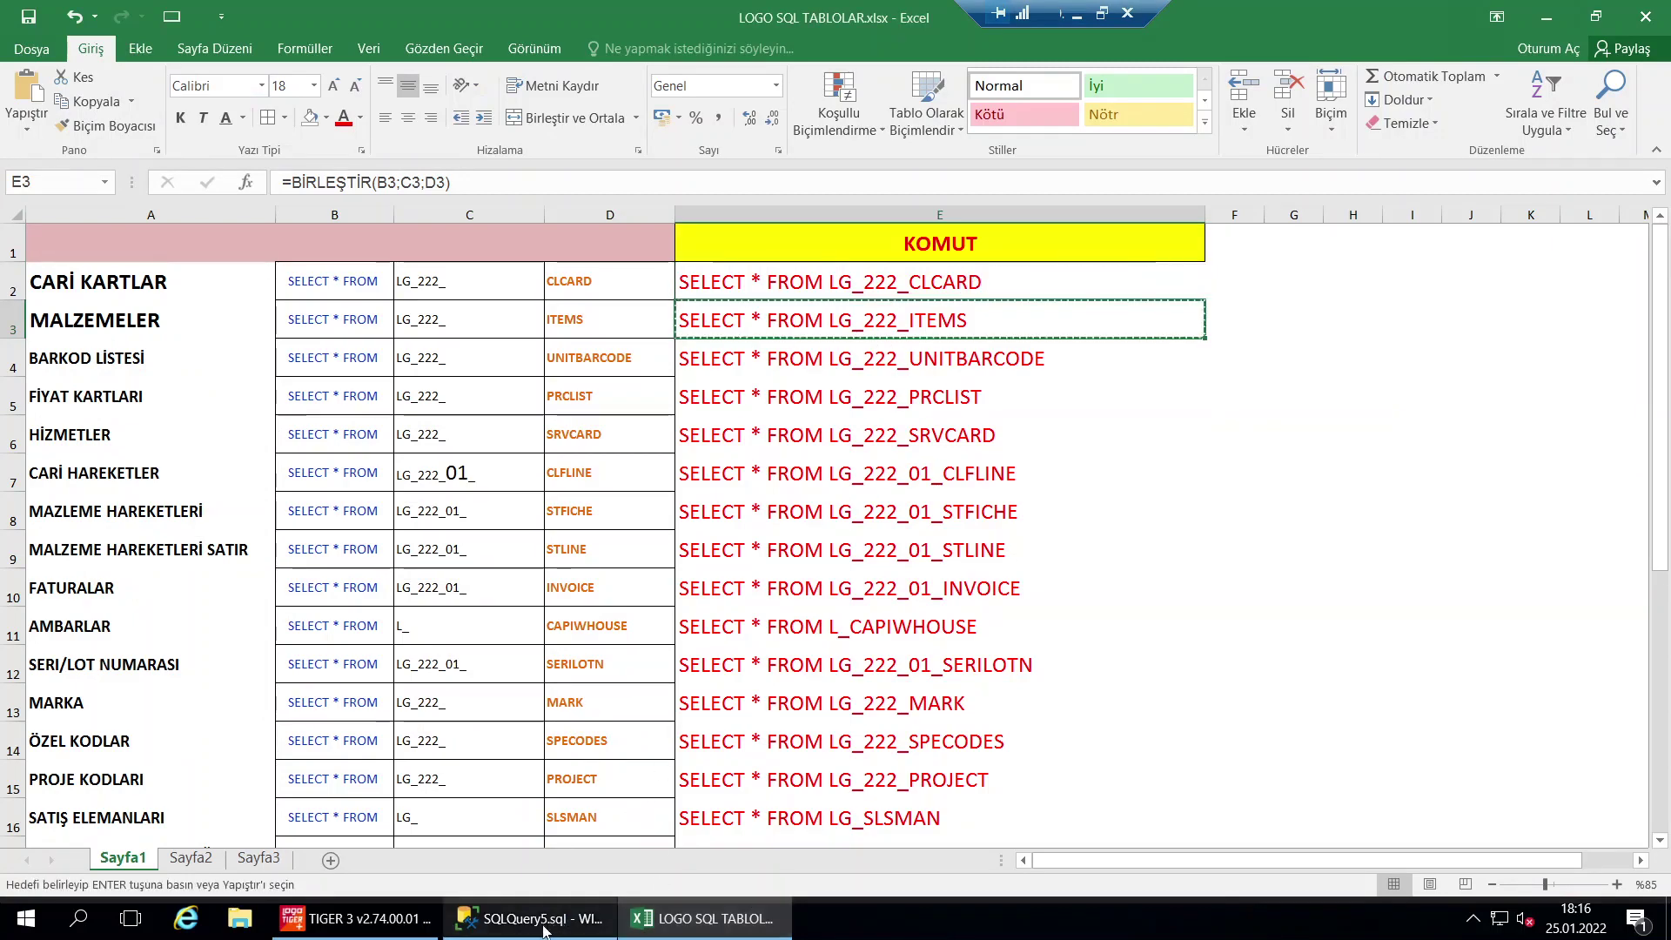
{"action": "left_click", "coordinate": [531, 919]}
{"action": "key", "text": "ctrl+a"}
{"action": "key", "text": "ctrl+v"}
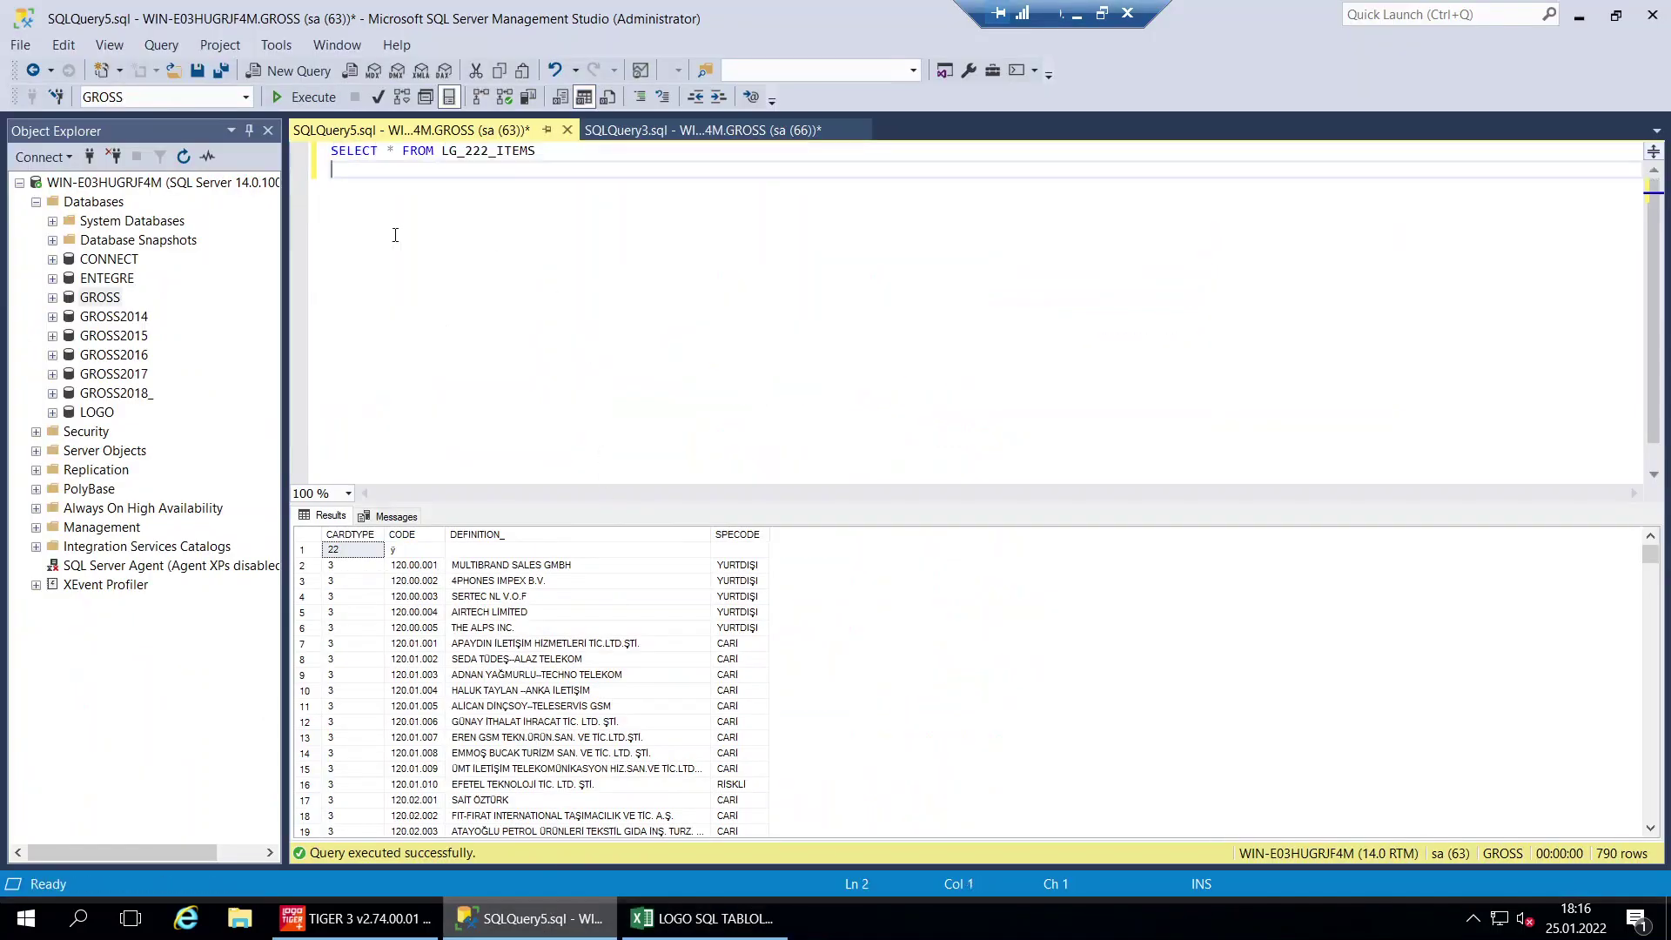
Execute SELECT * FROM LG_222_ITEMS to get 751 item rows, then set the cursor back in the editor
{"action": "left_click", "coordinate": [300, 96]}
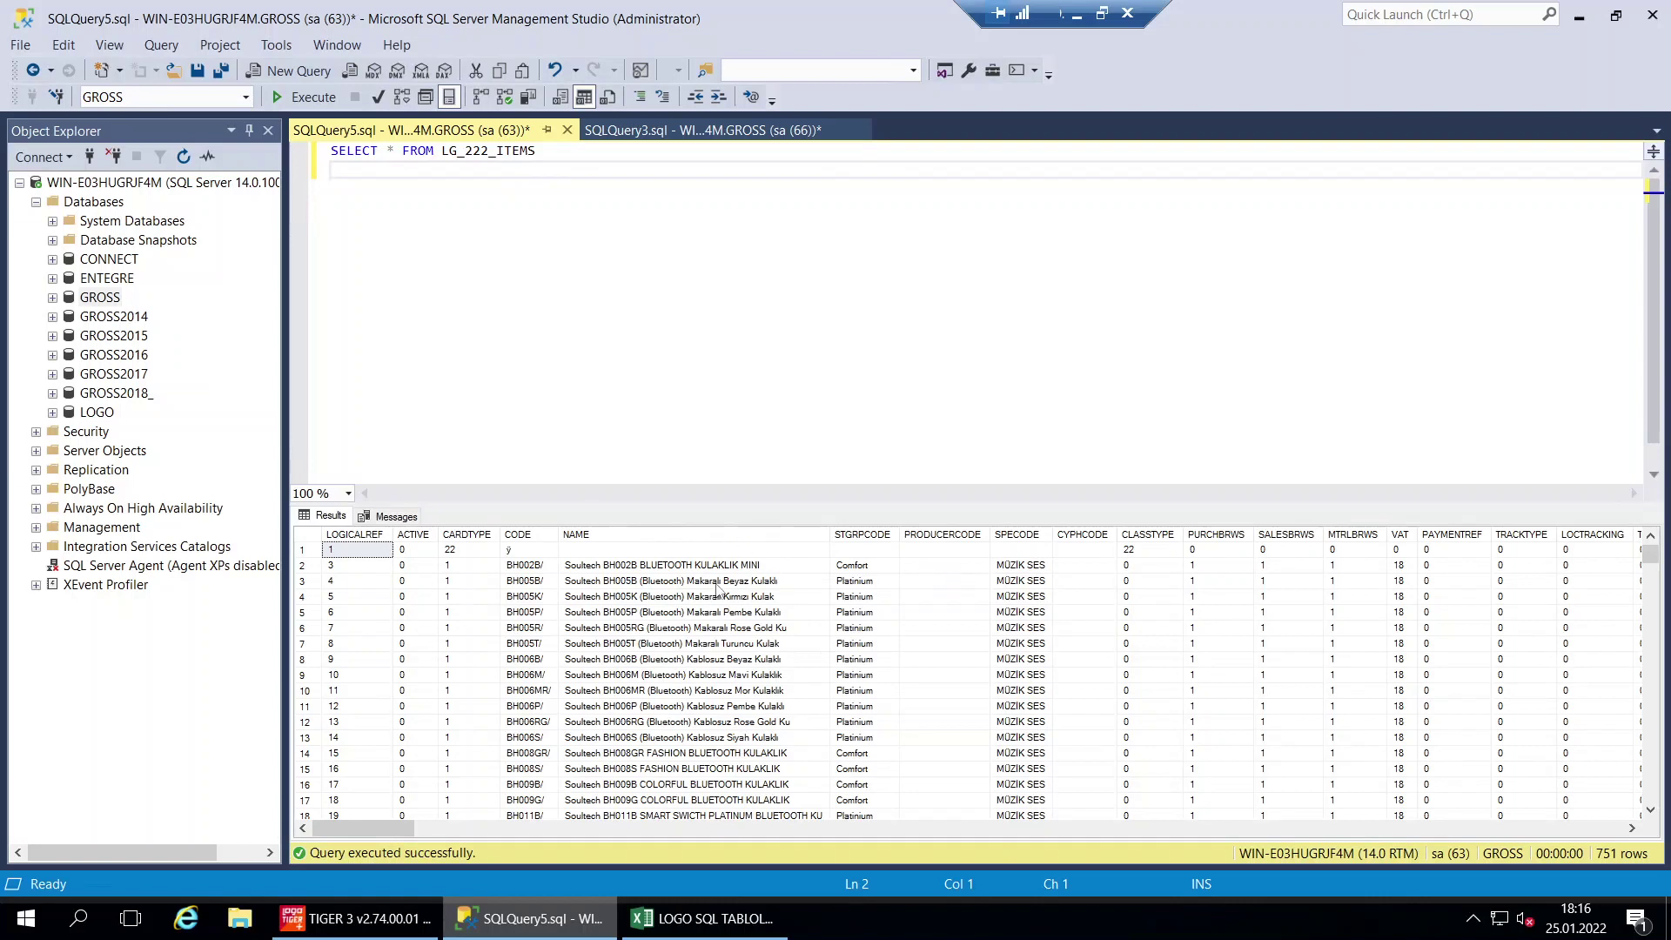
{"action": "left_click", "coordinate": [384, 152]}
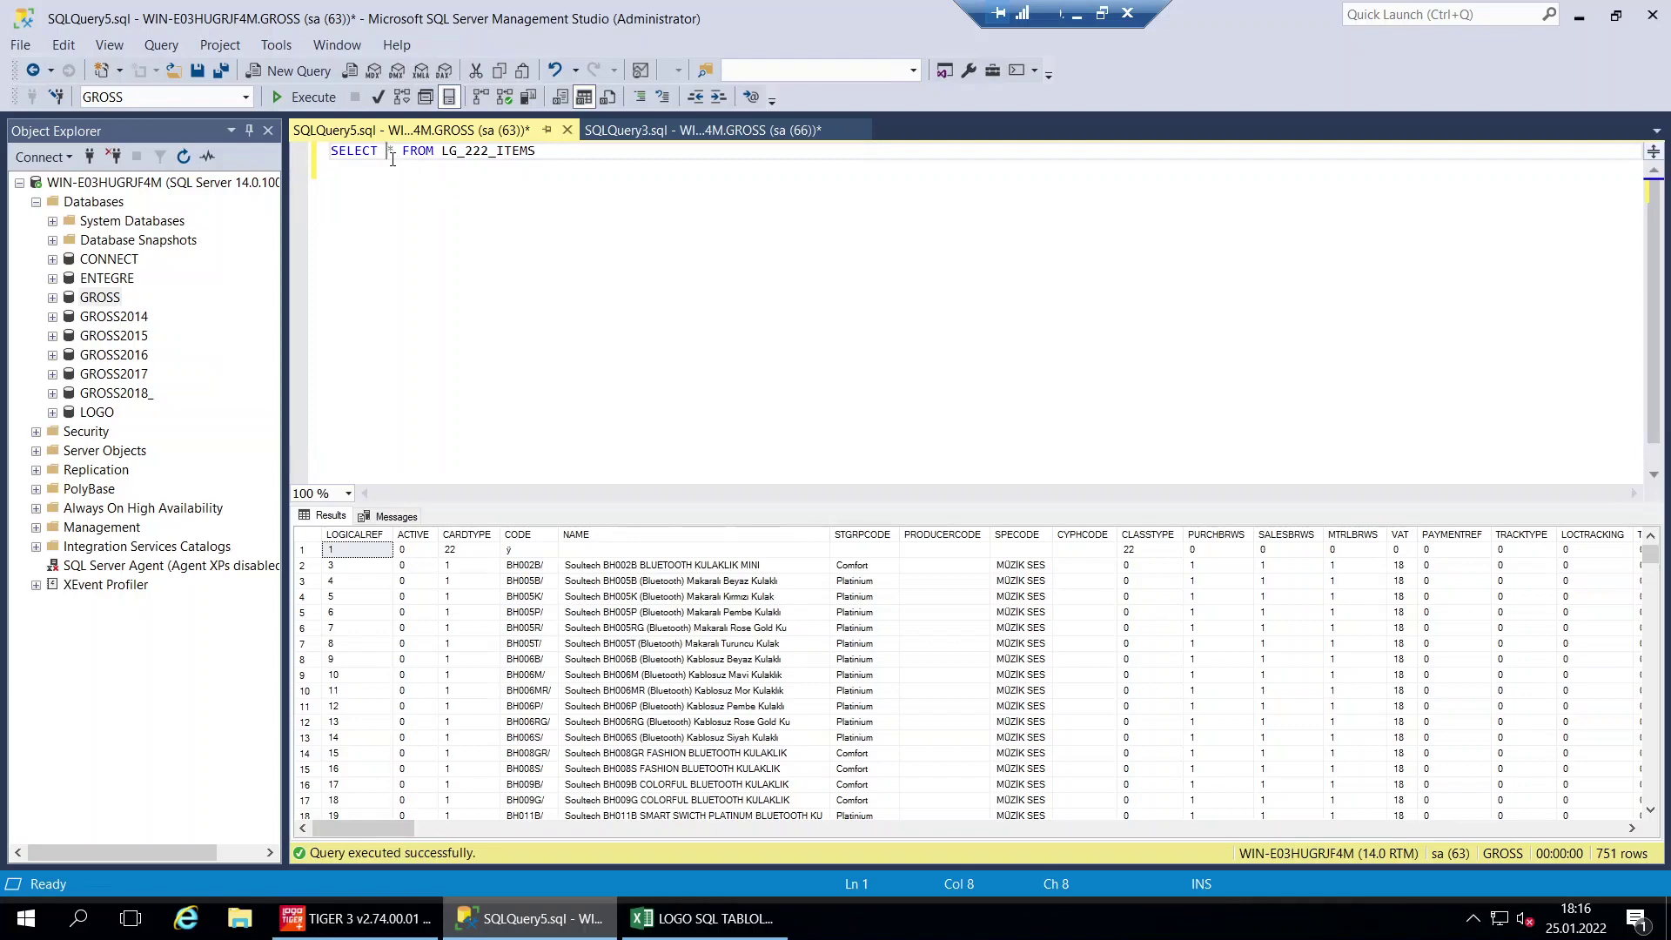
{"action": "key", "text": "Down"}
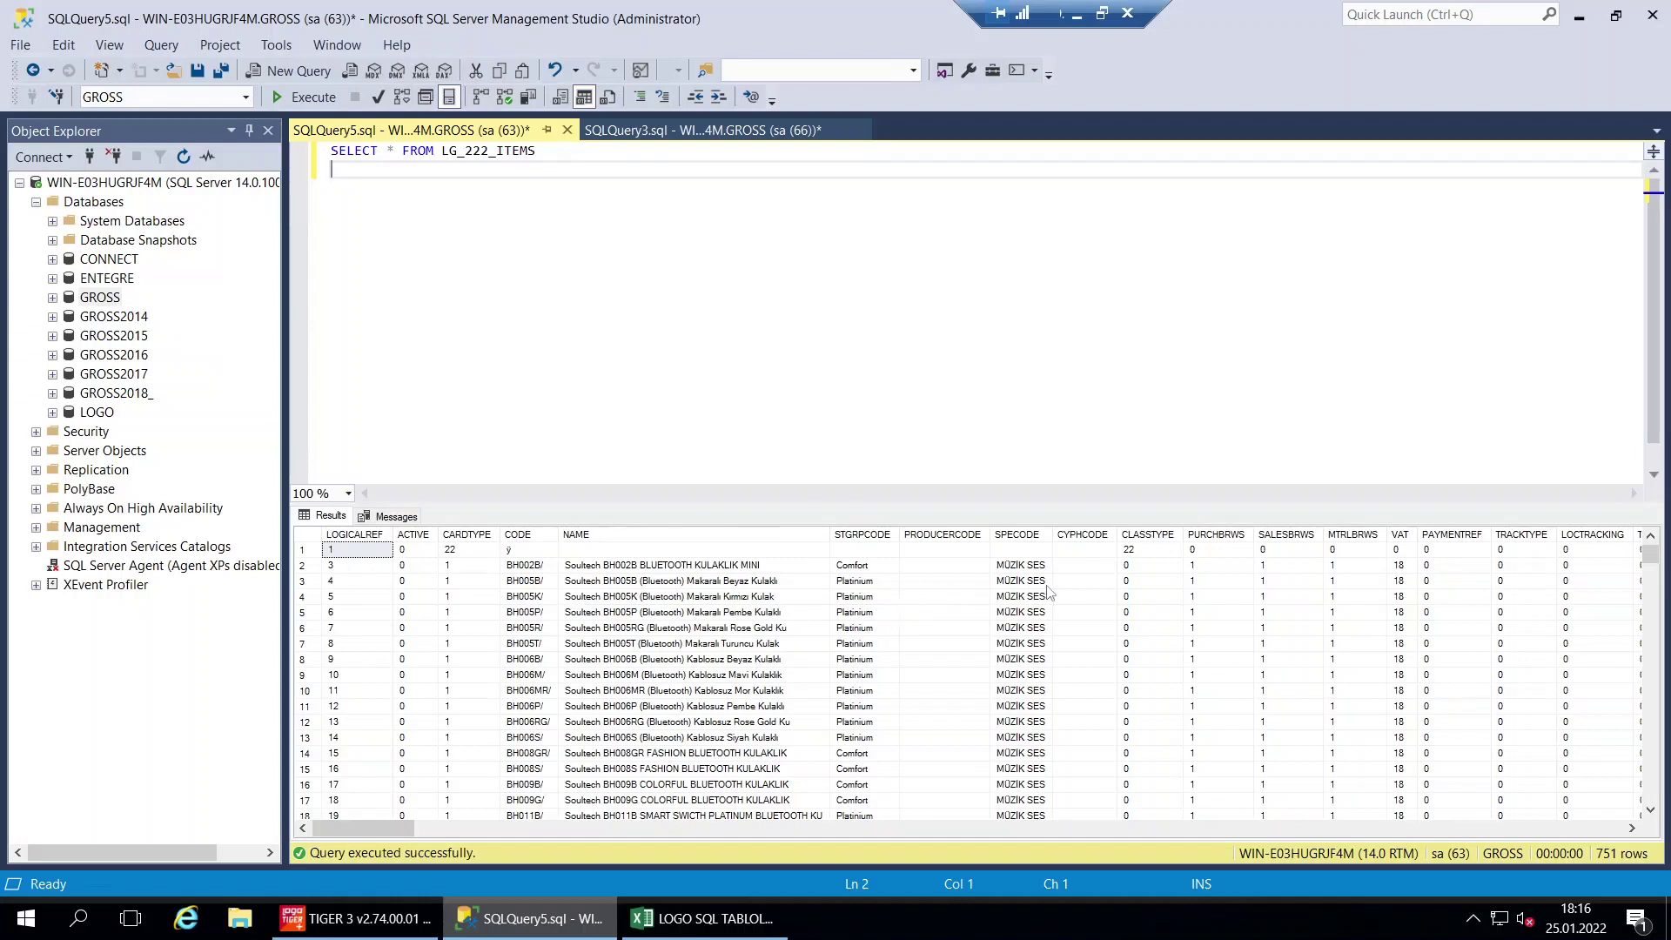
Add a WHERE clause on the STGRPCODE column after LG_222_ITEMS, fixing the typos
{"action": "left_click", "coordinate": [866, 571]}
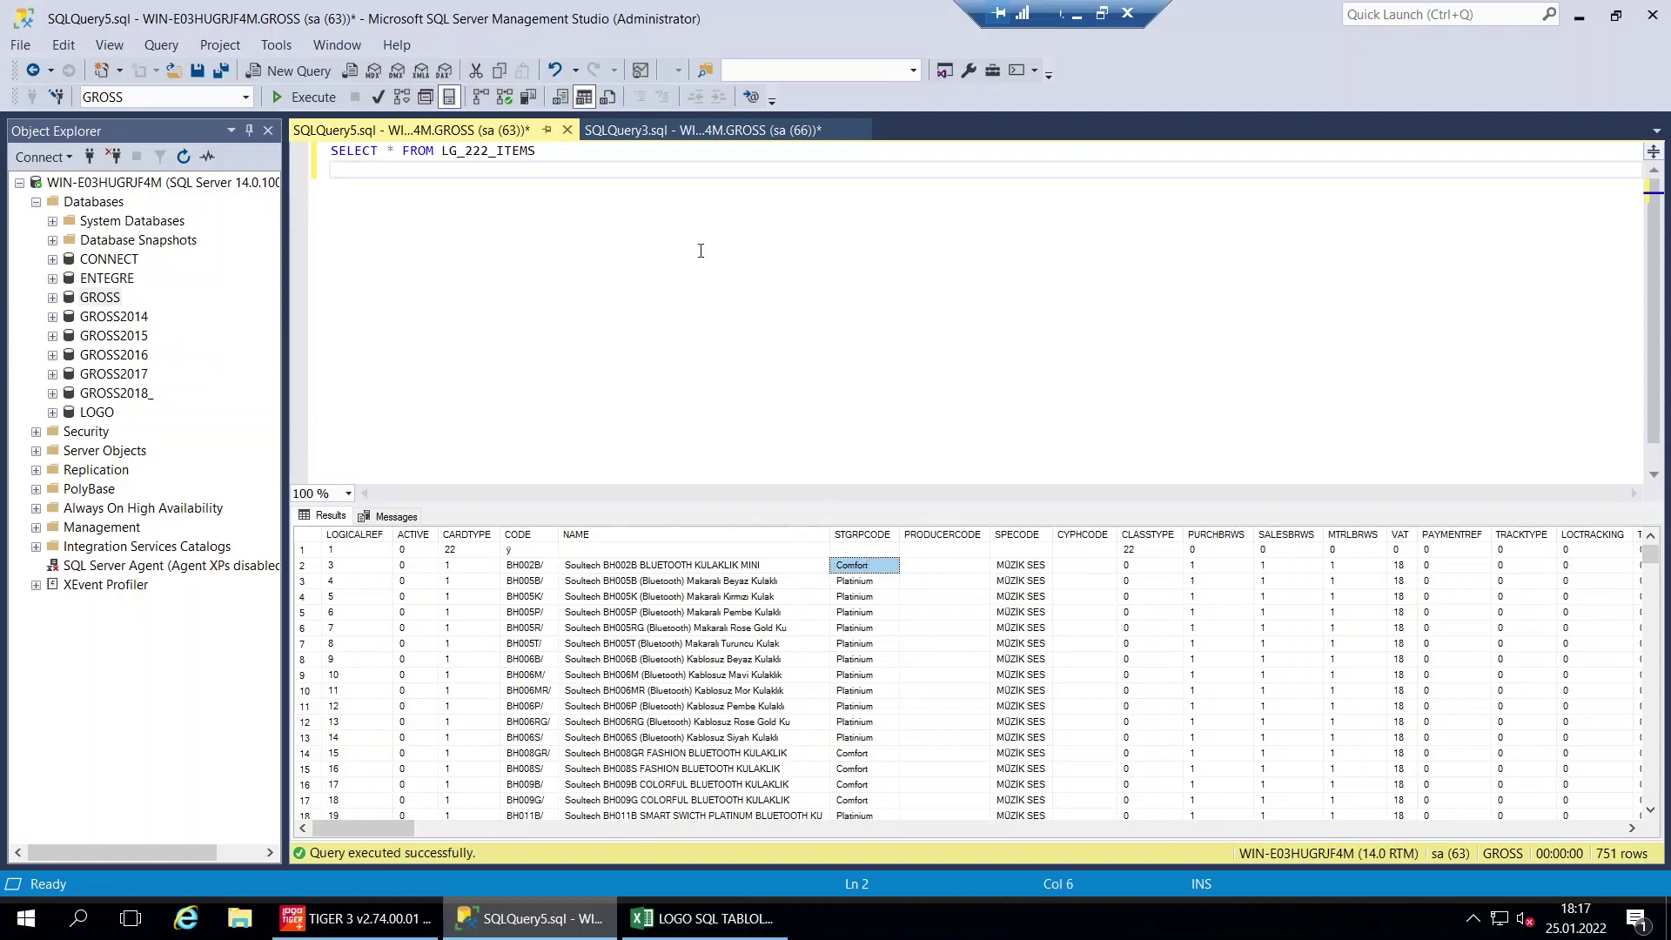
{"action": "left_click", "coordinate": [559, 157]}
{"action": "type", "text": "WHE4R"}
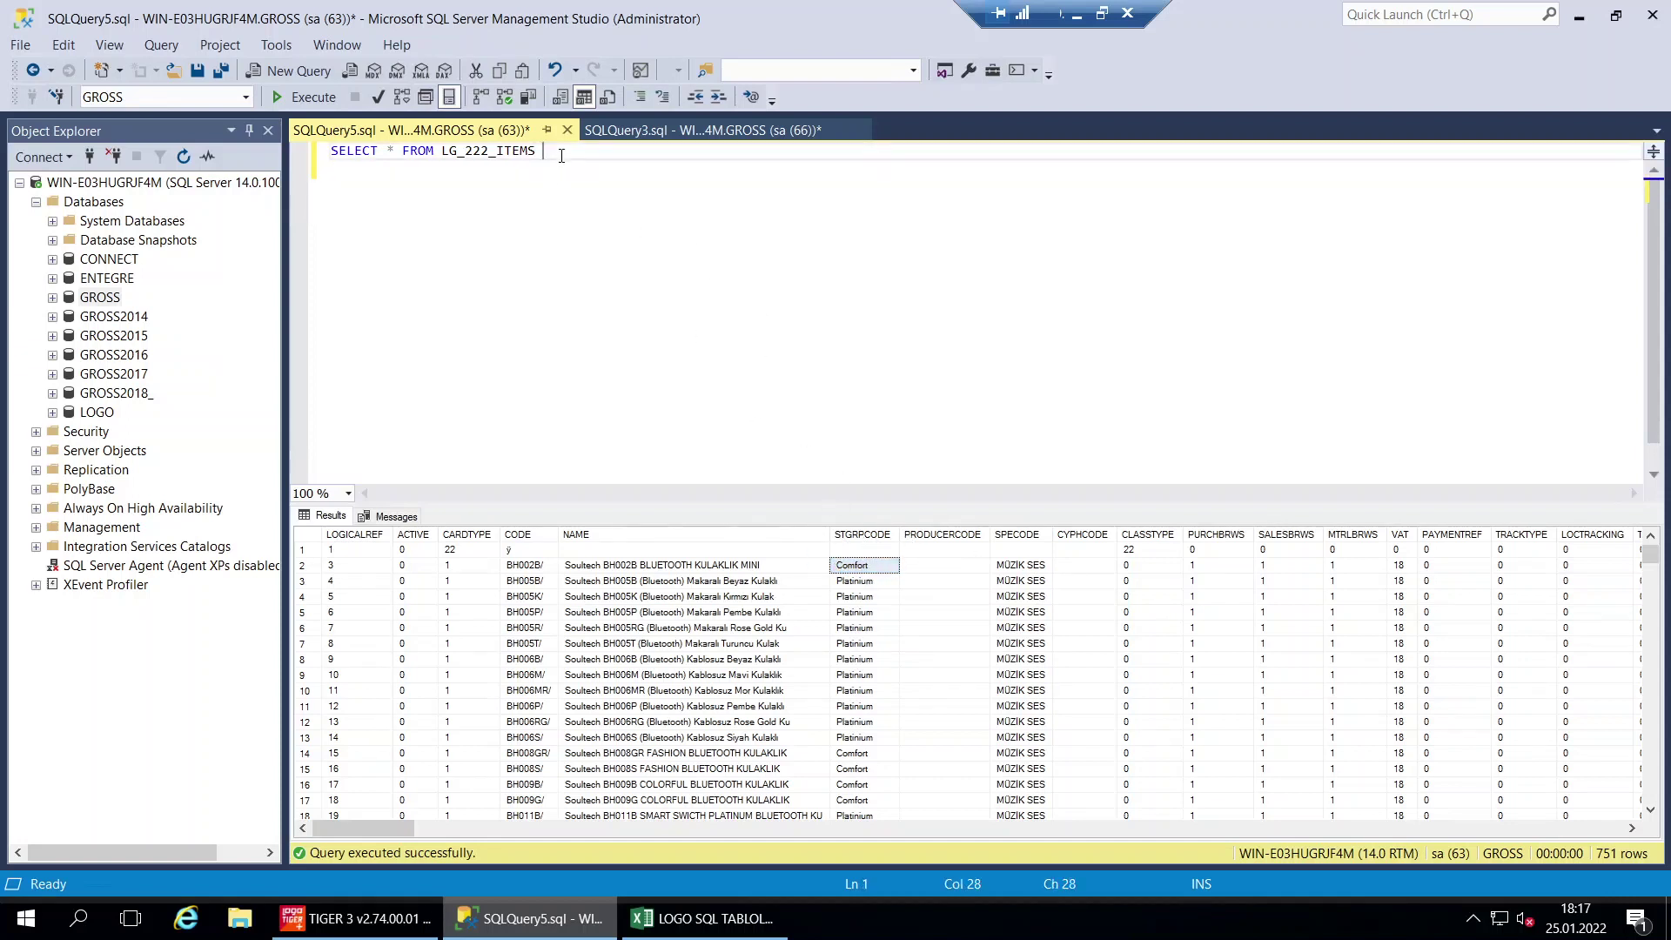
{"action": "type", "text": "E"}
{"action": "key", "text": "BackSpace"}
{"action": "key", "text": "BackSpace"}
{"action": "key", "text": "BackSpace"}
{"action": "type", "text": "T"}
{"action": "key", "text": "BackSpace"}
{"action": "type", "text": "RE STR"}
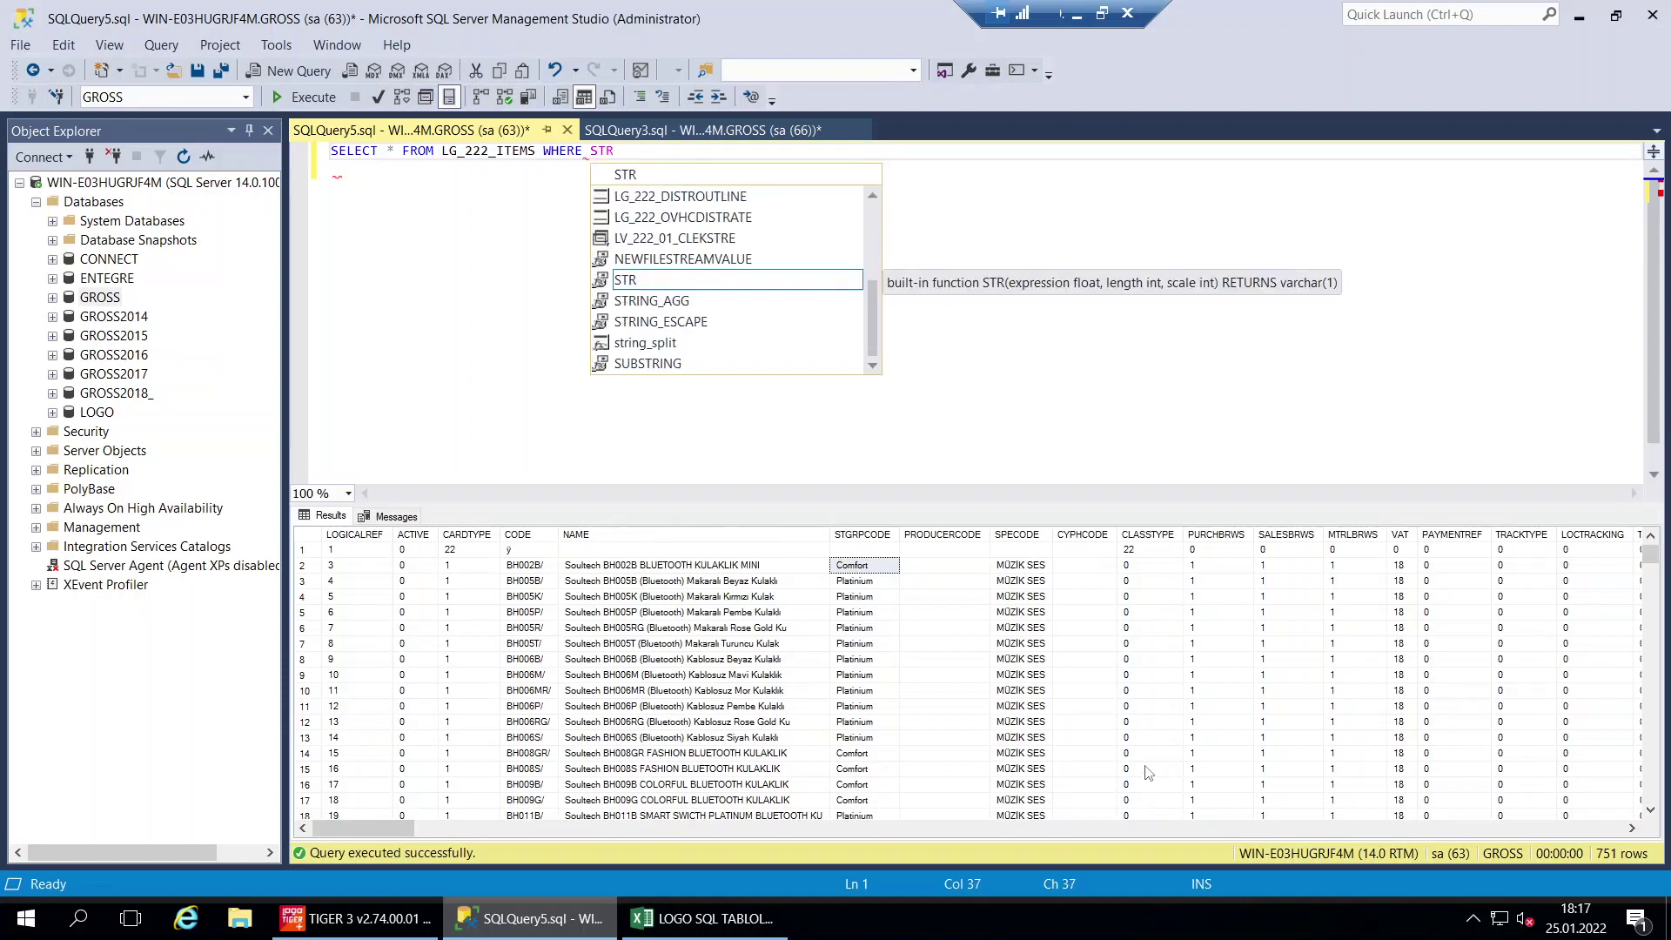
{"action": "type", "text": "-"}
{"action": "key", "text": "BackSpace"}
{"action": "key", "text": "BackSpace"}
{"action": "type", "text": "G"}
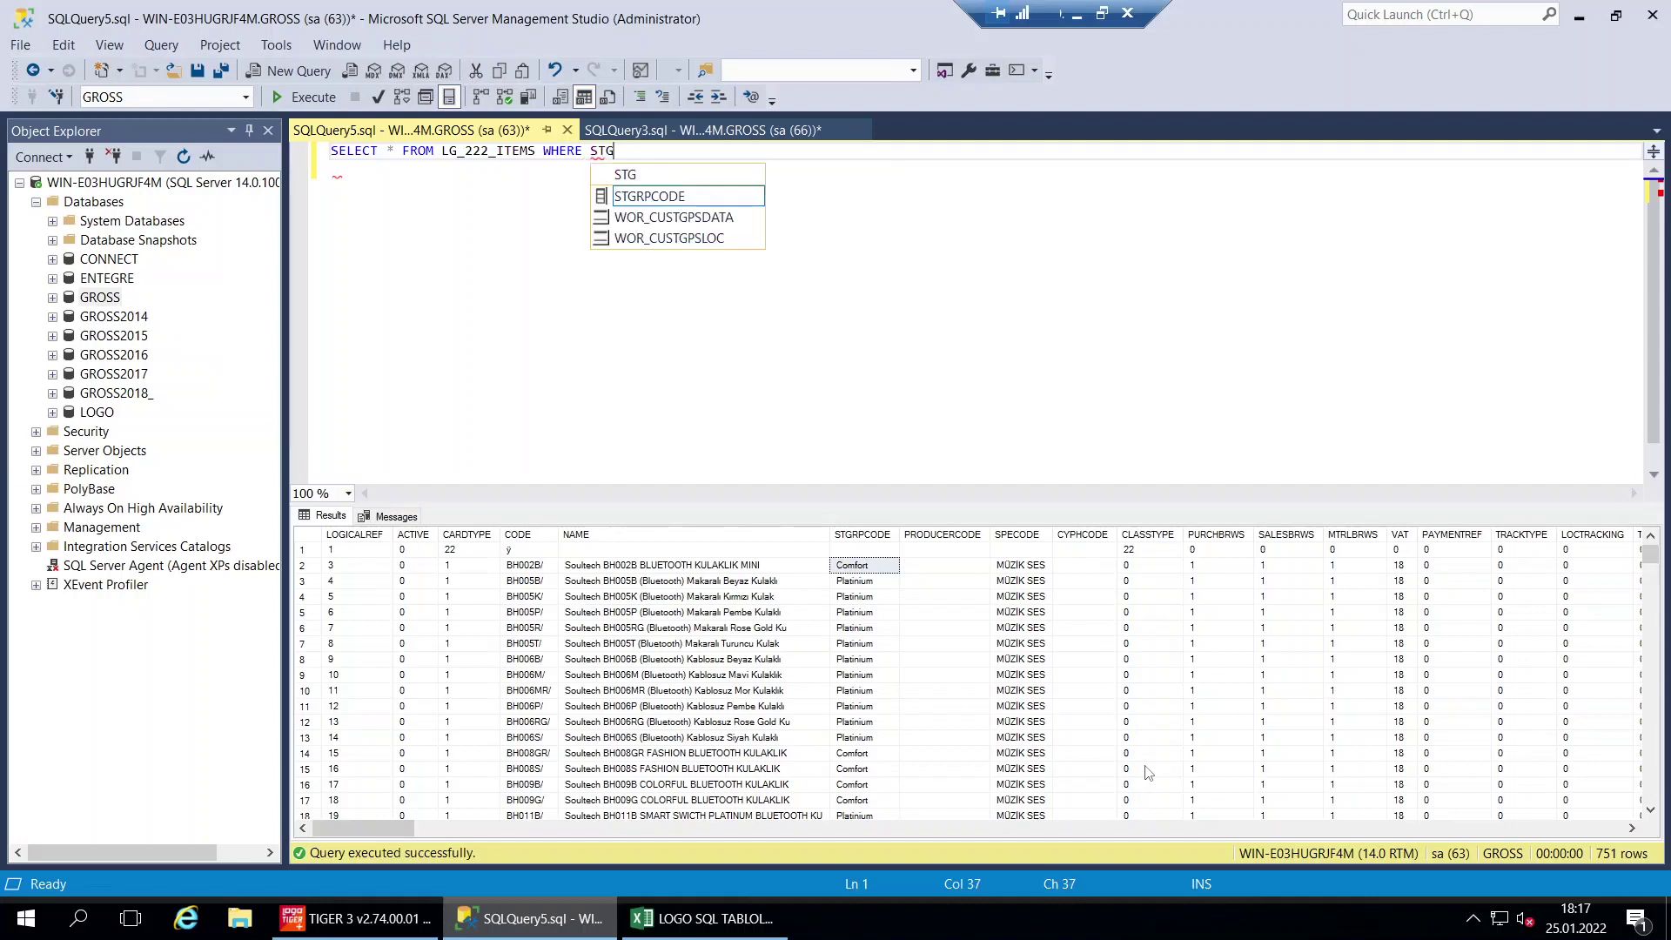
{"action": "left_click", "coordinate": [678, 198]}
{"action": "double_click", "coordinate": [679, 197]}
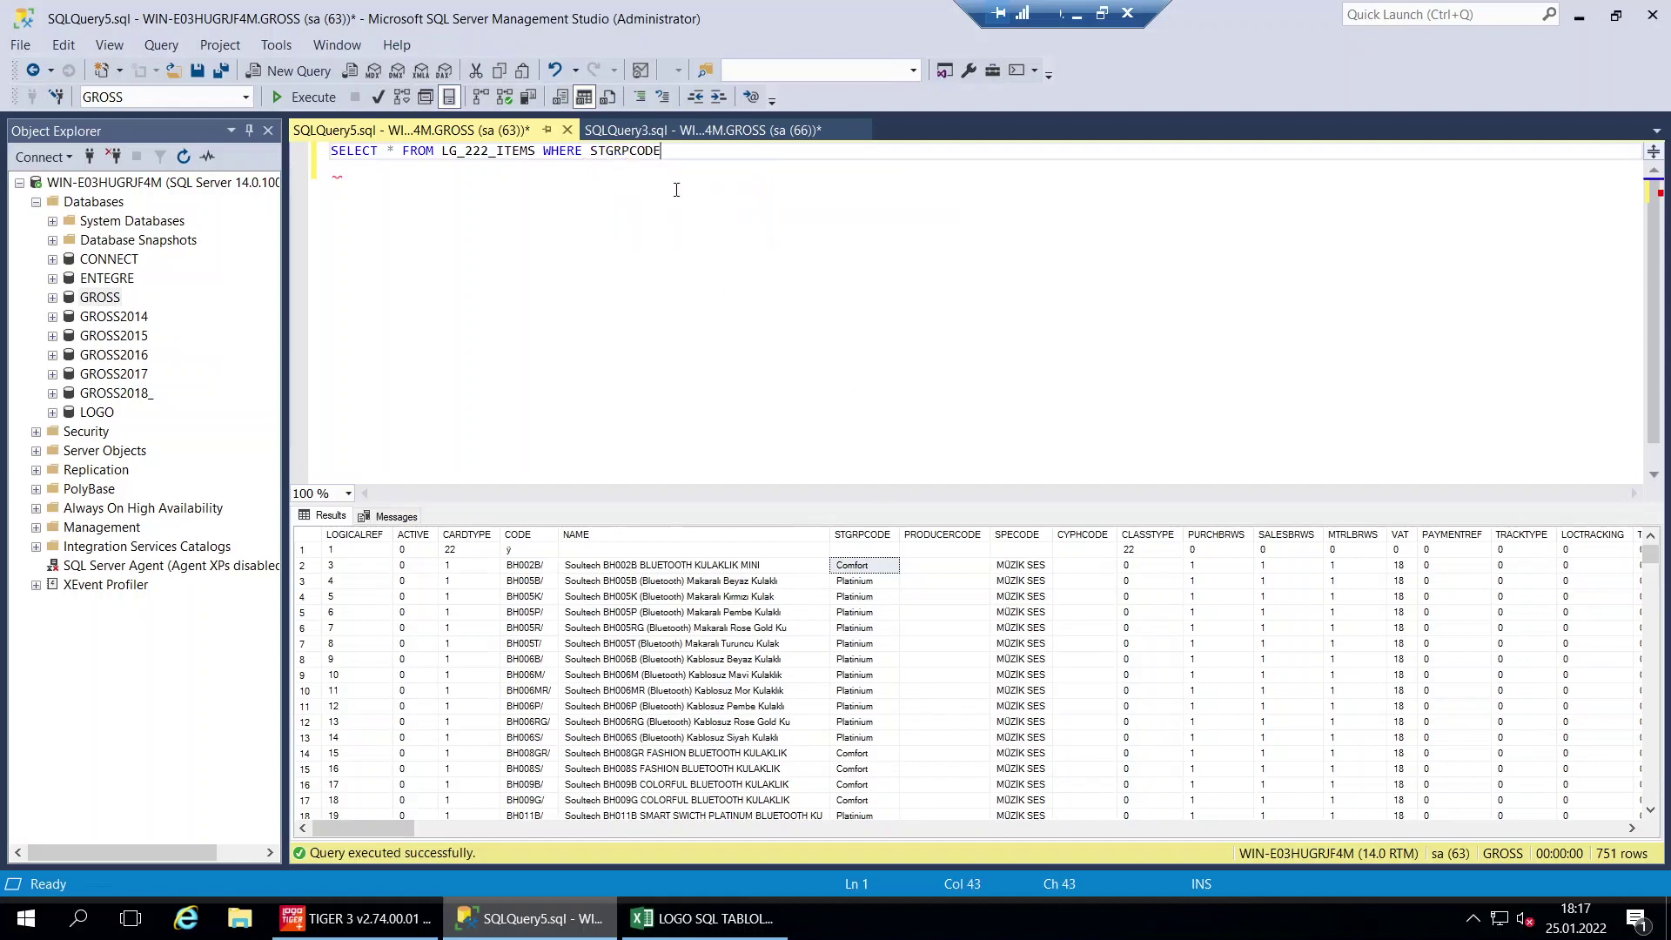
Enter the filter value ='Comfort', correcting the misspelled Confort
{"action": "type", "text": "="}
{"action": "type", "text": "mfort"}
{"action": "key", "text": "BackSpace"}
{"action": "key", "text": "BackSpace"}
{"action": "key", "text": "BackSpace"}
{"action": "key", "text": "BackSpace"}
{"action": "key", "text": "BackSpace"}
{"action": "key", "text": "BackSpace"}
{"action": "key", "text": "BackSpace"}
{"action": "type", "text": "Confort'"}
{"action": "key", "text": "Left"}
{"action": "key", "text": "Left"}
{"action": "key", "text": "Left"}
{"action": "key", "text": "Left"}
{"action": "key", "text": "Left"}
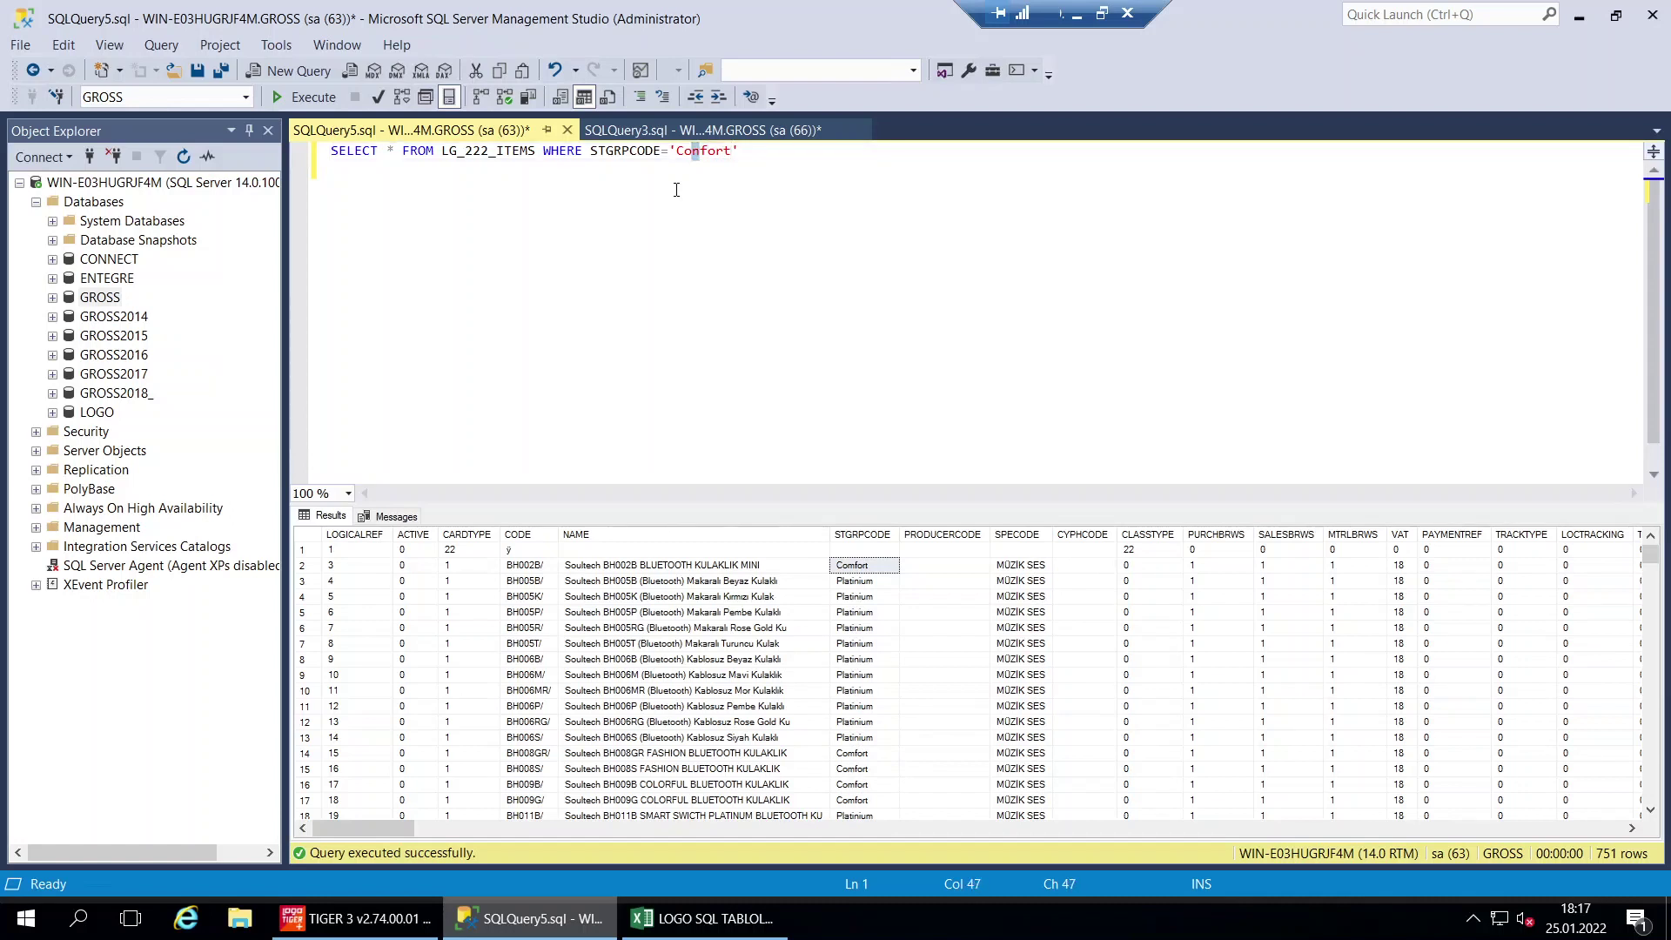
{"action": "key", "text": "Delete"}
Finish 'Comfort' and run the filtered query, returning 258 items
{"action": "type", "text": "m"}
{"action": "left_click", "coordinate": [309, 96]}
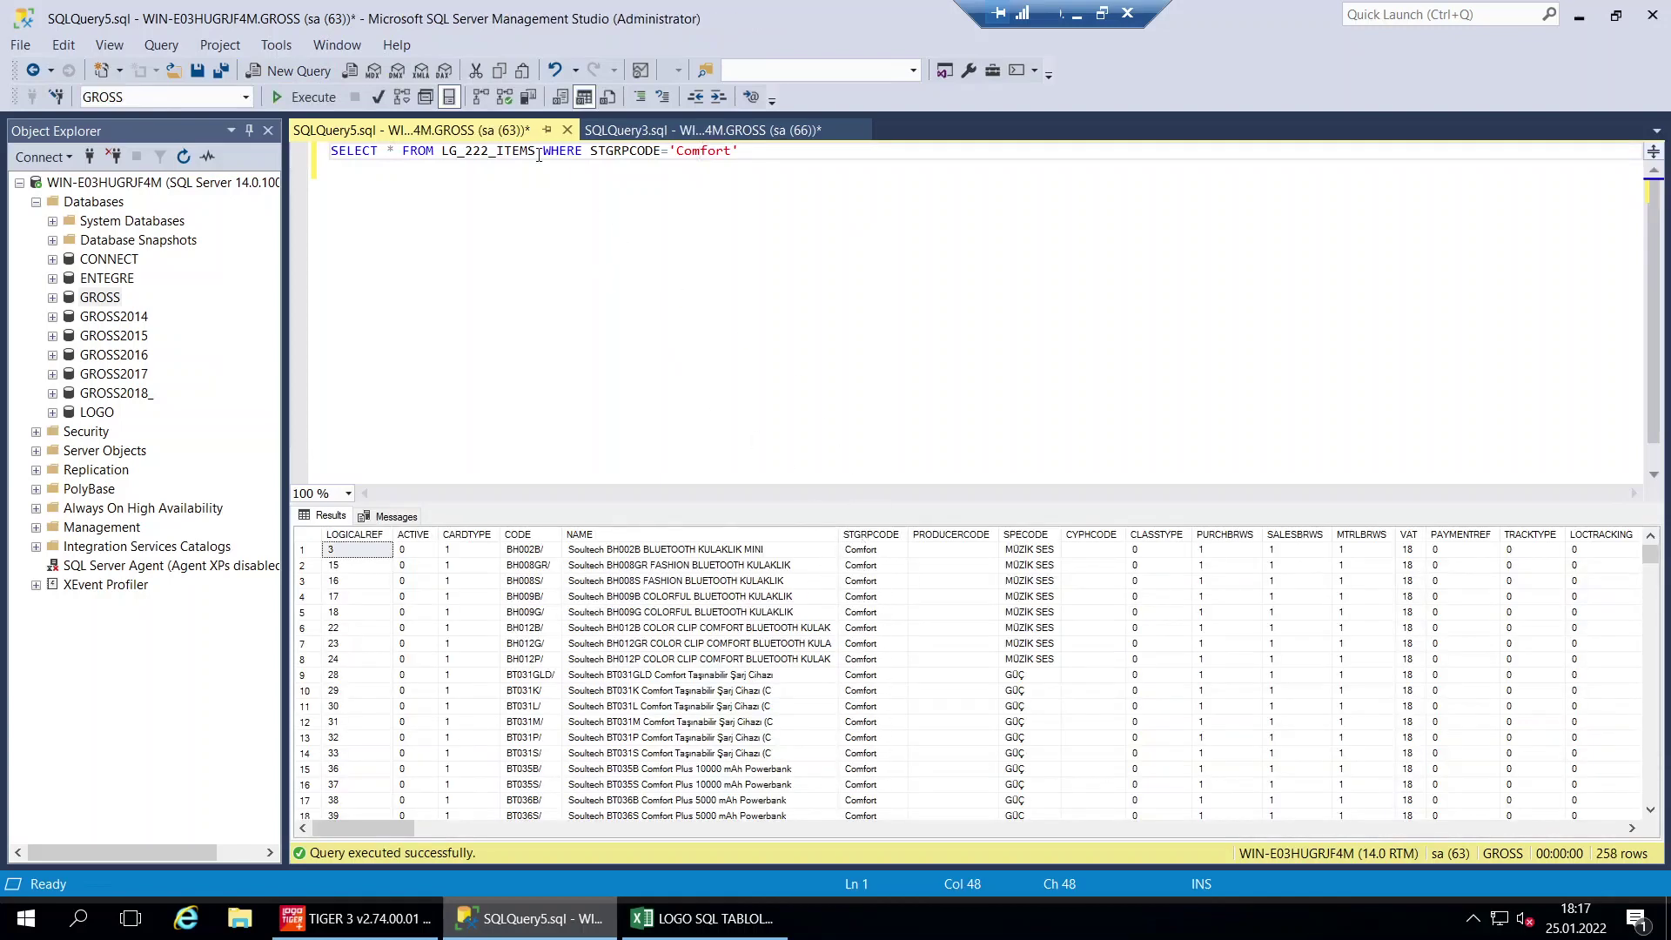
{"action": "left_click_drag", "start_coordinate": [538, 152], "coordinate": [772, 149]}
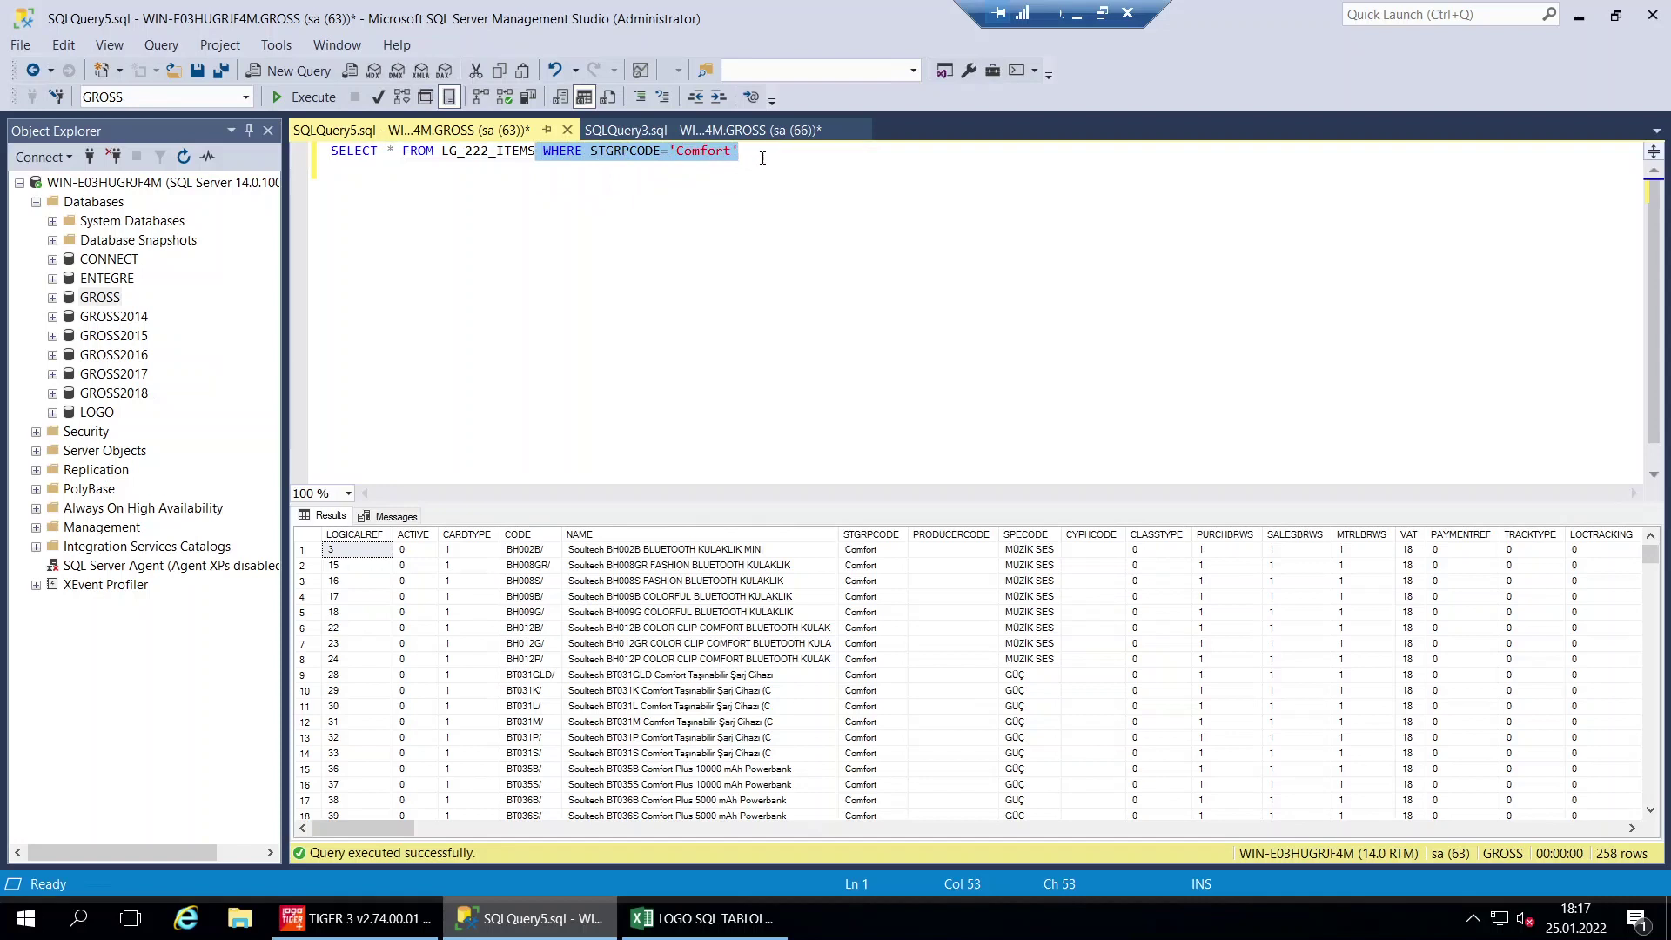
{"action": "left_click", "coordinate": [775, 220]}
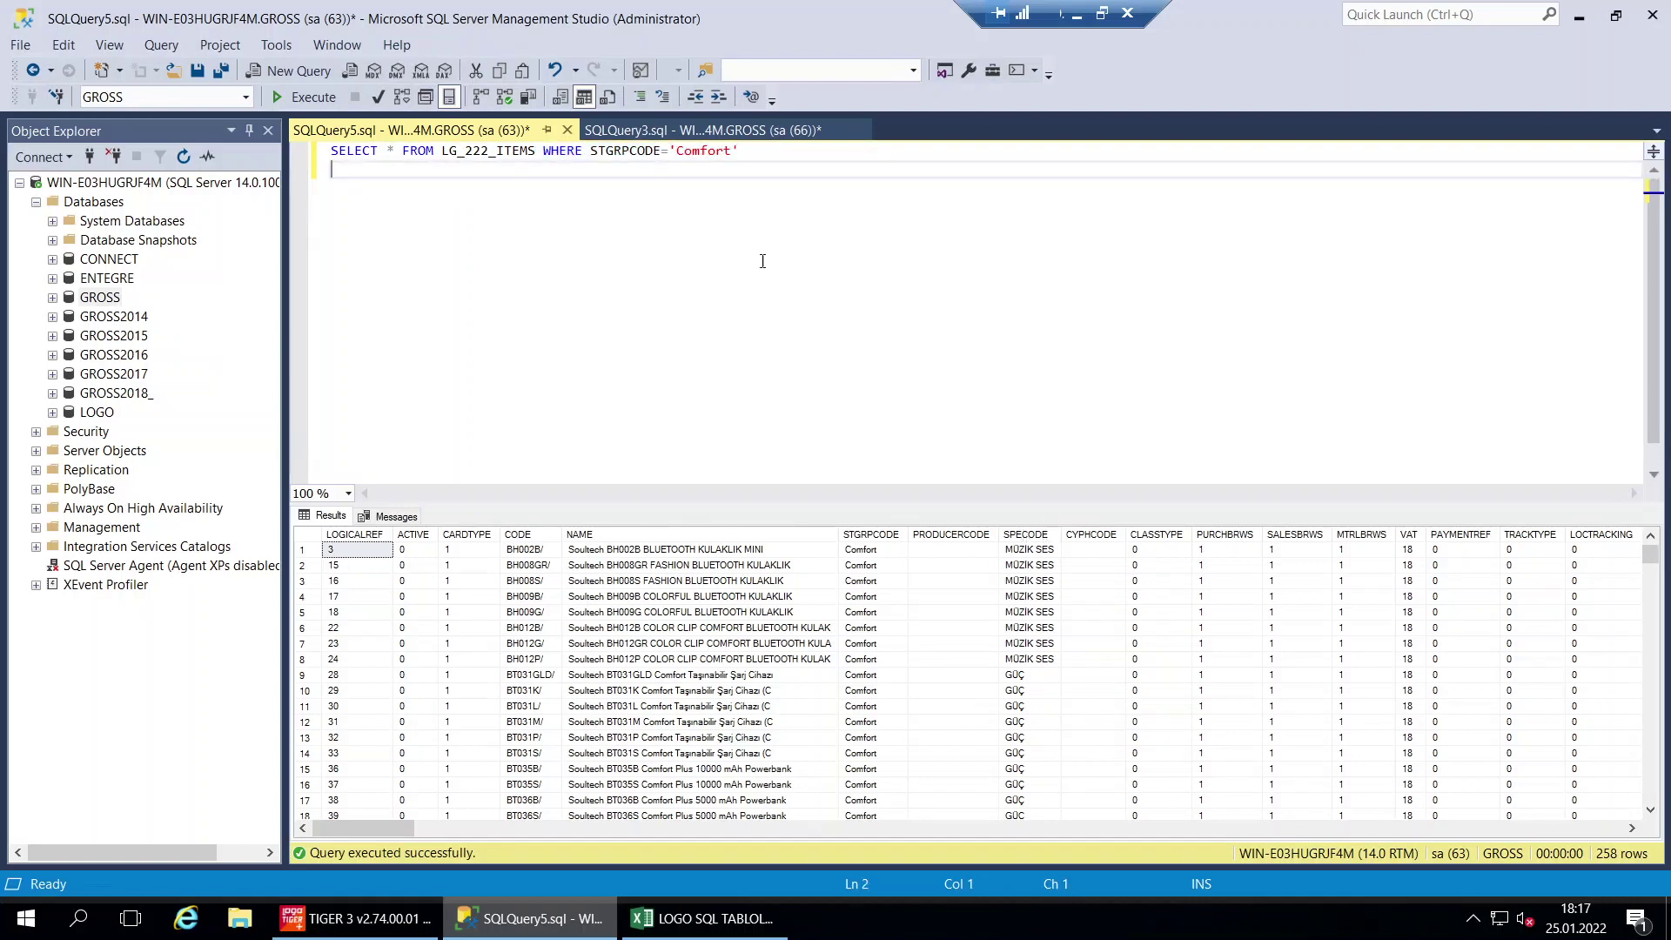
Change the filter to SPECODE='Güç' in place of STGRPCODE='Comfort'
{"action": "left_click", "coordinate": [608, 151]}
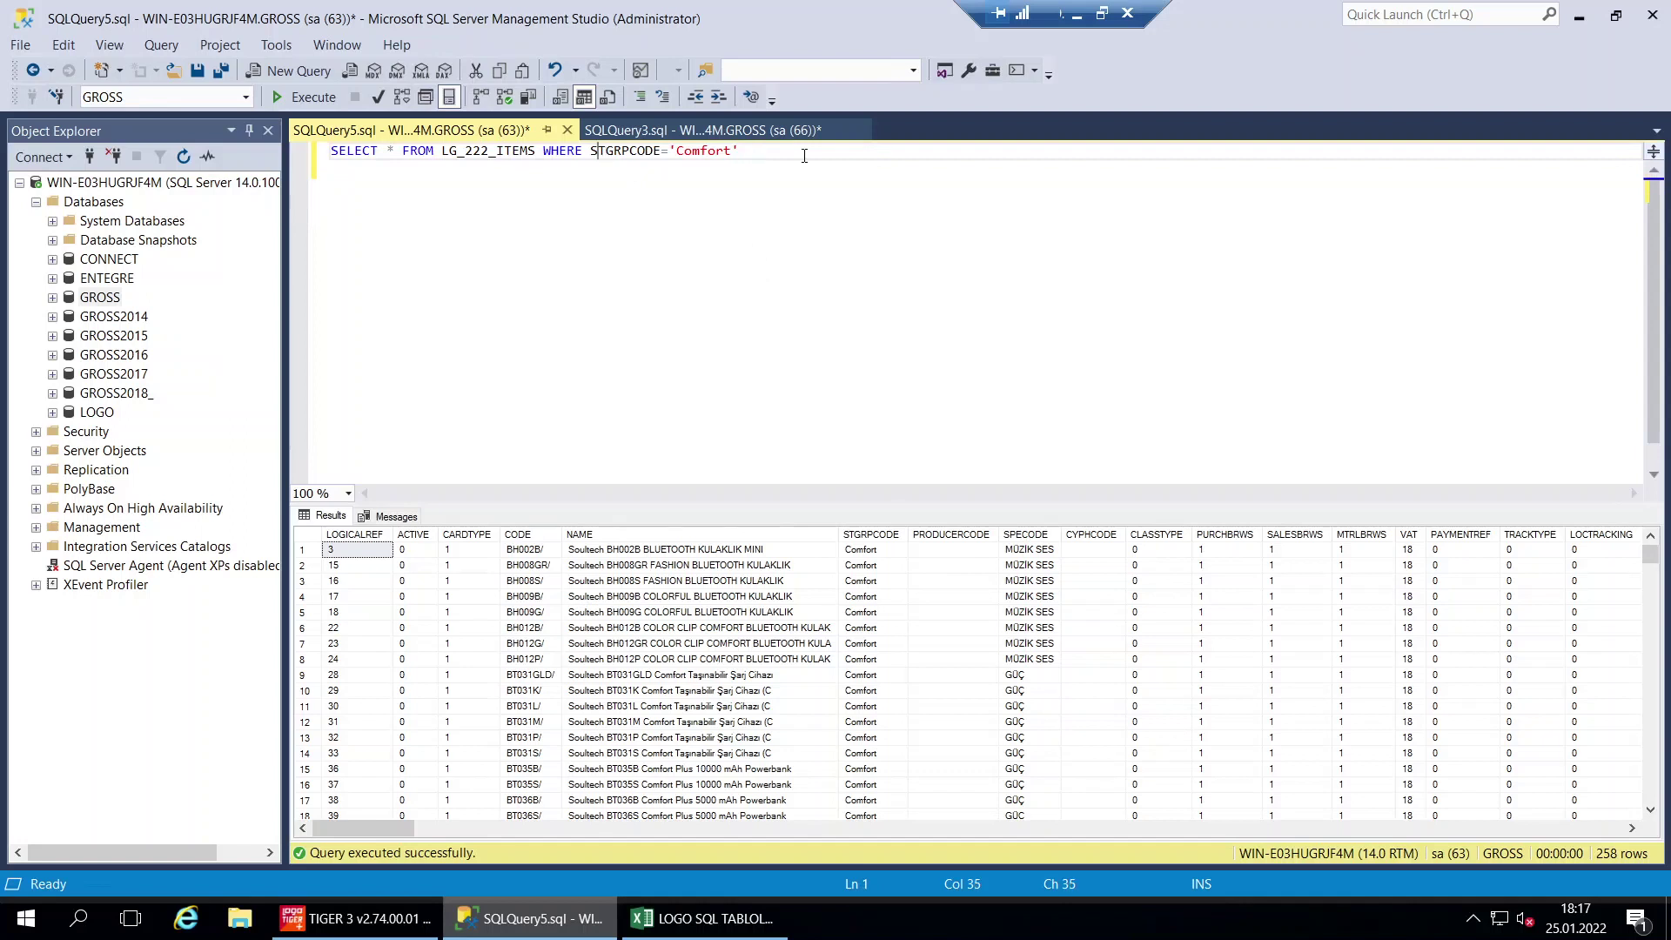
{"action": "key", "text": "shift+Right"}
{"action": "key", "text": "shift+Right"}
{"action": "key", "text": "shift+Right"}
{"action": "key", "text": "shift+Right"}
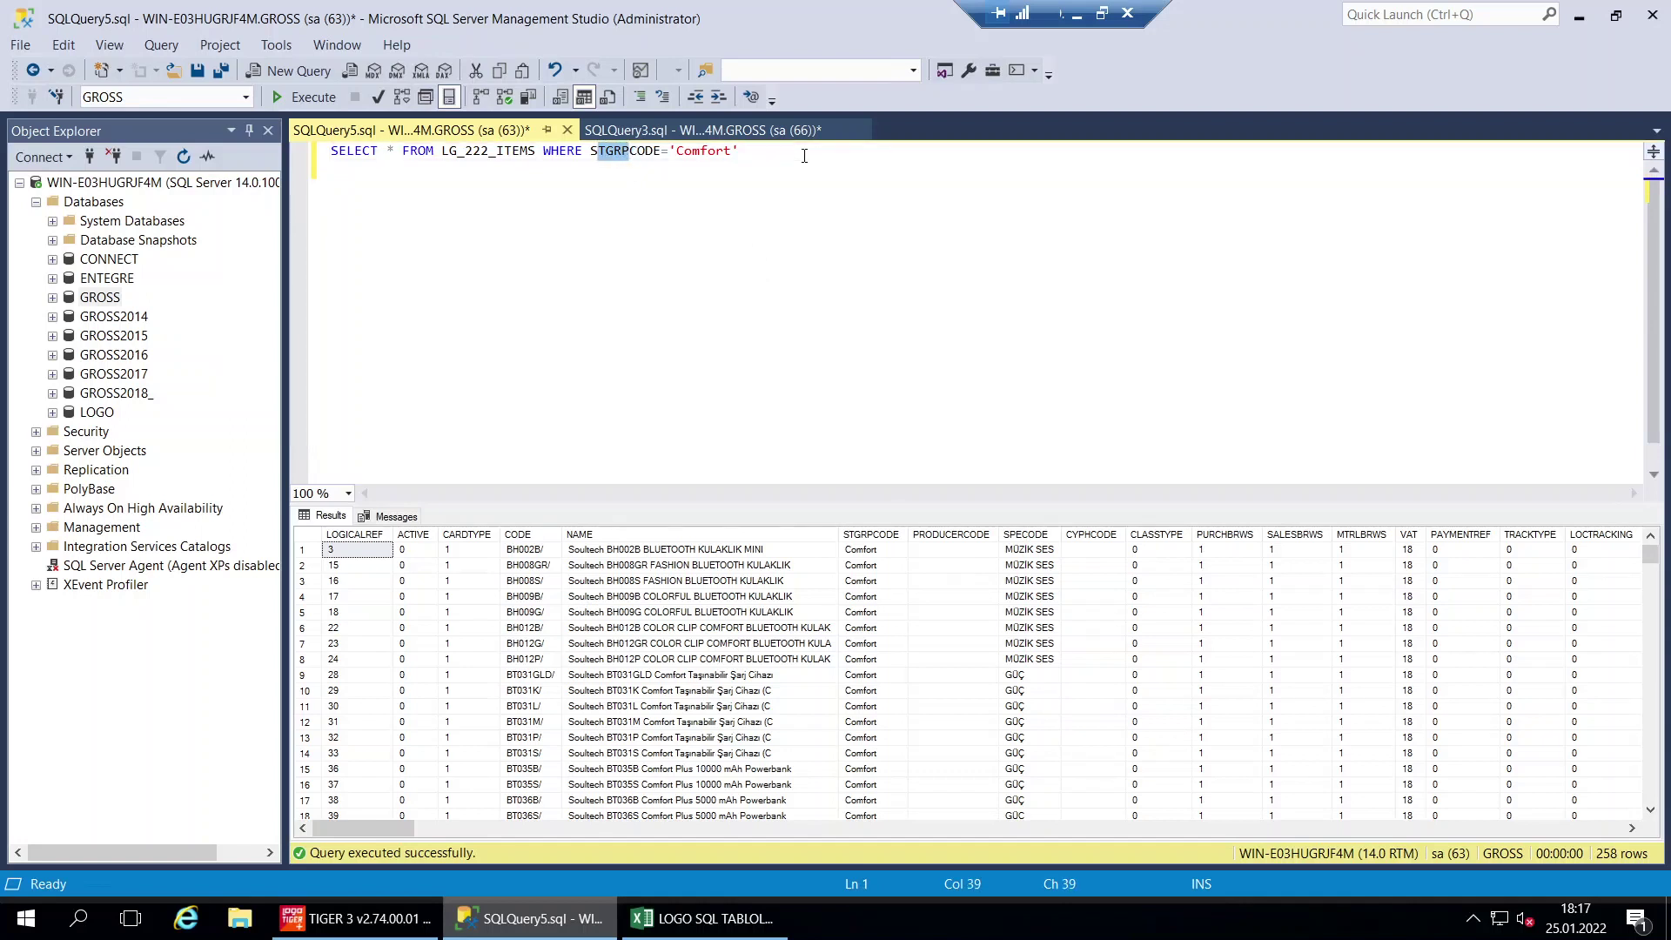
{"action": "type", "text": "pe"}
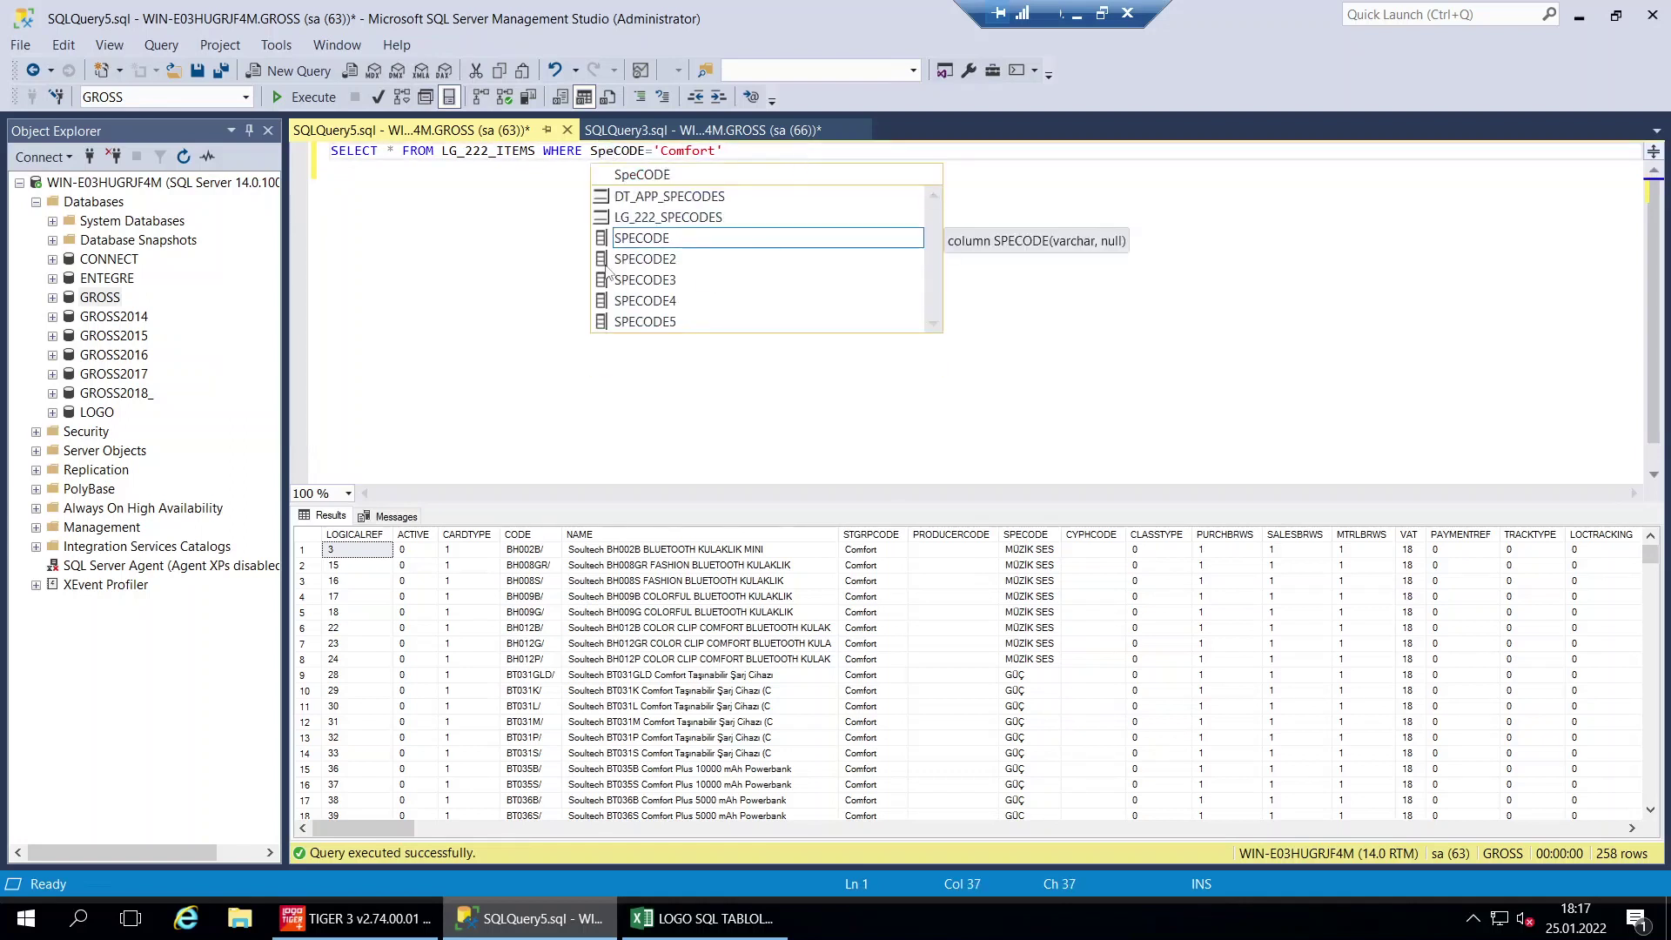
{"action": "double_click", "coordinate": [651, 234]}
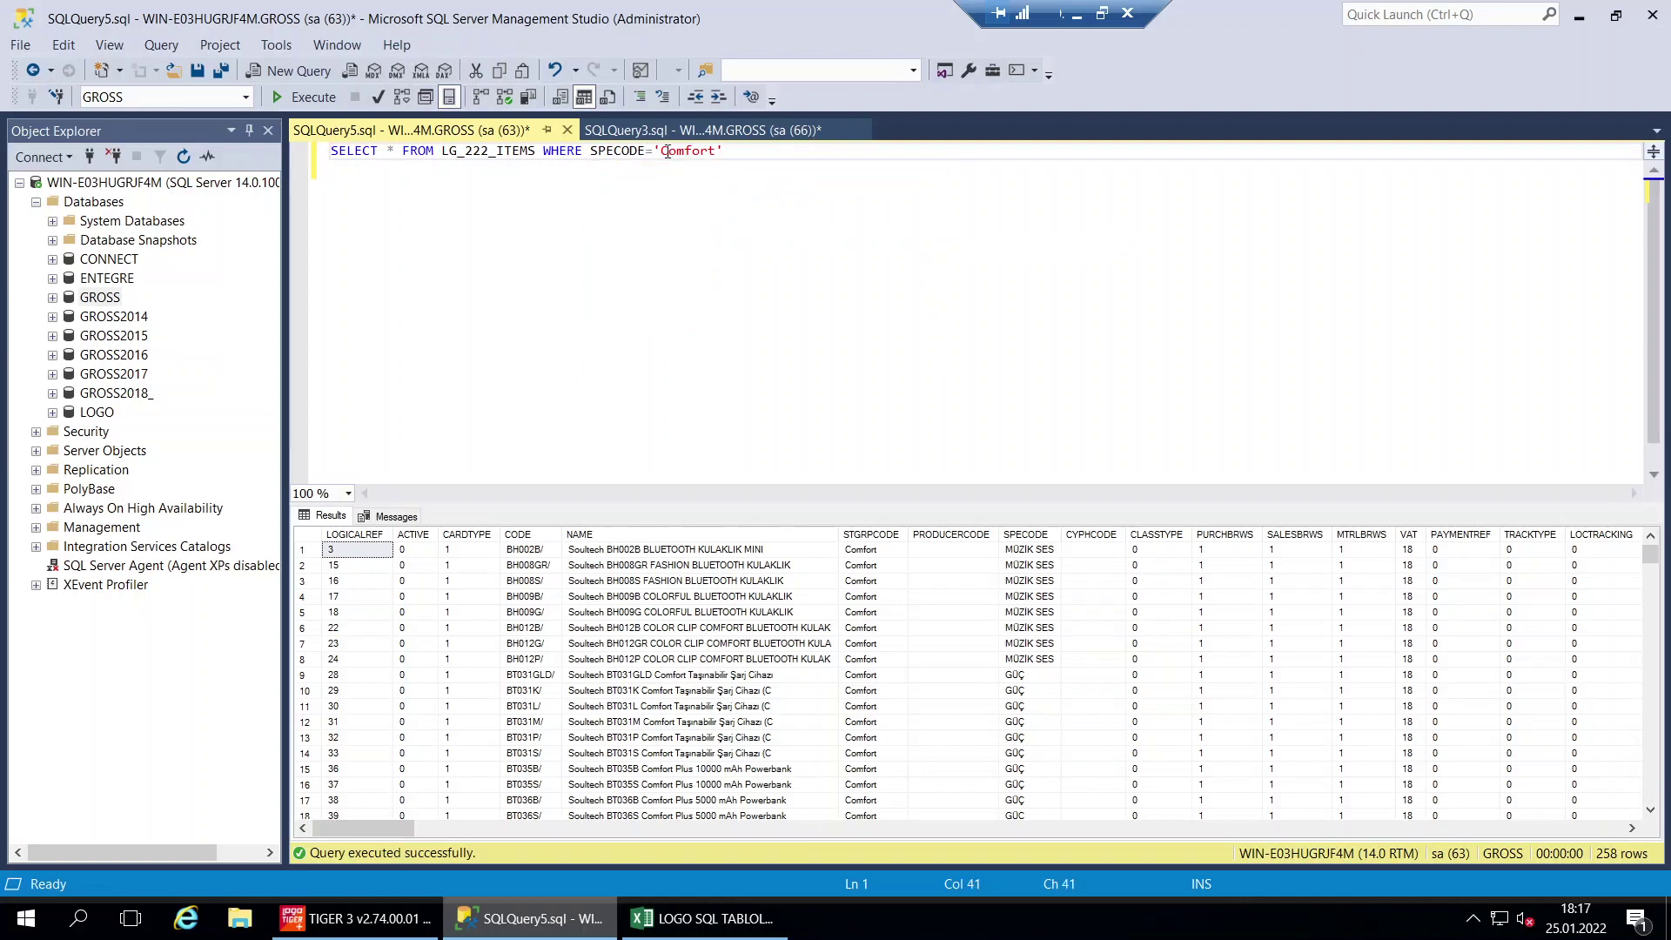
{"action": "key", "text": "shift+Right"}
{"action": "key", "text": "shift+Right"}
{"action": "key", "text": "shift+Right"}
{"action": "key", "text": "shift+Right"}
{"action": "key", "text": "shift+Right"}
{"action": "key", "text": "shift+Right"}
{"action": "key", "text": "shift+Right"}
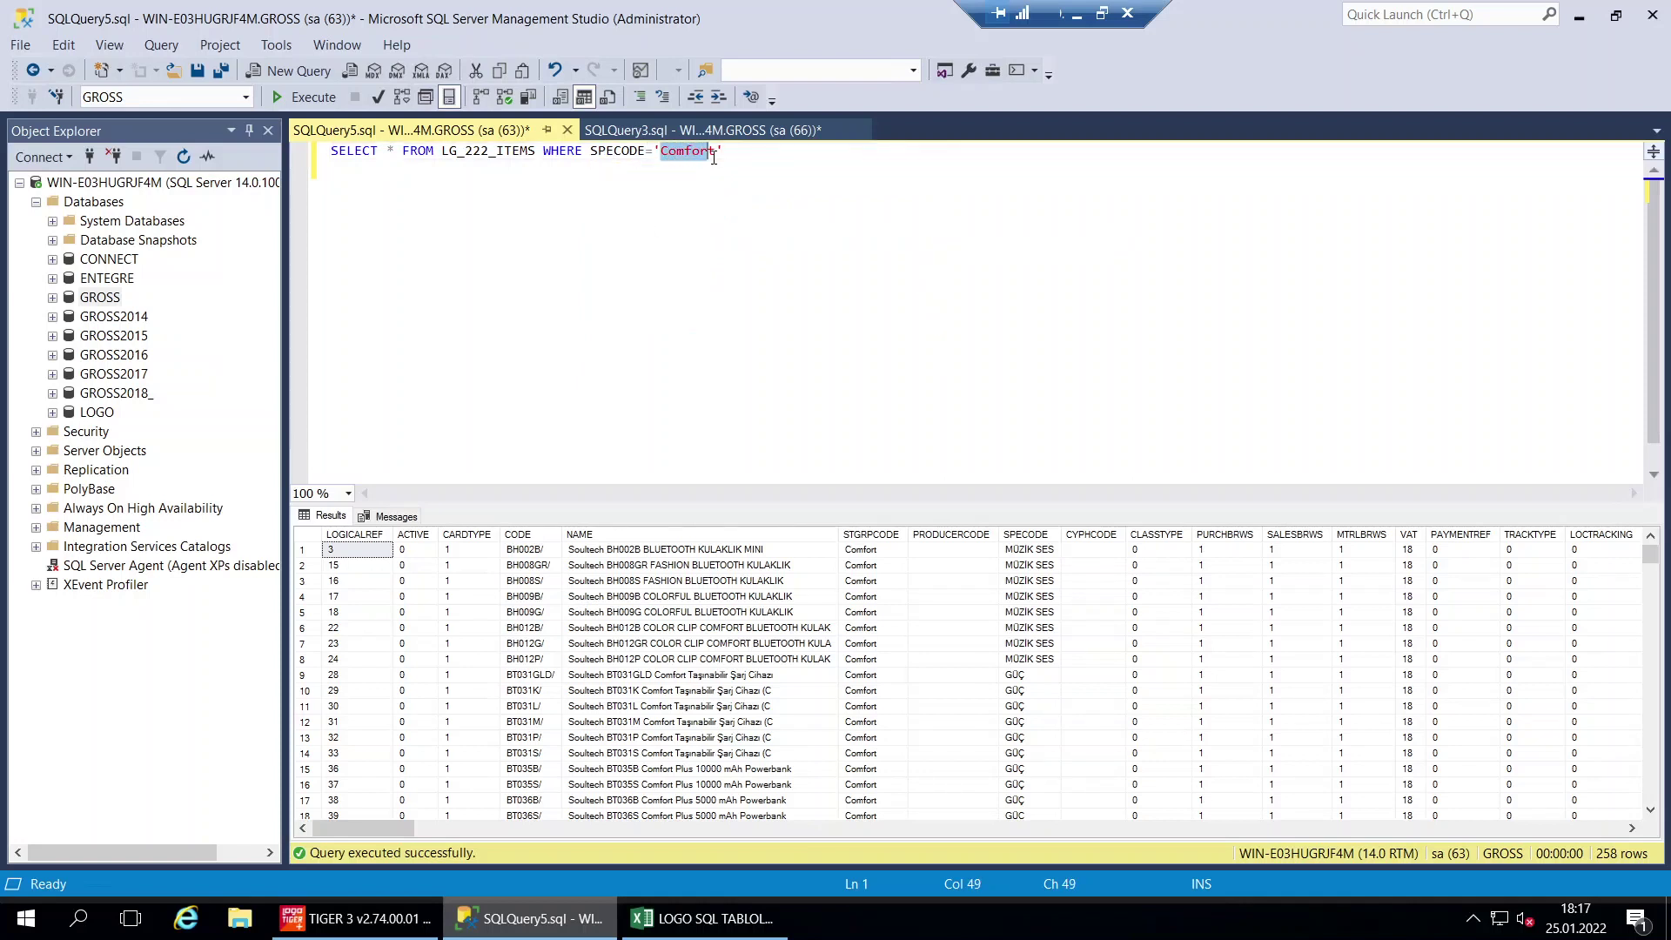
{"action": "type", "text": "Güç"}
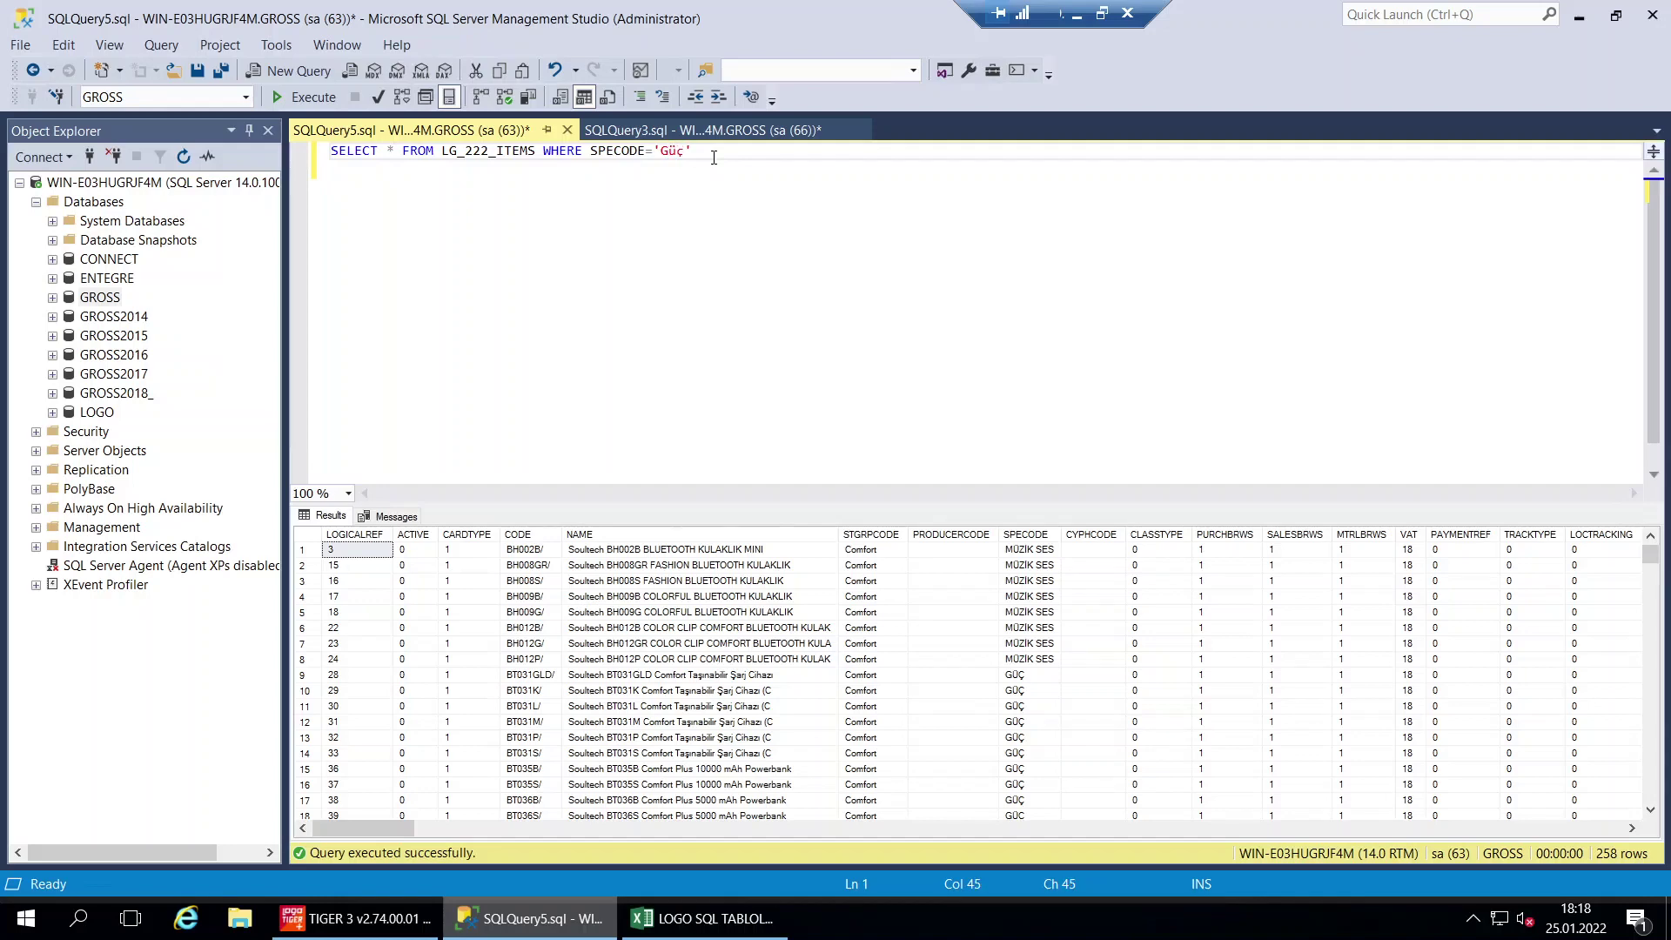
Run the Güç-filtered query, then append AND after the SPECODE condition
{"action": "left_click", "coordinate": [303, 97]}
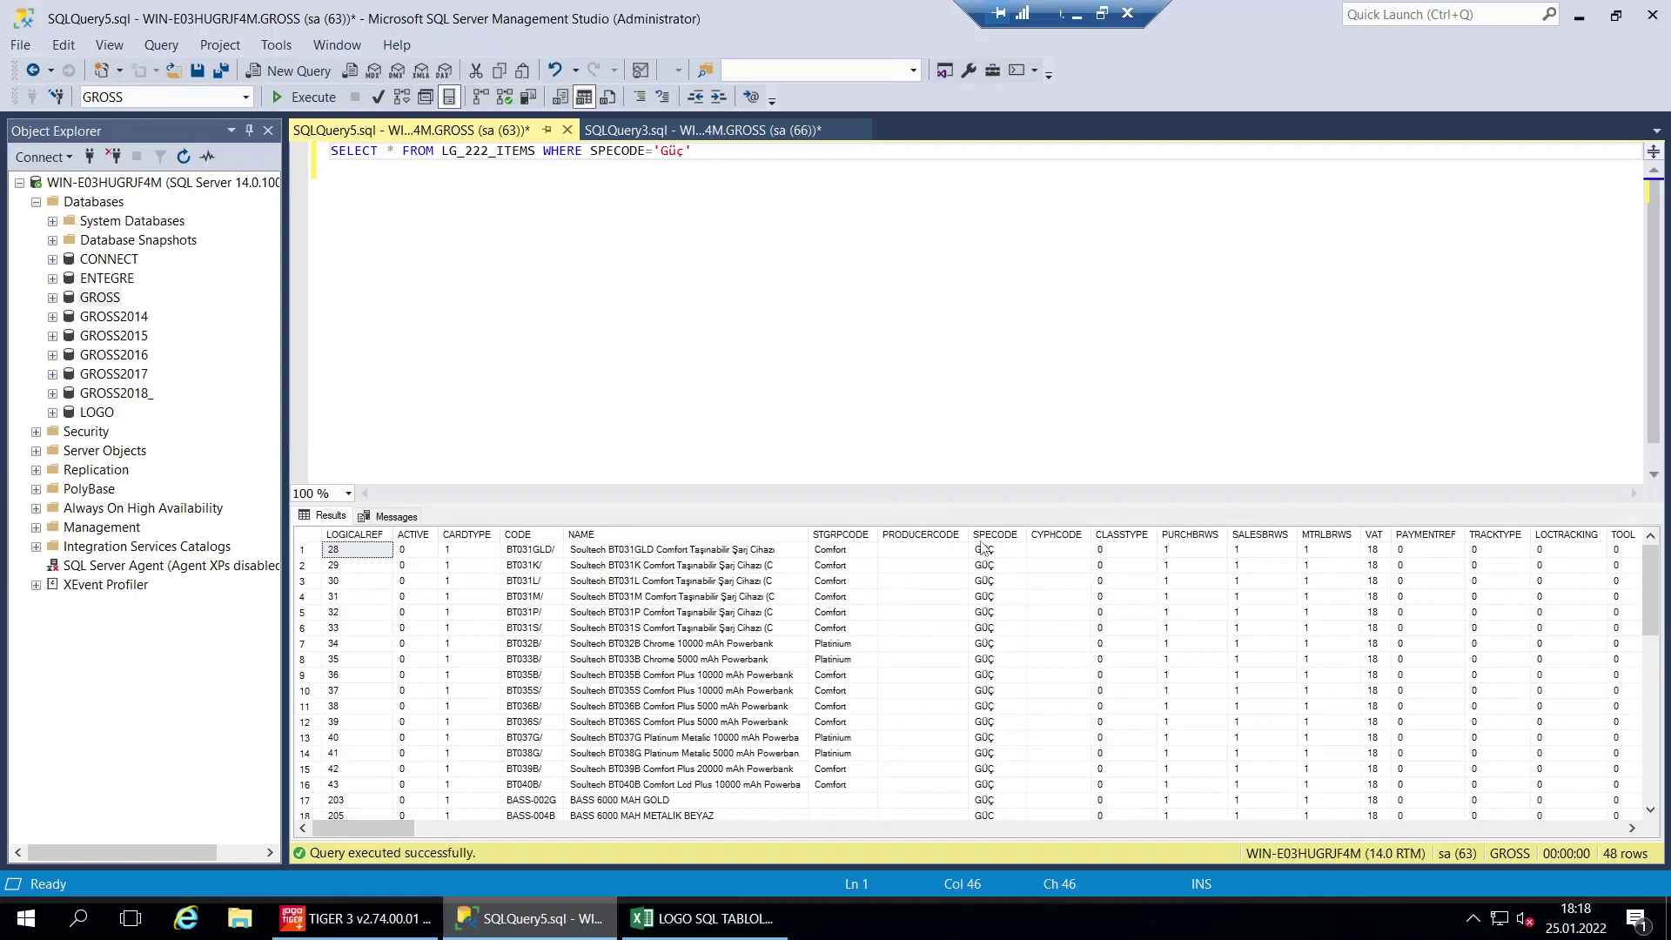
{"action": "left_click", "coordinate": [723, 155]}
{"action": "type", "text": "and where"}
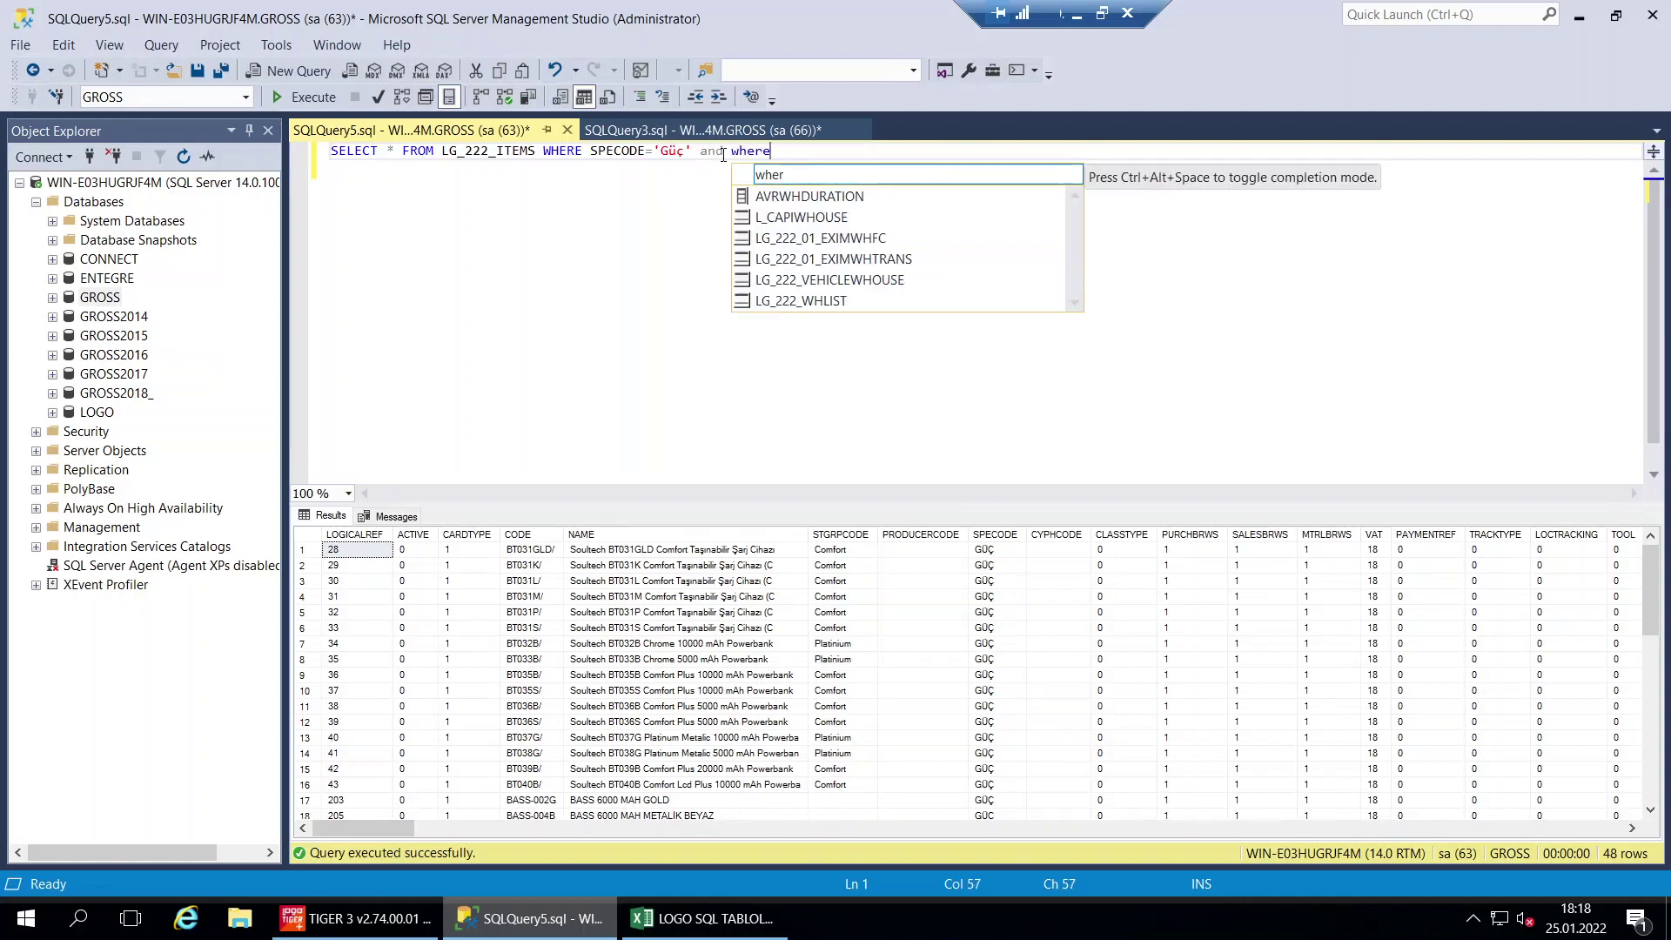
{"action": "key", "text": "BackSpace"}
{"action": "key", "text": "BackSpace"}
{"action": "key", "text": "BackSpace"}
{"action": "key", "text": "BackSpace"}
{"action": "key", "text": "BackSpace"}
{"action": "key", "text": "BackSpace"}
{"action": "key", "text": "BackSpace"}
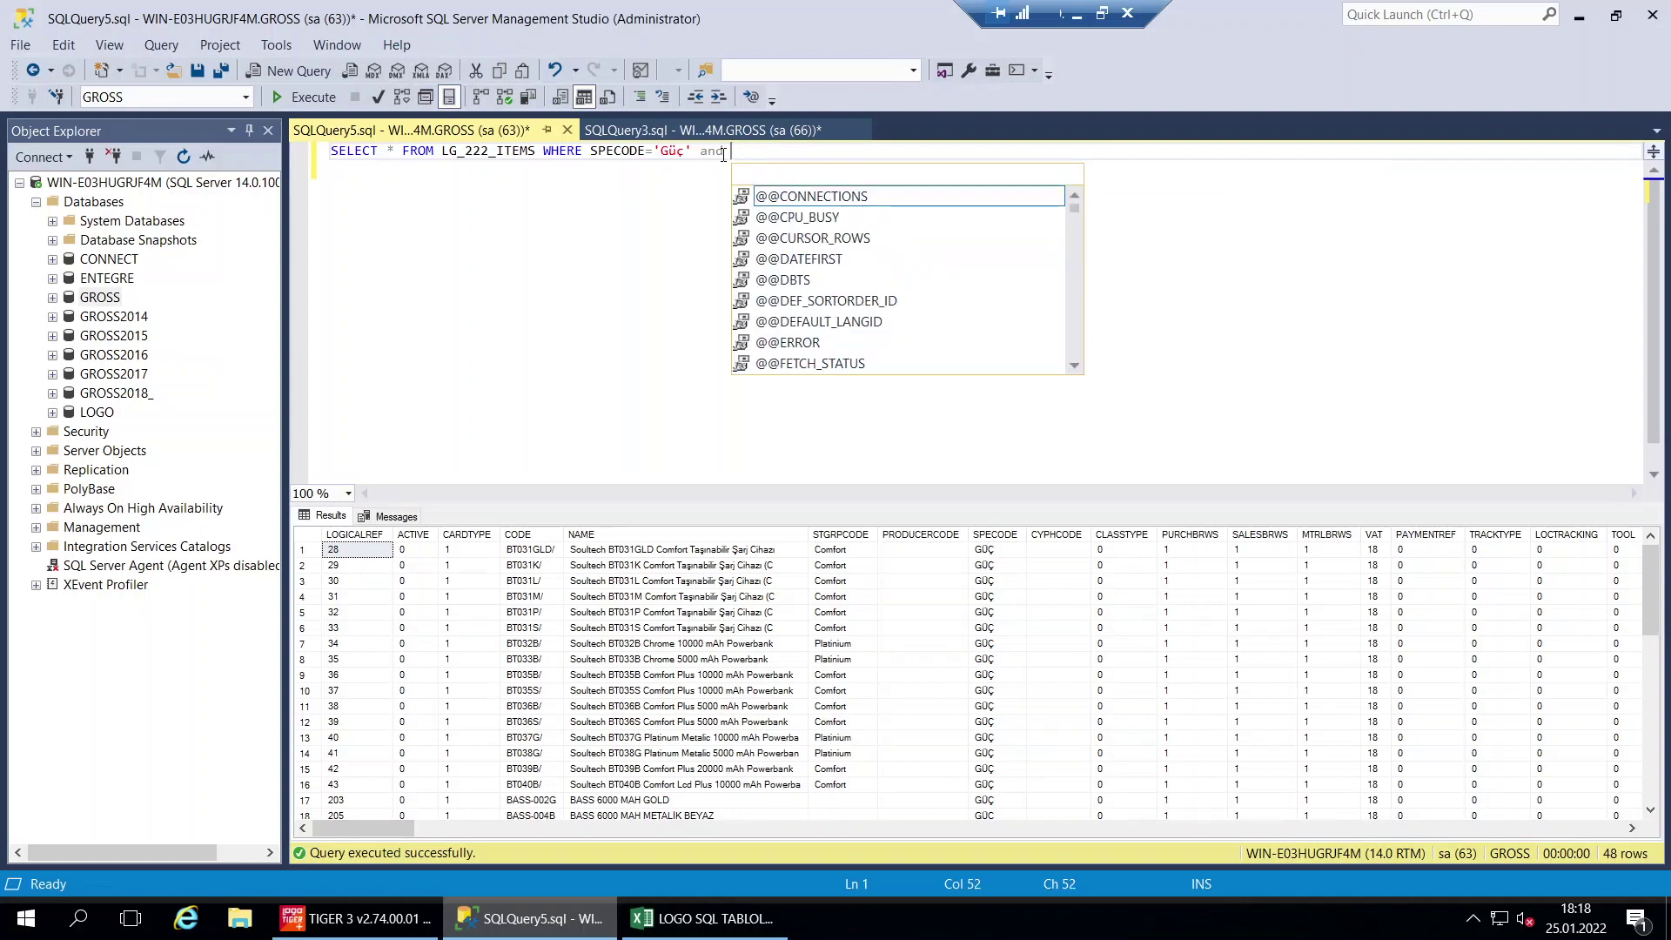
{"action": "key", "text": "BackSpace"}
{"action": "key", "text": "BackSpace"}
{"action": "key", "text": "Caps_Lock"}
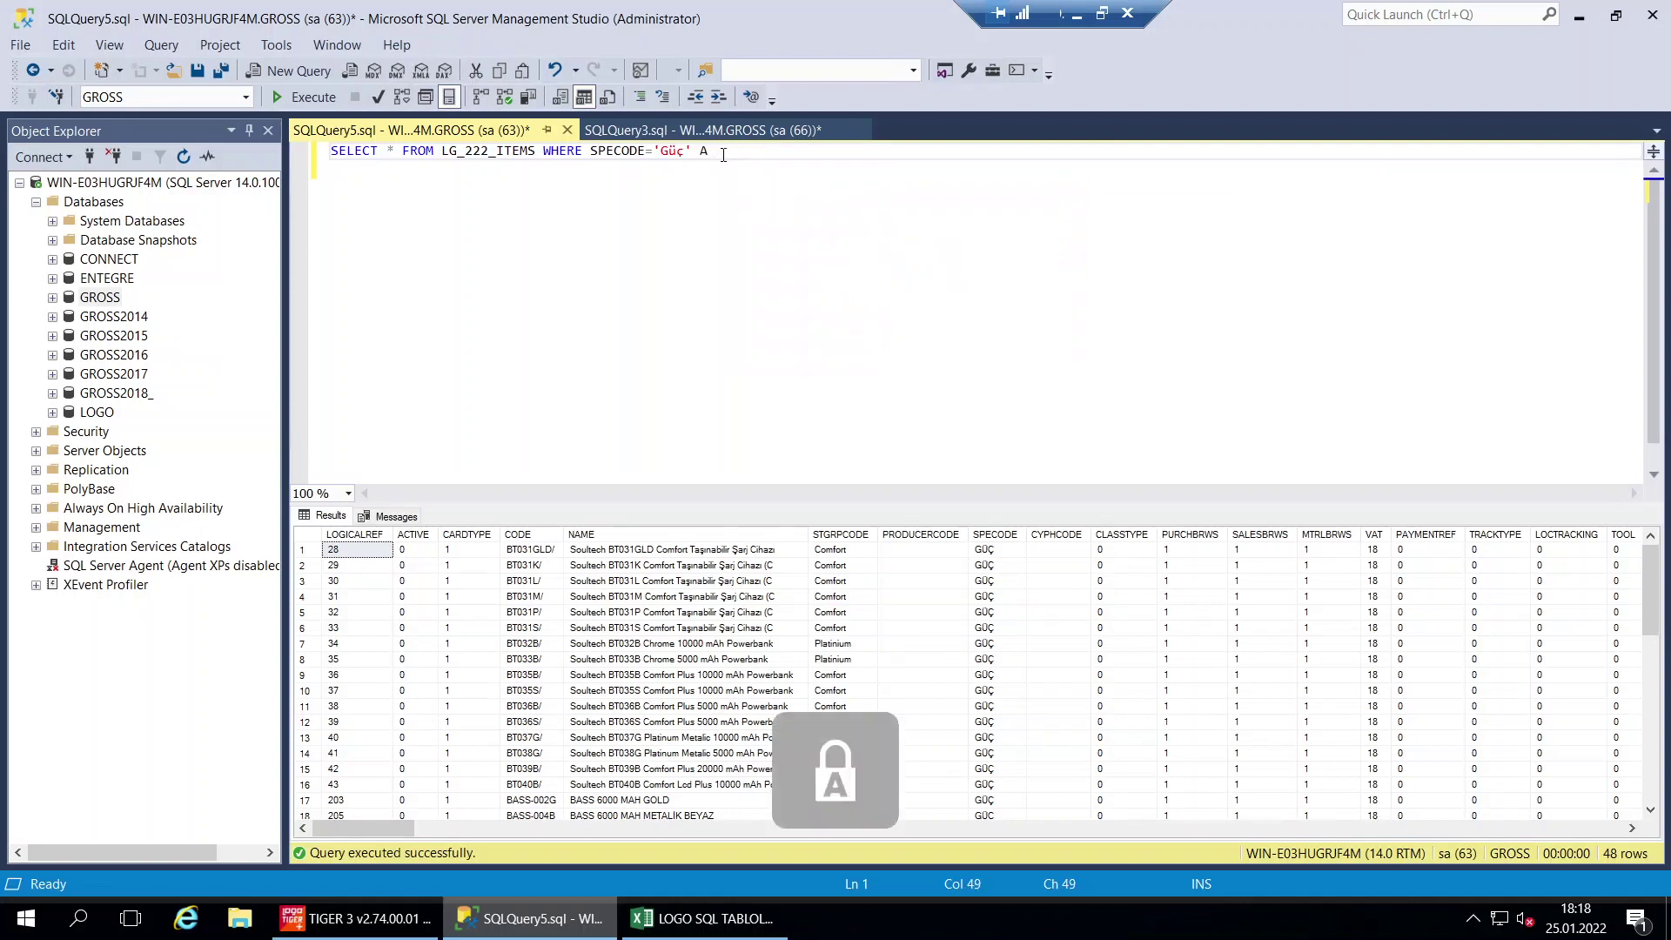
{"action": "type", "text": "AND G"}
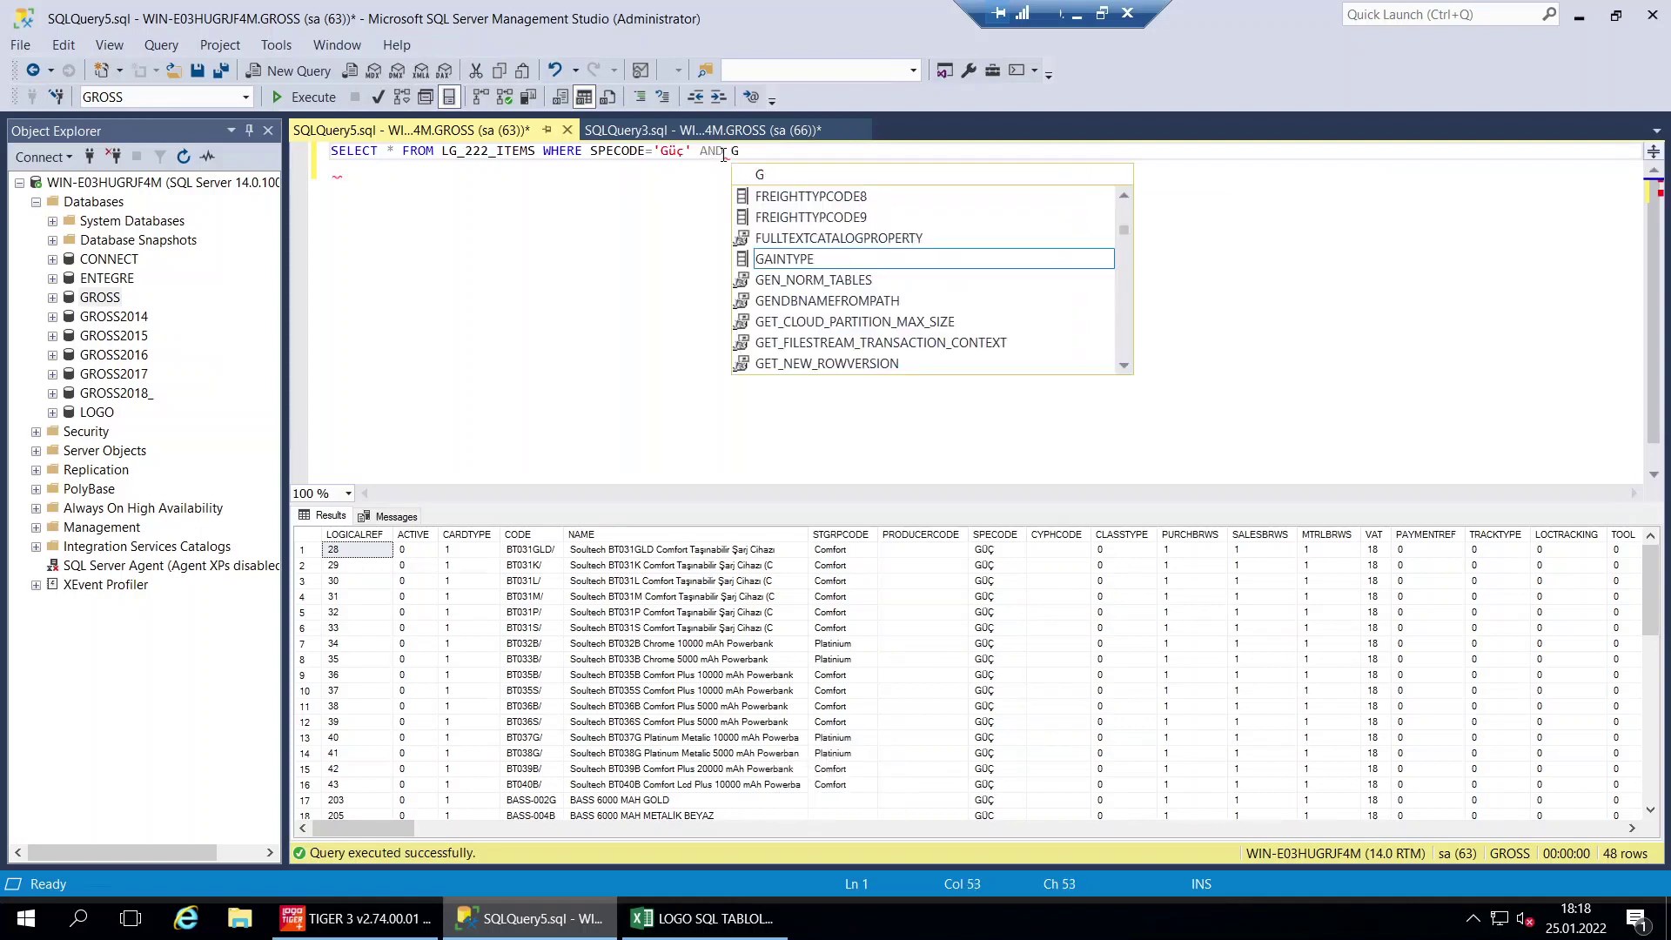
Complete the second condition as STGRPCODE='Comfort', fixing the capitalisation
{"action": "key", "text": "ctrl+space"}
{"action": "type", "text": "STG"}
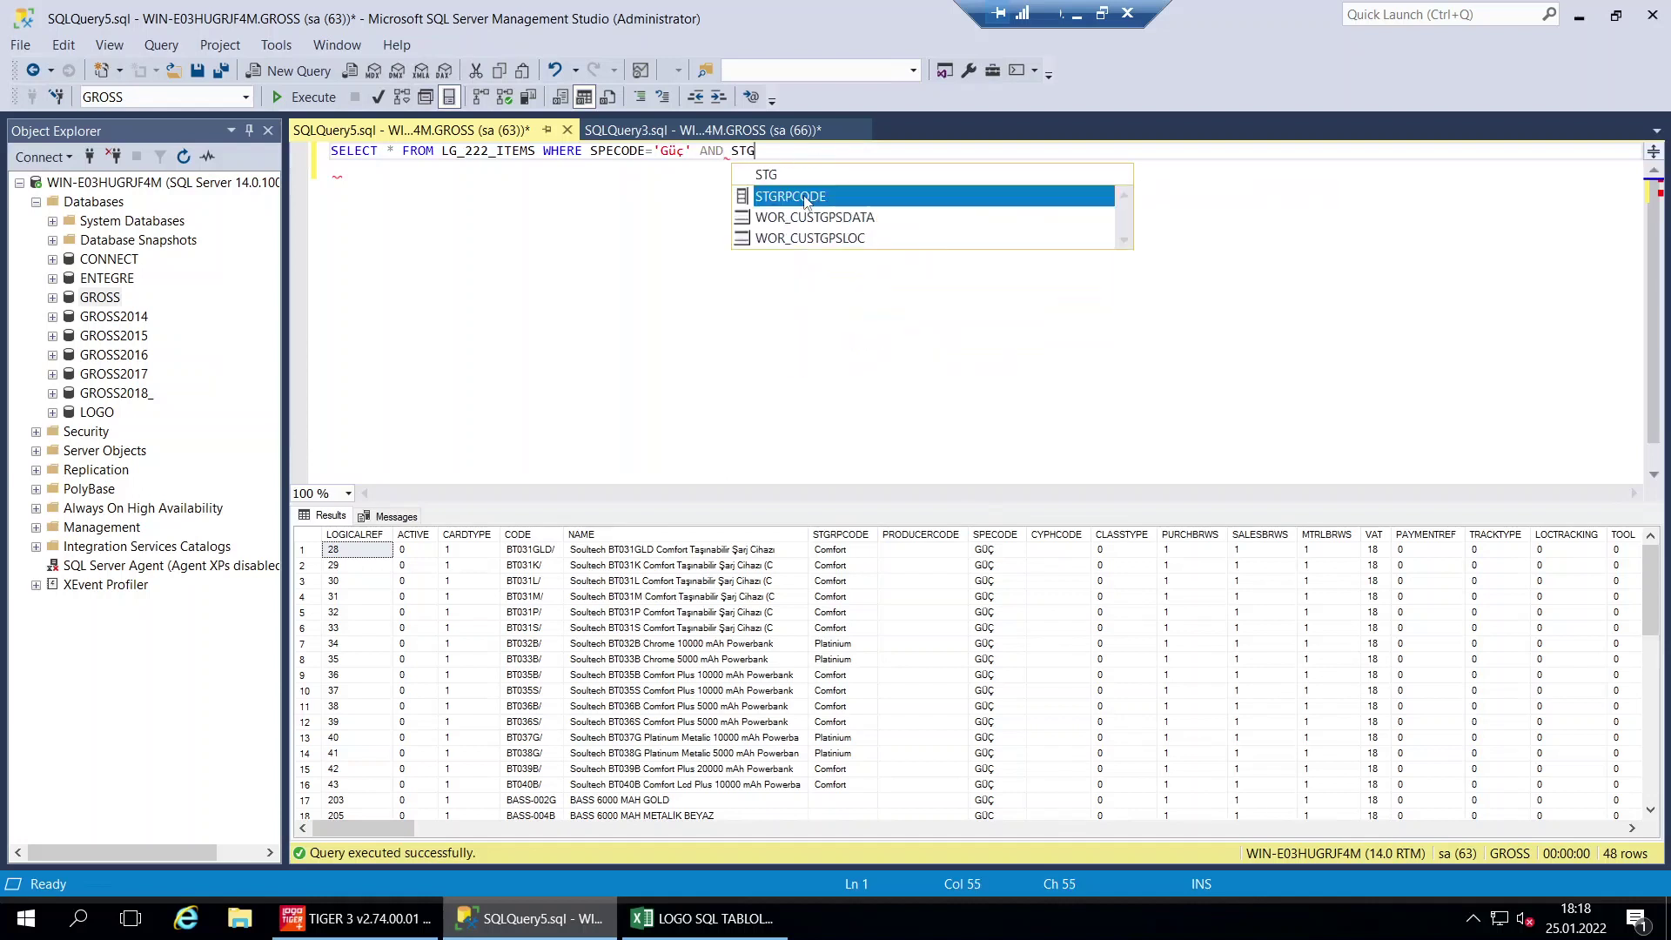
{"action": "double_click", "coordinate": [814, 195]}
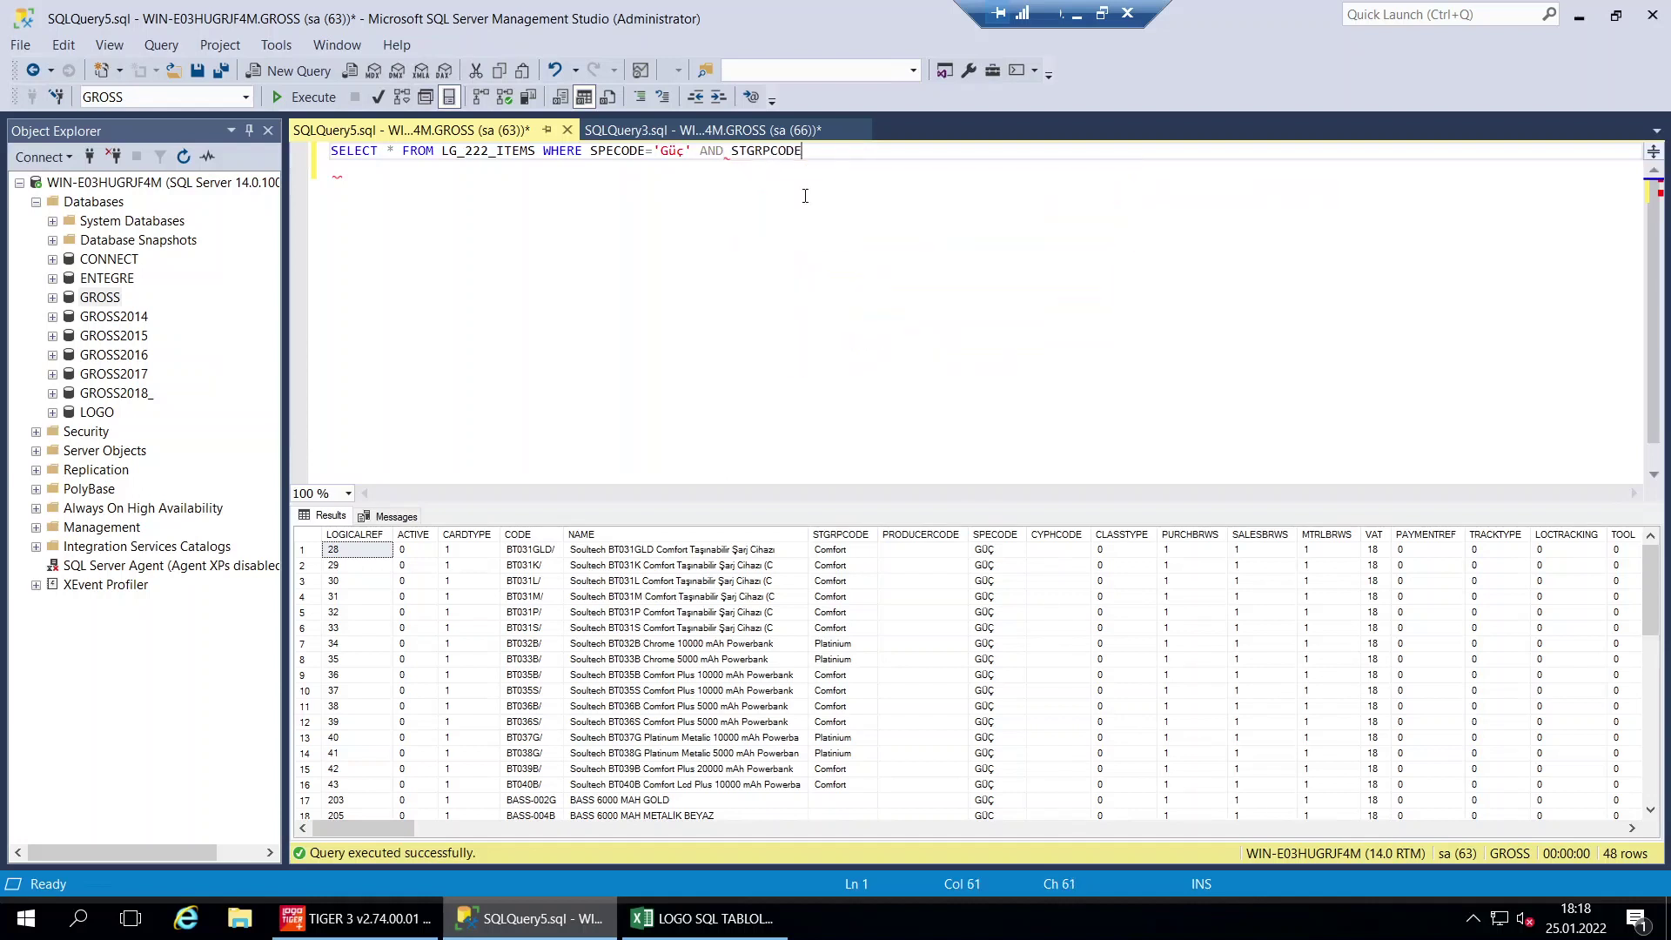
{"action": "type", "text": "="}
{"action": "type", "text": "!"}
{"action": "type", "text": "cONFOR"}
{"action": "key", "text": "BackSpace"}
{"action": "key", "text": "BackSpace"}
{"action": "key", "text": "BackSpace"}
{"action": "key", "text": "BackSpace"}
{"action": "key", "text": "BackSpace"}
{"action": "key", "text": "BackSpace"}
{"action": "type", "text": "C"}
{"action": "key", "text": "Caps_Lock"}
{"action": "type", "text": "omfort"}
{"action": "left_click_drag", "start_coordinate": [599, 153], "coordinate": [867, 152]}
{"action": "left_click", "coordinate": [746, 212]}
Run the two-filter query for 34 rows and begin the column list with CODE and NAME
{"action": "left_click", "coordinate": [307, 97]}
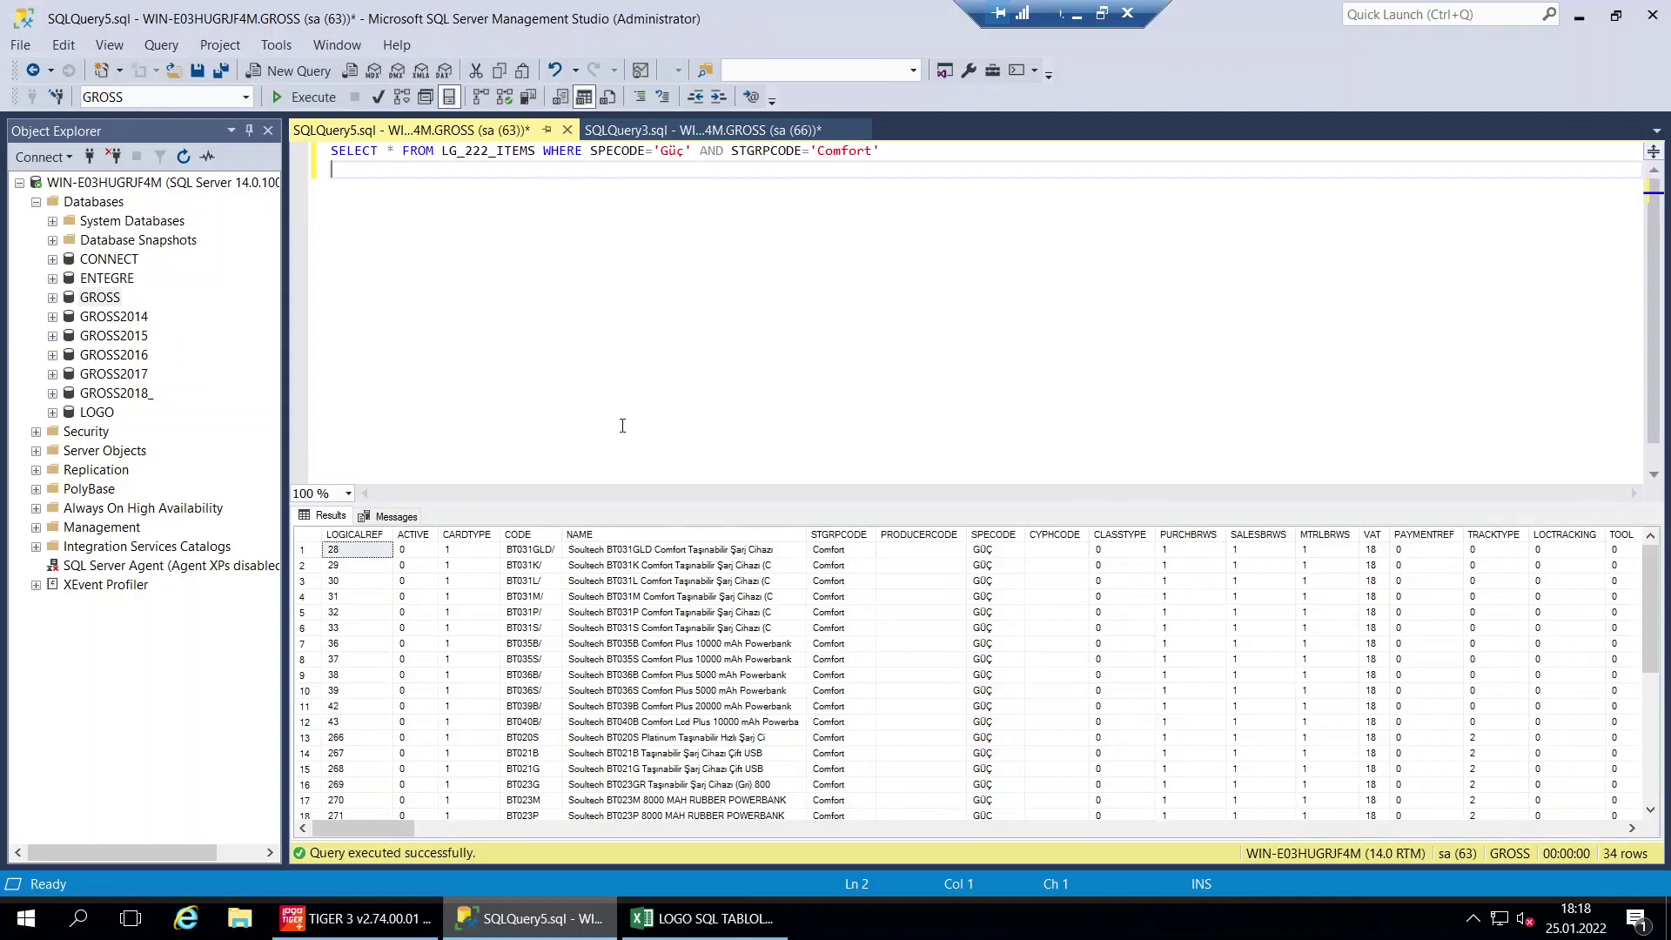
{"action": "left_click", "coordinate": [389, 151]}
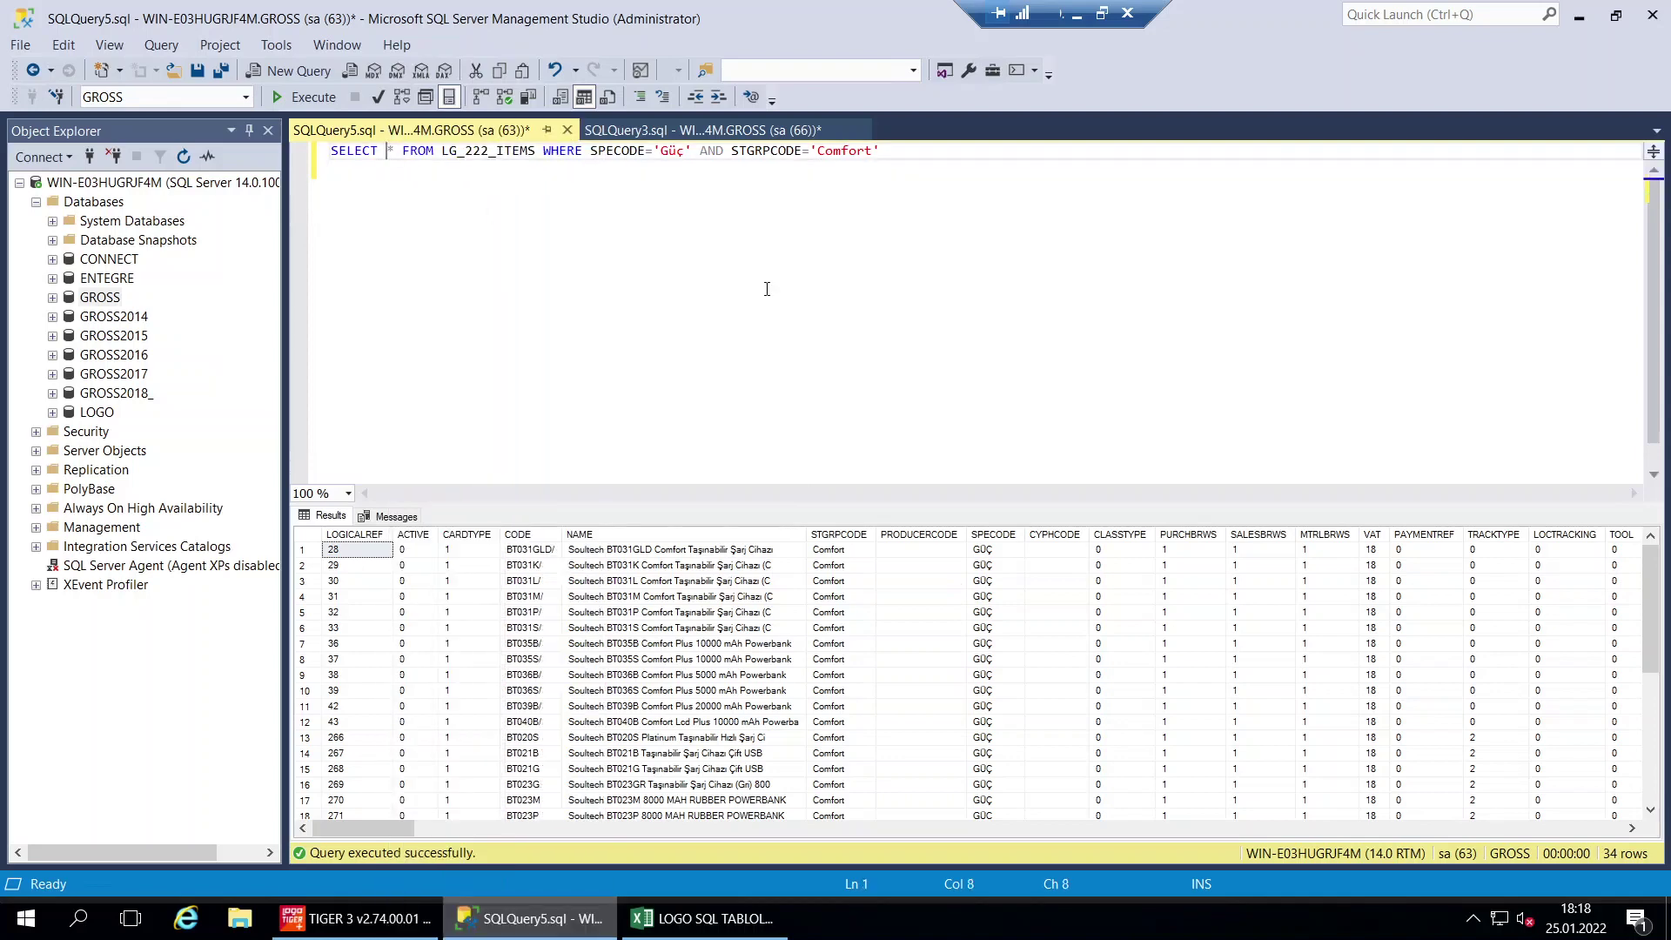
{"action": "type", "text": "code"}
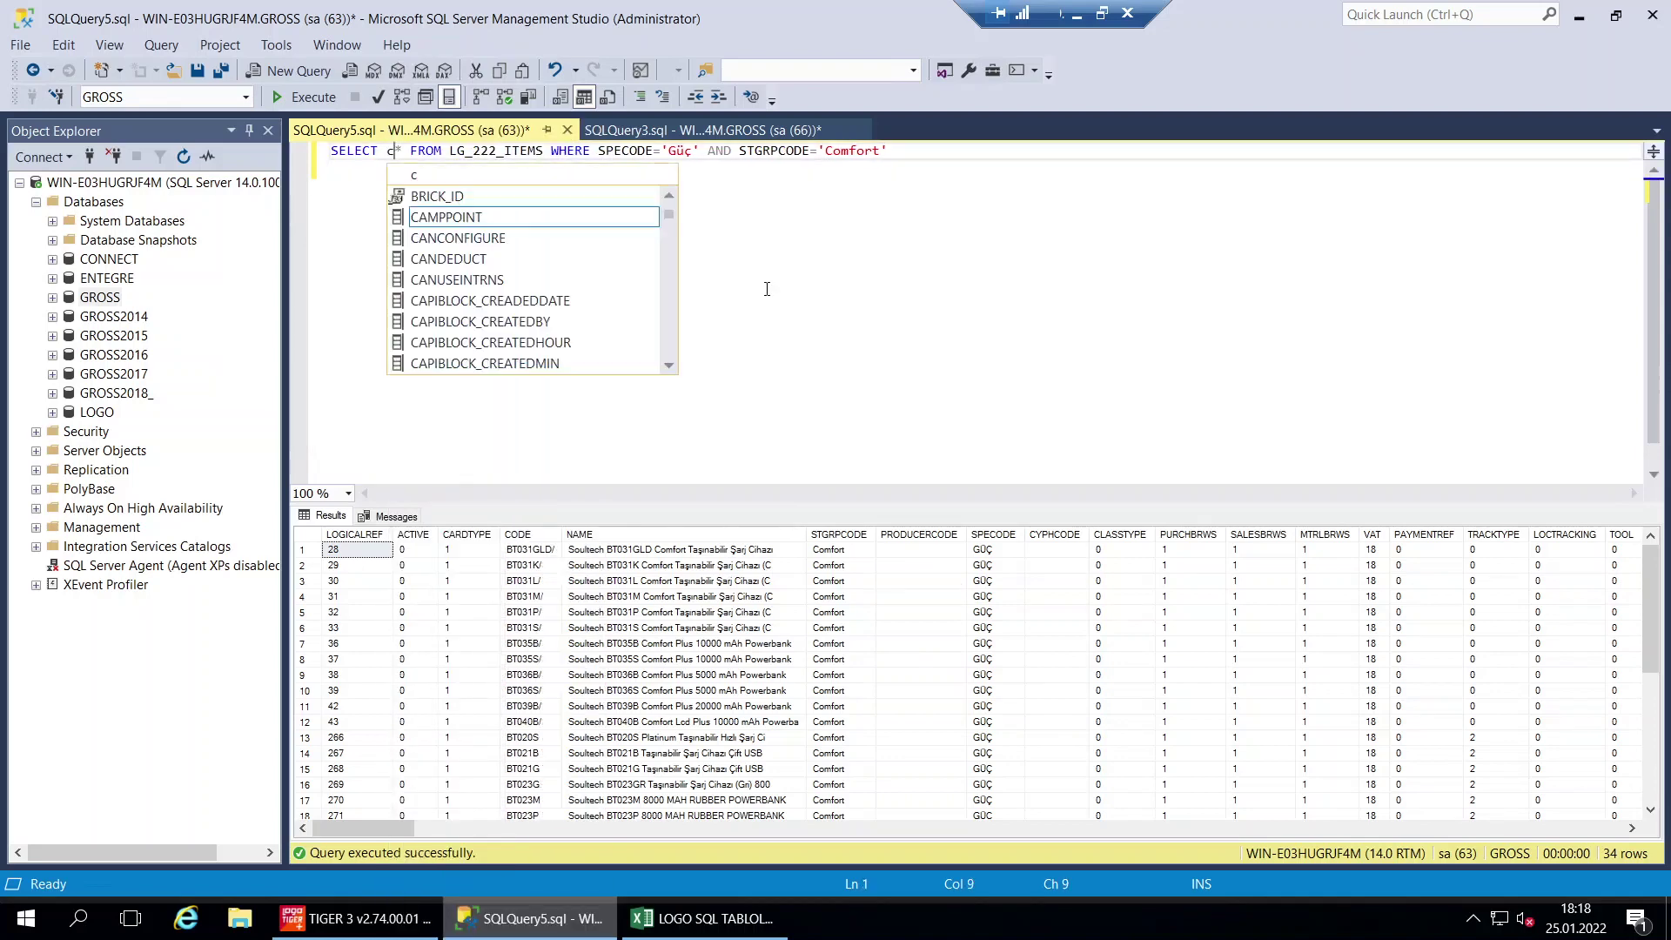
{"action": "key", "text": "BackSpace"}
{"action": "key", "text": "BackSpace"}
{"action": "key", "text": "BackSpace"}
{"action": "key", "text": "BackSpace"}
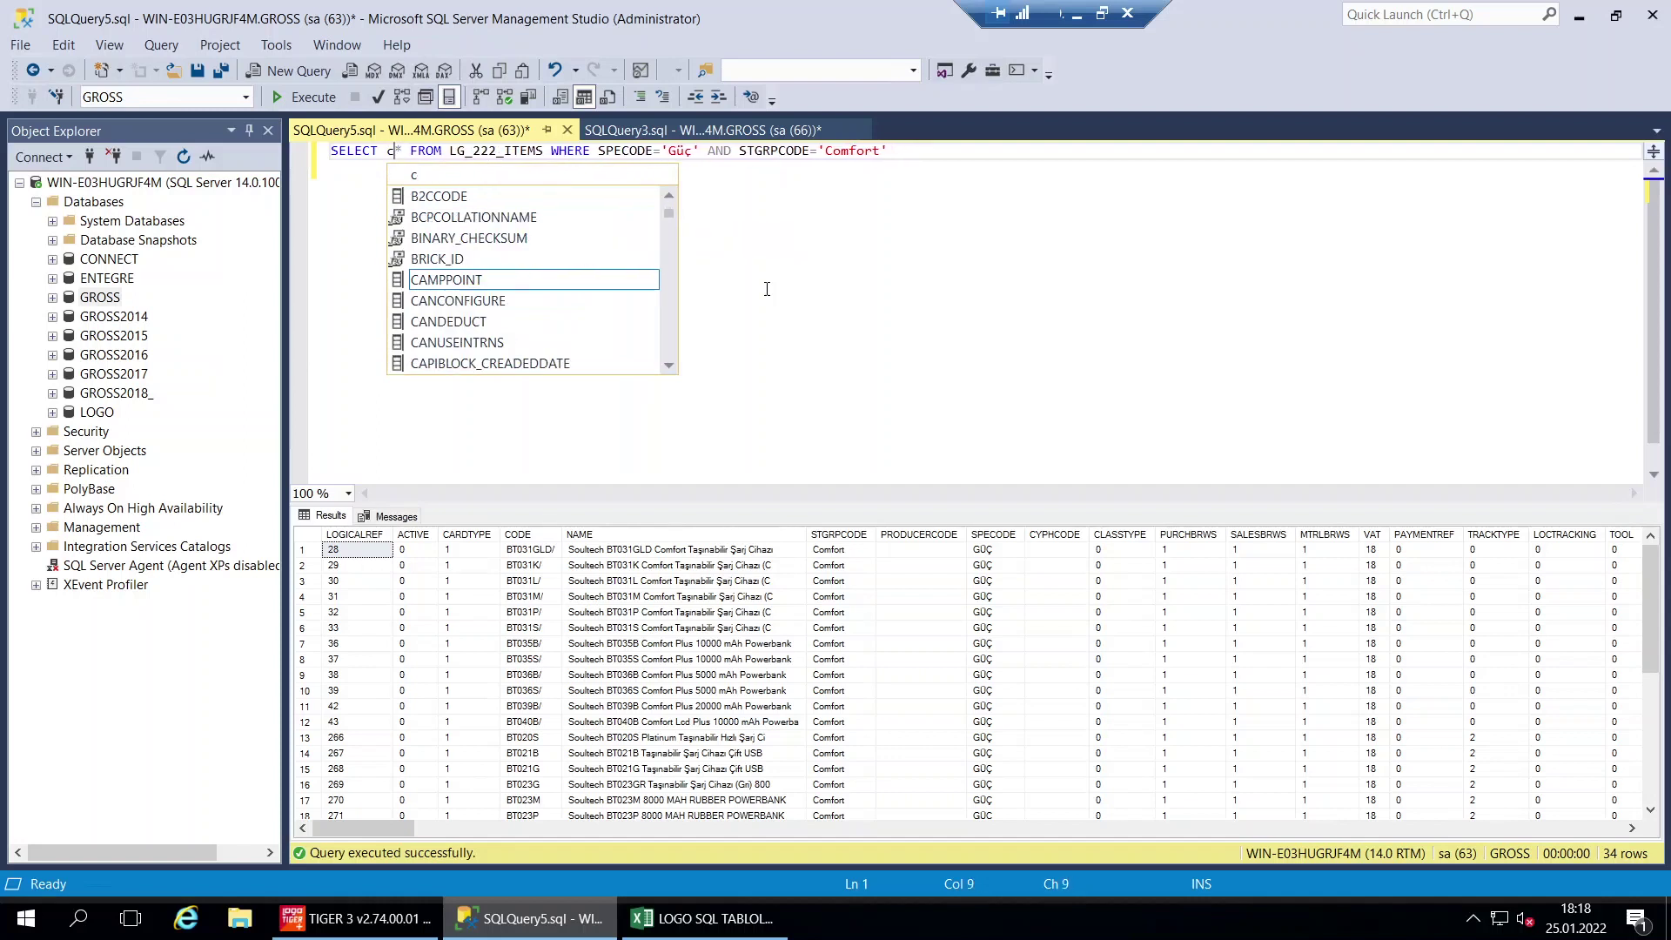
{"action": "key", "text": "Caps_Lock"}
{"action": "type", "text": "CODE,"}
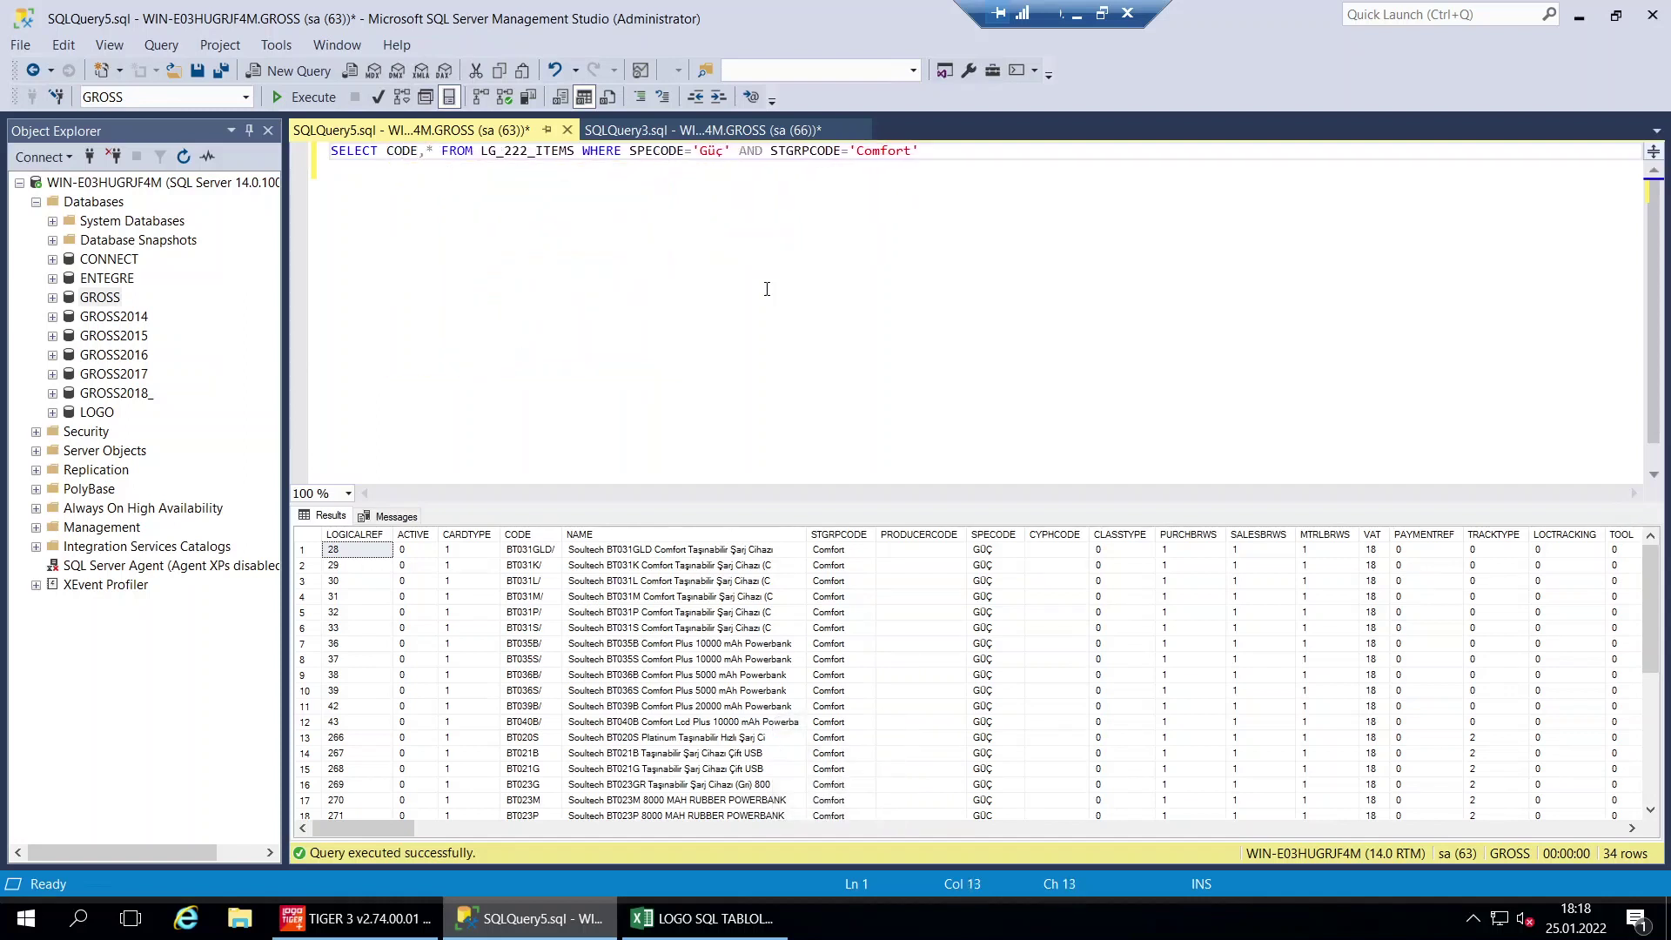
{"action": "type", "text": " NA"}
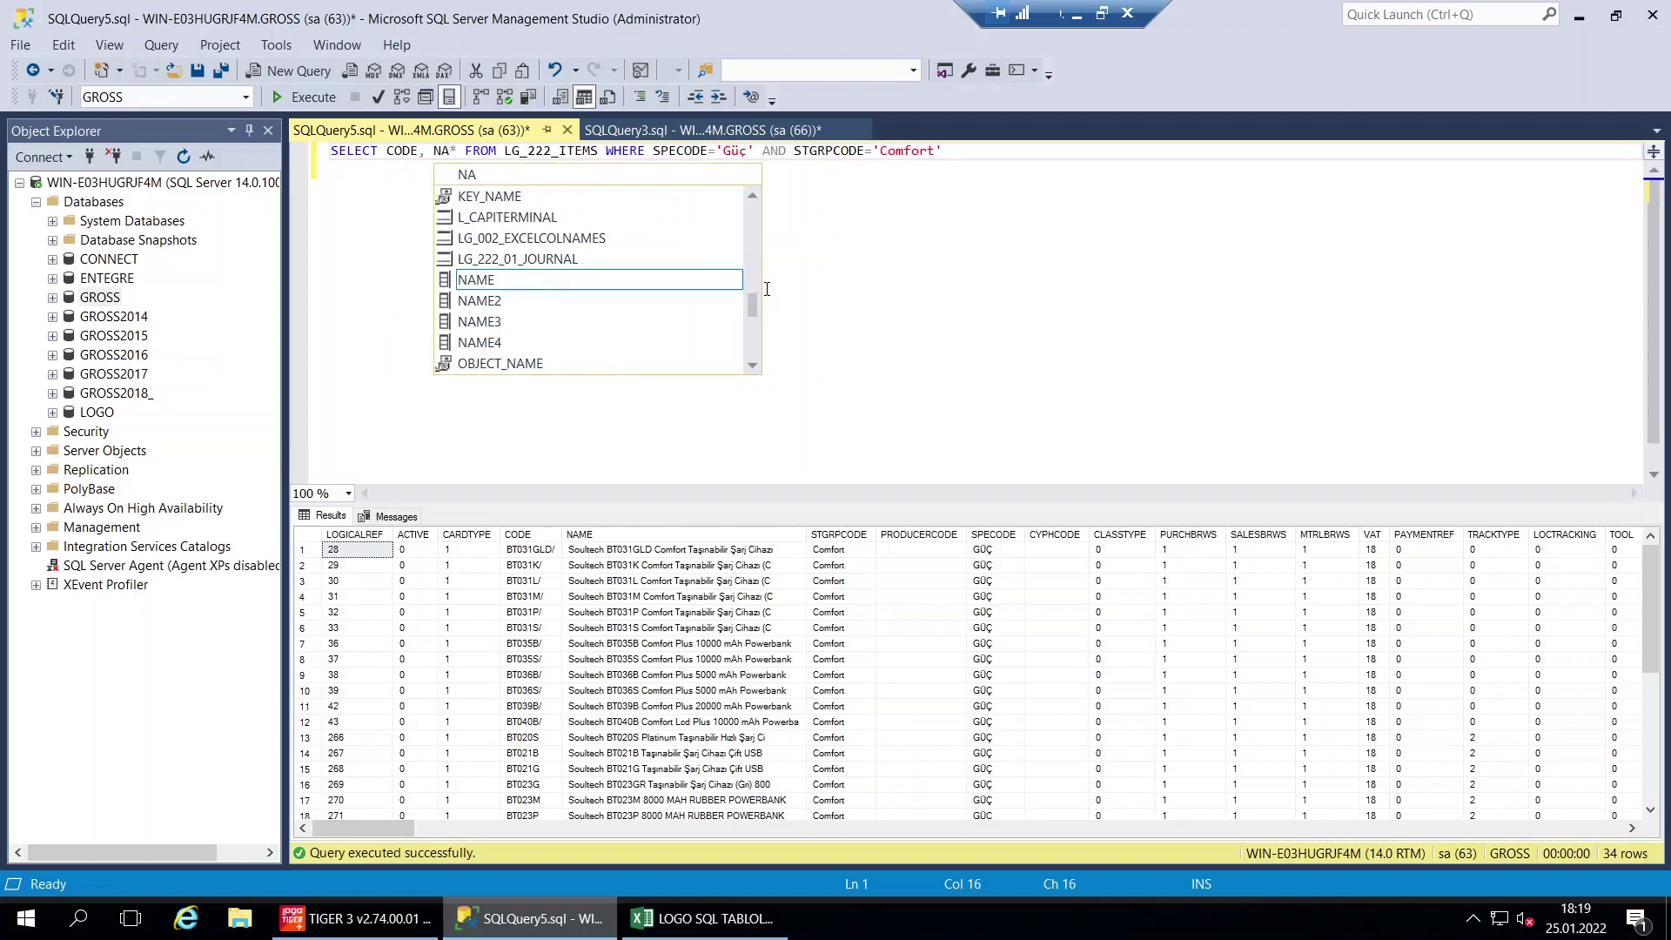
{"action": "key", "text": "BackSpace"}
{"action": "key", "text": "BackSpace"}
{"action": "key", "text": "BackSpace"}
{"action": "type", "text": "NAME"}
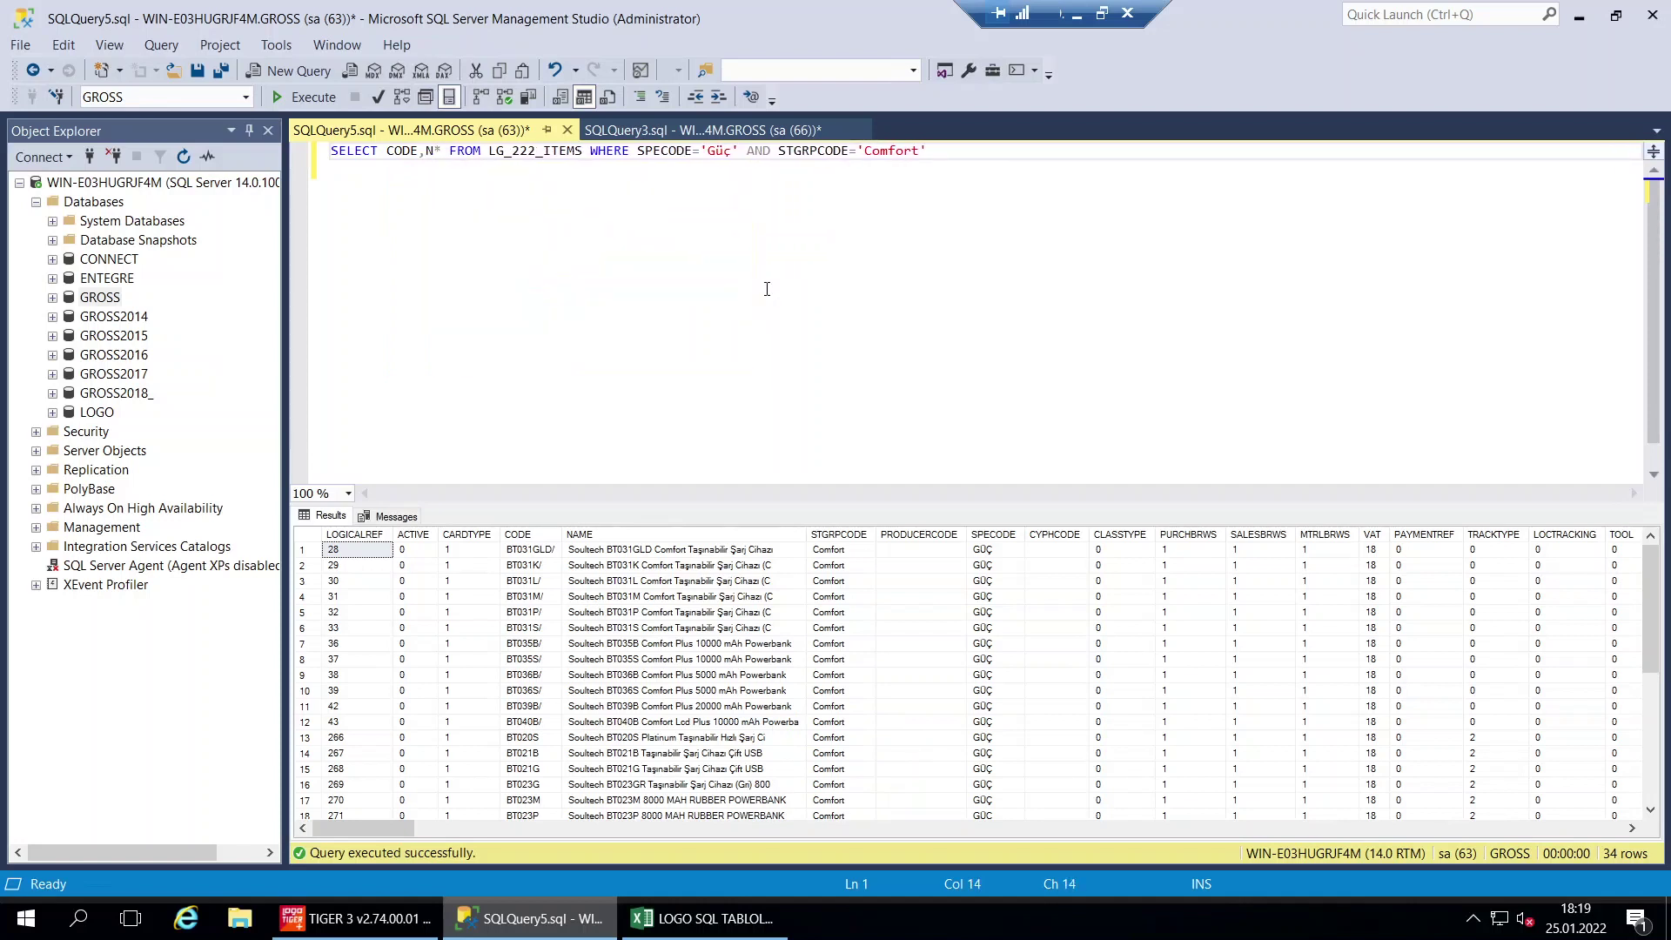
{"action": "type", "text": ","}
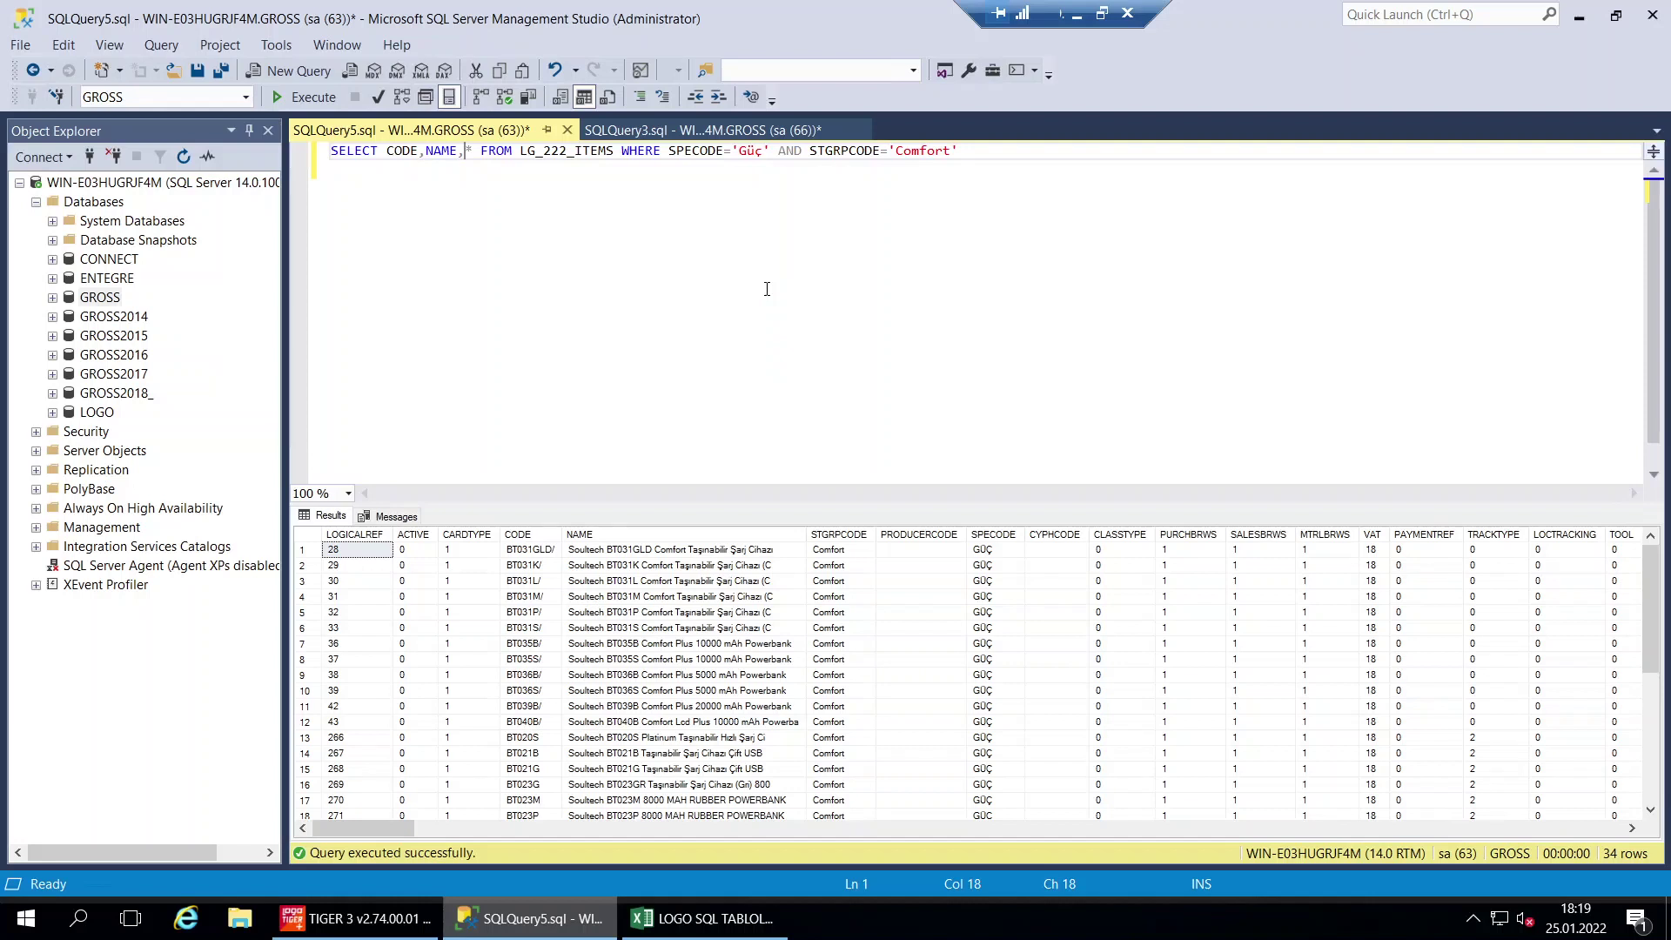
{"action": "type", "text": "STGRP"}
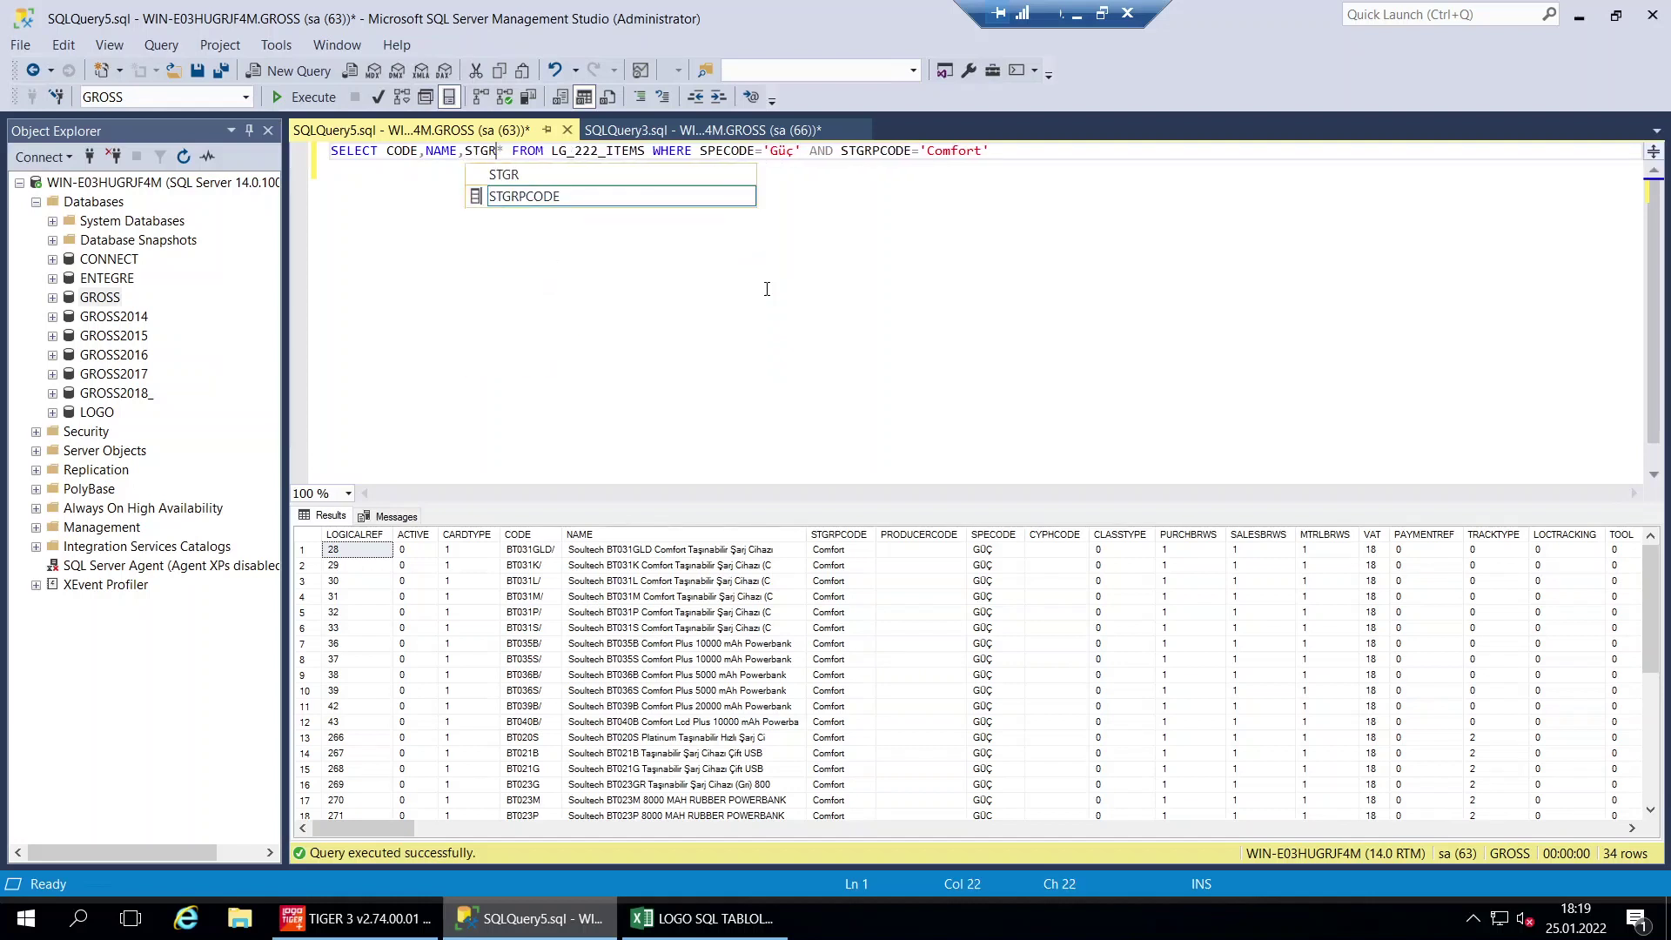
Add STGRPCODE and SPECODE, remove the star, and rerun the query to show four columns
{"action": "double_click", "coordinate": [568, 191]}
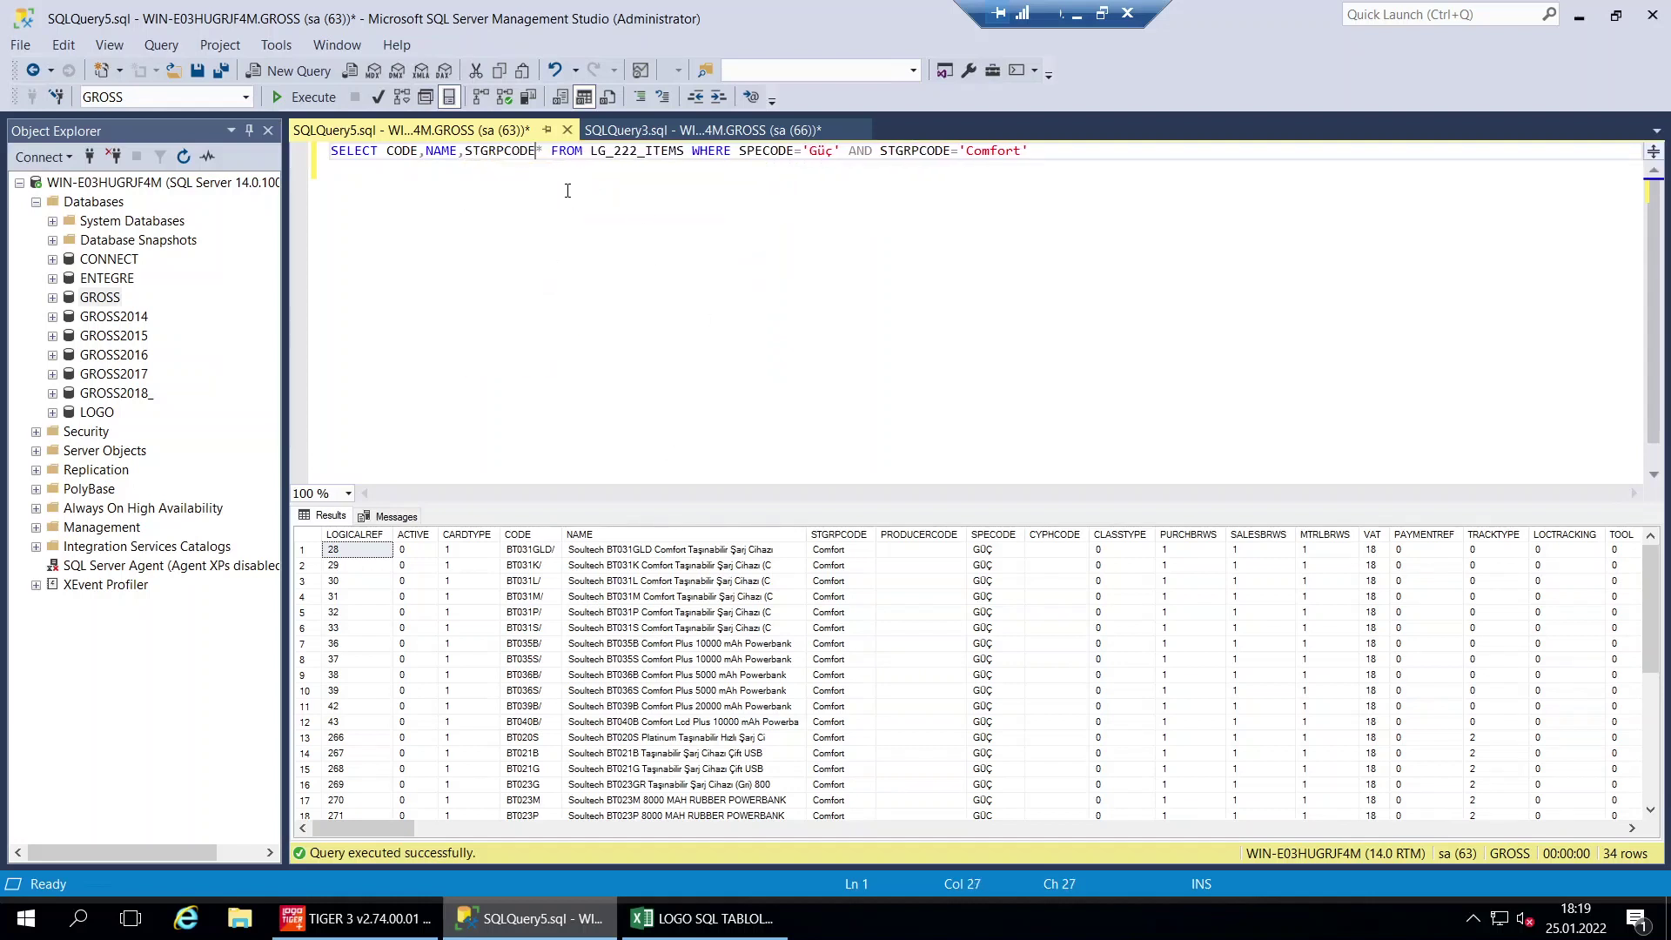
{"action": "type", "text": ","}
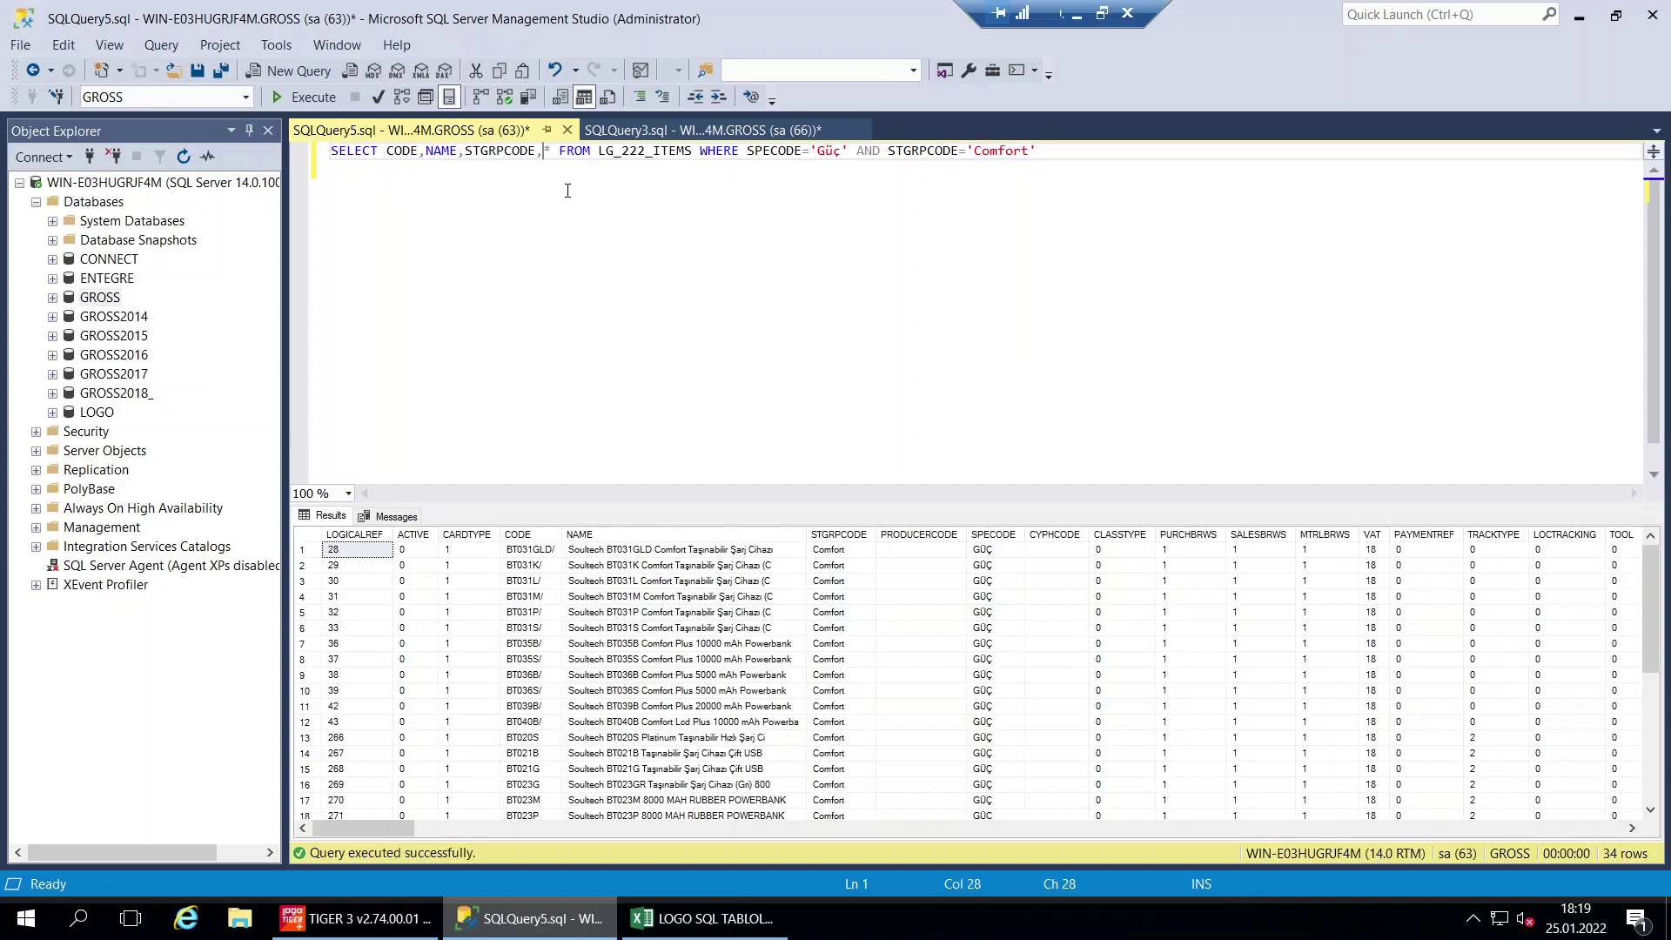
{"action": "type", "text": "SPE"}
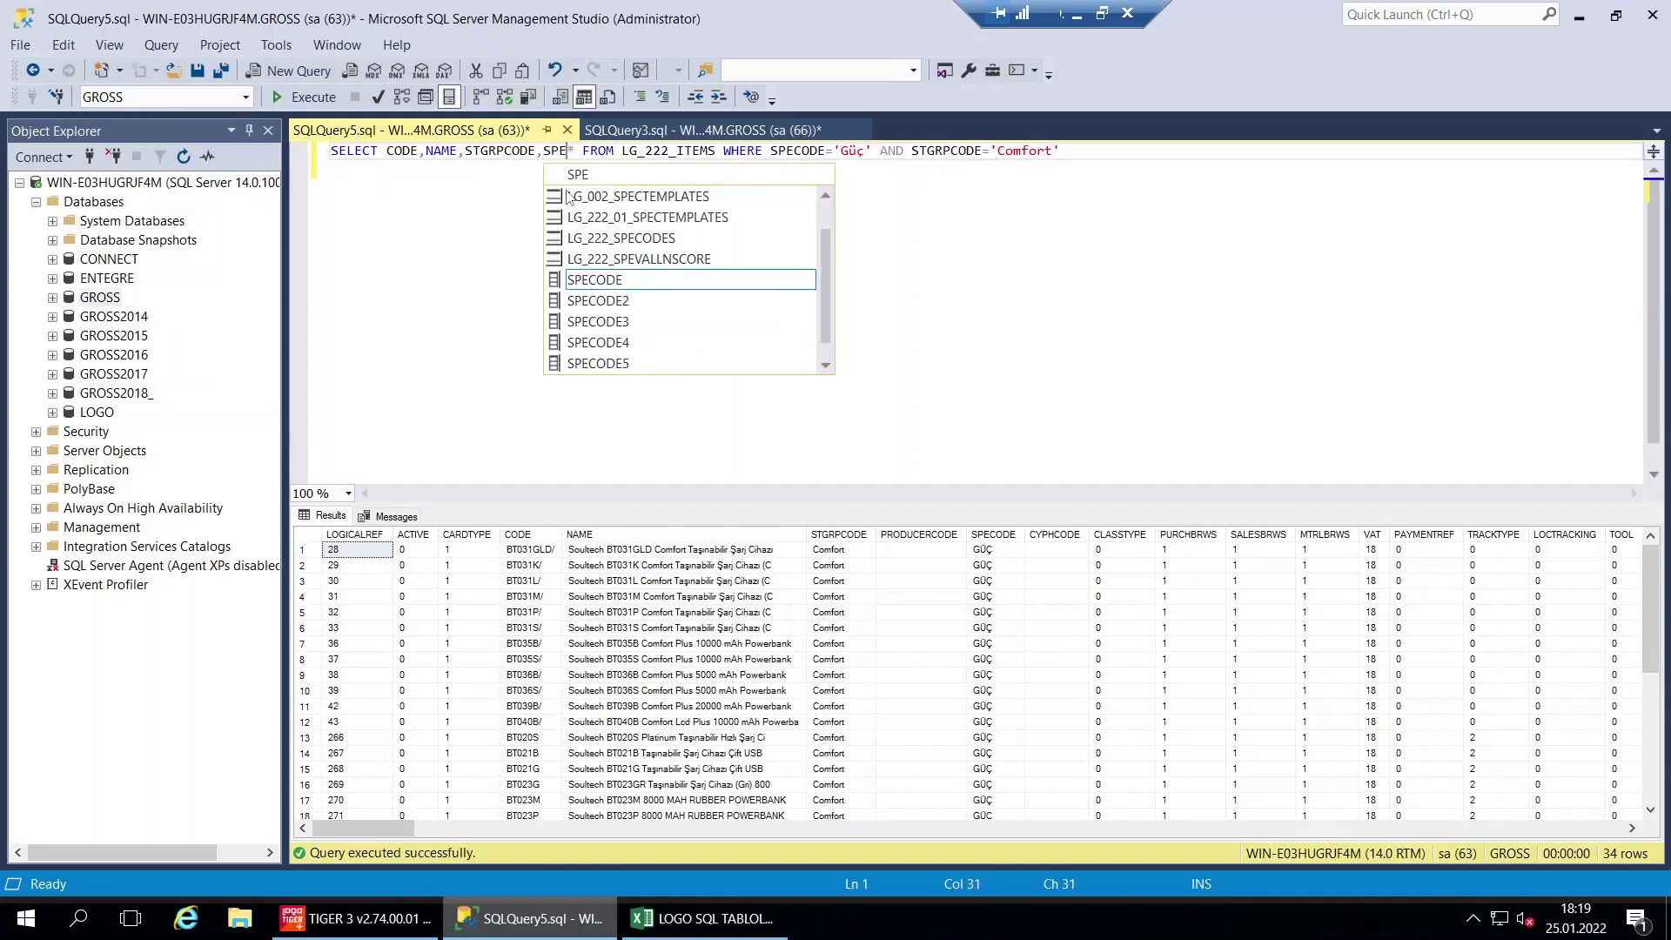
{"action": "double_click", "coordinate": [594, 280]}
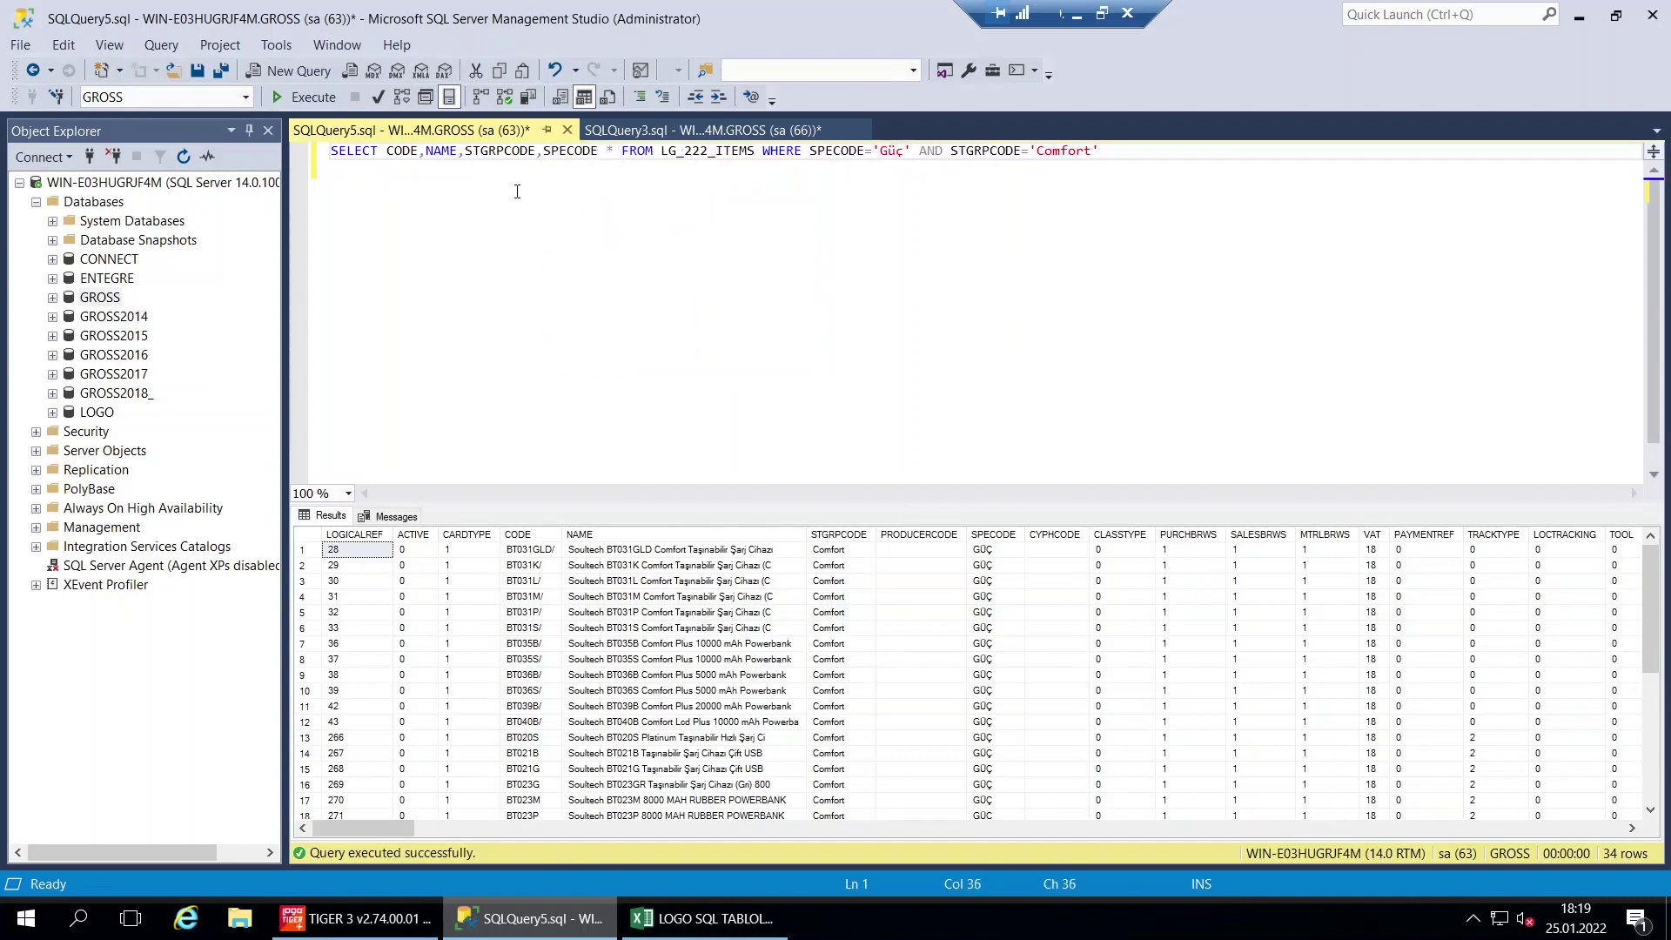
{"action": "key", "text": "Delete"}
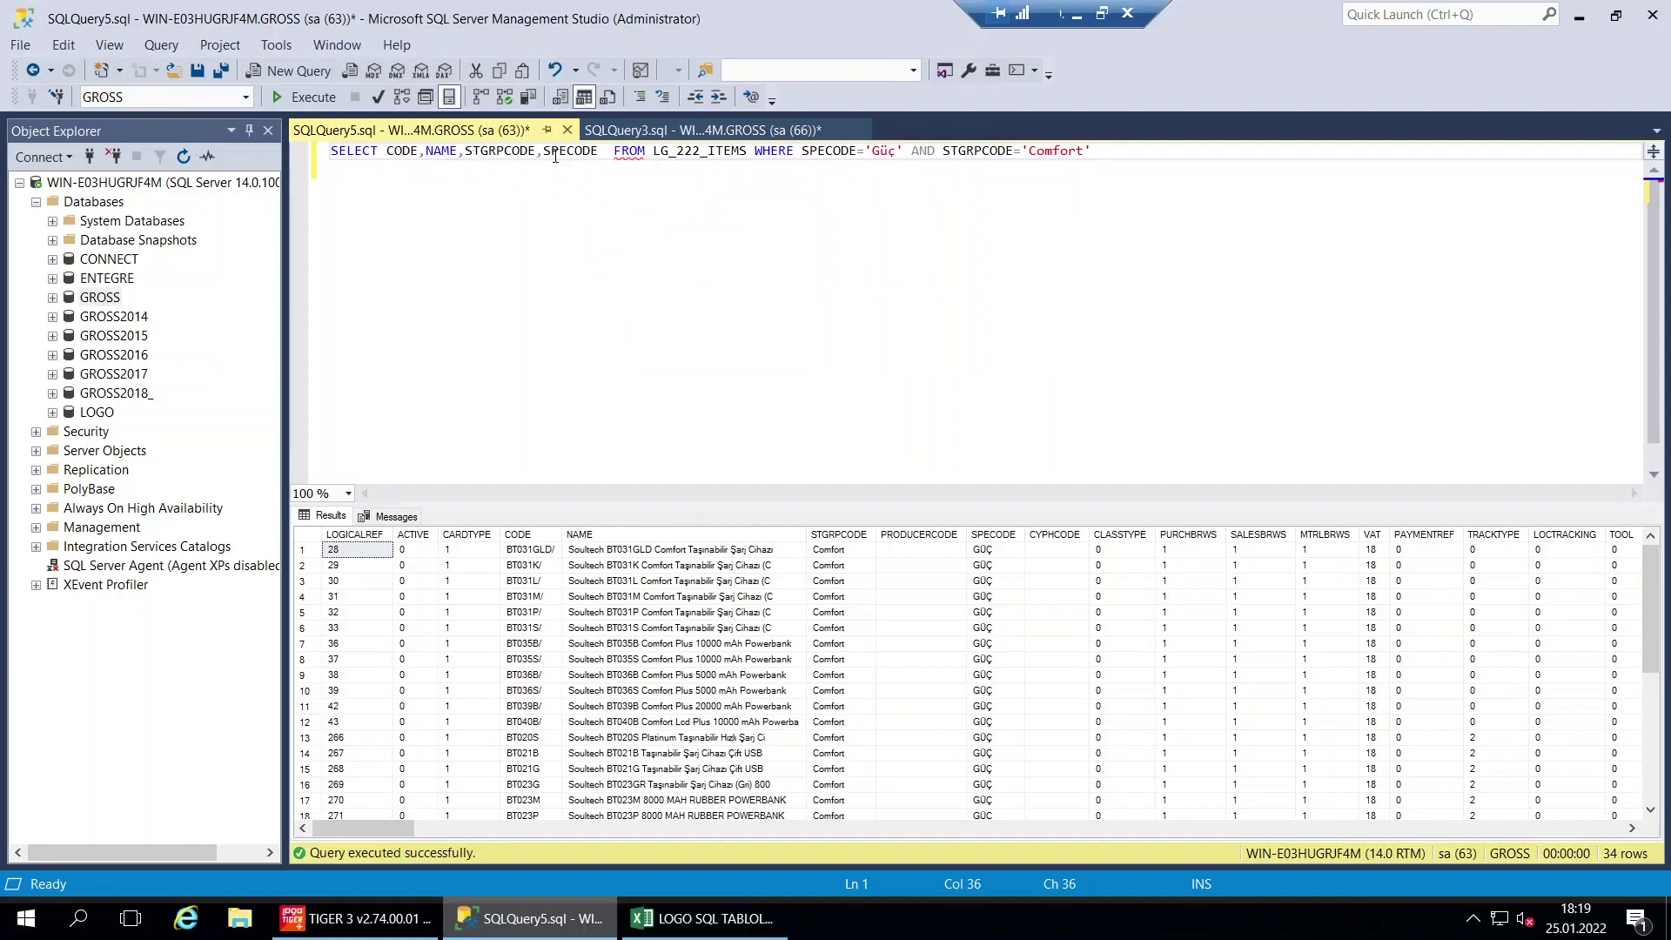
{"action": "left_click", "coordinate": [305, 96]}
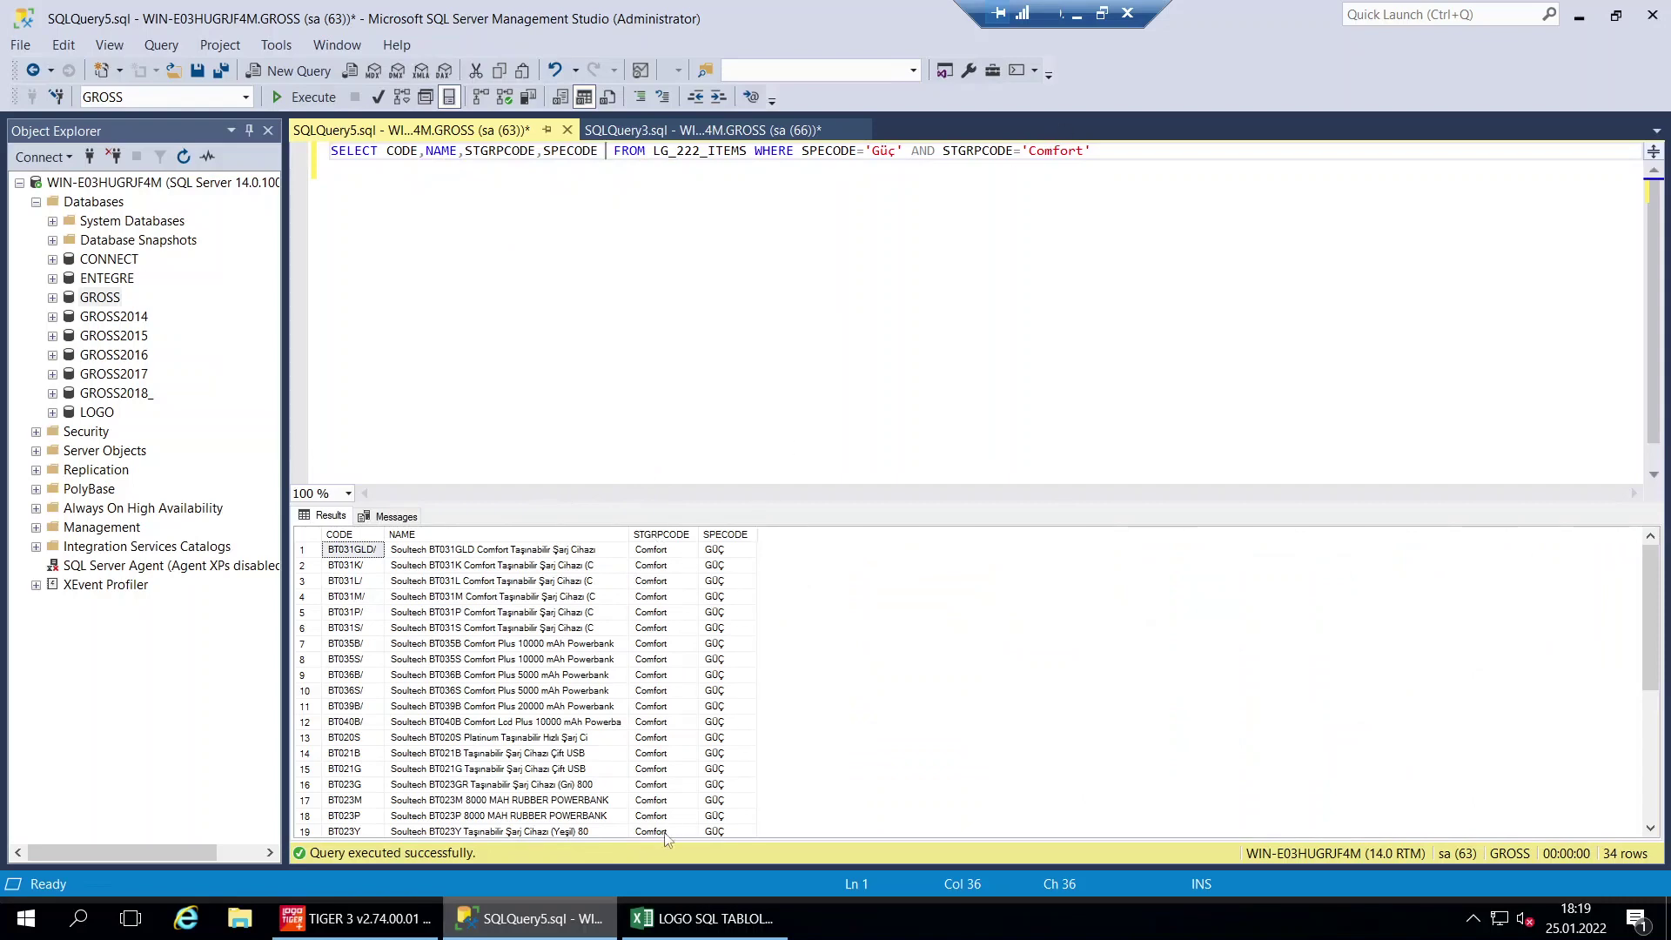
{"action": "left_click", "coordinate": [729, 922]}
Fill the CARİ KARTLAR and MALZEMELER rows light green to mark them done
{"action": "left_click_drag", "start_coordinate": [137, 293], "coordinate": [870, 320]}
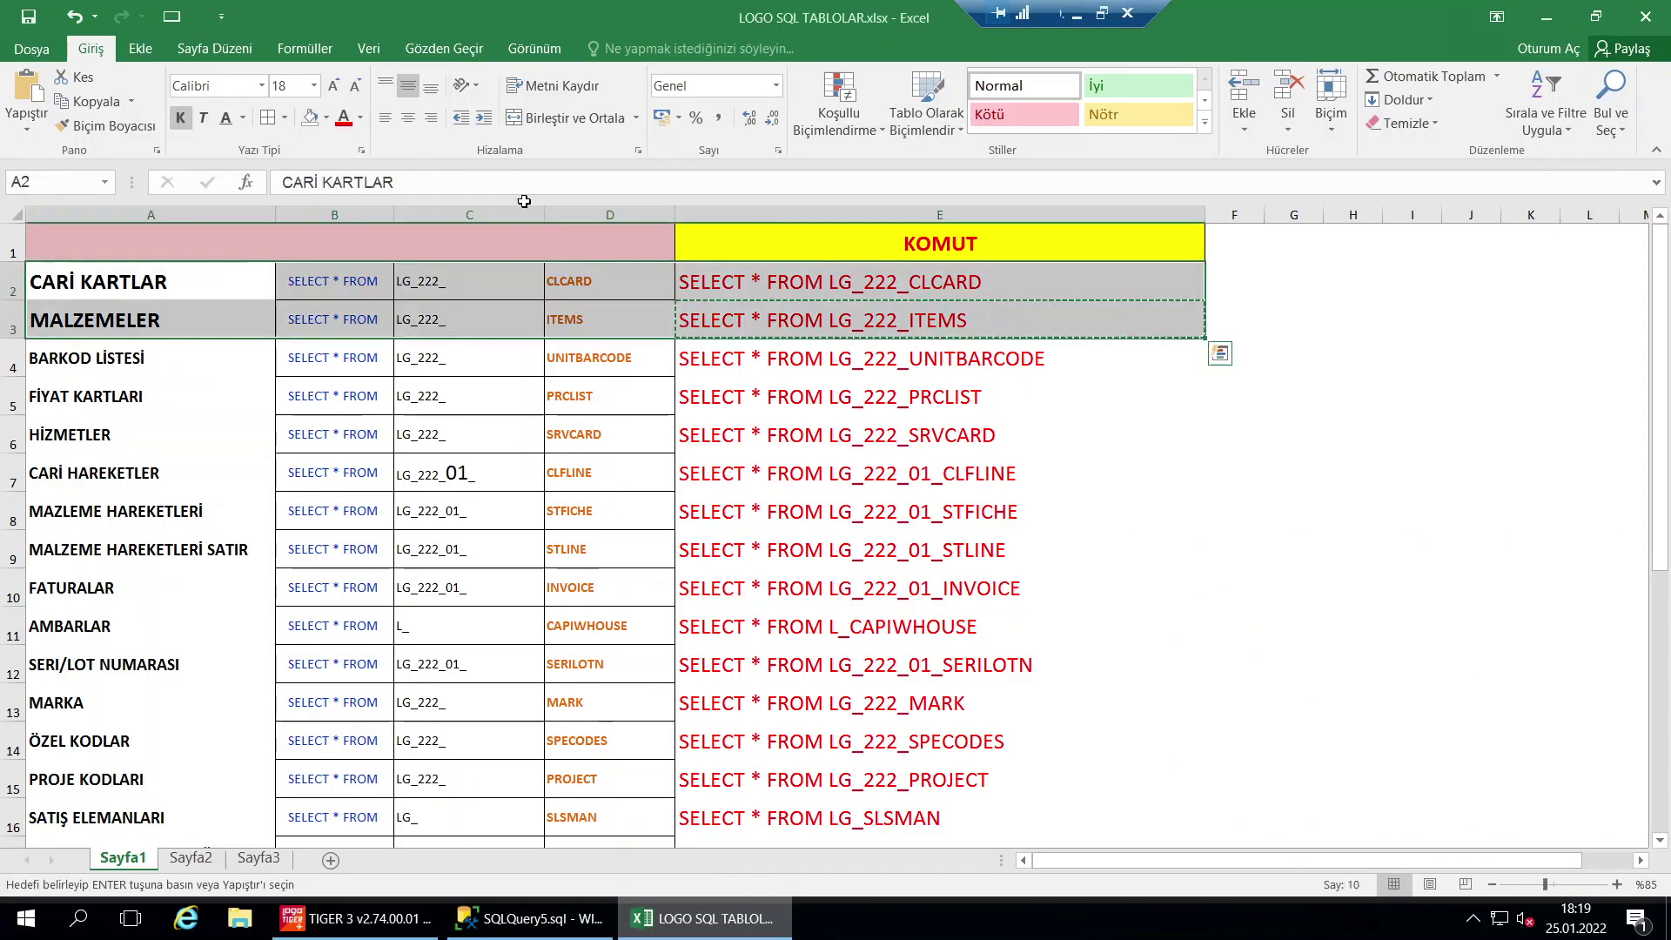
{"action": "left_click", "coordinate": [326, 117]}
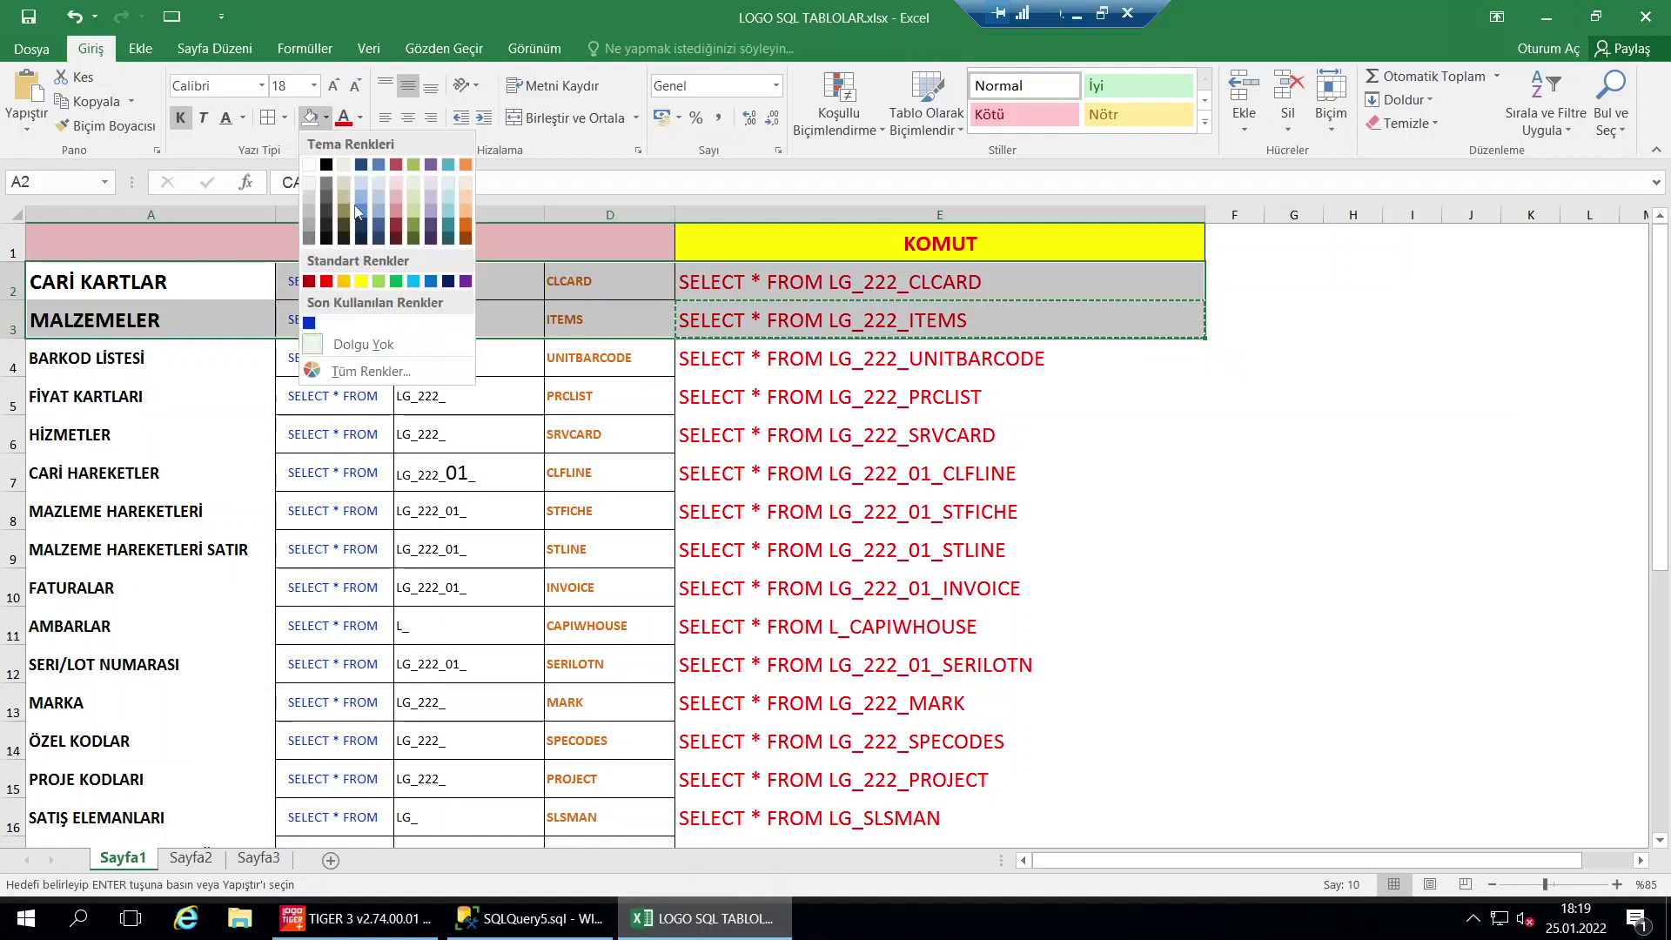
{"action": "left_click", "coordinate": [398, 197]}
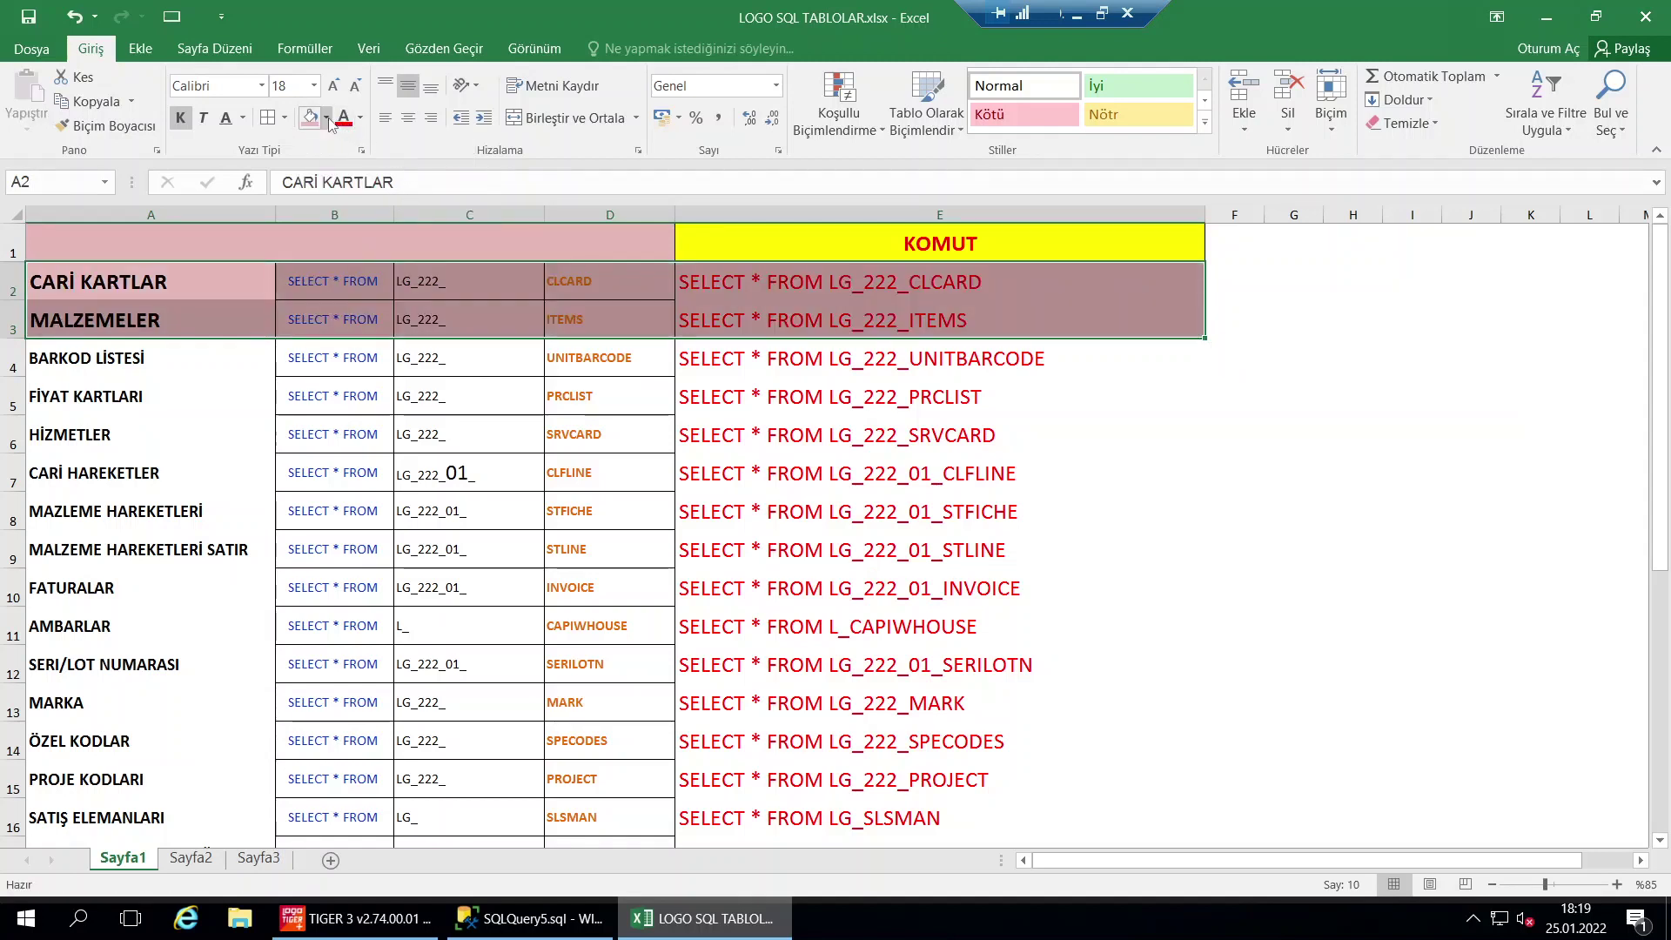
{"action": "left_click", "coordinate": [326, 118]}
{"action": "left_click", "coordinate": [416, 195]}
Replace the SSMS query with SELECT * FROM LG_222_UNITBARCODE copied from the BARKOD LİSTESİ row
{"action": "left_click", "coordinate": [714, 360]}
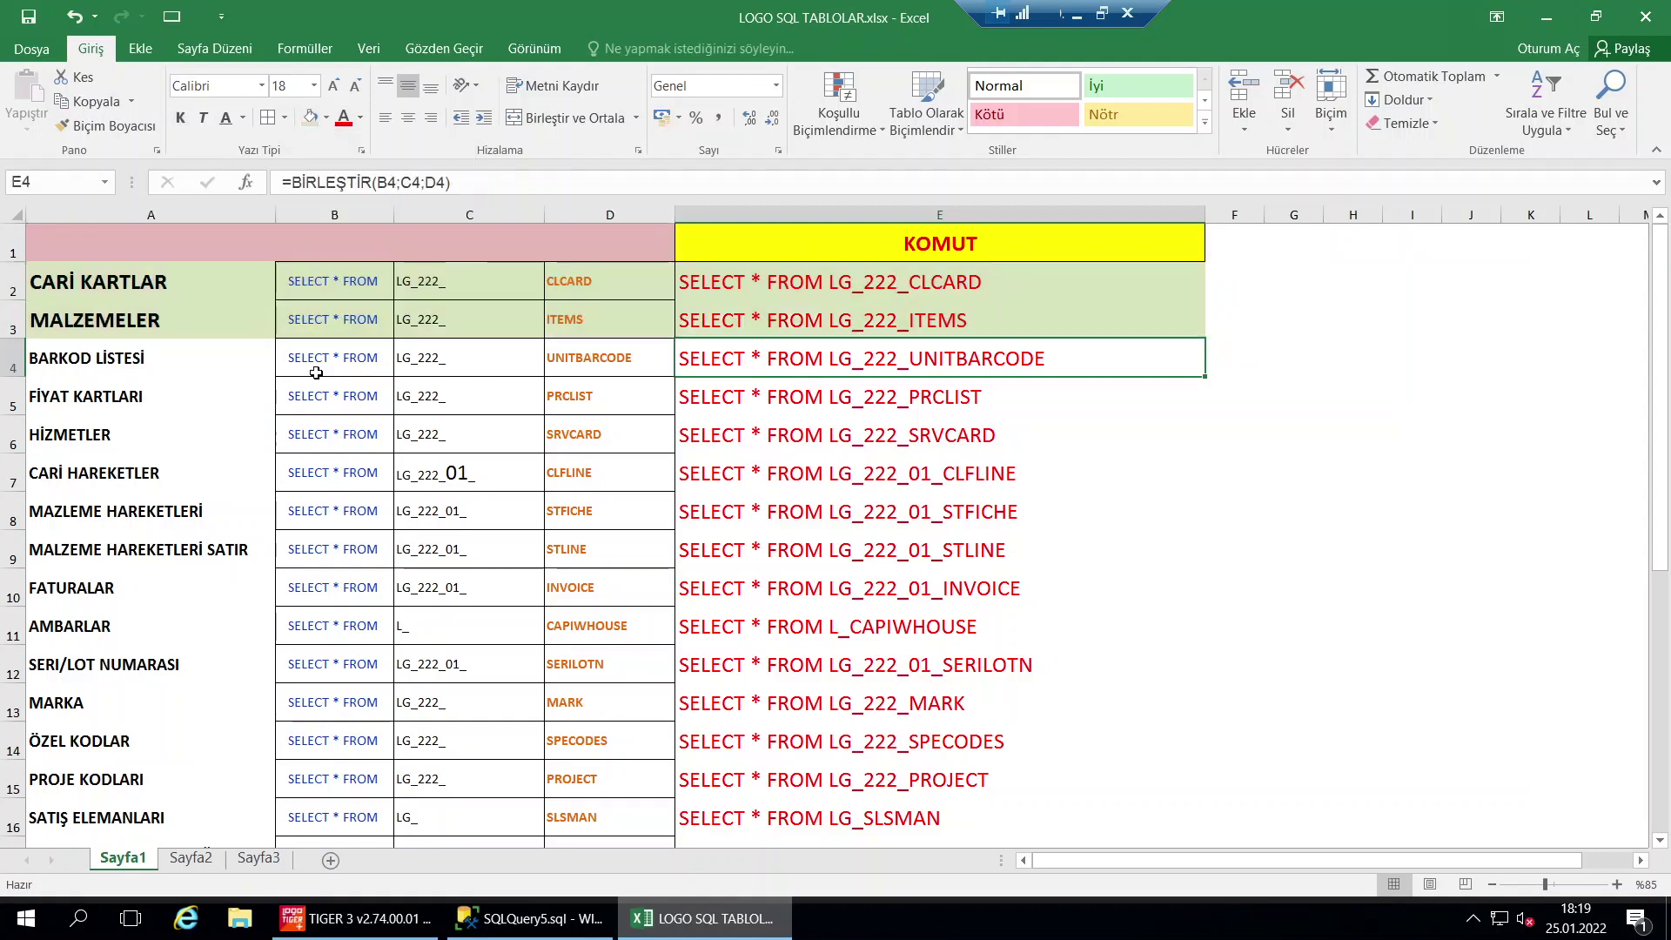
{"action": "left_click", "coordinate": [234, 371]}
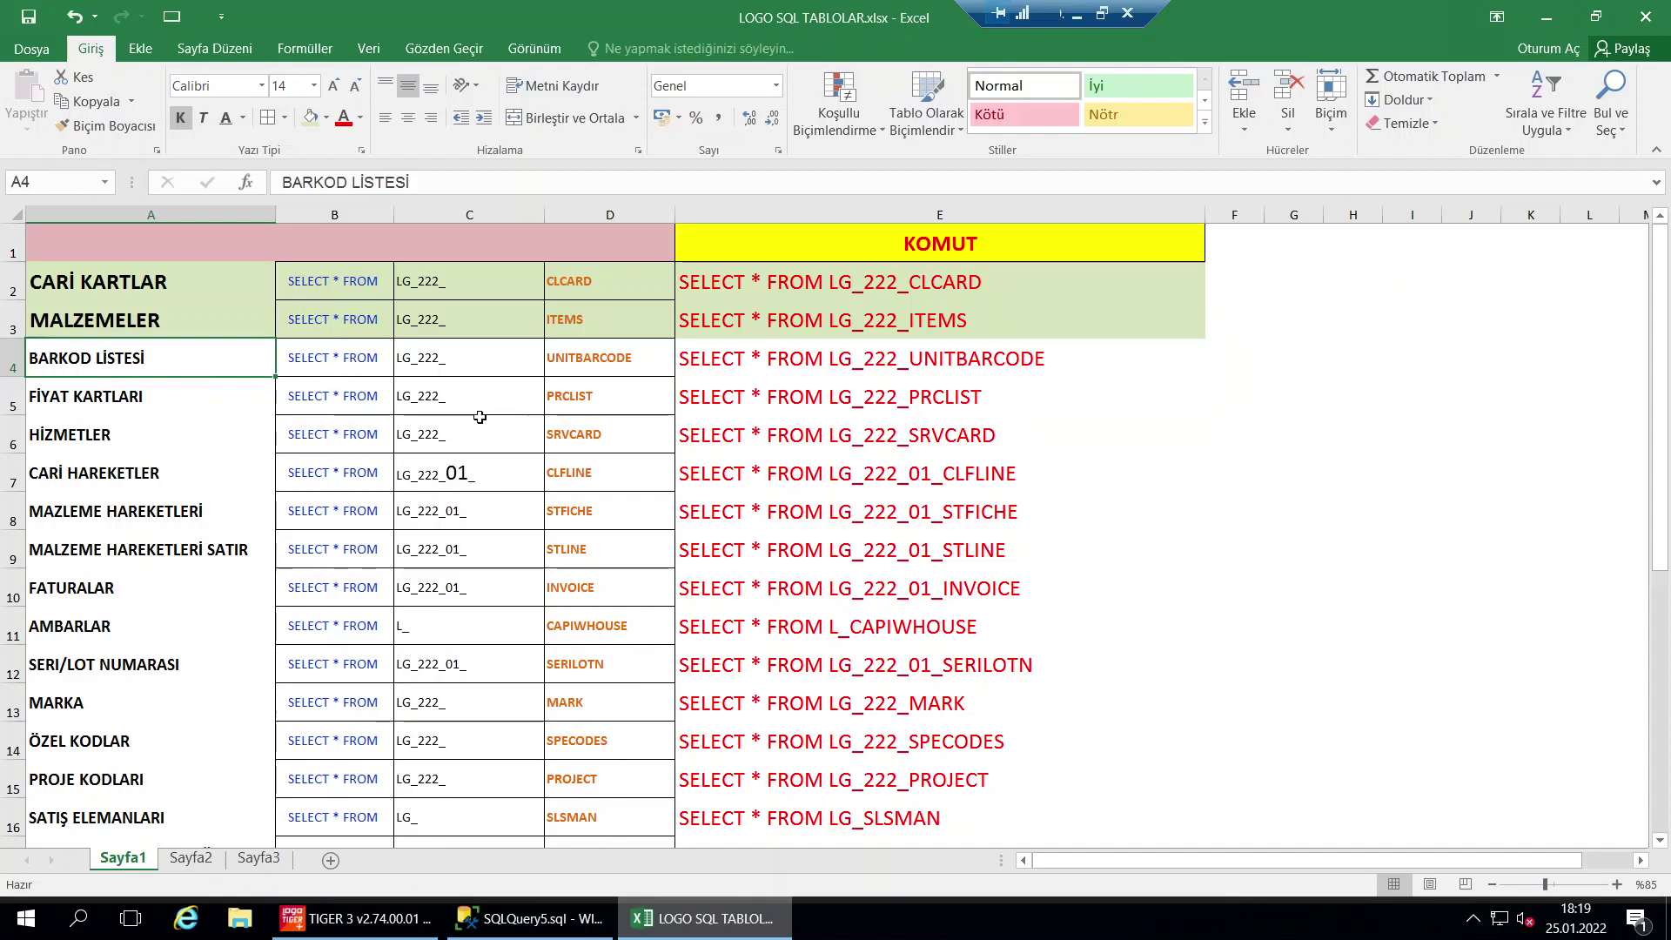
{"action": "left_click", "coordinate": [762, 360]}
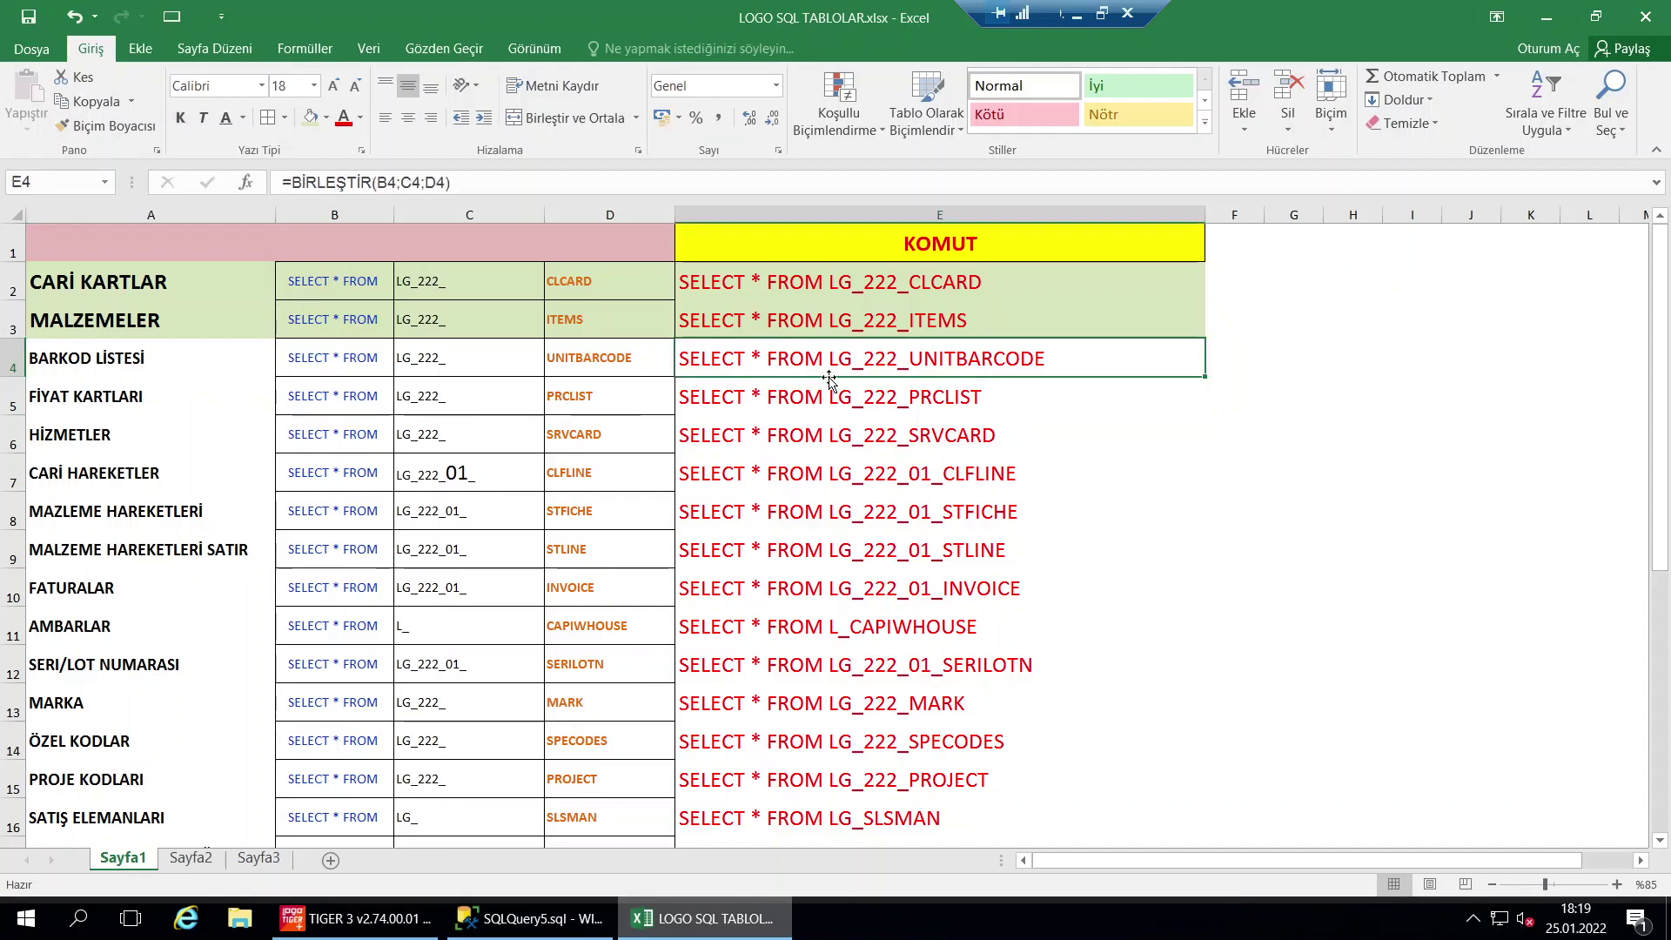
{"action": "key", "text": "ctrl+c"}
{"action": "key", "text": "alt+Tab"}
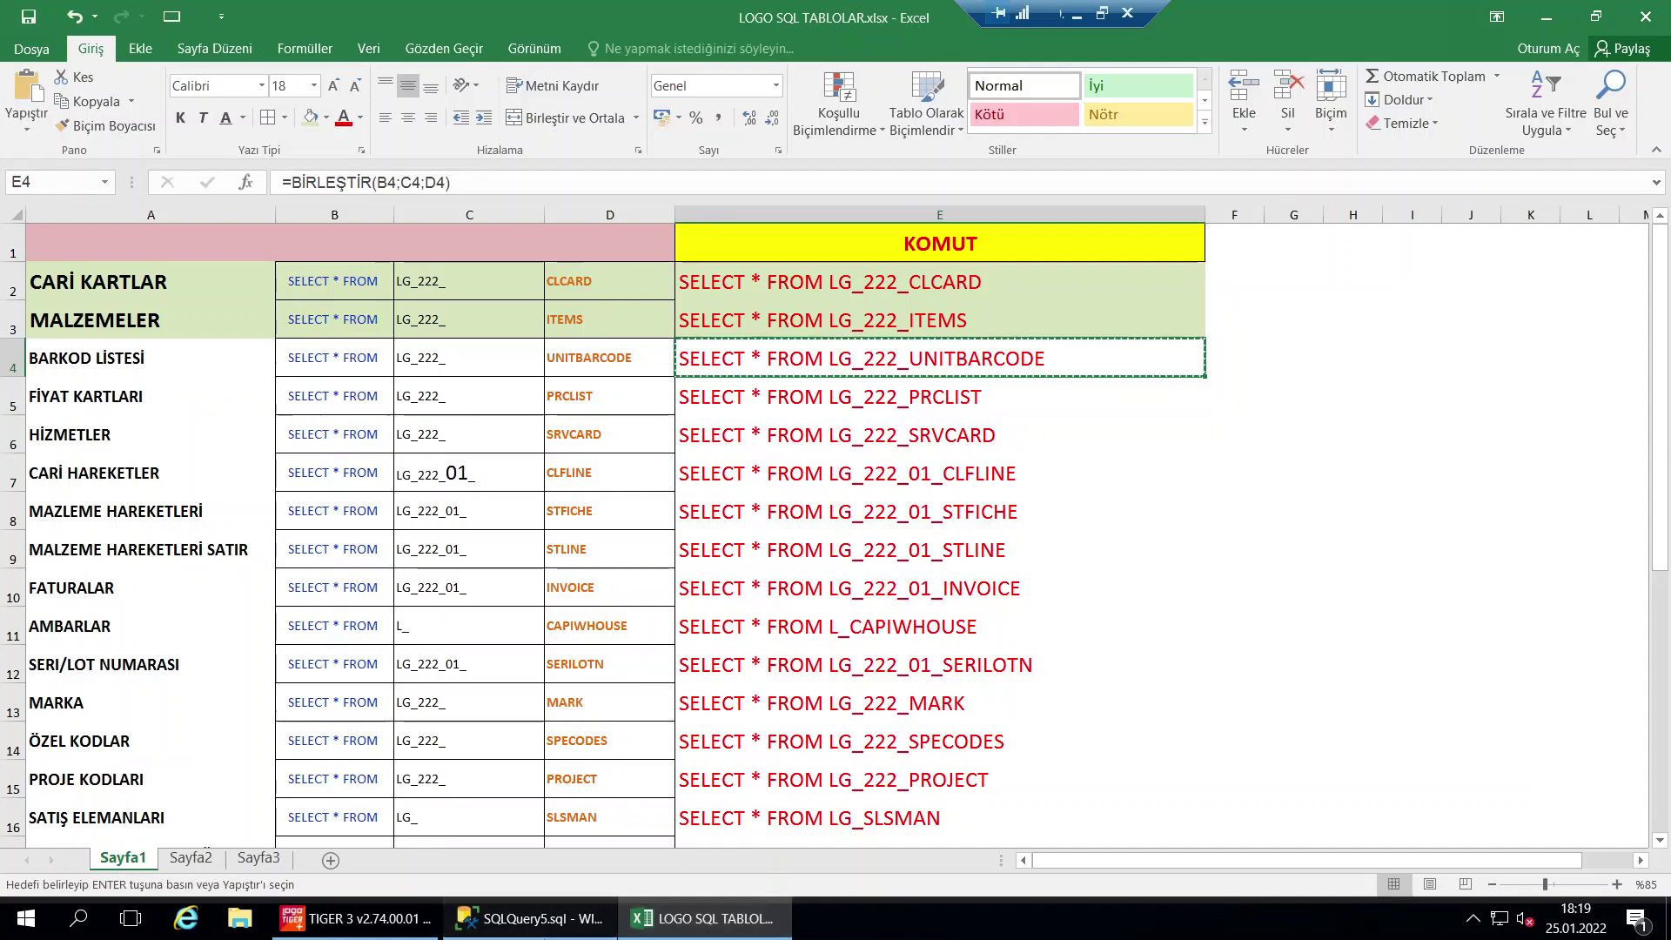
{"action": "key", "text": "ctrl+a"}
{"action": "key", "text": "ctrl+v"}
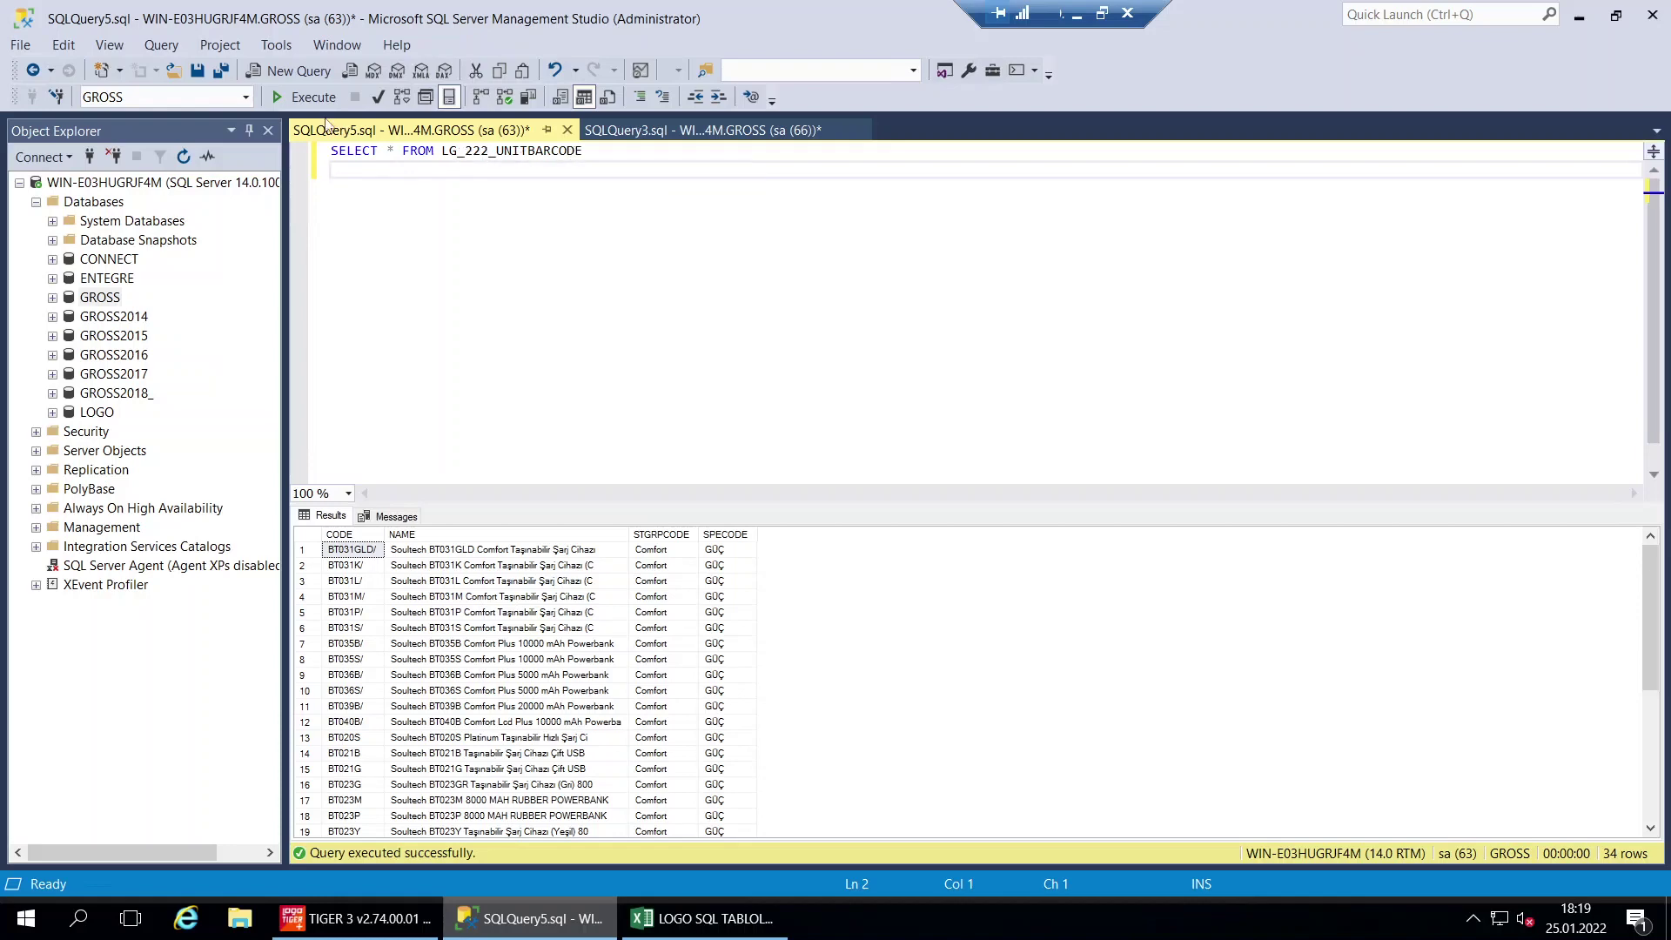
Run the LG_222_UNITBARCODE query and compare the row 4 barcode with its item reference
{"action": "key", "text": "F5"}
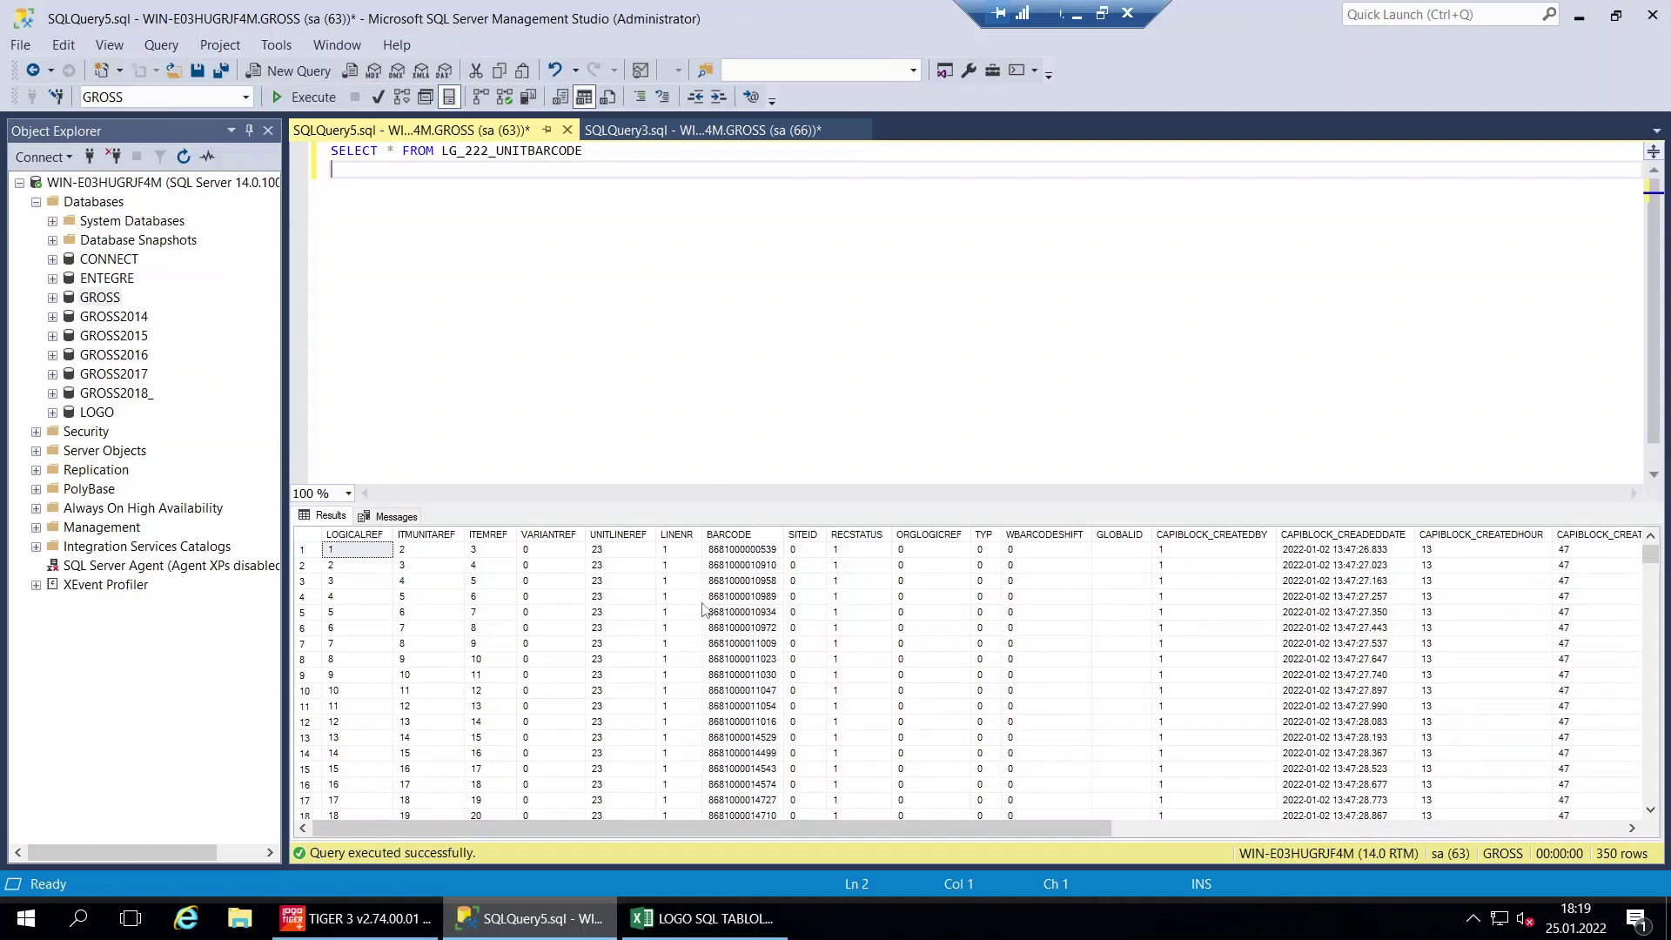
{"action": "left_click", "coordinate": [725, 597]}
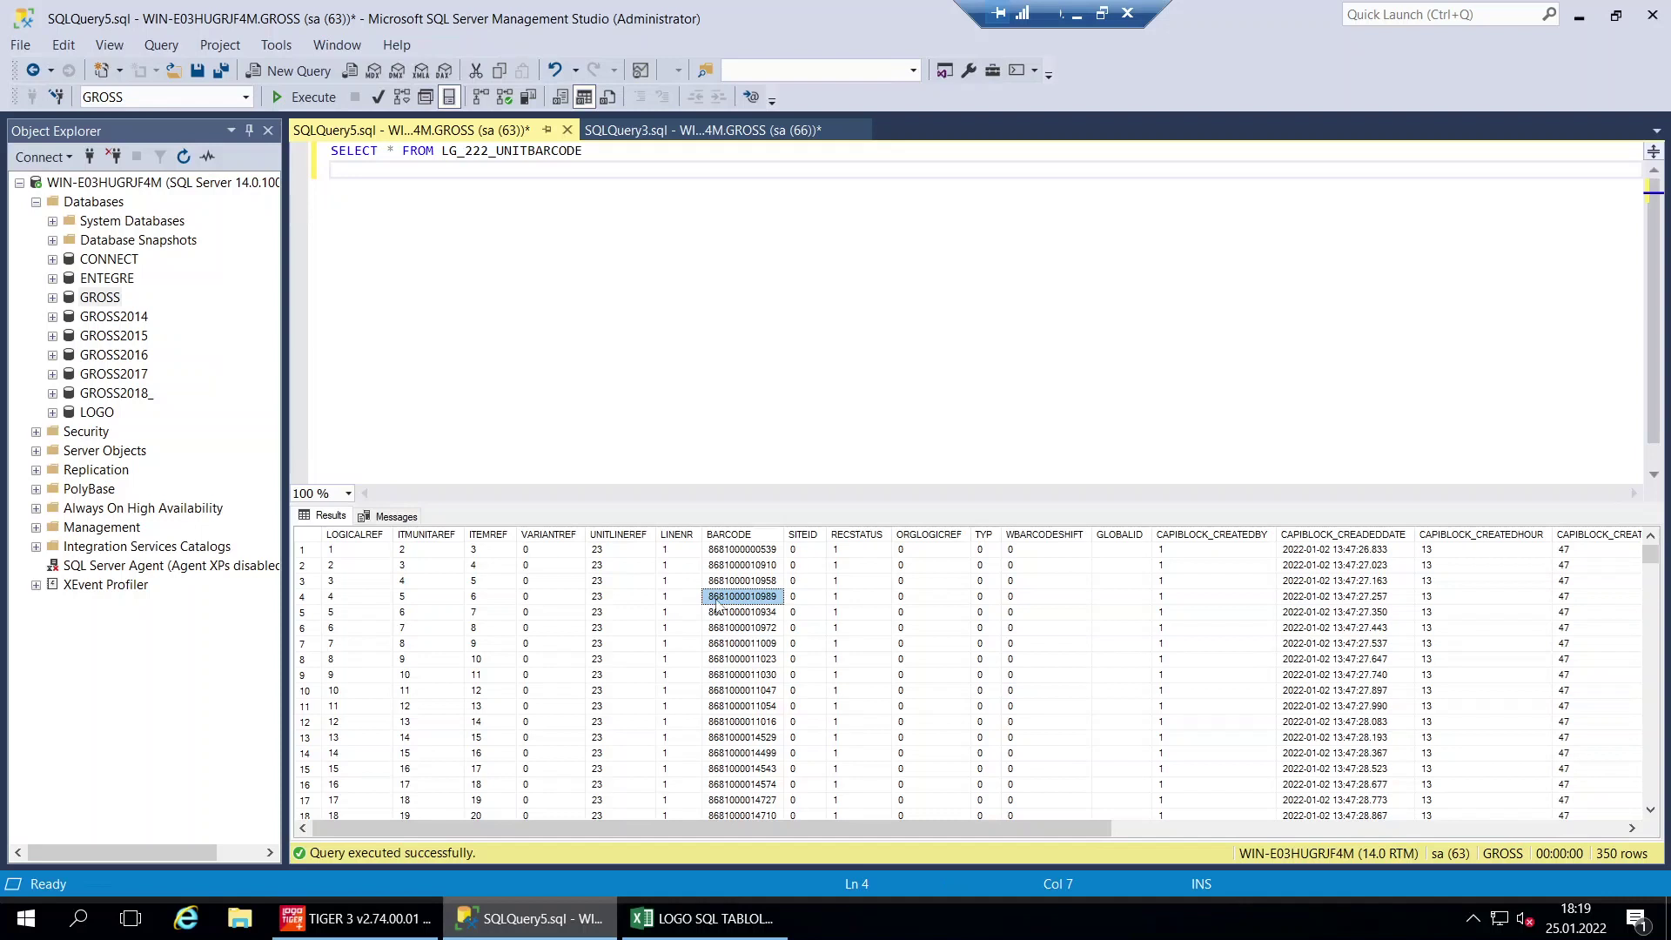
{"action": "left_click", "coordinate": [487, 599]}
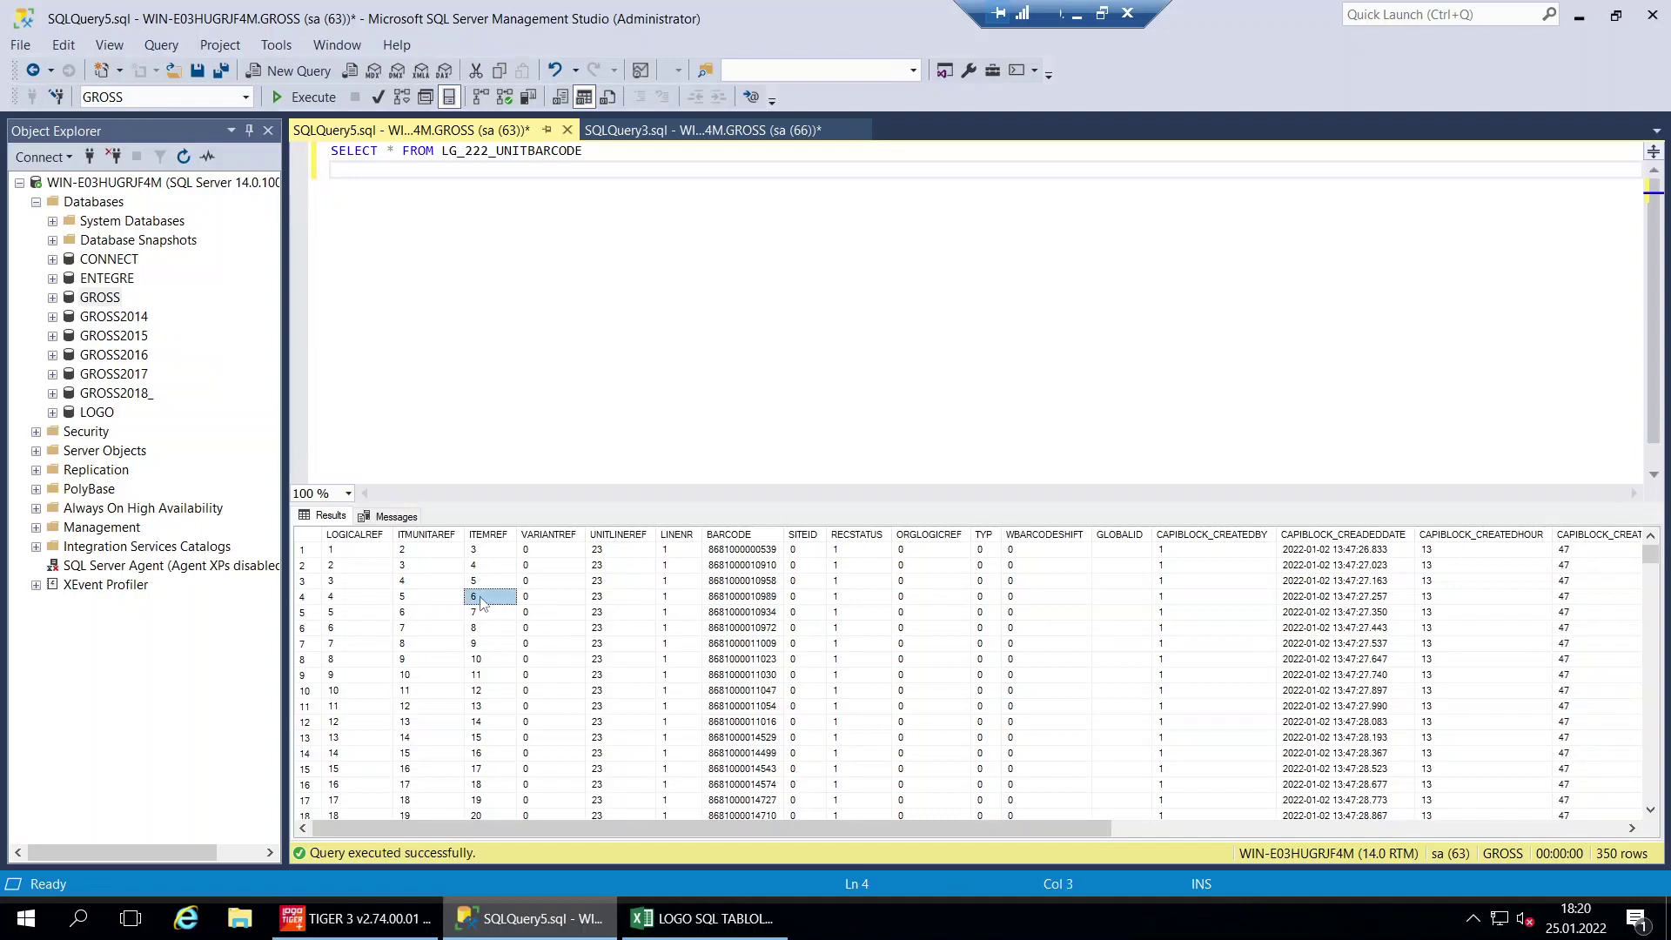
{"action": "left_click", "coordinate": [722, 601]}
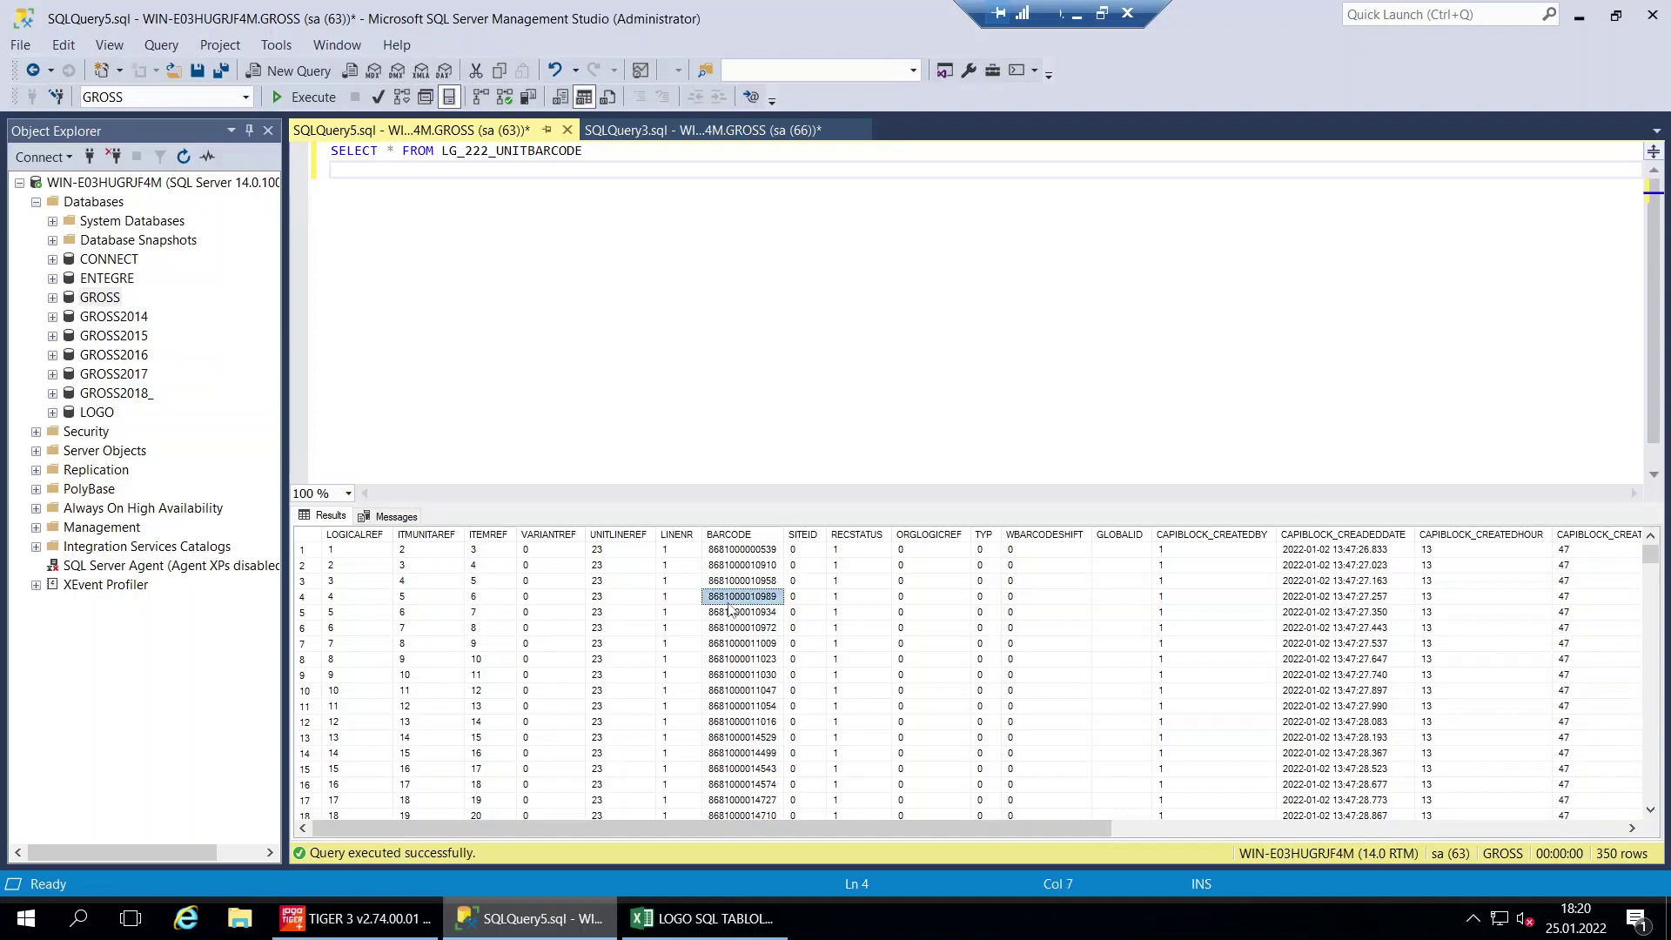
{"action": "left_click", "coordinate": [475, 599]}
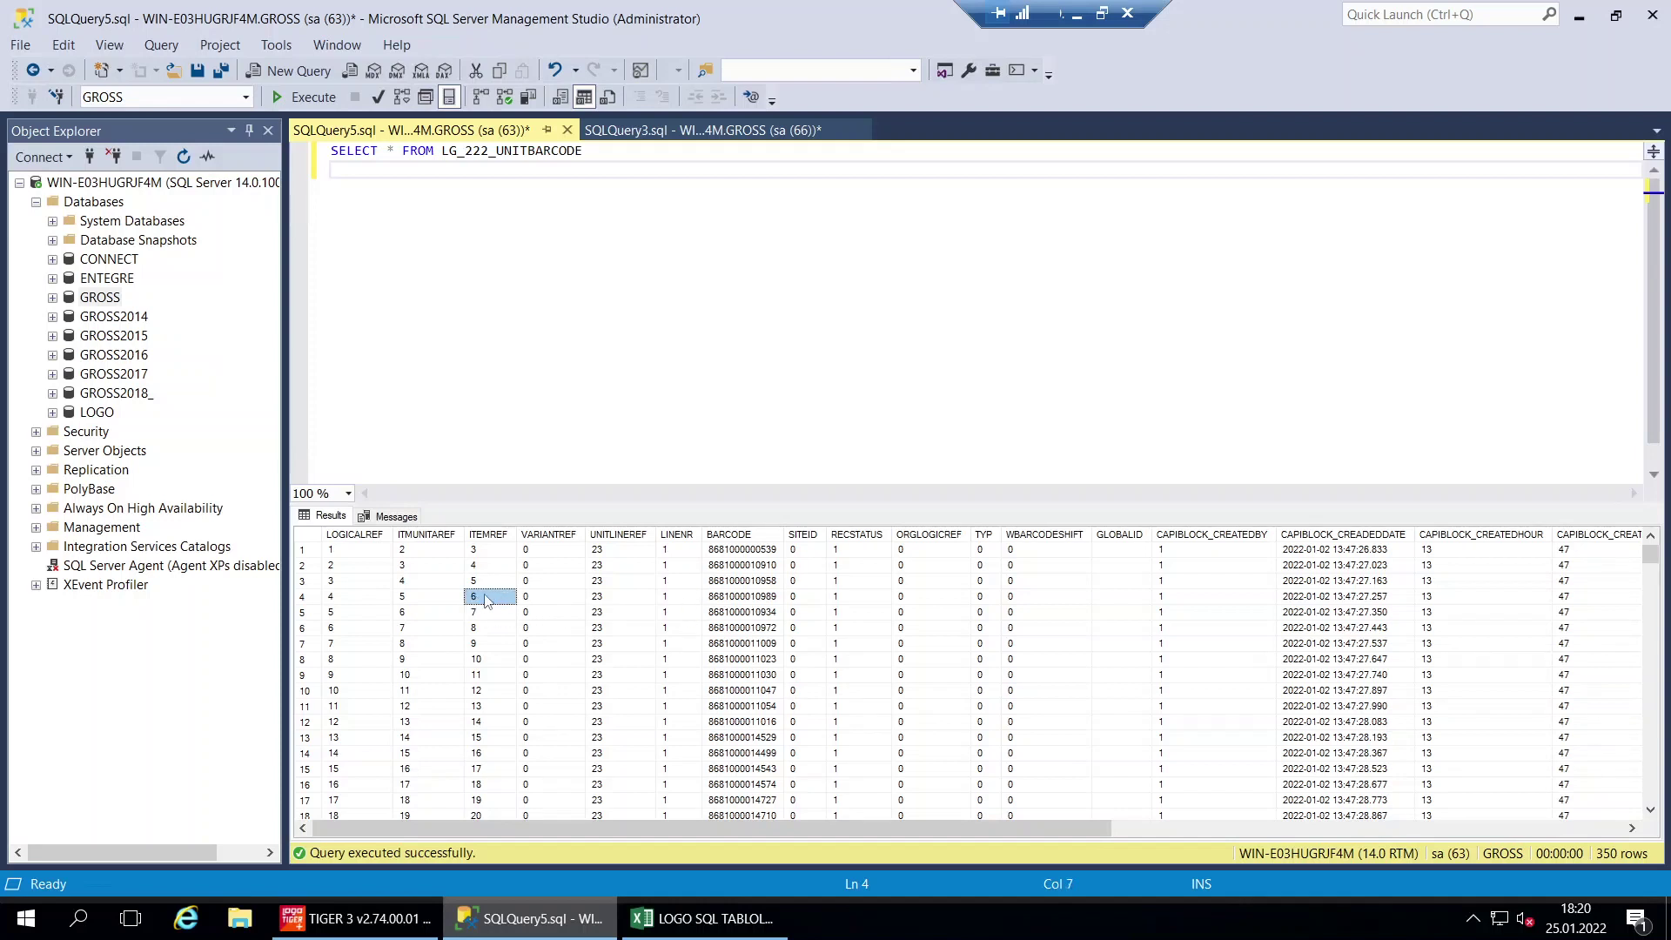
Paste a second copy of the UNITBARCODE query on a new line below it
{"action": "left_click", "coordinate": [599, 177]}
{"action": "key", "text": "Return"}
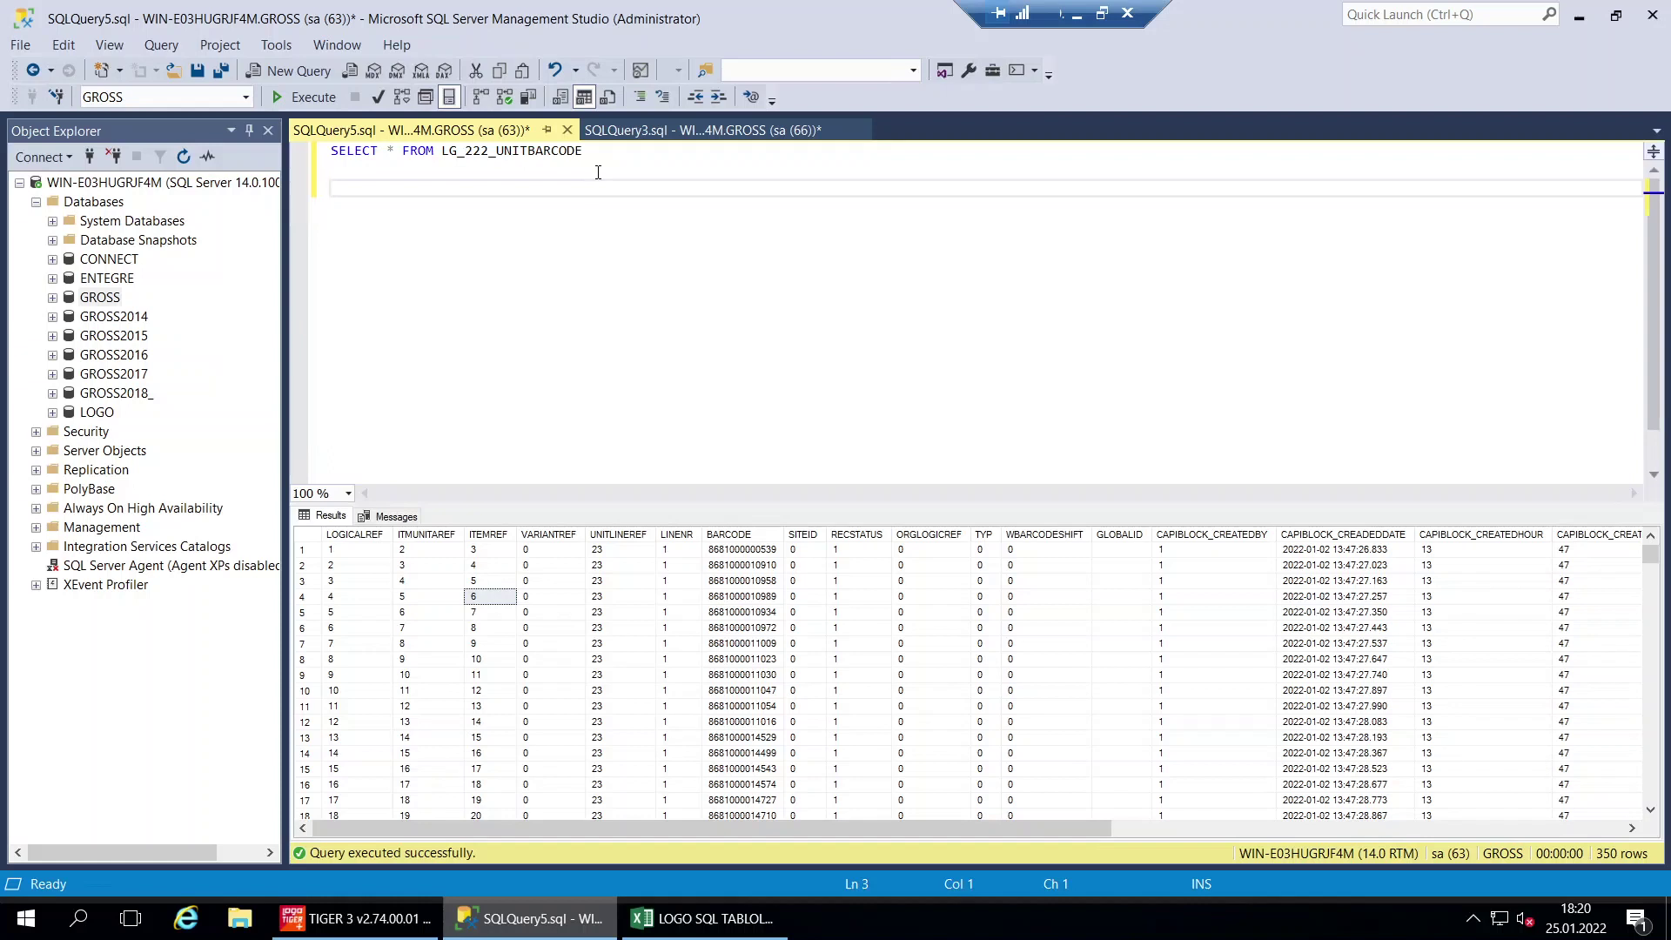
{"action": "key", "text": "BackSpace"}
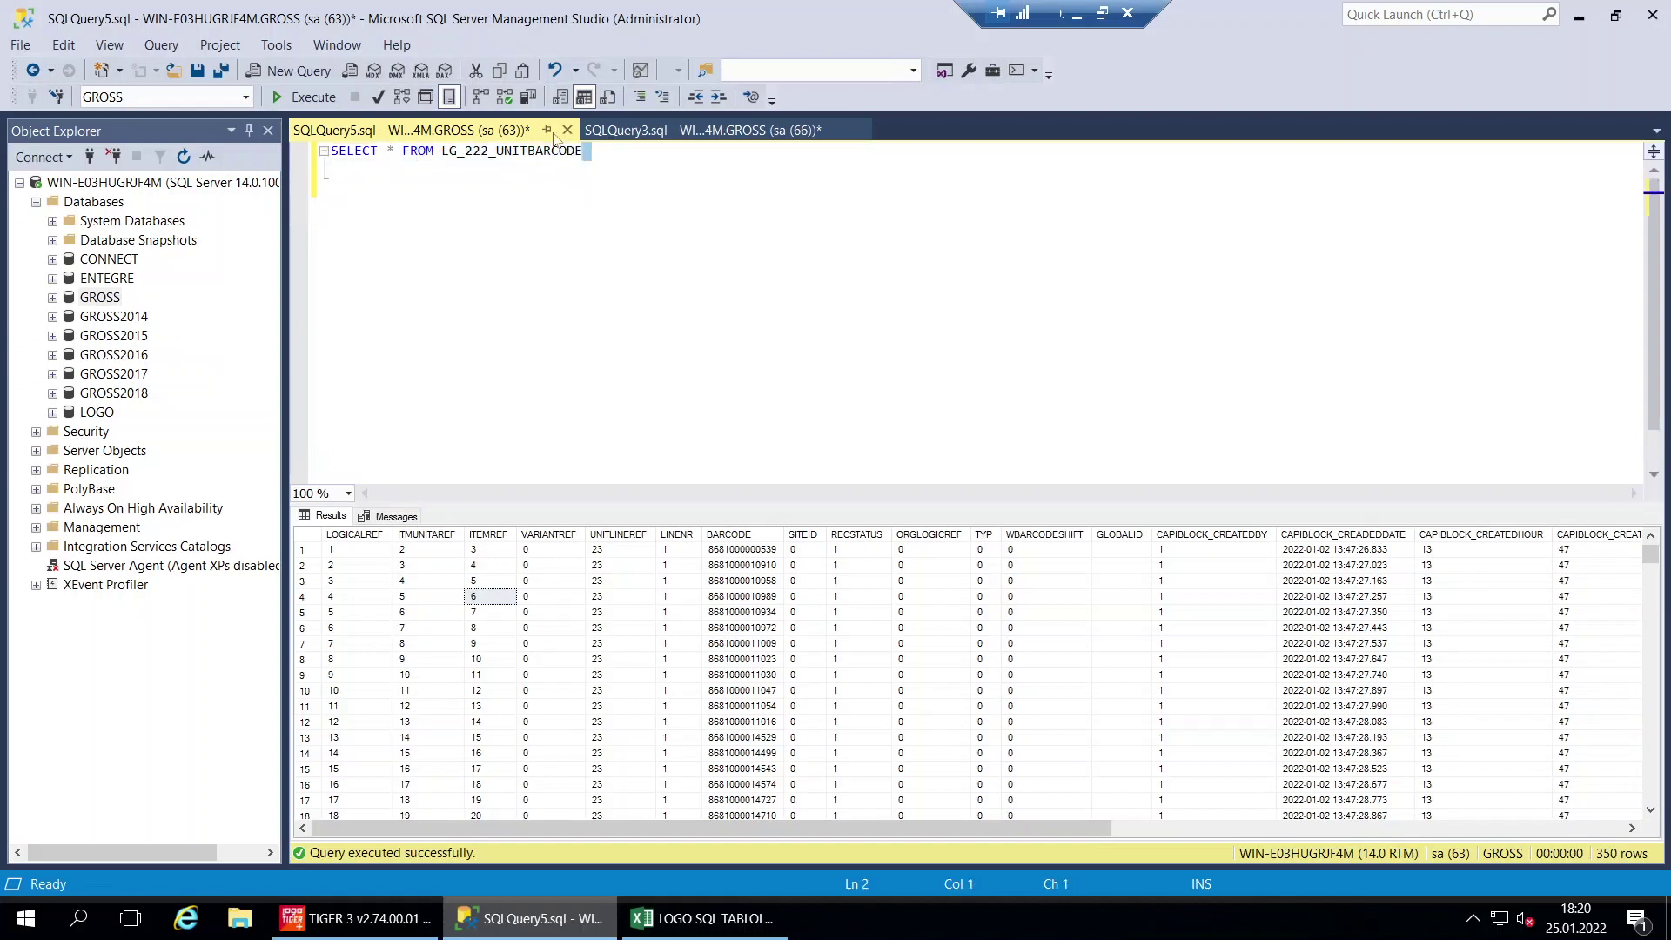
{"action": "left_click_drag", "start_coordinate": [645, 155], "coordinate": [307, 159]}
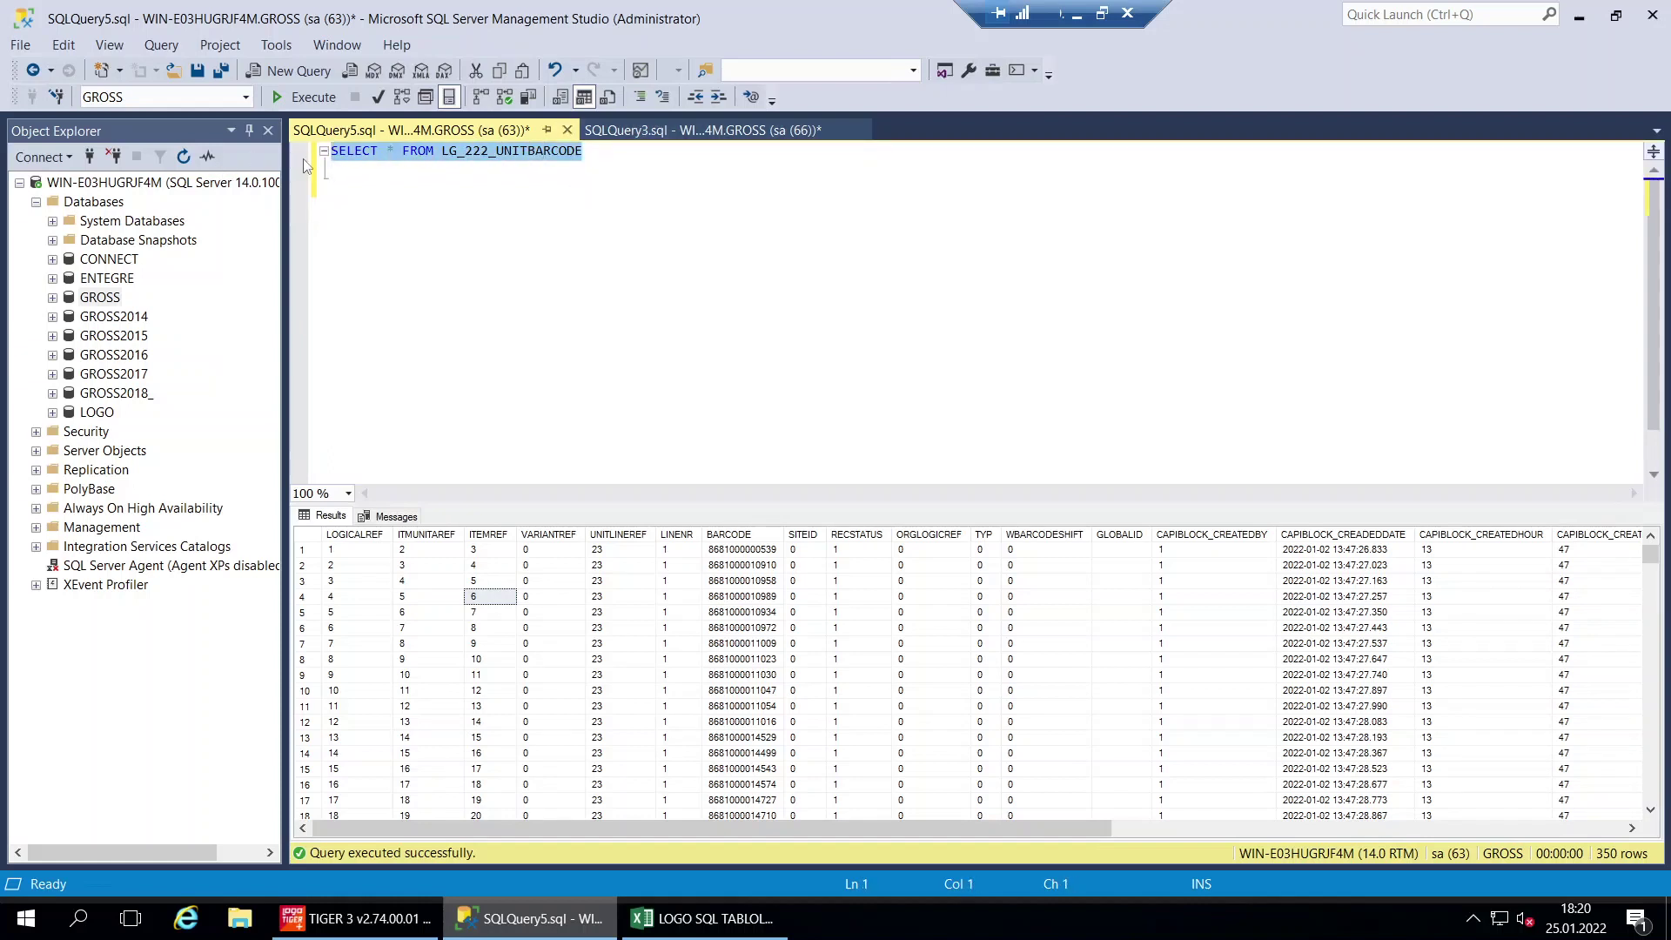
{"action": "left_click", "coordinate": [638, 153]}
{"action": "key", "text": "Return"}
{"action": "key", "text": "Return"}
{"action": "key", "text": "ctrl+v"}
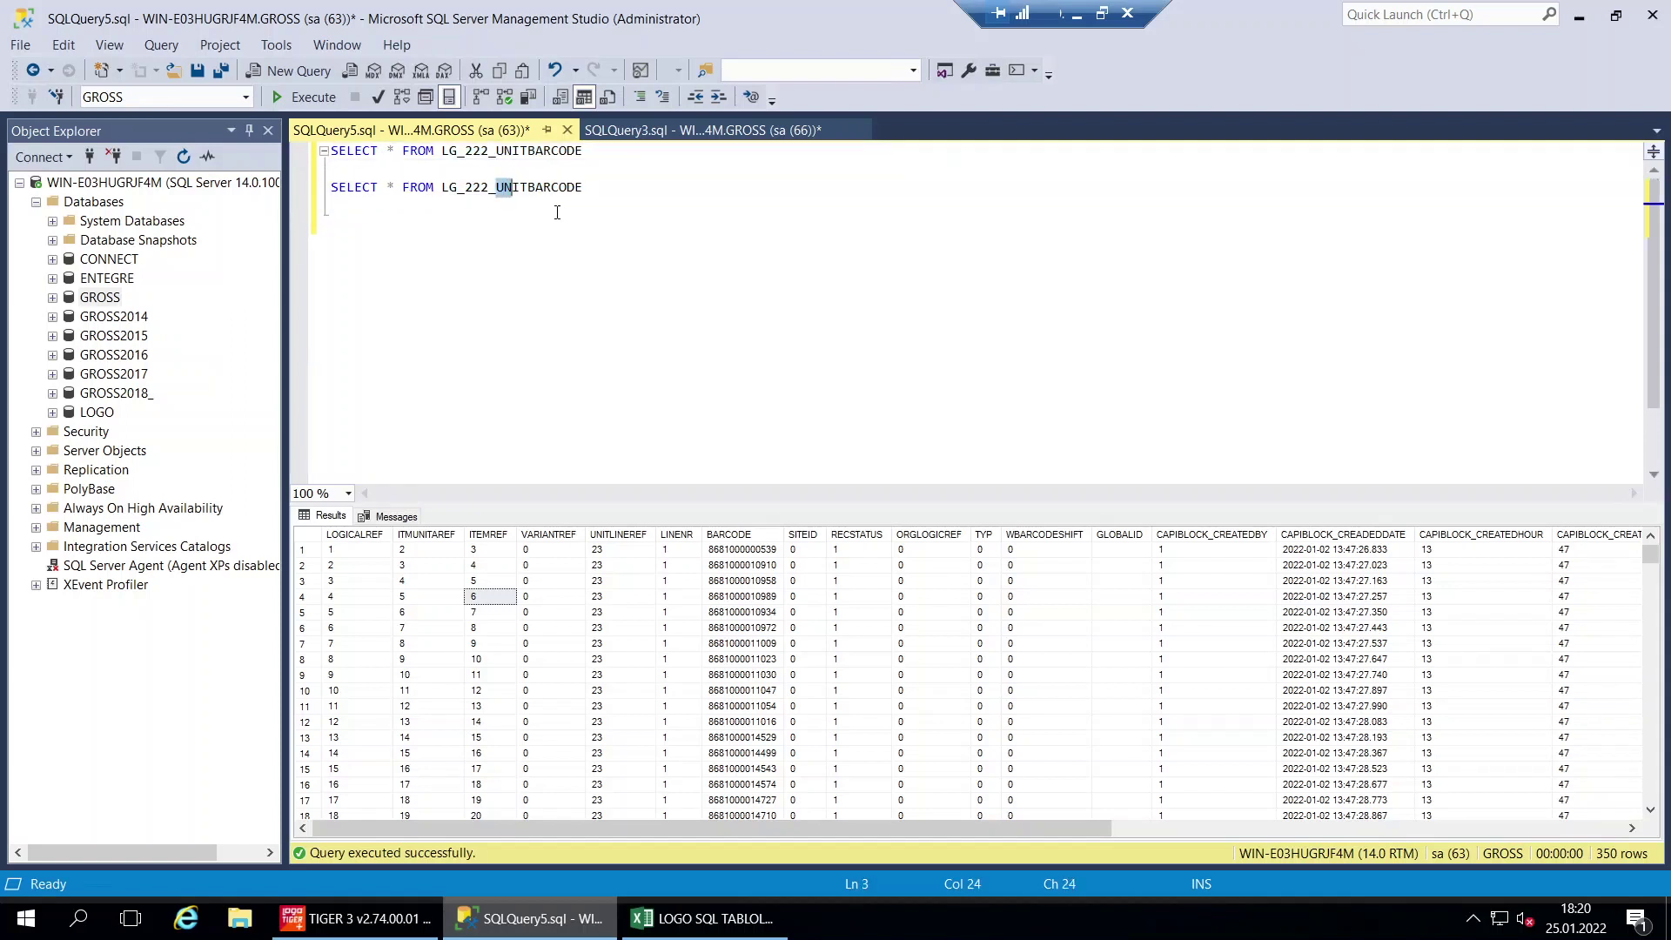
Change the copied query to SELECT * FROM LG_222_ITEMS and run both queries
{"action": "key", "text": "shift+Right"}
{"action": "key", "text": "shift+Right"}
{"action": "key", "text": "shift+Right"}
{"action": "key", "text": "shift+Right"}
{"action": "key", "text": "shift+Right"}
{"action": "key", "text": "shift+Right"}
{"action": "key", "text": "shift+Right"}
{"action": "key", "text": "shift+Right"}
{"action": "key", "text": "shift+Right"}
{"action": "key", "text": "shift+Right"}
{"action": "key", "text": "shift+Right"}
{"action": "type", "text": "ITEMS"}
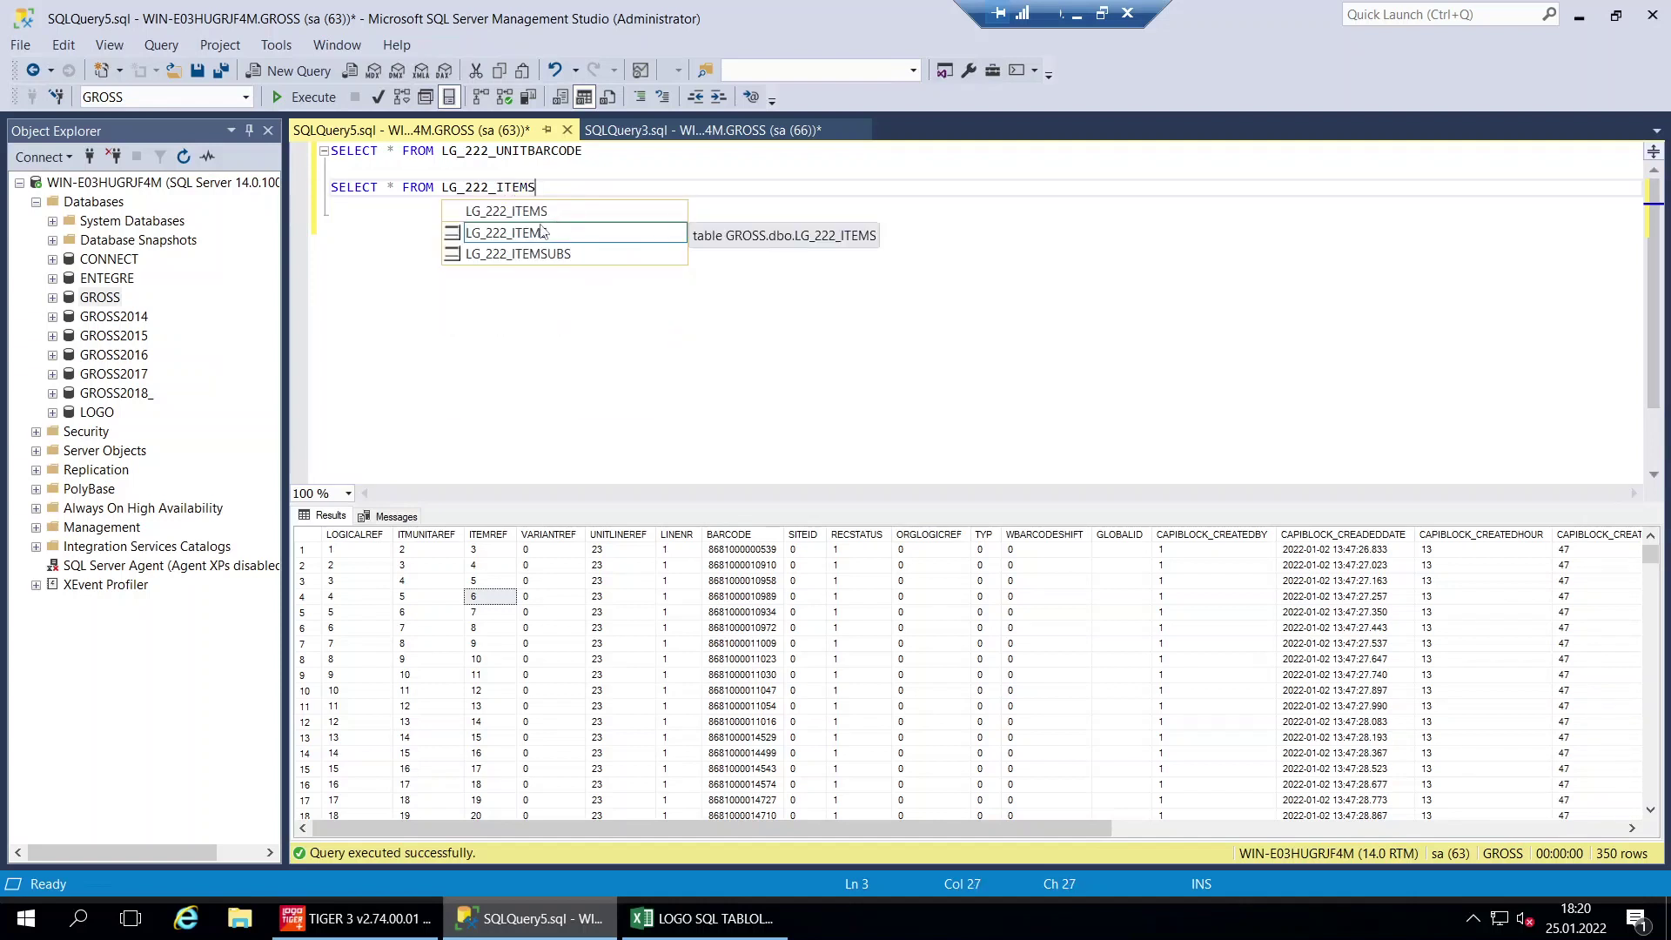
{"action": "double_click", "coordinate": [539, 233]}
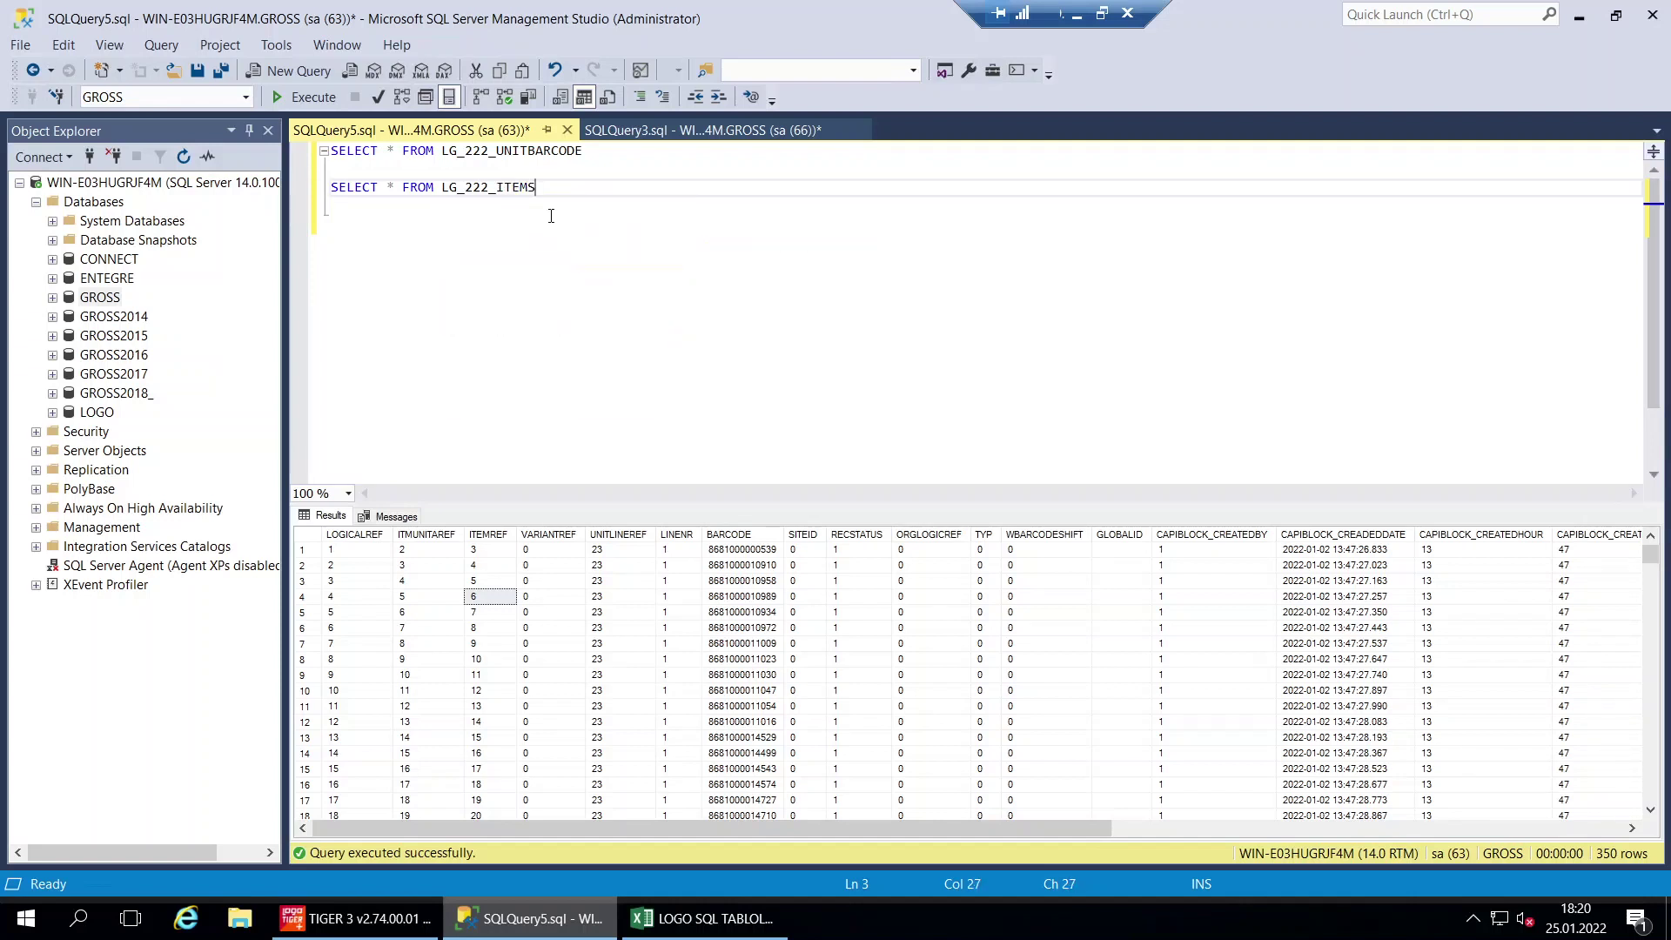
{"action": "left_click", "coordinate": [305, 97]}
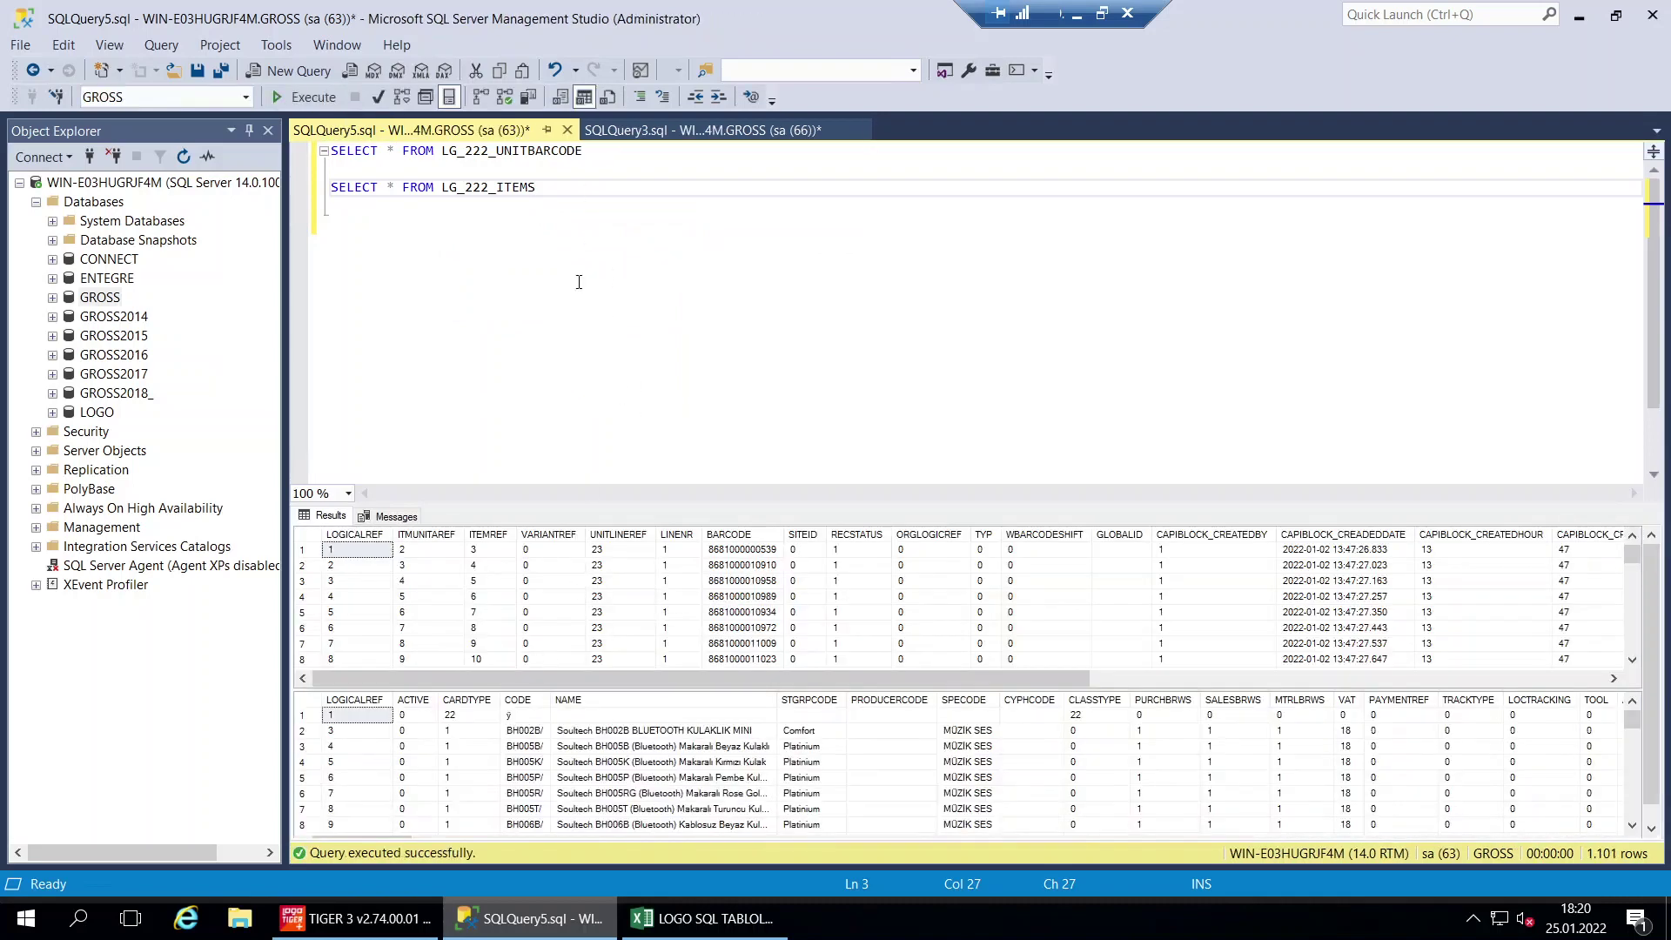
Compare barcode ITEMREF values with LOGICALREF and item codes in the items results
{"action": "left_click_drag", "start_coordinate": [580, 208], "coordinate": [345, 168]}
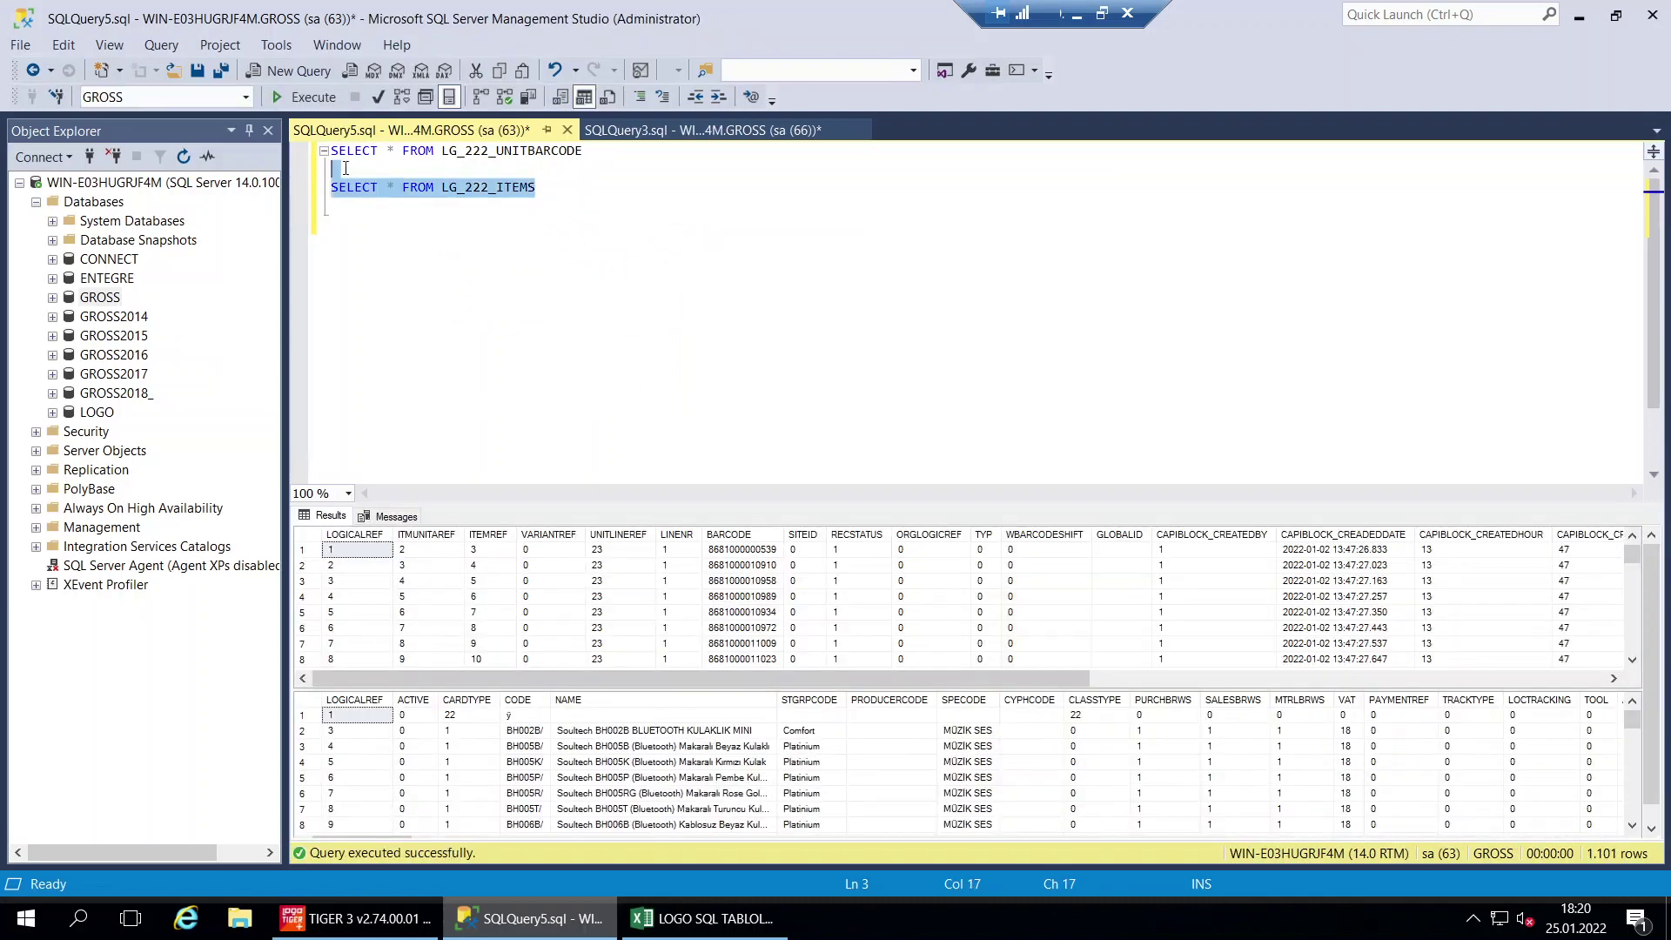
{"action": "left_click", "coordinate": [612, 291]}
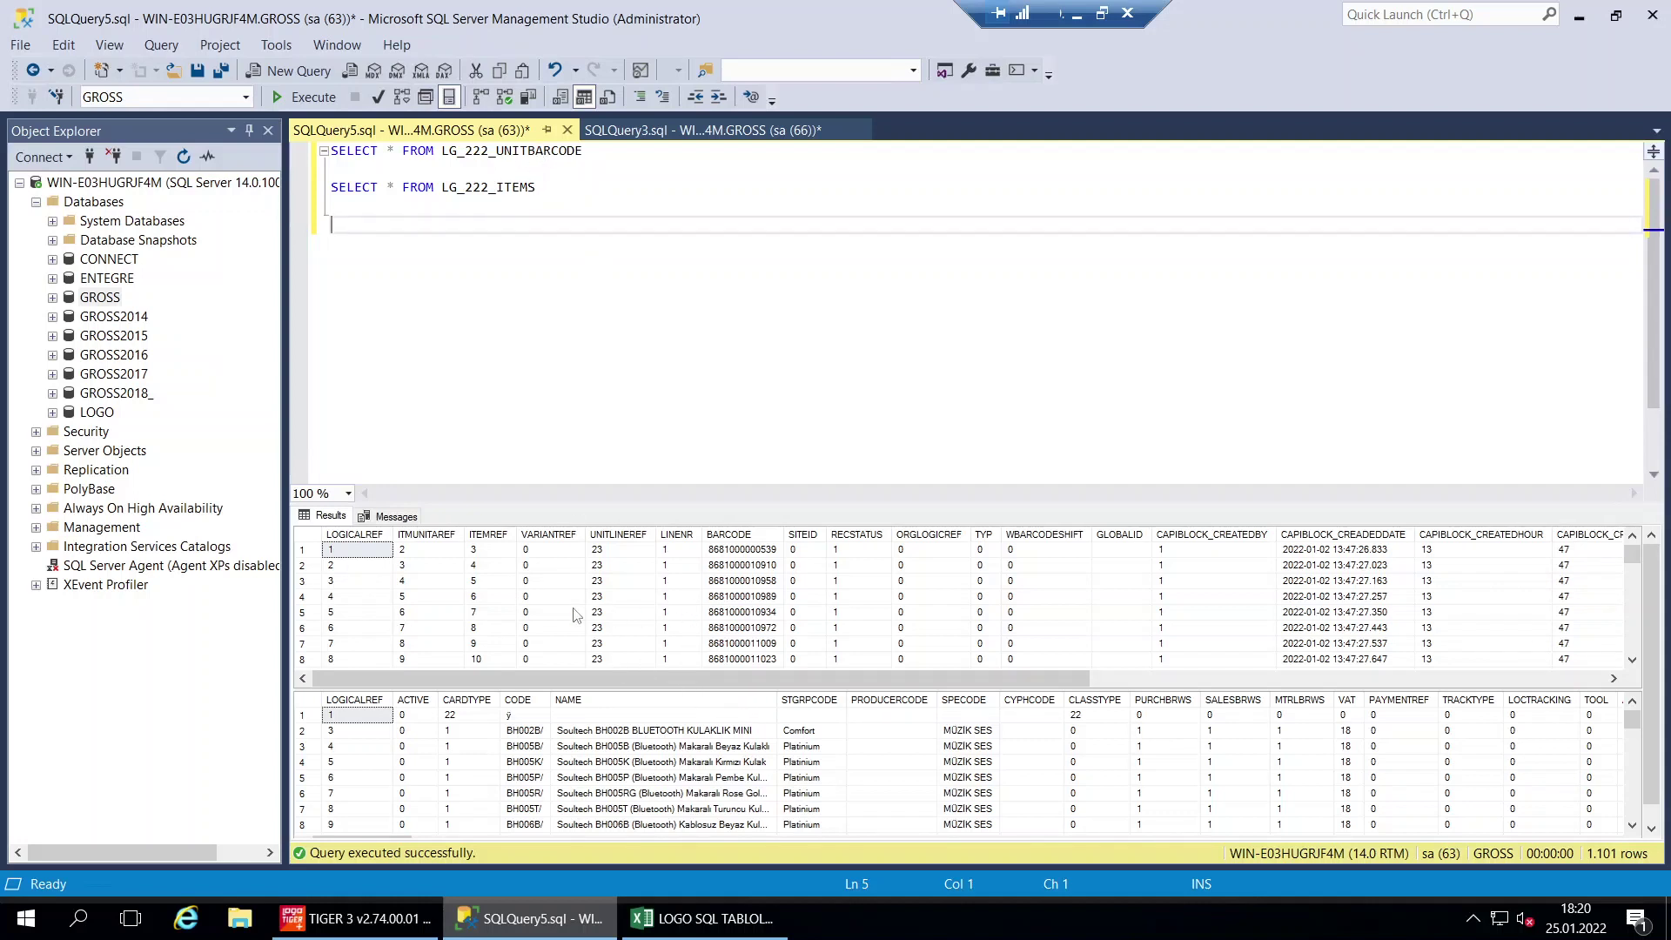
{"action": "left_click", "coordinate": [490, 597]}
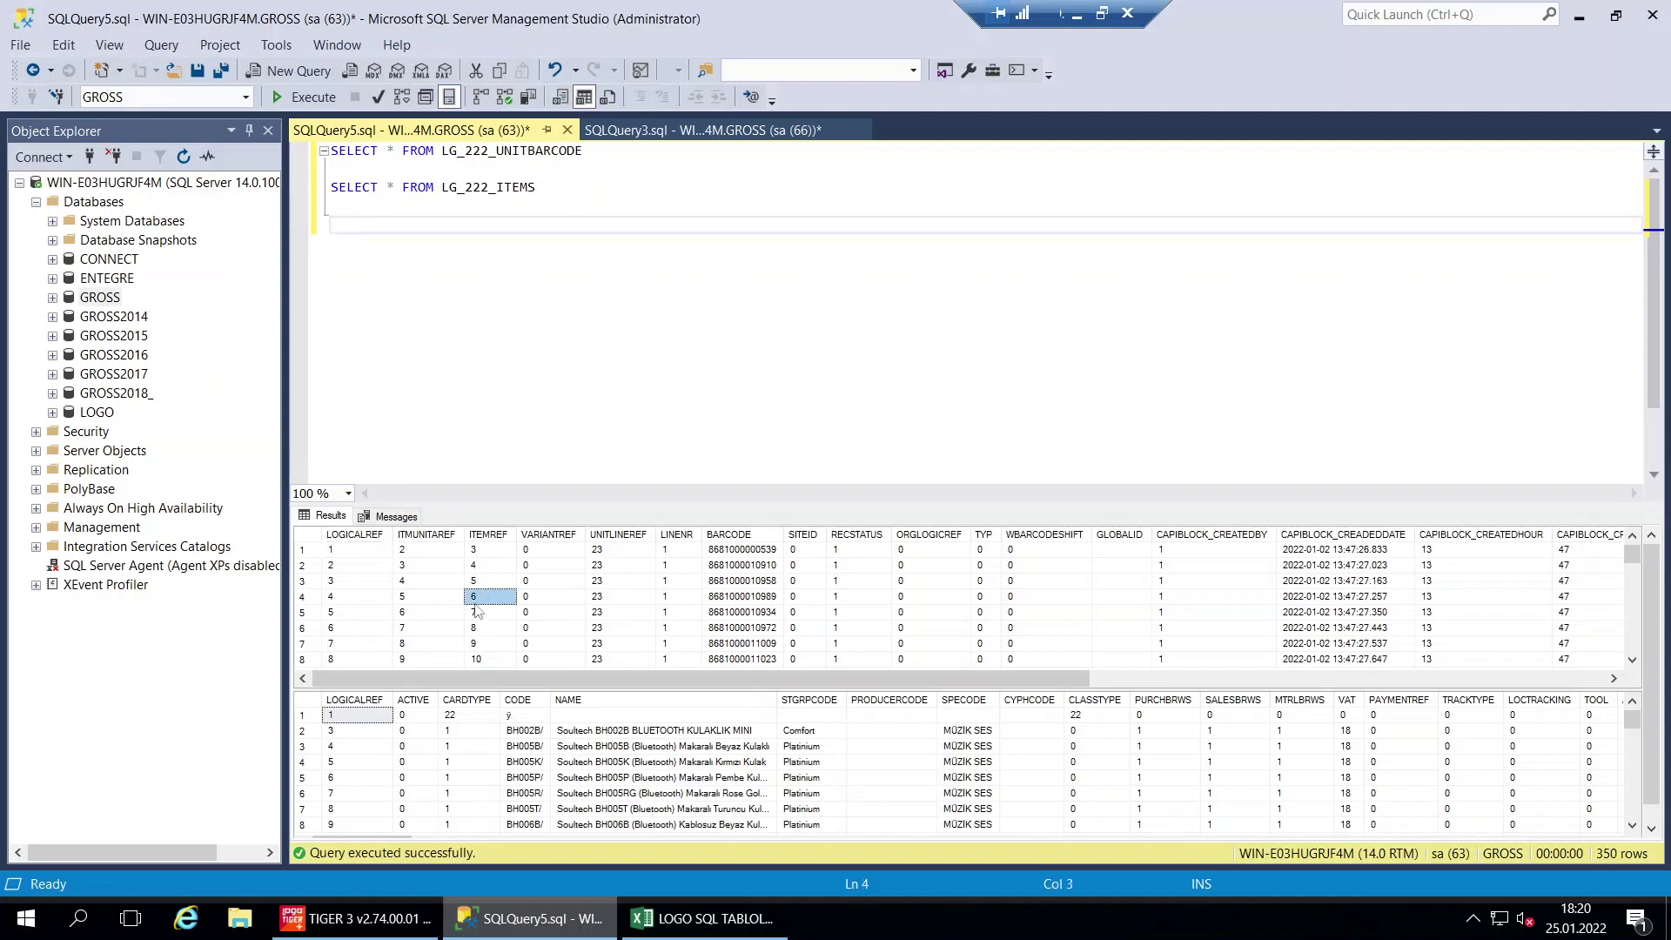
{"action": "left_click_drag", "start_coordinate": [348, 789], "coordinate": [351, 763]}
{"action": "left_click", "coordinate": [342, 768]}
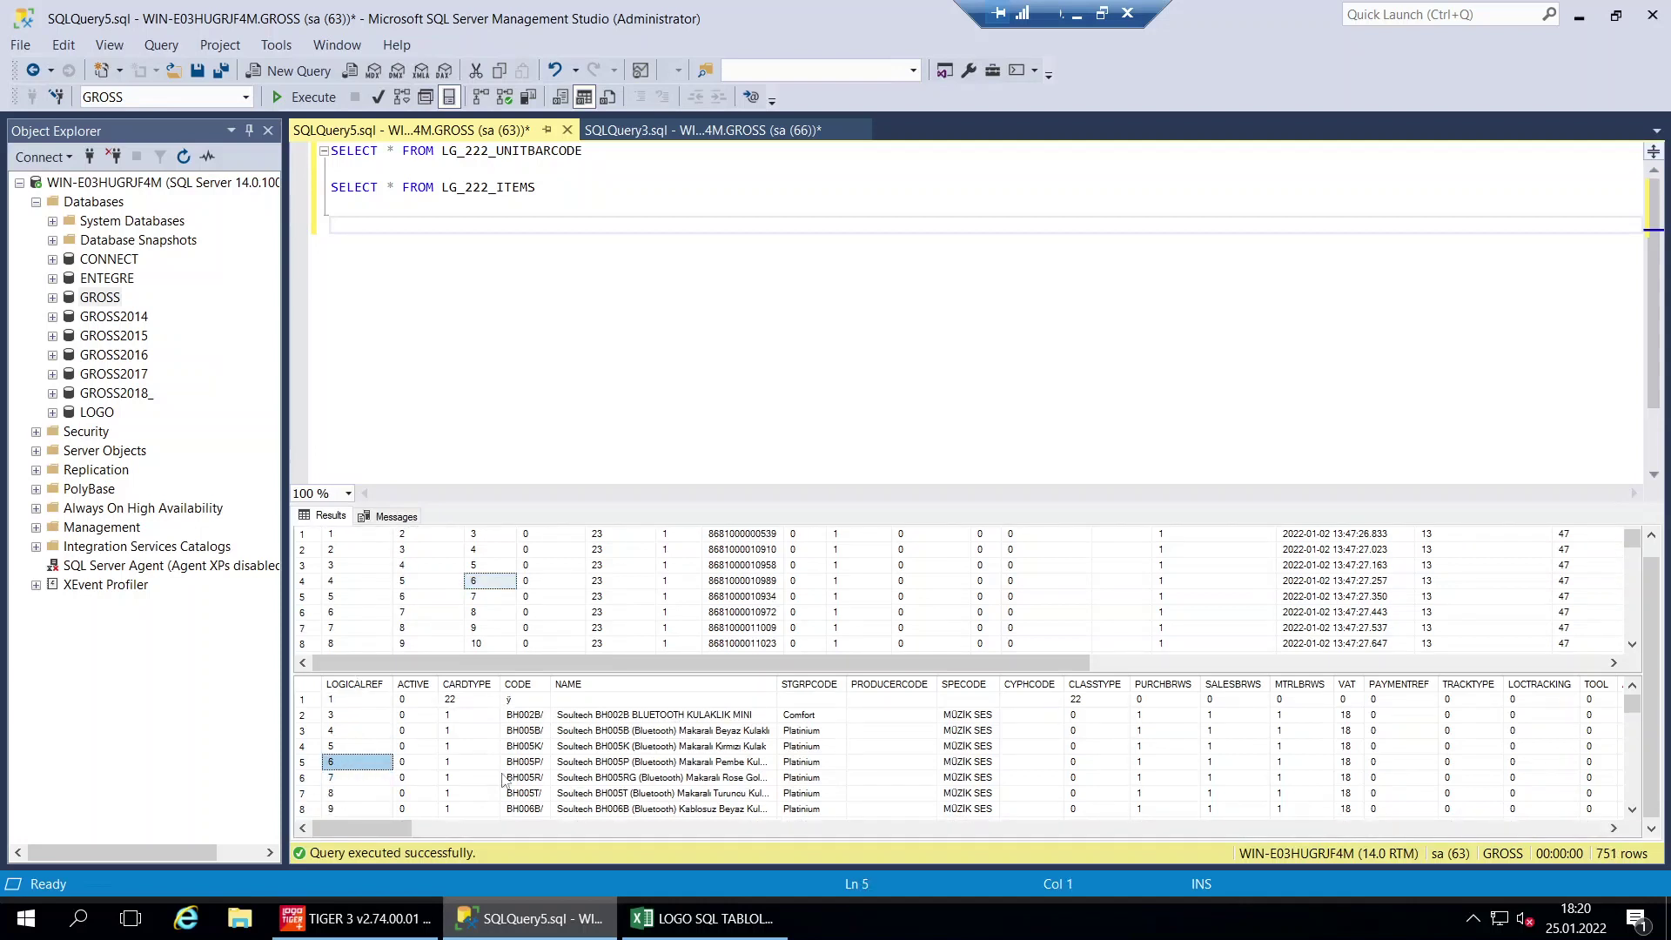
{"action": "left_click", "coordinate": [525, 763]}
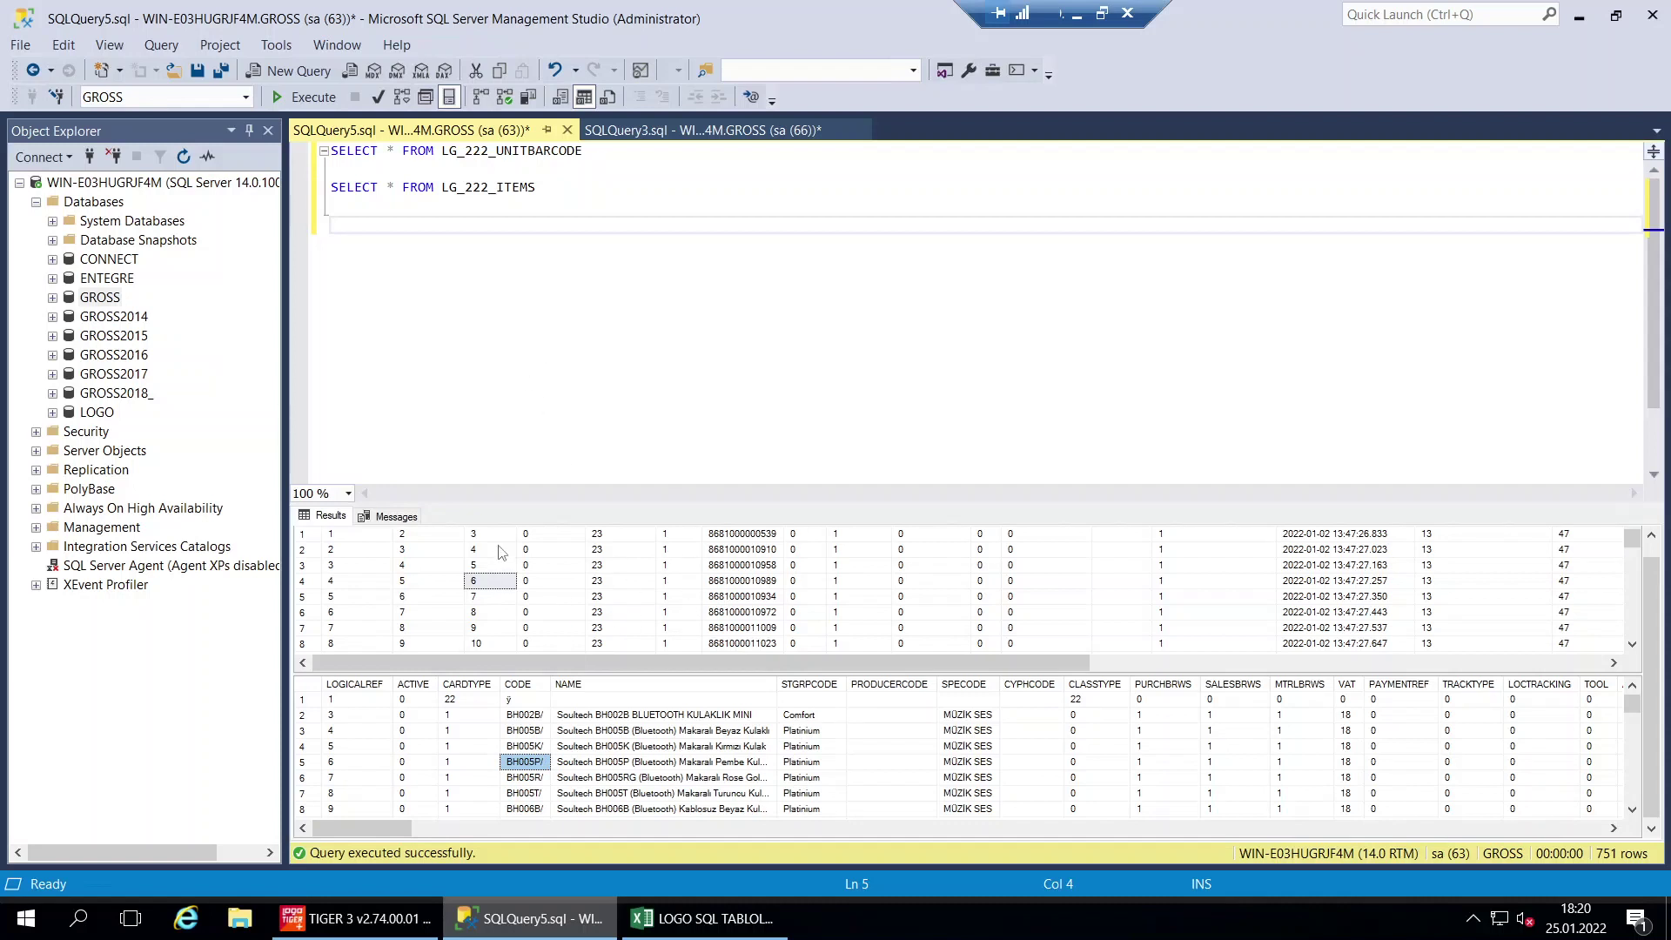
Select the barcode ITEMREF column and the items LOGICALREF column side by side
{"action": "left_click_drag", "start_coordinate": [509, 582], "coordinate": [509, 557]}
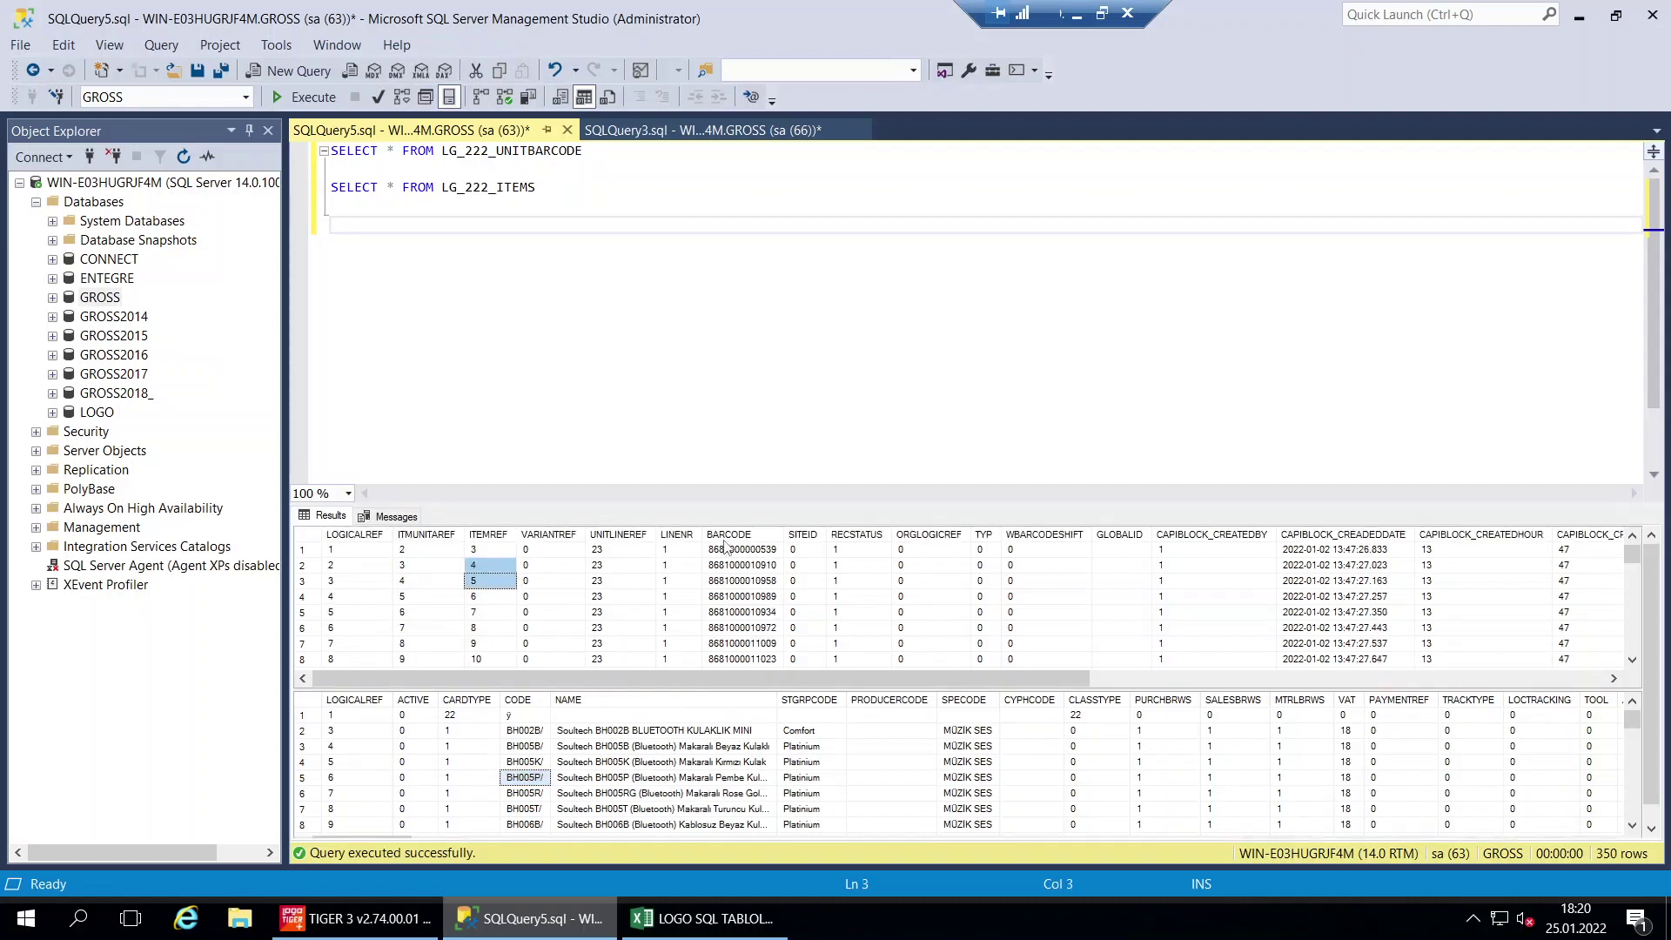
{"action": "left_click", "coordinate": [492, 535]}
{"action": "scroll", "coordinate": [356, 709], "scroll_direction": "down", "scroll_amount": 1}
{"action": "left_click", "coordinate": [354, 686]}
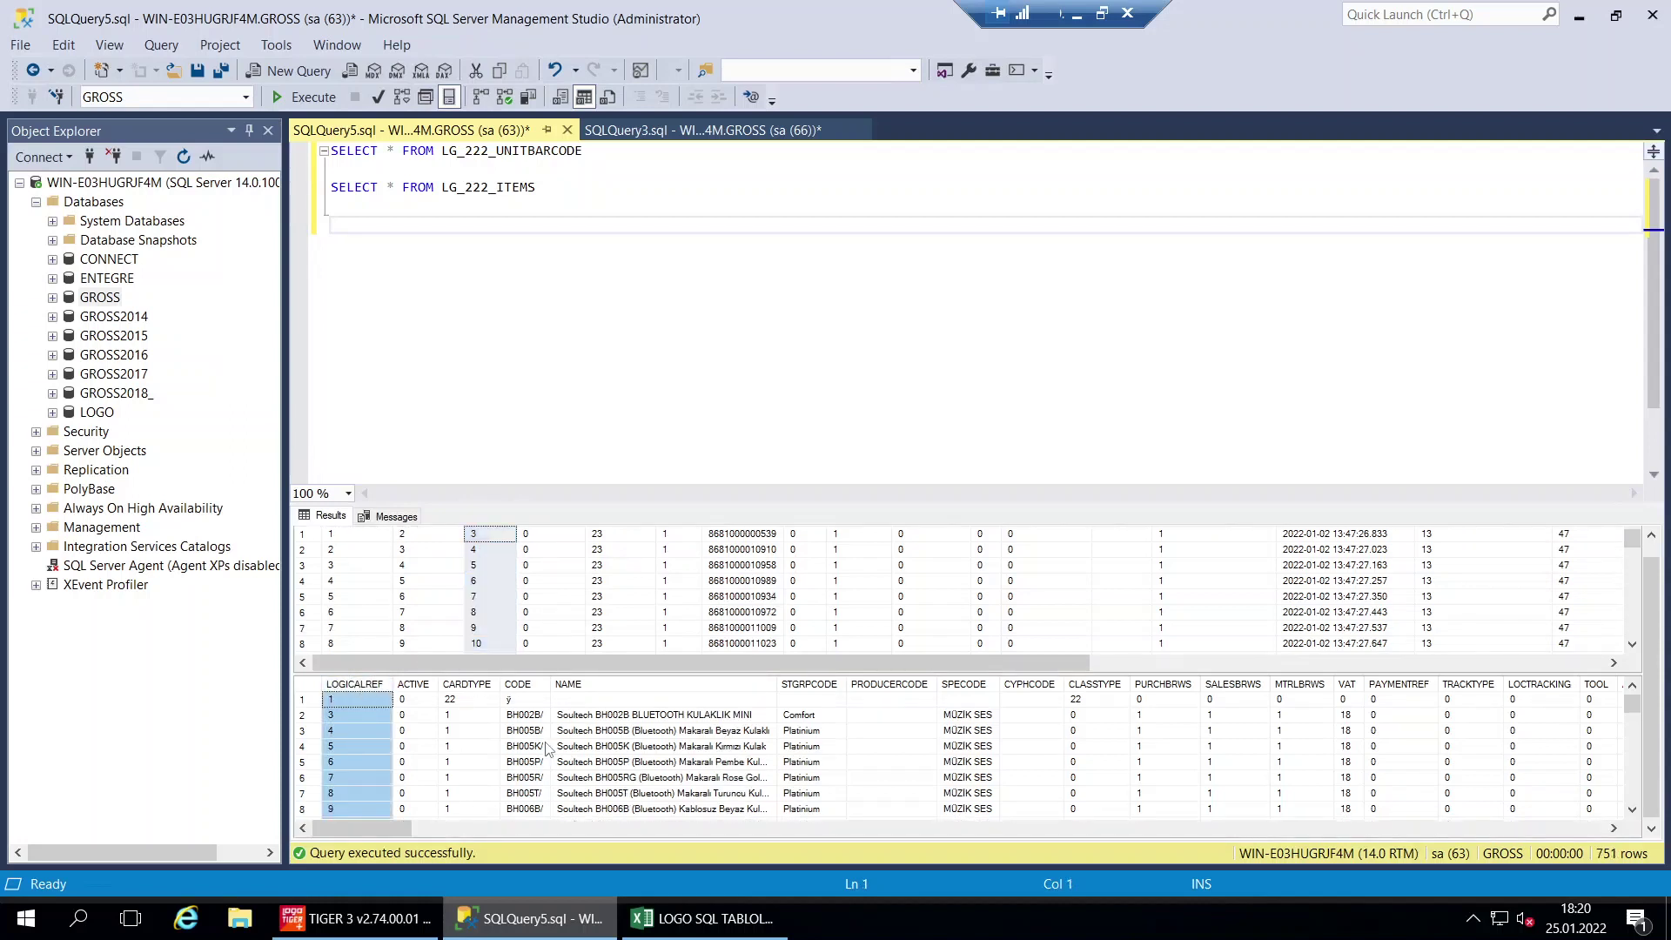
{"action": "left_click", "coordinate": [670, 911]}
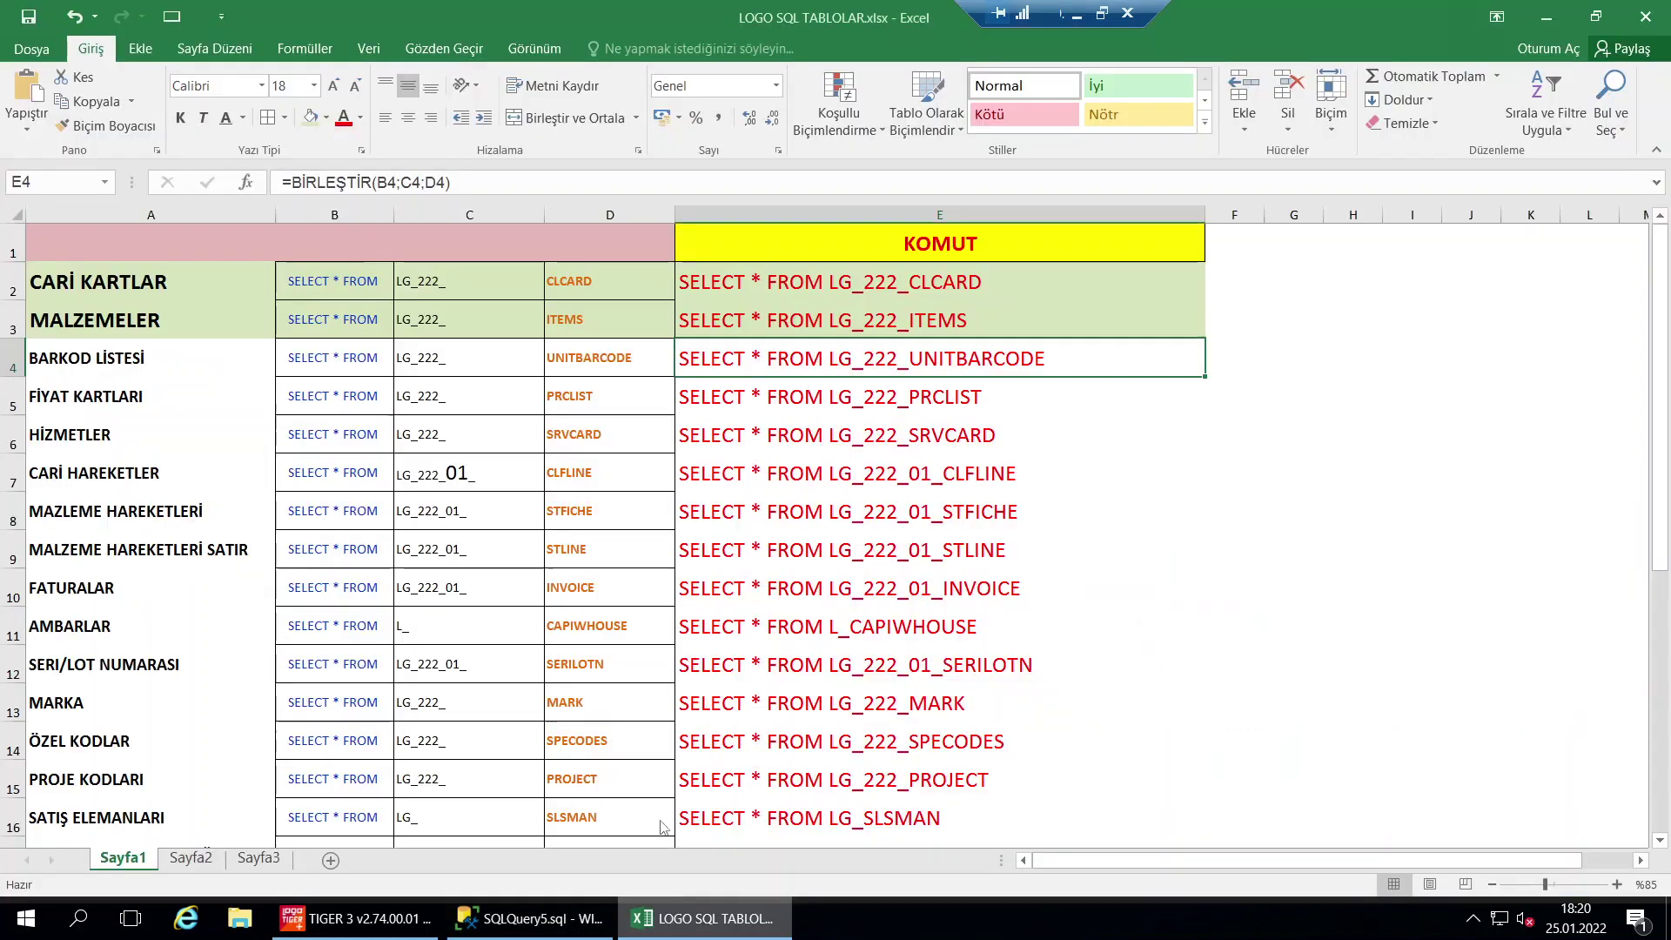
Fill the BARKOD LİSTESİ row A4:E4 green and copy the LG_222_PRCLIST command in E5
{"action": "left_click_drag", "start_coordinate": [113, 358], "coordinate": [725, 351]}
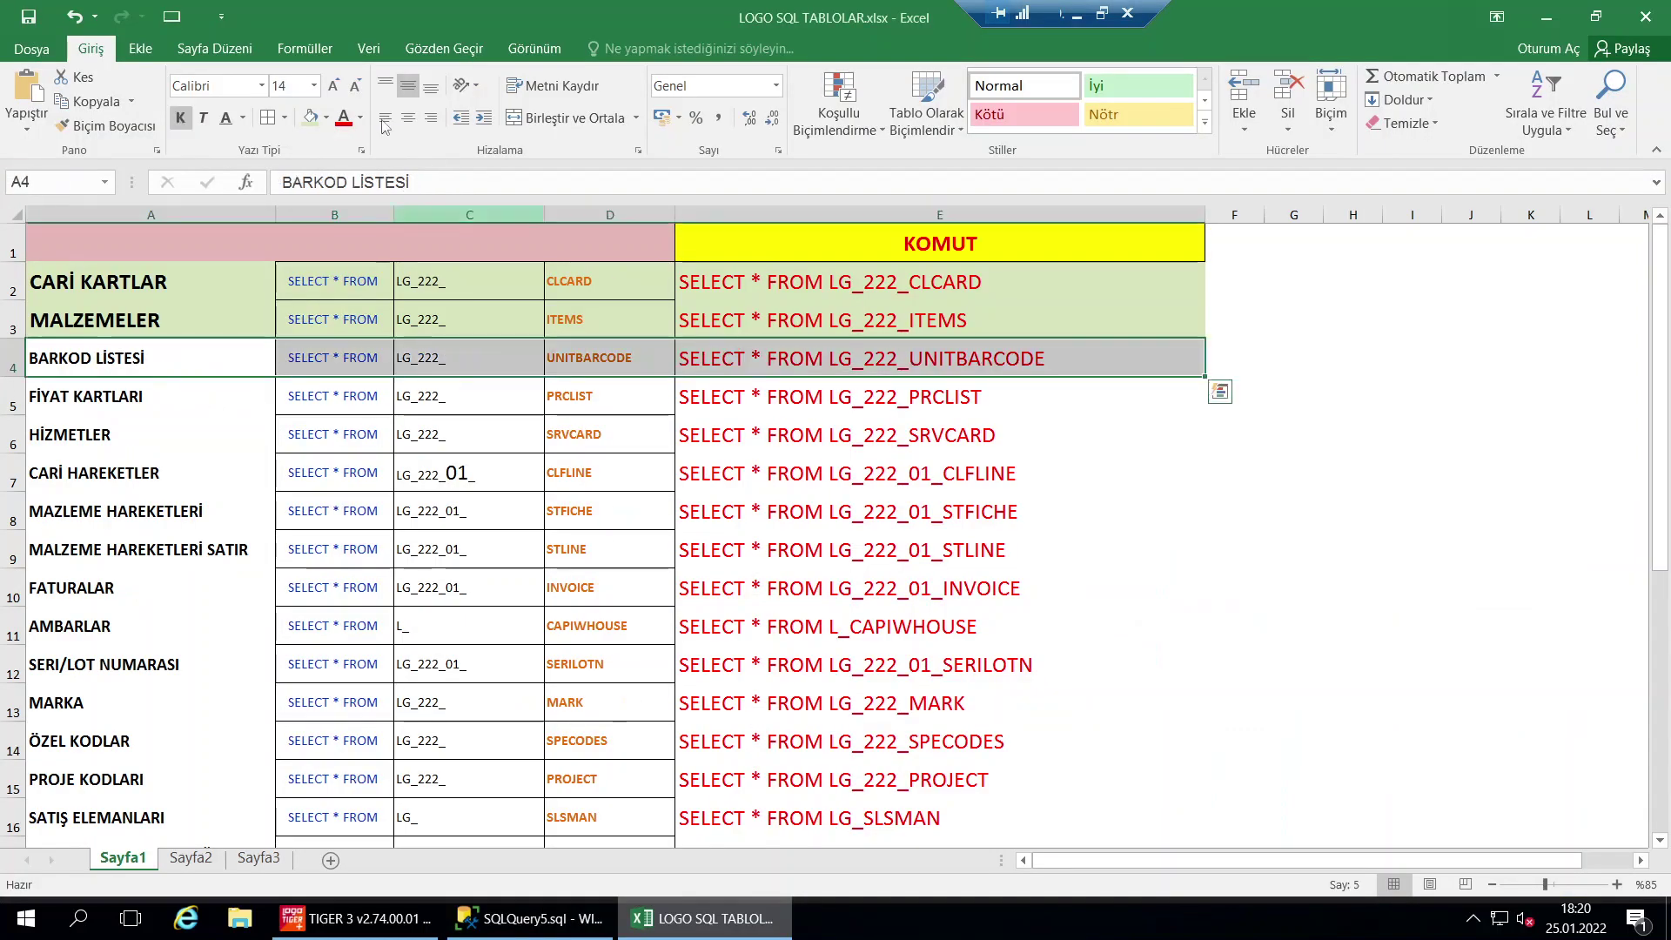
{"action": "left_click", "coordinate": [310, 117]}
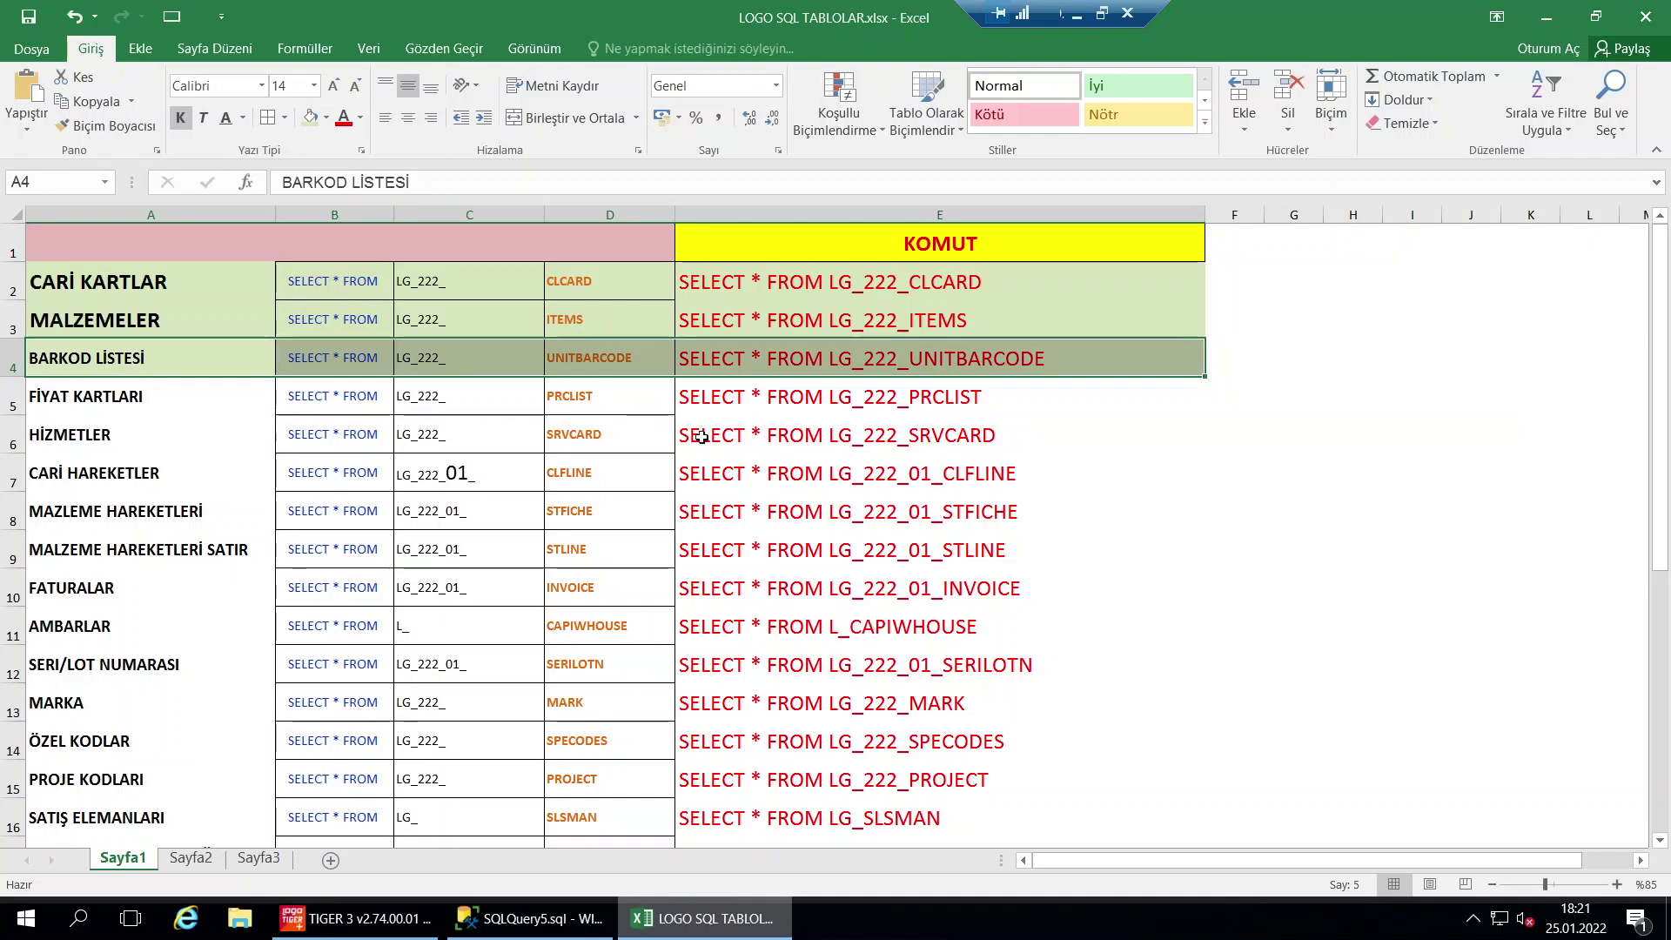
{"action": "left_click", "coordinate": [742, 403]}
{"action": "key", "text": "ctrl+c"}
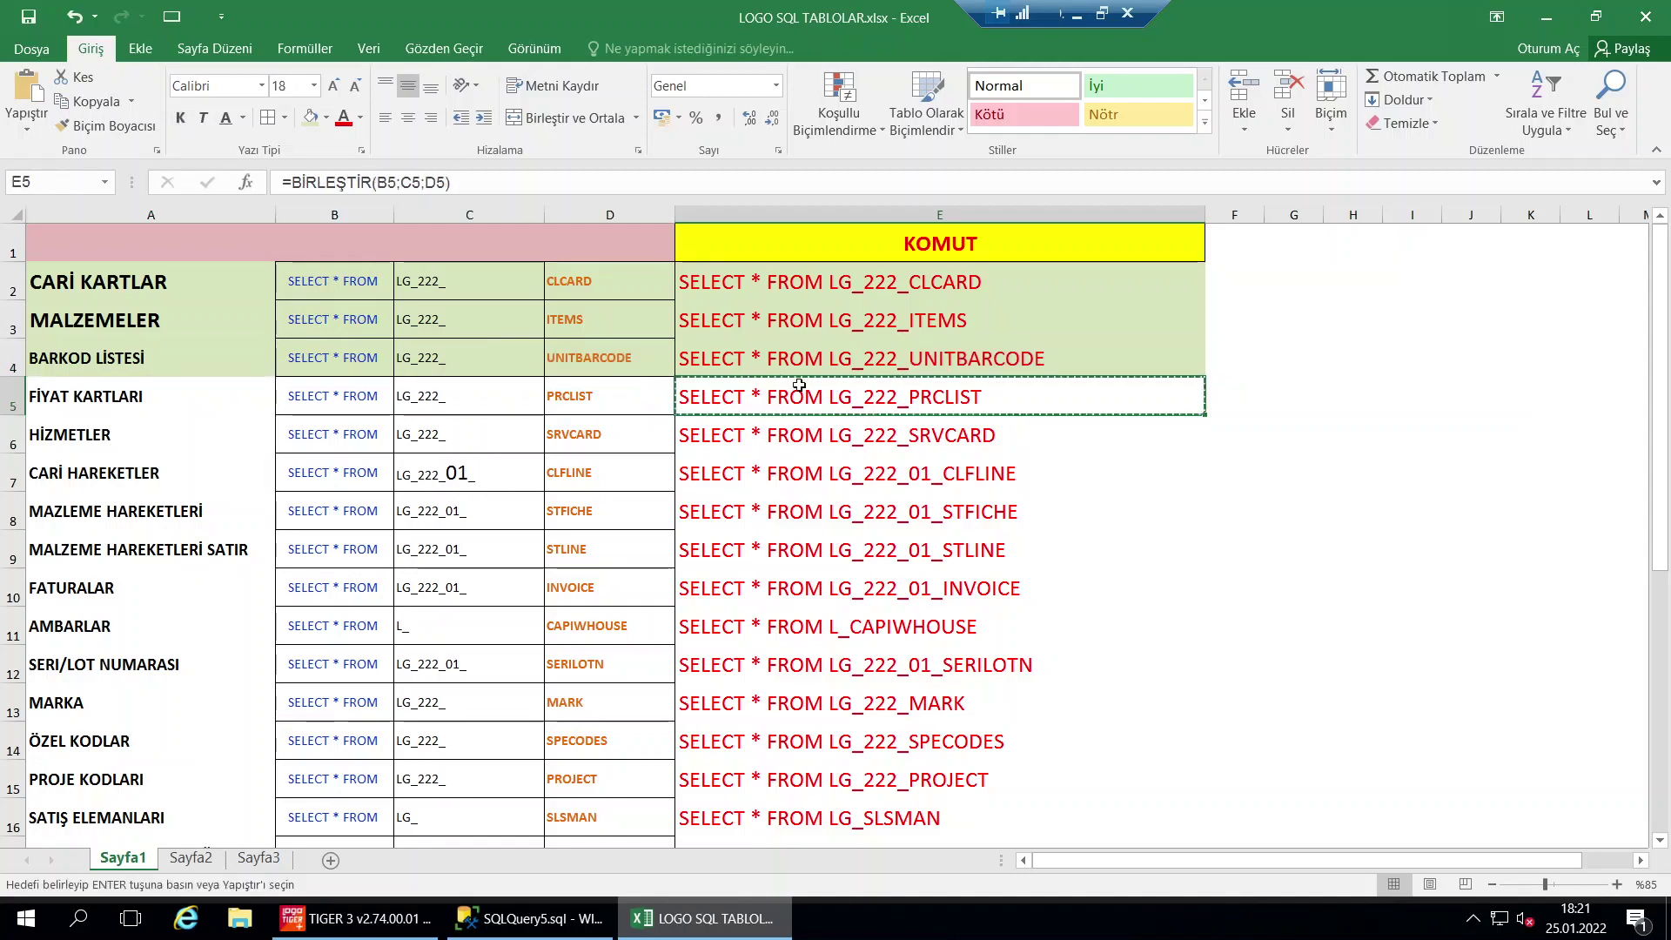
{"action": "left_click", "coordinate": [531, 918]}
Replace the editor text with SELECT * FROM LG_222_PRCLIST and run it
{"action": "left_click", "coordinate": [522, 272]}
{"action": "key", "text": "ctrl+a"}
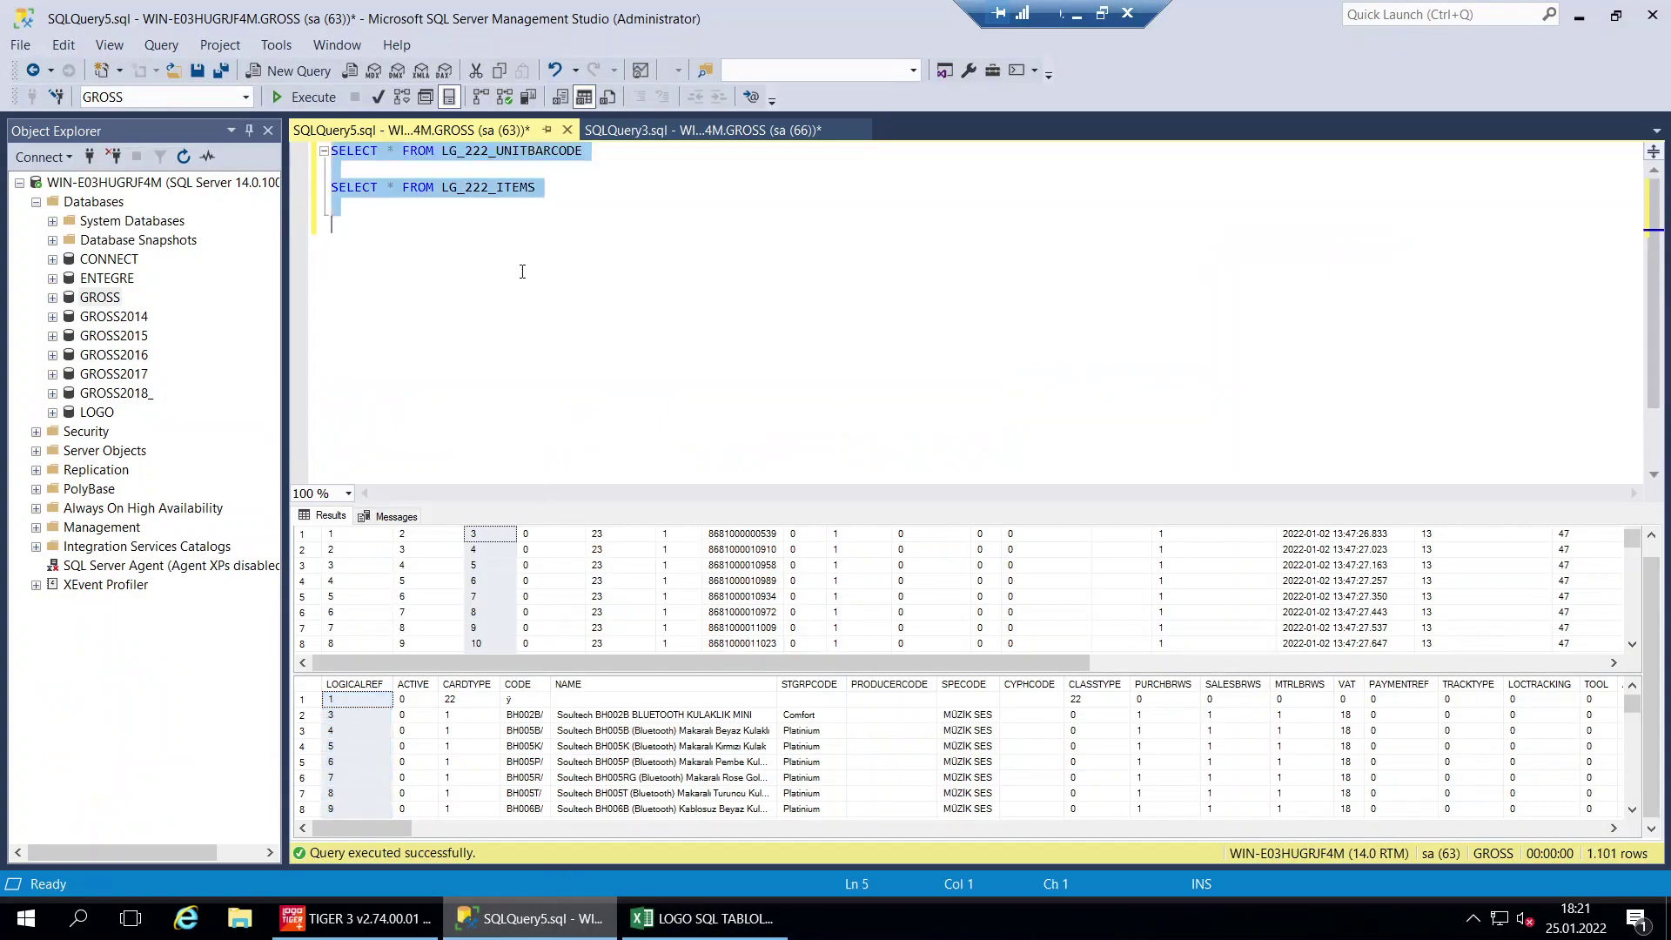
{"action": "key", "text": "ctrl+v"}
{"action": "left_click", "coordinate": [303, 100]}
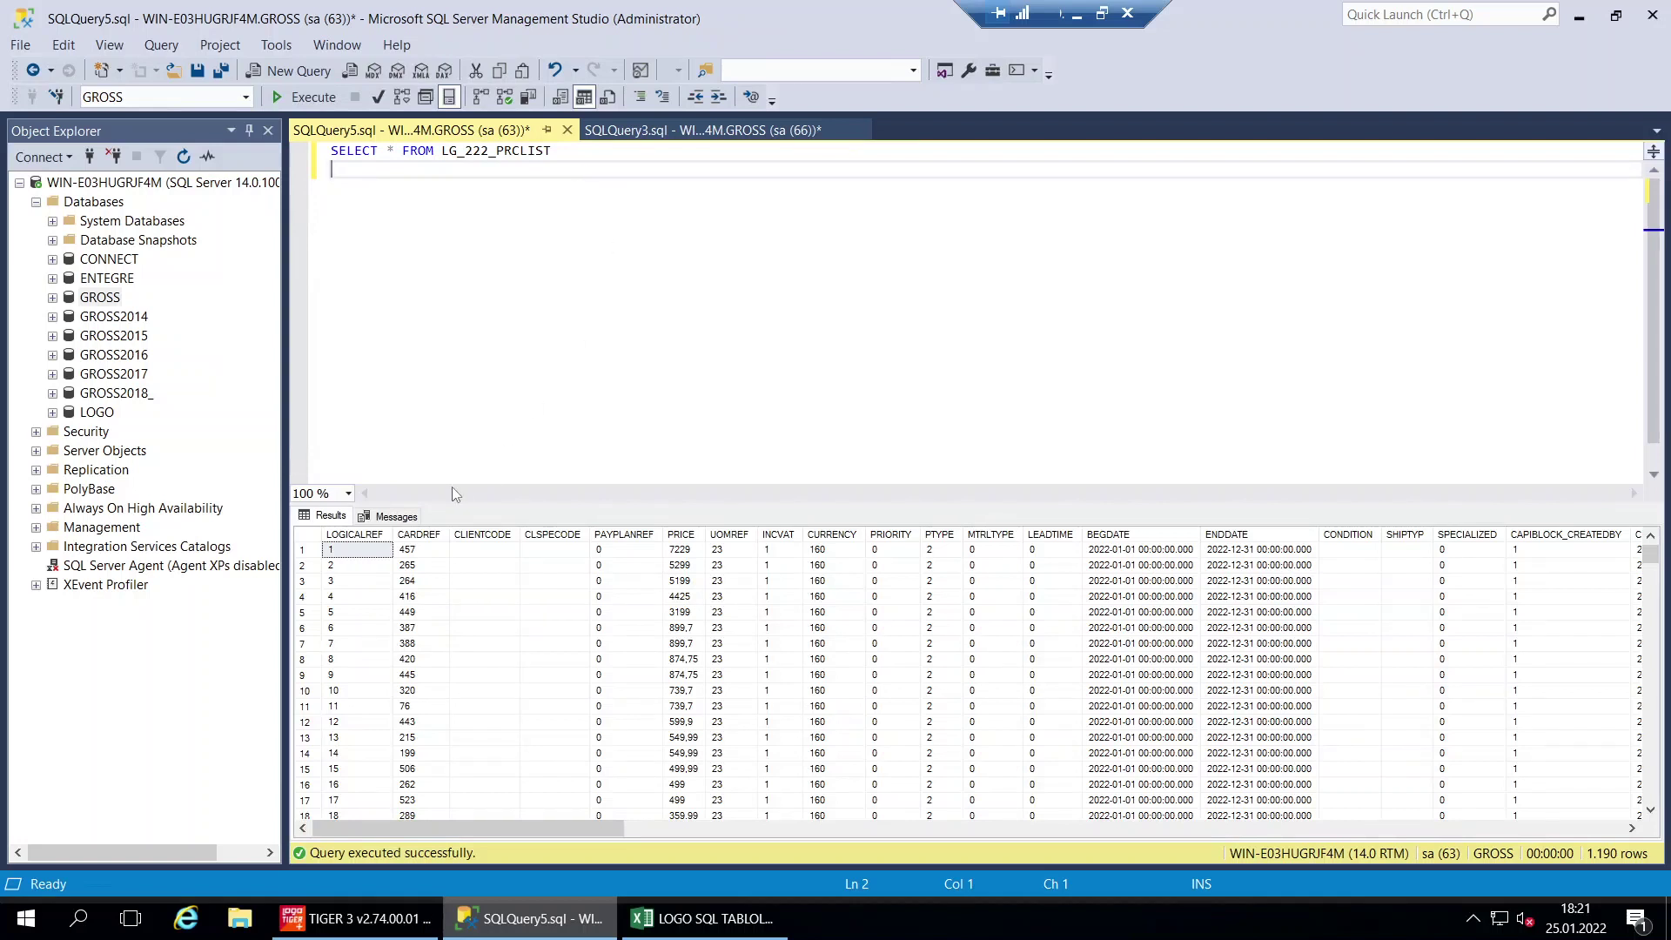
Review the PRICE, CURRENCY, INCVAT, CARDREF and PTYPE columns, then select Excel row A5:E5
{"action": "left_click", "coordinate": [680, 567]}
{"action": "left_click", "coordinate": [683, 538]}
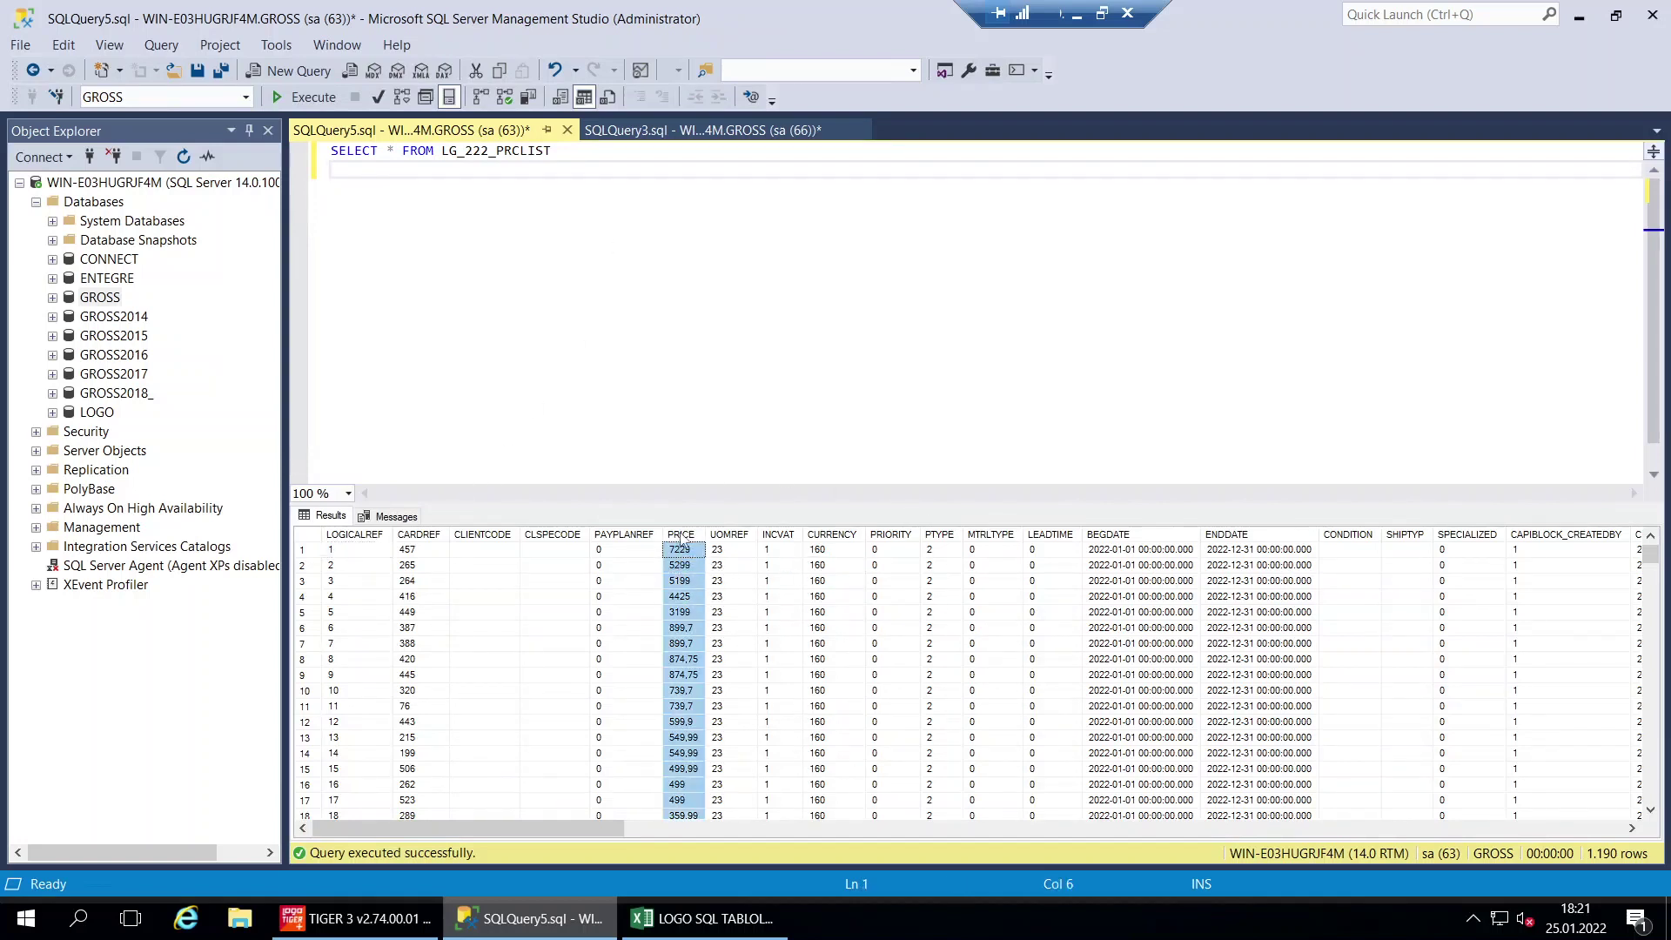
{"action": "left_click", "coordinate": [834, 536]}
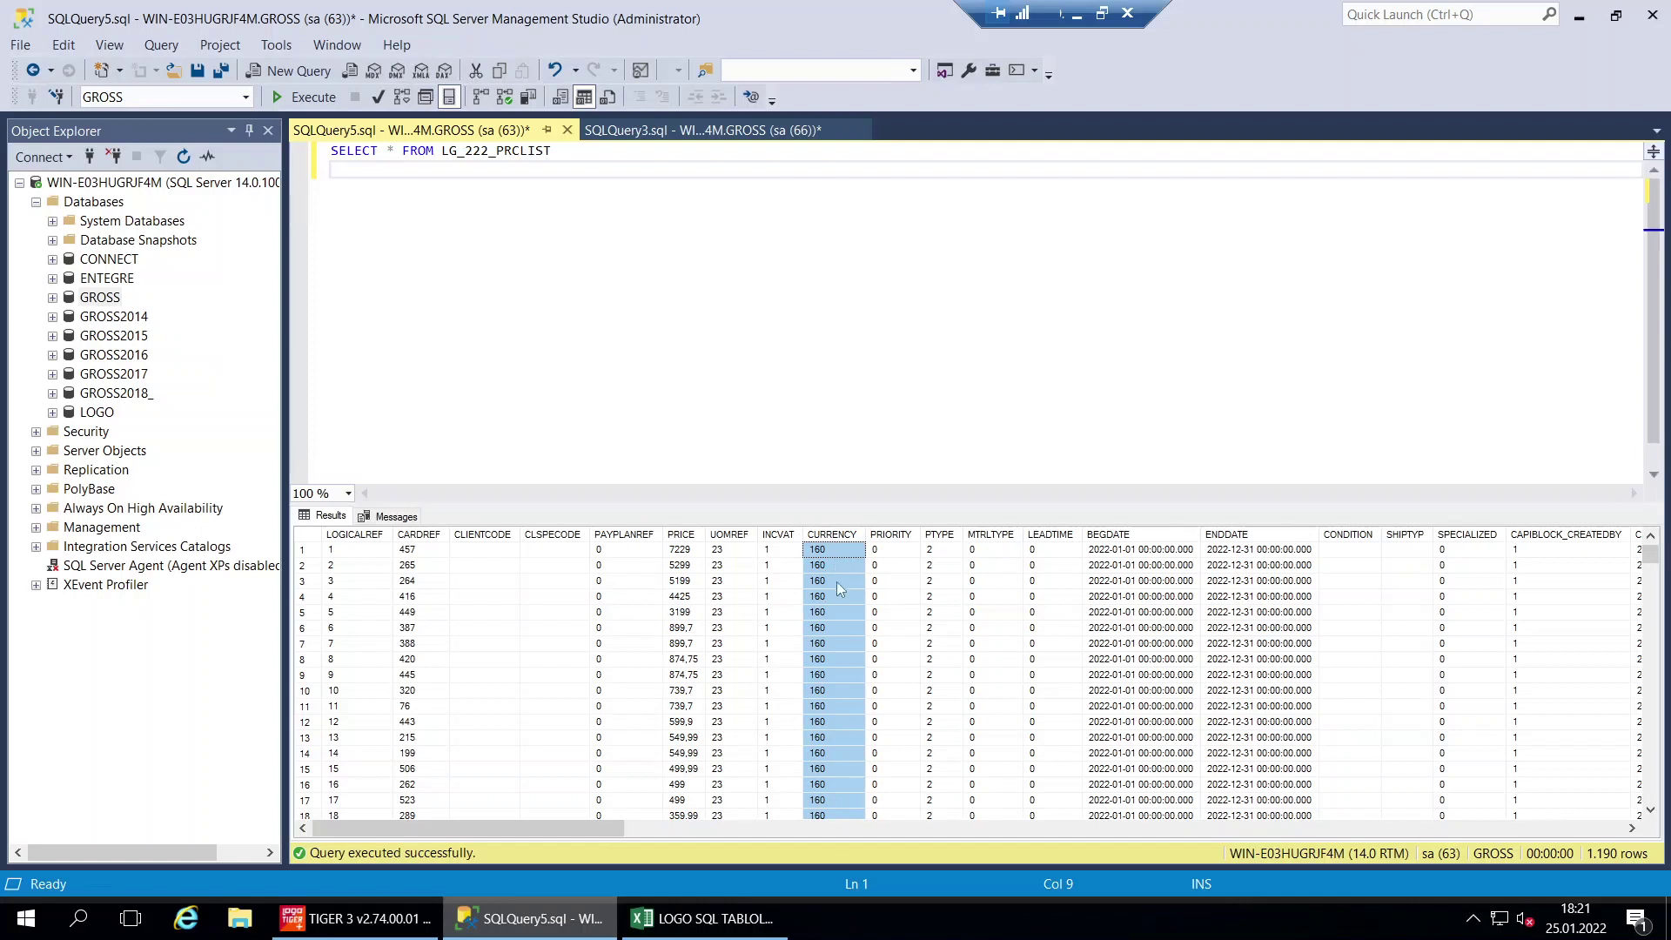
{"action": "left_click", "coordinate": [782, 536]}
{"action": "left_click", "coordinate": [684, 535]}
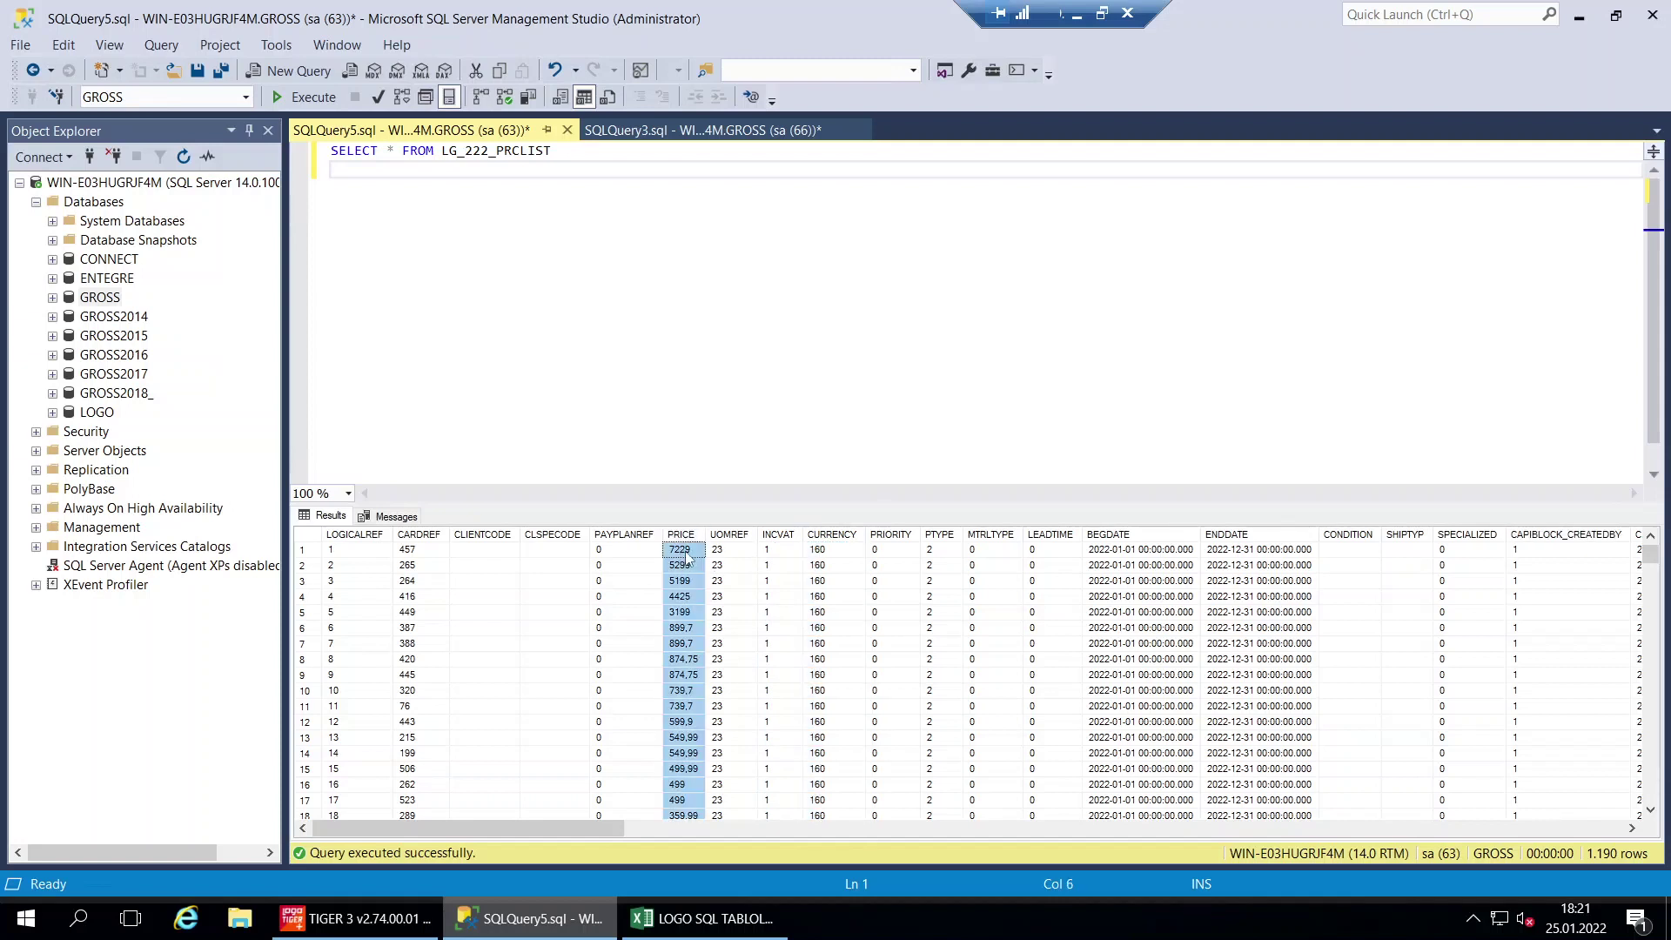
{"action": "left_click", "coordinate": [425, 534]}
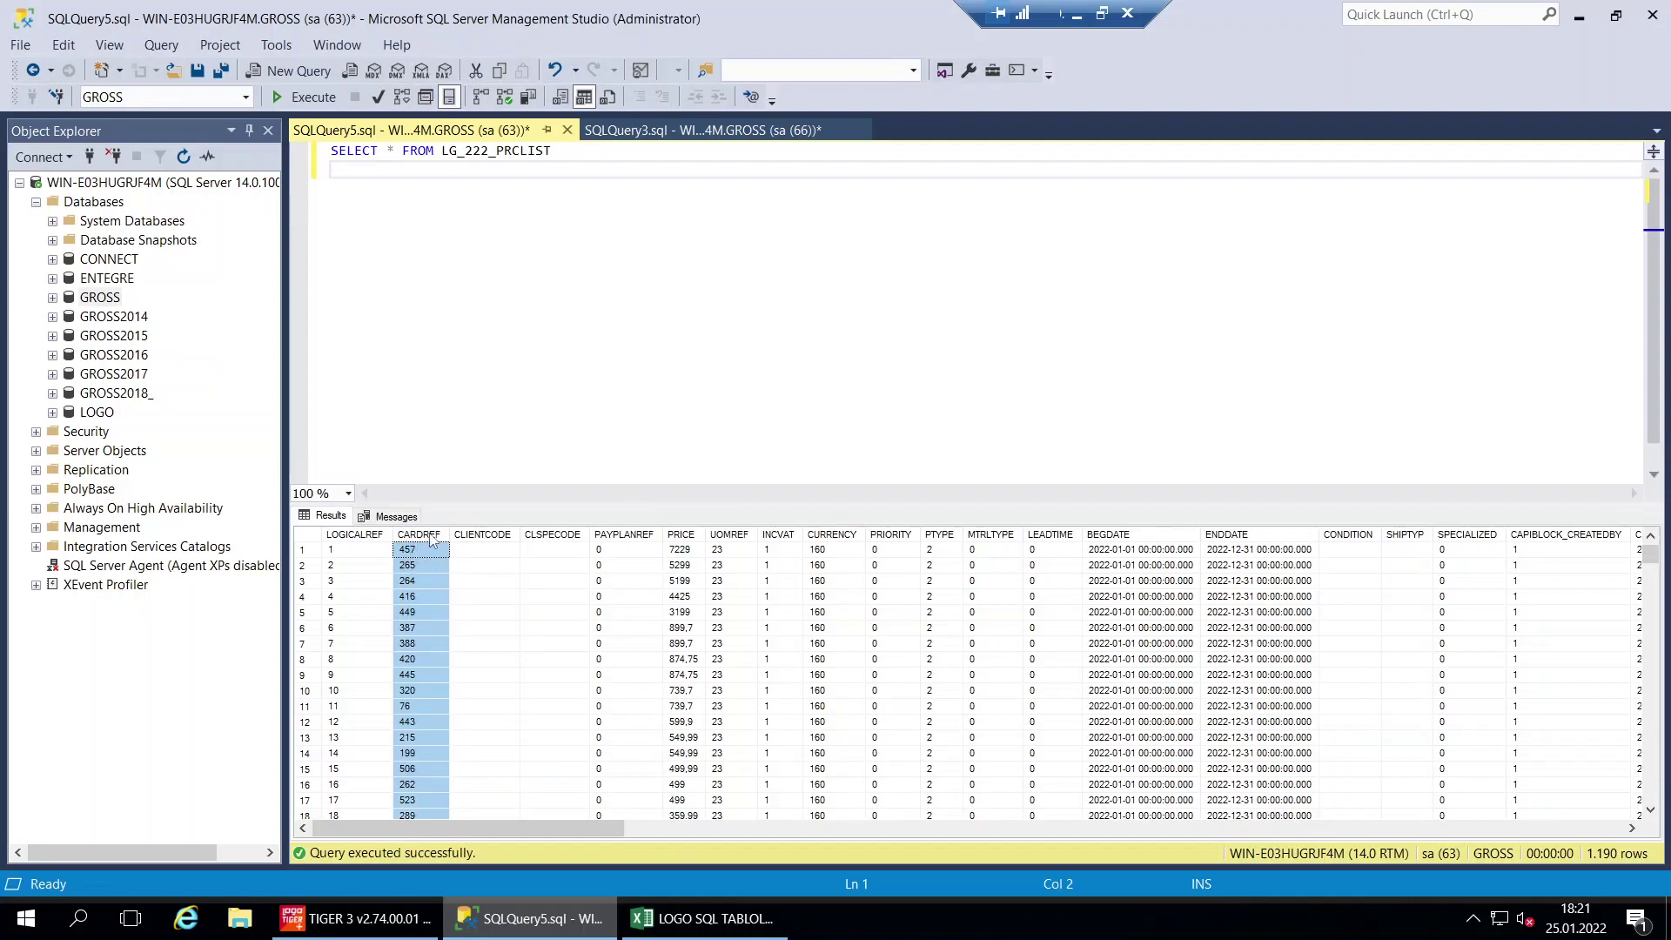
{"action": "left_click_drag", "start_coordinate": [441, 540], "coordinate": [654, 425]}
{"action": "left_click", "coordinate": [948, 537]}
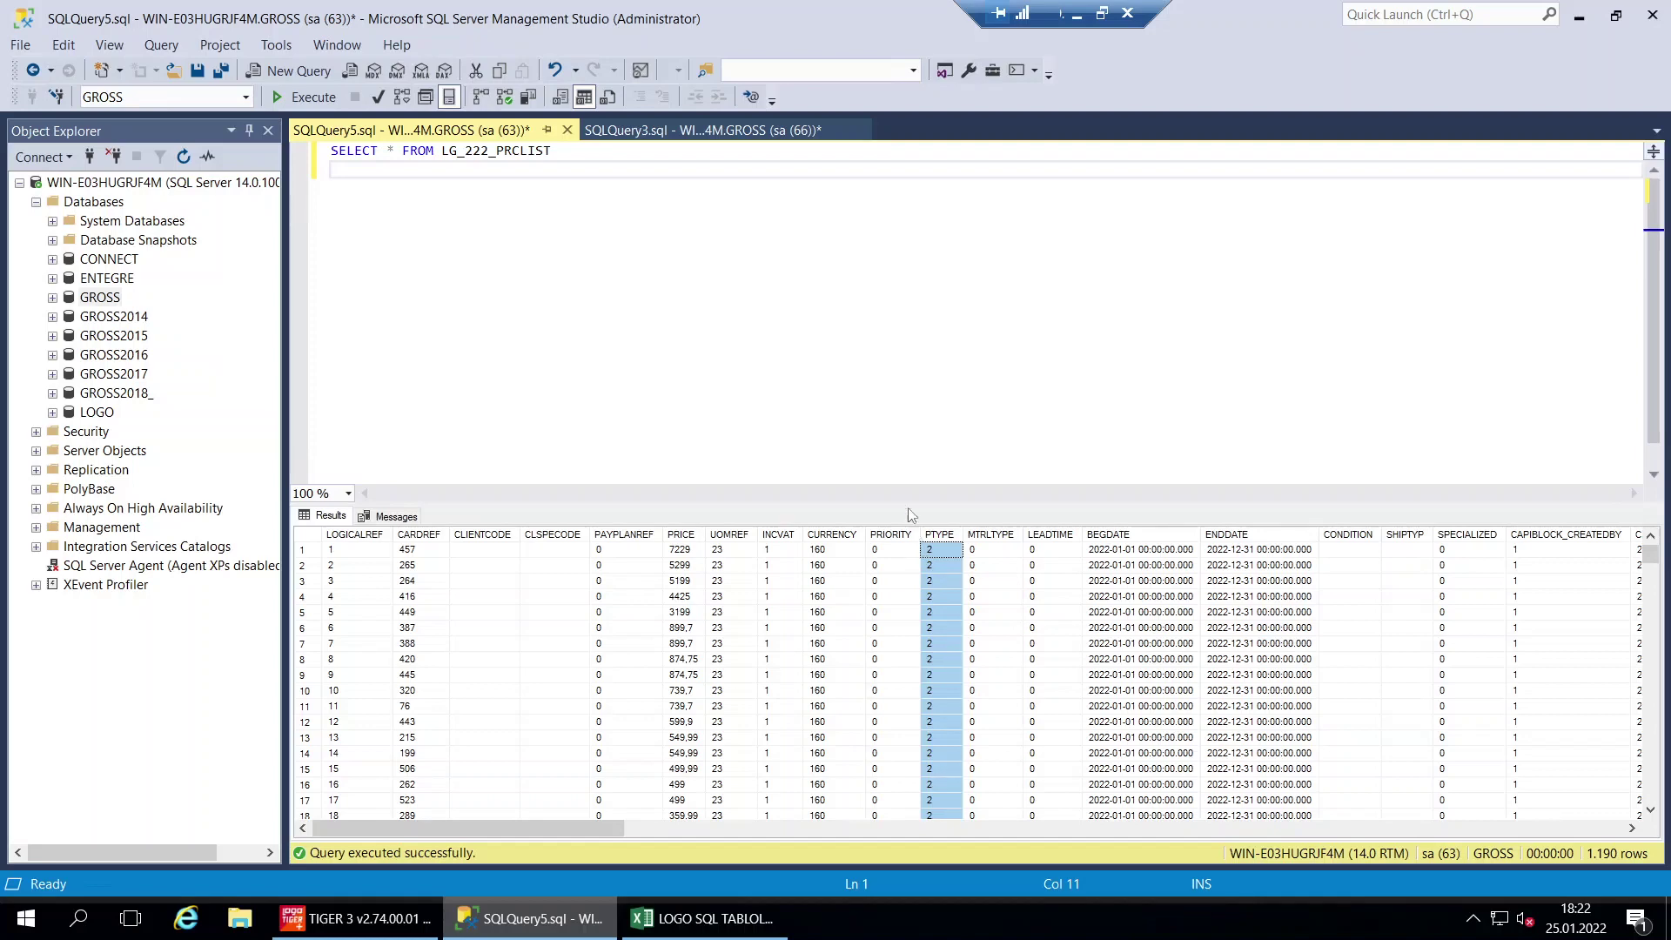
{"action": "left_click", "coordinate": [705, 918]}
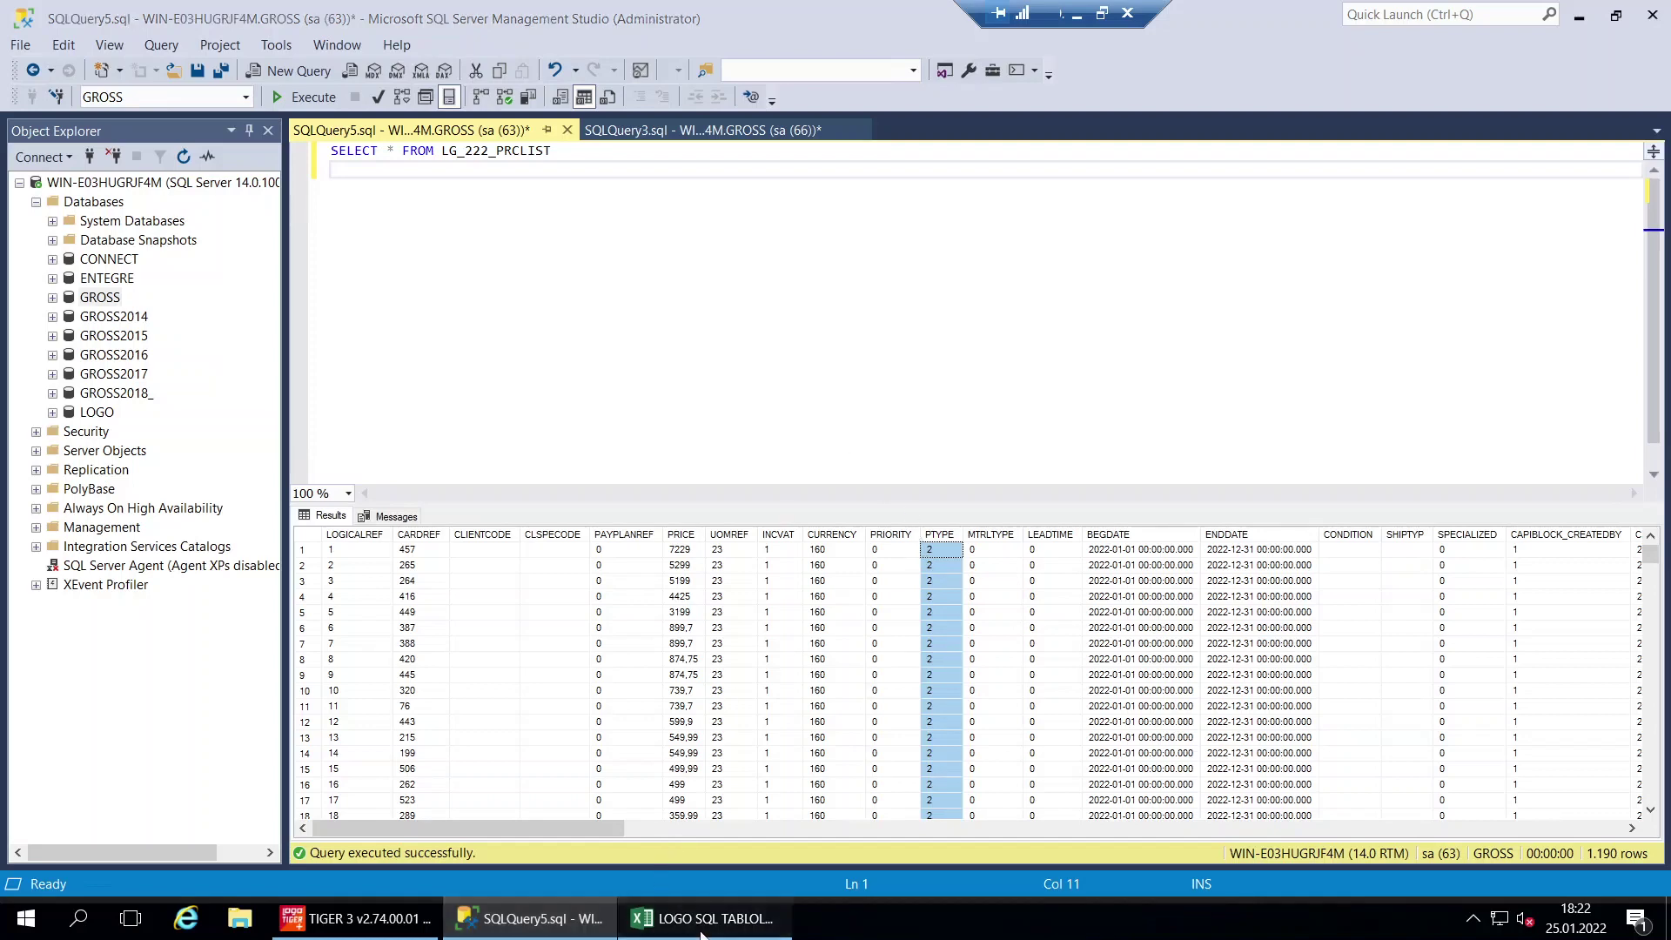
{"action": "left_click_drag", "start_coordinate": [788, 396], "coordinate": [194, 403]}
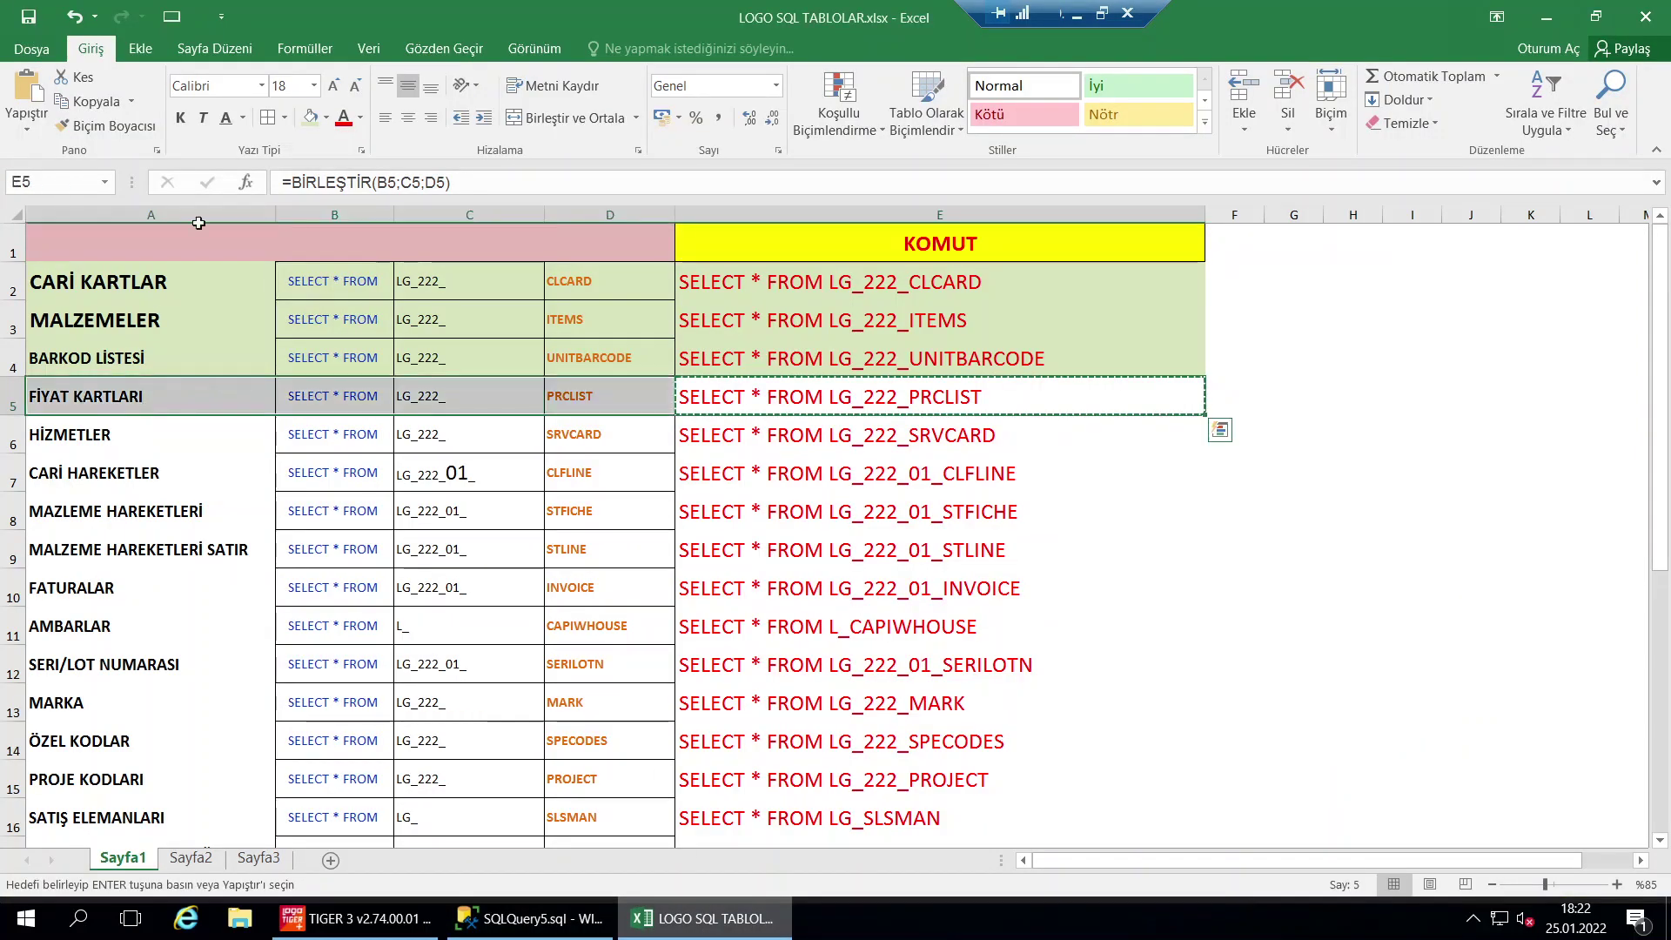
Fill the FİYAT KARTLARI row green and enlarge the HİZMETLER label in A6 to 18
{"action": "left_click", "coordinate": [309, 117]}
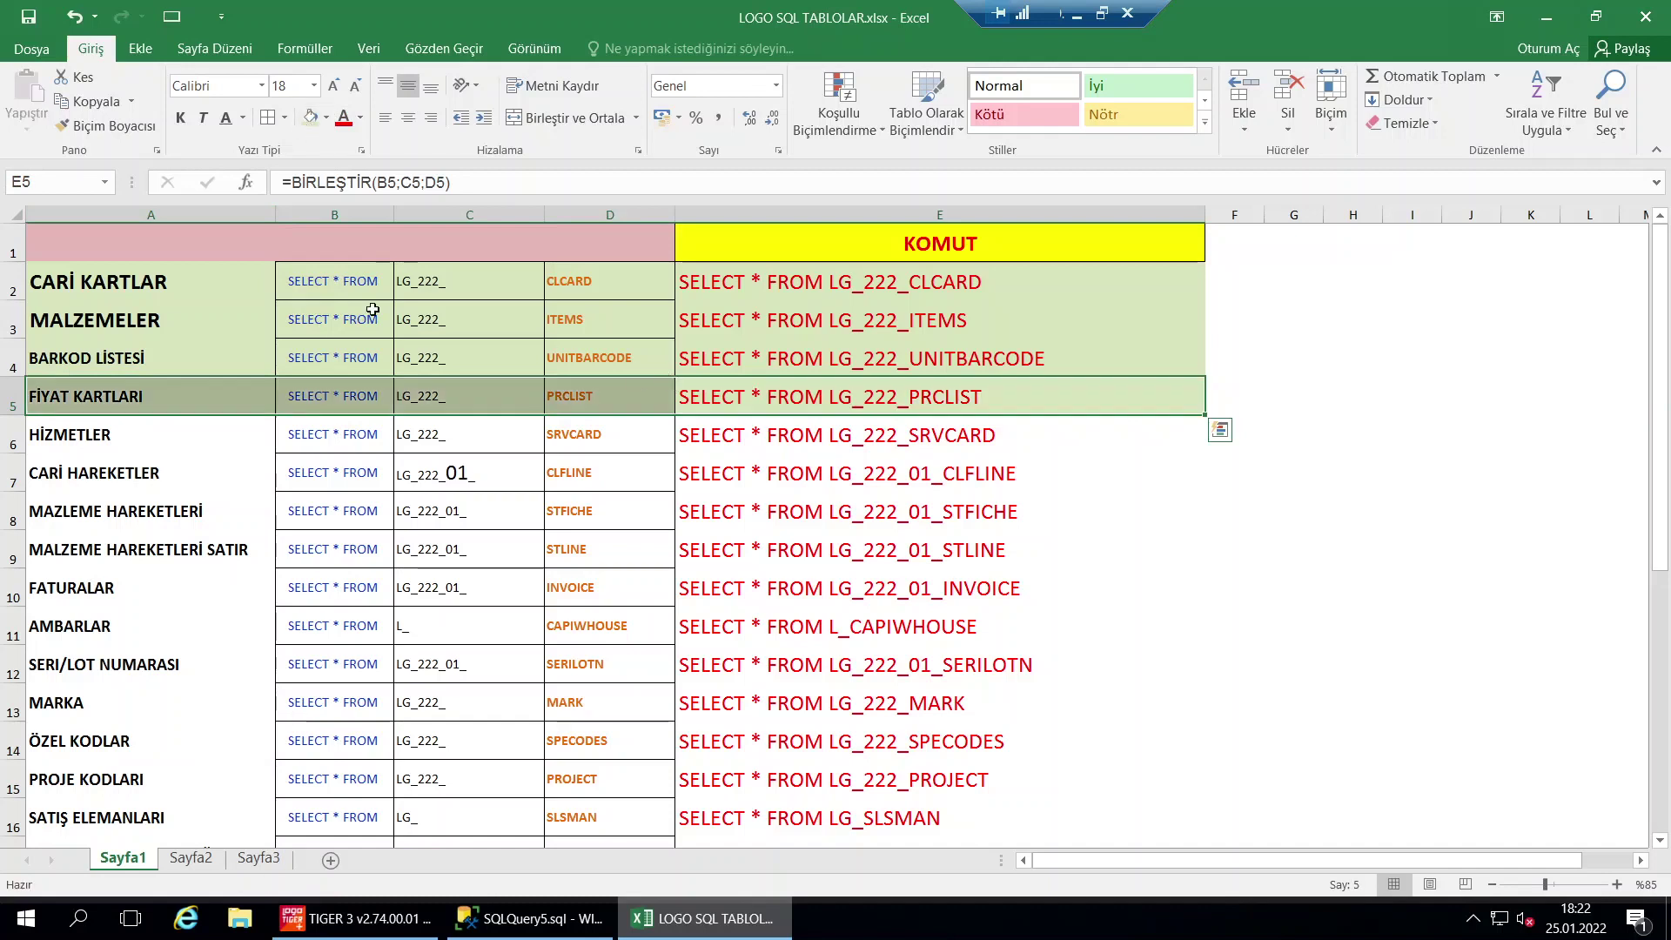
{"action": "left_click", "coordinate": [150, 324]}
{"action": "left_click", "coordinate": [96, 433]}
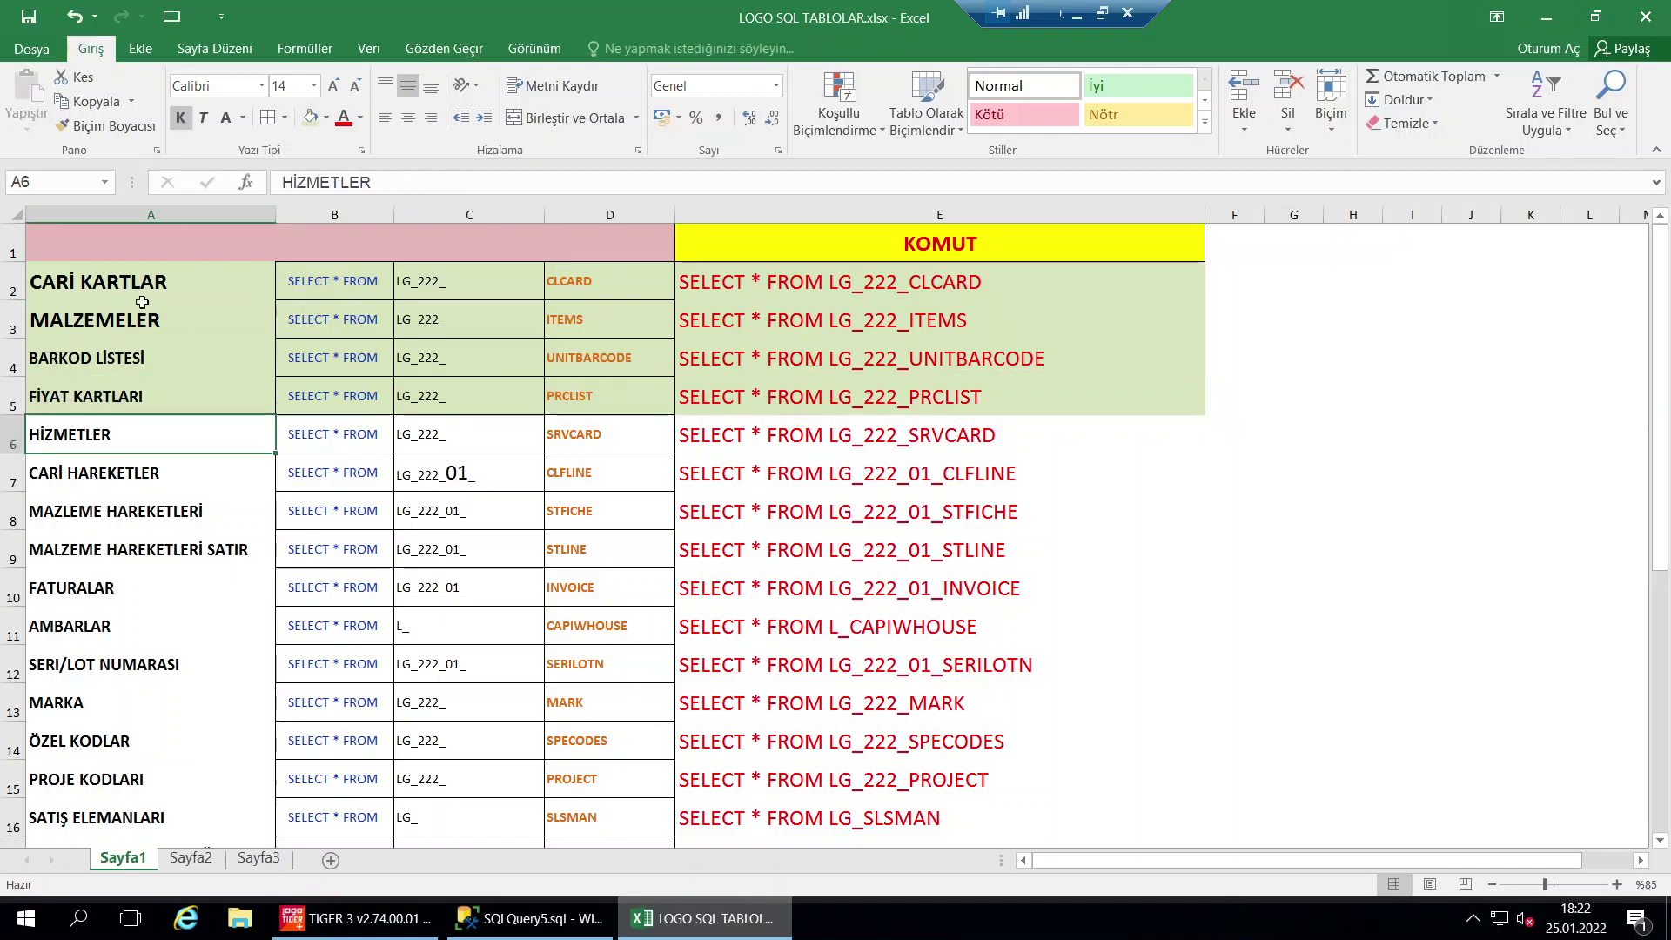
{"action": "left_click", "coordinate": [332, 87]}
{"action": "left_click", "coordinate": [331, 87]}
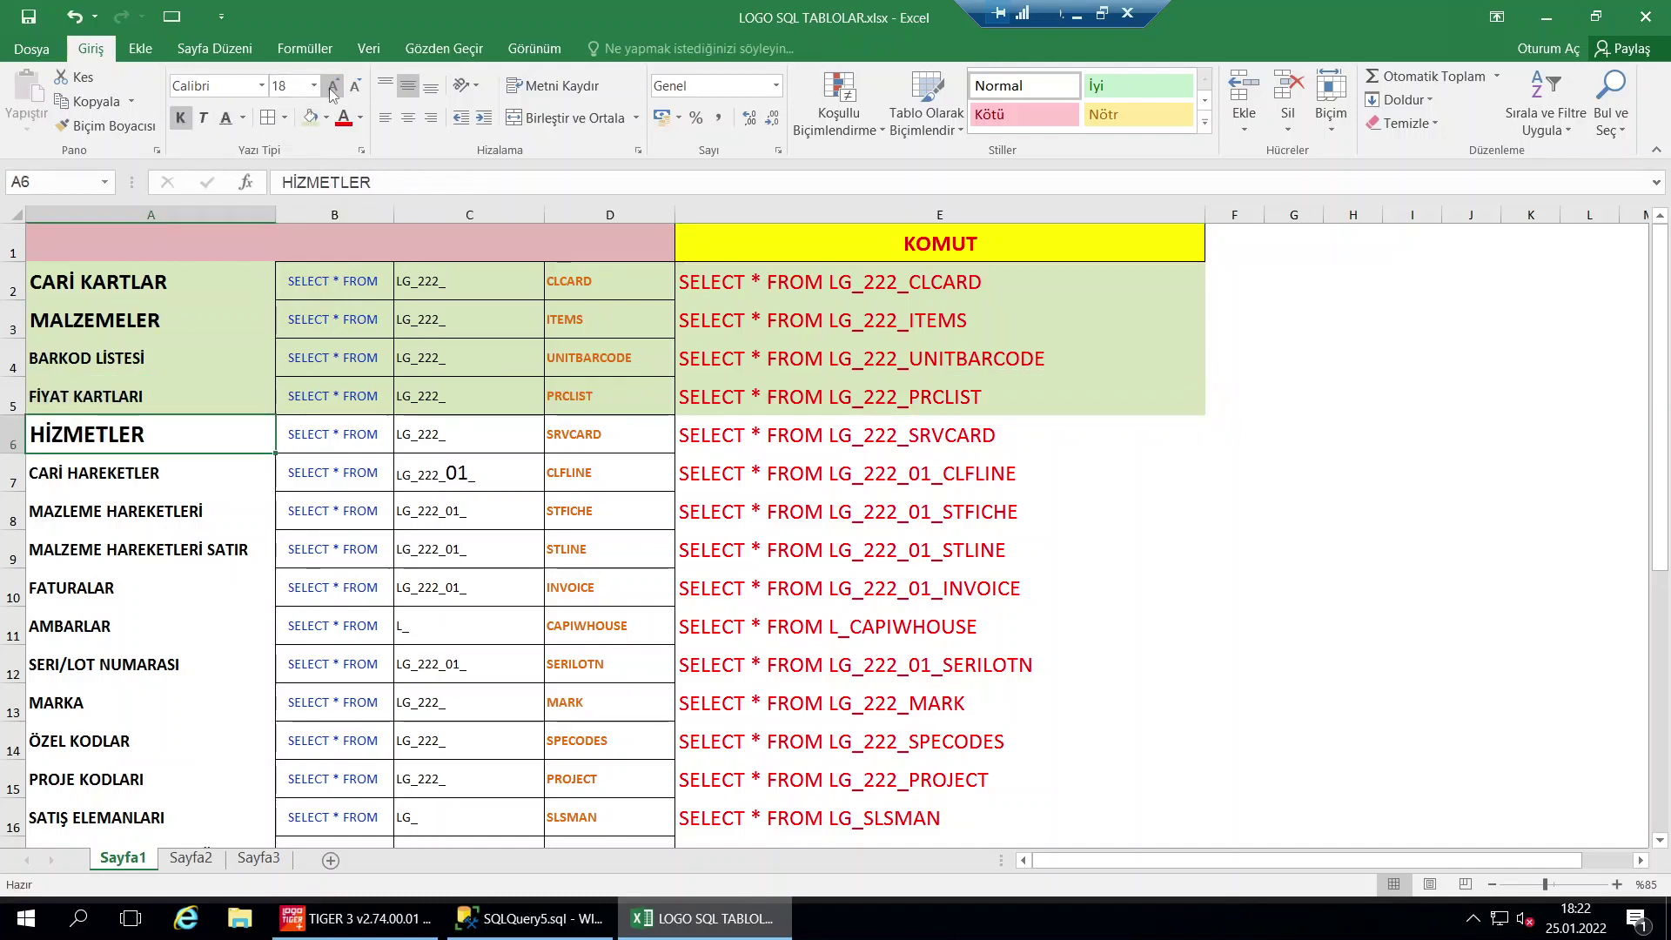
Copy the LG_222_SRVCARD command from E6 and return to Management Studio
{"action": "left_click", "coordinate": [799, 438]}
{"action": "key", "text": "ctrl+c"}
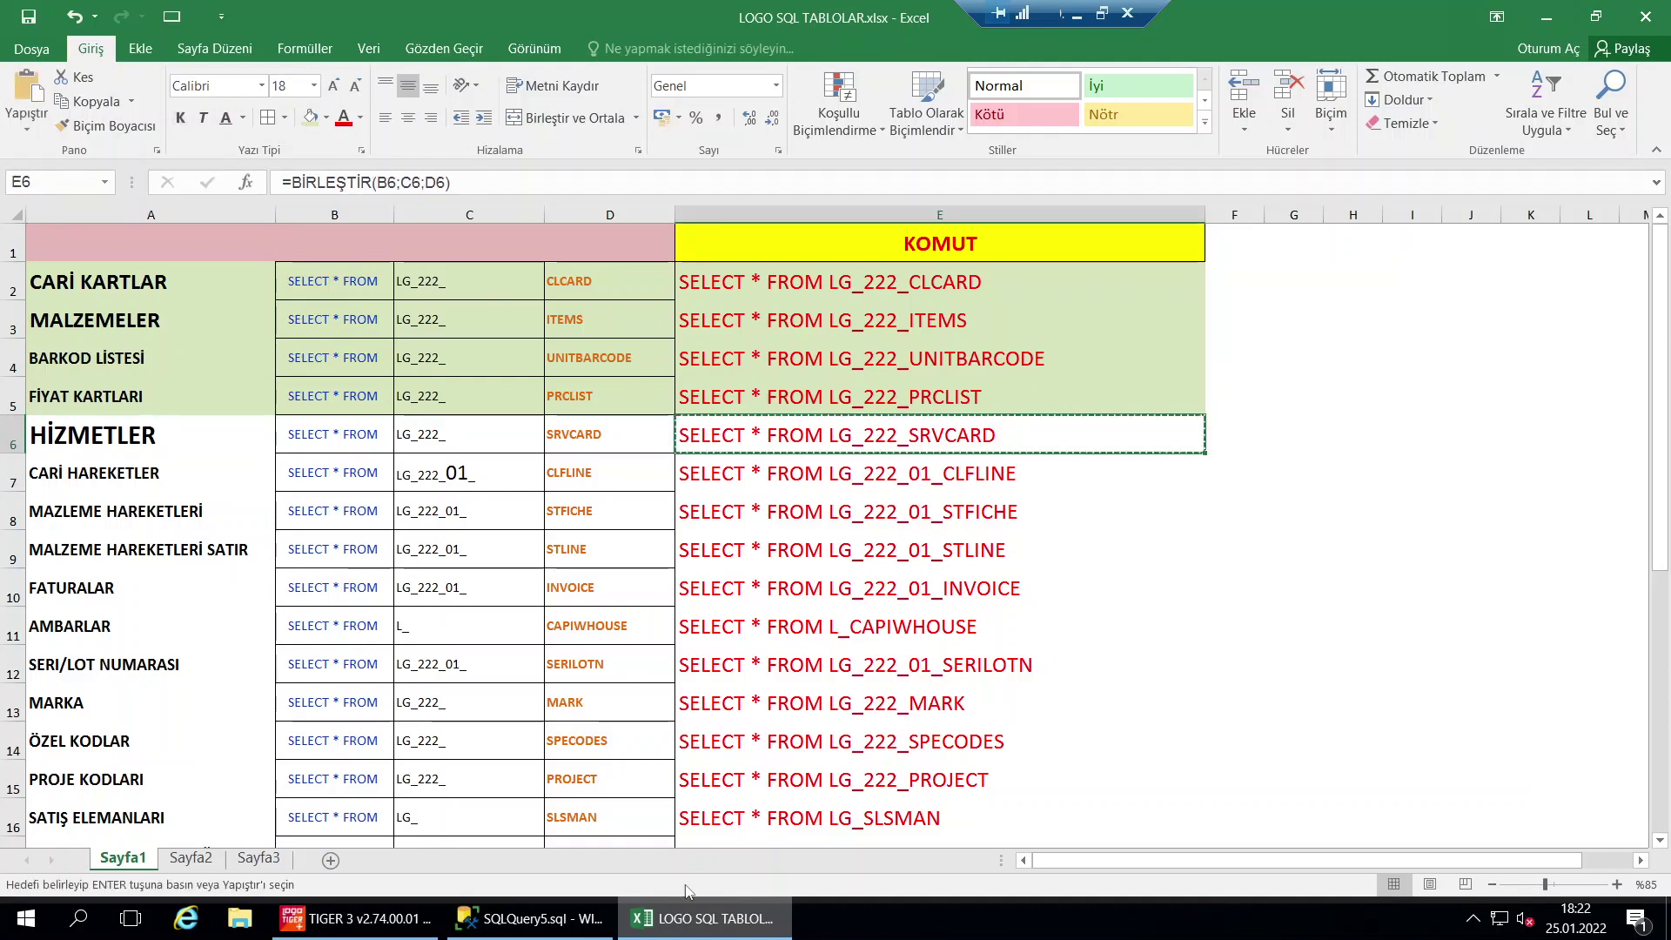
{"action": "left_click", "coordinate": [557, 921]}
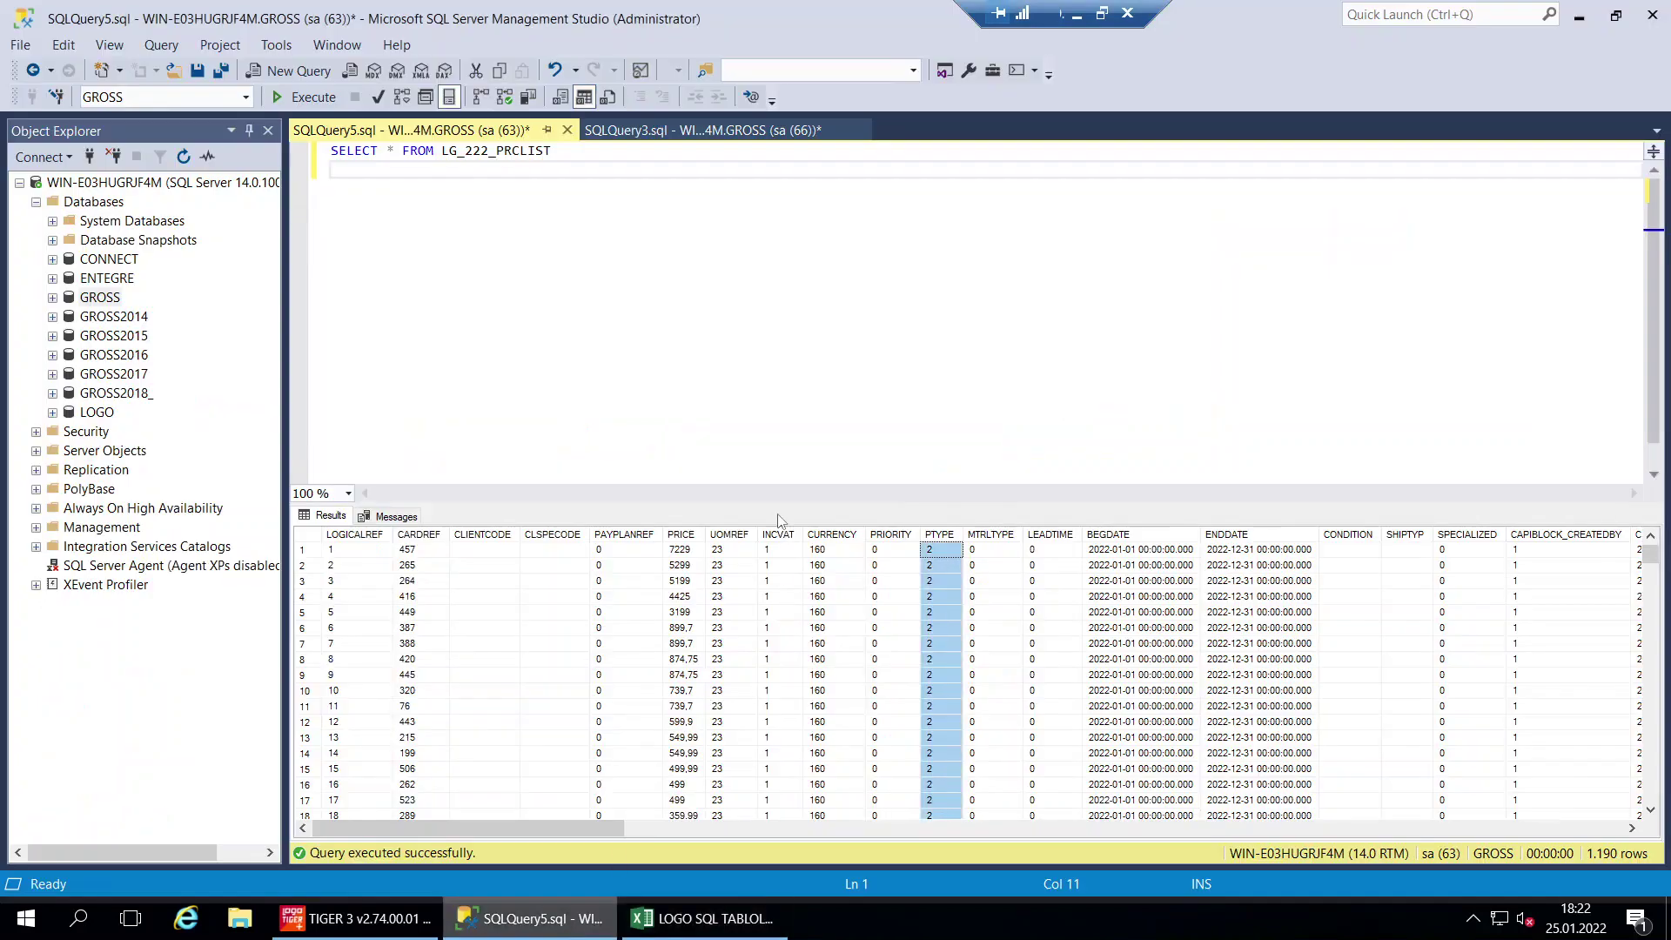
Replace the query with SELECT * FROM LG_222_SRVCARD and run it
{"action": "key", "text": "ctrl+a"}
{"action": "key", "text": "ctrl+v"}
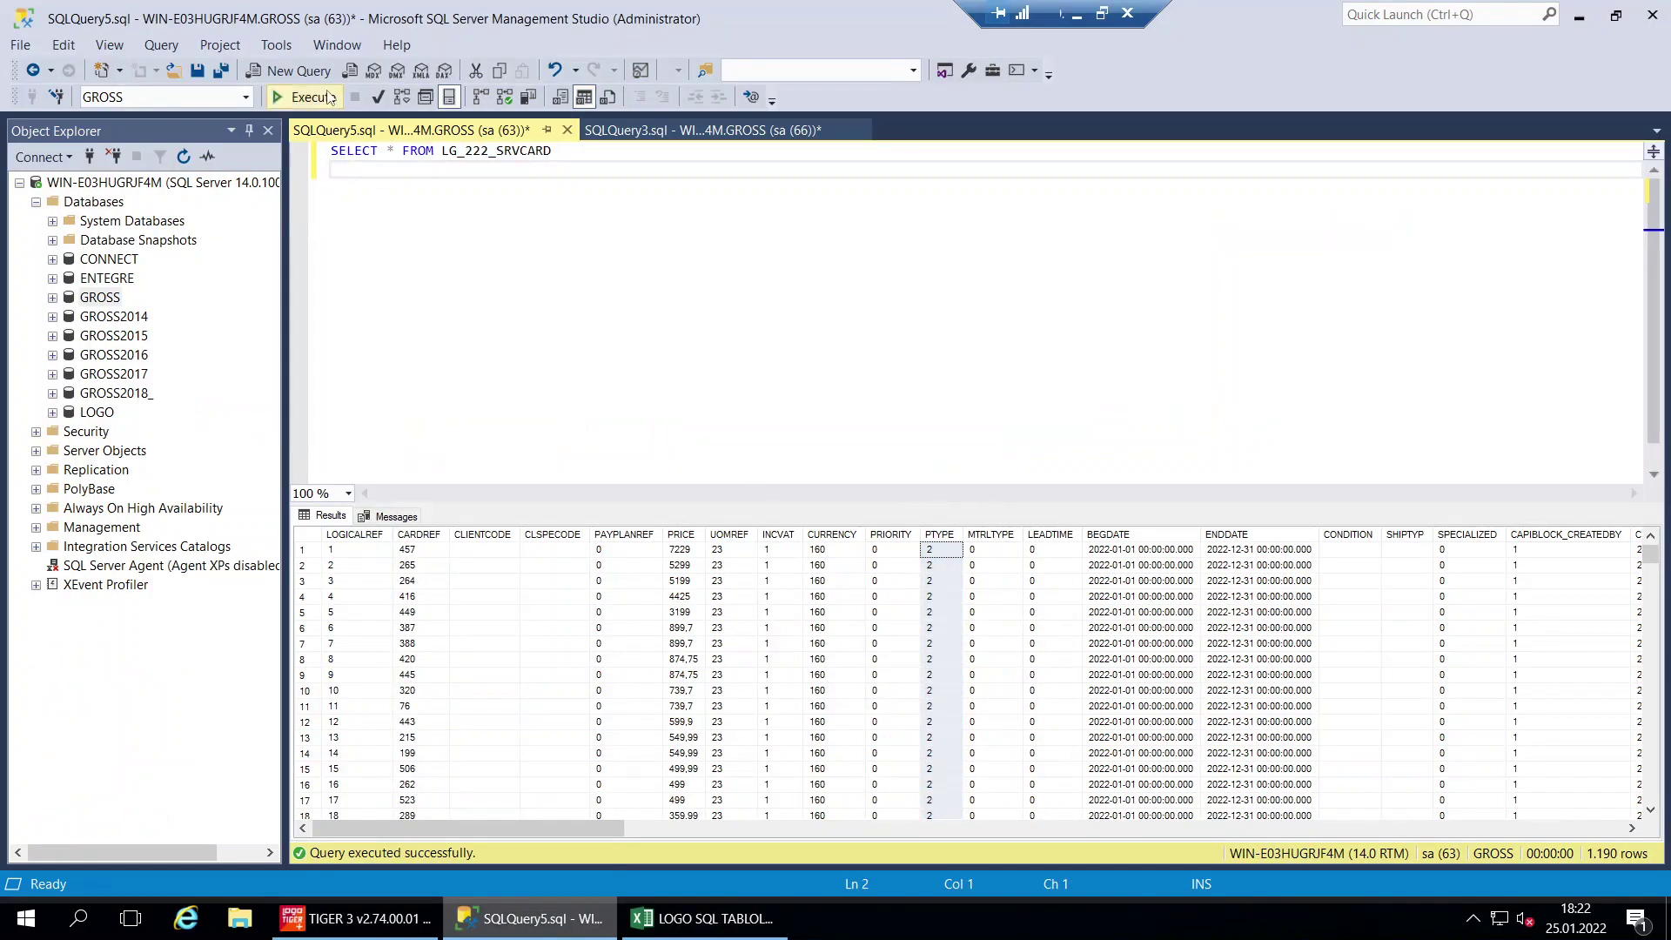
{"action": "left_click", "coordinate": [328, 97]}
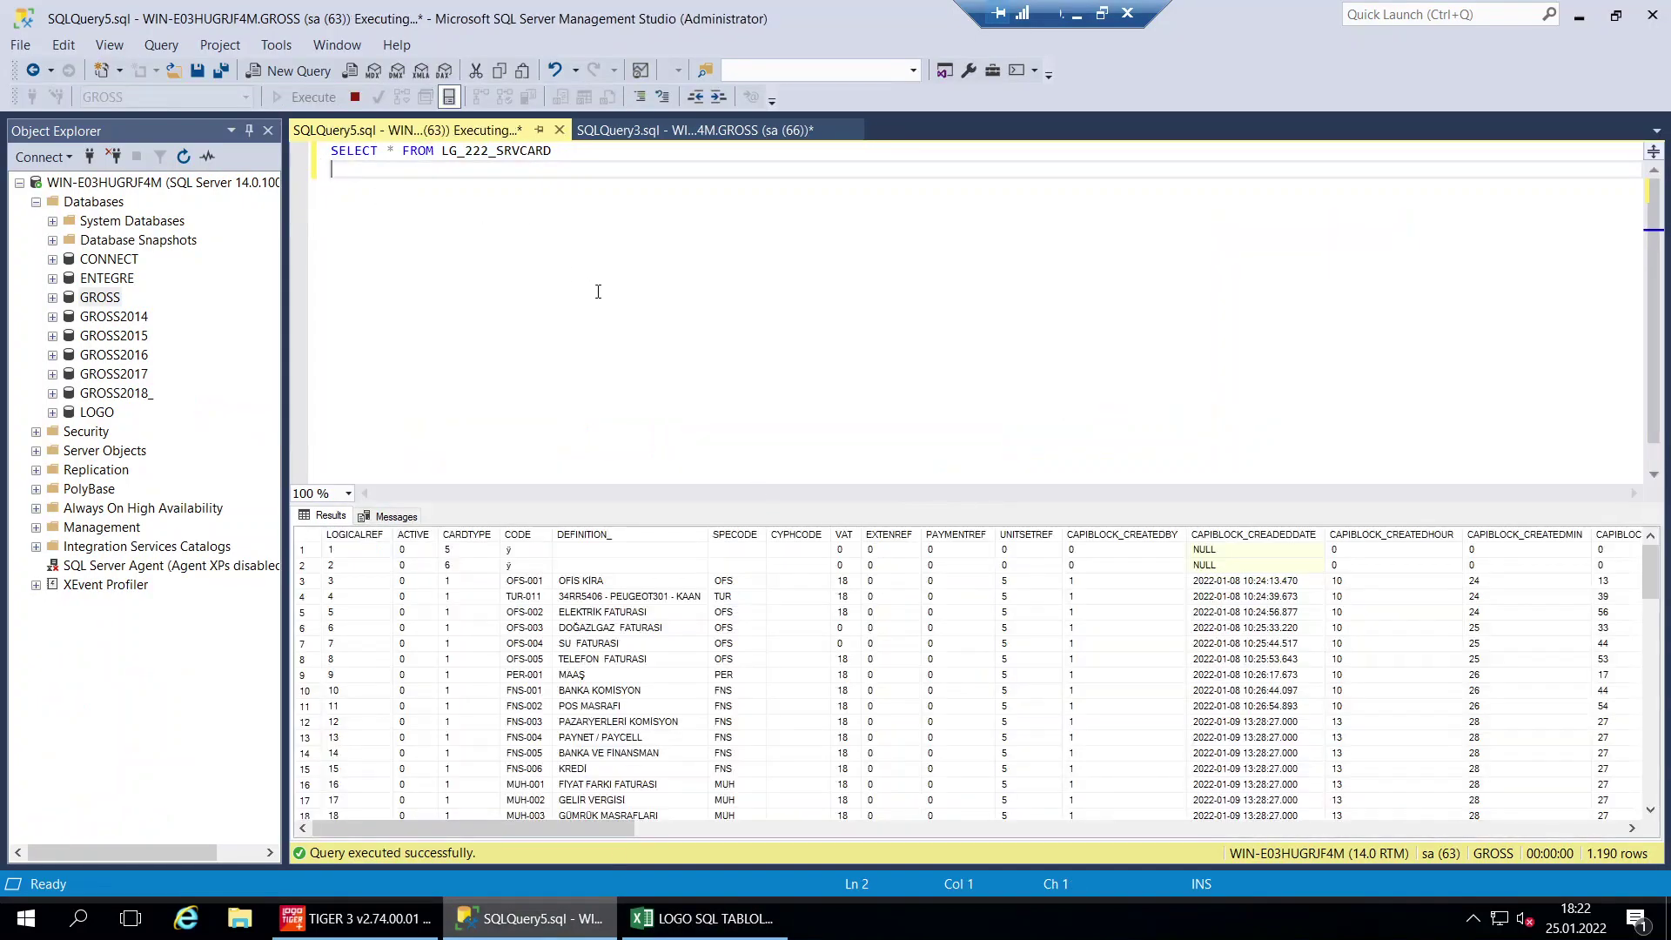
Inspect VAT, SPECODE, DEFINITION and code values like OFS-002 in the service results
{"action": "left_click", "coordinate": [526, 613]}
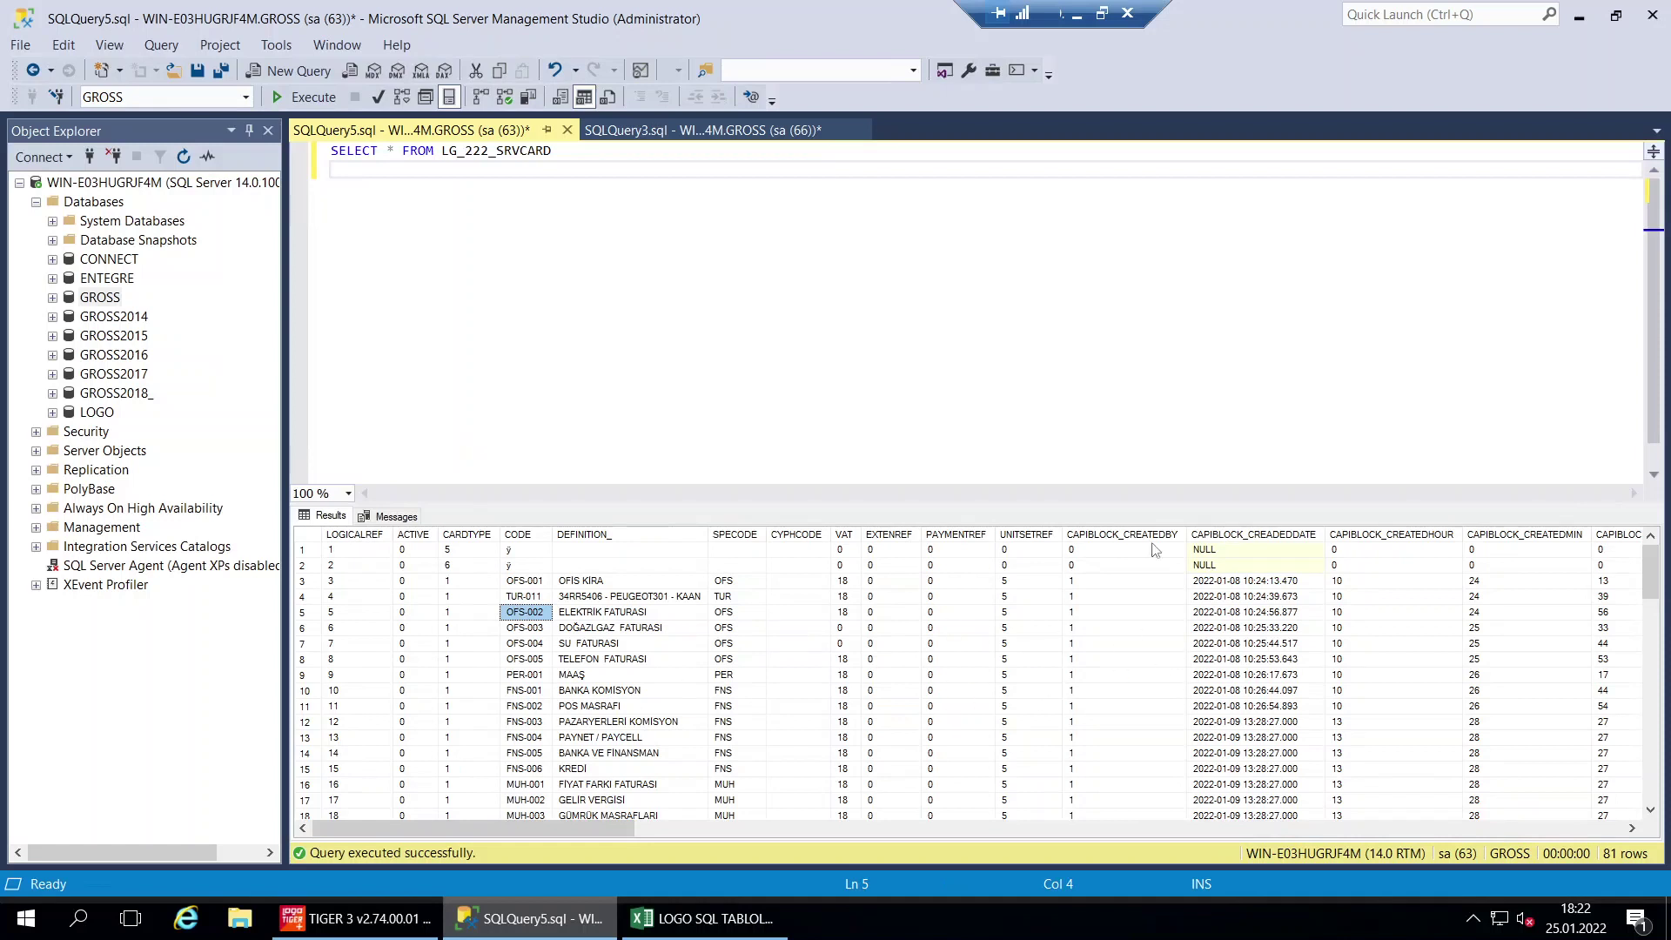
{"action": "left_click", "coordinate": [844, 581]}
{"action": "left_click", "coordinate": [842, 692]}
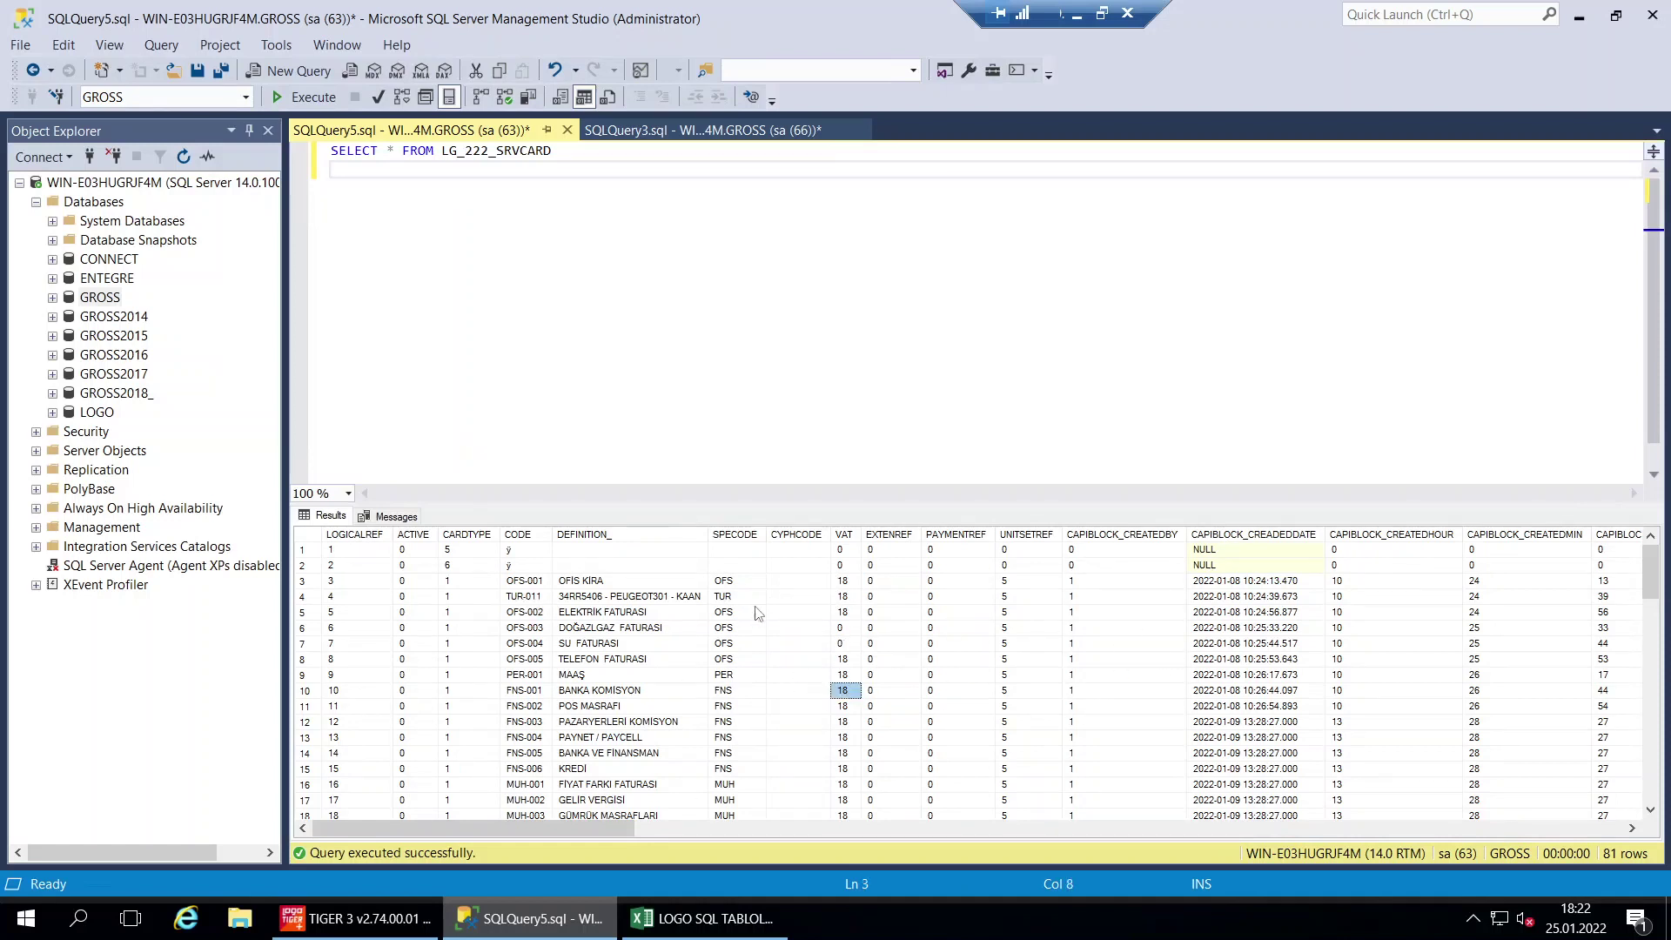
{"action": "left_click", "coordinate": [726, 614]}
{"action": "left_click", "coordinate": [604, 649]}
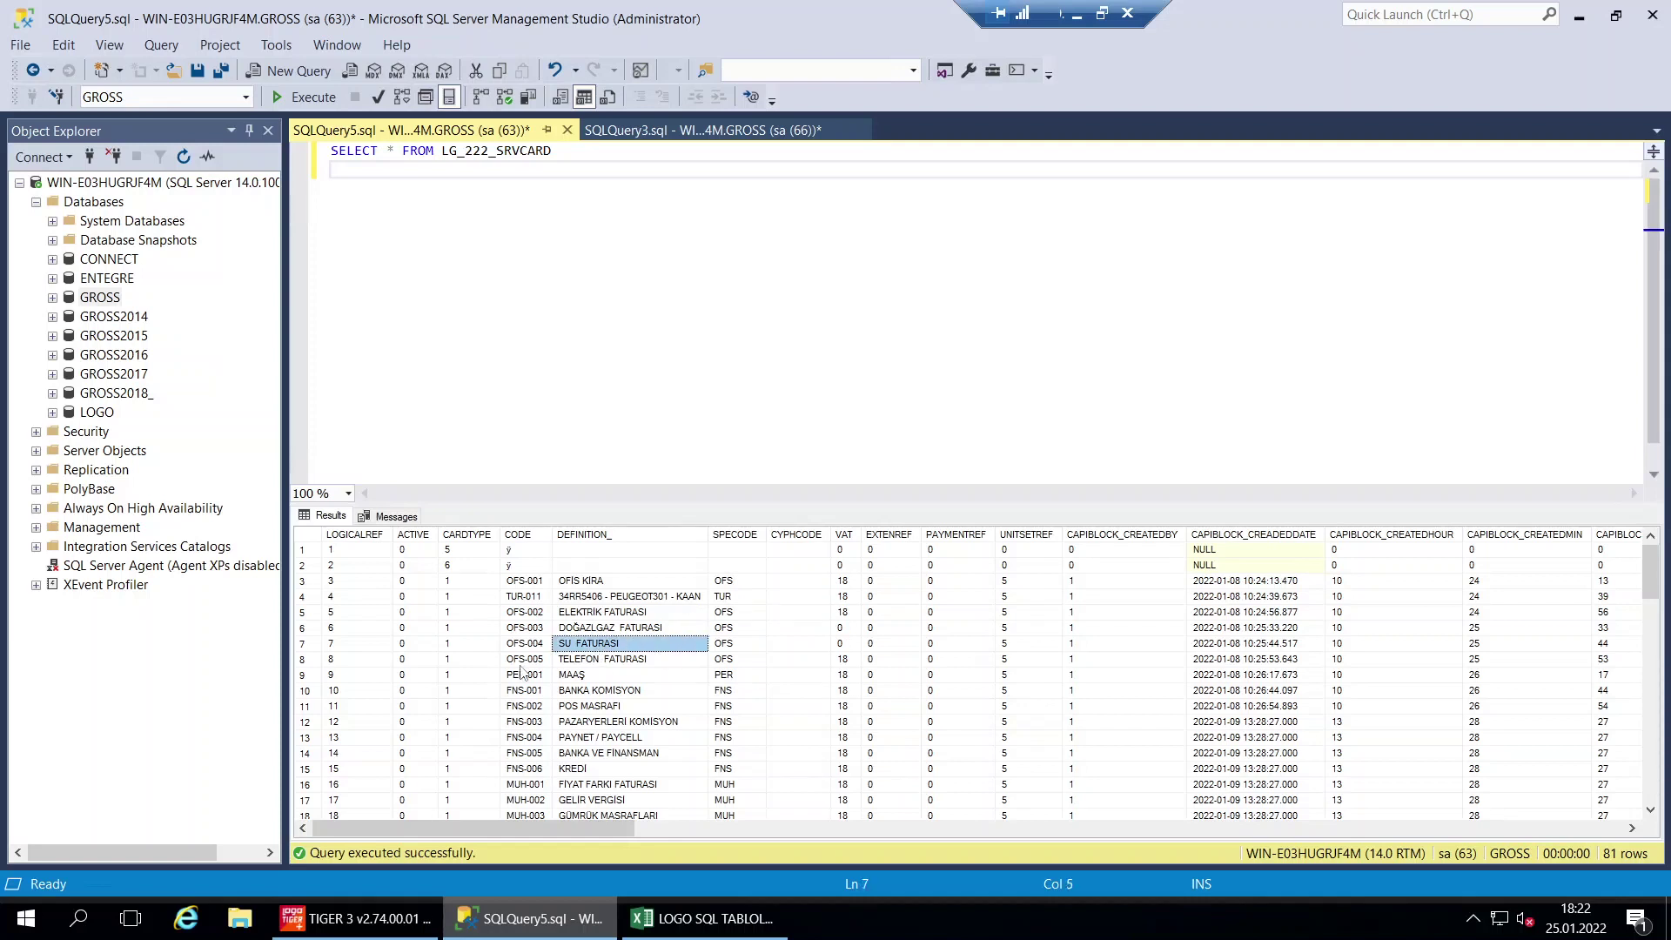
{"action": "left_click", "coordinate": [611, 614]}
{"action": "left_click", "coordinate": [523, 615]}
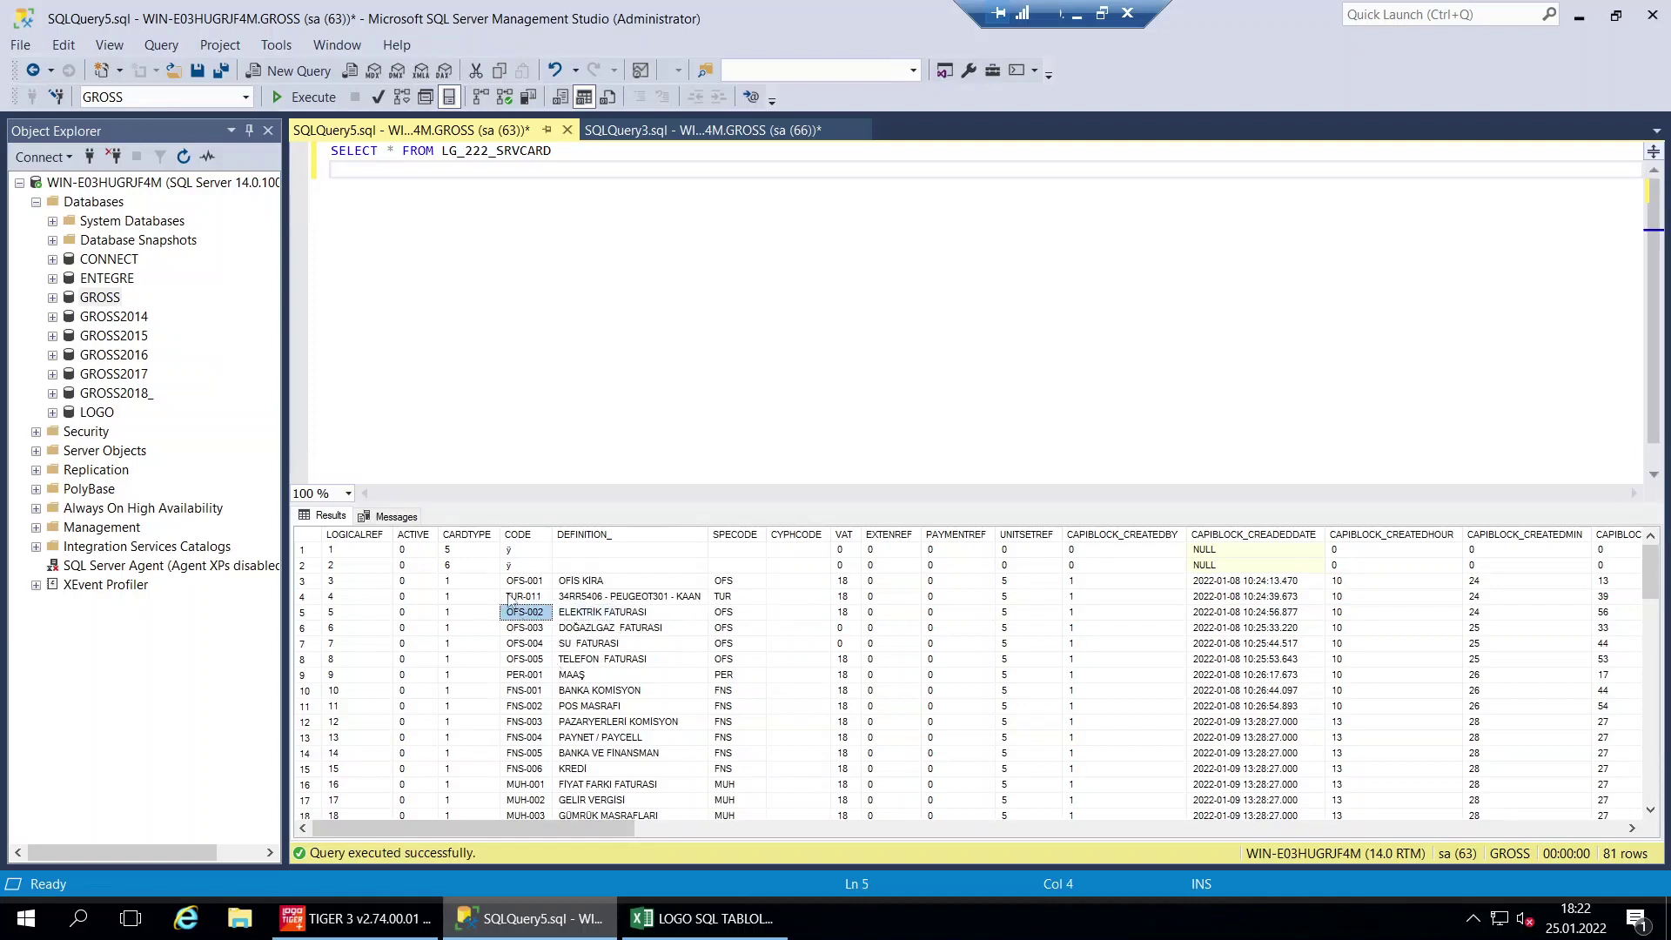
{"action": "left_click", "coordinate": [658, 916]}
Mark the HİZMETLER row A6:E6 done with the green fill
{"action": "left_click_drag", "start_coordinate": [775, 433], "coordinate": [145, 436]}
{"action": "key", "text": "Return"}
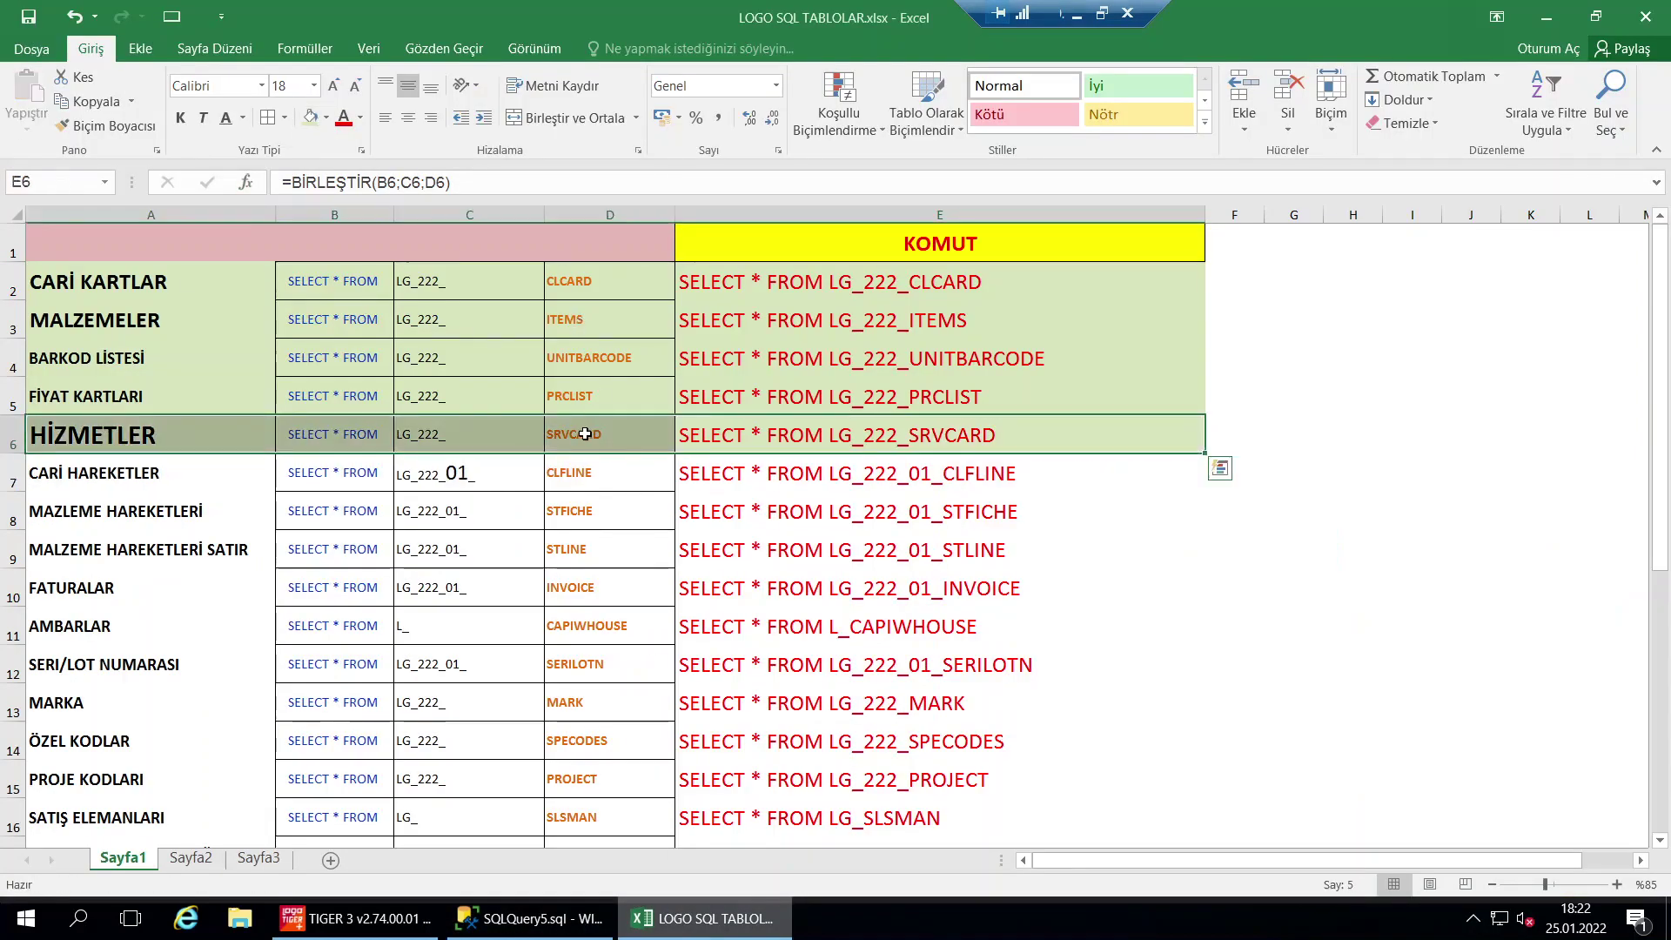
{"action": "left_click", "coordinate": [585, 434]}
{"action": "left_click", "coordinate": [585, 320]}
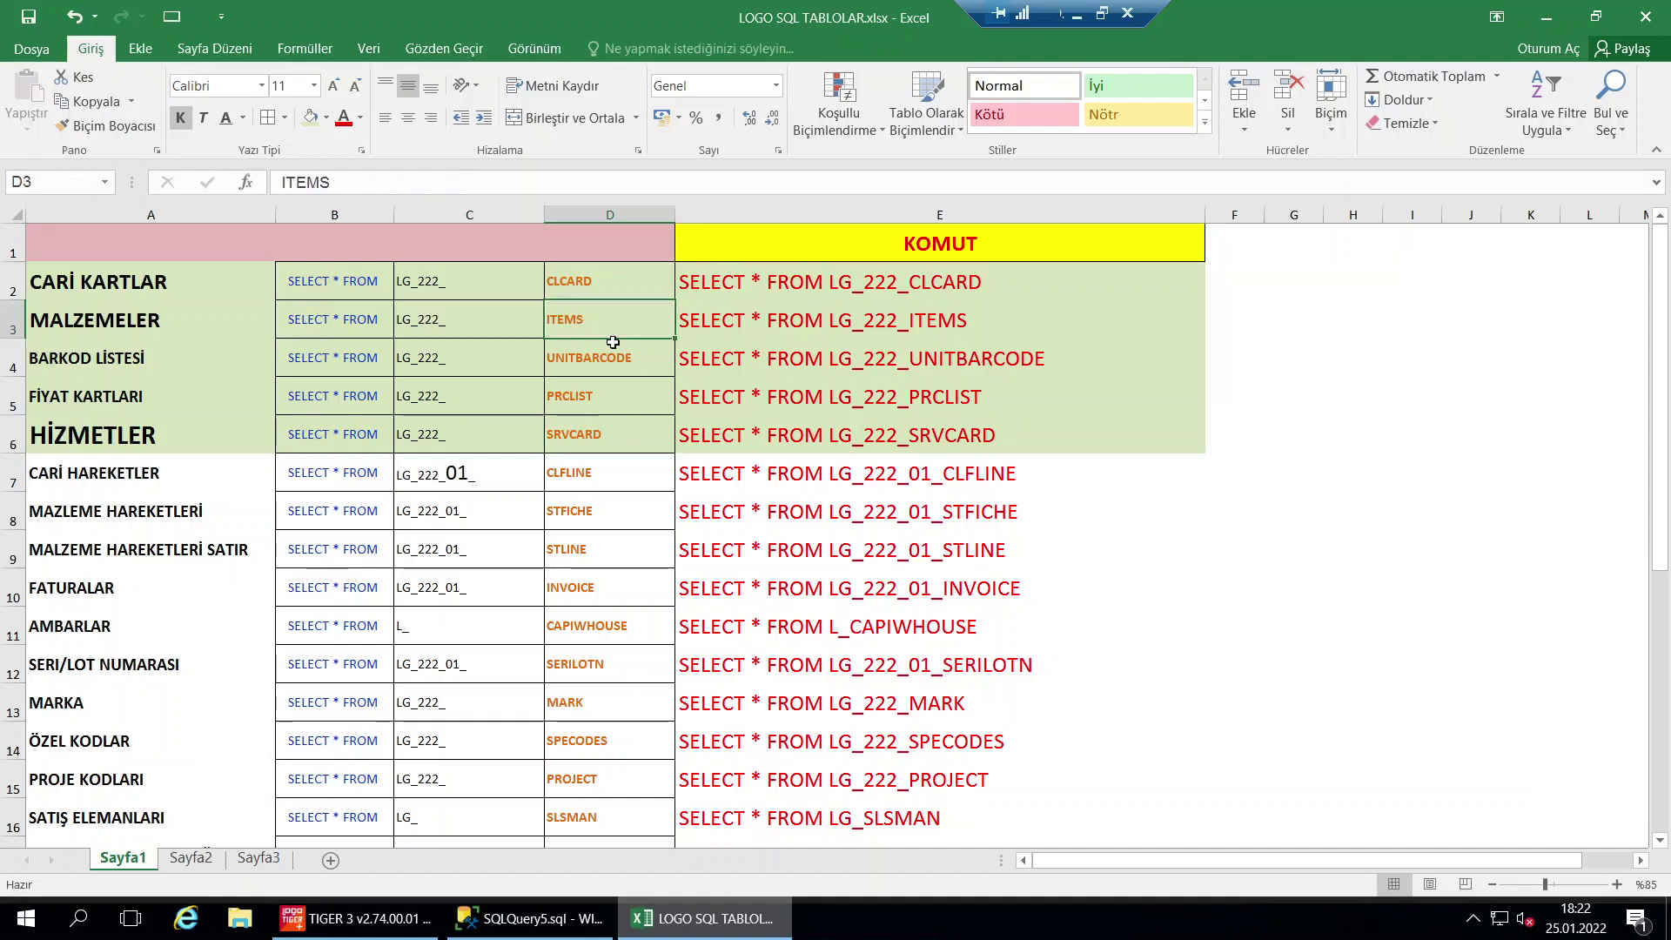
Check the 01 in the C7 table prefix of the CARİ HAREKETLER row, leaving it unchanged
{"action": "left_click", "coordinate": [139, 480]}
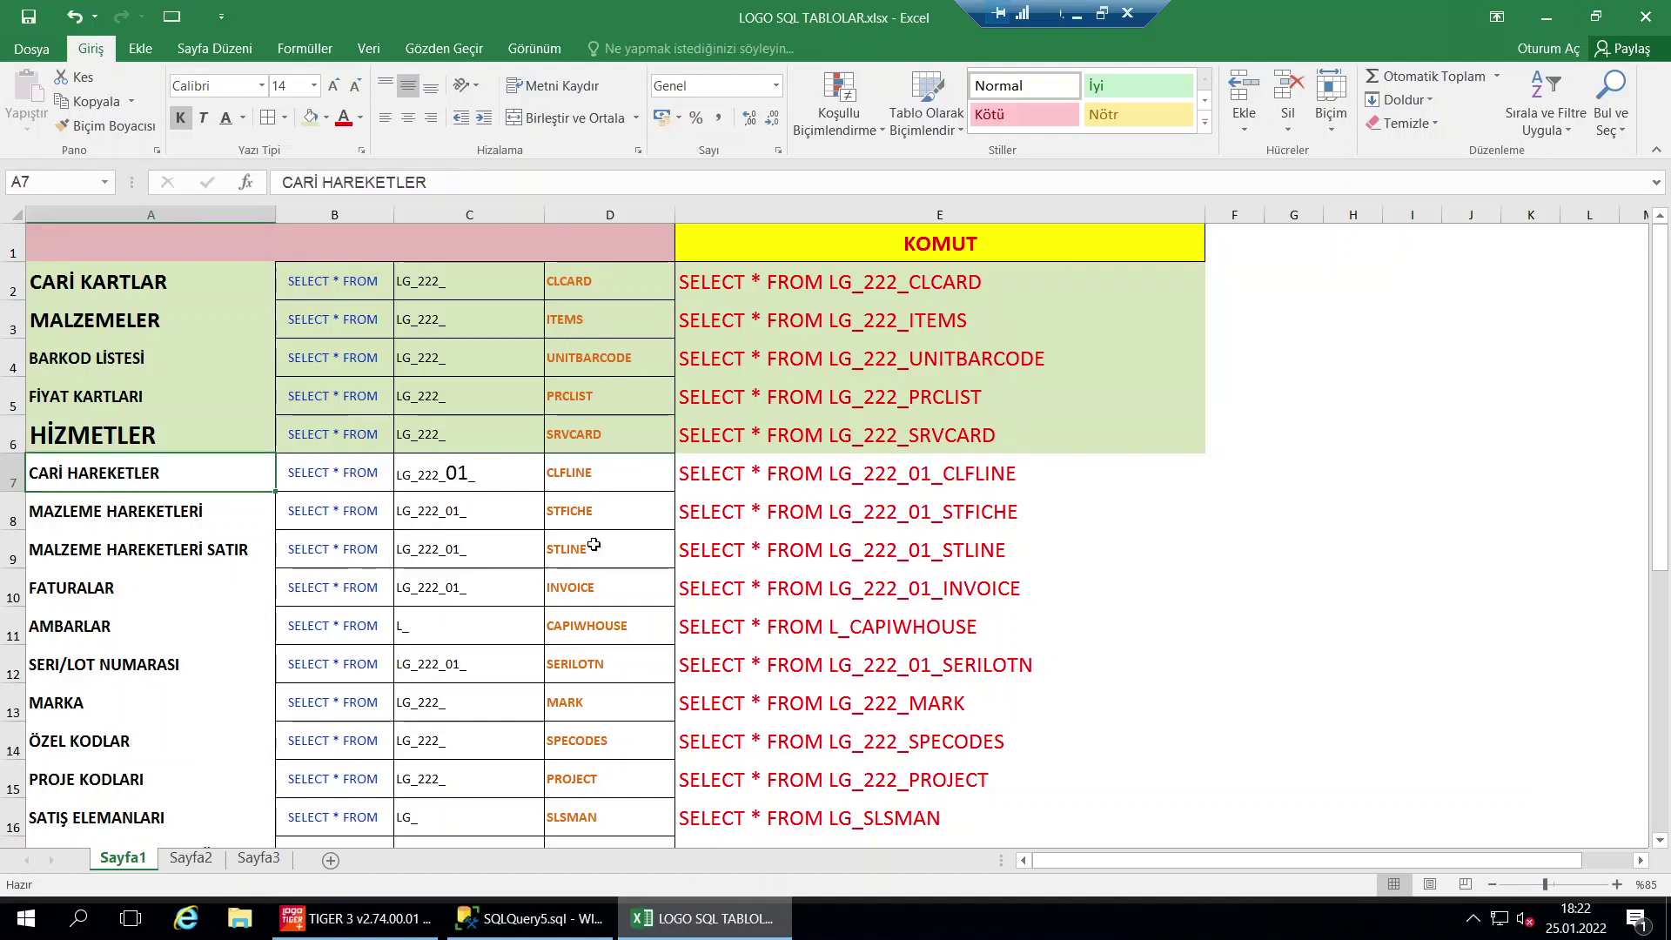
{"action": "double_click", "coordinate": [444, 472]}
{"action": "left_click_drag", "start_coordinate": [446, 472], "coordinate": [470, 472]}
{"action": "key", "text": "Escape"}
{"action": "key", "text": "Up"}
{"action": "key", "text": "Up"}
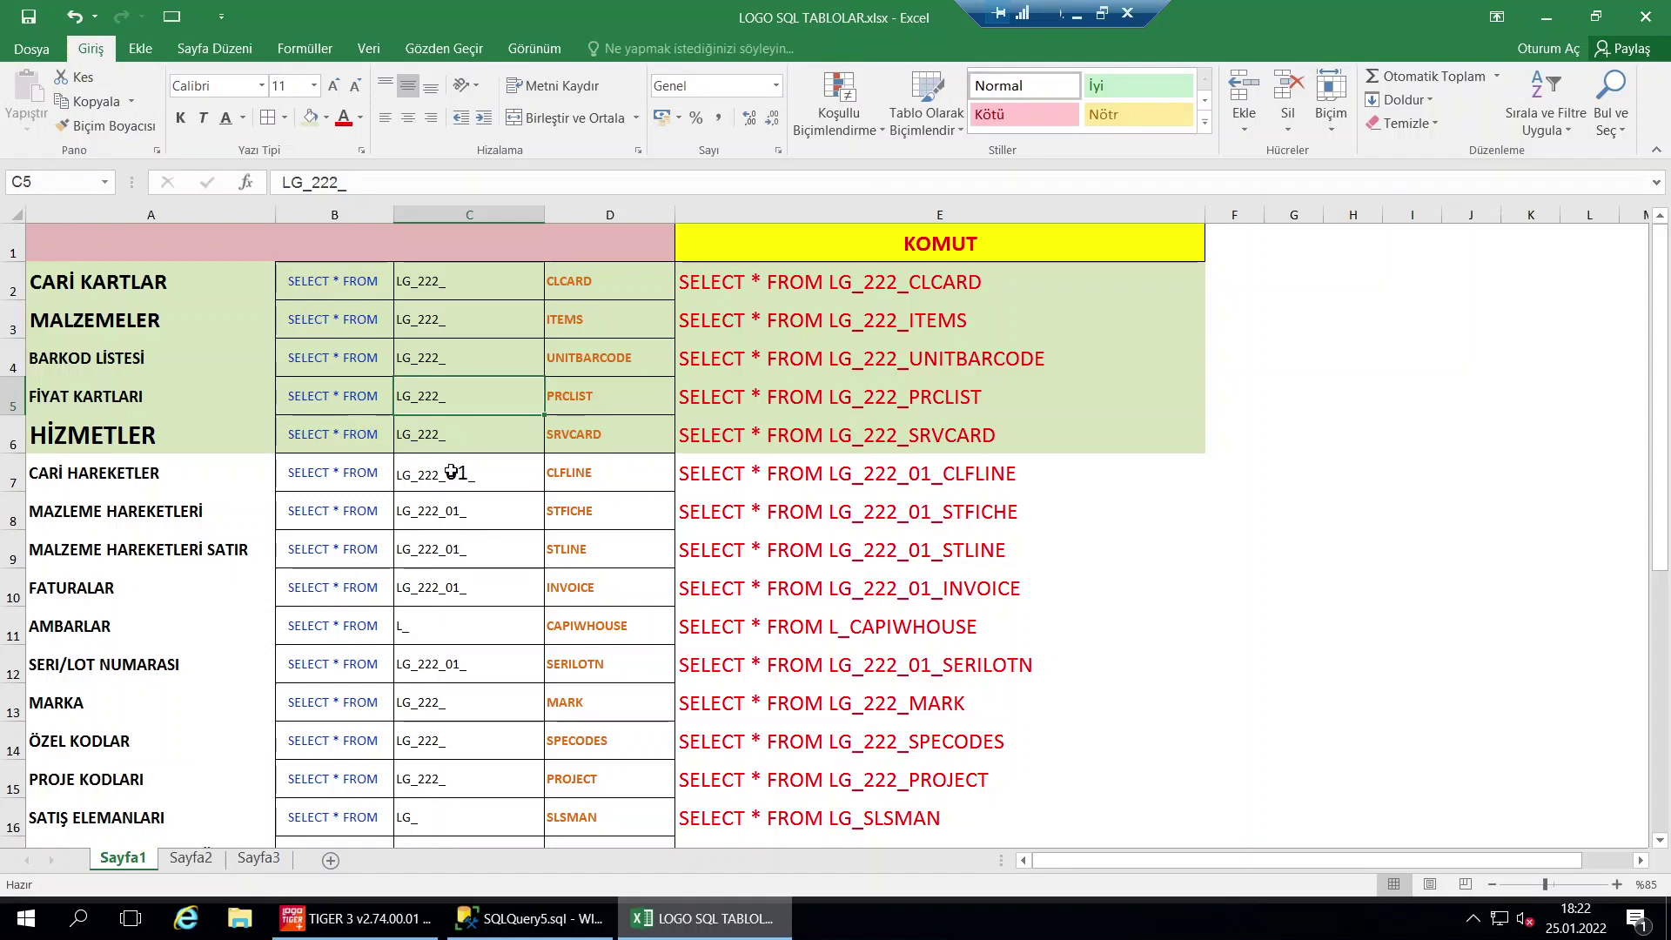
{"action": "double_click", "coordinate": [452, 470]}
{"action": "left_click_drag", "start_coordinate": [446, 472], "coordinate": [470, 471]}
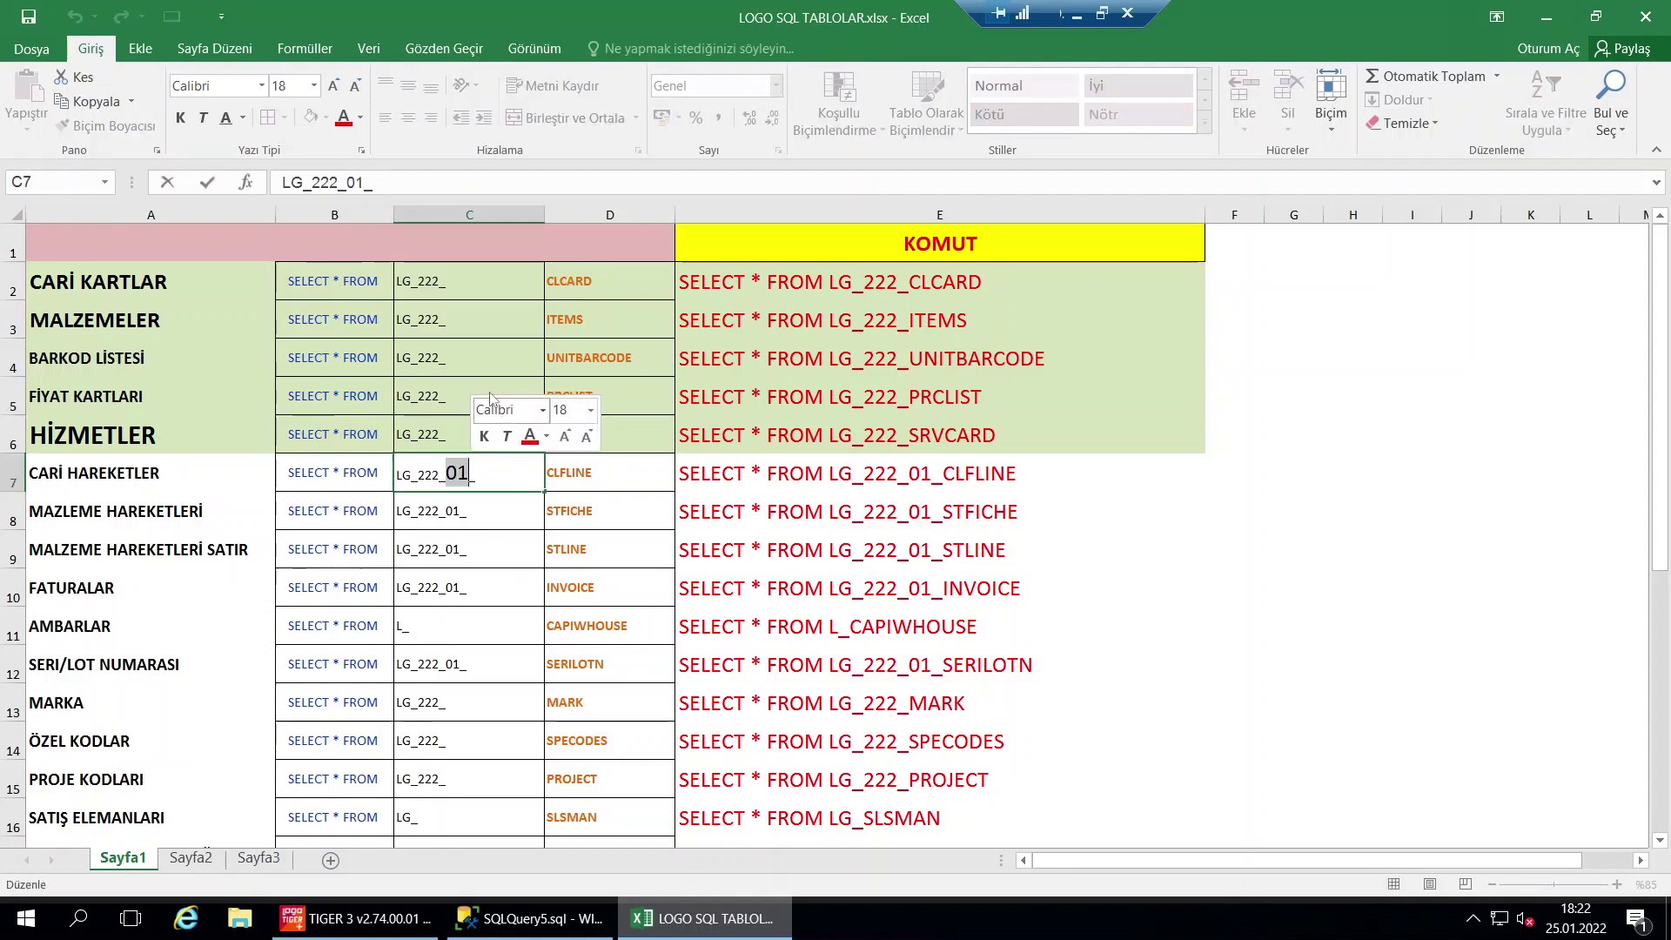
{"action": "key", "text": "Escape"}
{"action": "key", "text": "Up"}
{"action": "key", "text": "Up"}
{"action": "key", "text": "Up"}
Take the LG_222_01_CLFLINE command from E7 and select the old SRVCARD query in SSMS
{"action": "left_click", "coordinate": [693, 470]}
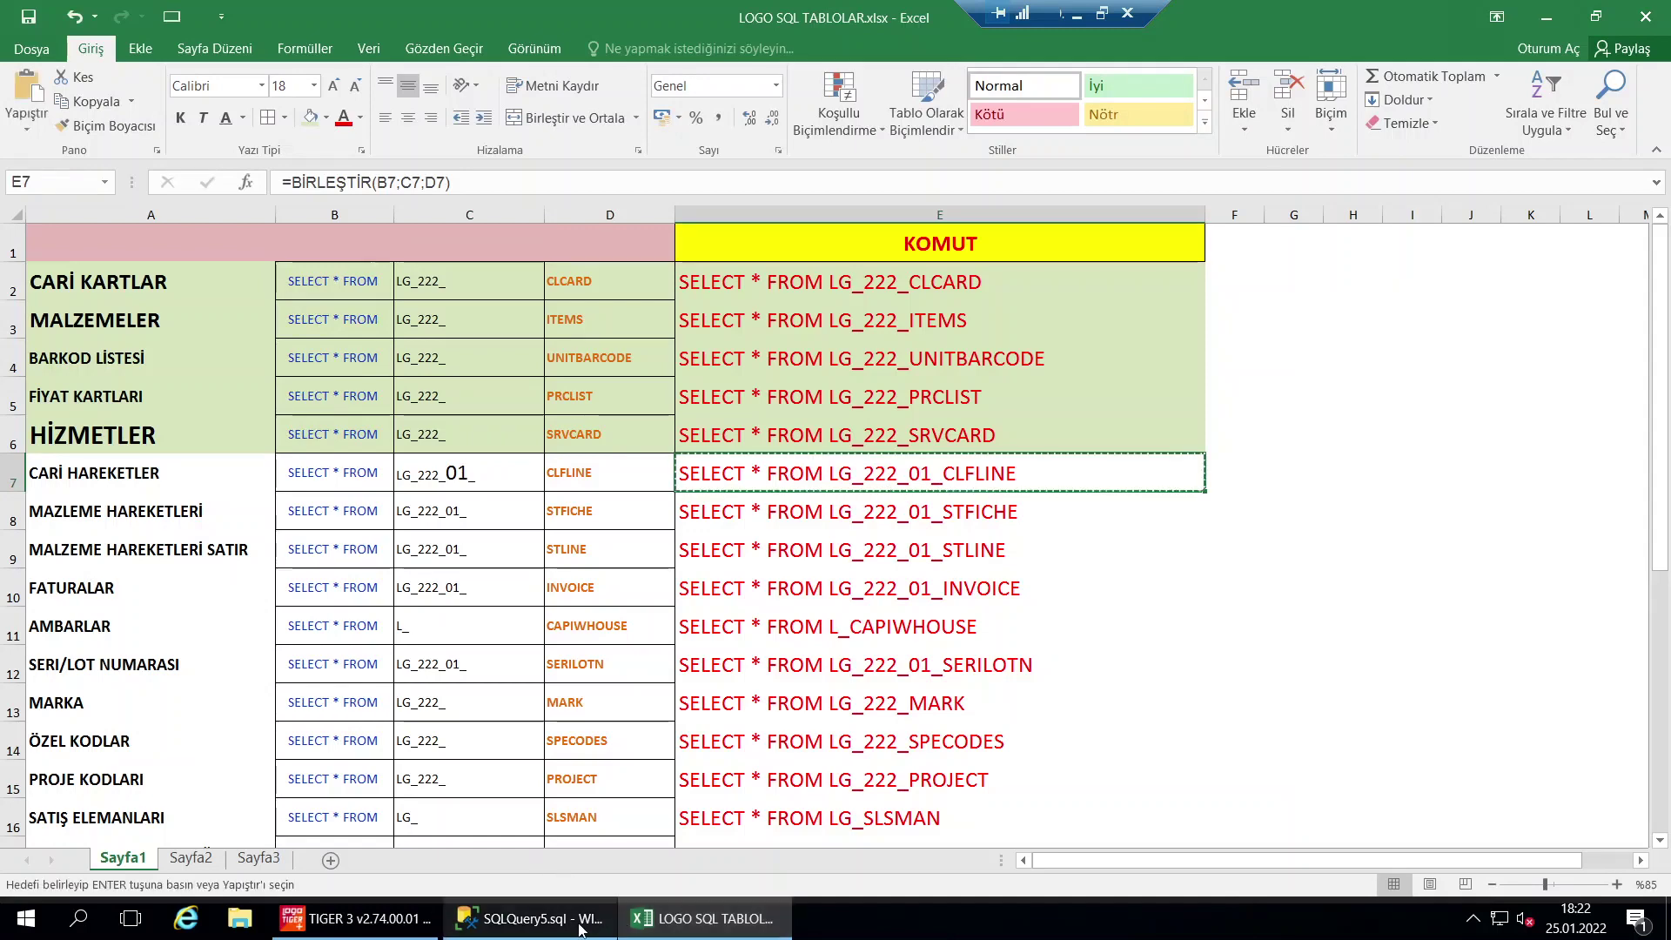
{"action": "left_click", "coordinate": [548, 924]}
{"action": "left_click", "coordinate": [540, 280]}
{"action": "key", "text": "ctrl+a"}
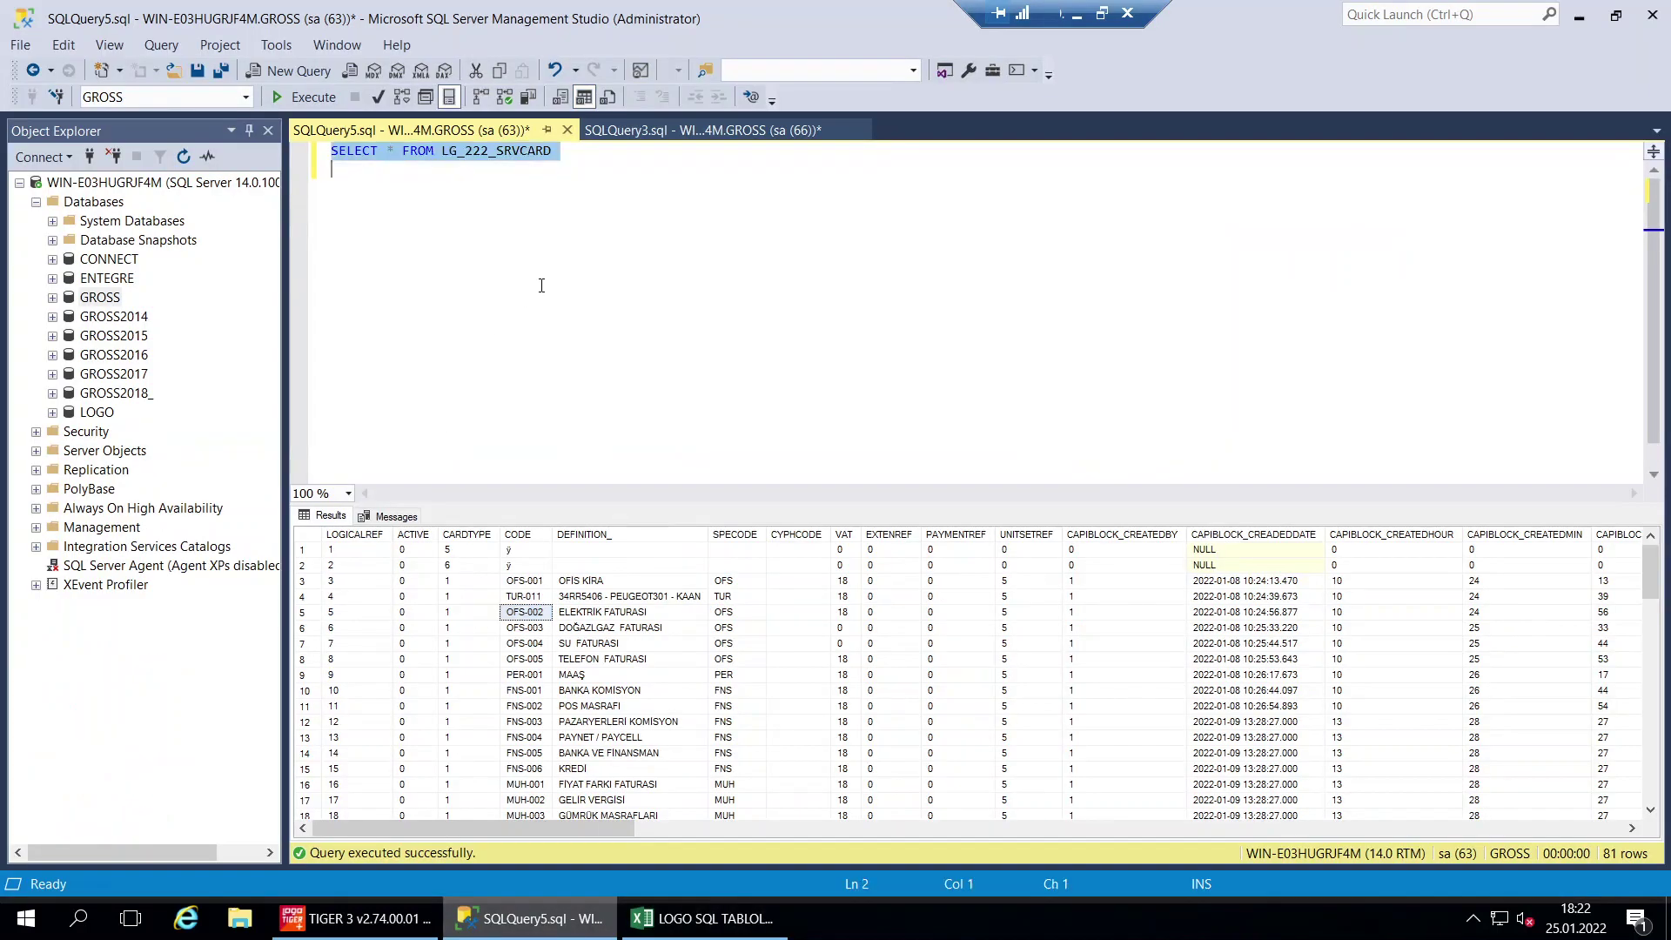
Run SELECT * FROM LG_222_01_CLFLINE and inspect CLIENTREF and TRCODE in the 704 rows
{"action": "key", "text": "ctrl+v"}
{"action": "key", "text": "F5"}
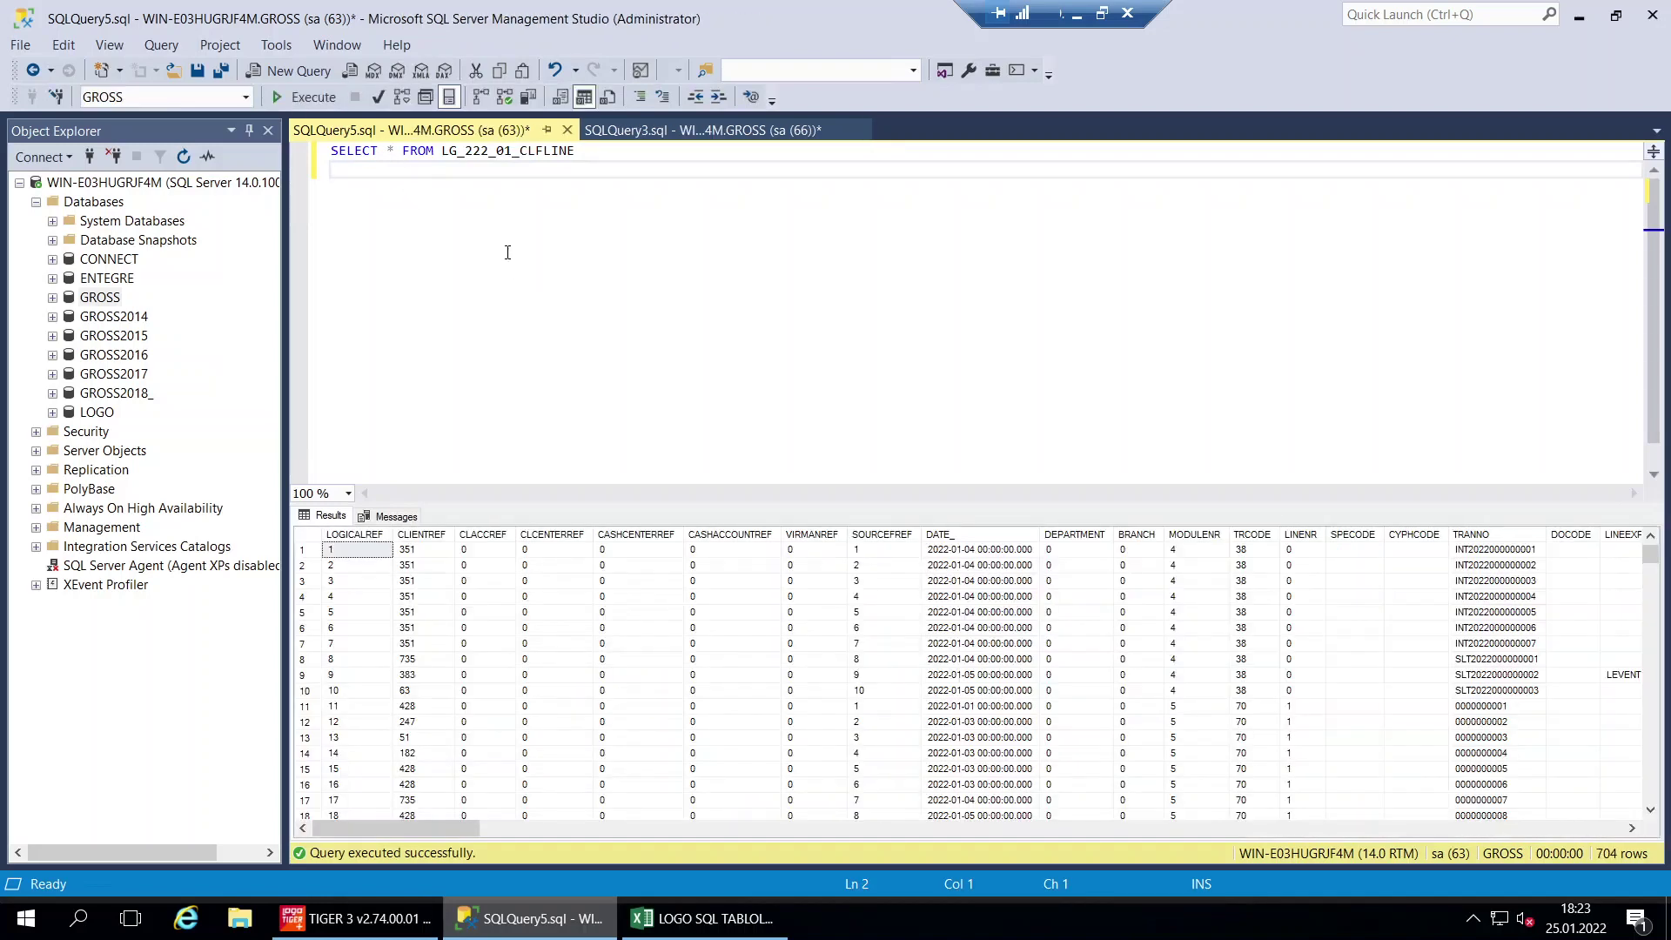
{"action": "left_click", "coordinate": [427, 565]}
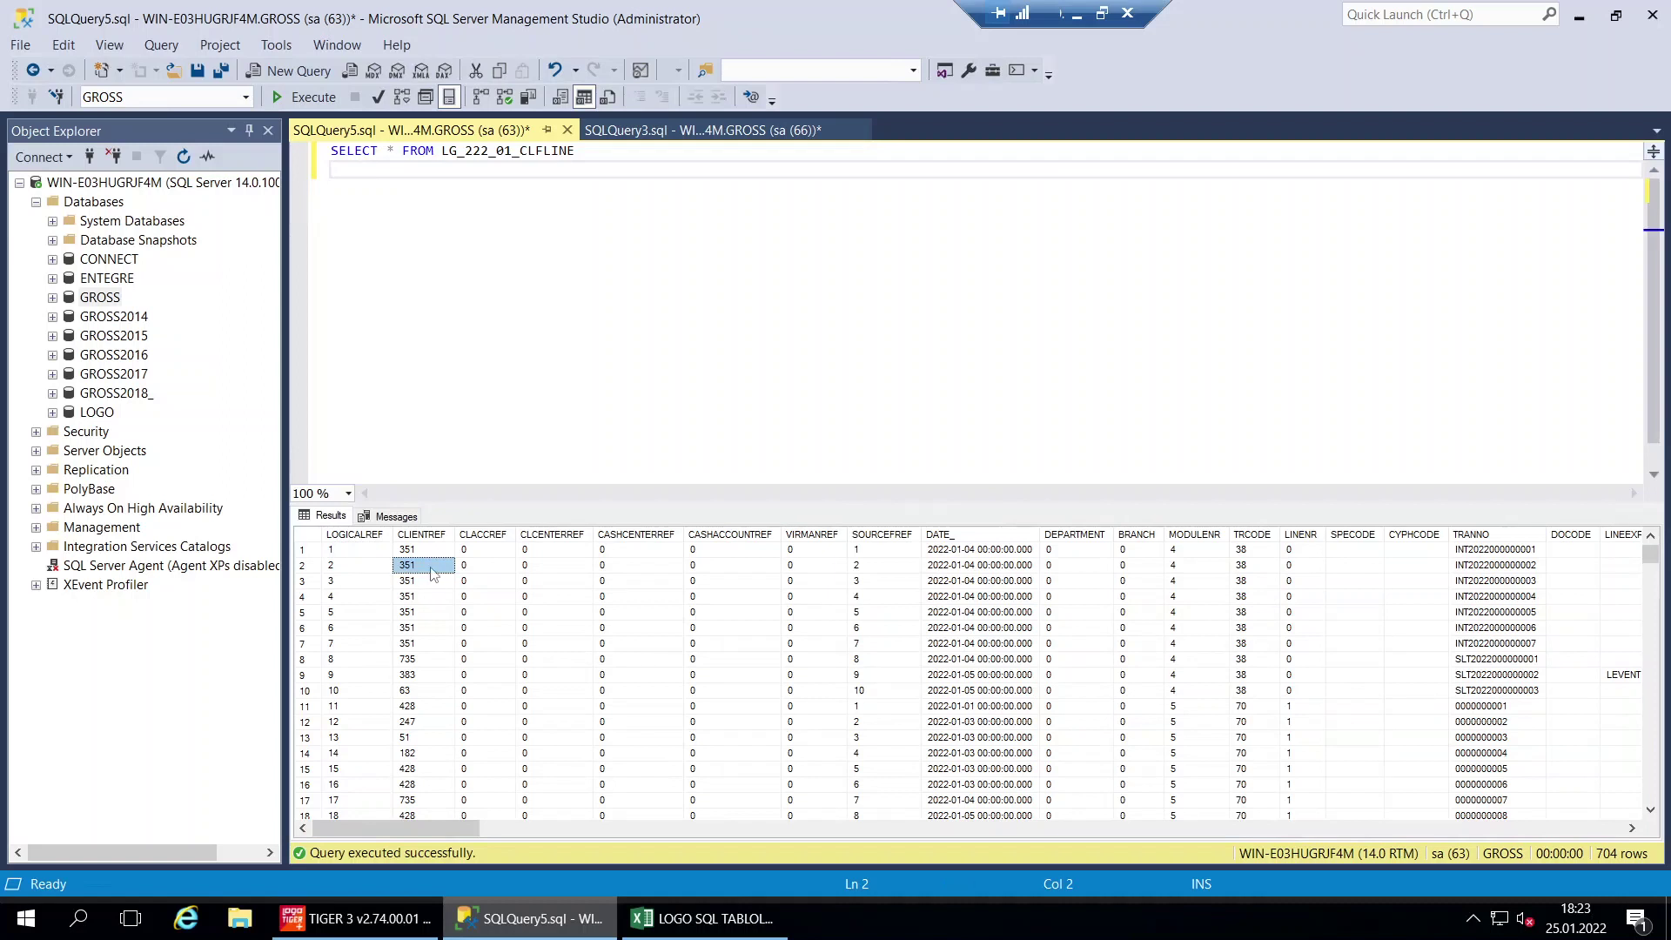
{"action": "left_click", "coordinate": [418, 599]}
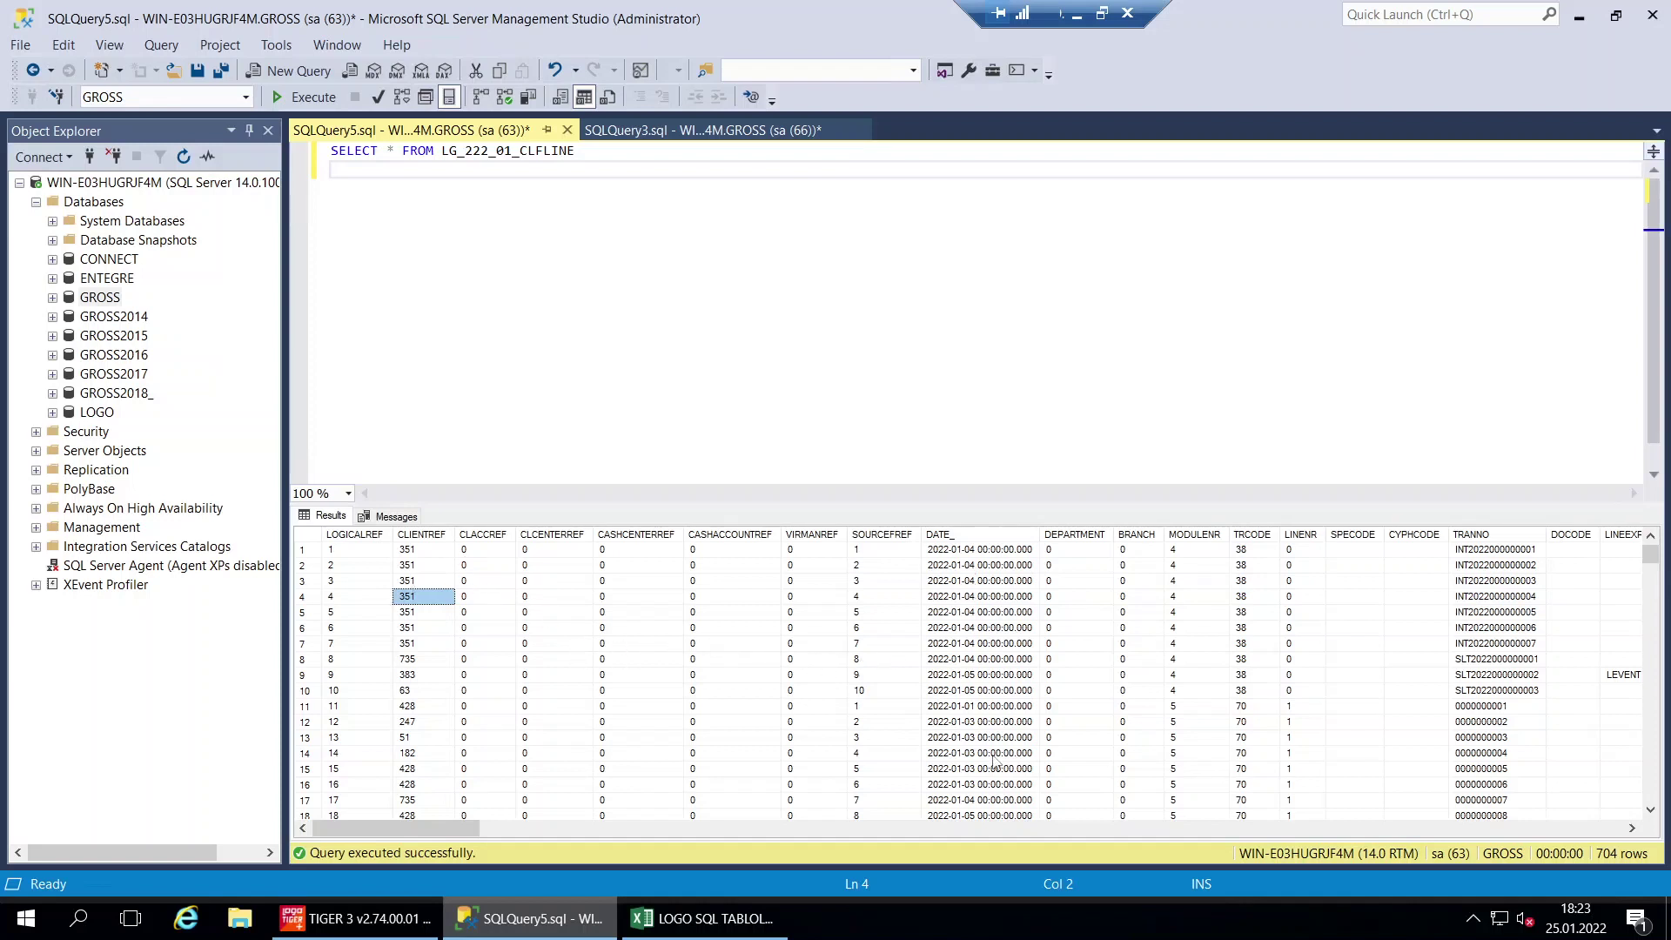
{"action": "left_click", "coordinate": [1253, 534]}
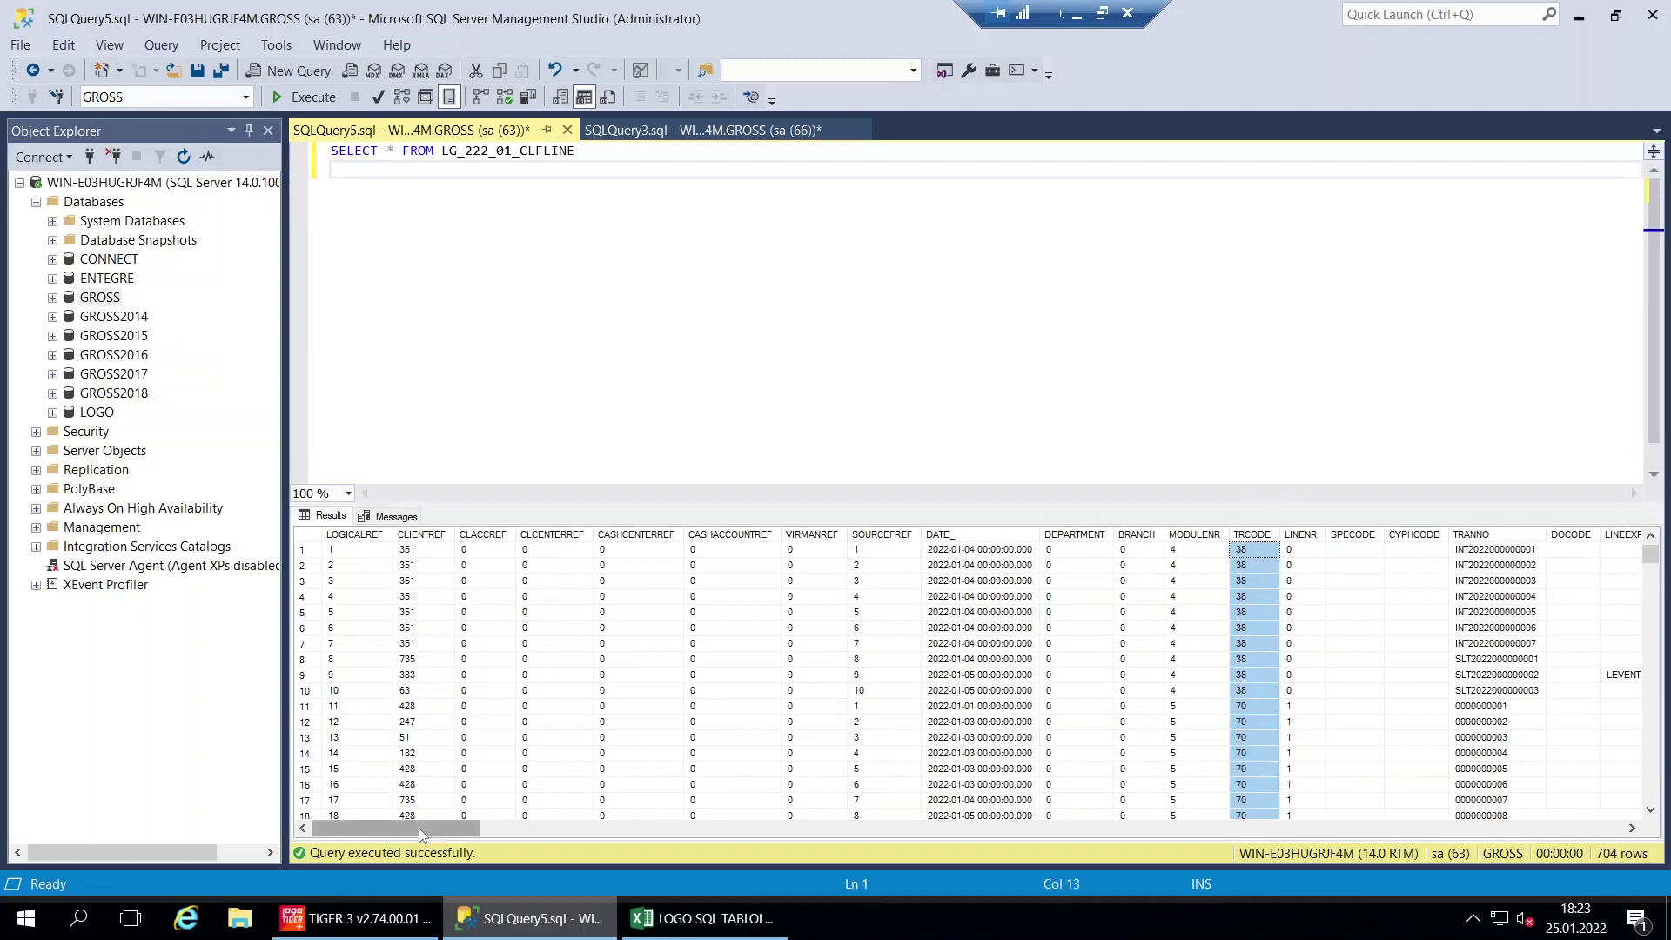
{"action": "left_click_drag", "start_coordinate": [419, 828], "coordinate": [452, 828]}
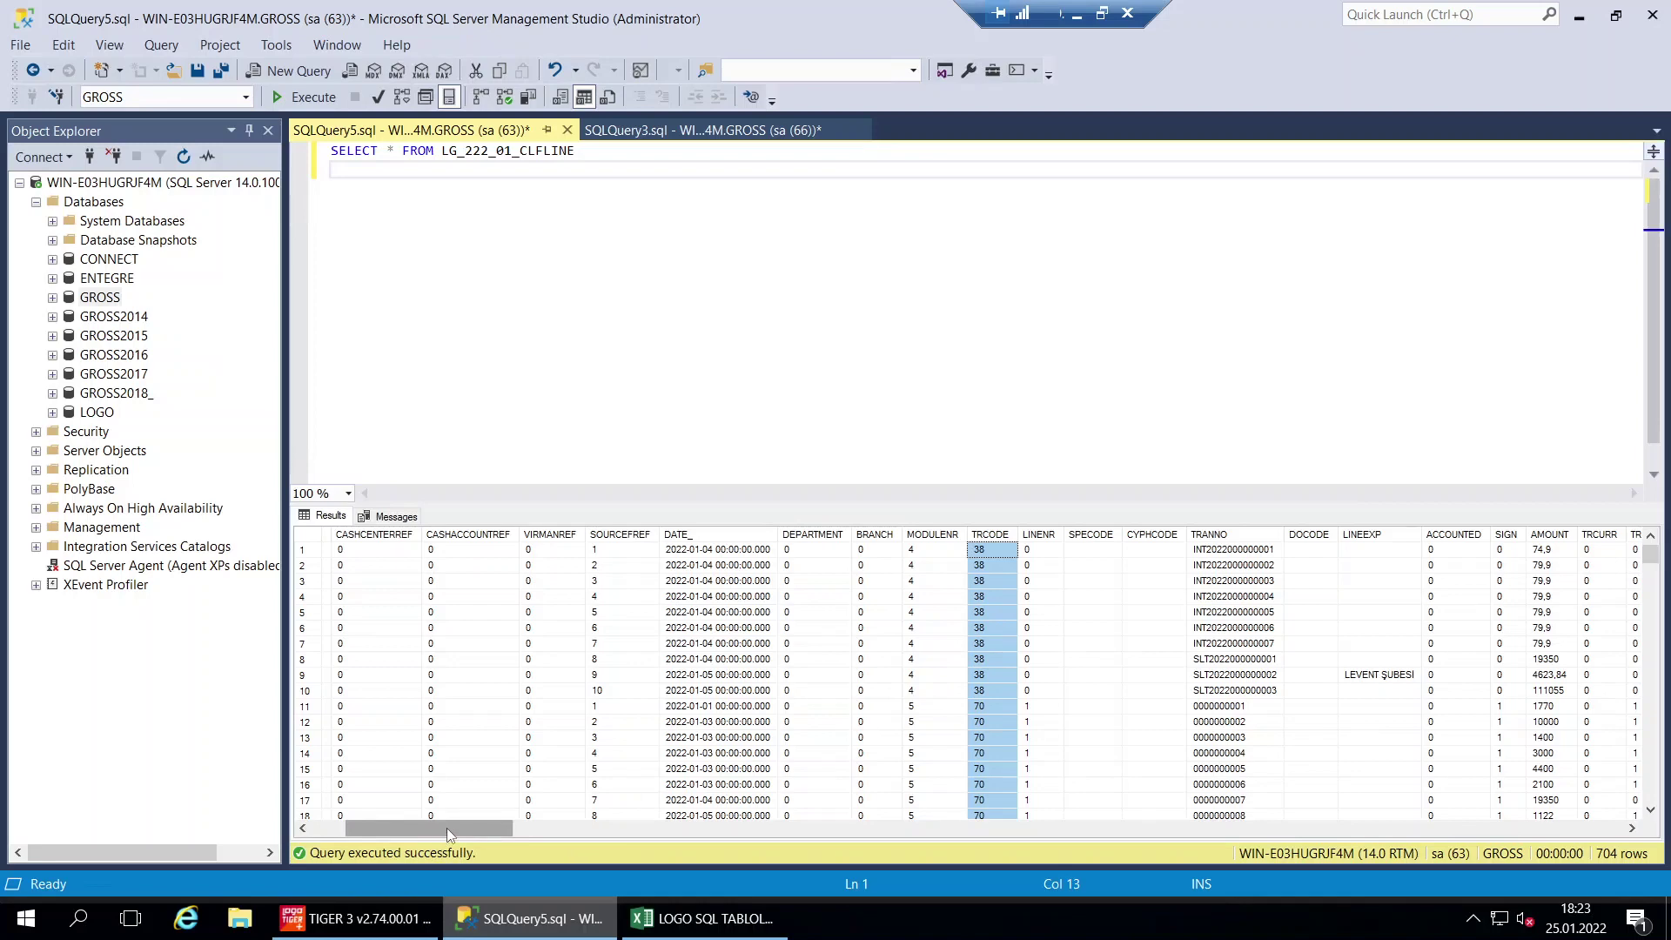
{"action": "left_click_drag", "start_coordinate": [447, 827], "coordinate": [331, 658]}
{"action": "left_click", "coordinate": [390, 151]}
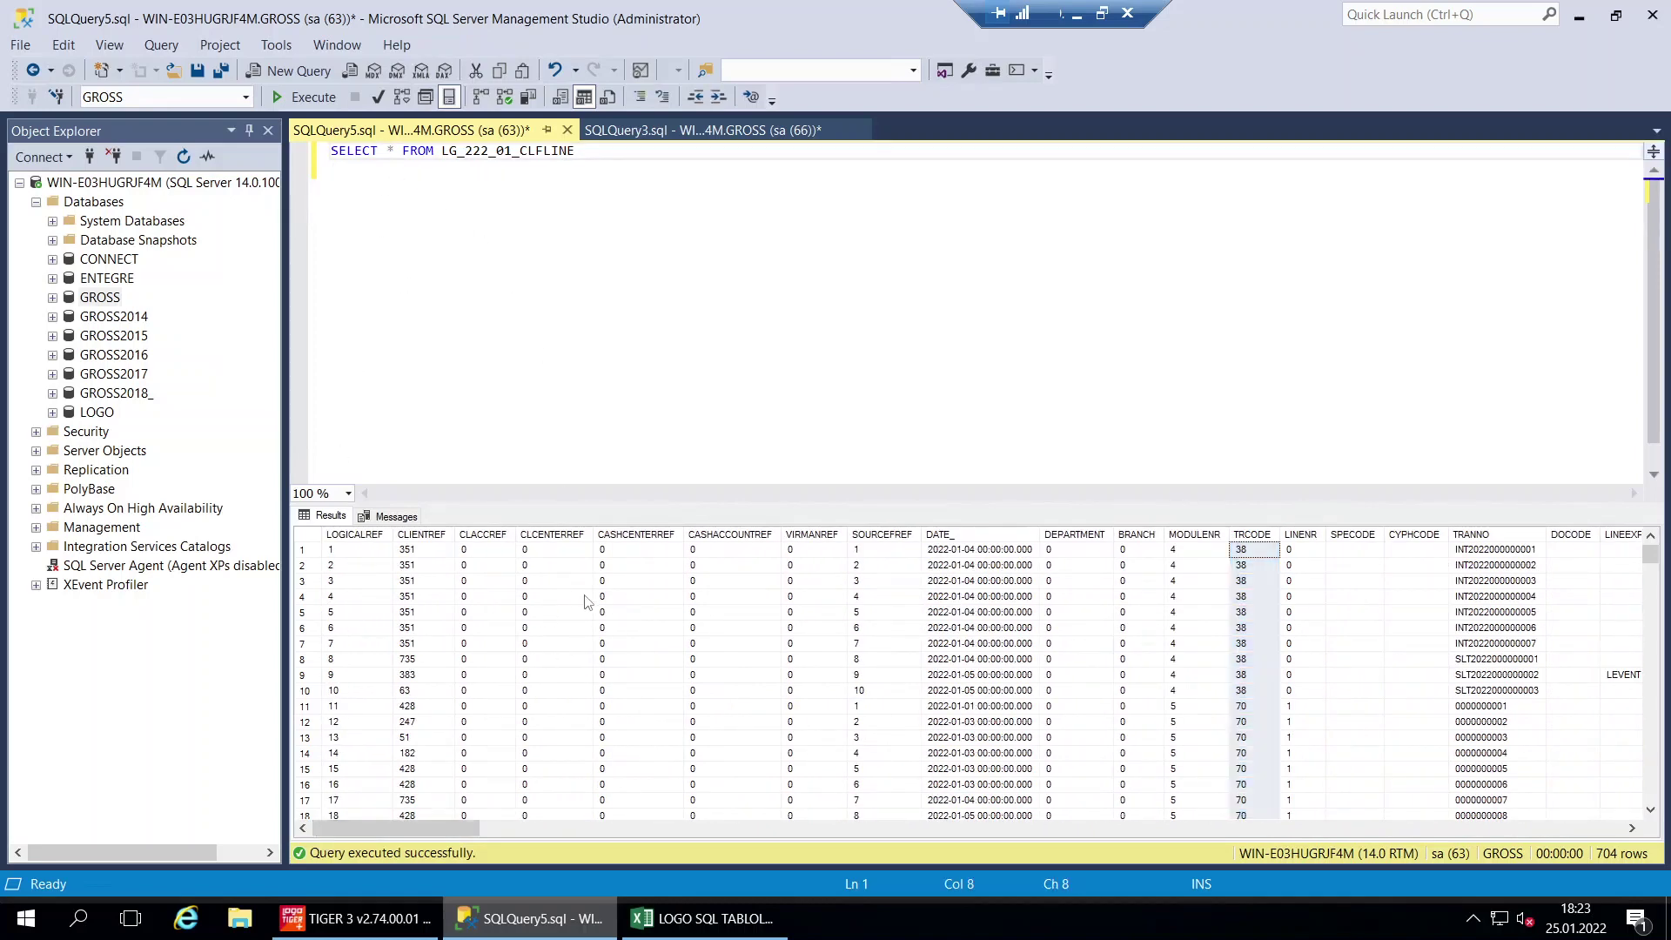
Mark the CARİ HAREKETLER row A7:E7 done with the green fill
{"action": "left_click", "coordinate": [712, 921]}
{"action": "left_click_drag", "start_coordinate": [735, 475], "coordinate": [140, 489]}
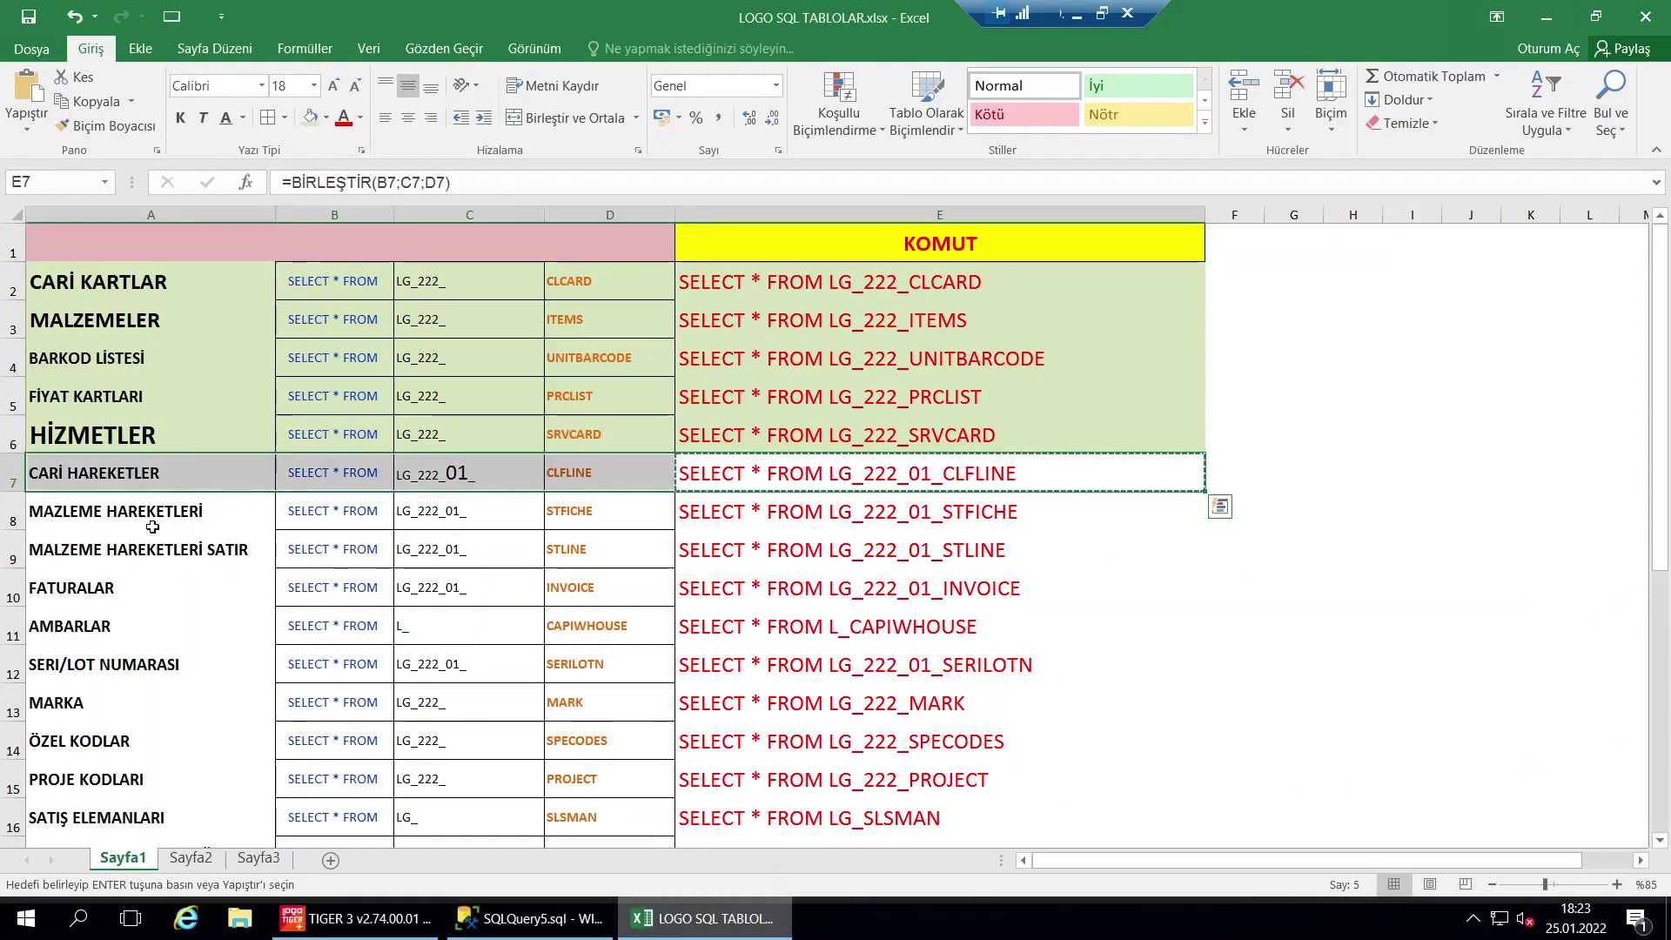
{"action": "key", "text": "Escape"}
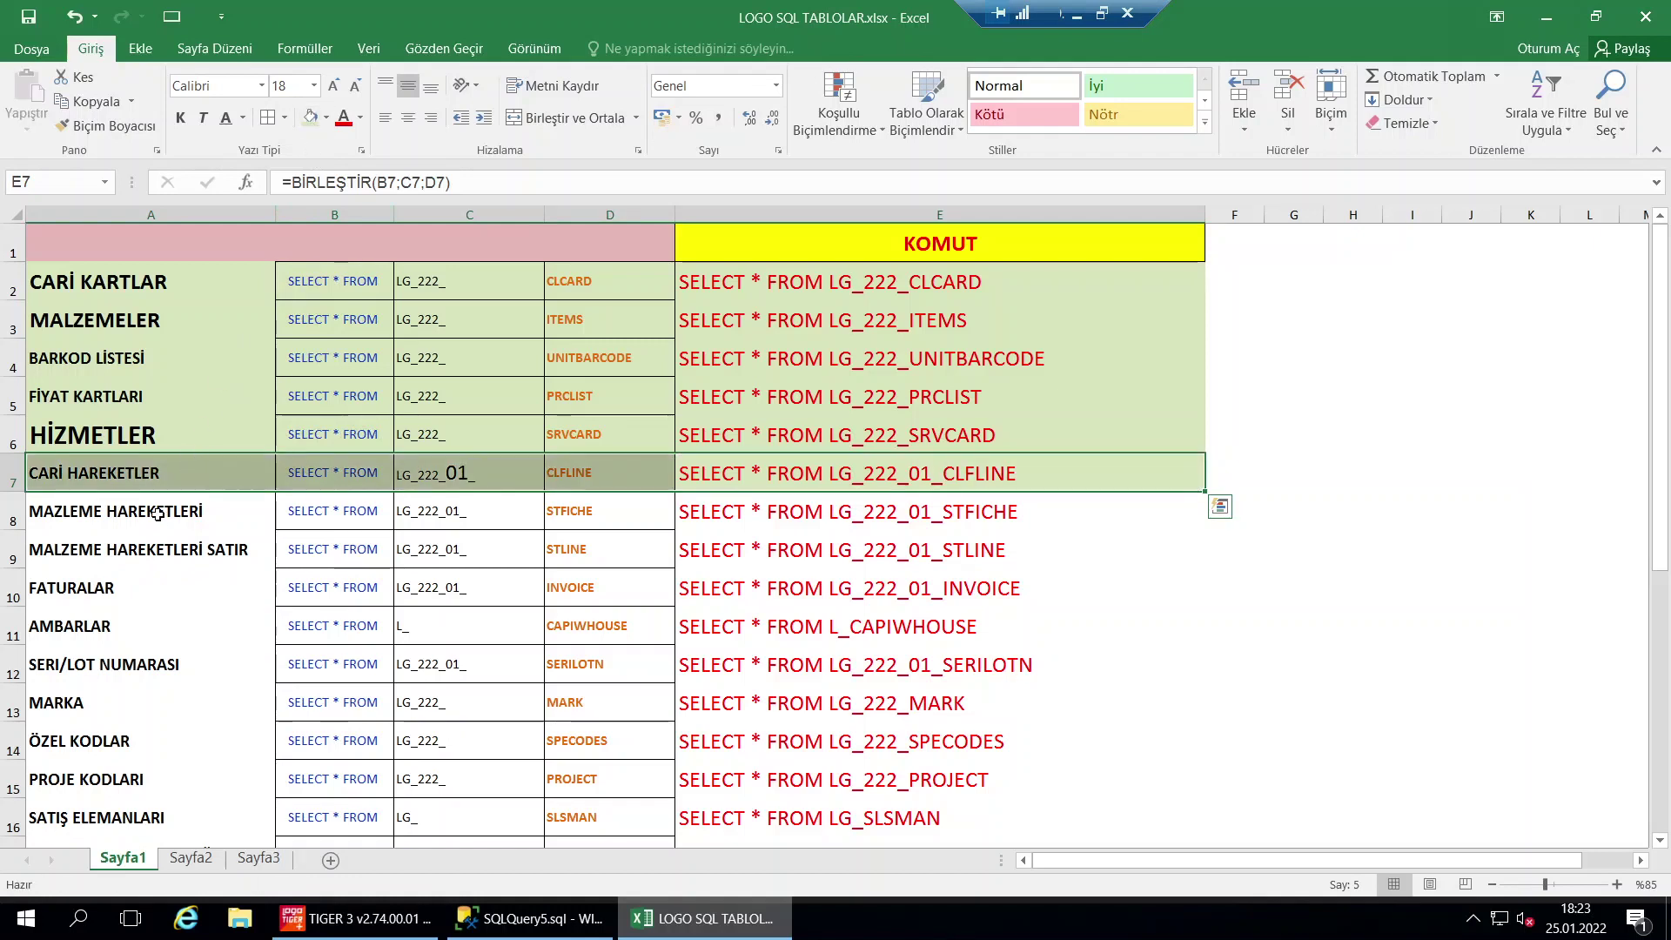
{"action": "left_click", "coordinate": [157, 513]}
Enlarge the 01 in C8's table prefix and take the STFICHE command from E8
{"action": "double_click", "coordinate": [453, 512]}
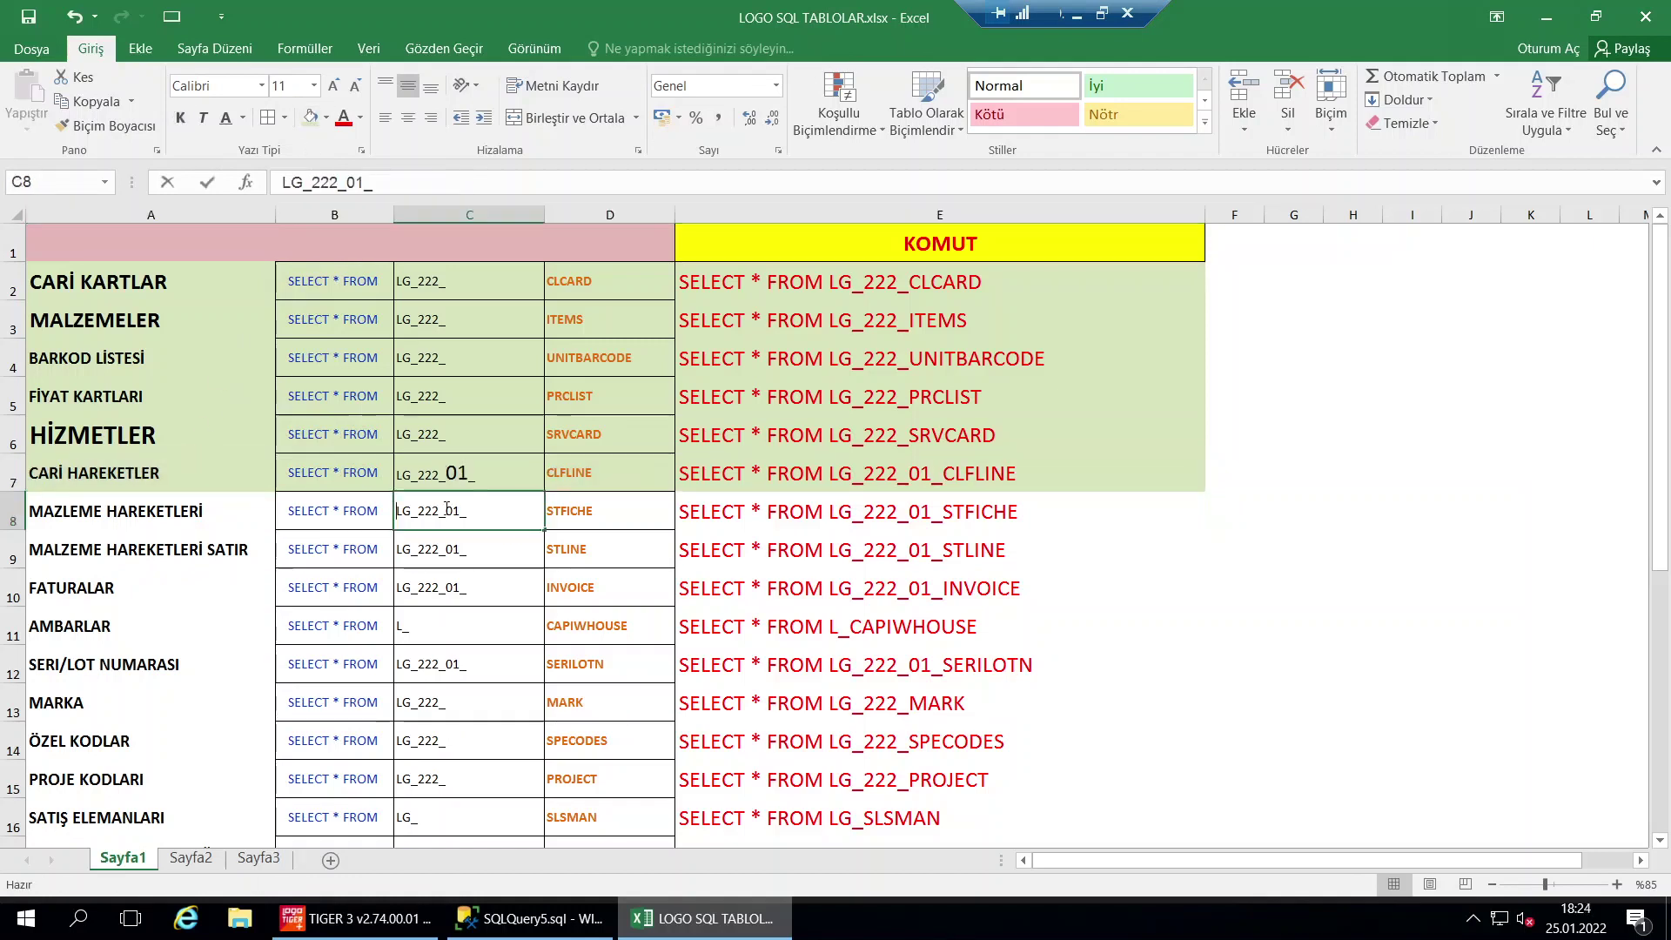
{"action": "left_click_drag", "start_coordinate": [459, 511], "coordinate": [461, 512]}
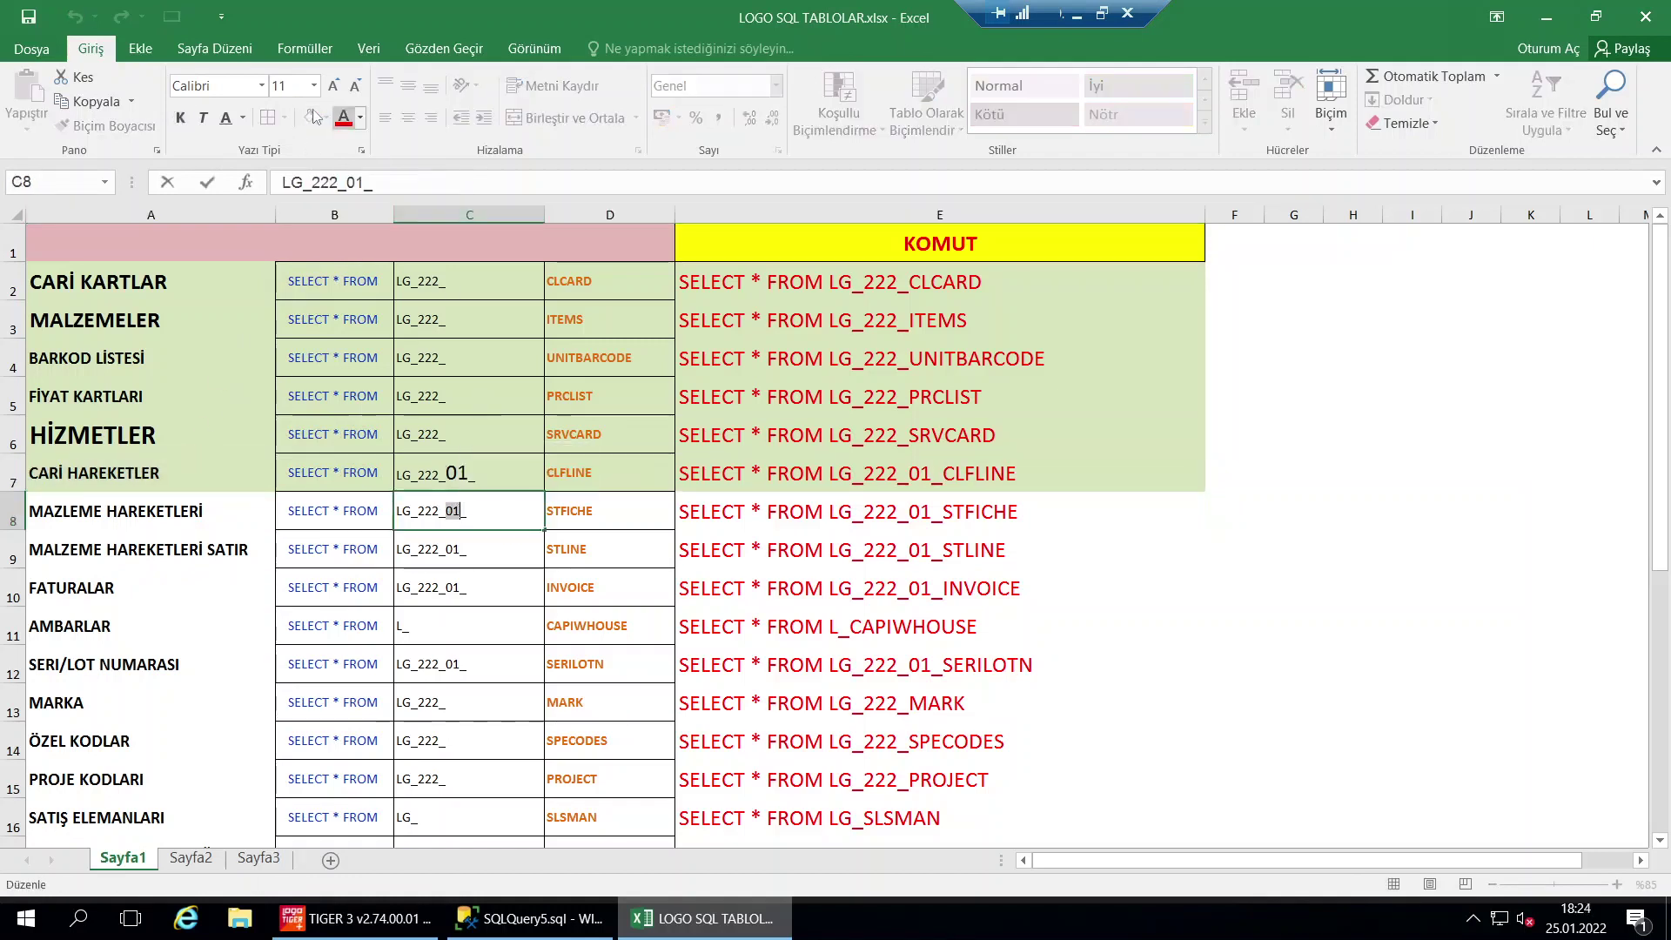
{"action": "left_click", "coordinate": [334, 86]}
{"action": "left_click", "coordinate": [334, 85]}
{"action": "left_click", "coordinate": [335, 85]}
{"action": "left_click", "coordinate": [335, 86]}
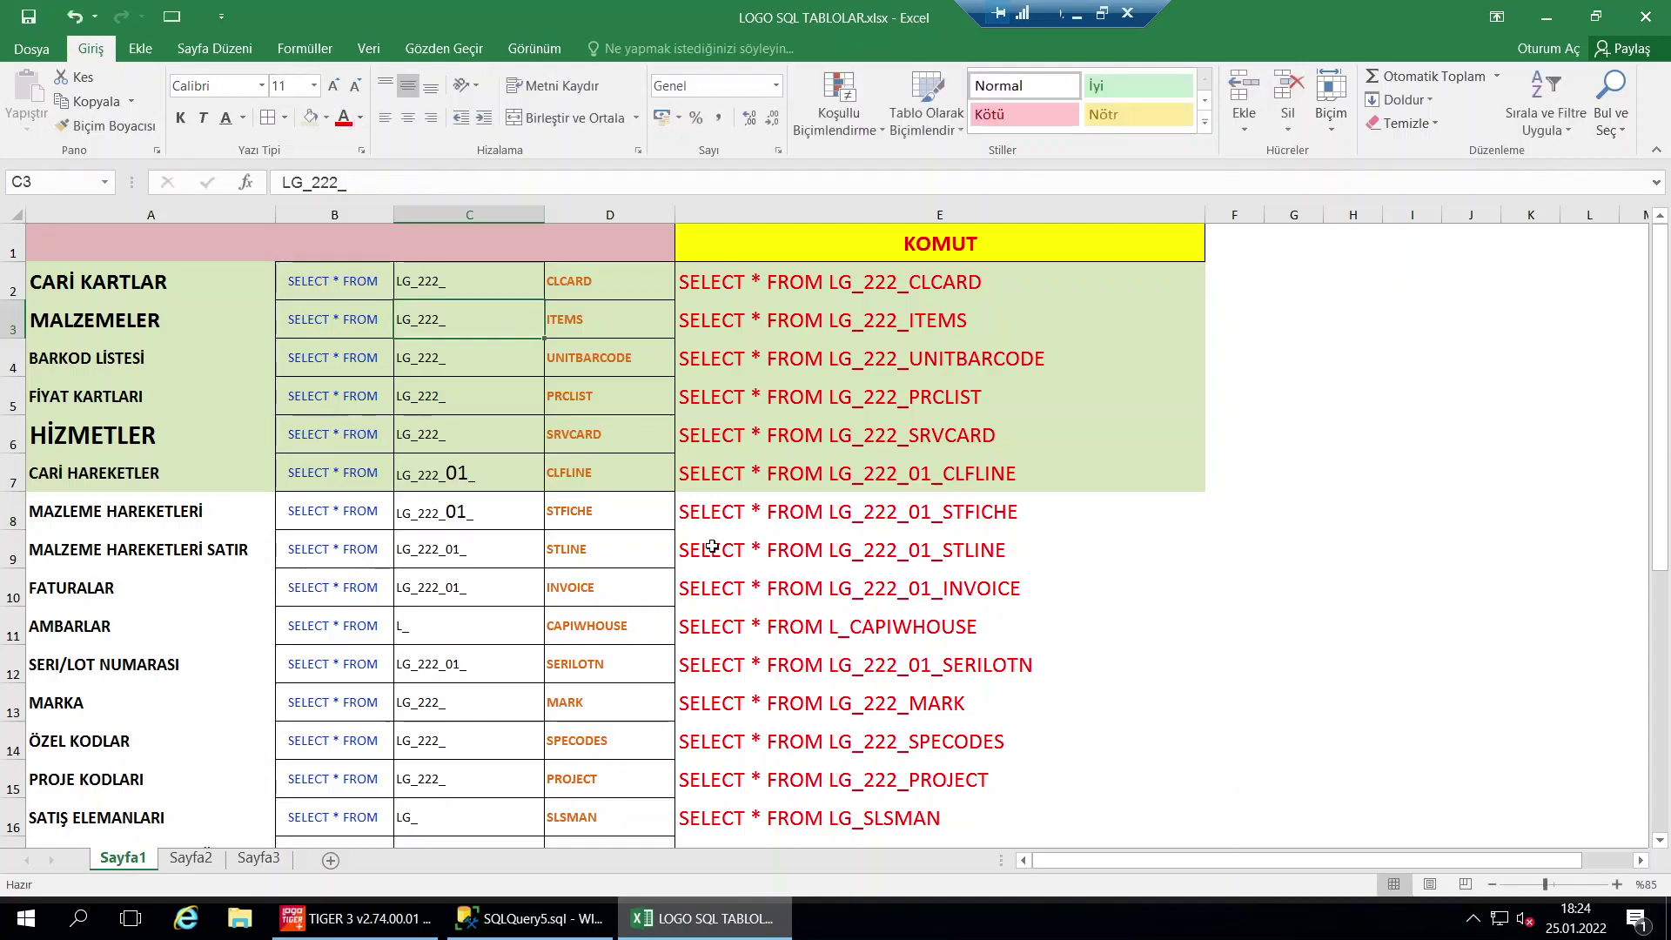
{"action": "left_click", "coordinate": [773, 507]}
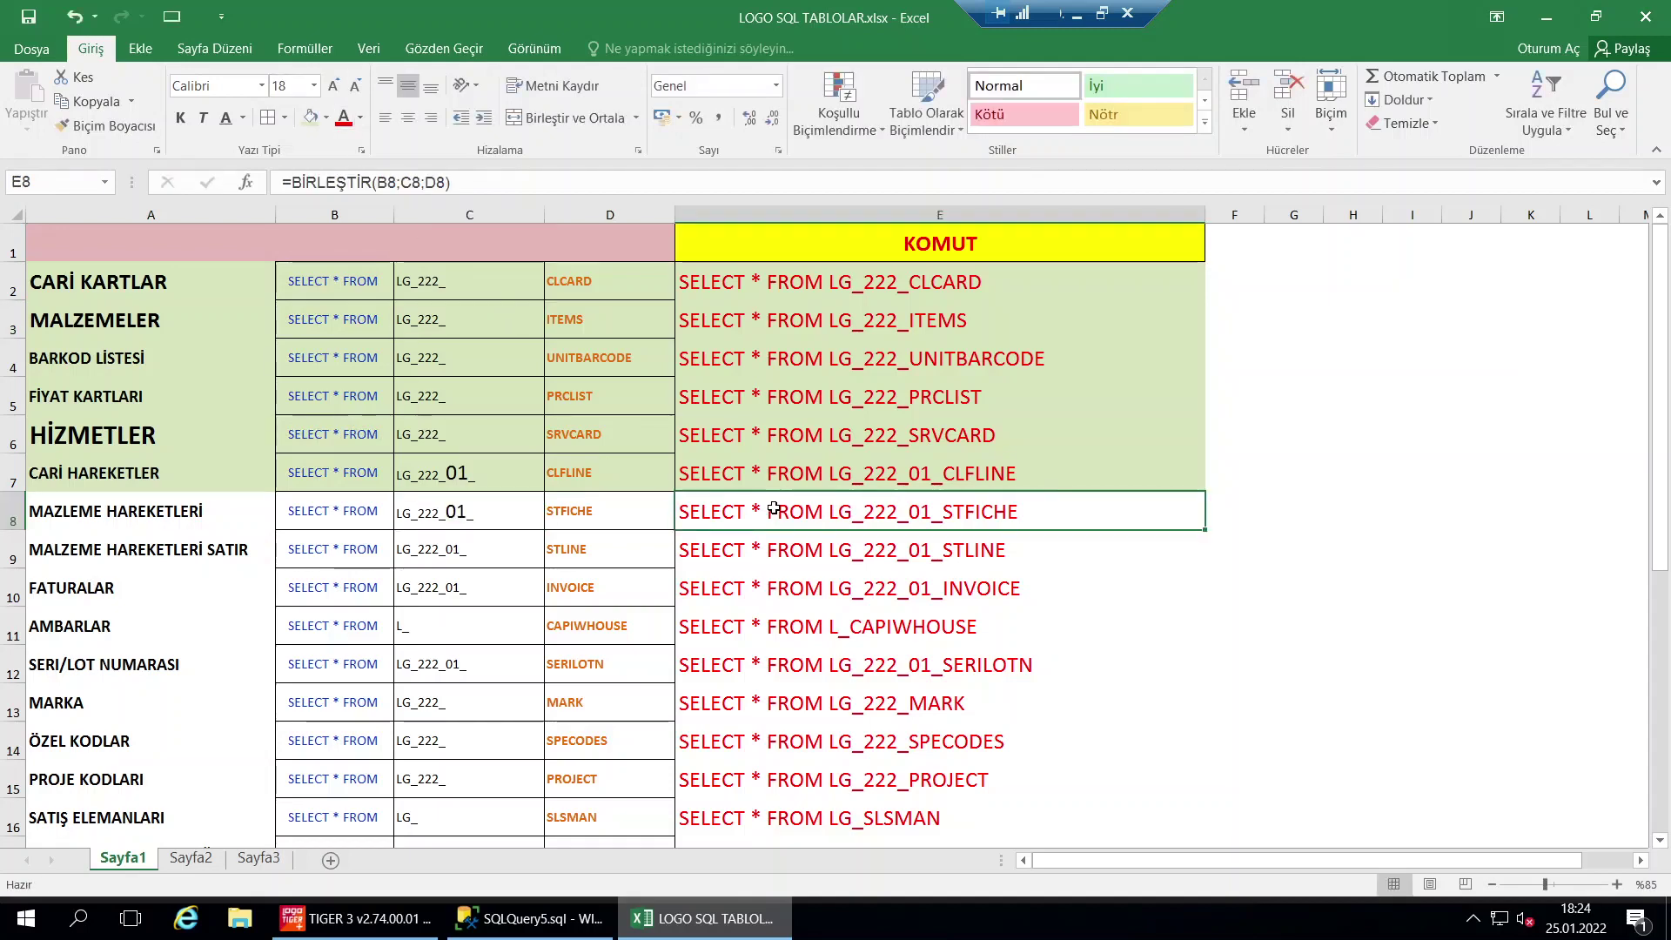
{"action": "left_click", "coordinate": [531, 918]}
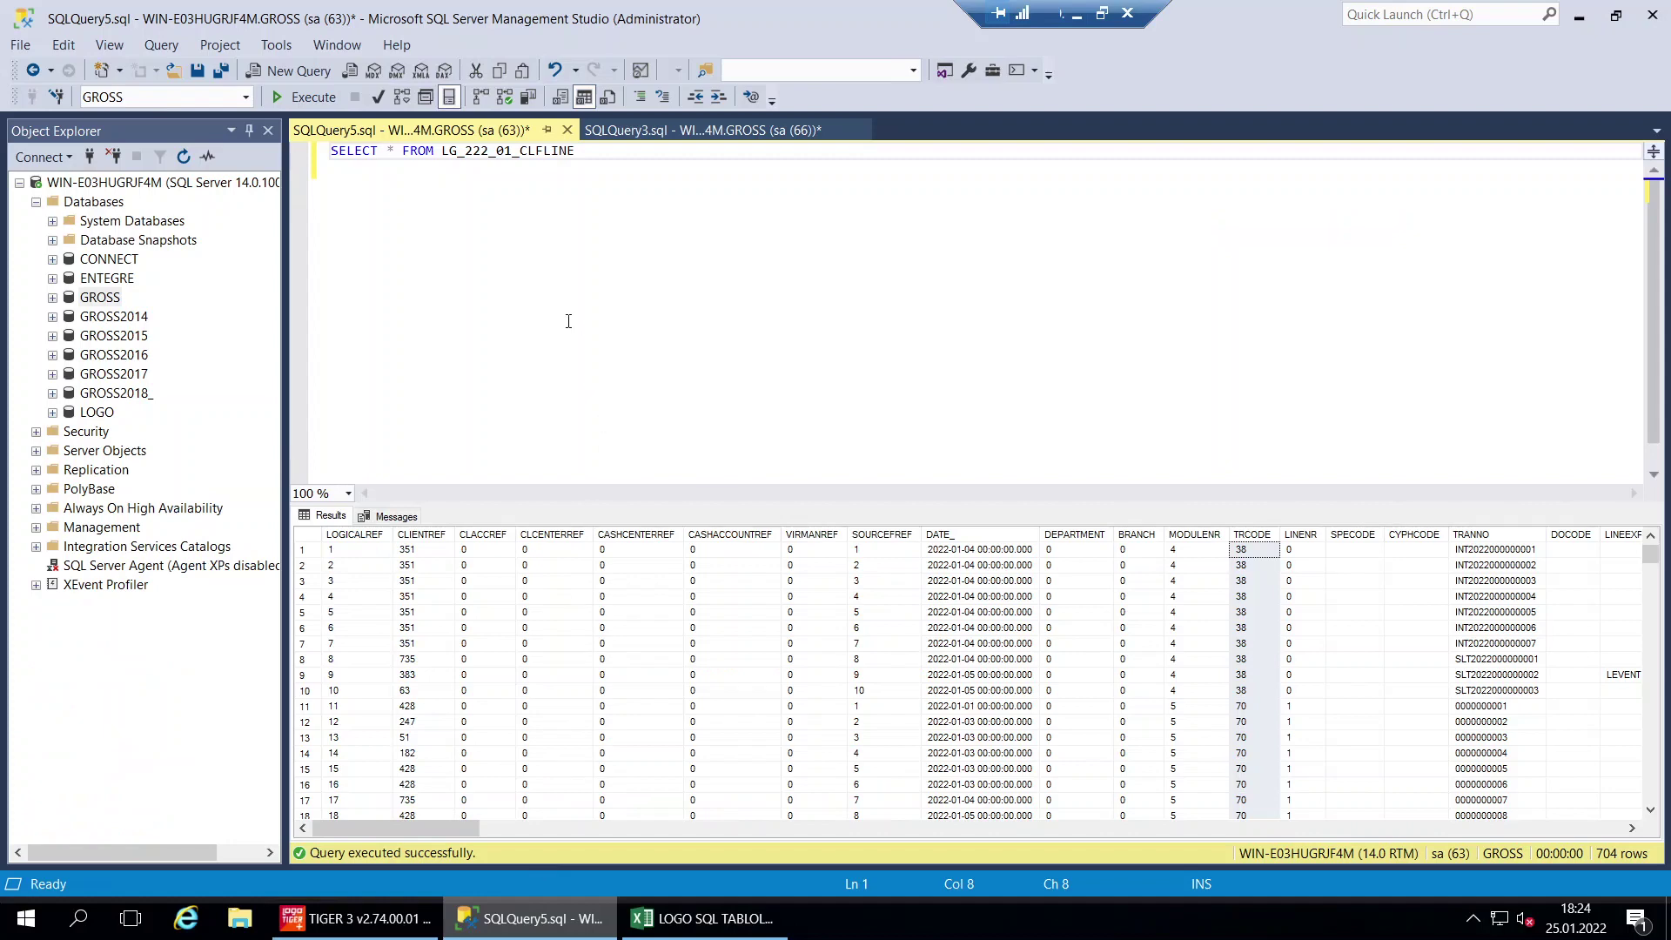
Run SELECT * FROM LG_222_01_STFICHE and inspect IOCODE and FICHENO values in the results
{"action": "key", "text": "ctrl+a"}
{"action": "type", "text": "SELECT * FROM LG_222_01_STFICHE"}
{"action": "key", "text": "F5"}
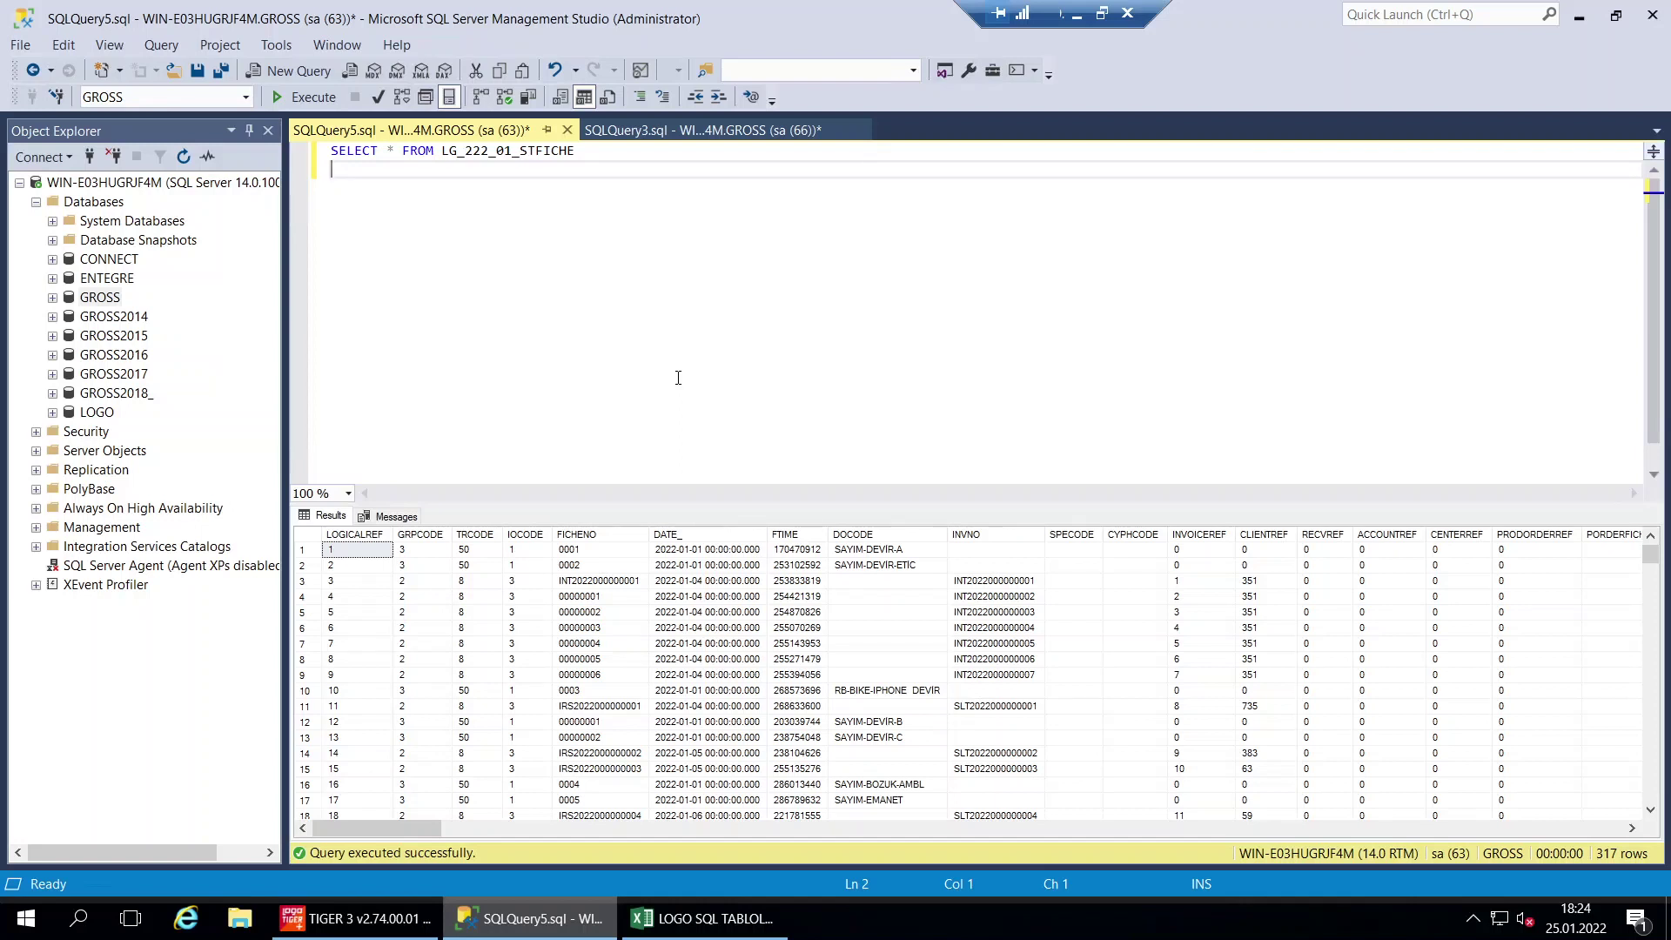
{"action": "left_click", "coordinate": [527, 674]}
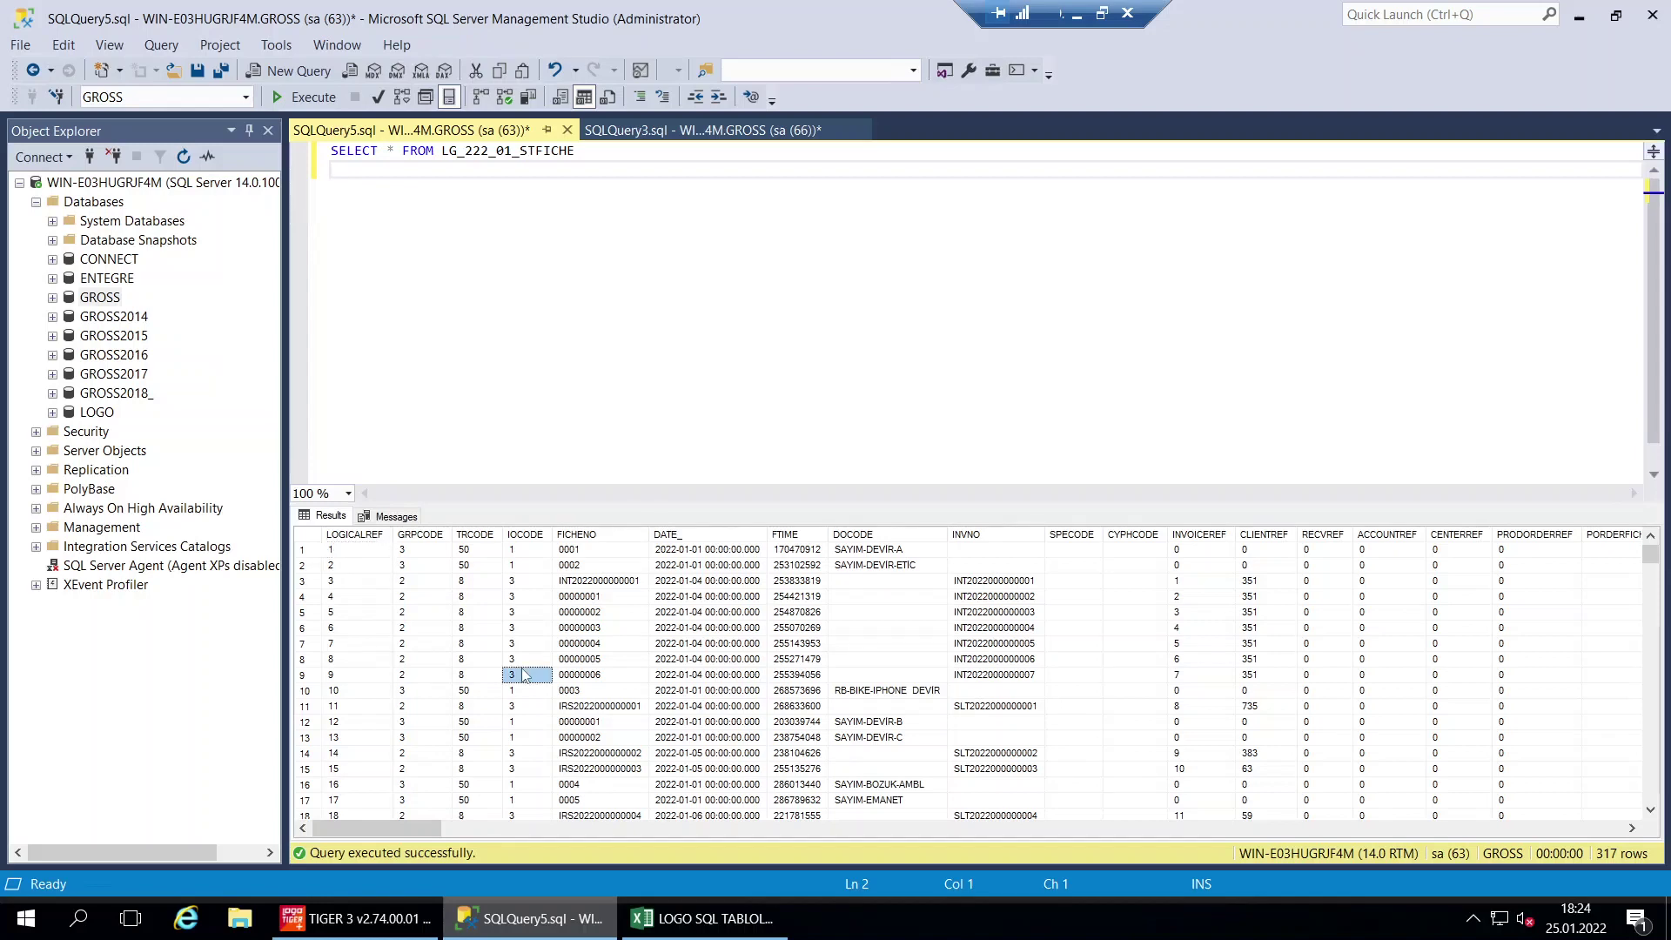
{"action": "scroll", "coordinate": [516, 727], "scroll_direction": "down", "scroll_amount": 3}
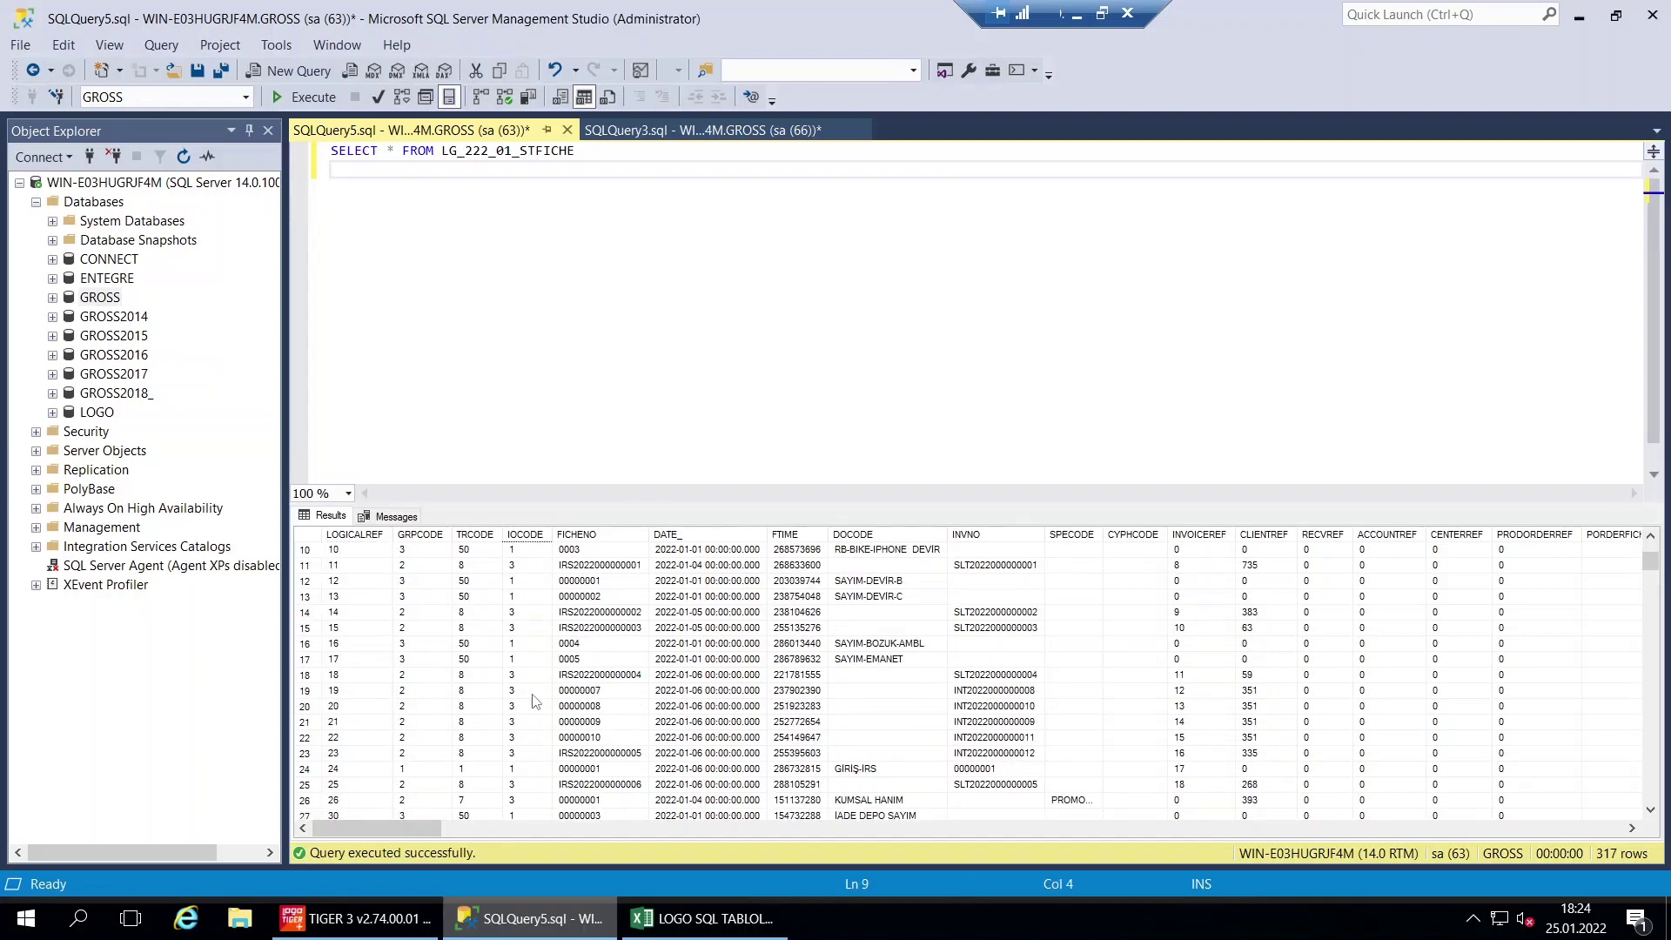
{"action": "scroll", "coordinate": [540, 696], "scroll_direction": "down", "scroll_amount": 3}
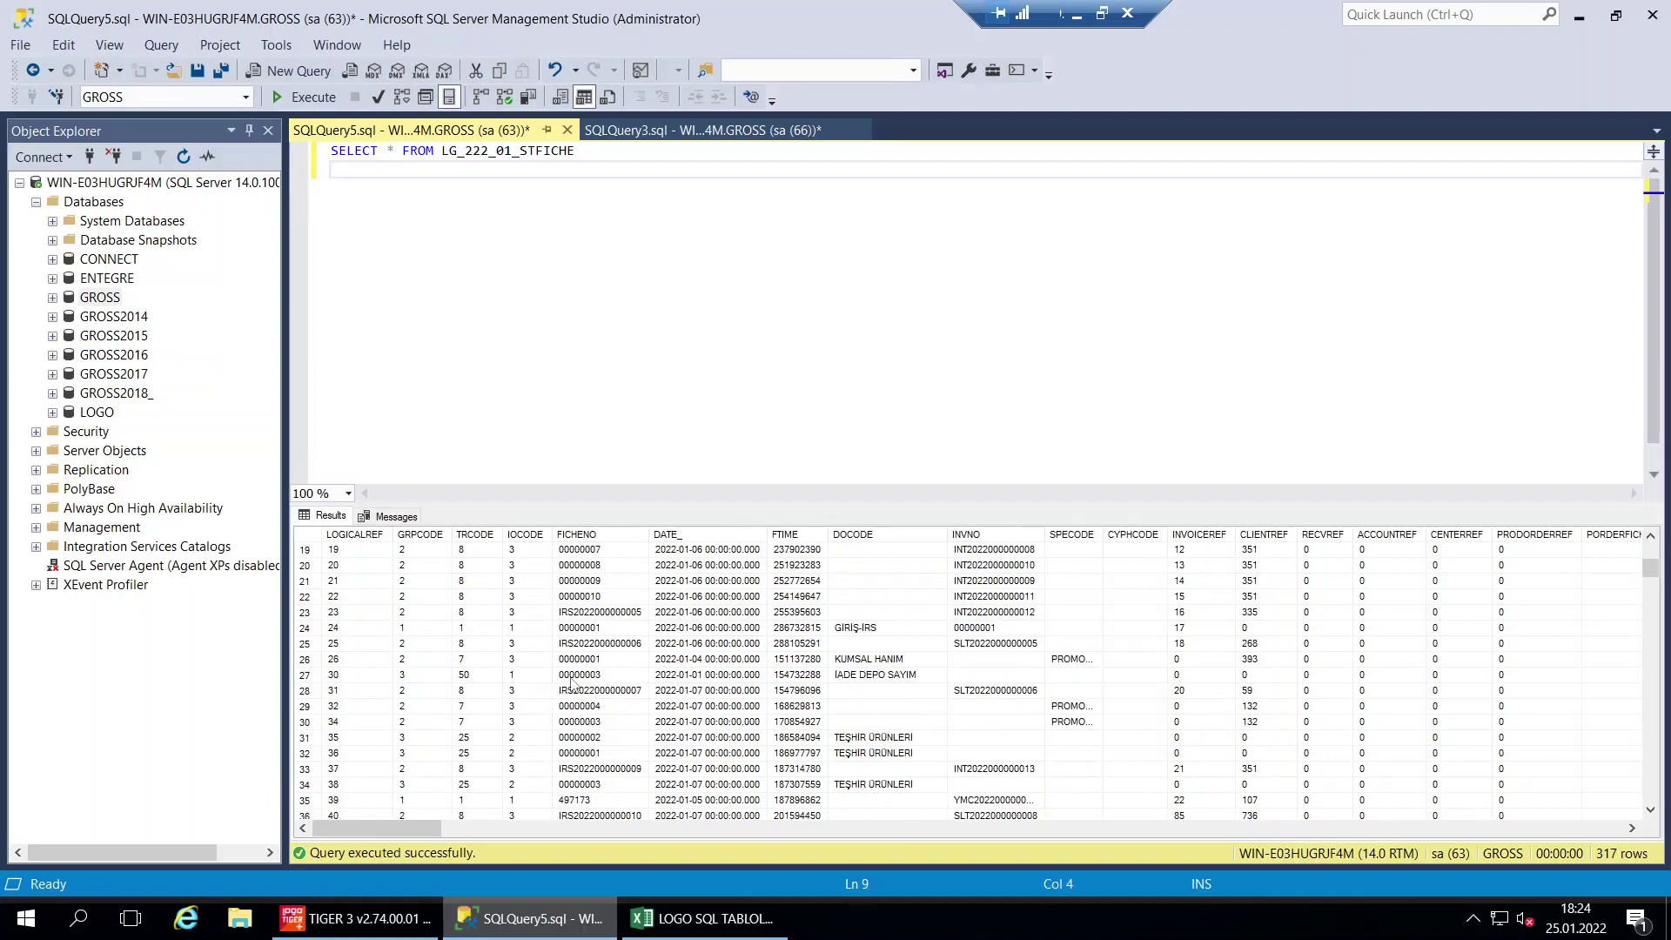
{"action": "scroll", "coordinate": [566, 688], "scroll_direction": "up", "scroll_amount": 6}
{"action": "left_click", "coordinate": [598, 534]}
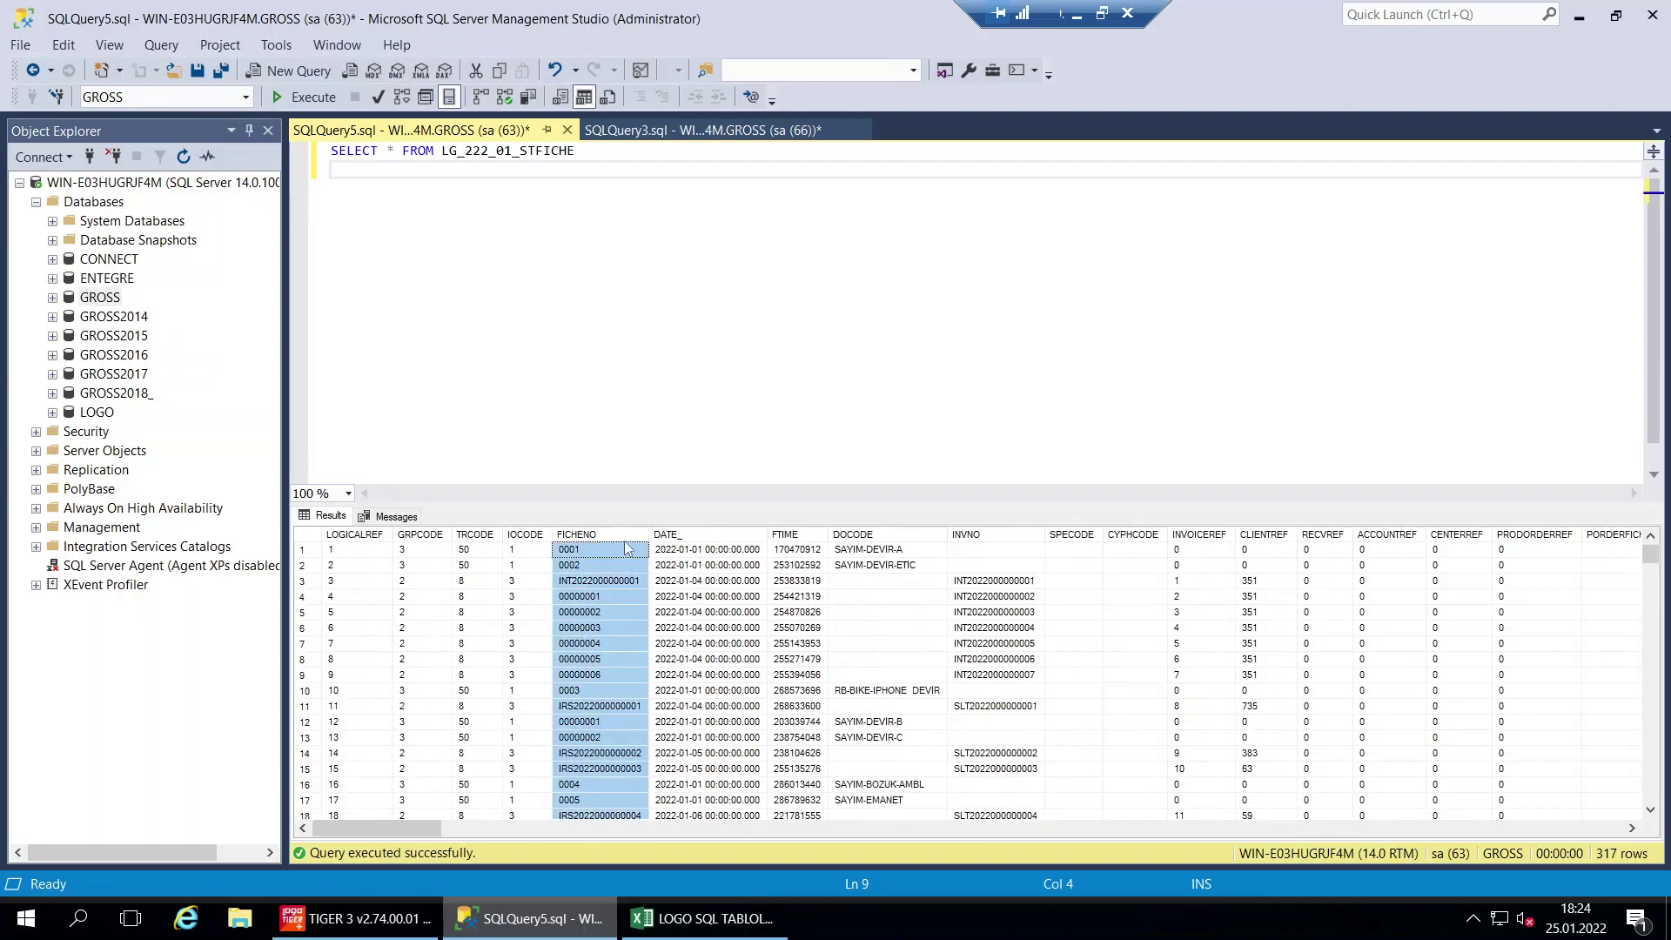
{"action": "left_click", "coordinate": [601, 580]}
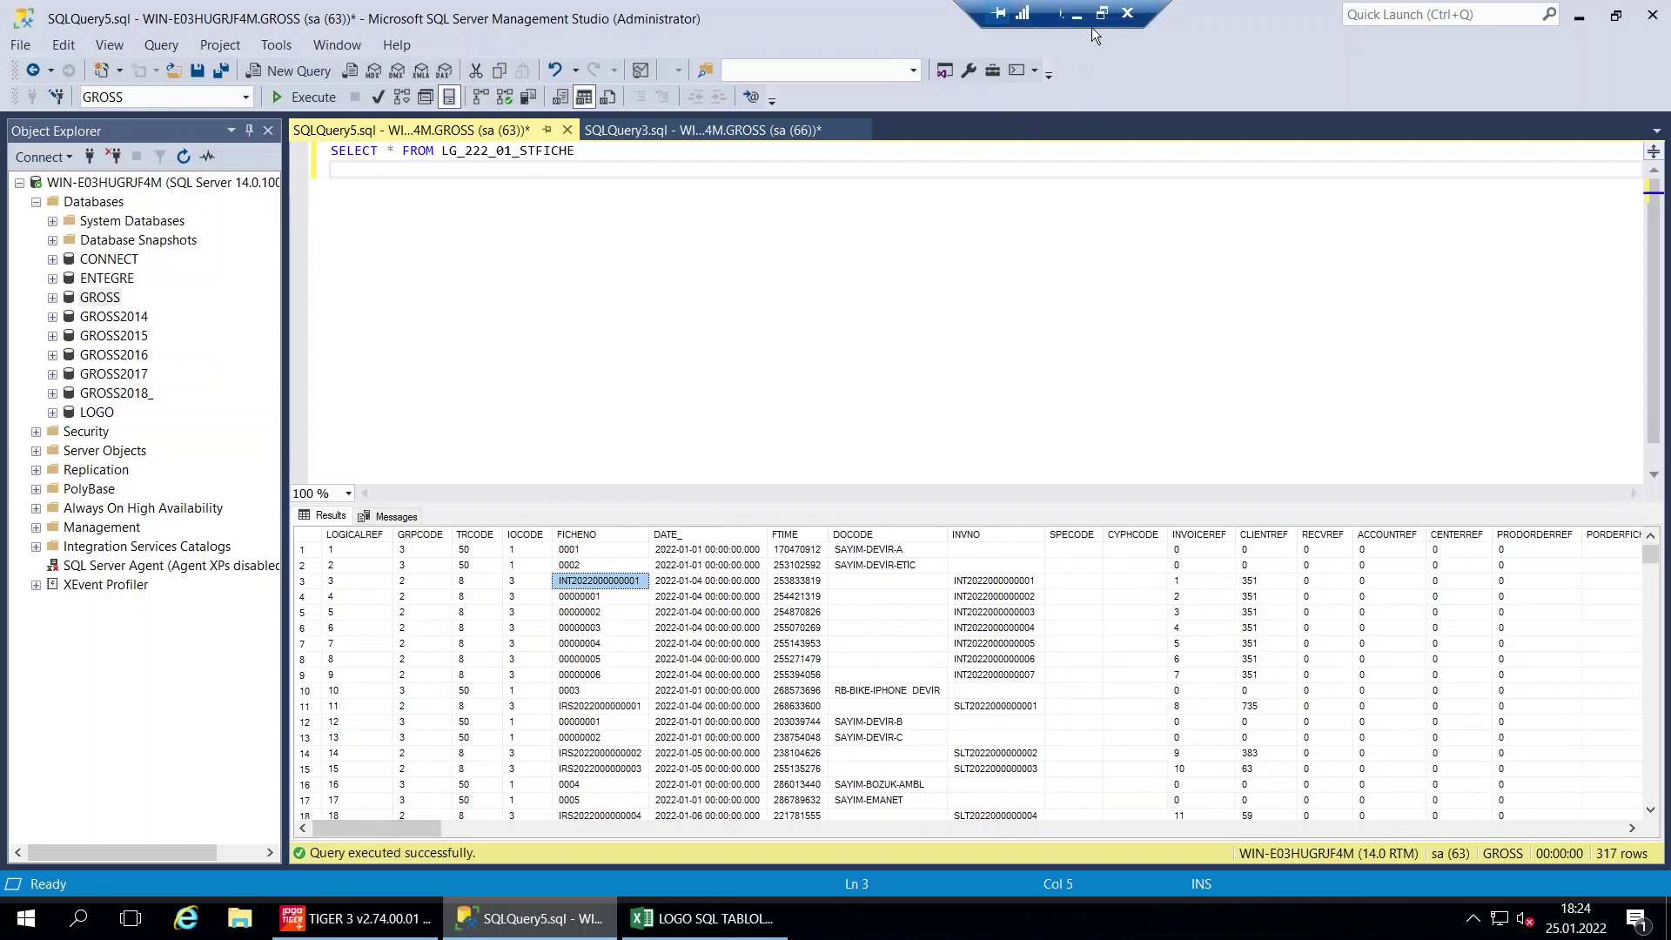
Copy the STLINE command from Excel cell E9 and return to the query window
{"action": "left_click", "coordinate": [703, 918]}
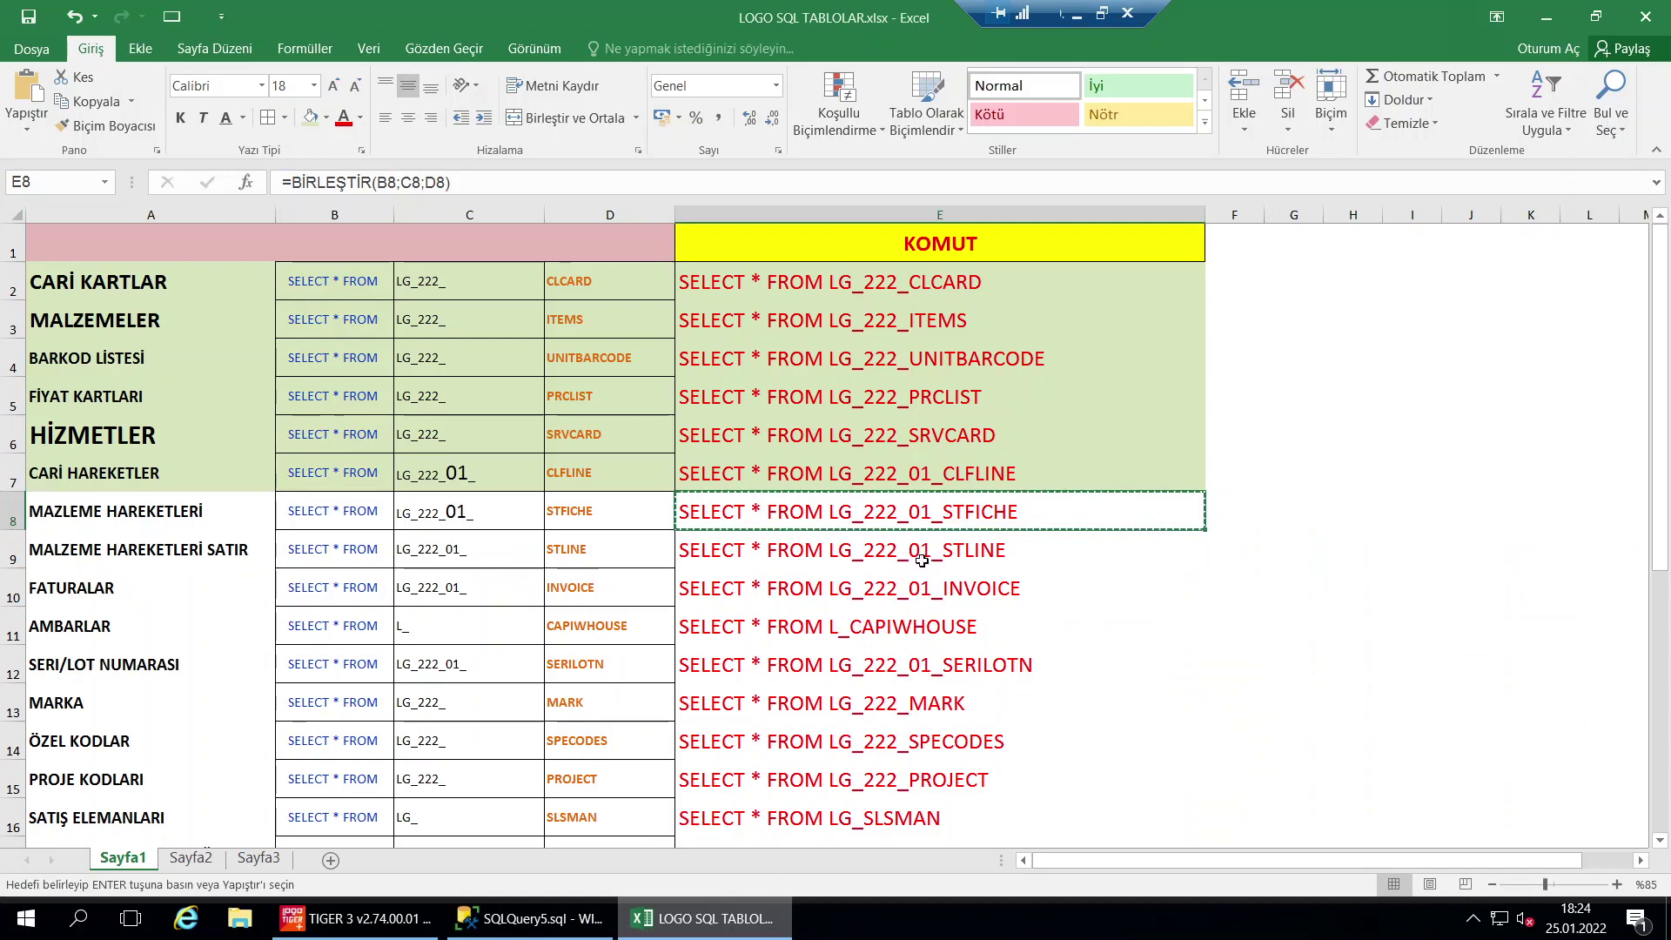
{"action": "left_click", "coordinate": [921, 561]}
{"action": "key", "text": "ctrl+c"}
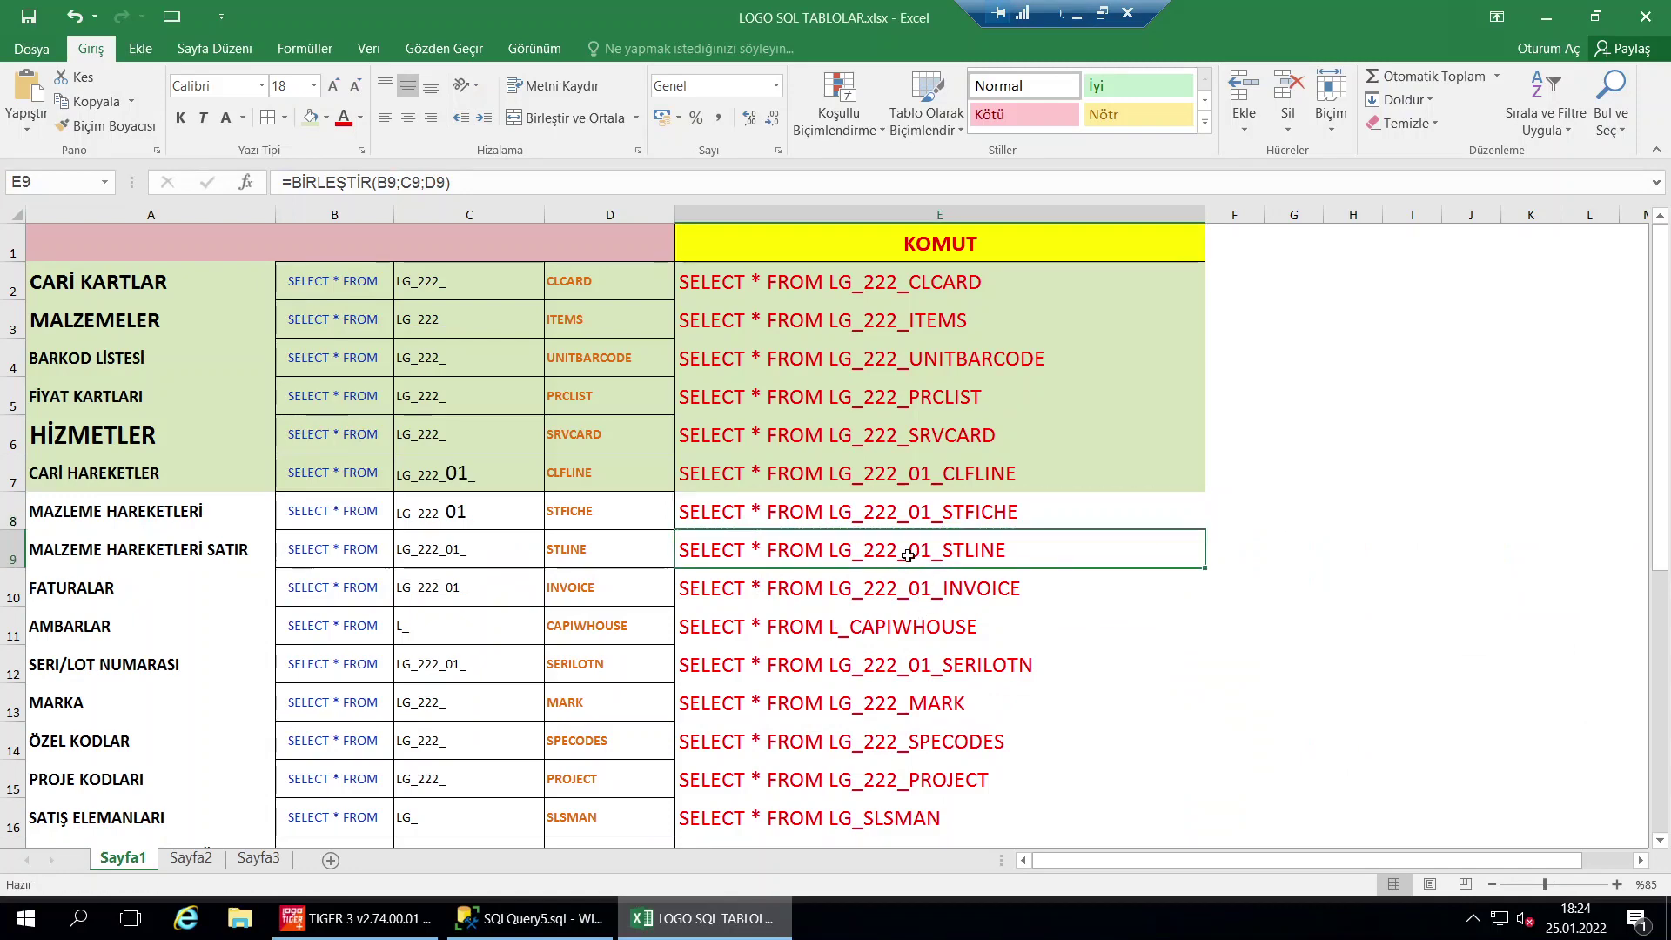
{"action": "left_click", "coordinate": [548, 929]}
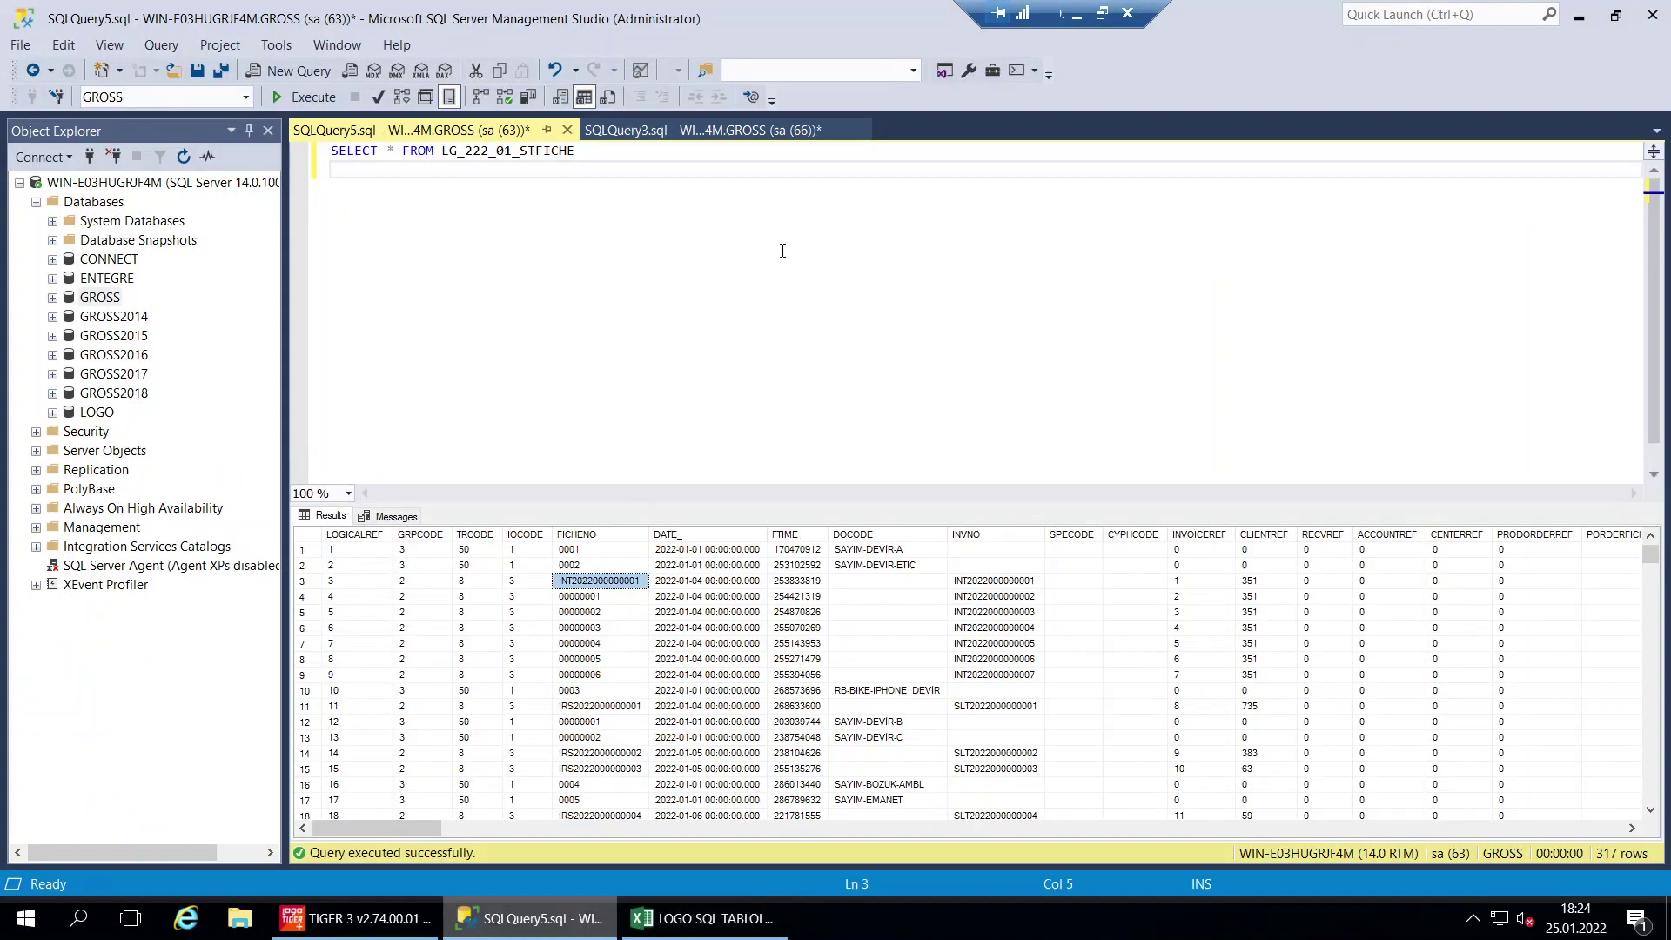
Add the LG_222_01_STLINE query below the STFICHE query and run it on its own
{"action": "left_click", "coordinate": [662, 161]}
{"action": "key", "text": "Return"}
{"action": "key", "text": "Return"}
{"action": "key", "text": "ctrl+v"}
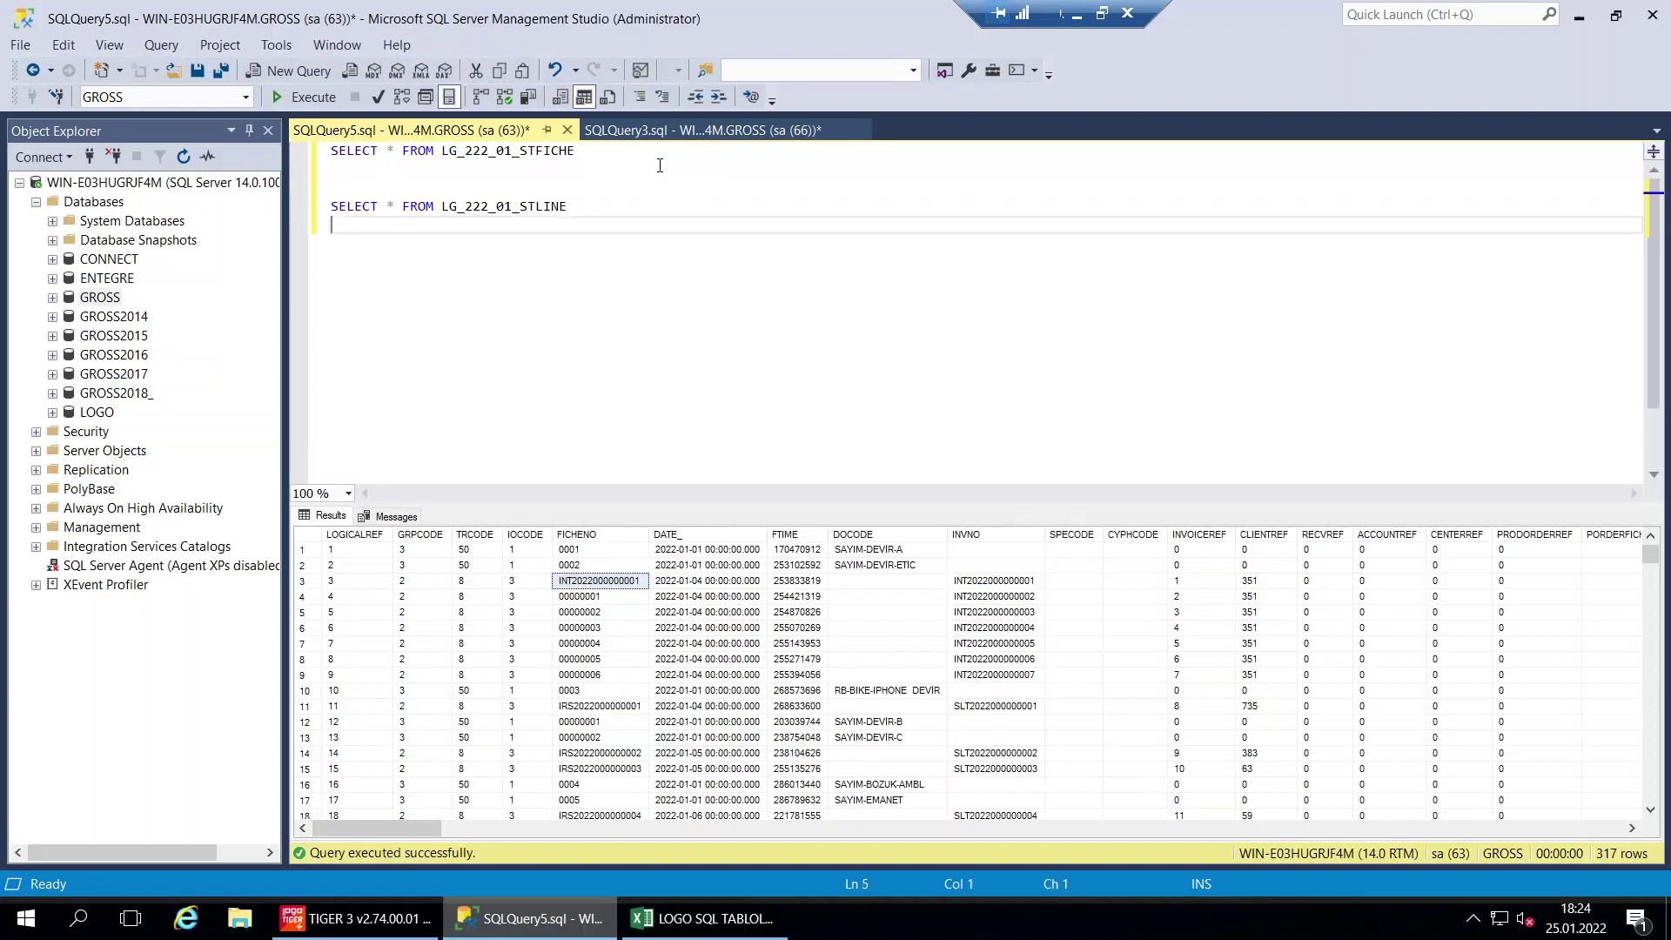
{"action": "left_click_drag", "start_coordinate": [601, 206], "coordinate": [278, 209]}
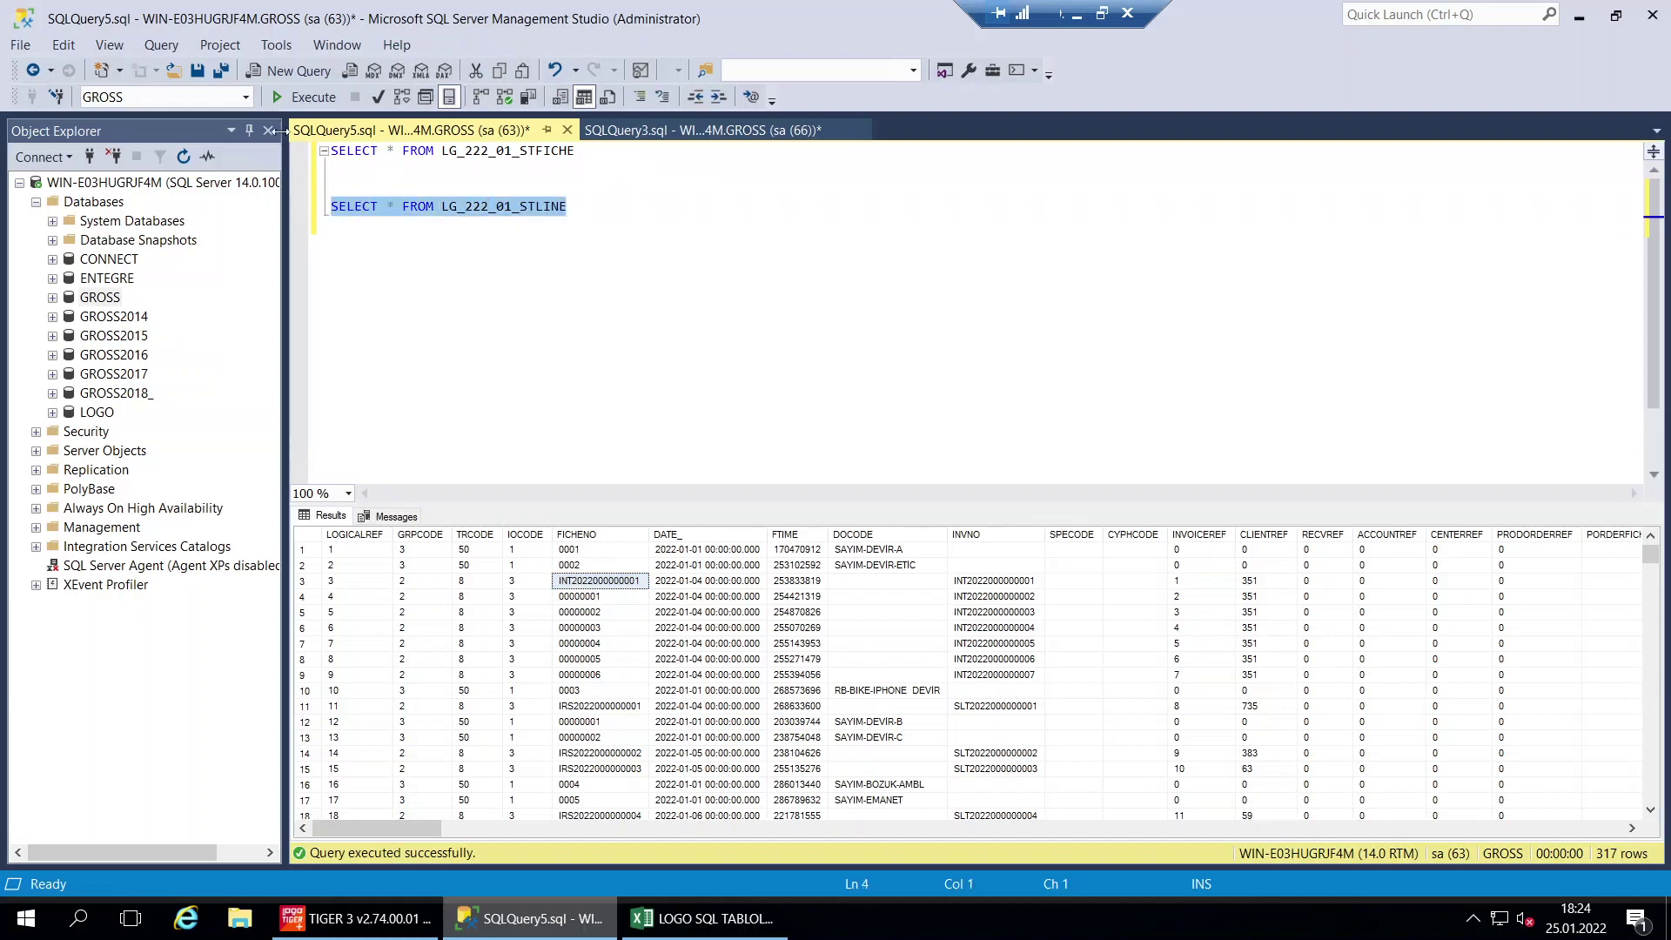
{"action": "left_click", "coordinate": [304, 97]}
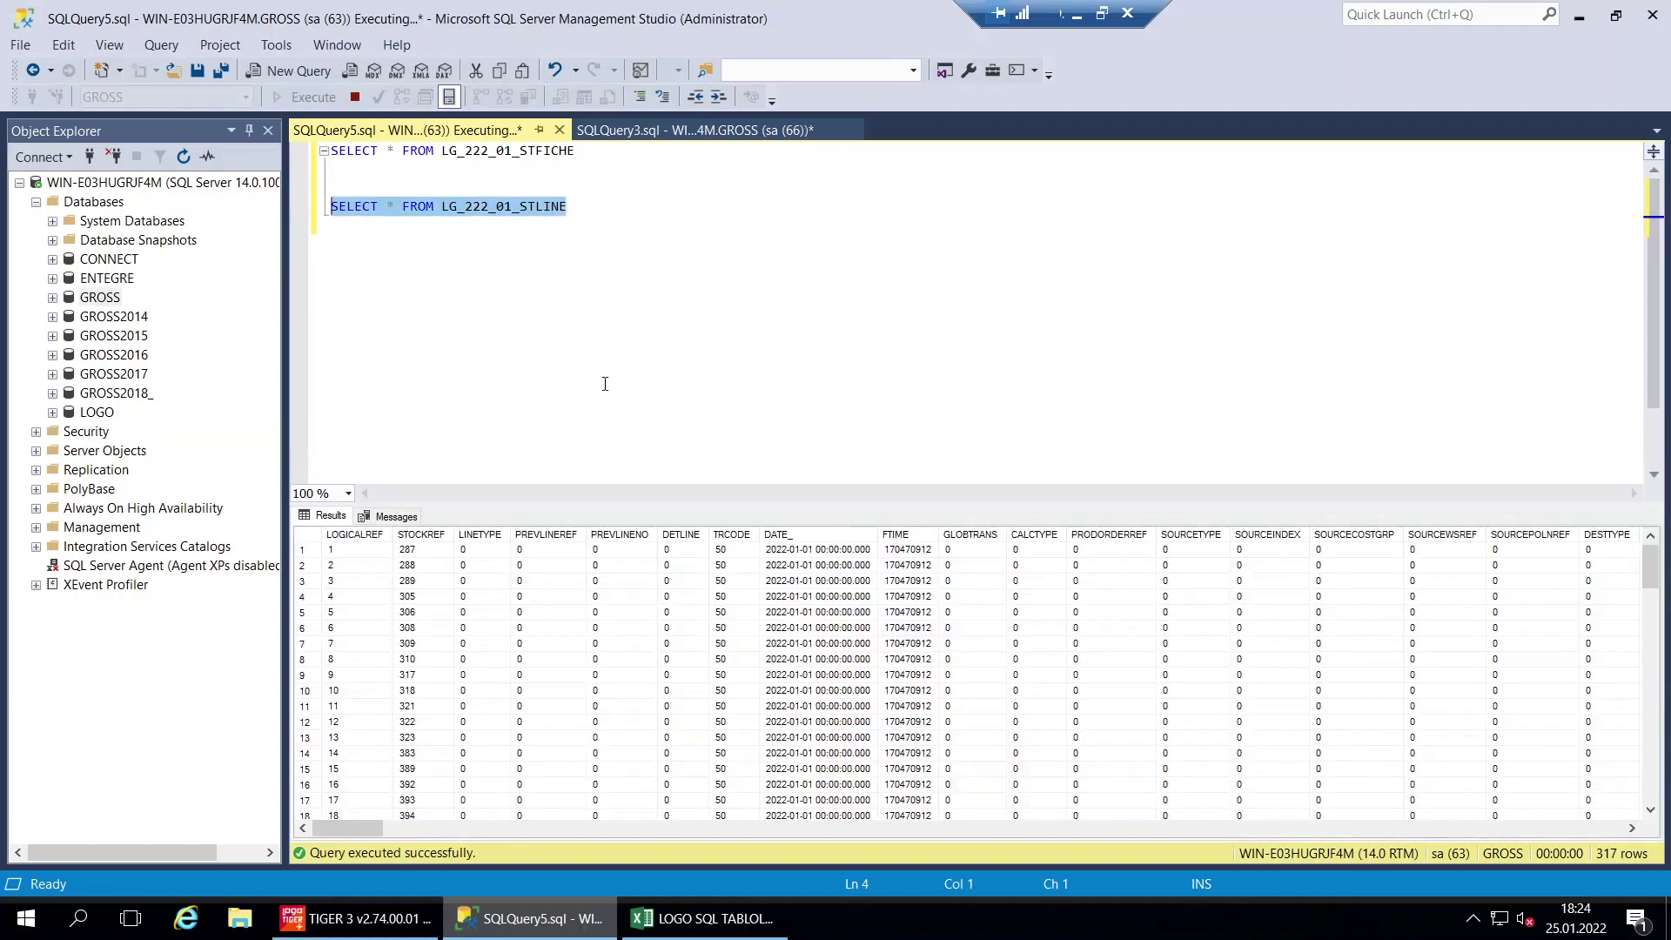
Inspect the STLINE results' STOCKREF and TRCODE values, including STOCKREF 287 in row 1
{"action": "left_click", "coordinate": [438, 537]}
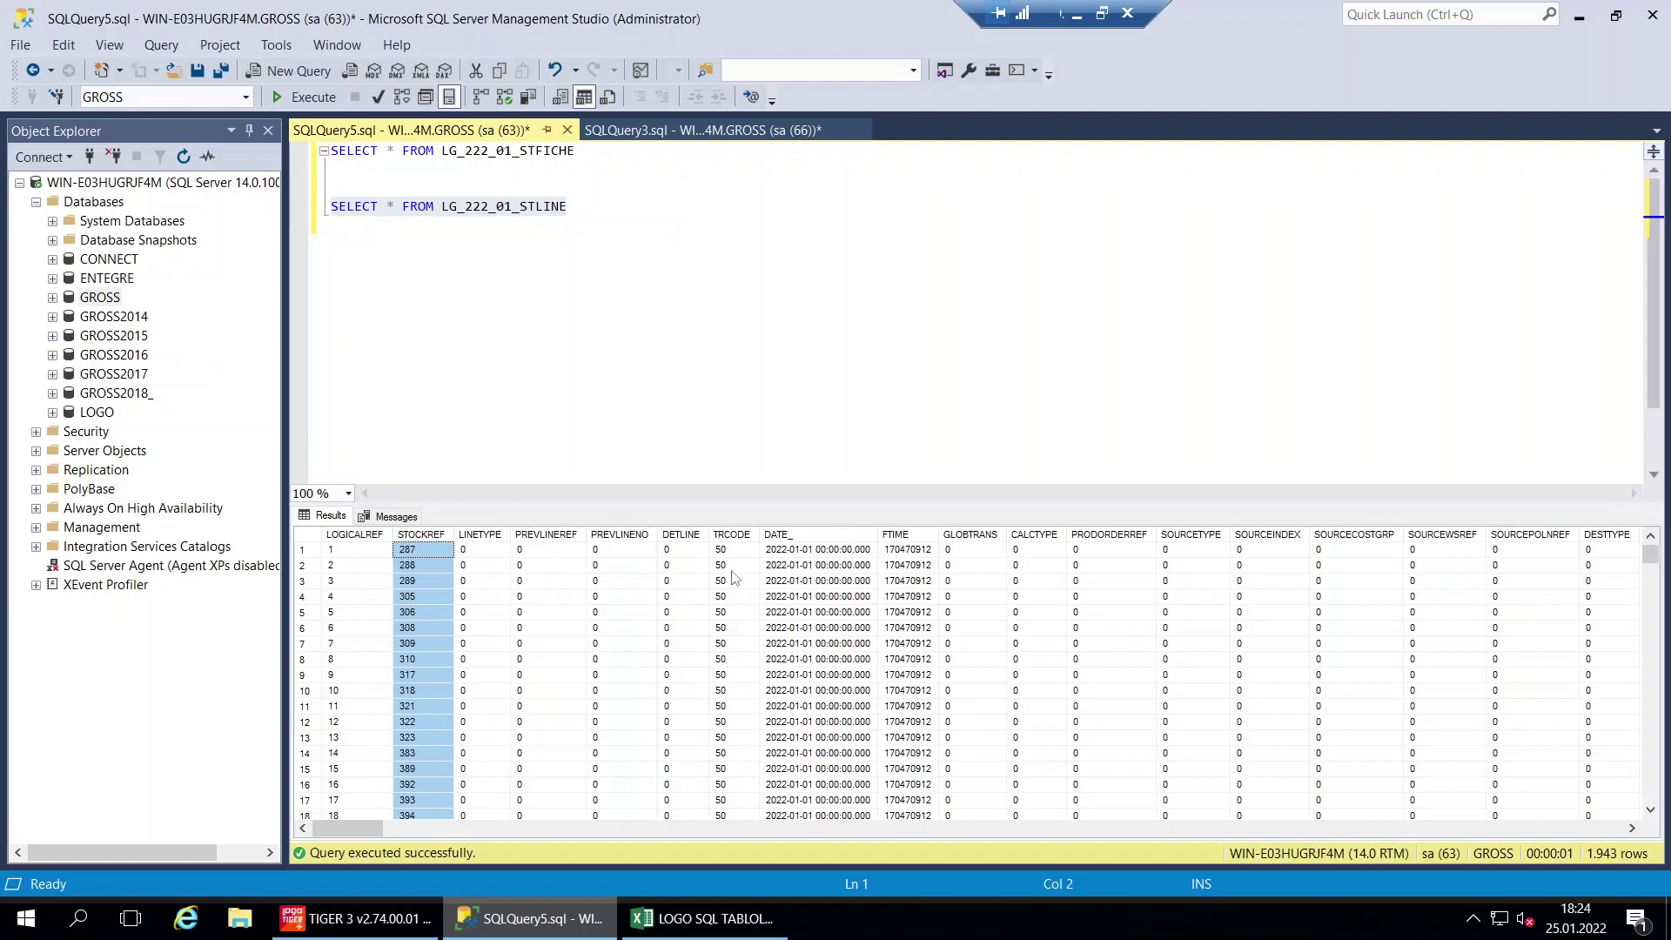
{"action": "left_click", "coordinate": [721, 644]}
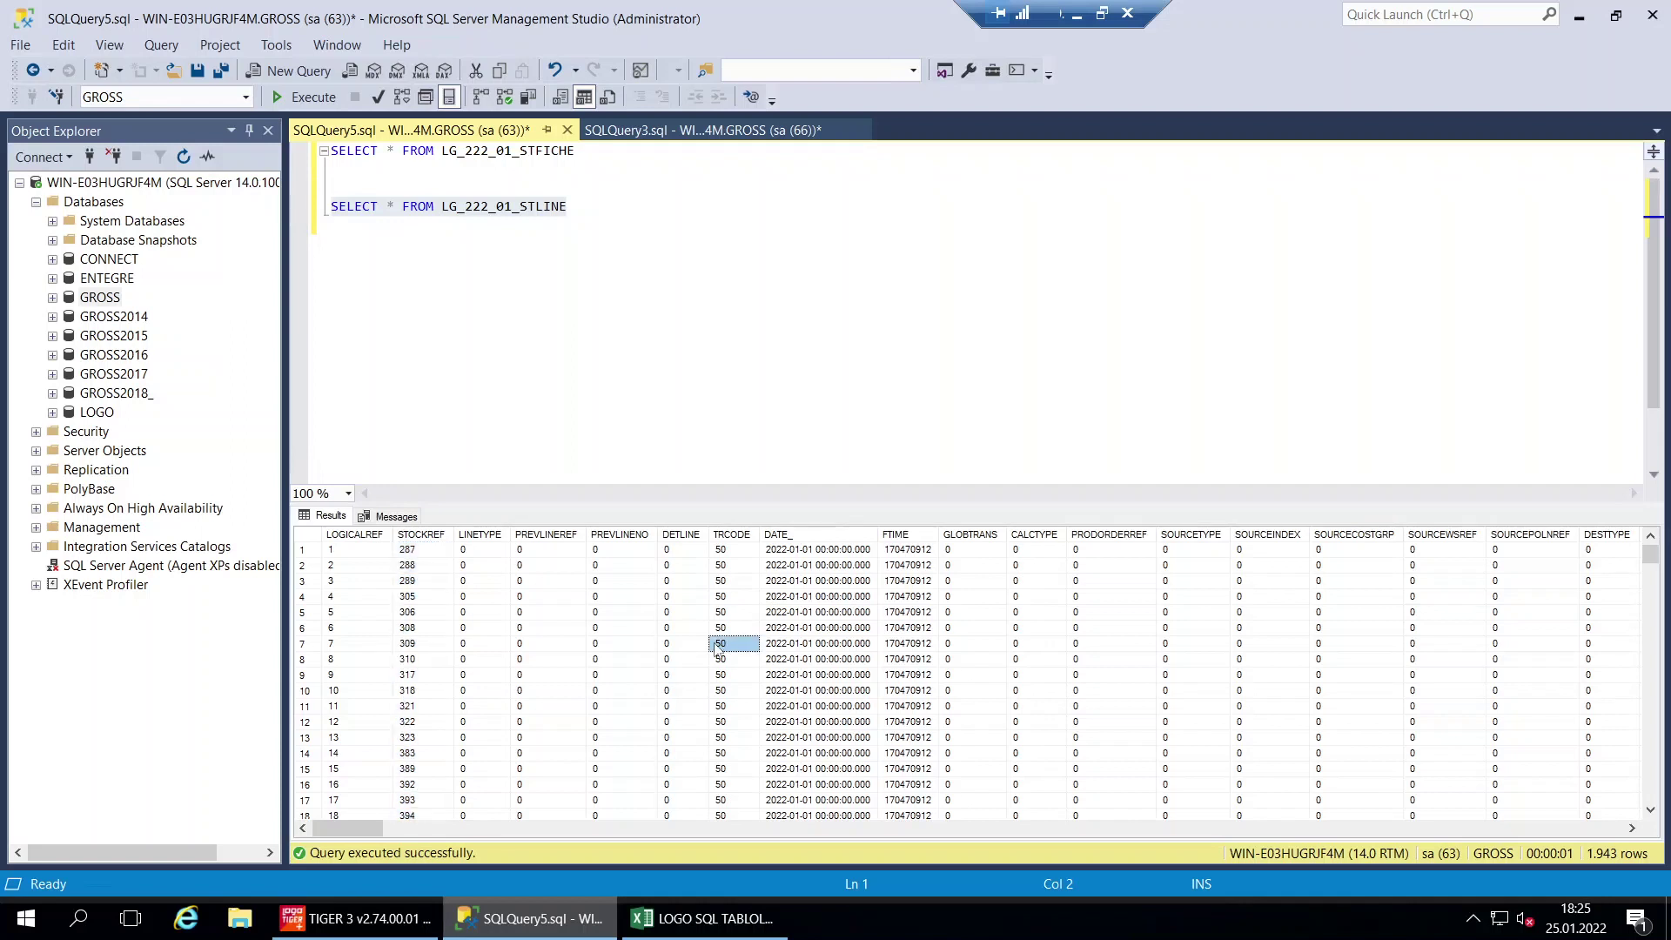
{"action": "left_click", "coordinate": [729, 552]}
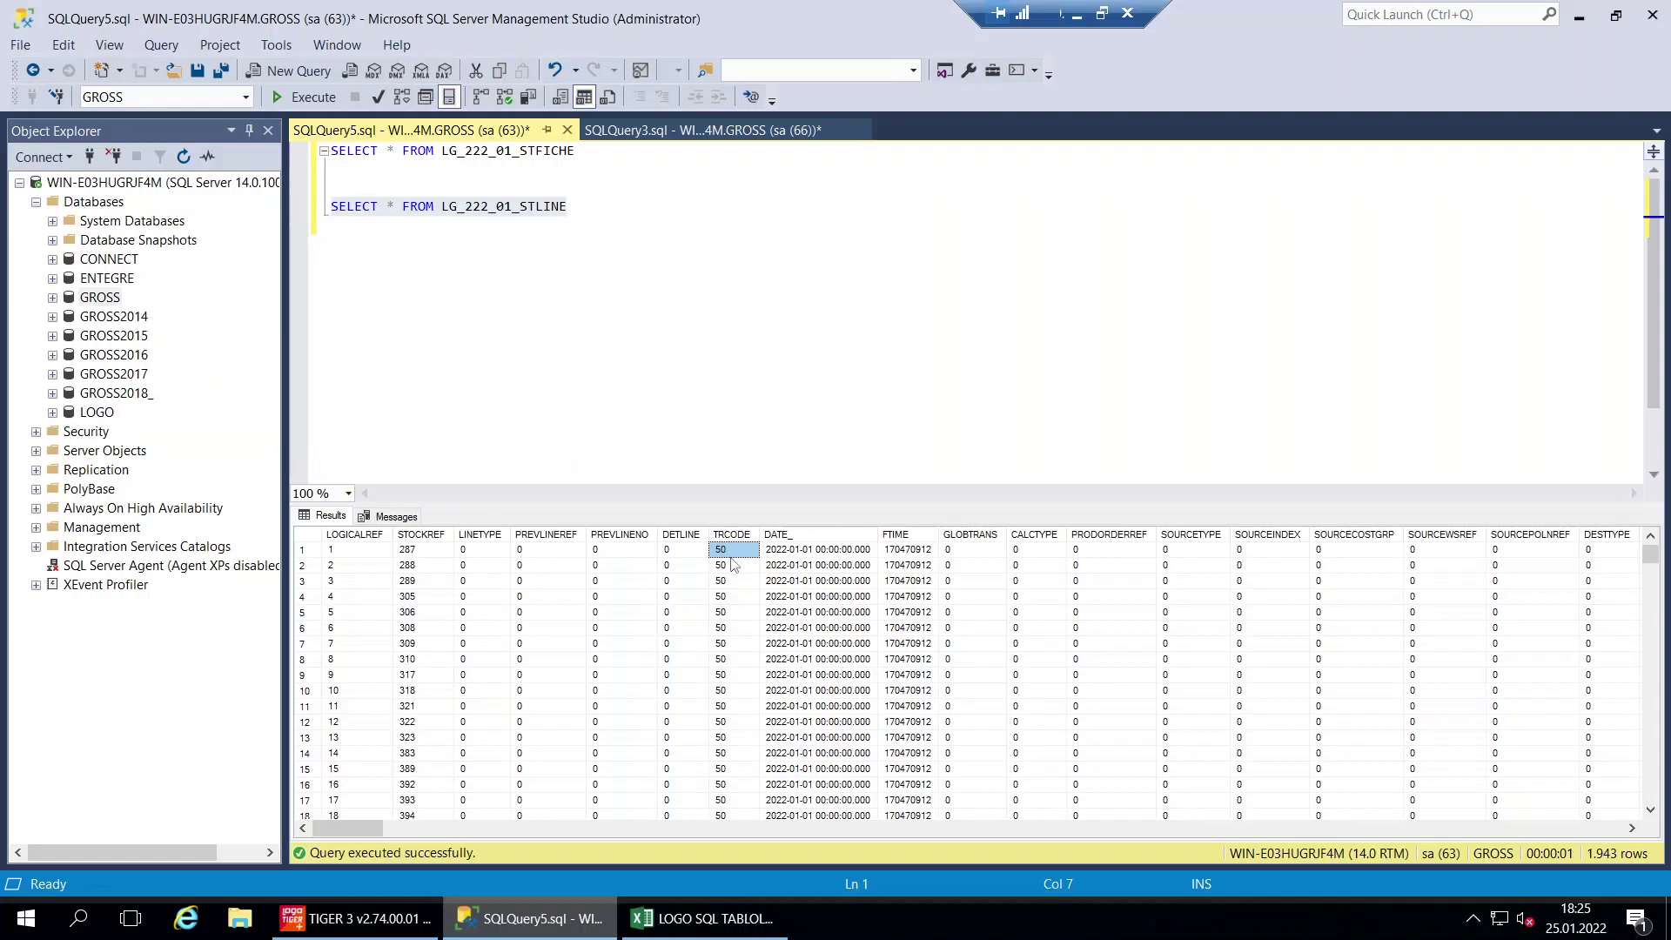
{"action": "scroll", "coordinate": [738, 618], "scroll_direction": "down", "scroll_amount": 11}
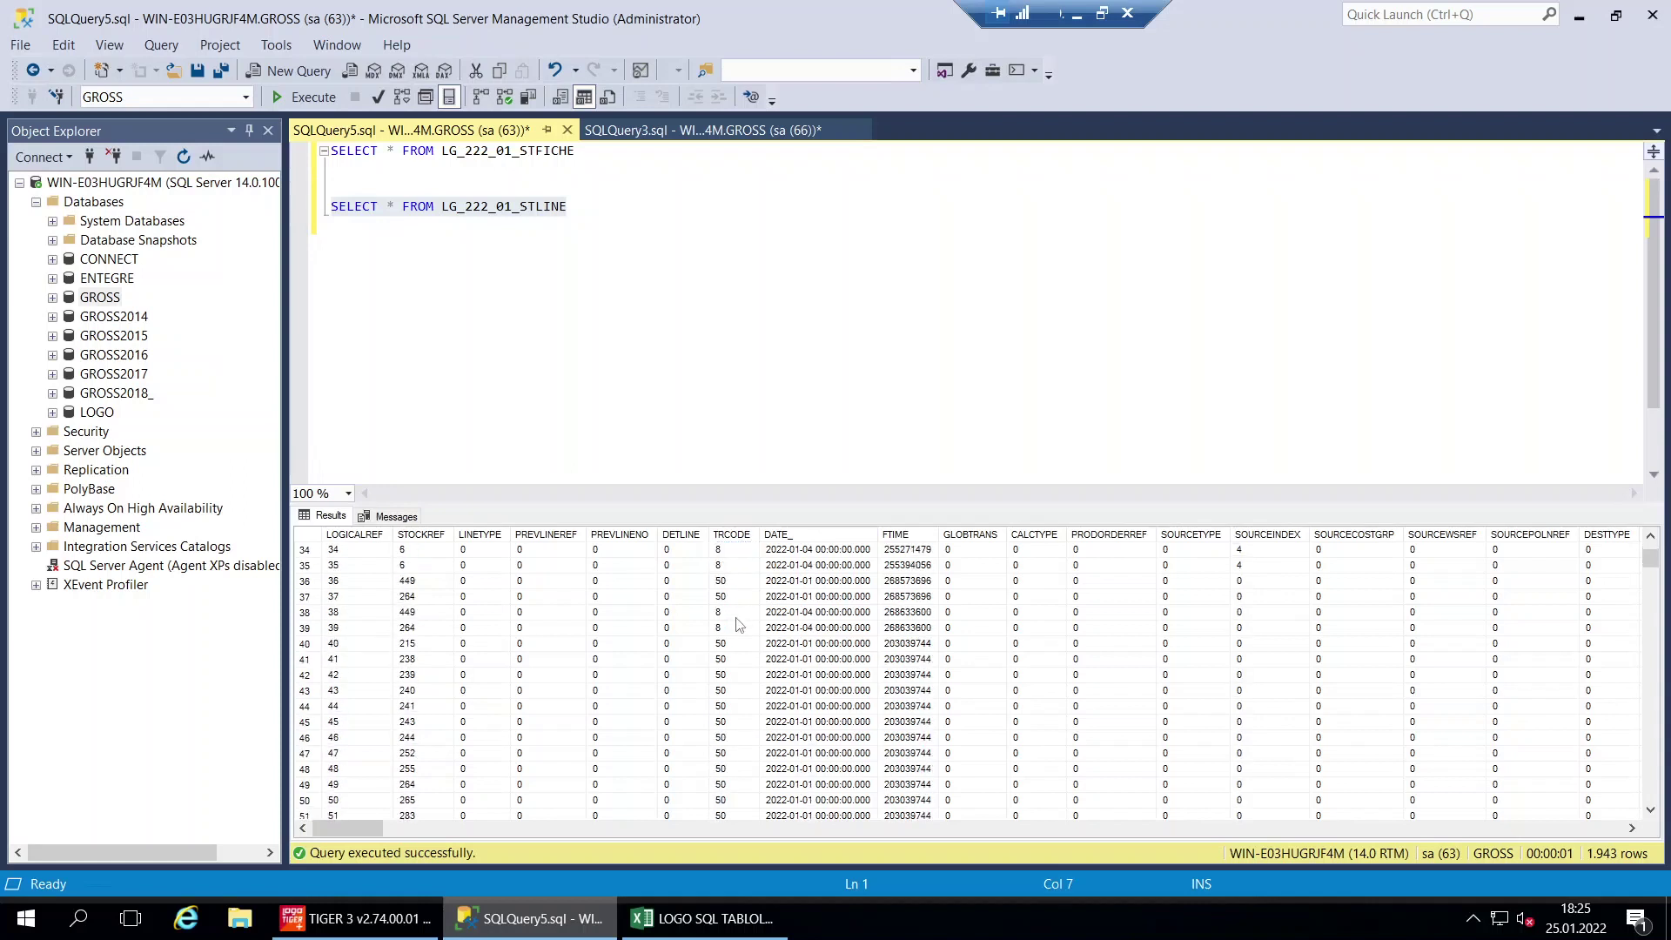
{"action": "scroll", "coordinate": [738, 625], "scroll_direction": "down", "scroll_amount": 20}
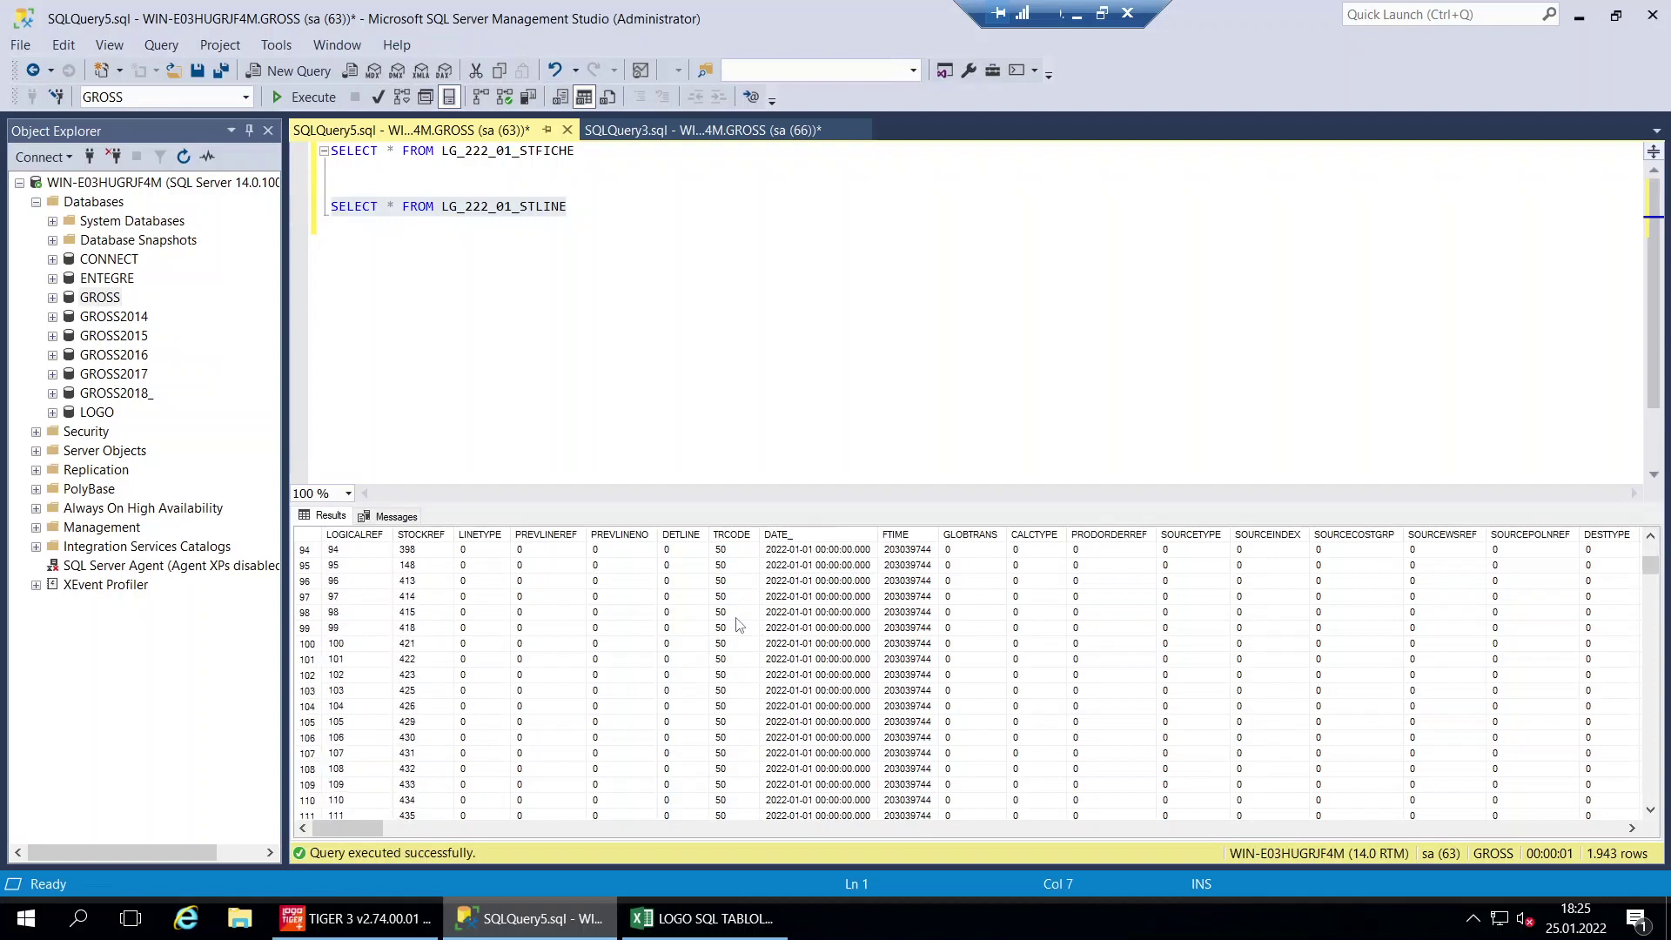
{"action": "scroll", "coordinate": [737, 625], "scroll_direction": "down", "scroll_amount": 1}
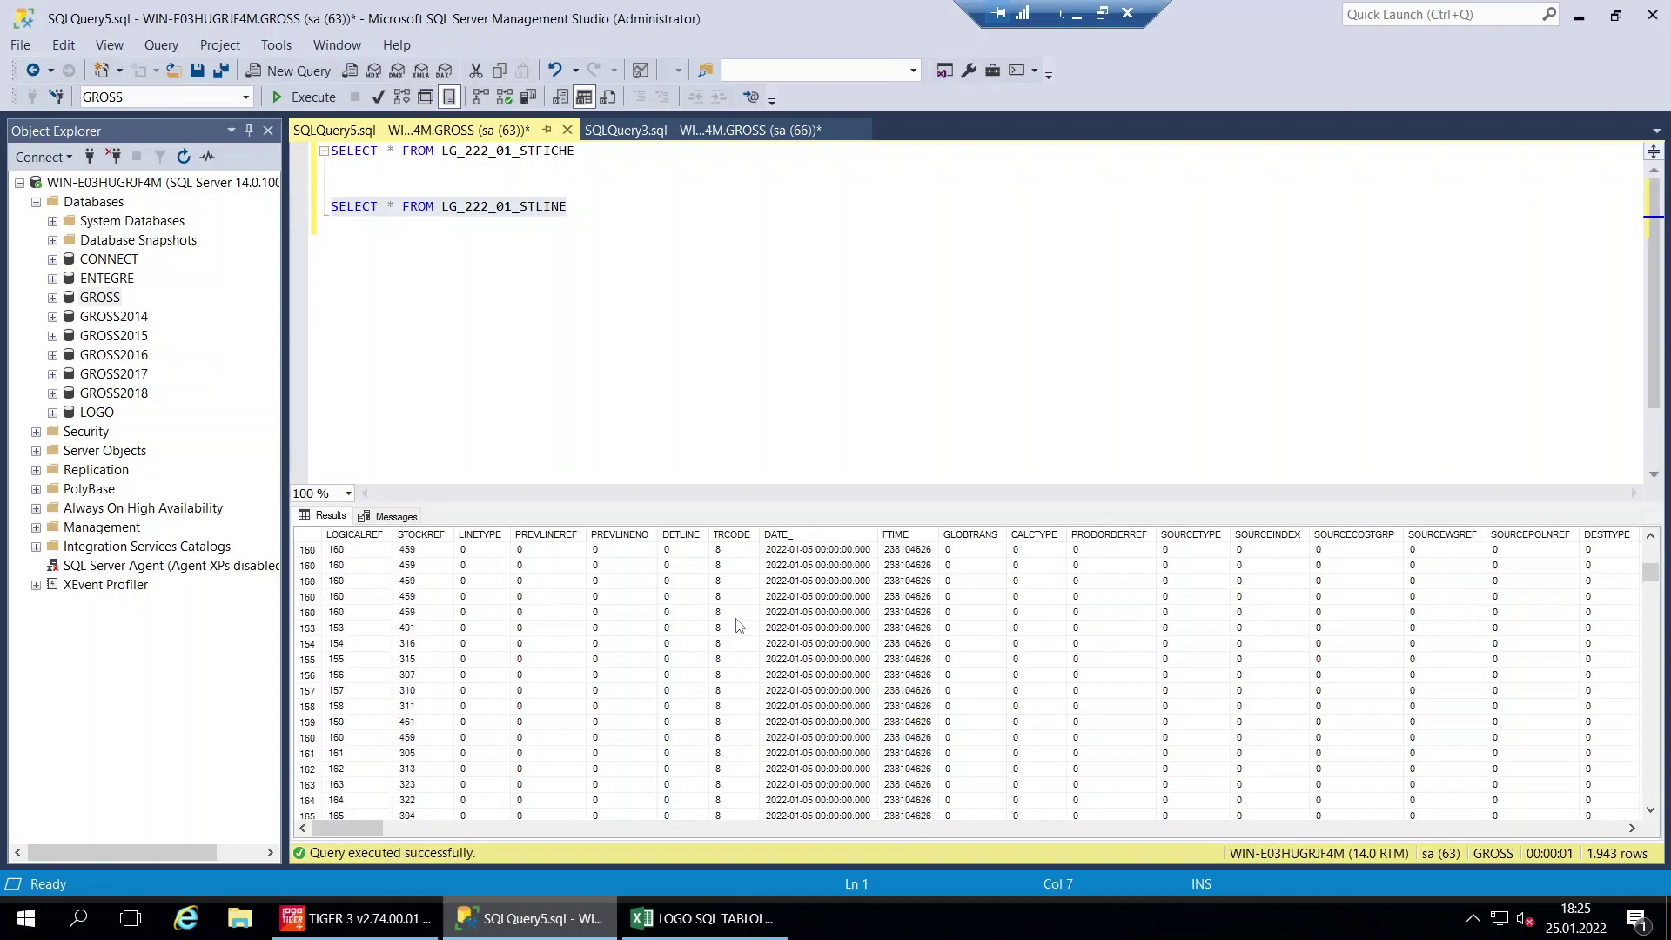
{"action": "scroll", "coordinate": [737, 625], "scroll_direction": "up", "scroll_amount": 20}
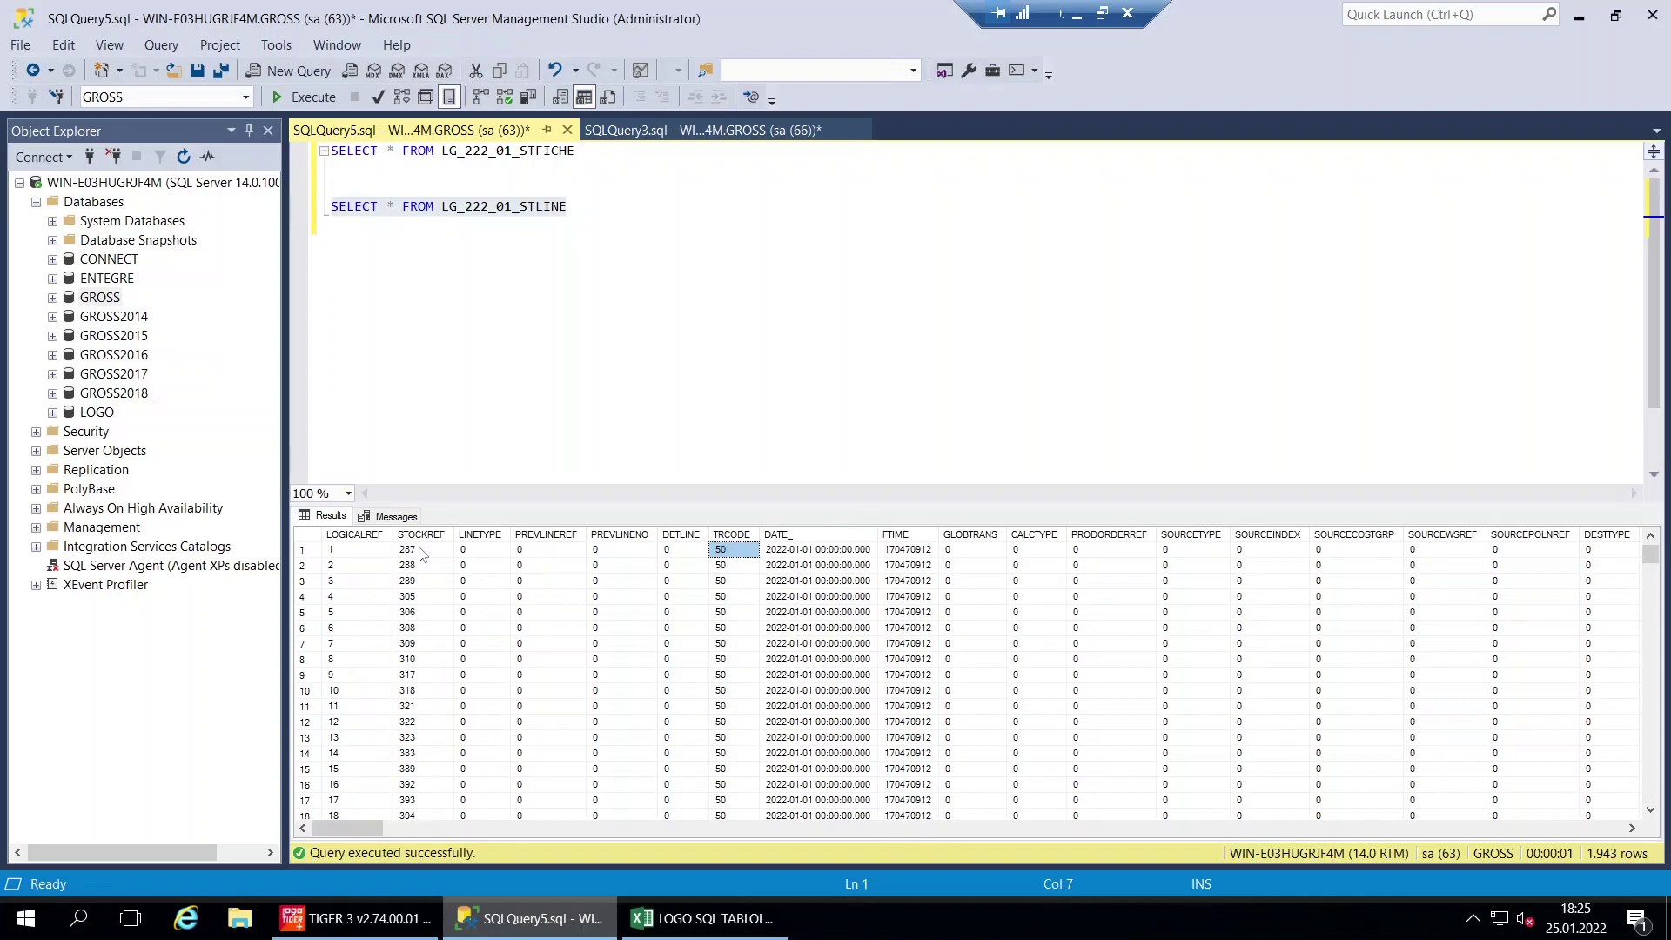
{"action": "left_click", "coordinate": [421, 553]}
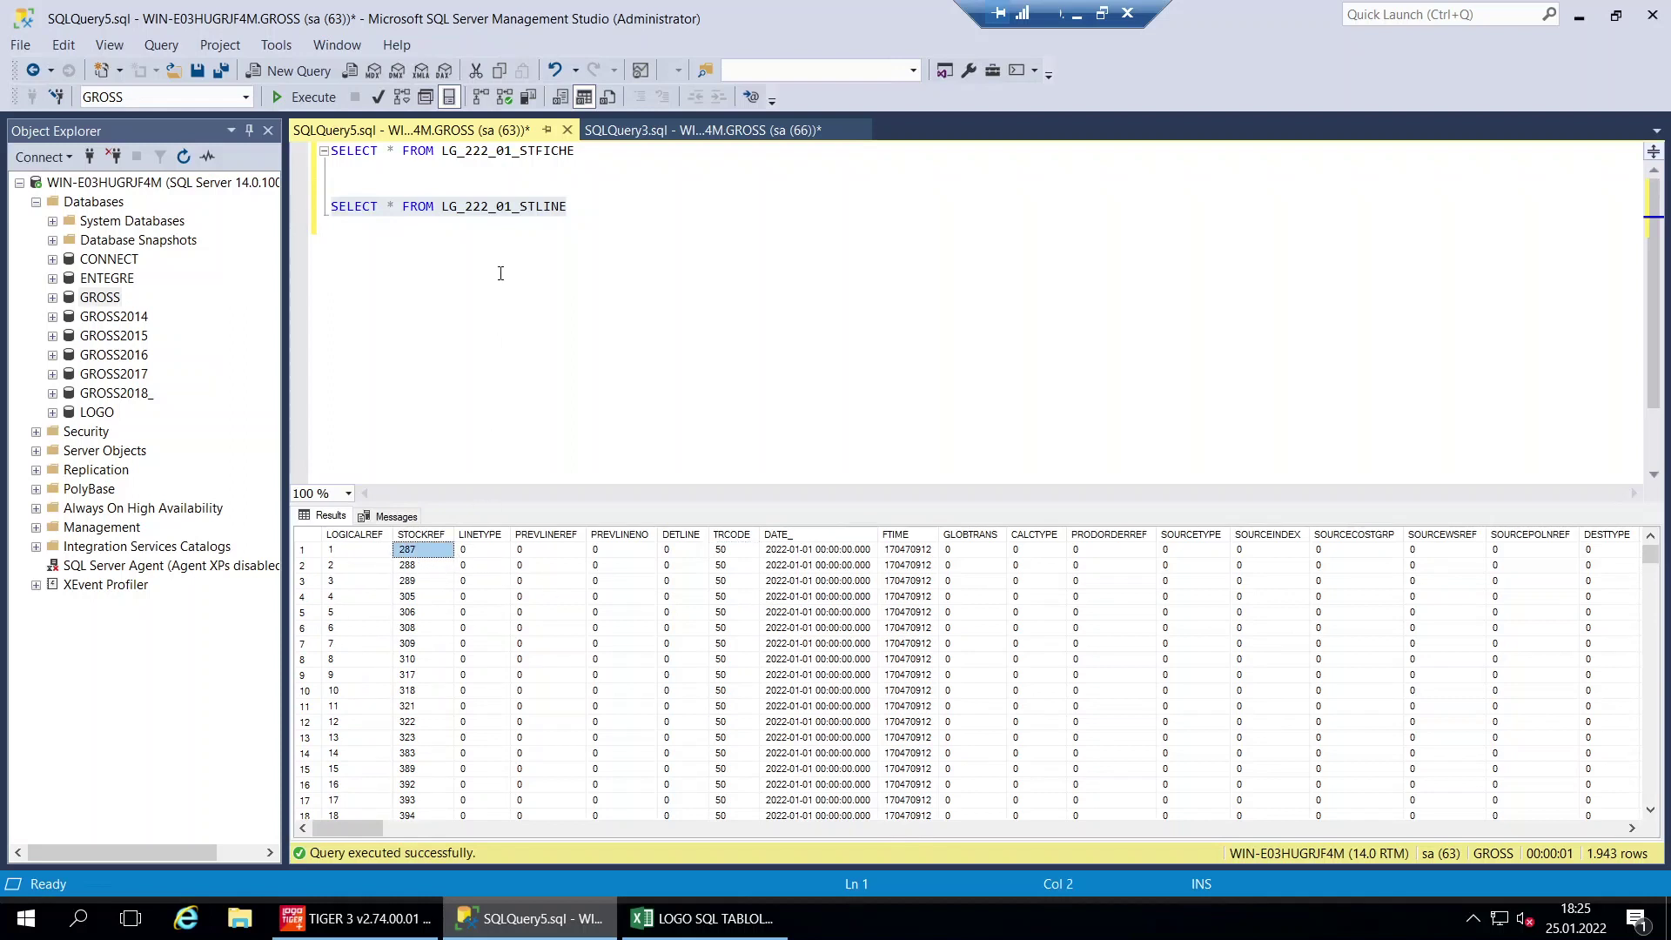
Rerun the STFICHE query and check its FICHENO, DATE_ and CLIENTREF values
{"action": "left_click_drag", "start_coordinate": [573, 153], "coordinate": [329, 154]}
{"action": "left_click", "coordinate": [304, 97]}
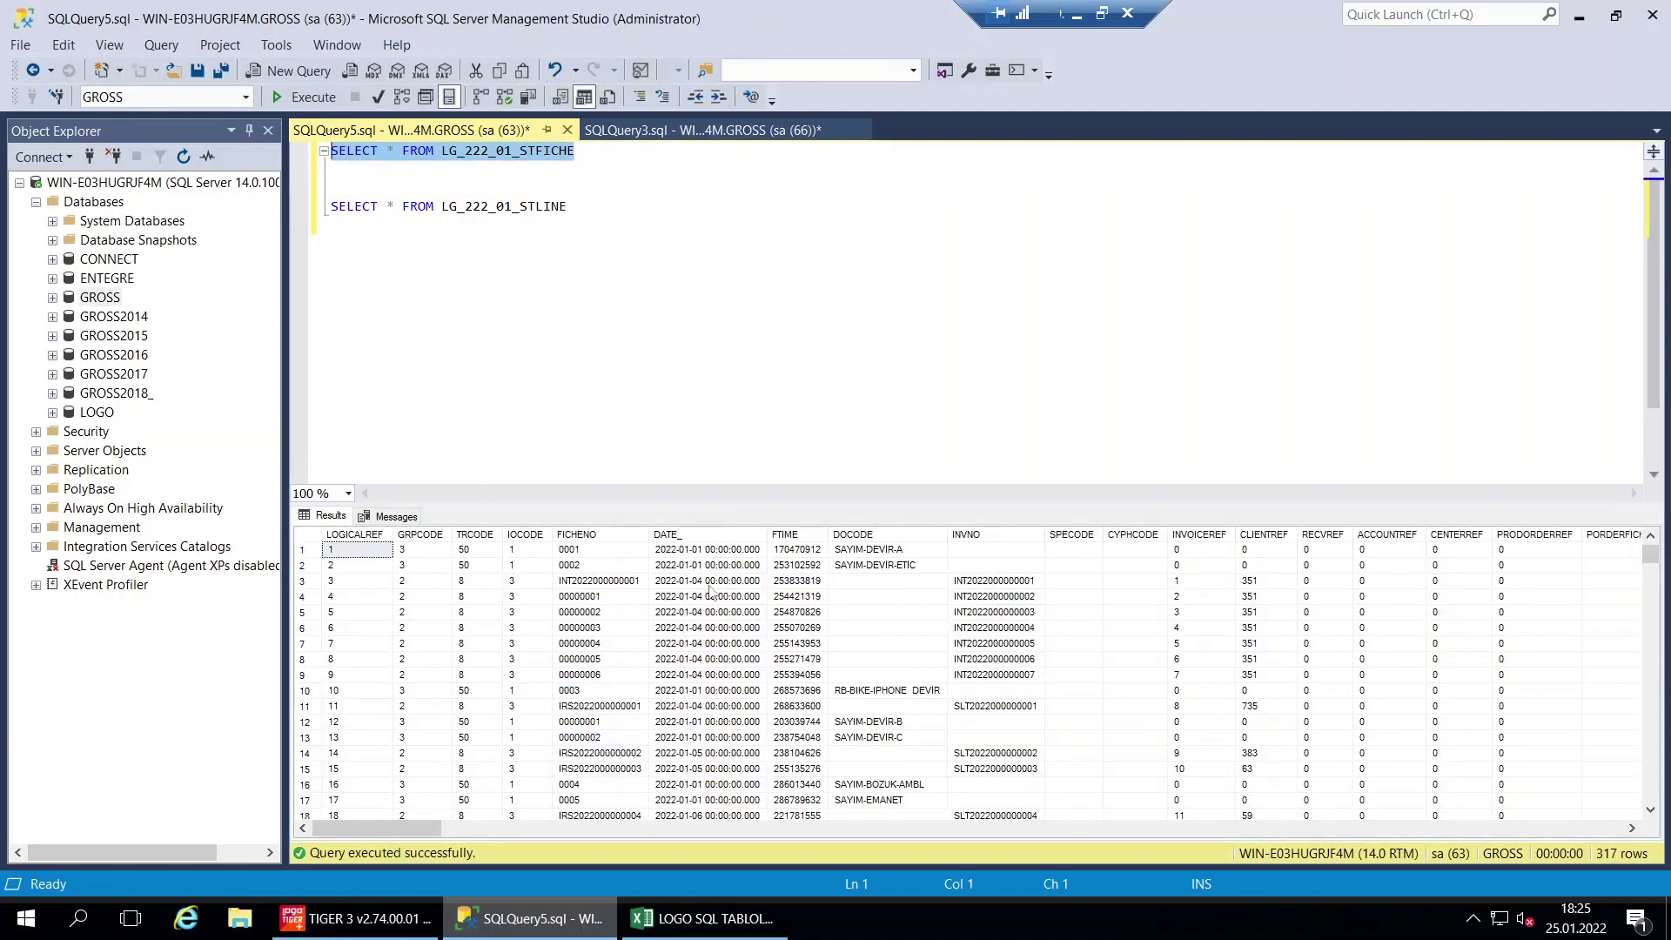
{"action": "left_click", "coordinate": [608, 566]}
{"action": "left_click", "coordinate": [696, 566]}
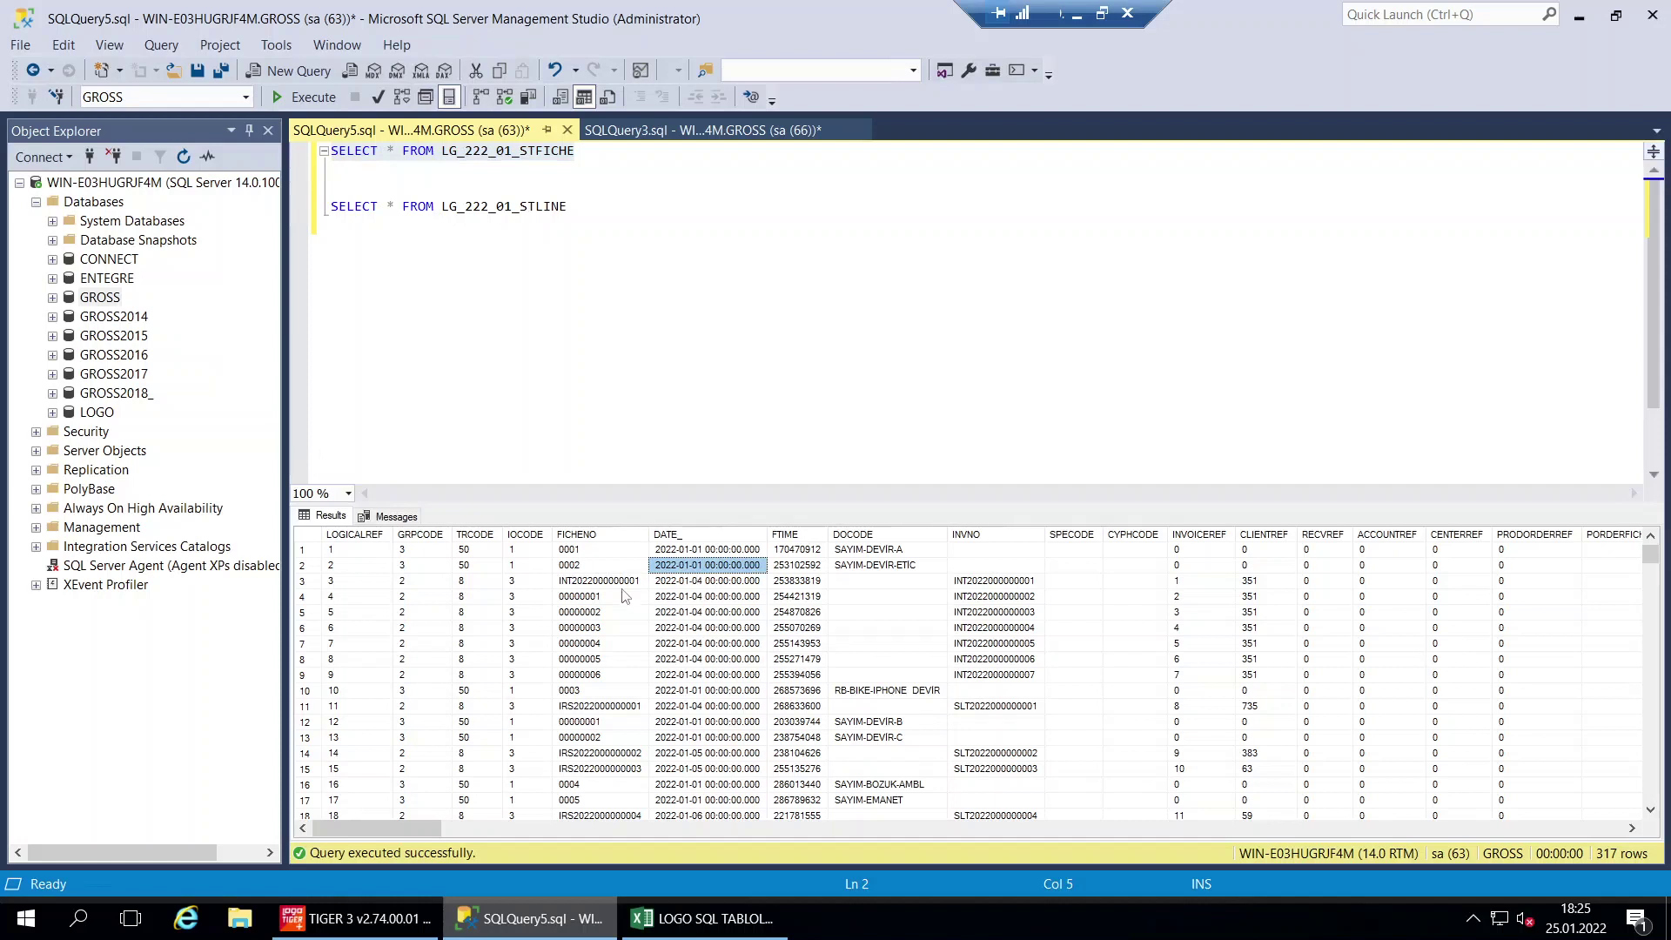
{"action": "left_click", "coordinate": [1255, 597]}
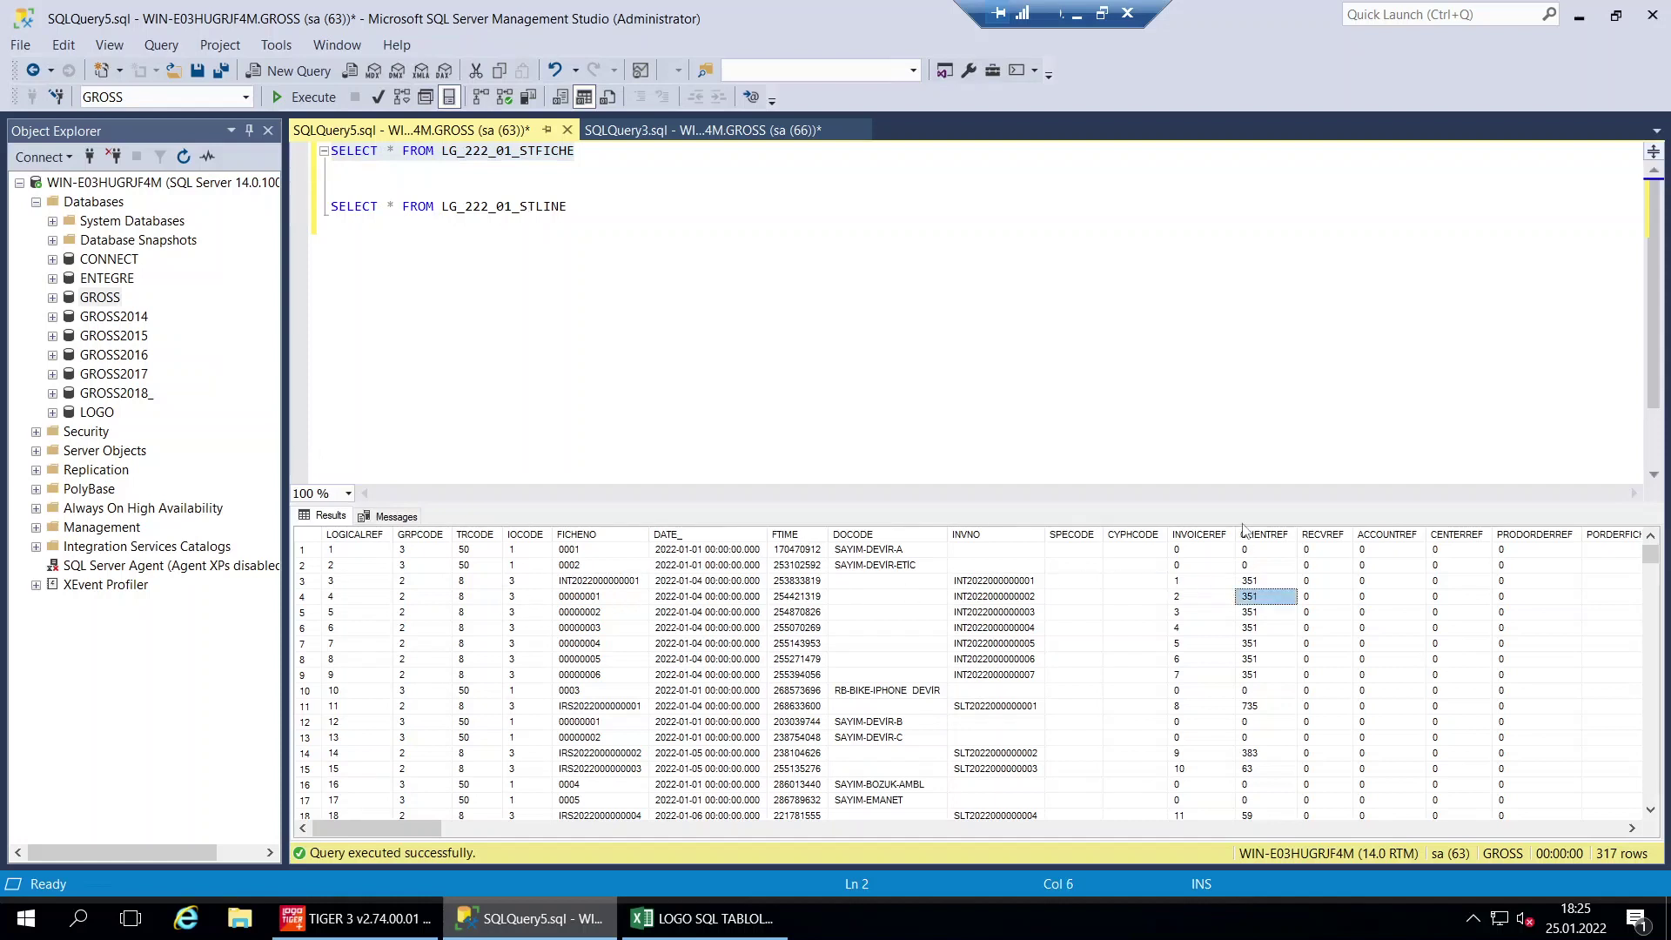
{"action": "left_click", "coordinate": [1264, 534]}
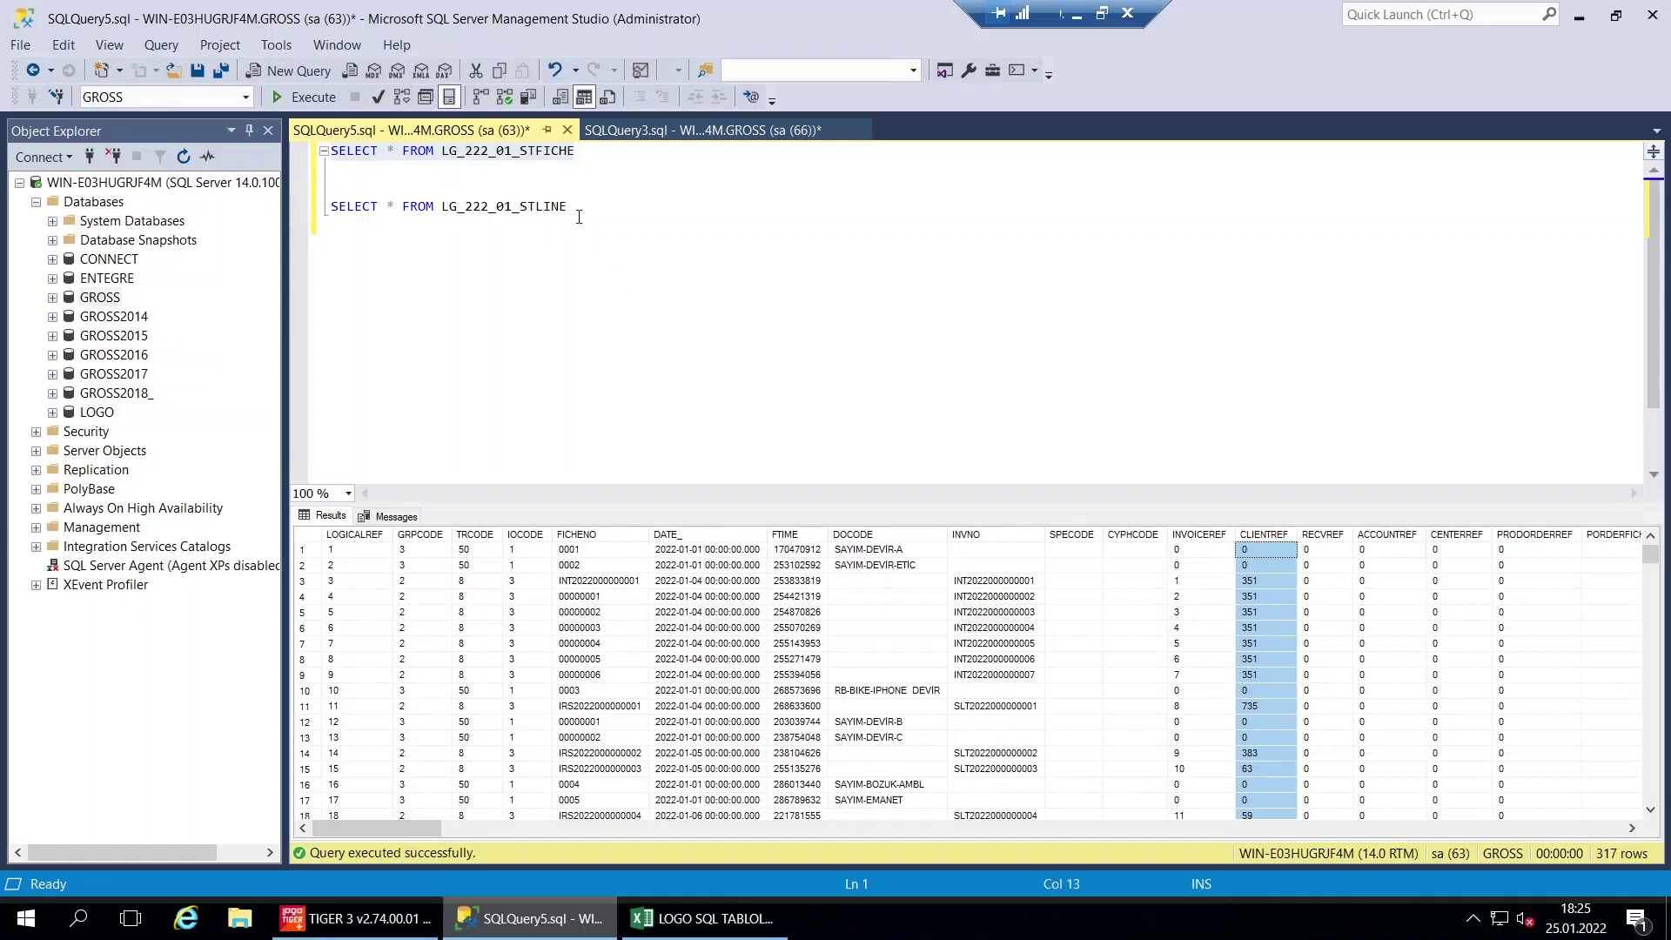
Run the STLINE query alone again to bring back its 1,943 rows
{"action": "left_click_drag", "start_coordinate": [579, 217], "coordinate": [307, 215]}
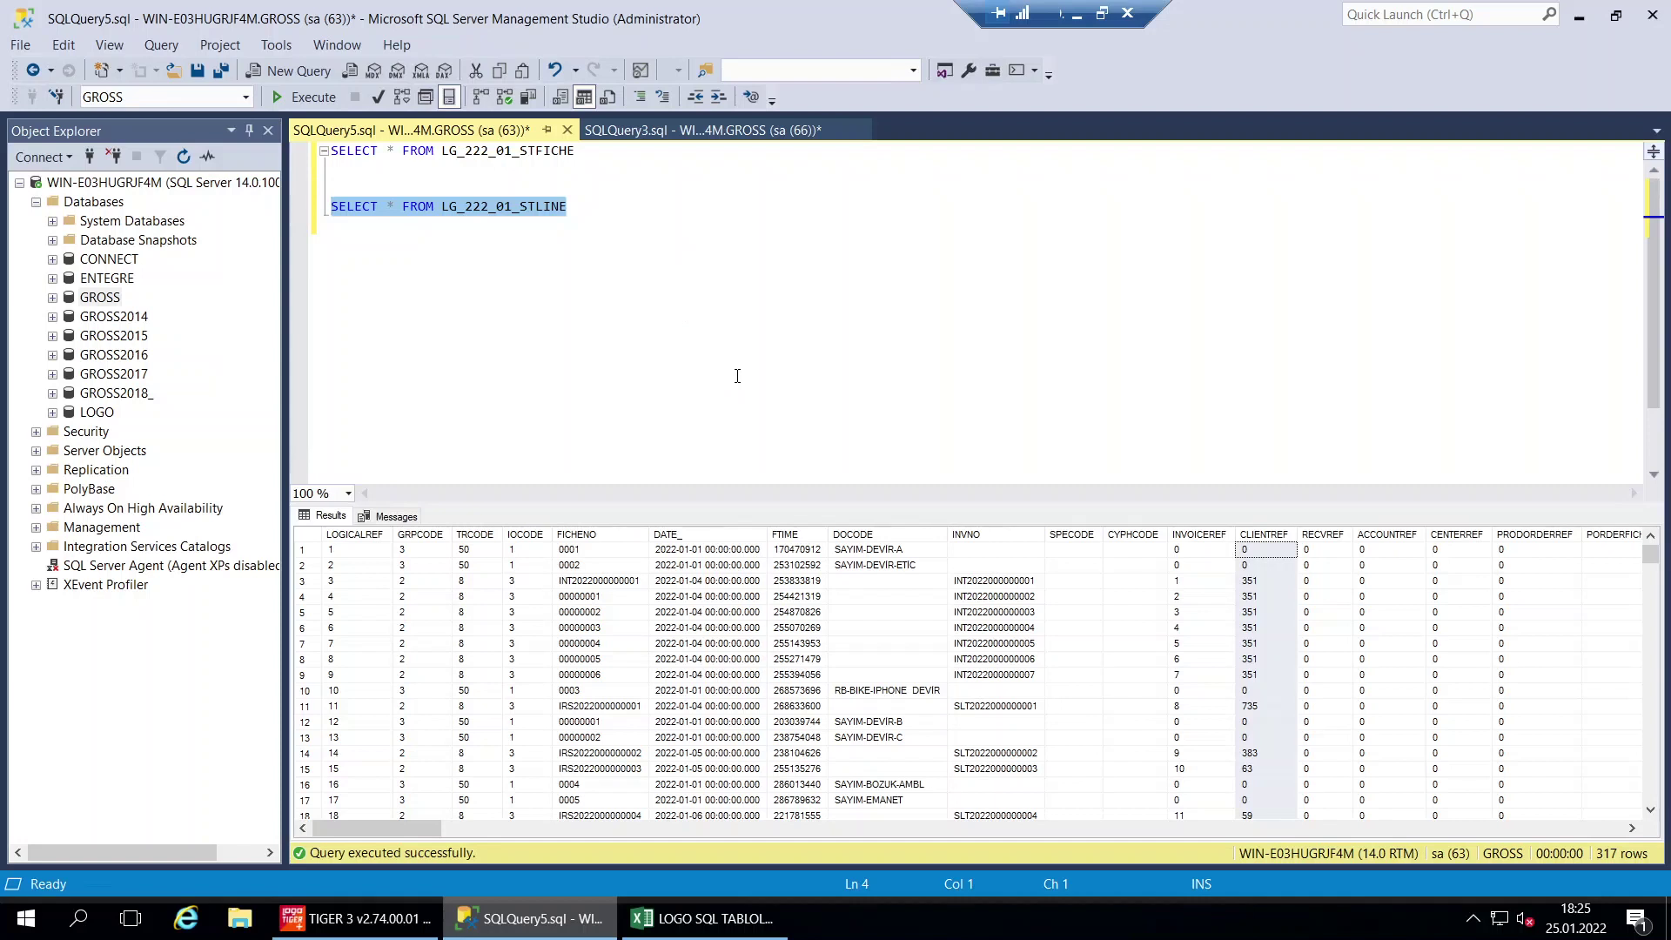
{"action": "left_click", "coordinate": [767, 228]}
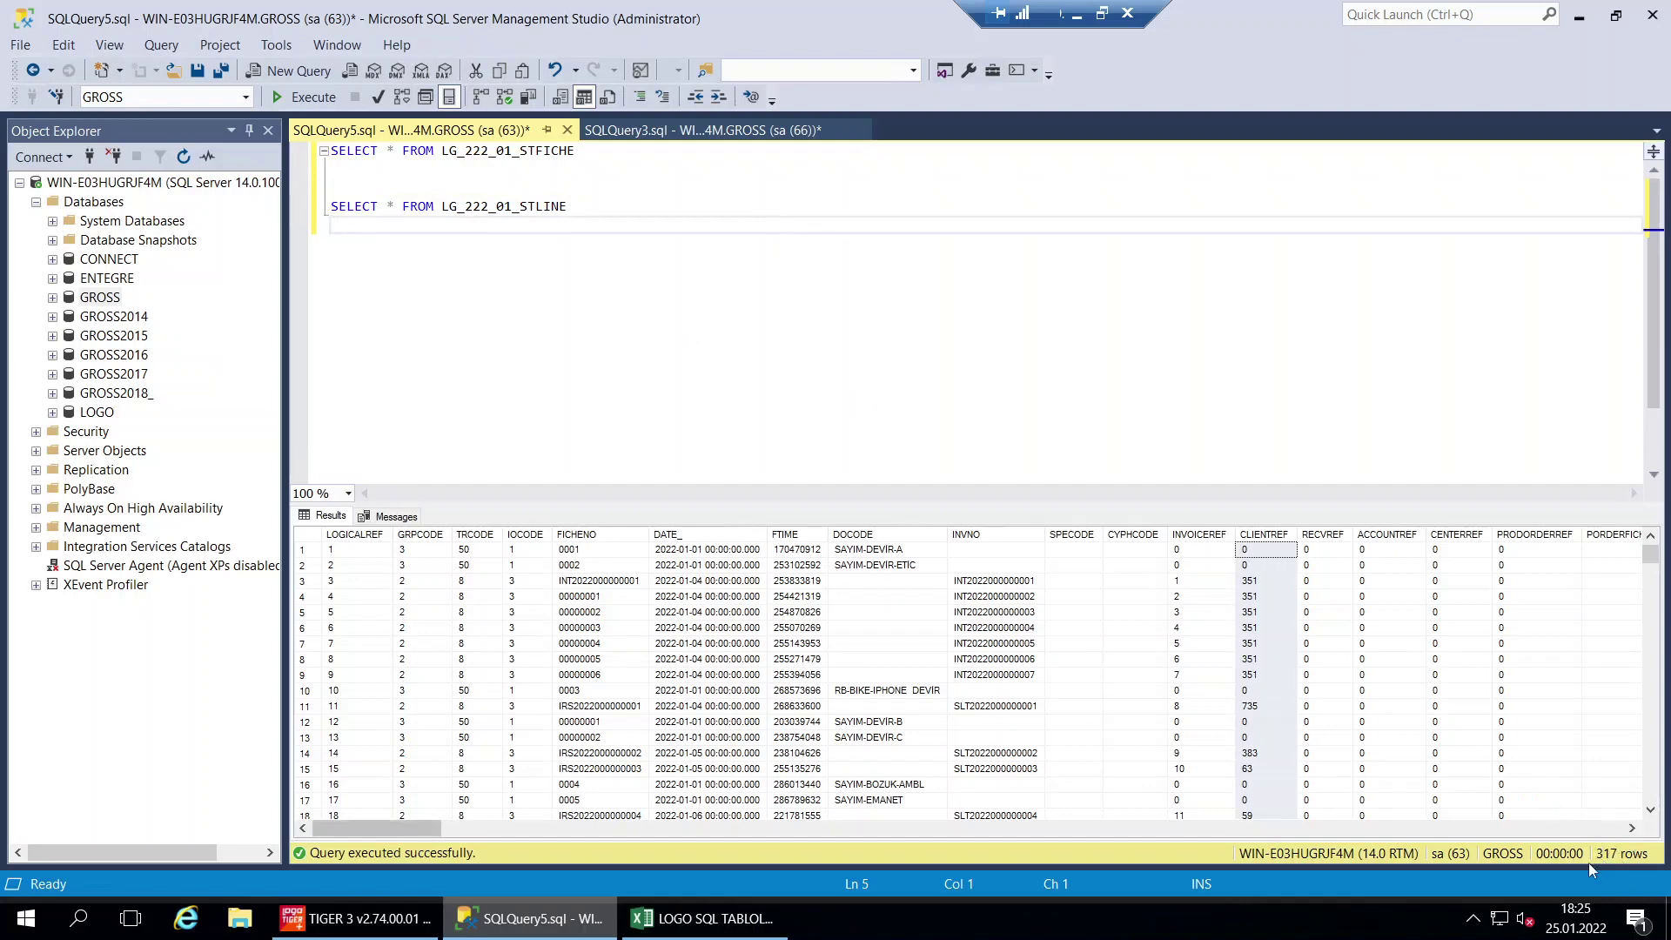
{"action": "left_click_drag", "start_coordinate": [600, 209], "coordinate": [329, 209]}
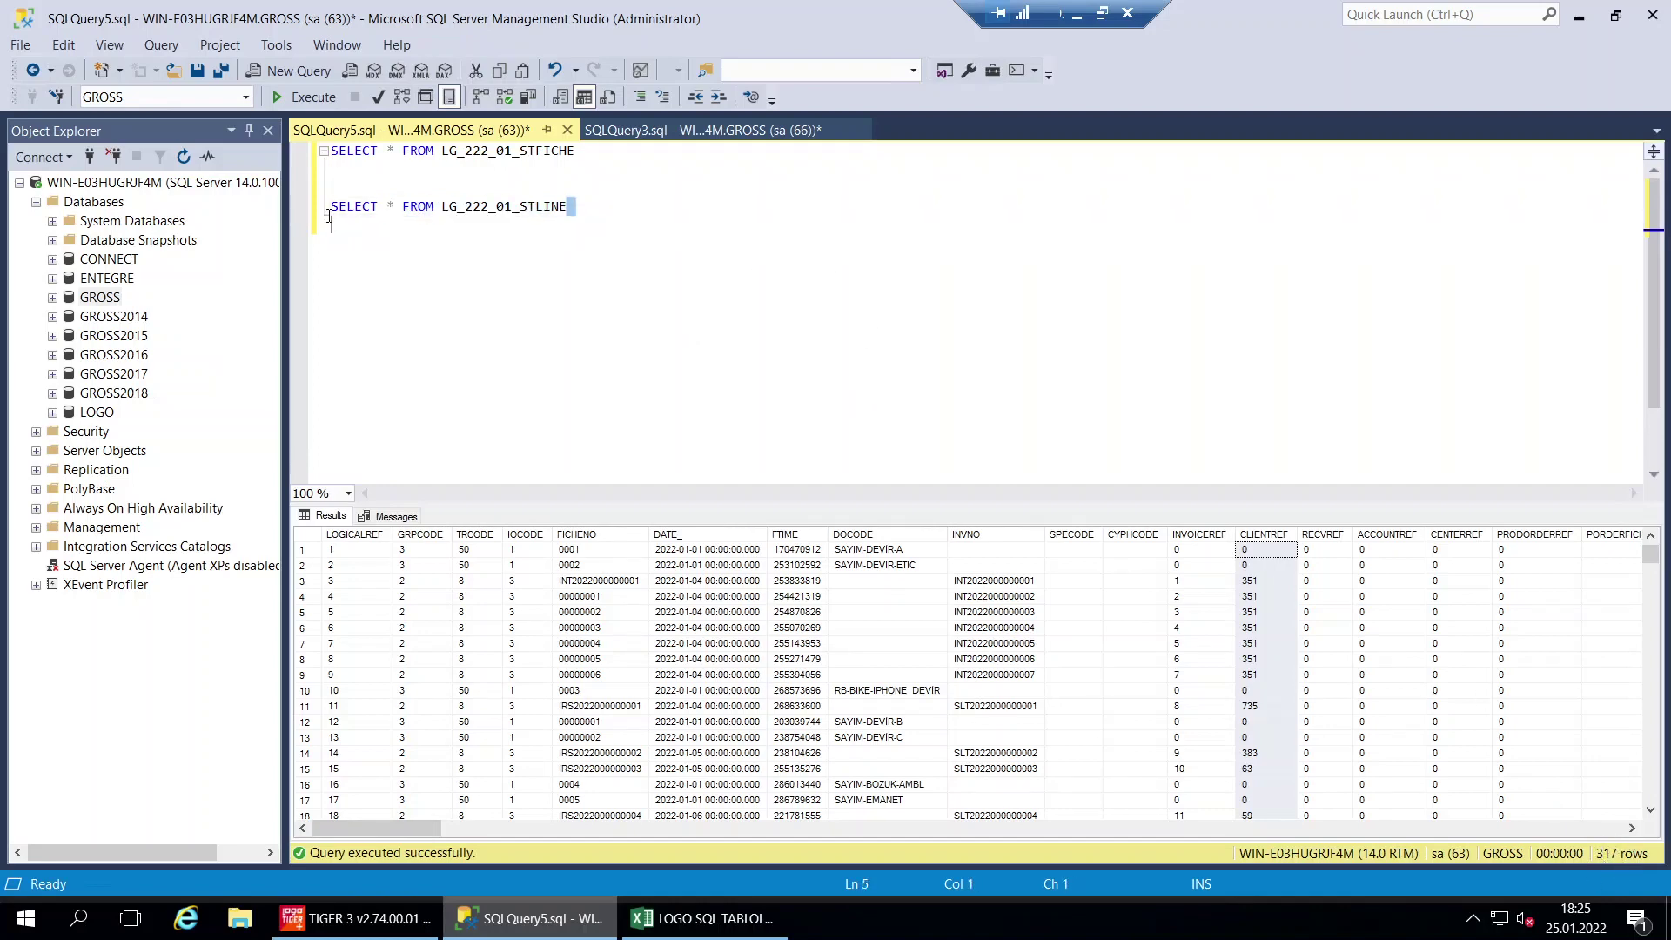
{"action": "left_click", "coordinate": [310, 97]}
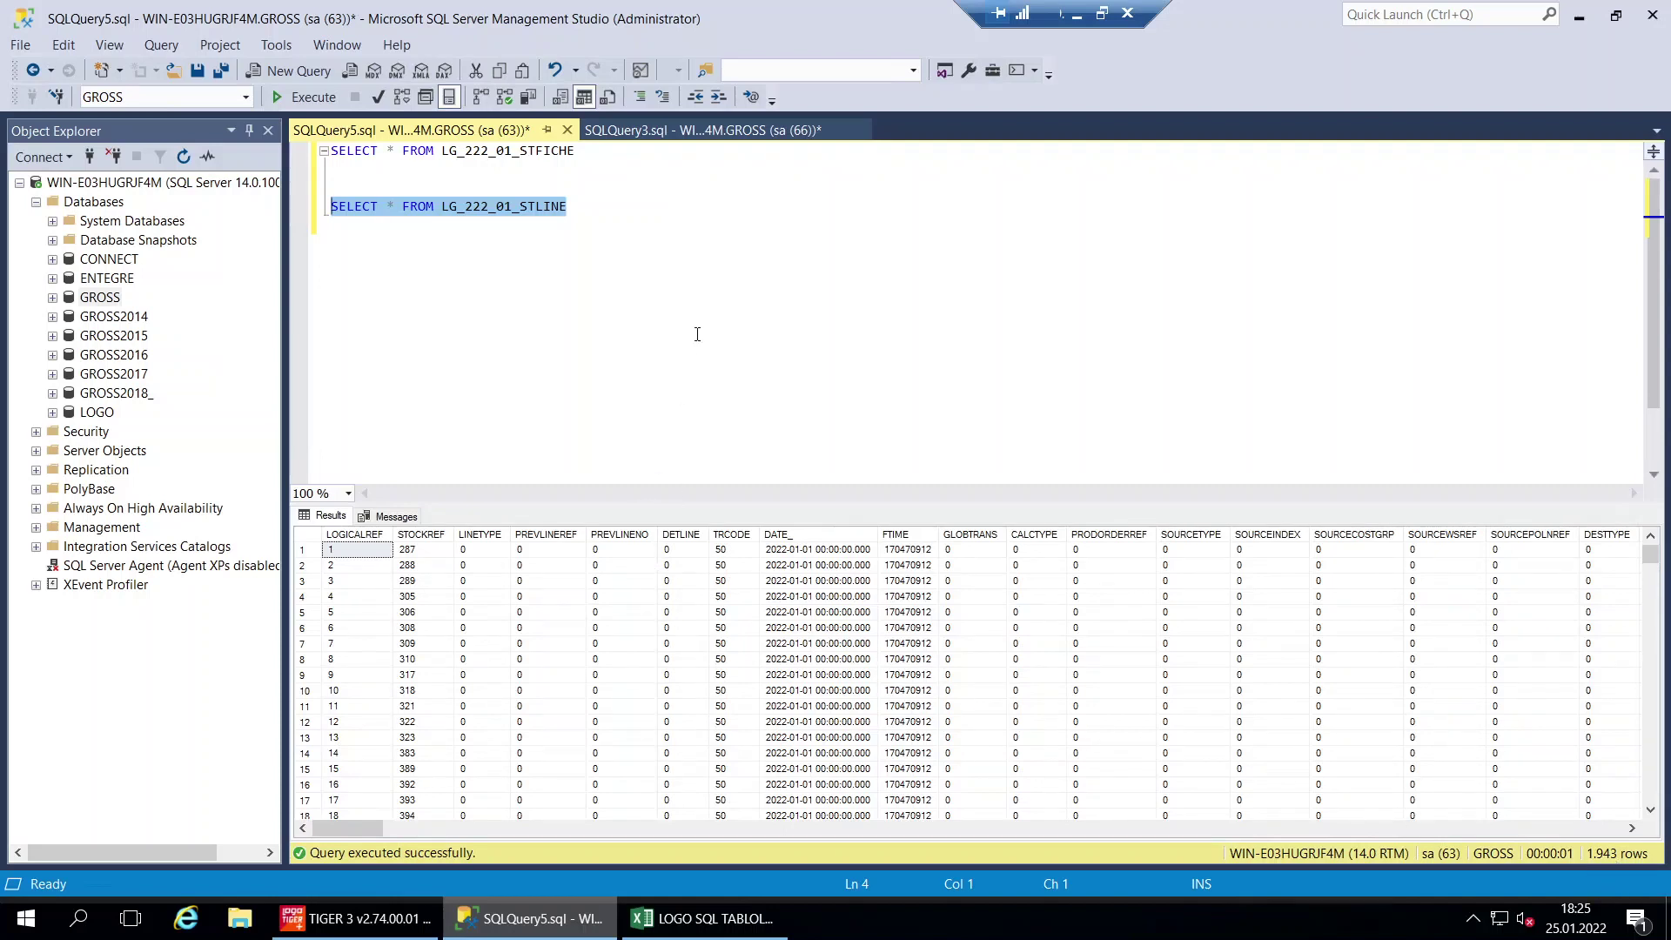
{"action": "left_click", "coordinate": [662, 312]}
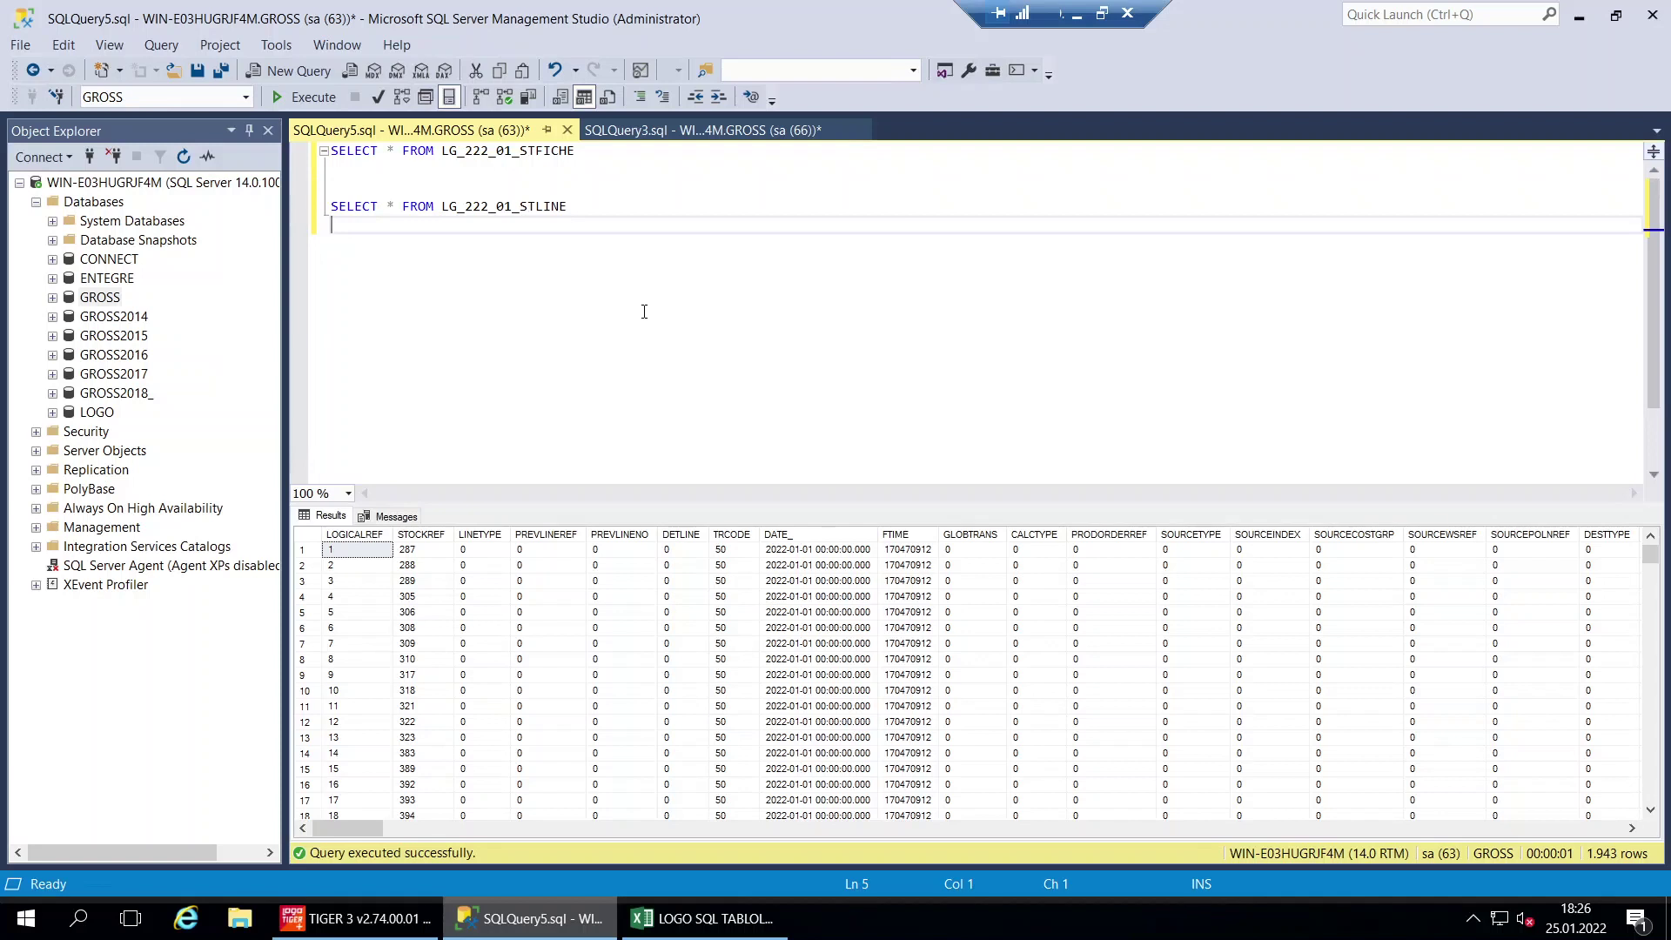
Examine the STLINE DETLINE, CALCTYPE, PRODORDERREF and DATE_ columns
{"action": "left_click_drag", "start_coordinate": [609, 149], "coordinate": [242, 143]}
{"action": "left_click_drag", "start_coordinate": [573, 207], "coordinate": [285, 205]}
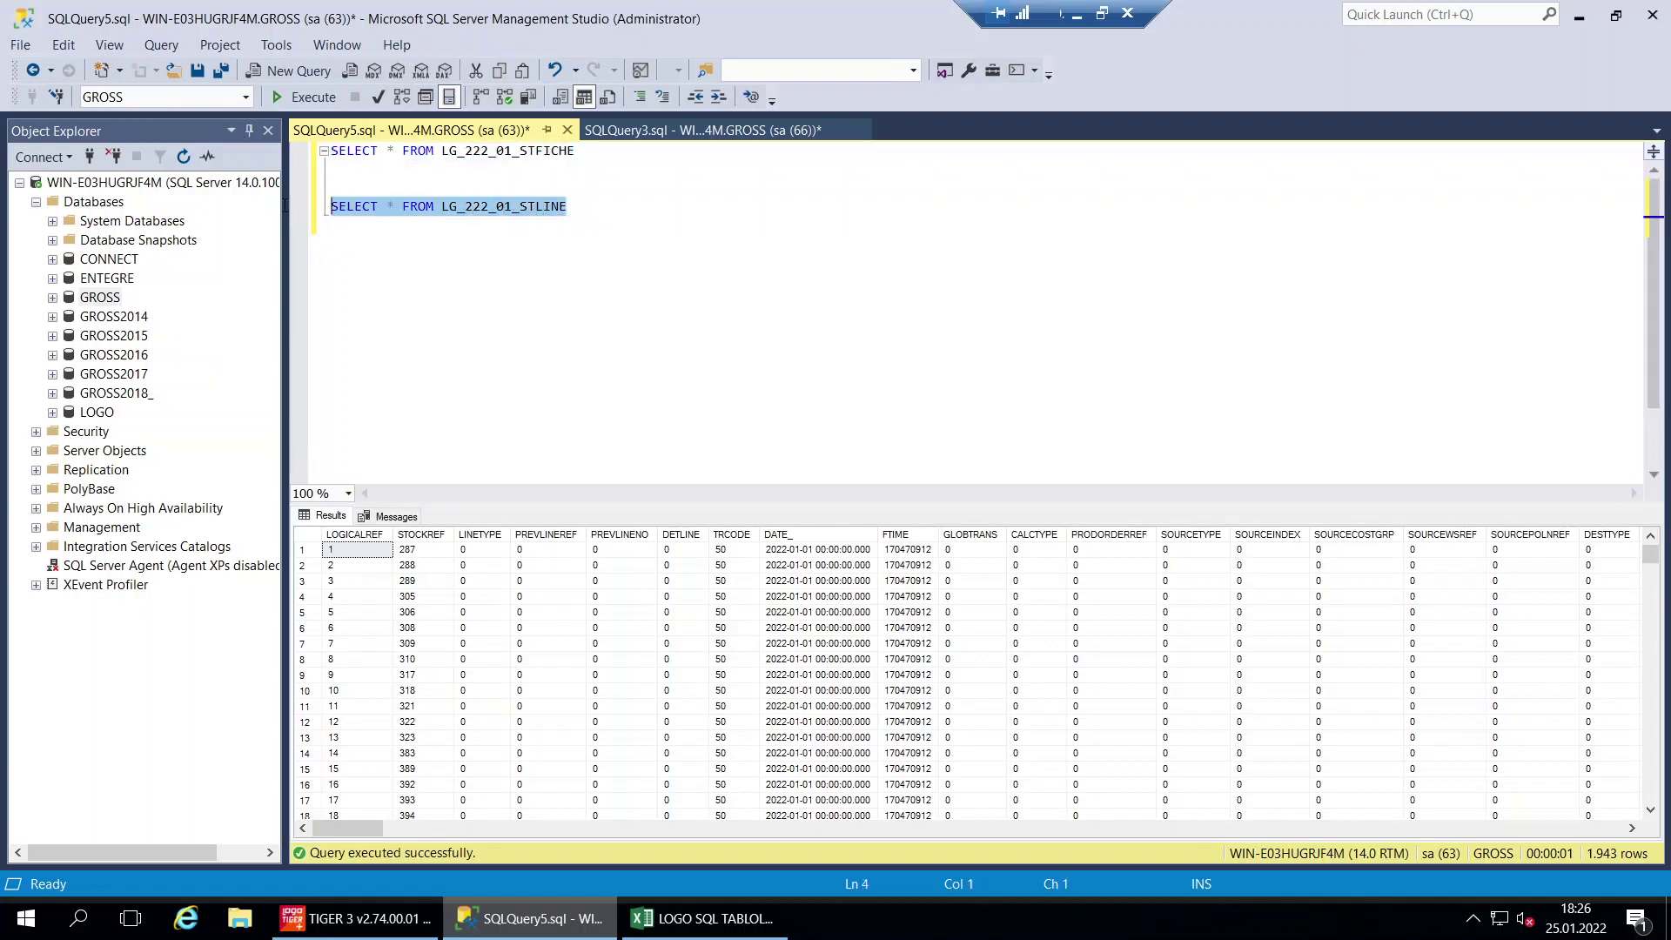
{"action": "left_click", "coordinate": [642, 361]}
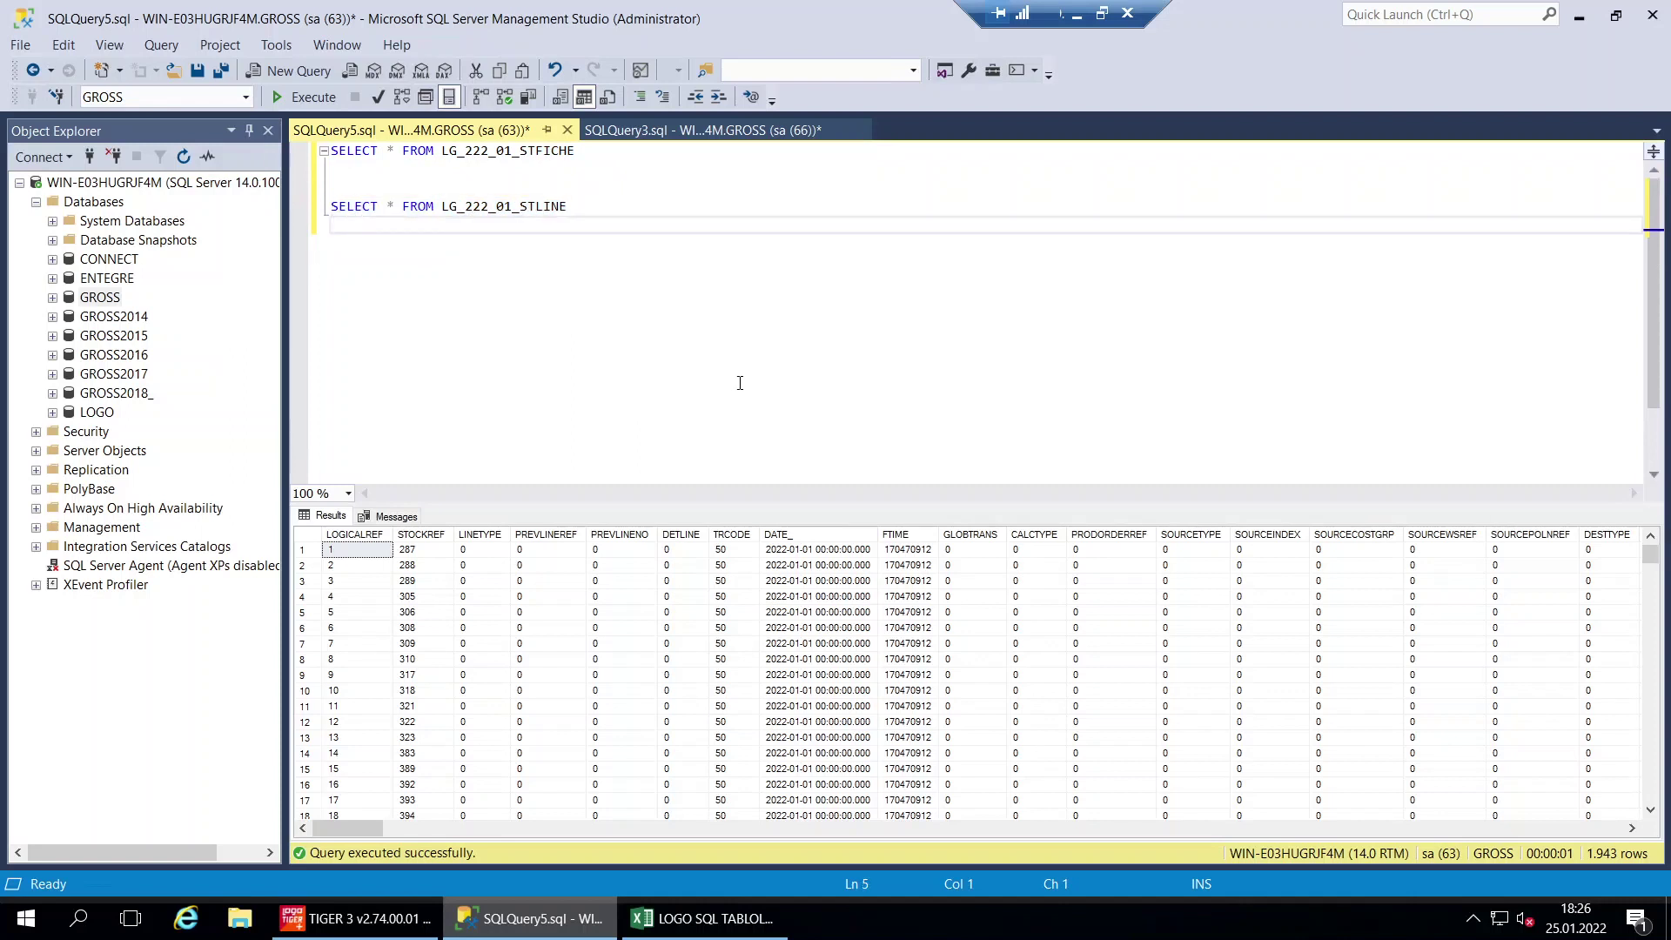
{"action": "left_click", "coordinate": [682, 534]}
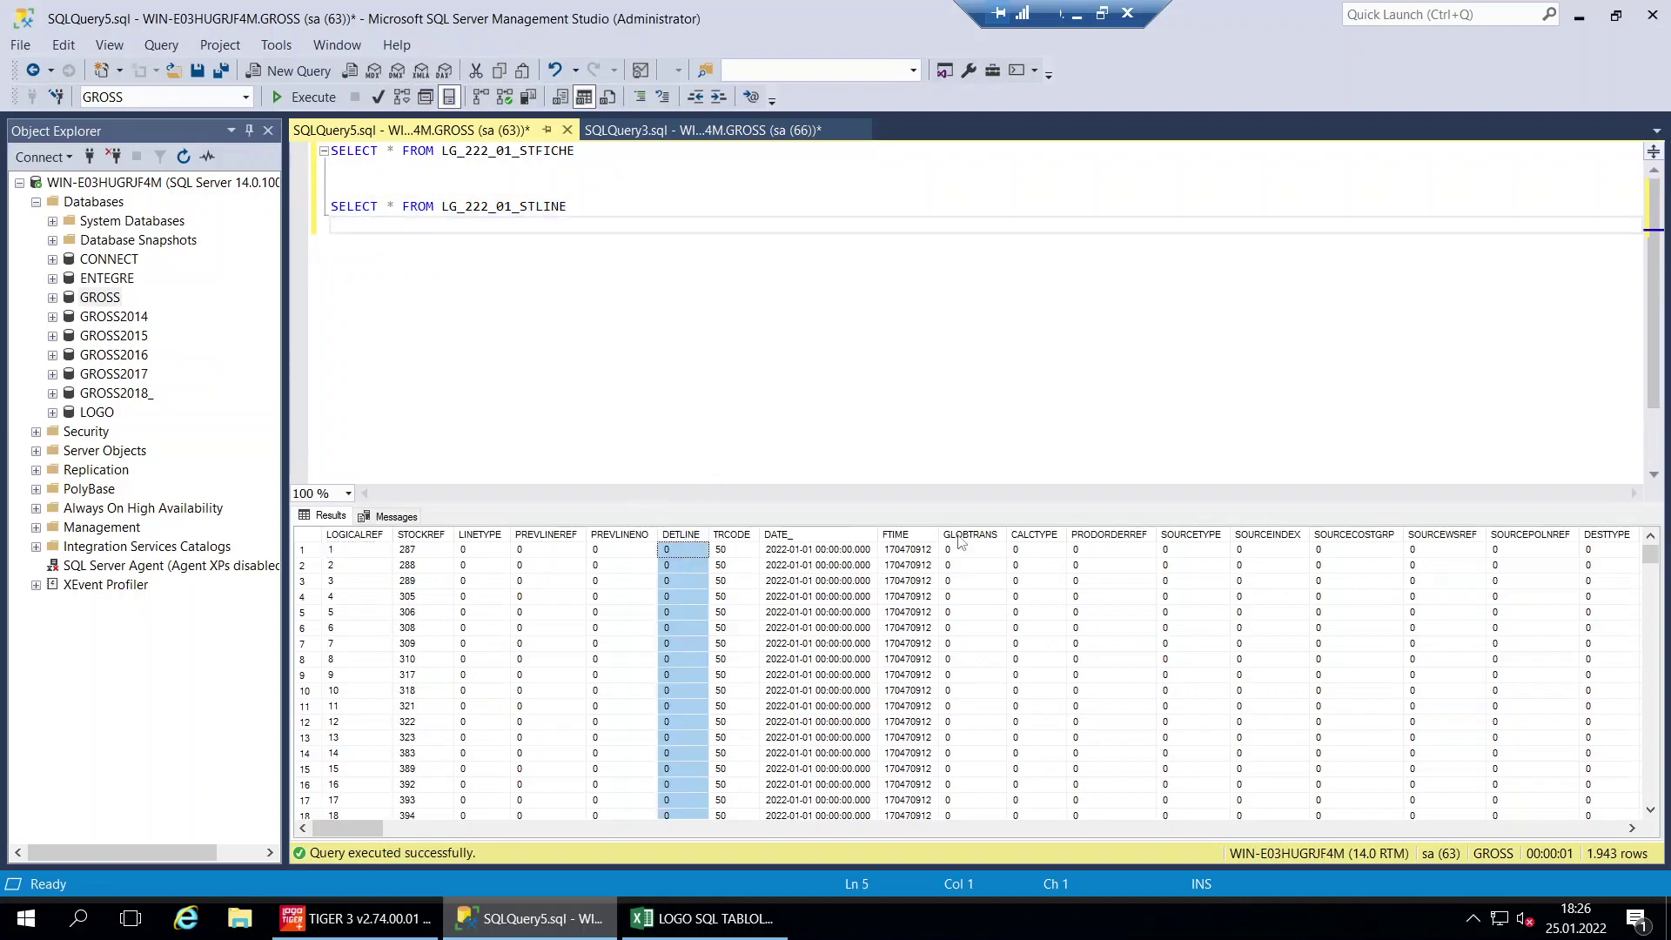
{"action": "left_click", "coordinate": [1043, 534]}
{"action": "left_click", "coordinate": [1088, 535]}
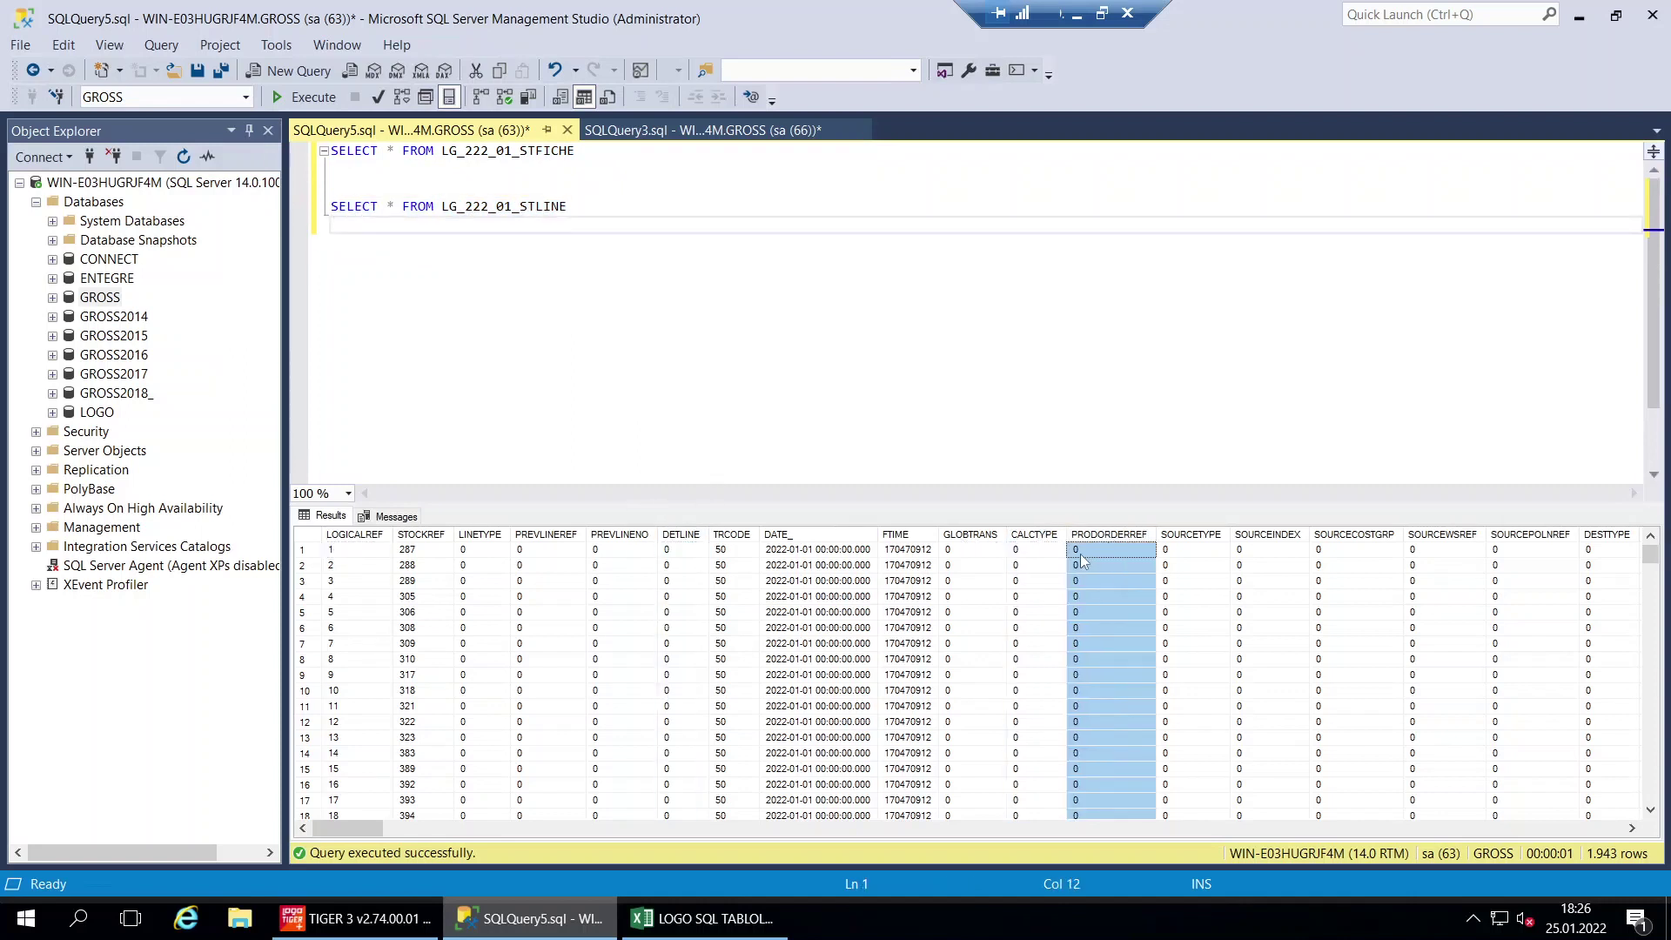
{"action": "left_click_drag", "start_coordinate": [315, 827], "coordinate": [632, 446]}
{"action": "left_click", "coordinate": [842, 597]}
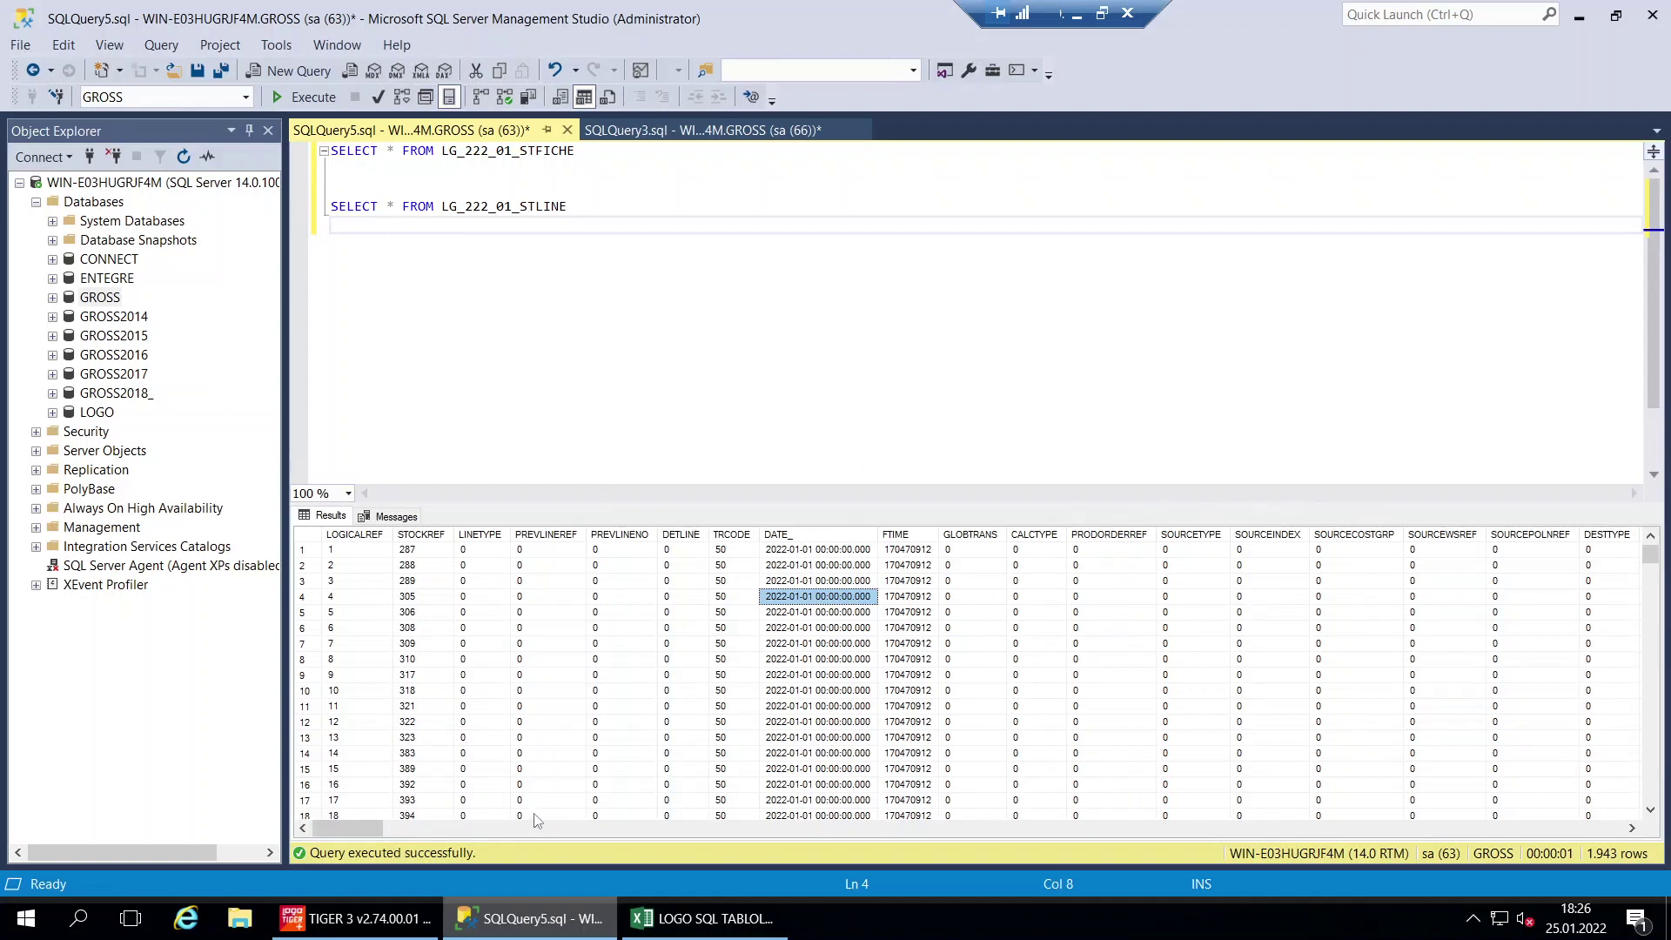
Scroll the STLINE results right and back left, then select Excel rows 8–9
{"action": "left_click_drag", "start_coordinate": [357, 829], "coordinate": [808, 832]}
{"action": "left_click_drag", "start_coordinate": [1148, 801], "coordinate": [1626, 773]}
{"action": "left_click_drag", "start_coordinate": [1588, 827], "coordinate": [266, 862]}
{"action": "left_click", "coordinate": [704, 919]}
{"action": "left_click_drag", "start_coordinate": [910, 514], "coordinate": [131, 548]}
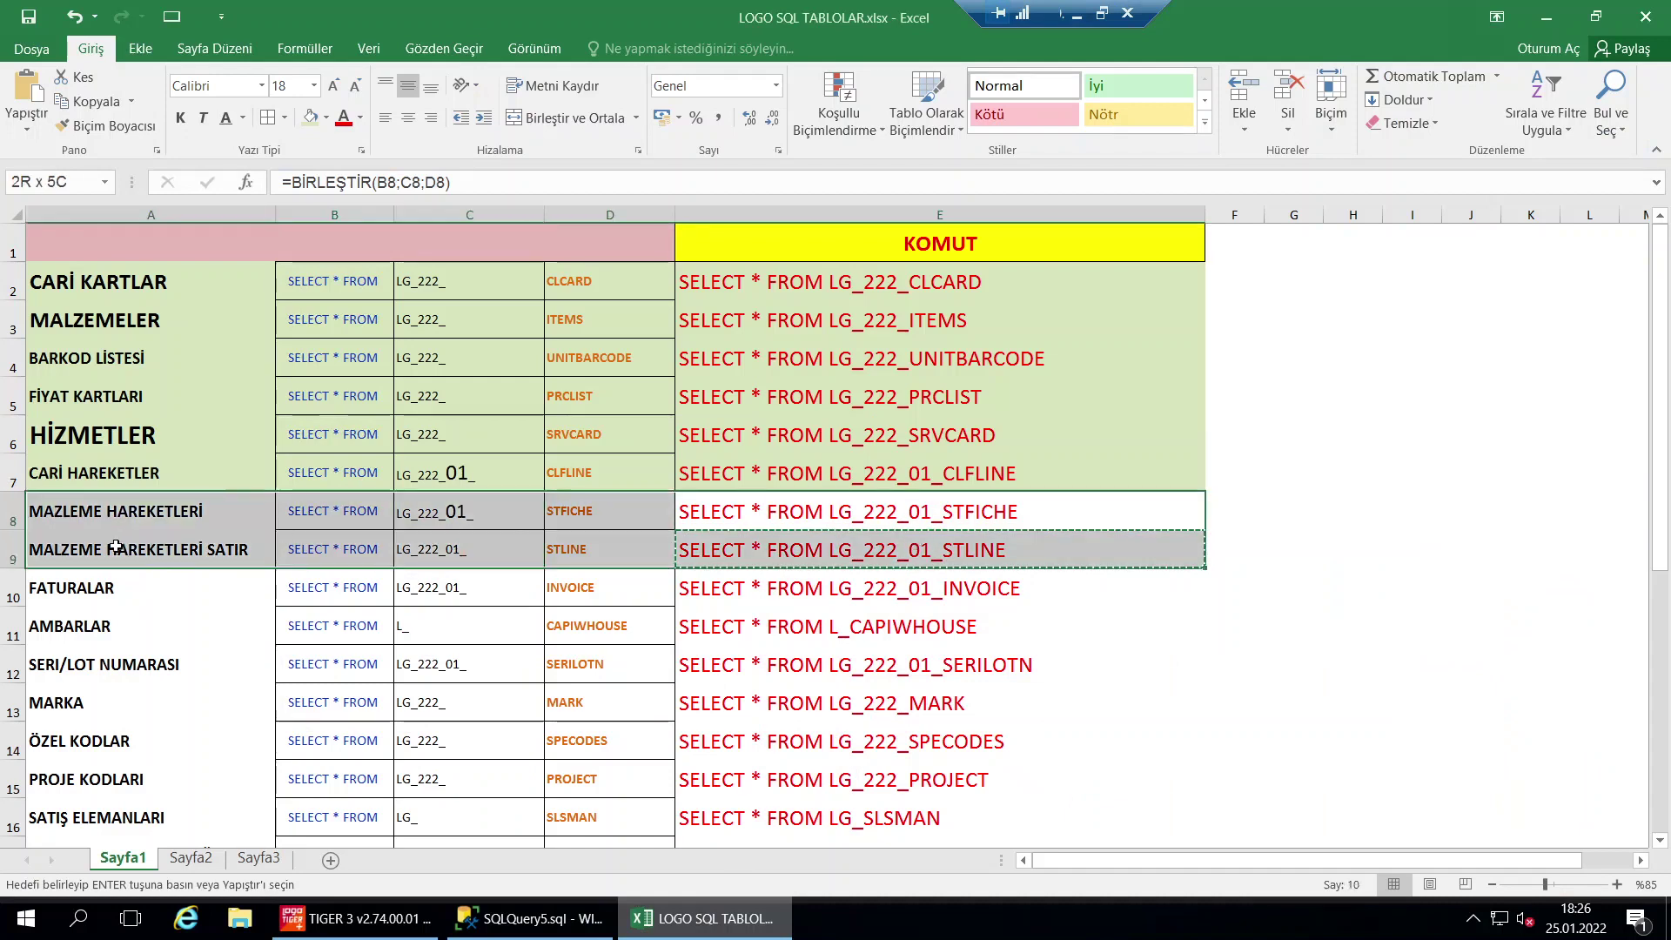
Fill rows 8–9 light green and copy the LG_222_01_INVOICE command from E10
{"action": "left_click", "coordinate": [310, 117]}
{"action": "left_click", "coordinate": [334, 319]}
{"action": "left_click", "coordinate": [830, 598]}
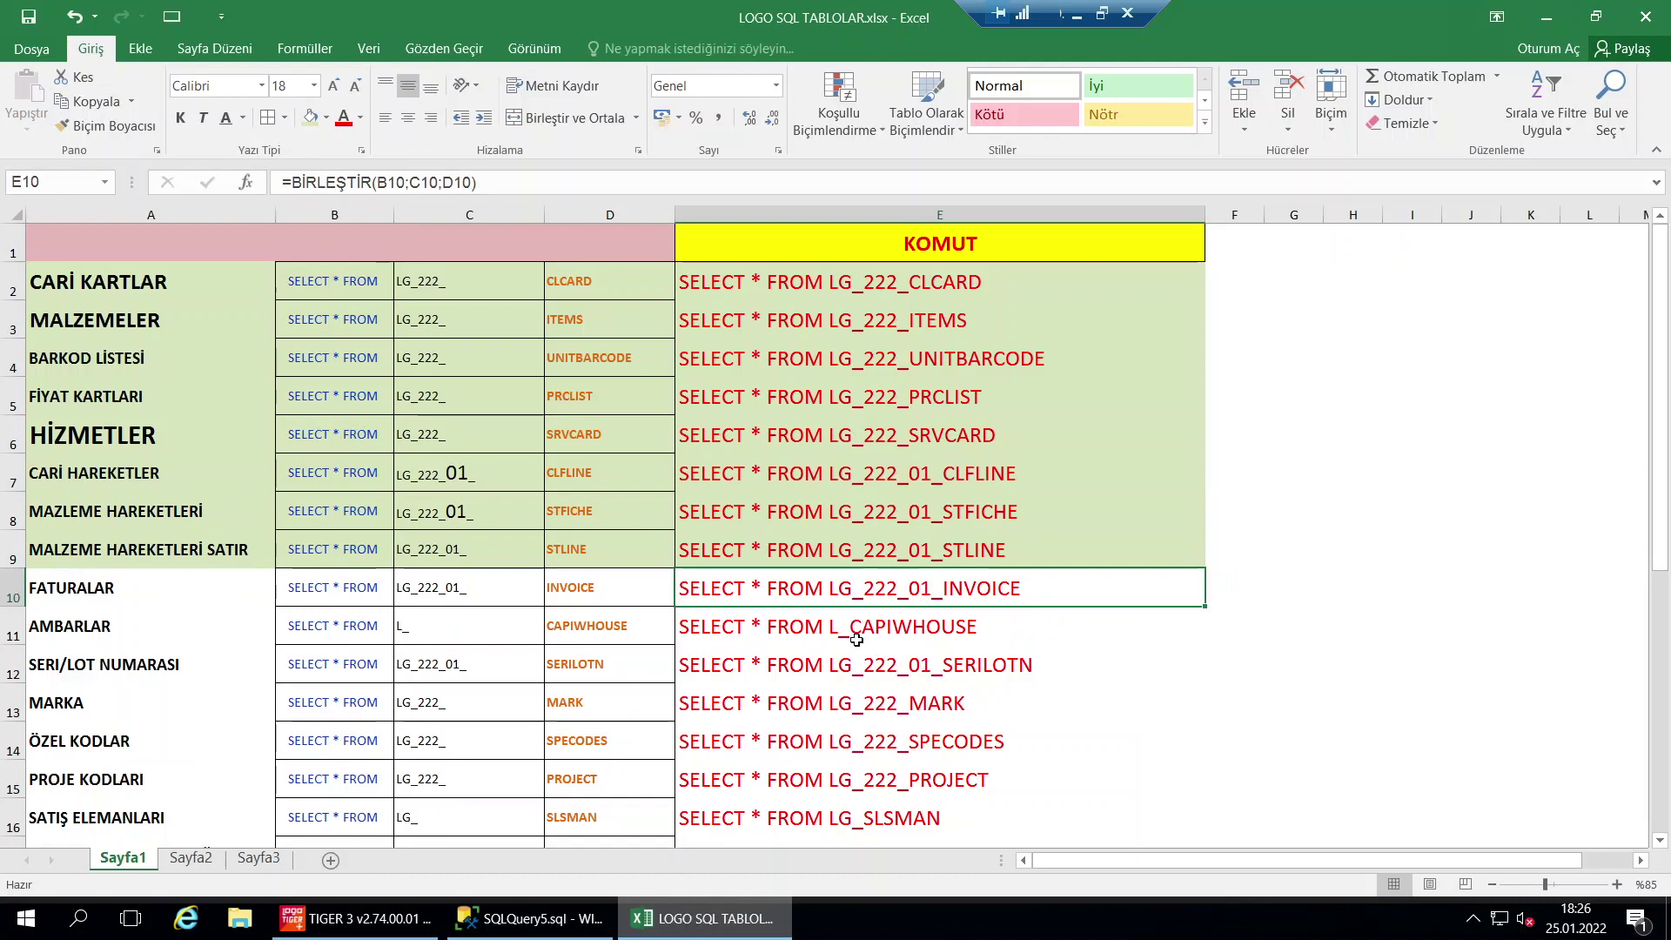
{"action": "key", "text": "ctrl+c"}
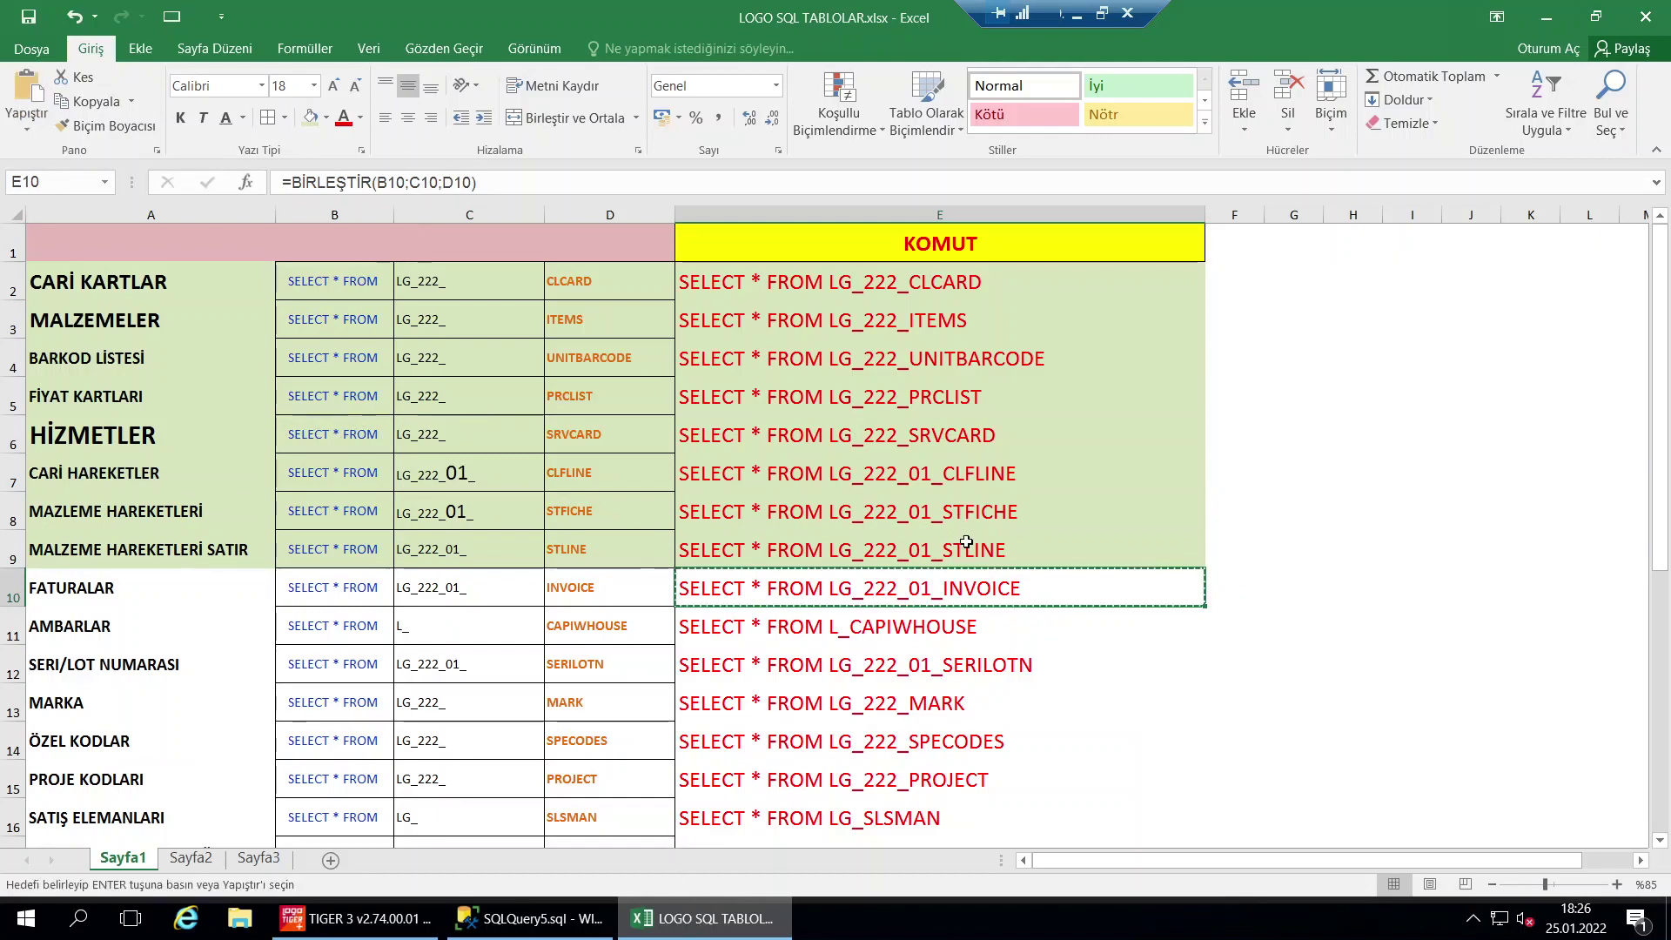
Replace all query text in the SSMS editor with the INVOICE command
{"action": "left_click", "coordinate": [574, 932]}
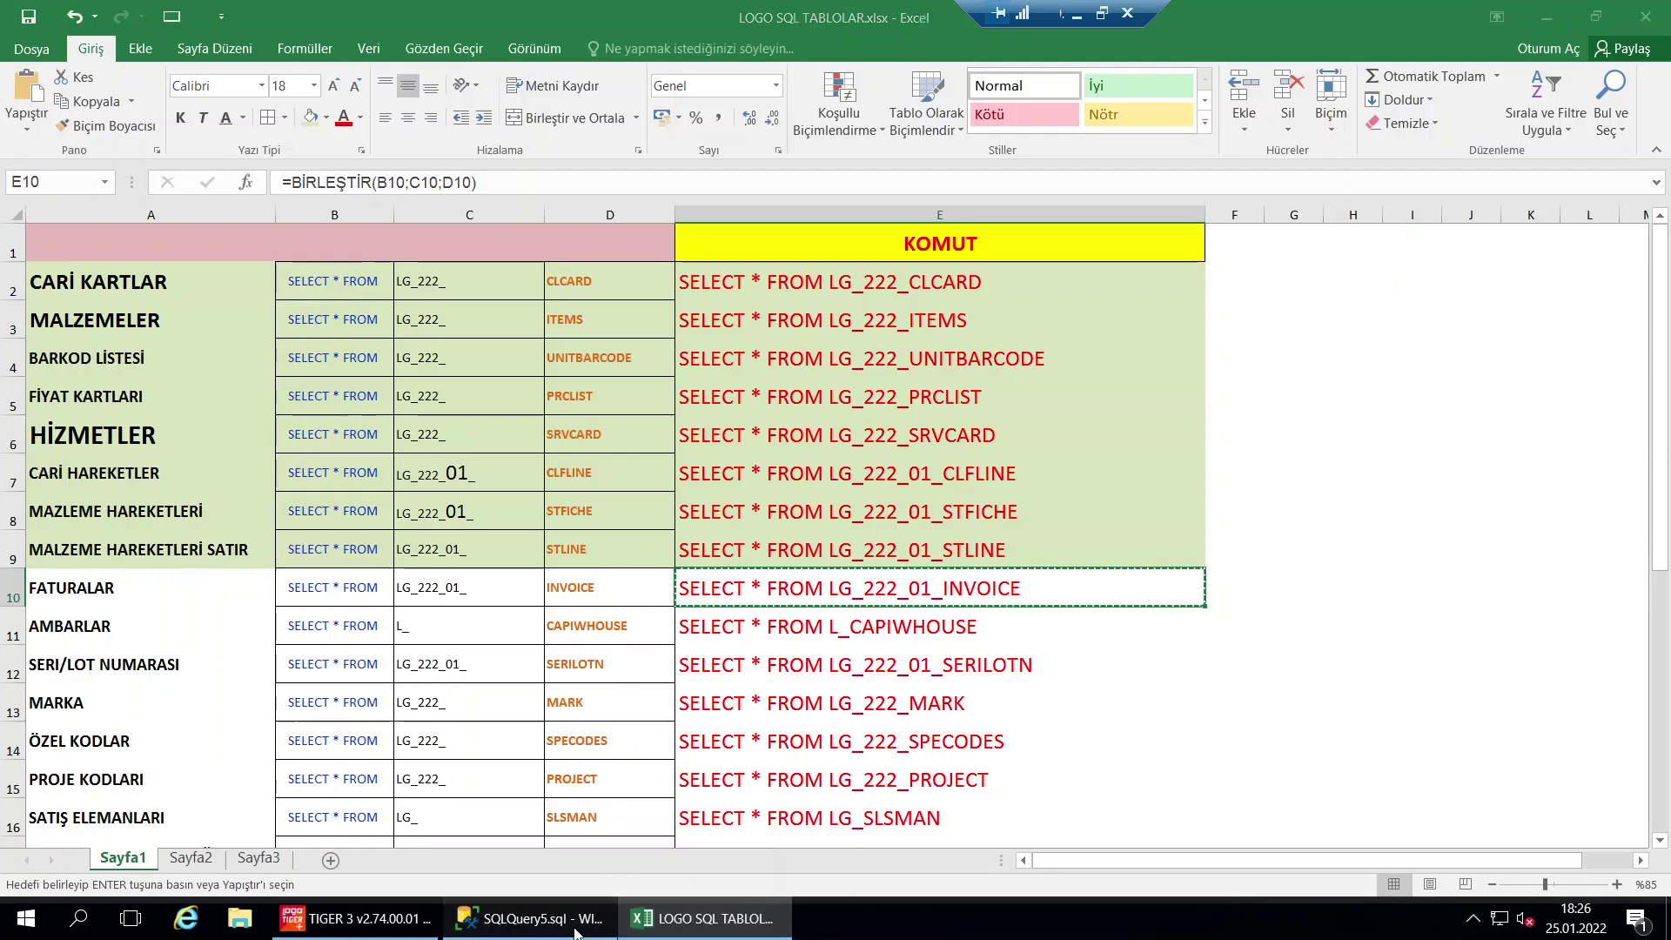
{"action": "key", "text": "ctrl+a"}
{"action": "key", "text": "ctrl+v"}
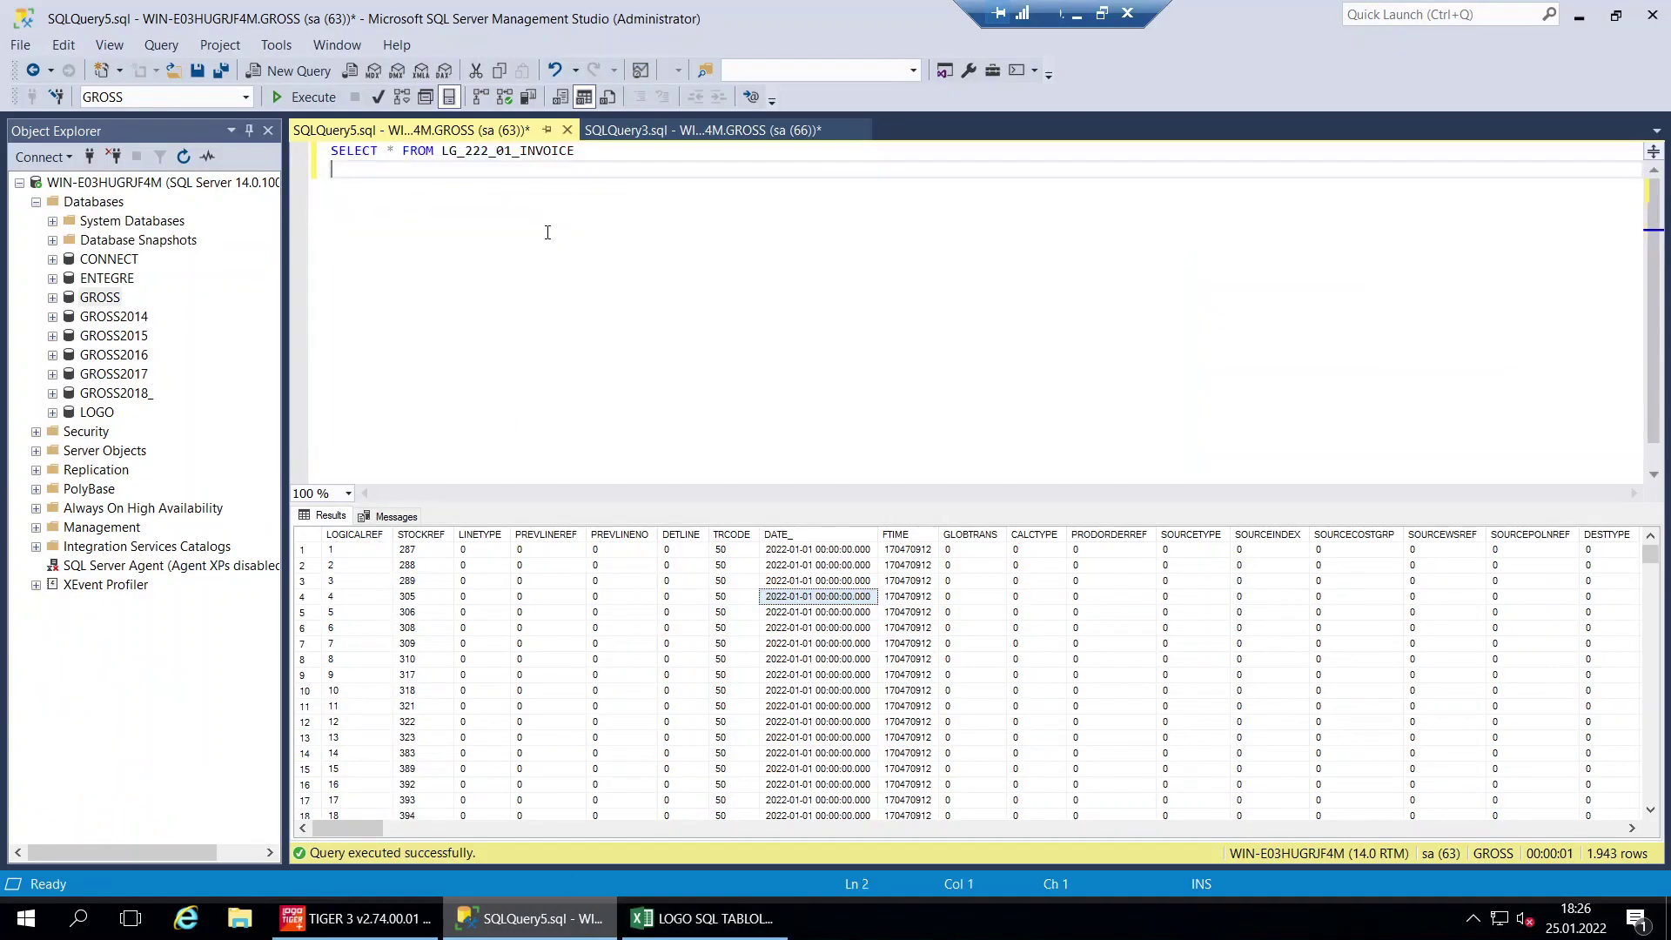
Run SELECT * FROM LG_222_01_INVOICE and review TRCODE, FICHENO, DATE_ and CLIENTREF across 323 rows
{"action": "left_click", "coordinate": [305, 98]}
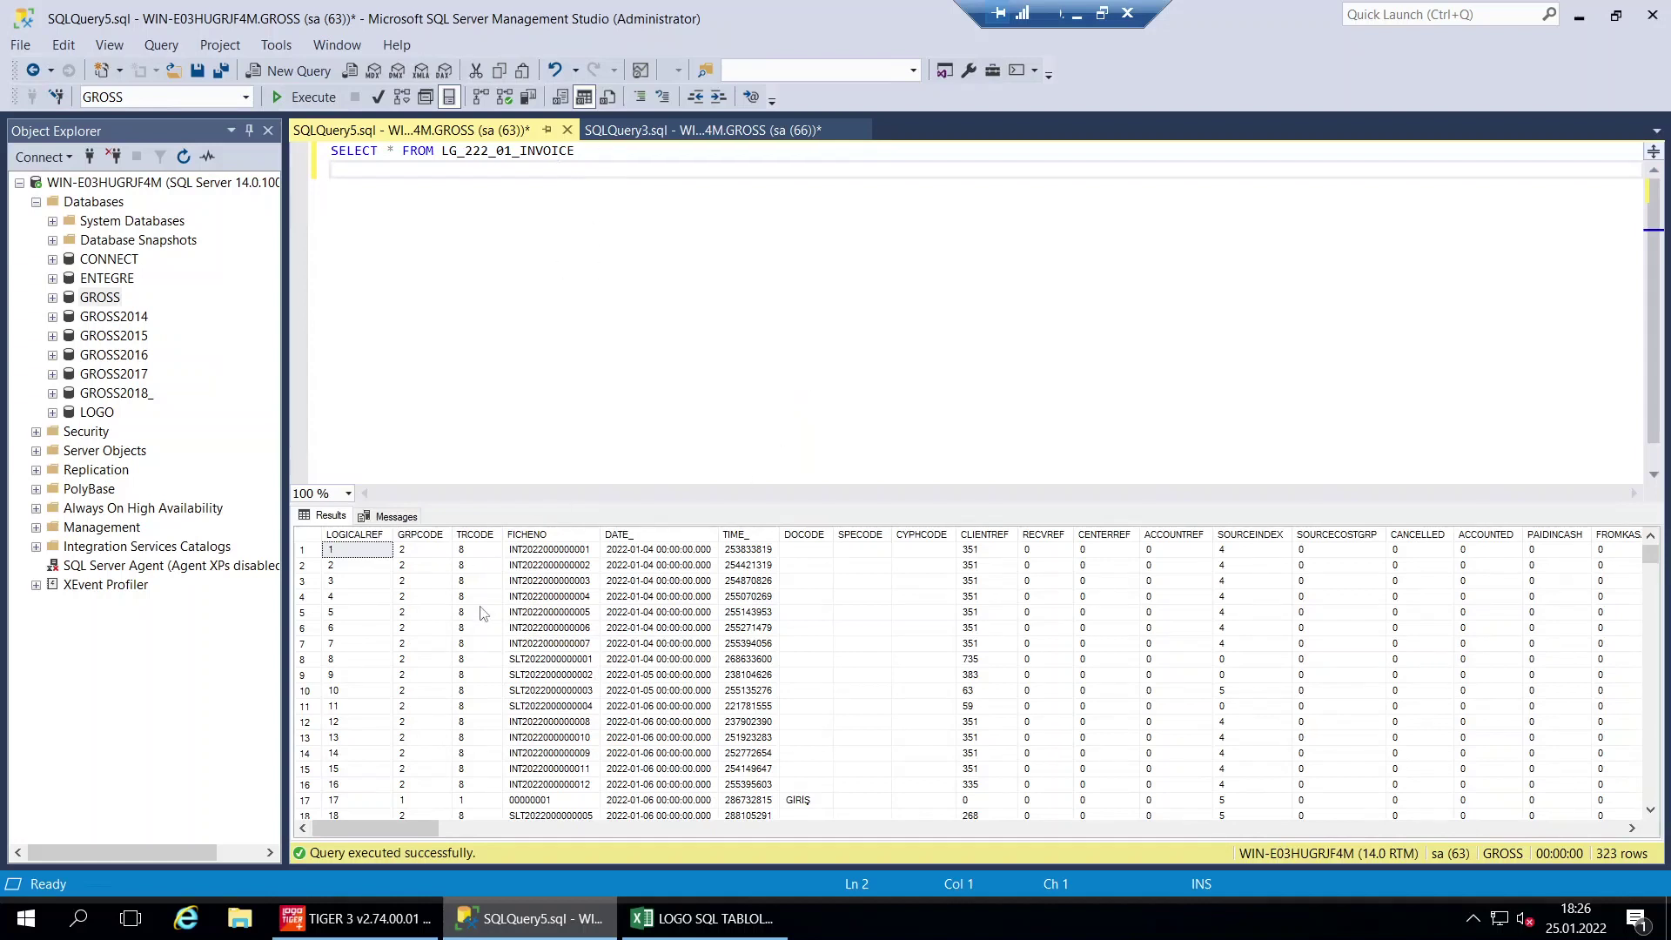
{"action": "left_click", "coordinate": [474, 535]}
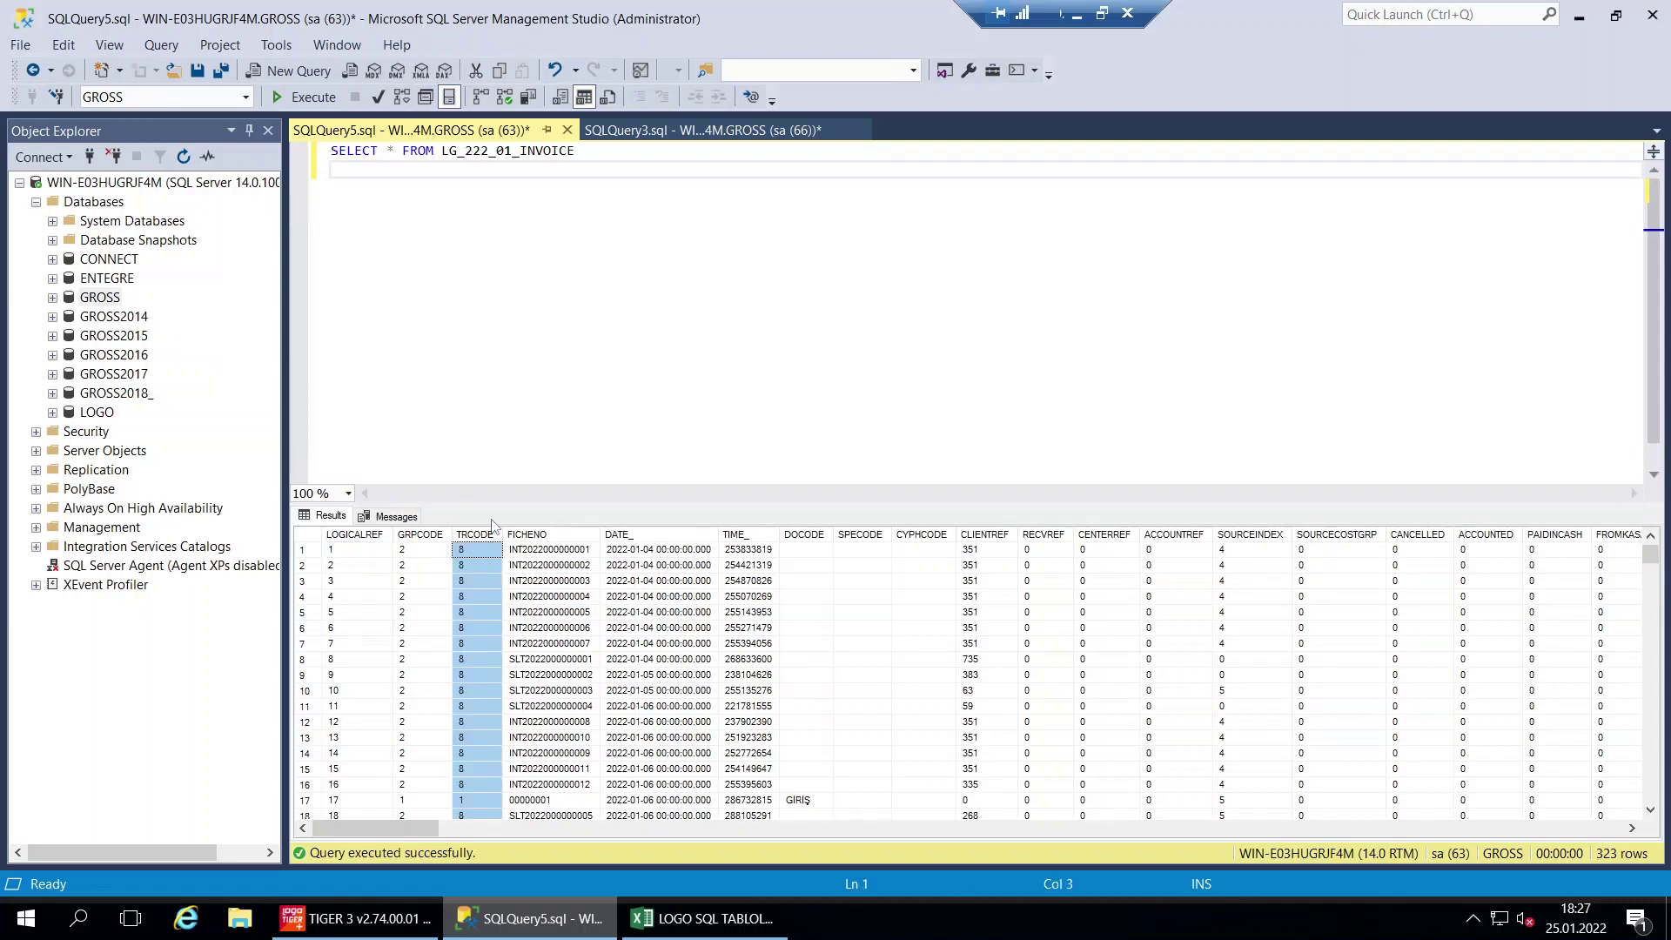
{"action": "left_click", "coordinate": [562, 536]}
{"action": "left_click", "coordinate": [715, 536]}
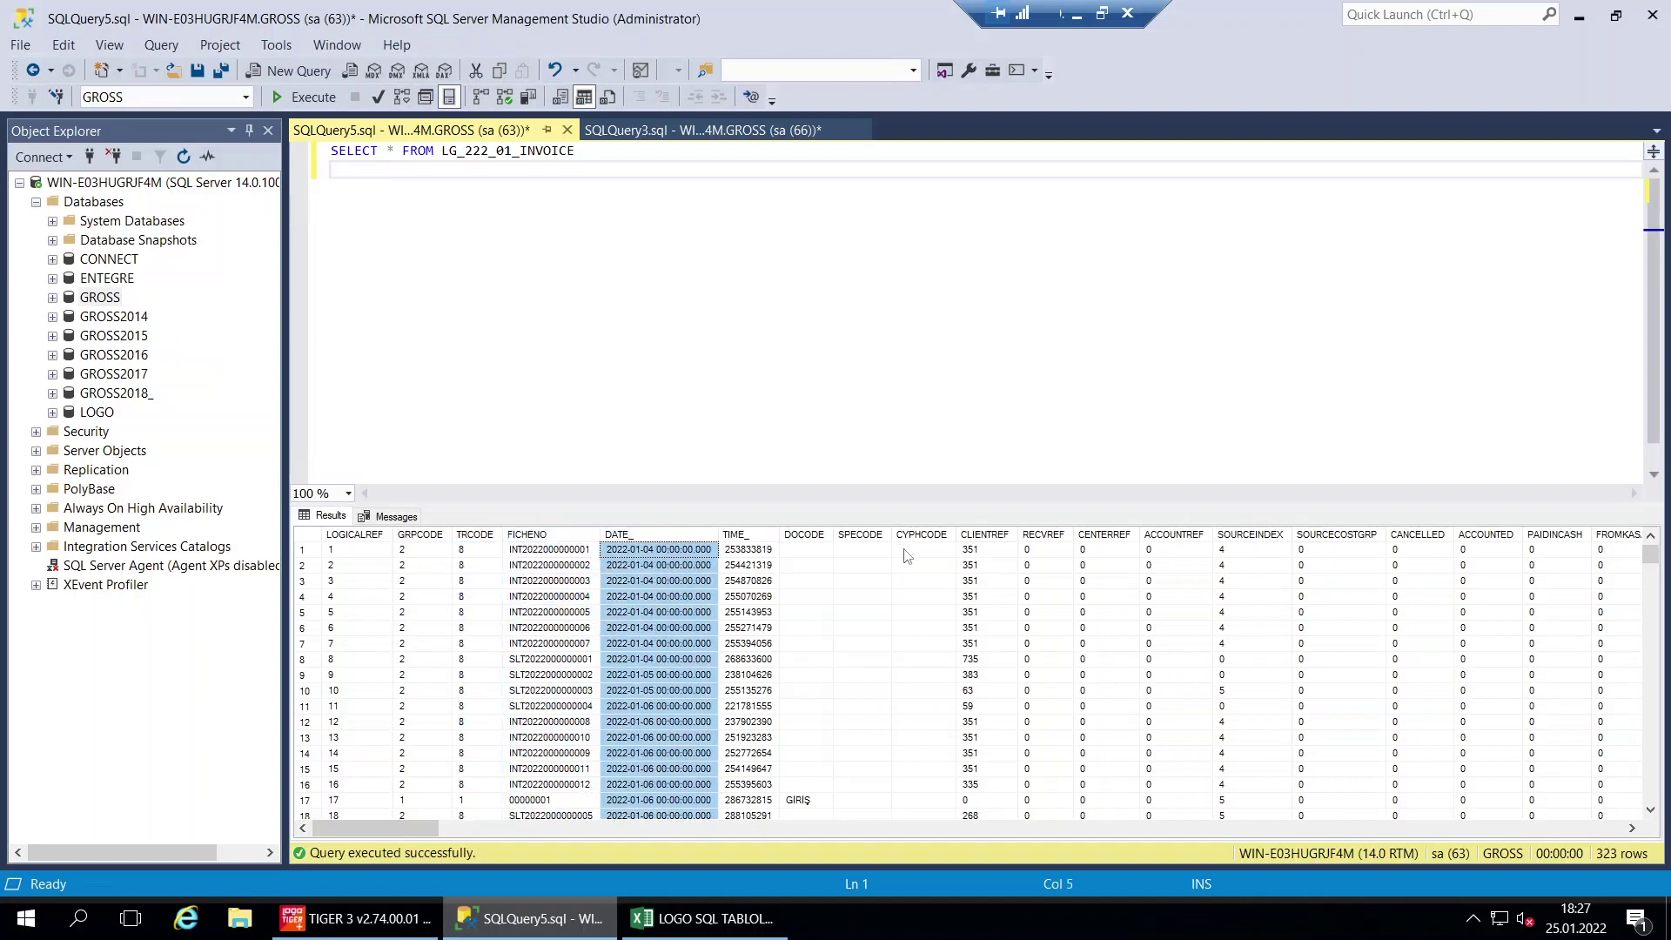
{"action": "left_click", "coordinate": [989, 536]}
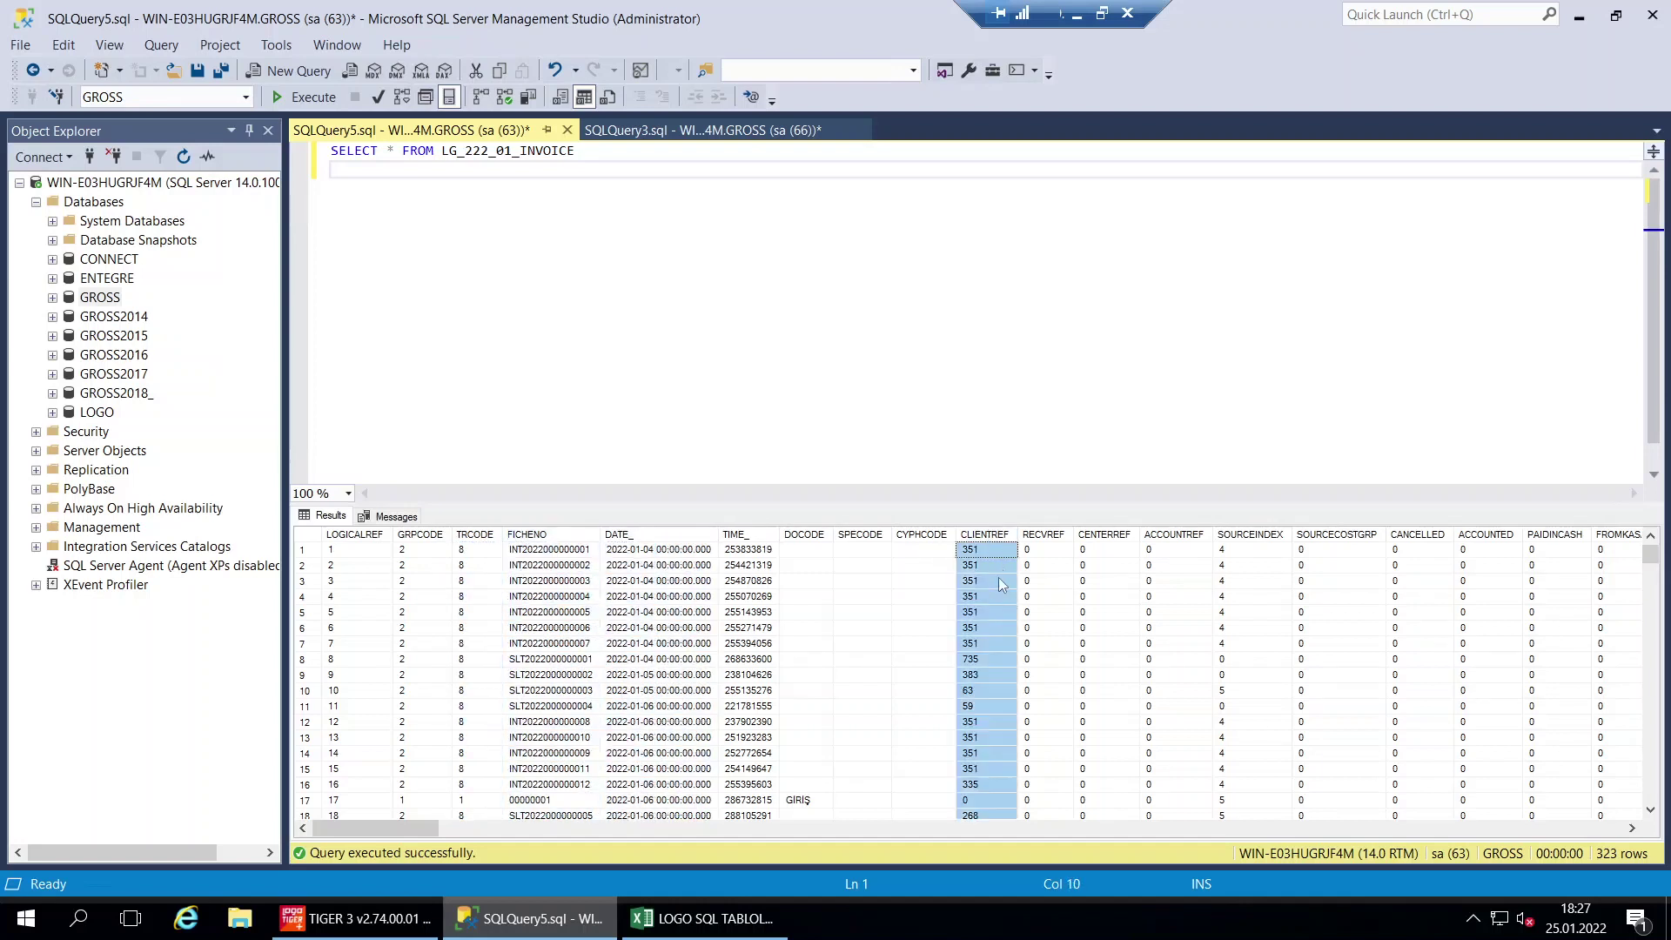
{"action": "left_click", "coordinate": [703, 919]}
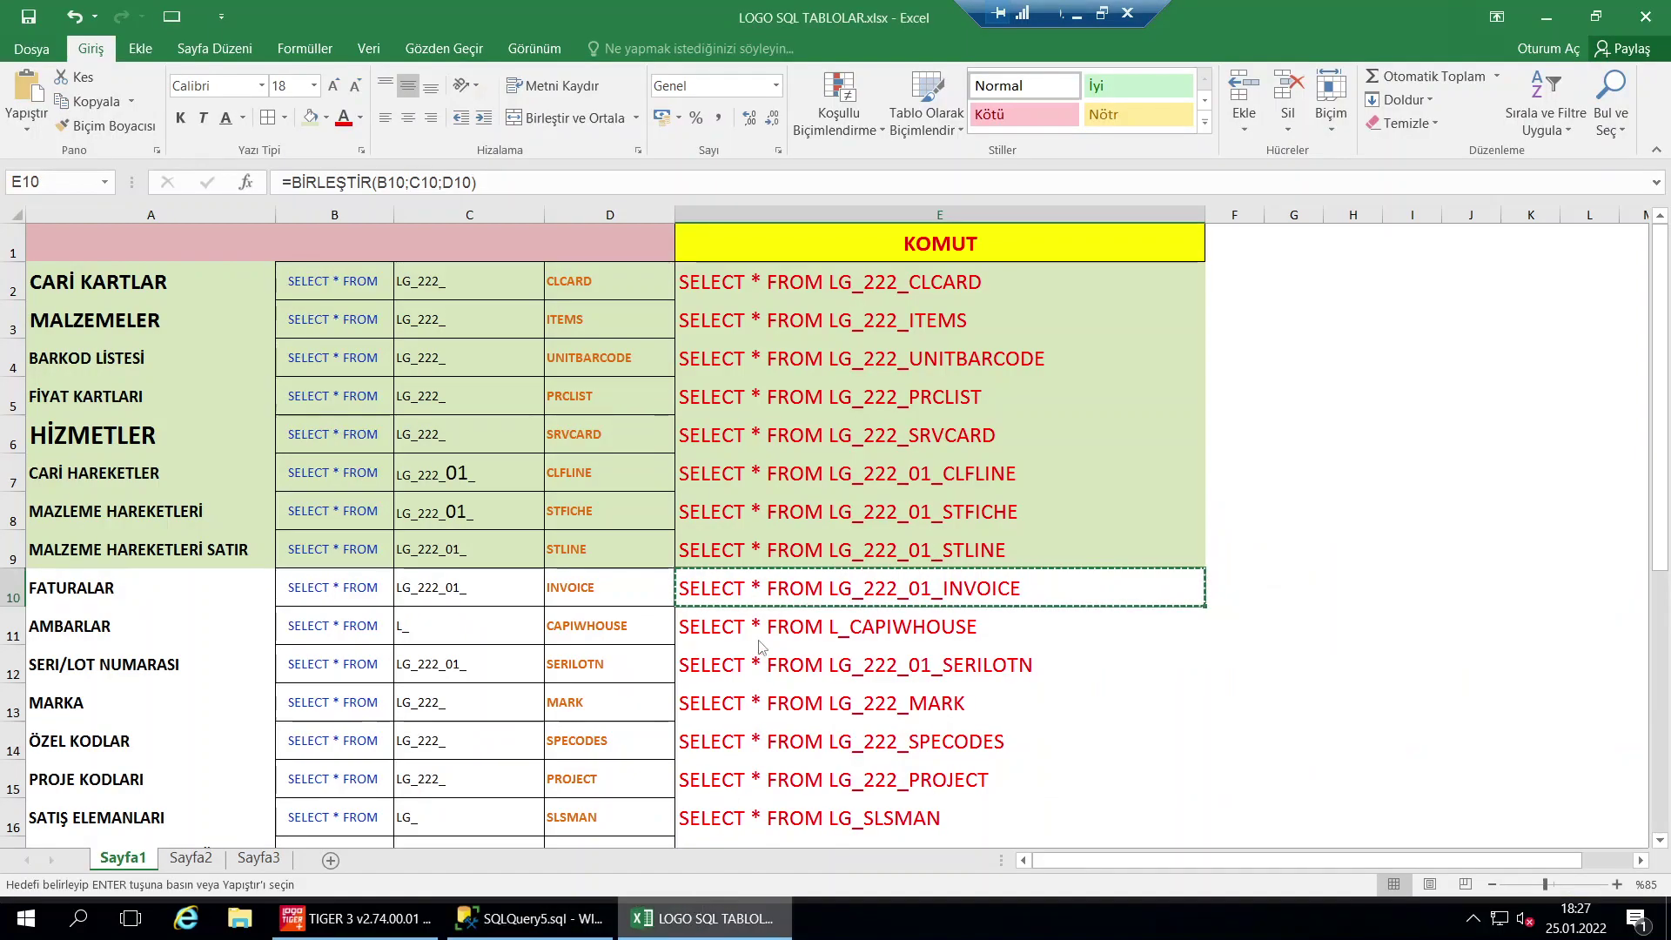
Fill row 10 light green and copy the L_CAPIWHOUSE command from E11 into SSMS focus
{"action": "left_click_drag", "start_coordinate": [718, 595], "coordinate": [113, 602]}
{"action": "key", "text": "Return"}
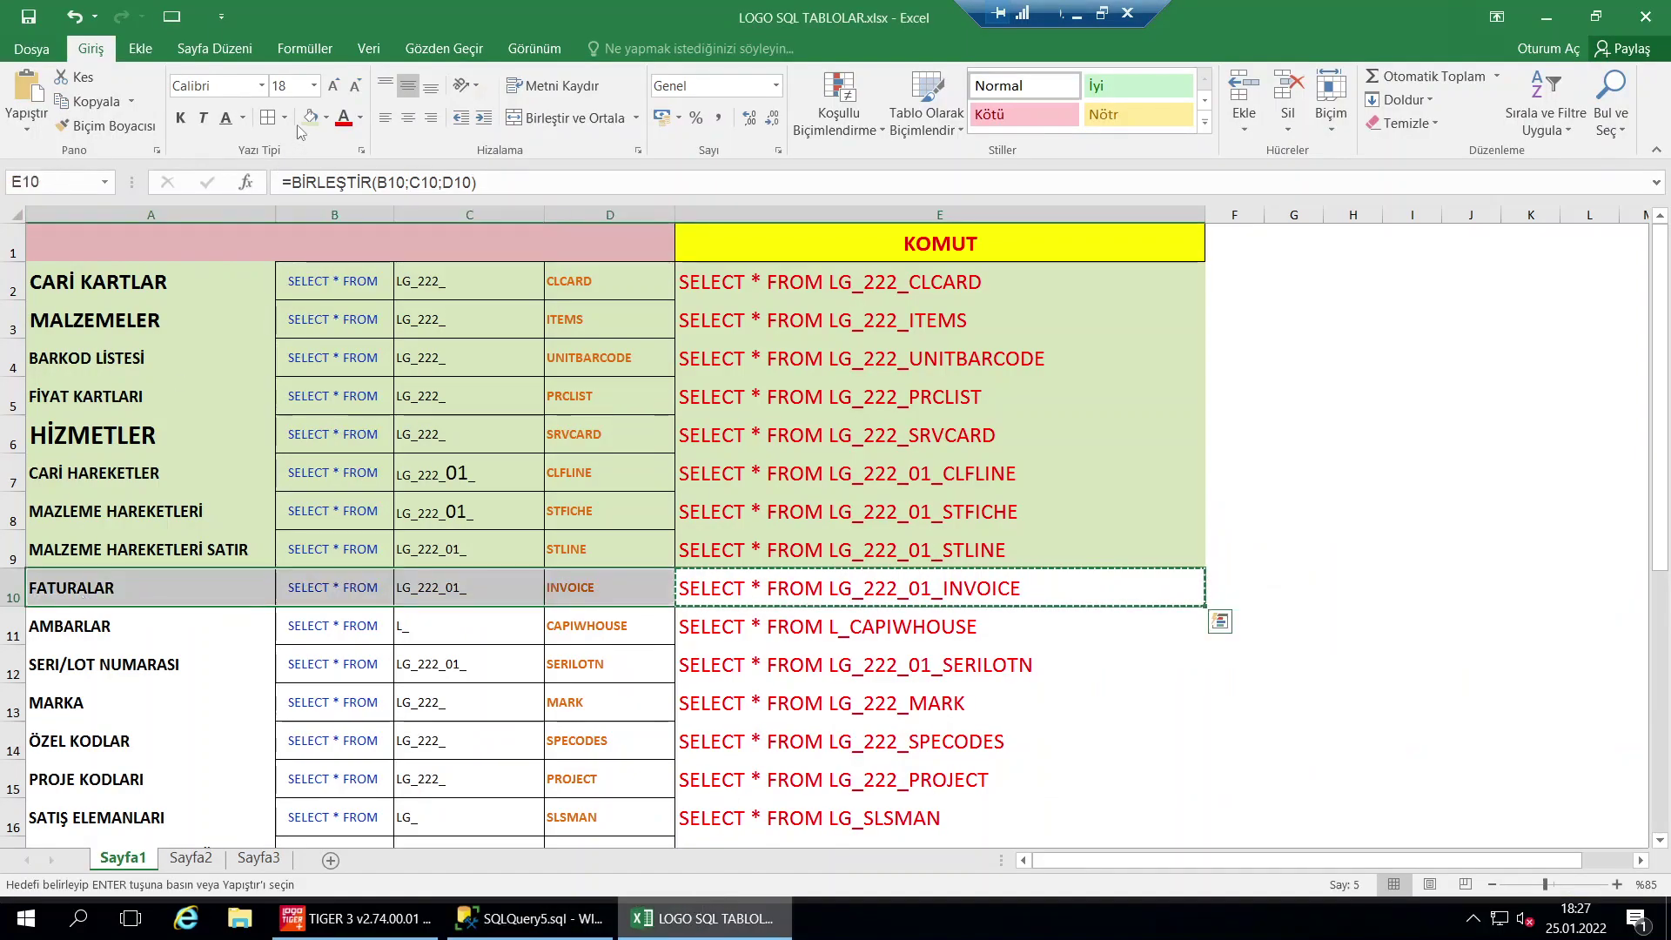
{"action": "left_click", "coordinate": [745, 626]}
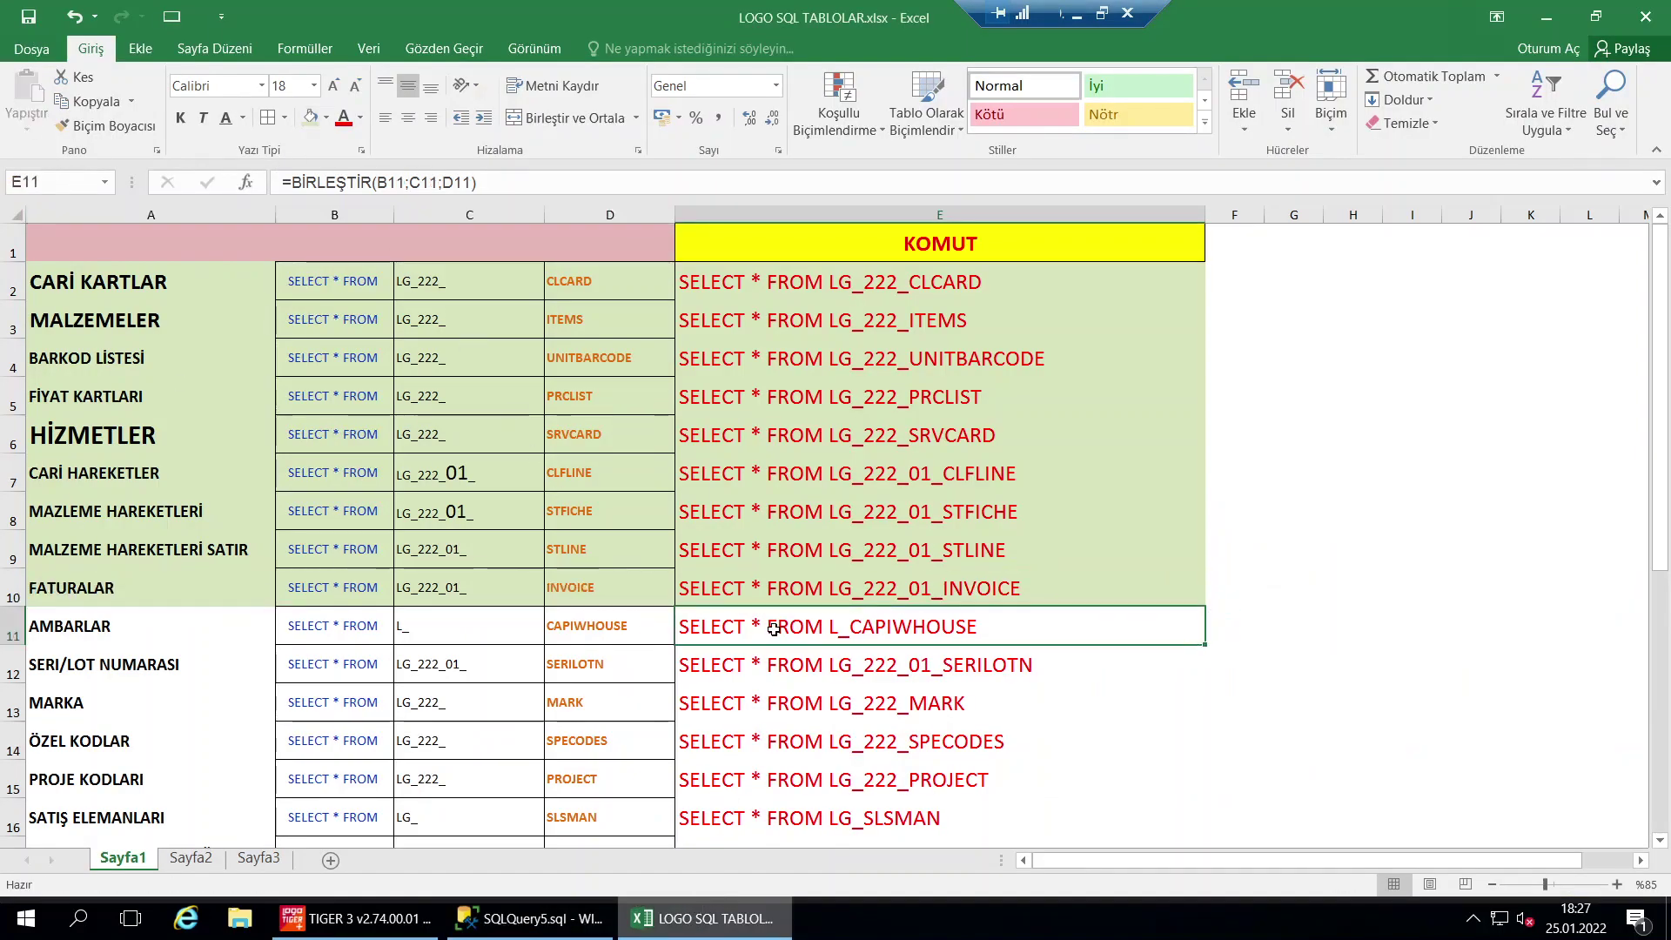
{"action": "key", "text": "ctrl+c"}
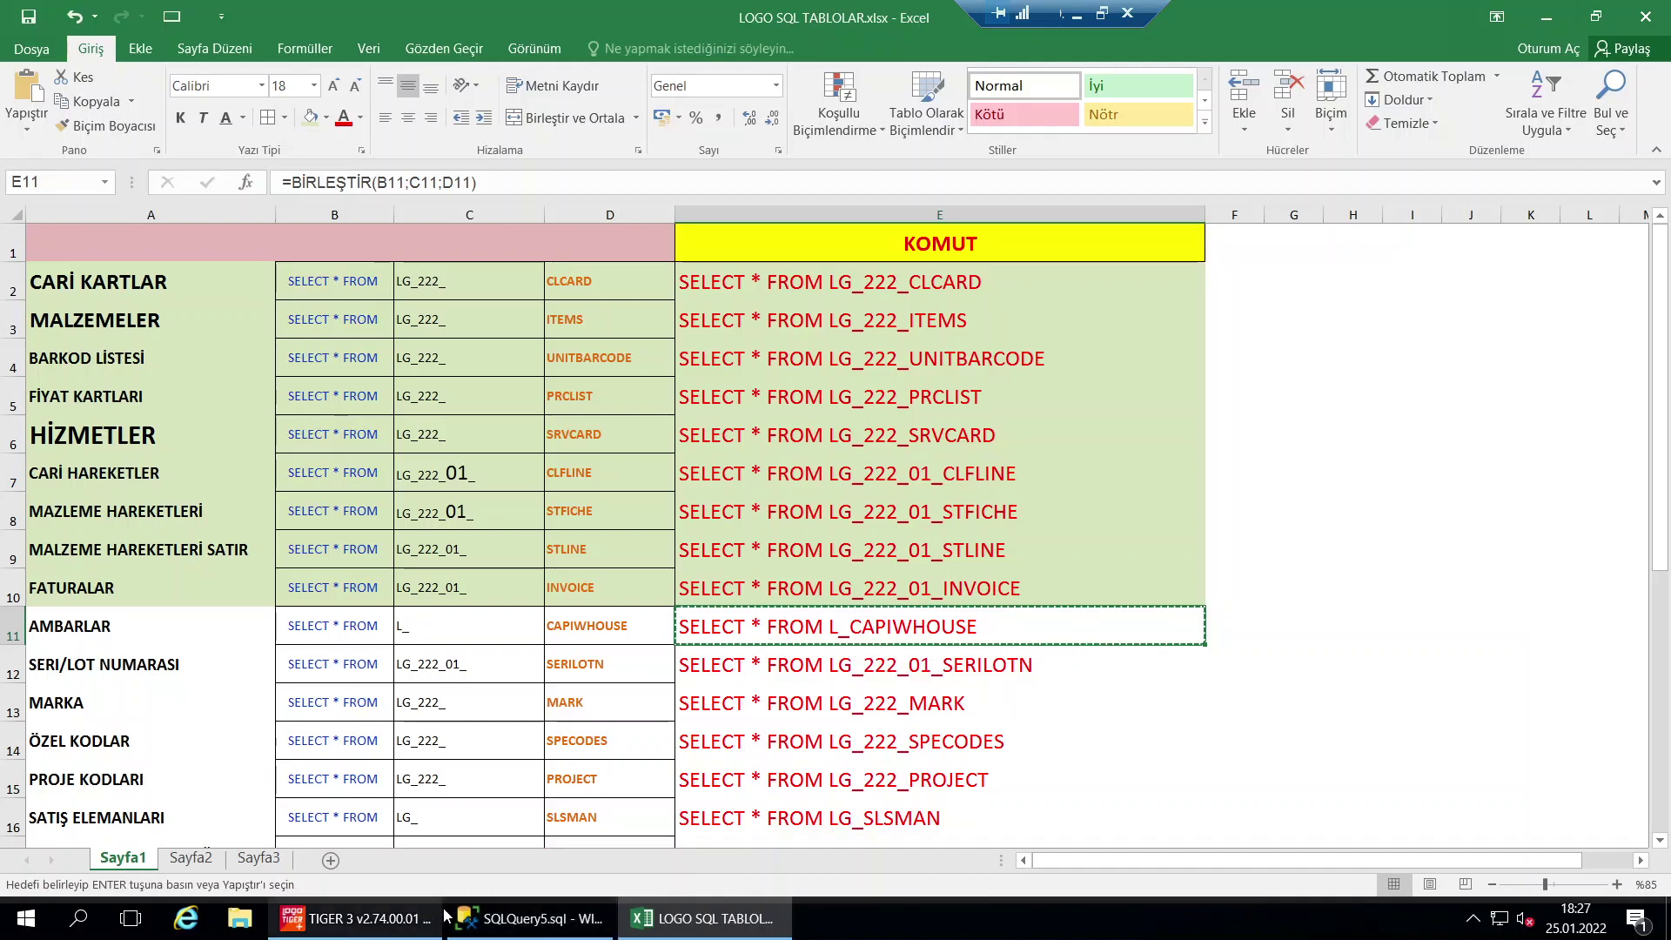
{"action": "left_click", "coordinate": [357, 918]}
{"action": "left_click", "coordinate": [484, 919]}
{"action": "left_click", "coordinate": [543, 321]}
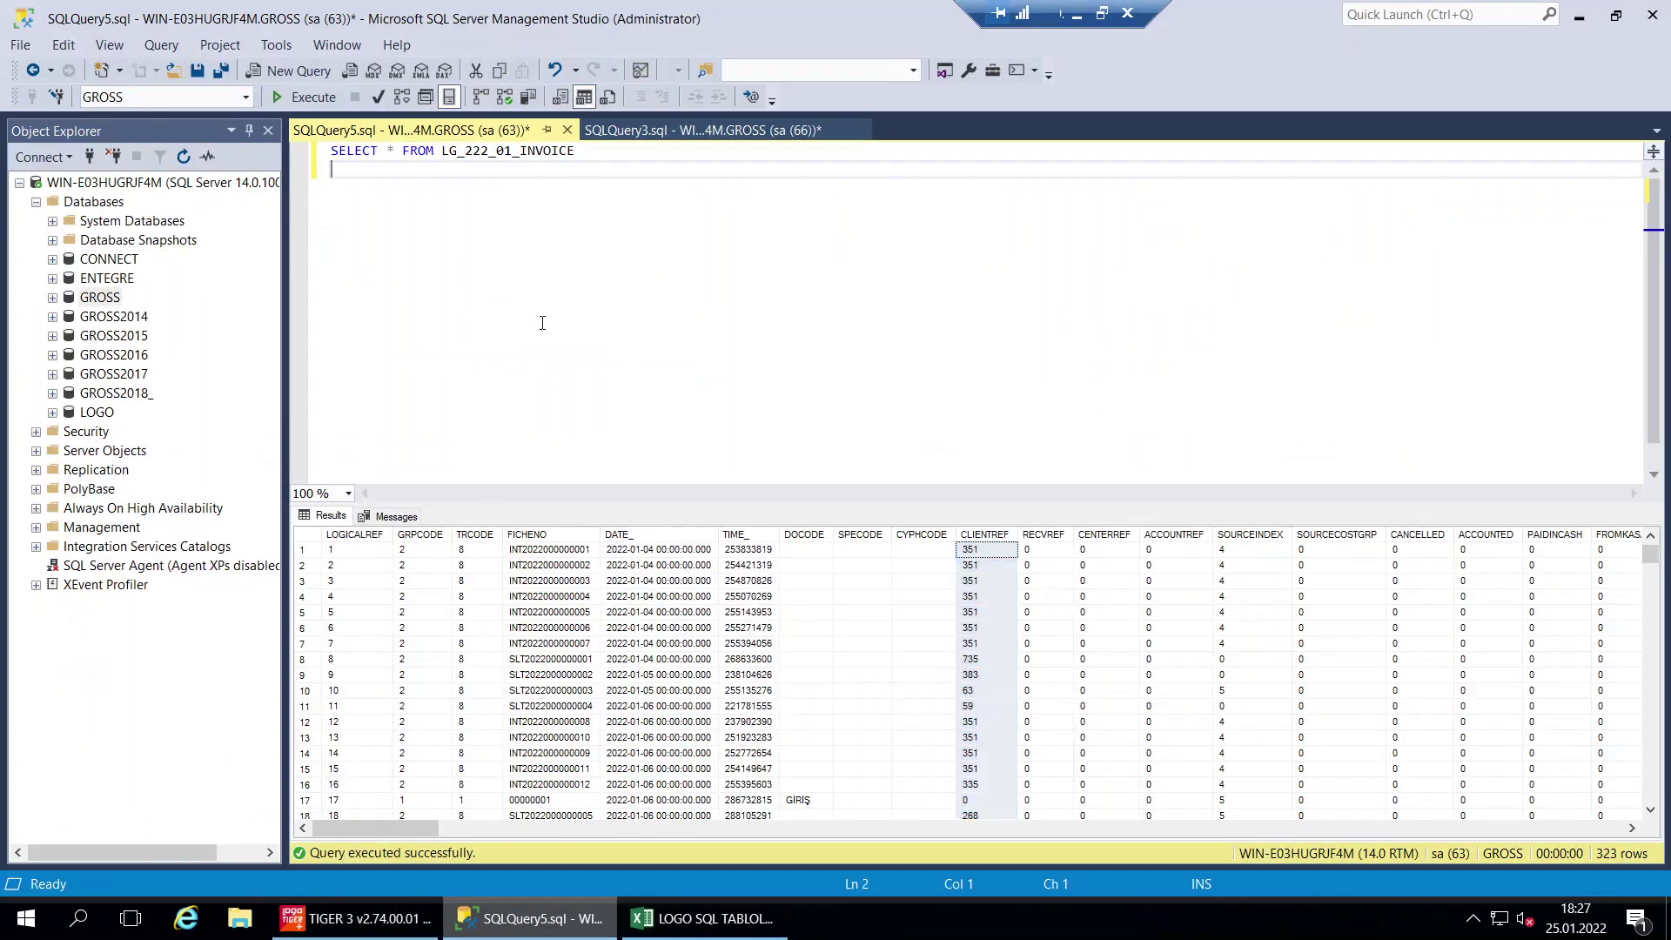
Run SELECT * FROM L_CAPIWHOUSE and review FIRMNR, NR and NAME in its 23 rows
{"action": "key", "text": "ctrl+a"}
{"action": "key", "text": "ctrl+v"}
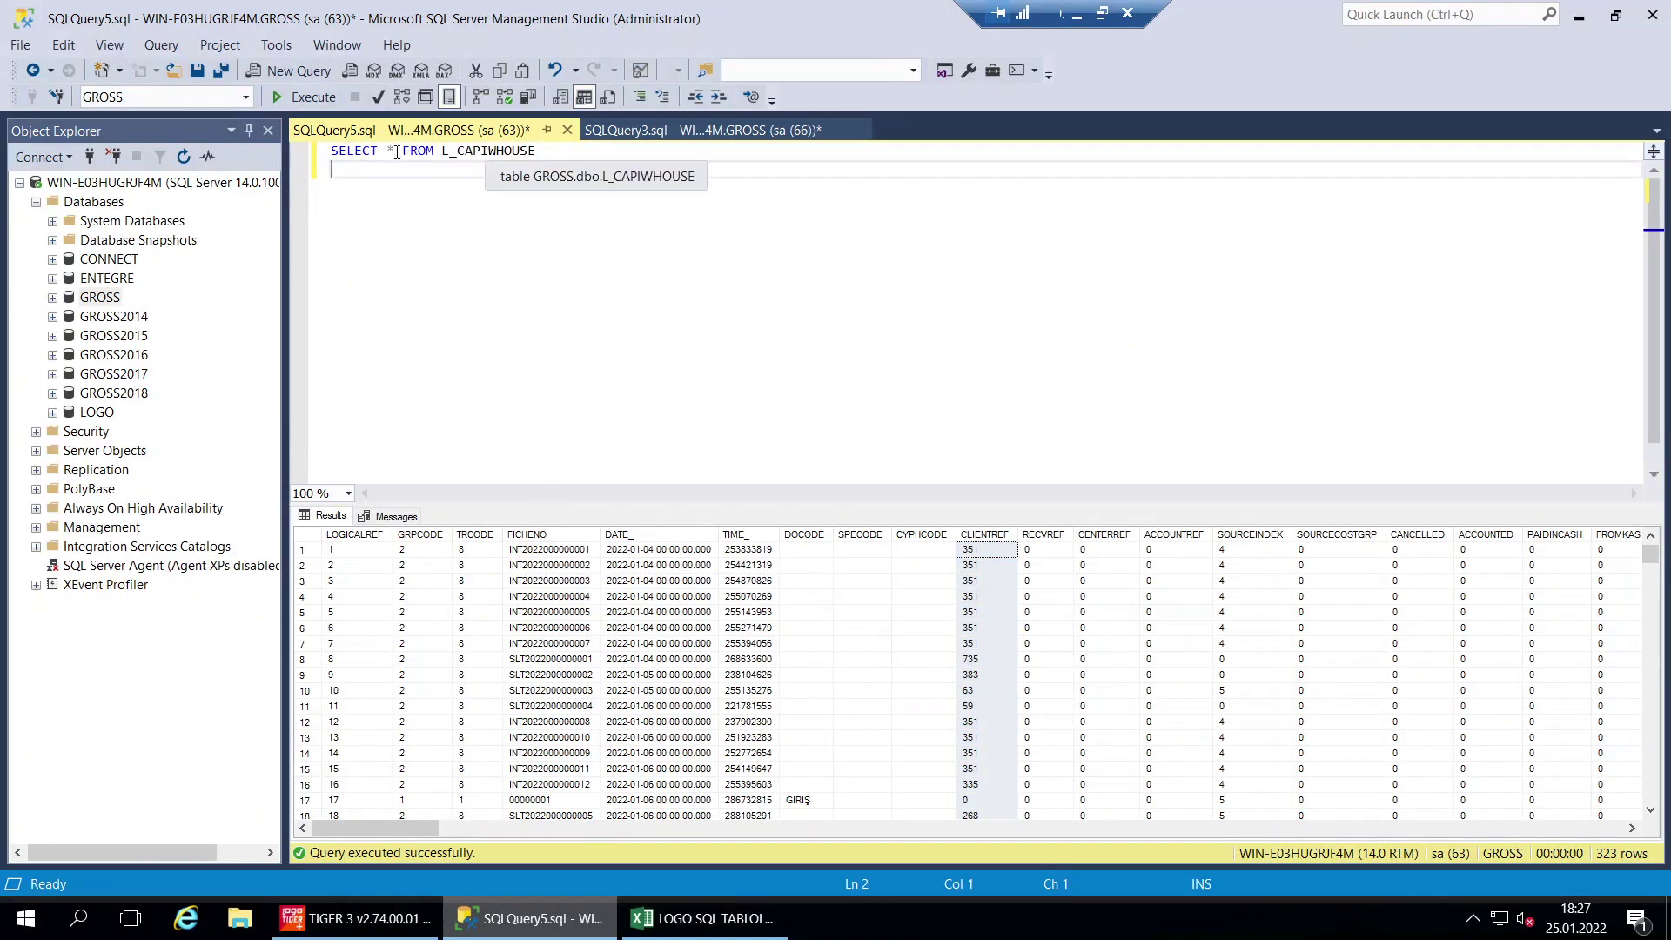
{"action": "key", "text": "F5"}
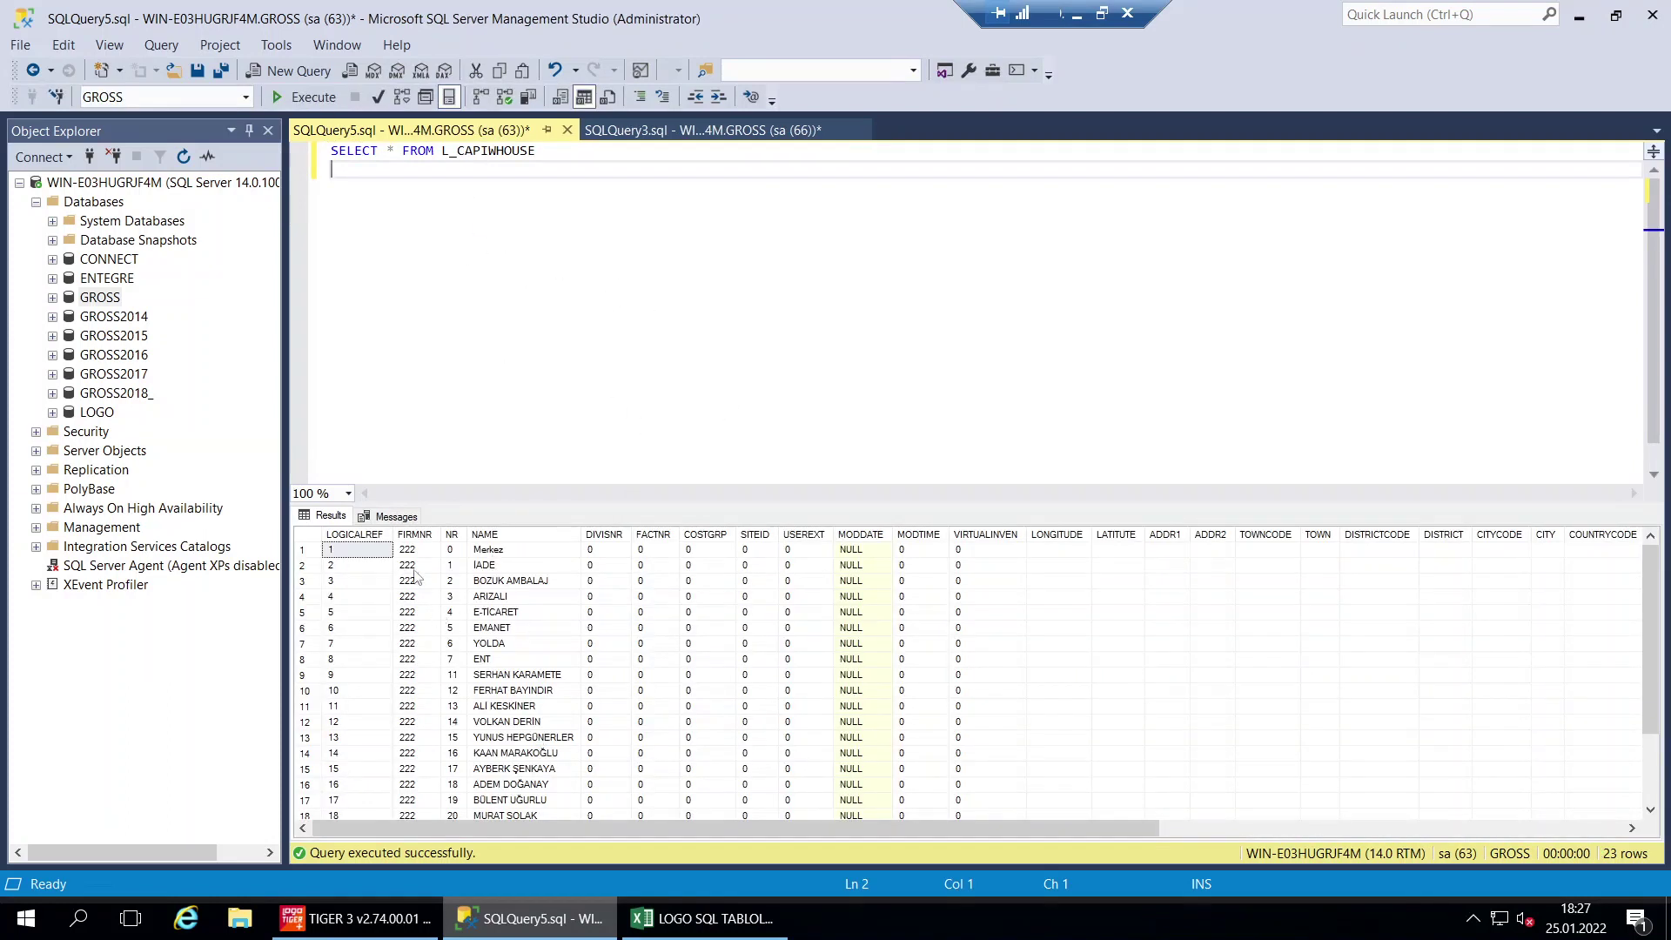
{"action": "left_click", "coordinate": [416, 534]}
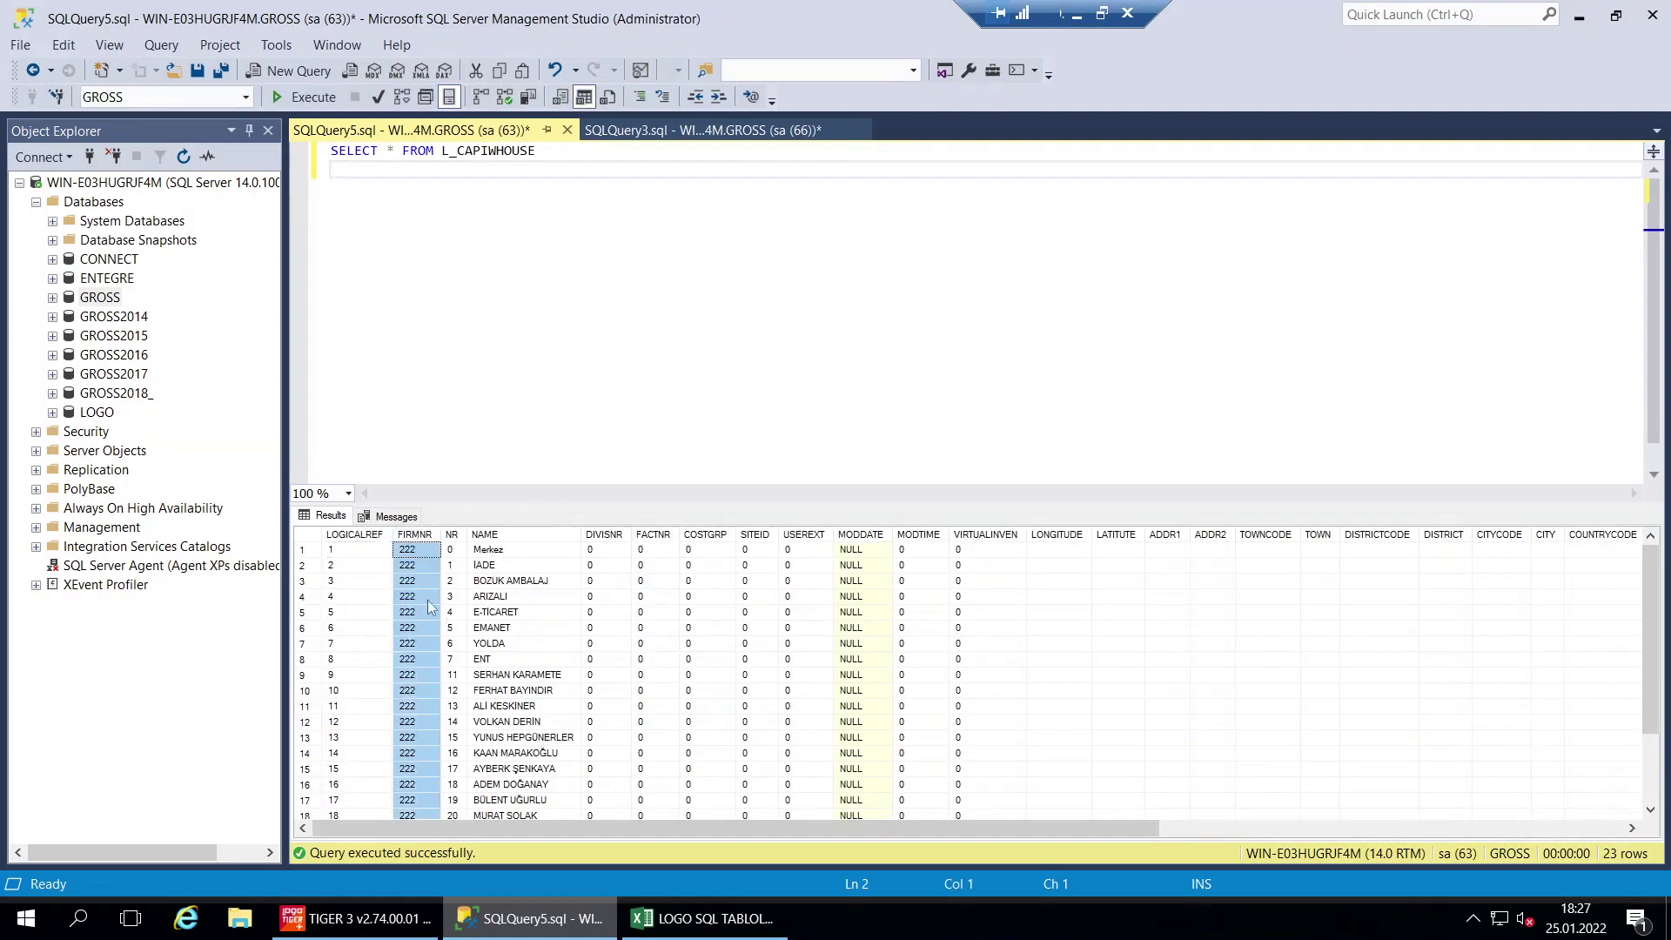
{"action": "left_click", "coordinate": [452, 535]}
{"action": "left_click", "coordinate": [501, 537]}
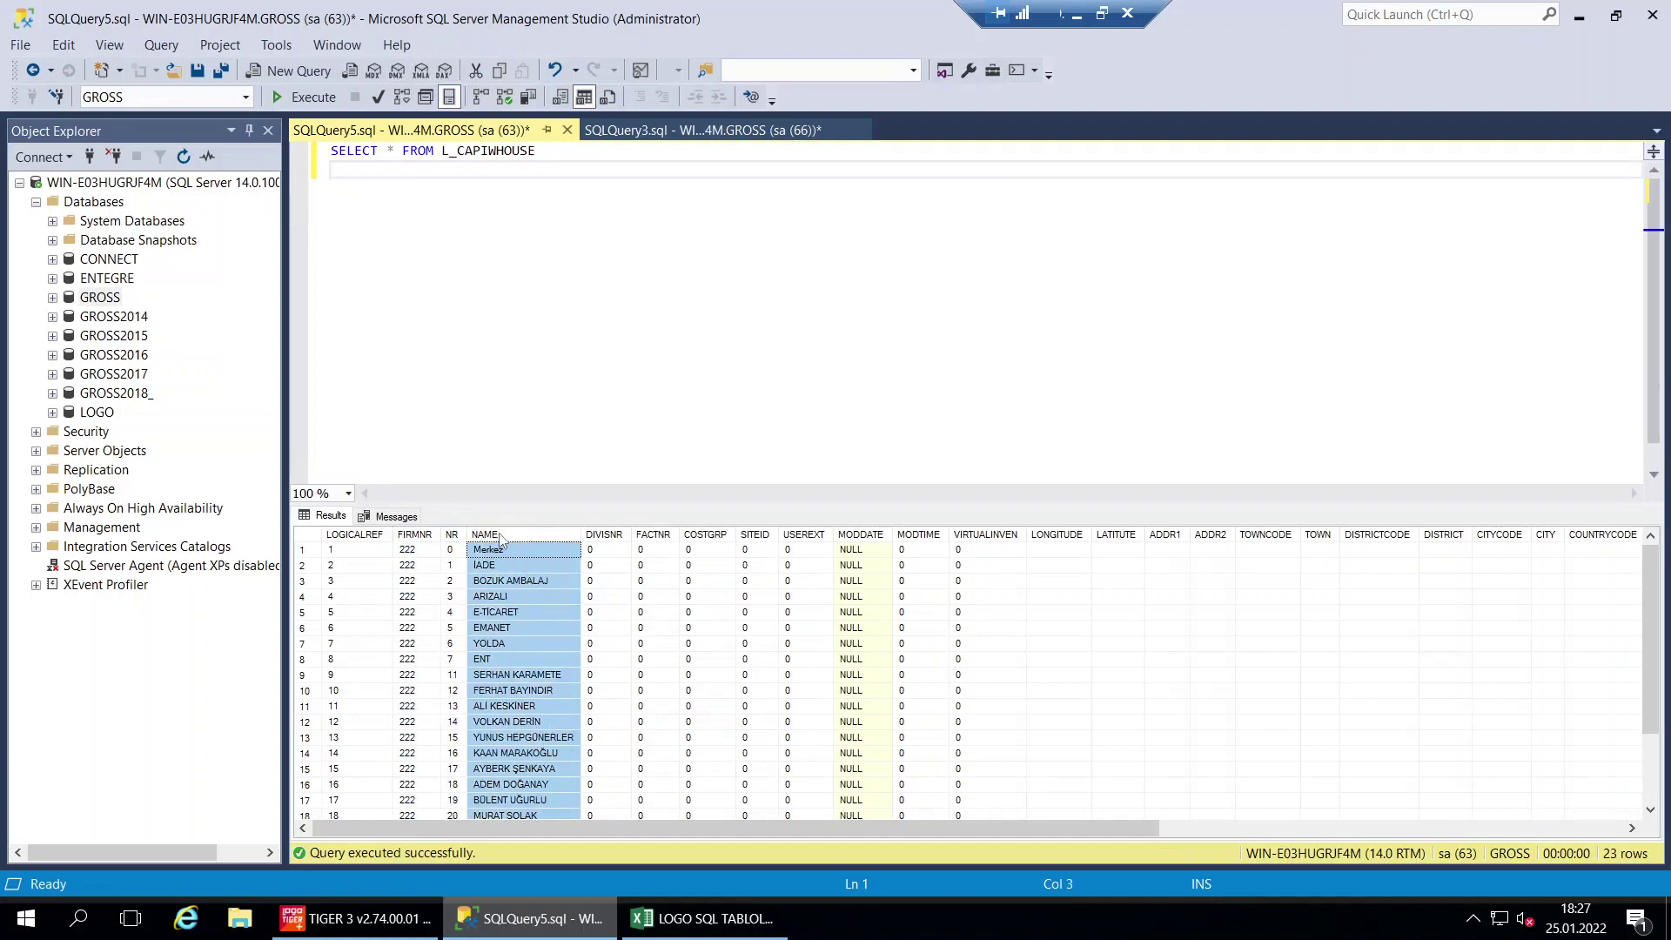
{"action": "left_click", "coordinate": [705, 918]}
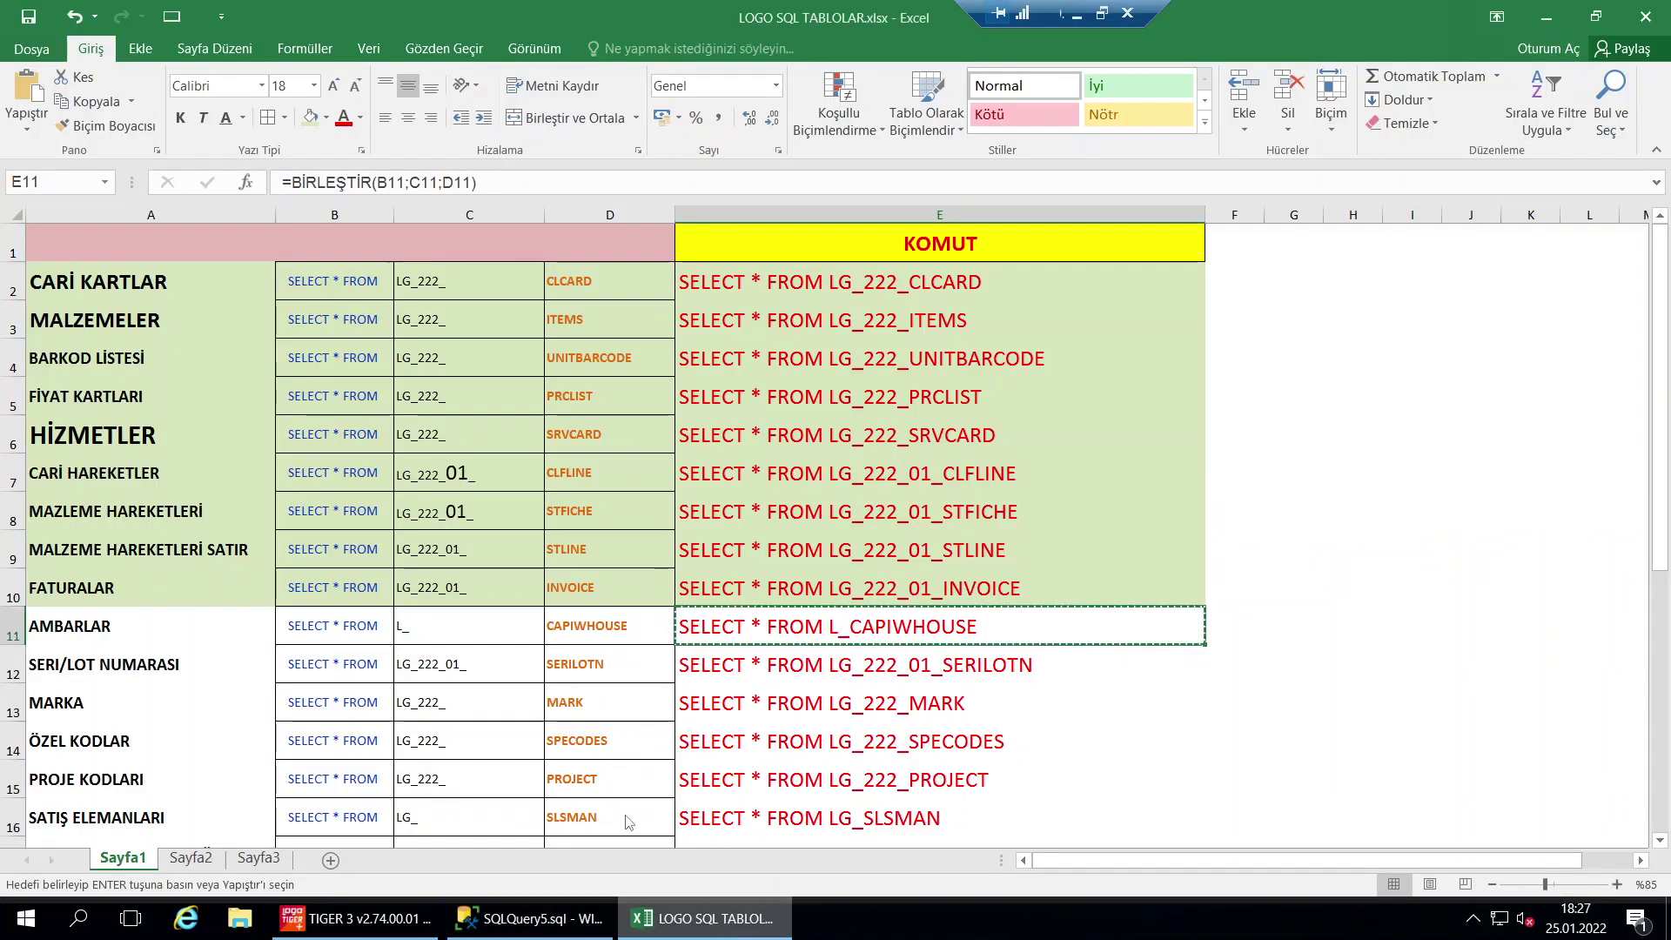
Fill row 11 light green and copy the LG_222_01_SERILOTN command from E12
{"action": "left_click_drag", "start_coordinate": [794, 630], "coordinate": [131, 635]}
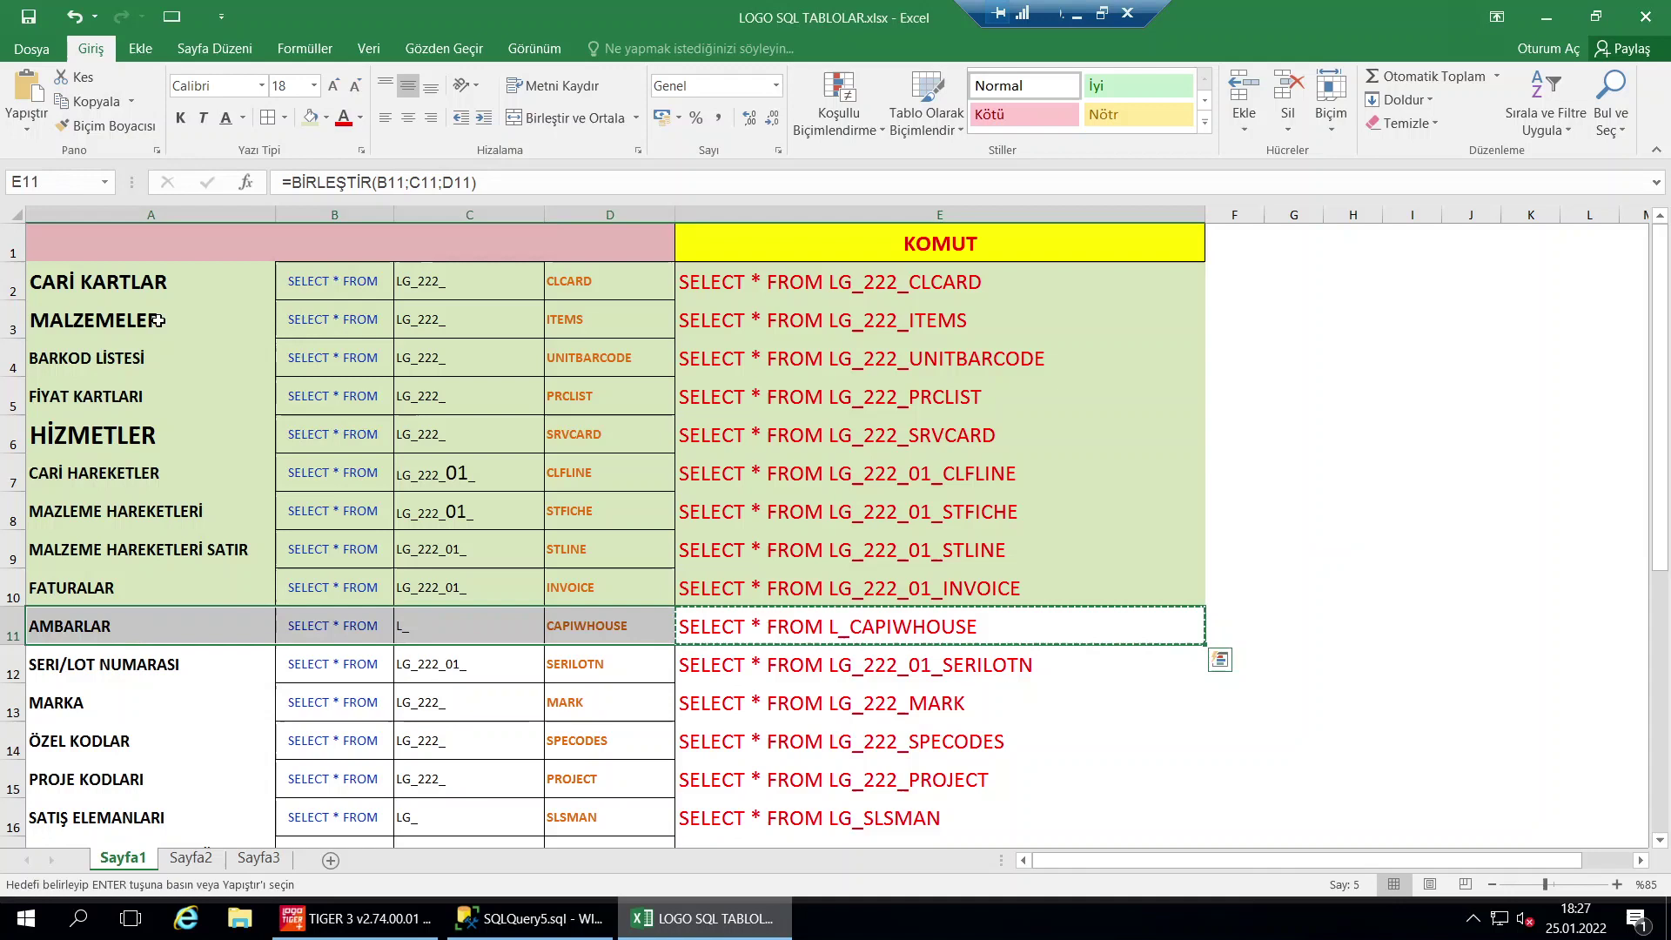
{"action": "left_click", "coordinate": [311, 120]}
{"action": "left_click", "coordinate": [762, 660]}
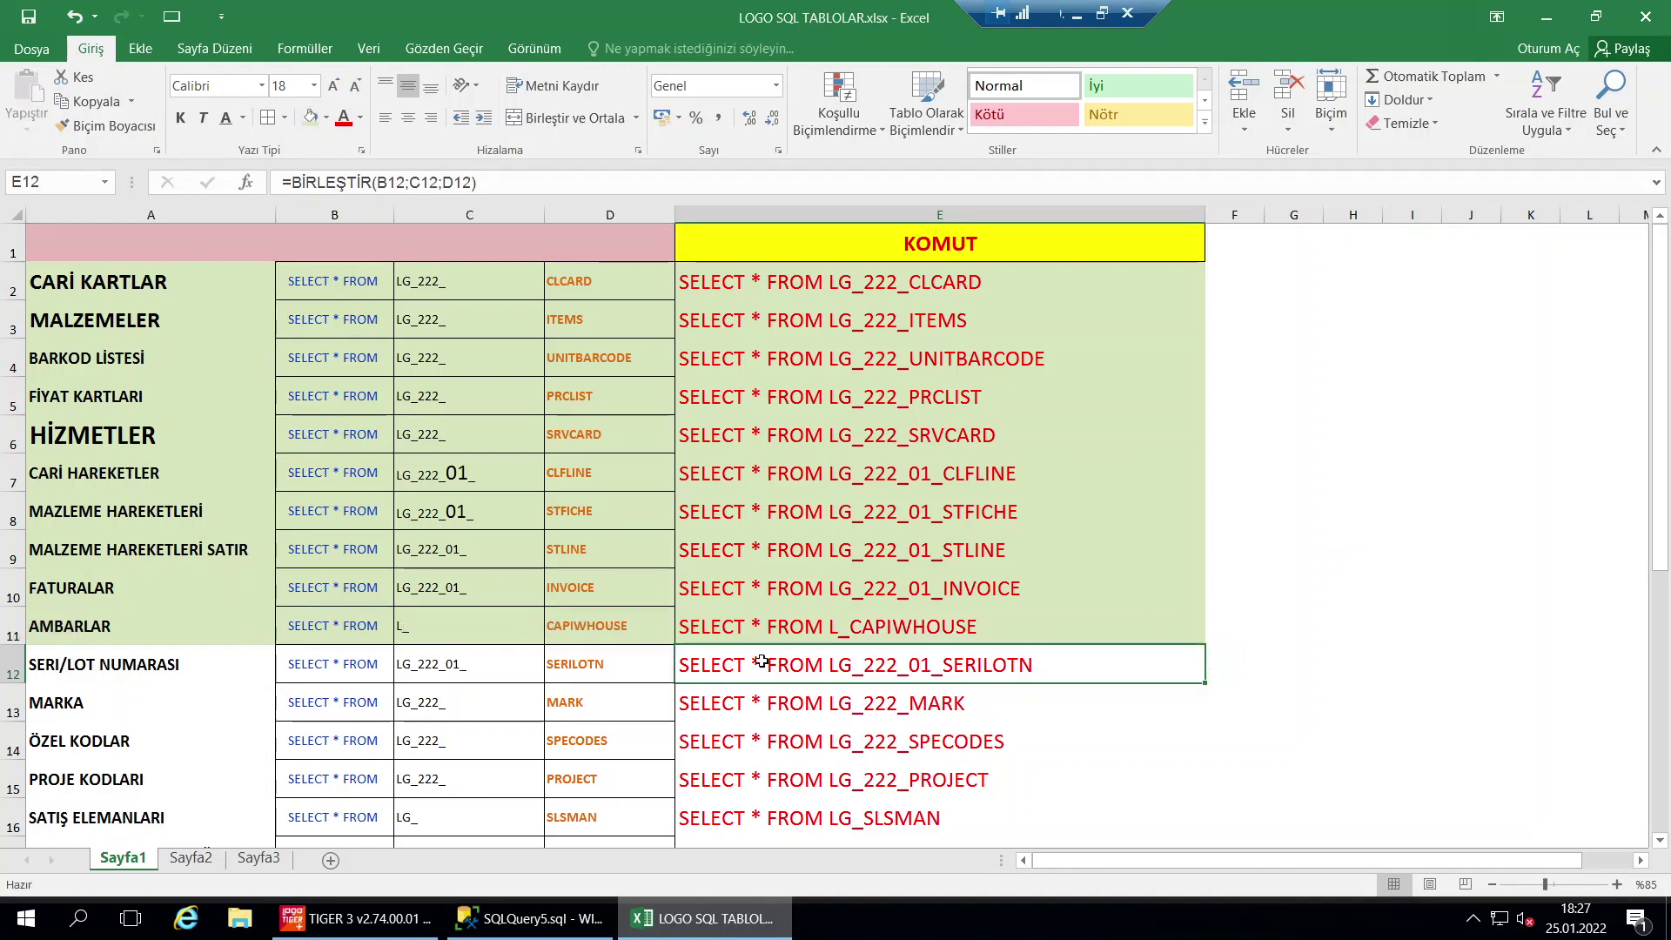
{"action": "key", "text": "ctrl+c"}
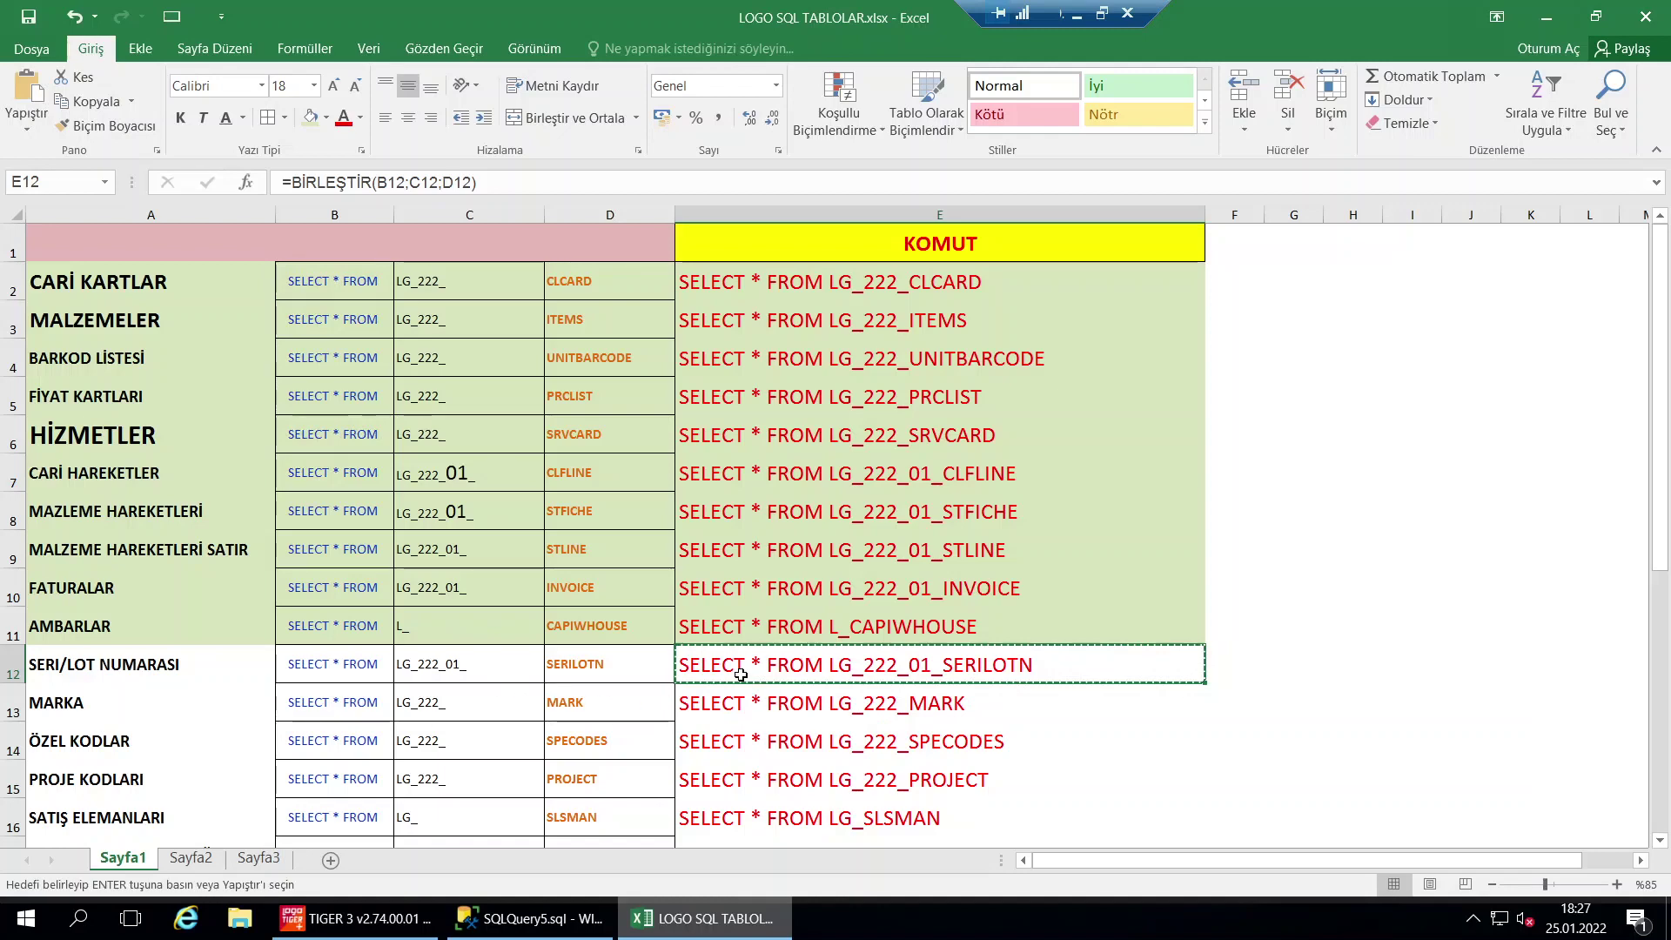
{"action": "left_click", "coordinate": [566, 923]}
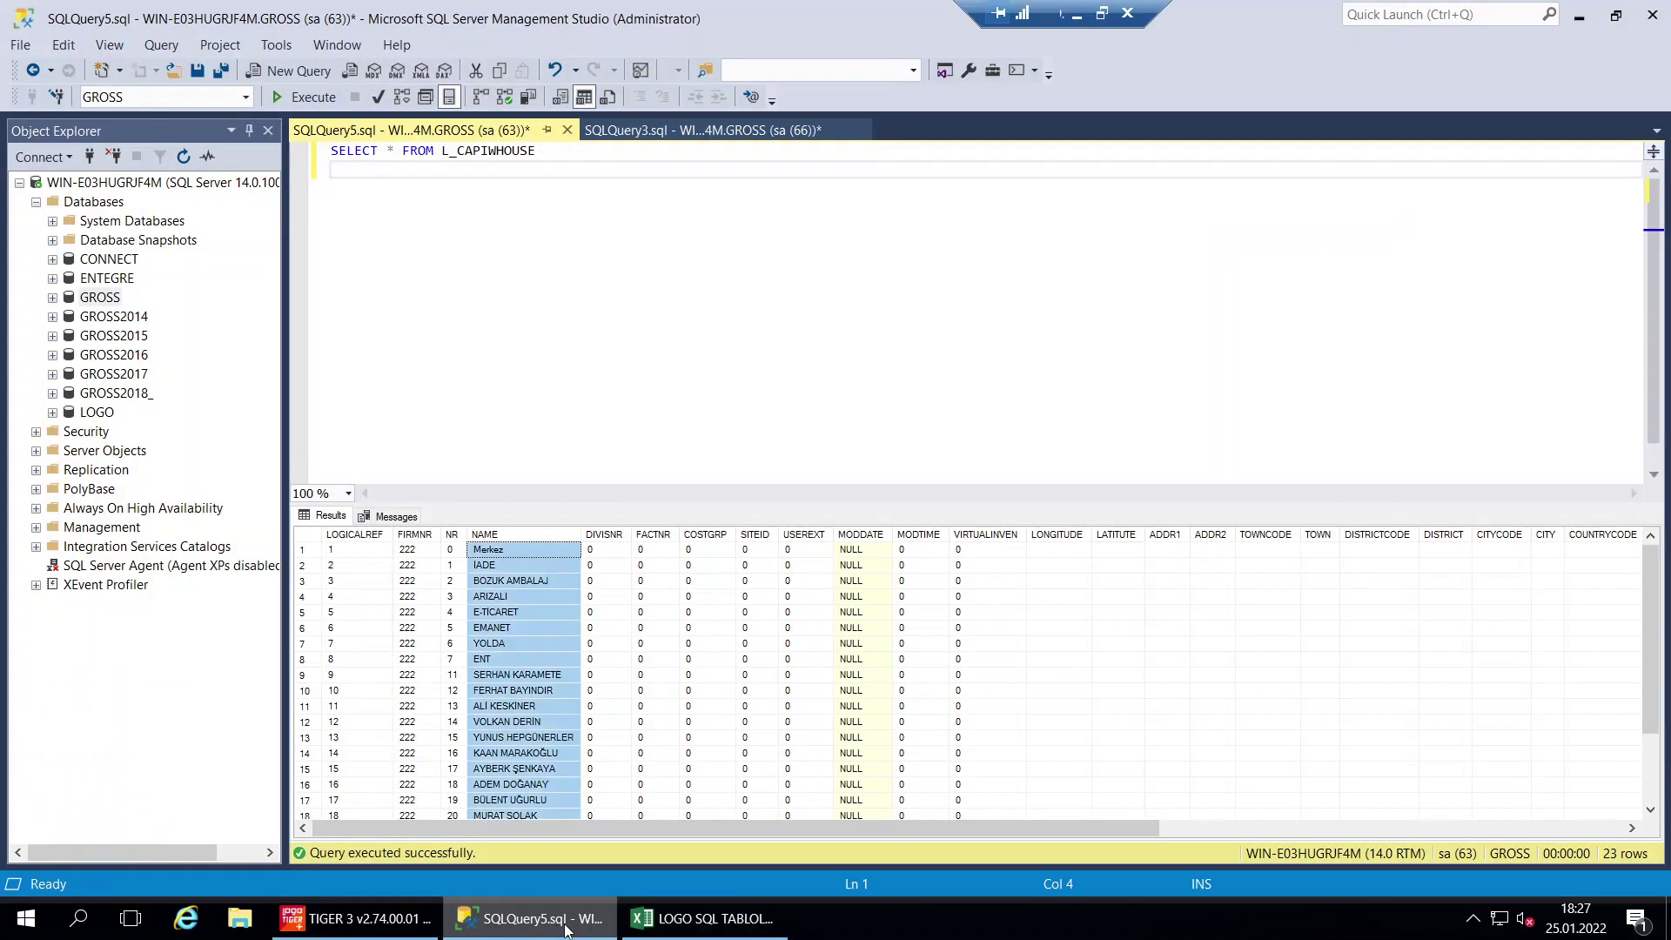
Replace the editor text with SELECT * FROM LG_222_01_SERILOTN, run it, and check SLTYPE
{"action": "left_click", "coordinate": [639, 402]}
{"action": "key", "text": "ctrl+a"}
{"action": "key", "text": "ctrl+v"}
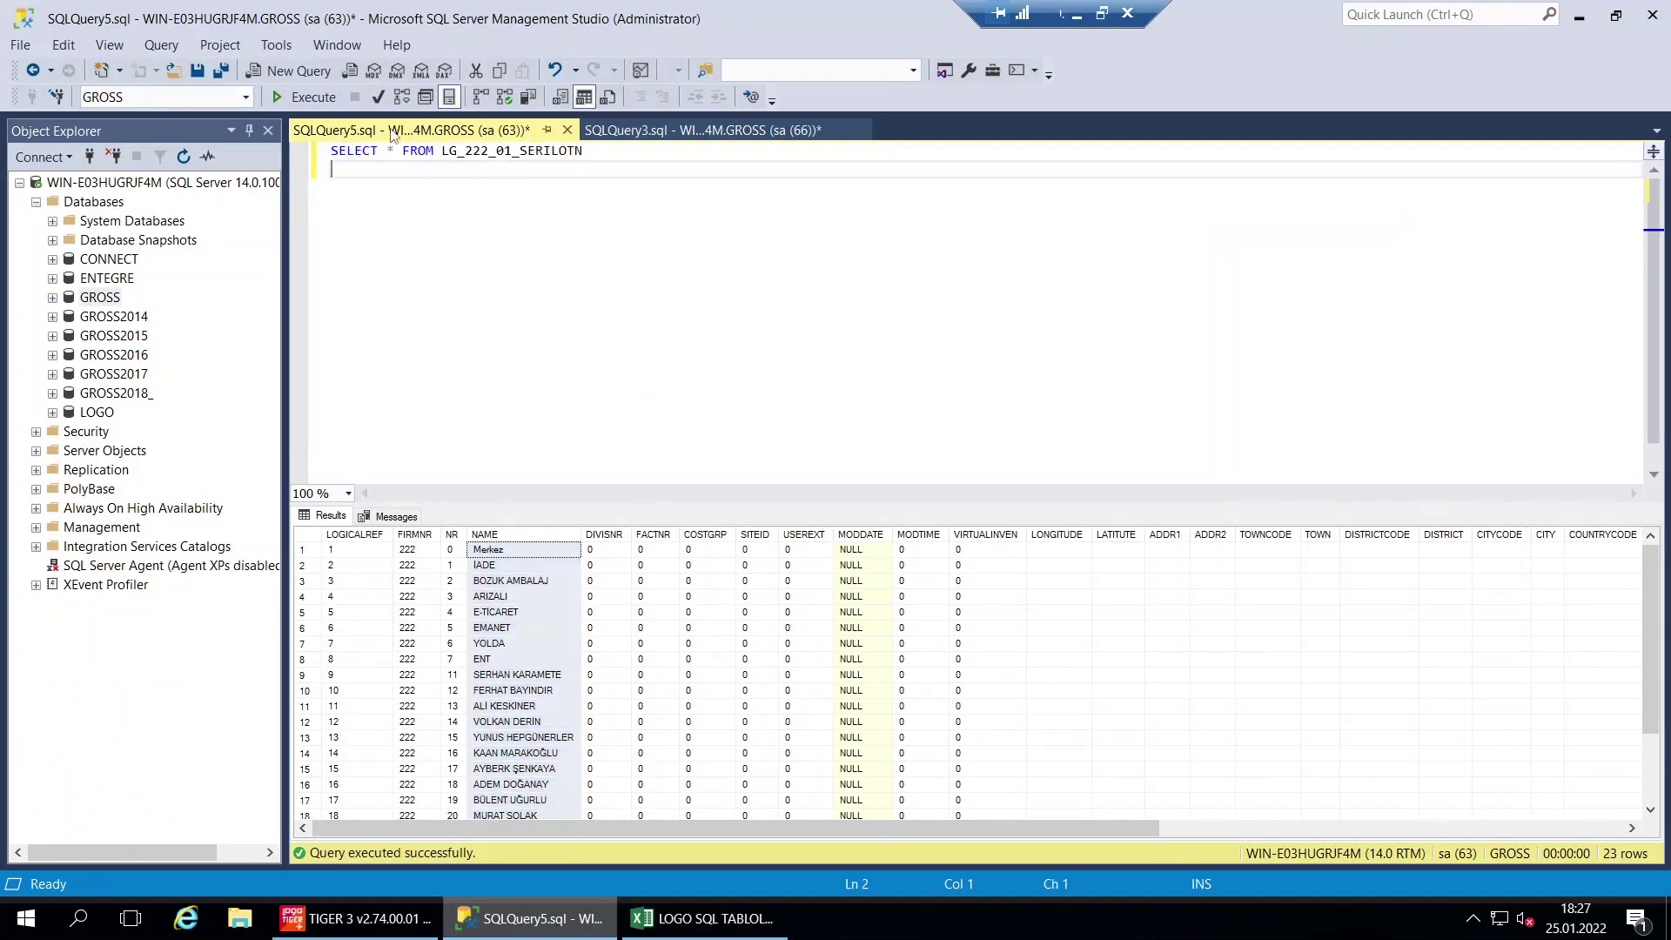
{"action": "key", "text": "F5"}
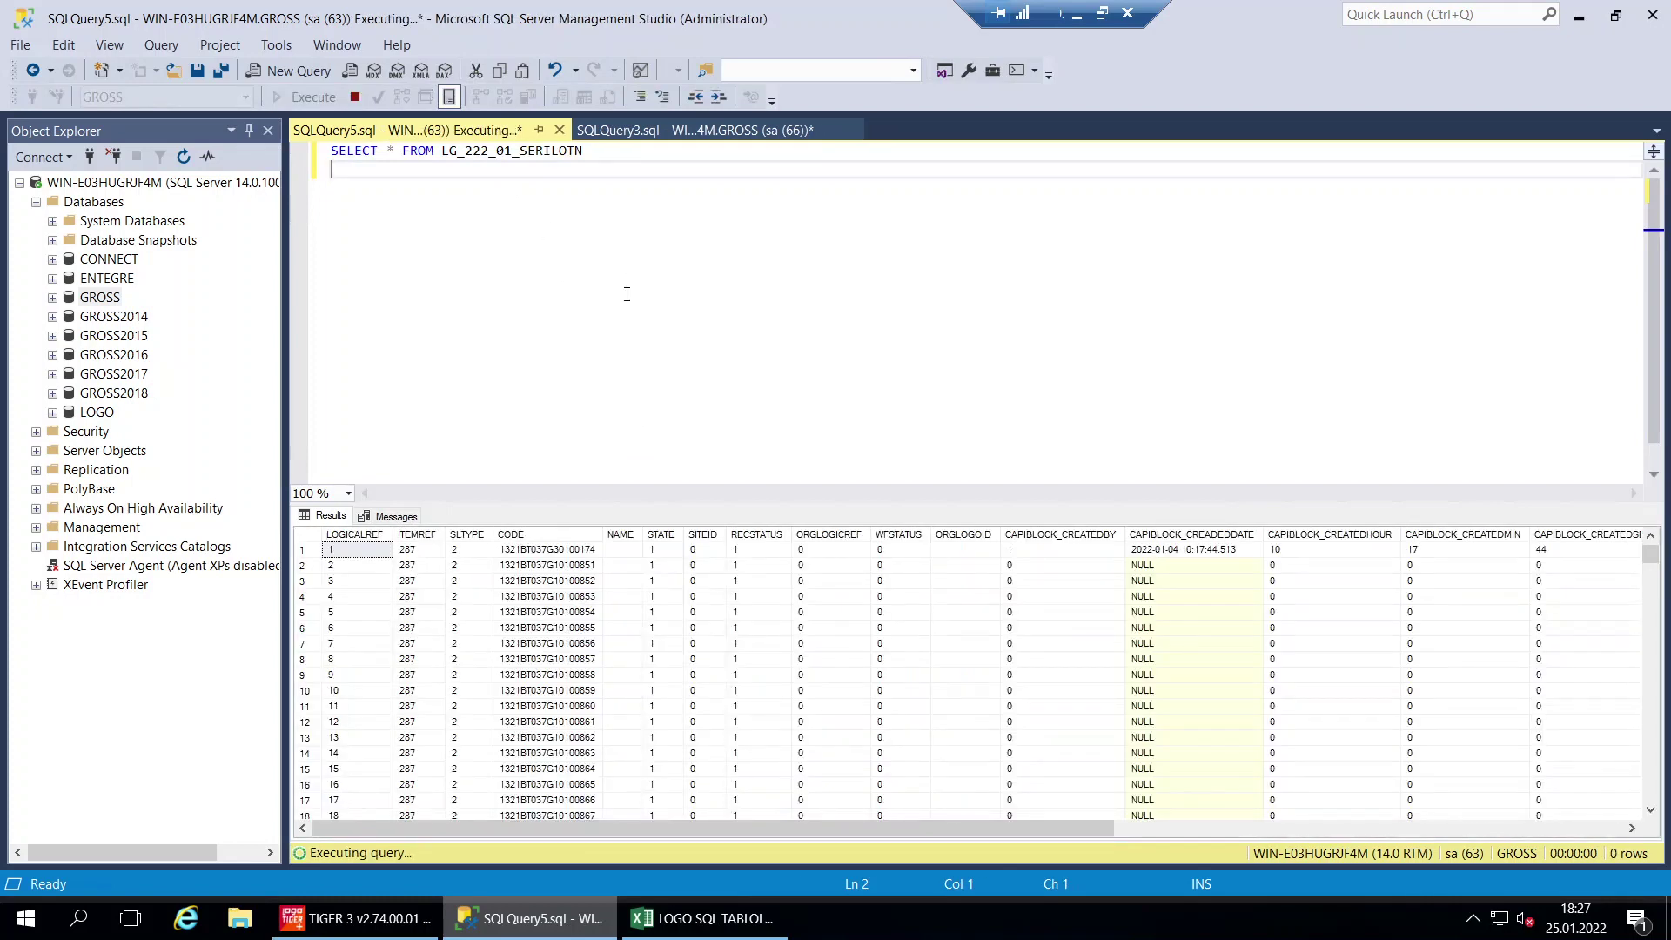
{"action": "left_click", "coordinate": [469, 535]}
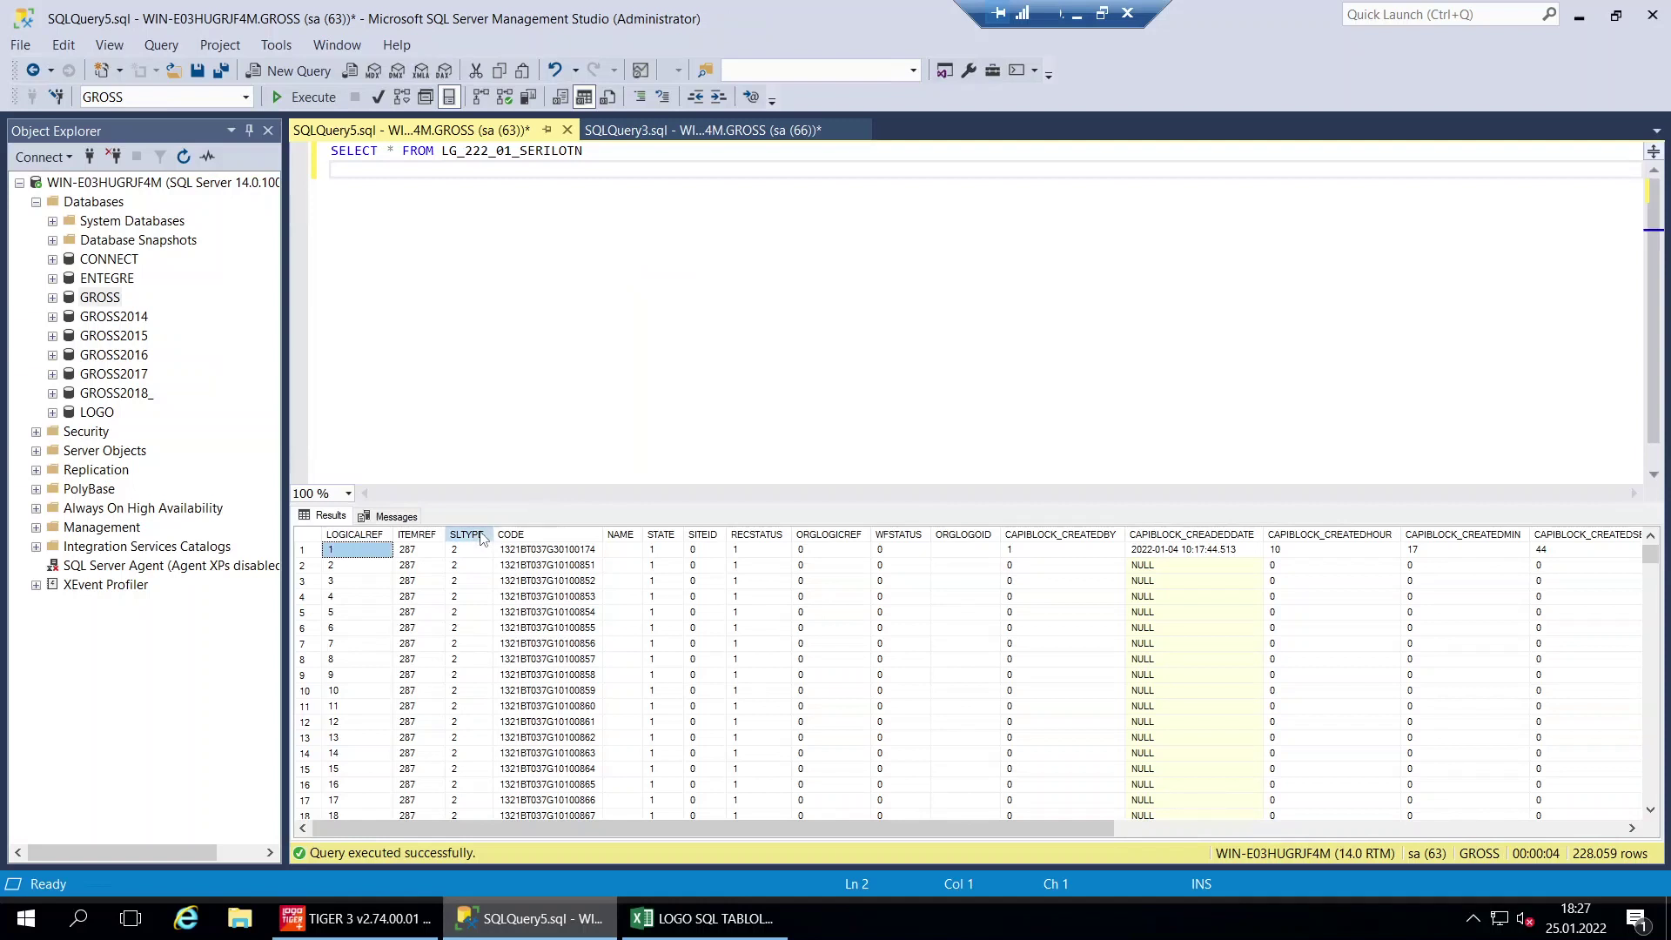
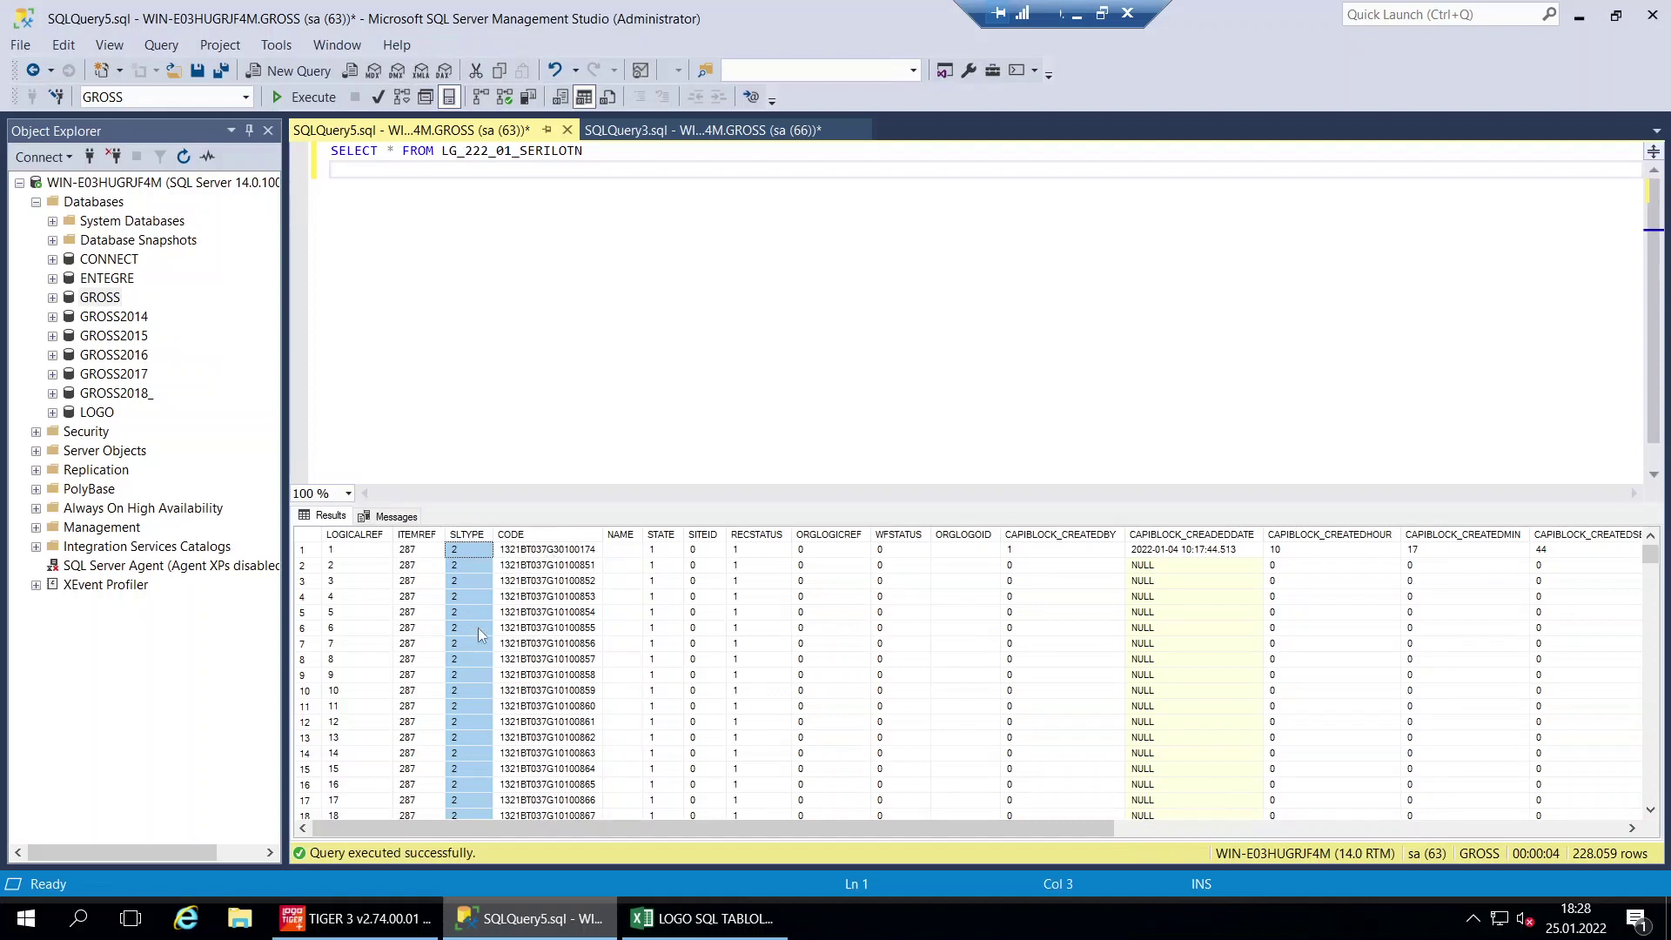
Widen the CODE column of the serial/lot results, then select the SERİ/LOT NUMARASI row in the workbook
{"action": "left_click", "coordinate": [424, 536]}
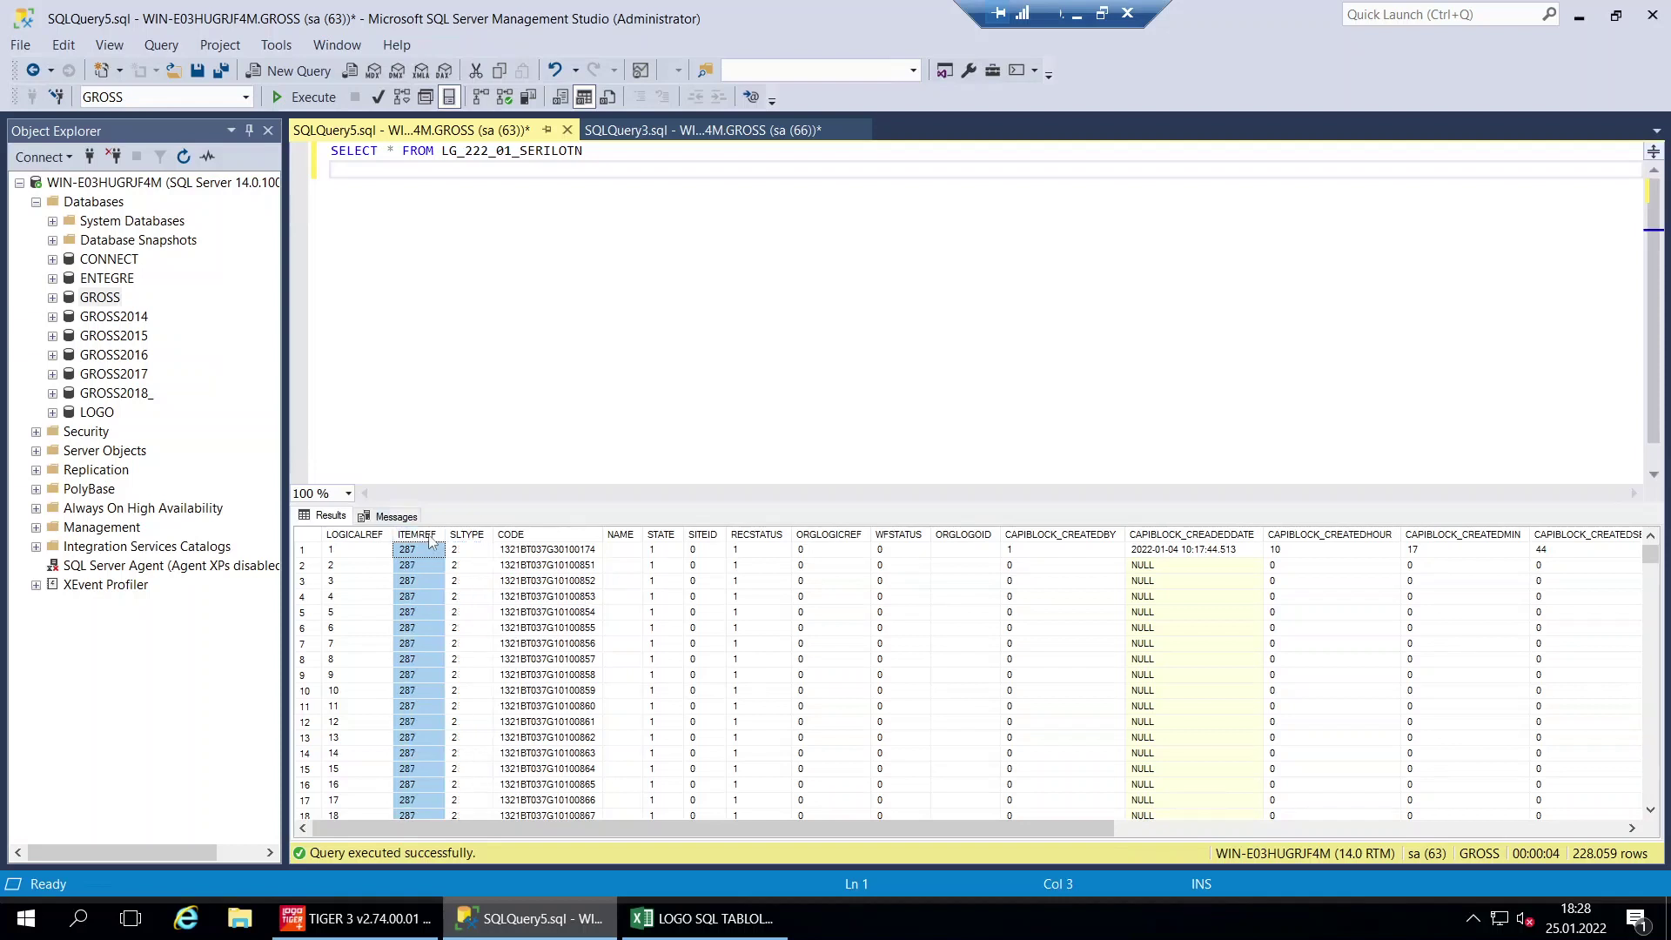
{"action": "left_click", "coordinate": [542, 538]}
{"action": "left_click_drag", "start_coordinate": [604, 535], "coordinate": [635, 534]}
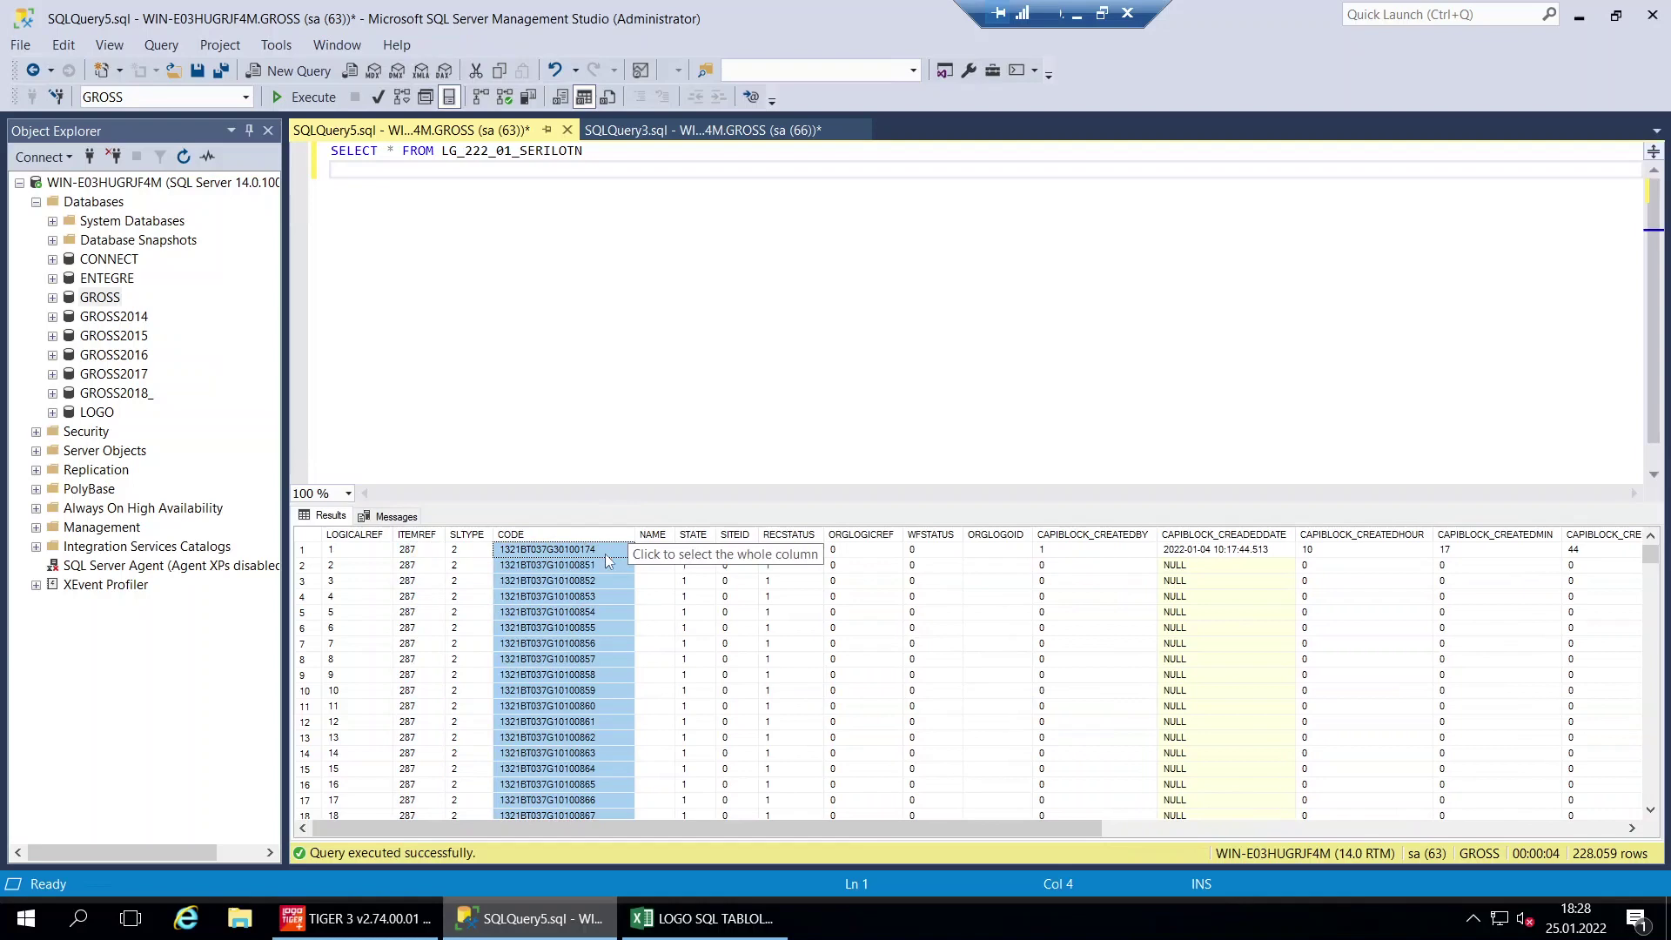
{"action": "left_click", "coordinate": [575, 628]}
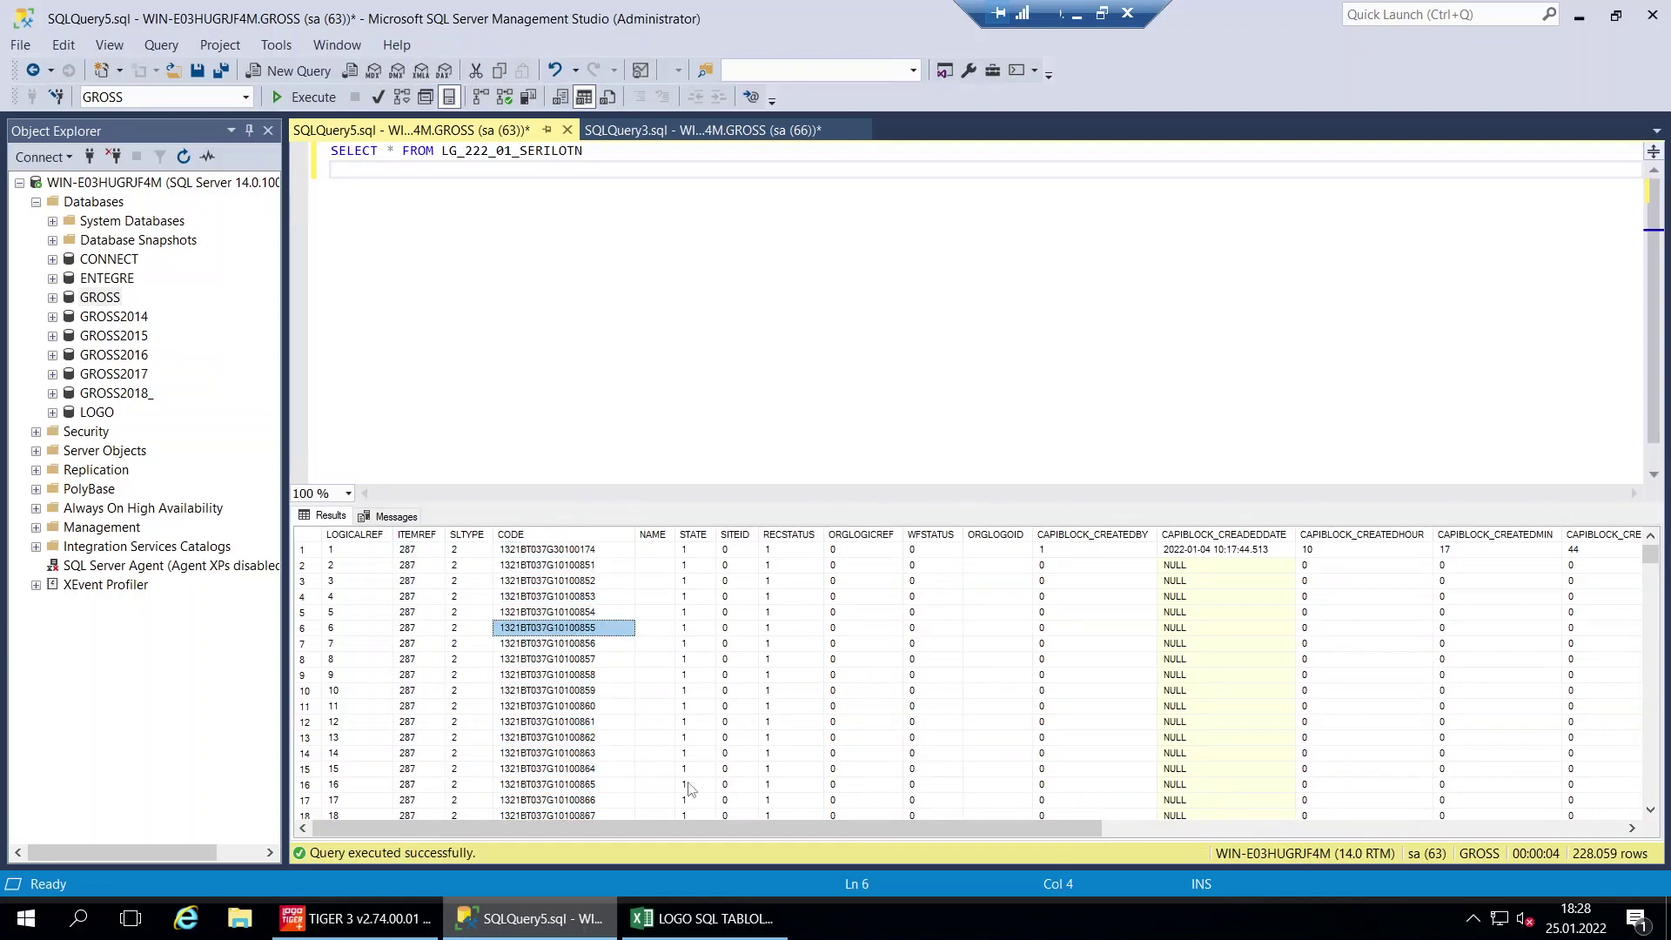
{"action": "left_click", "coordinate": [705, 908]}
{"action": "left_click_drag", "start_coordinate": [744, 670], "coordinate": [958, 669]}
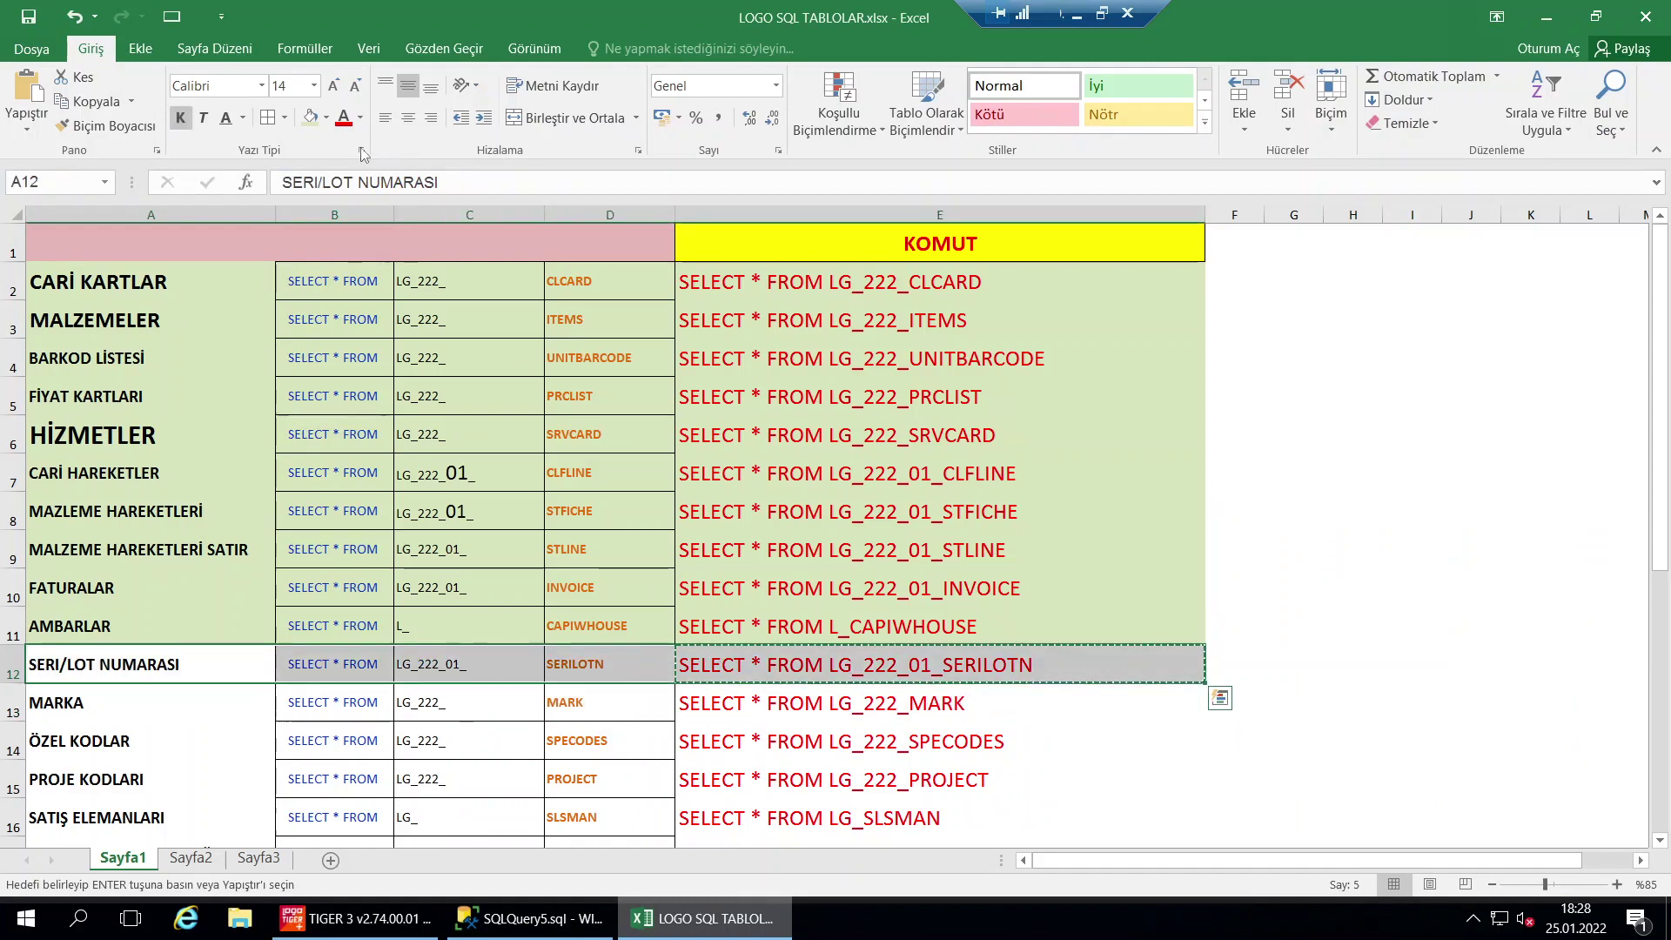
Fill the SERİ/LOT NUMARASI row green and copy the MARK query from cell E13
{"action": "left_click", "coordinate": [311, 122]}
{"action": "left_click", "coordinate": [773, 700]}
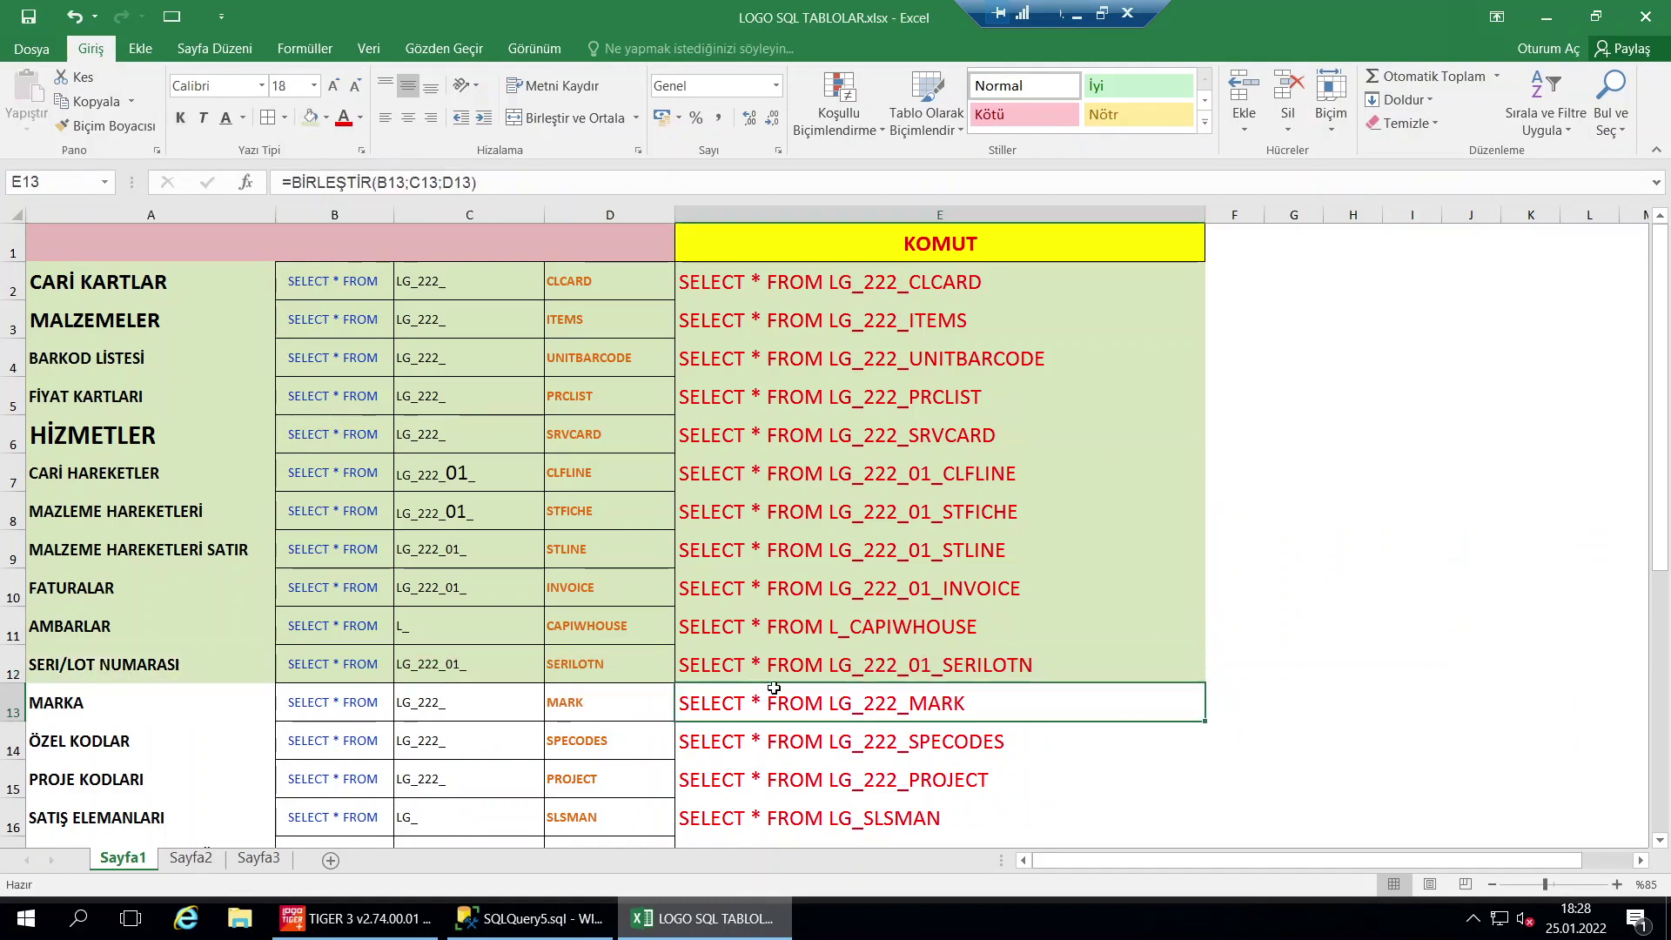
{"action": "key", "text": "ctrl+c"}
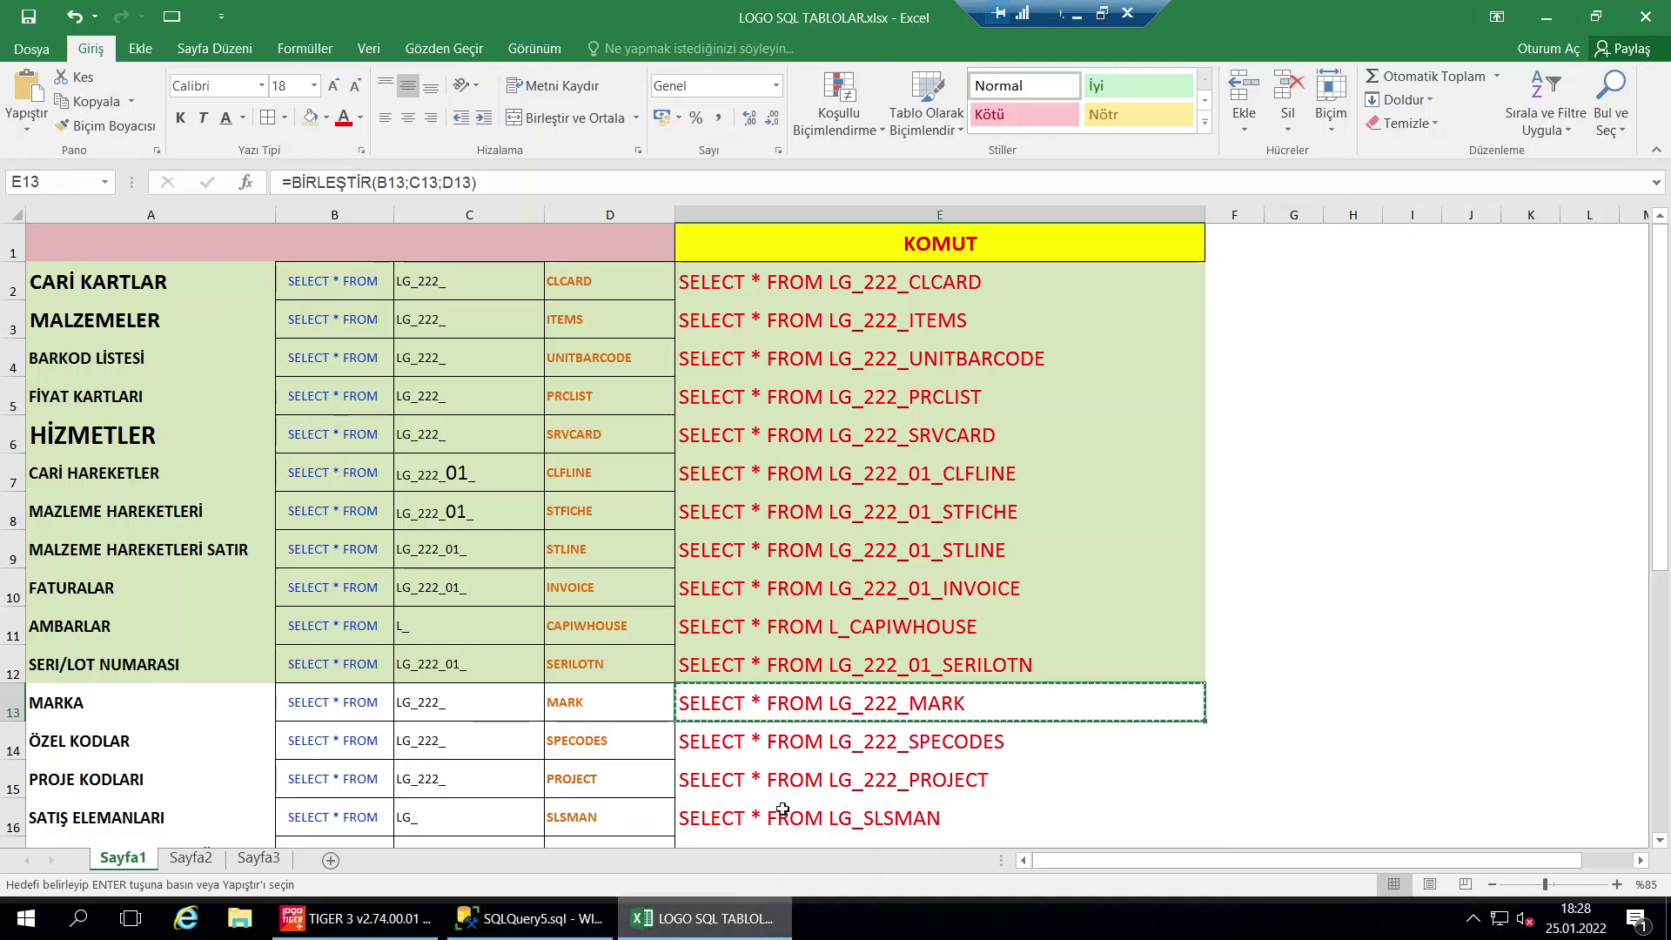
{"action": "left_click", "coordinate": [607, 932]}
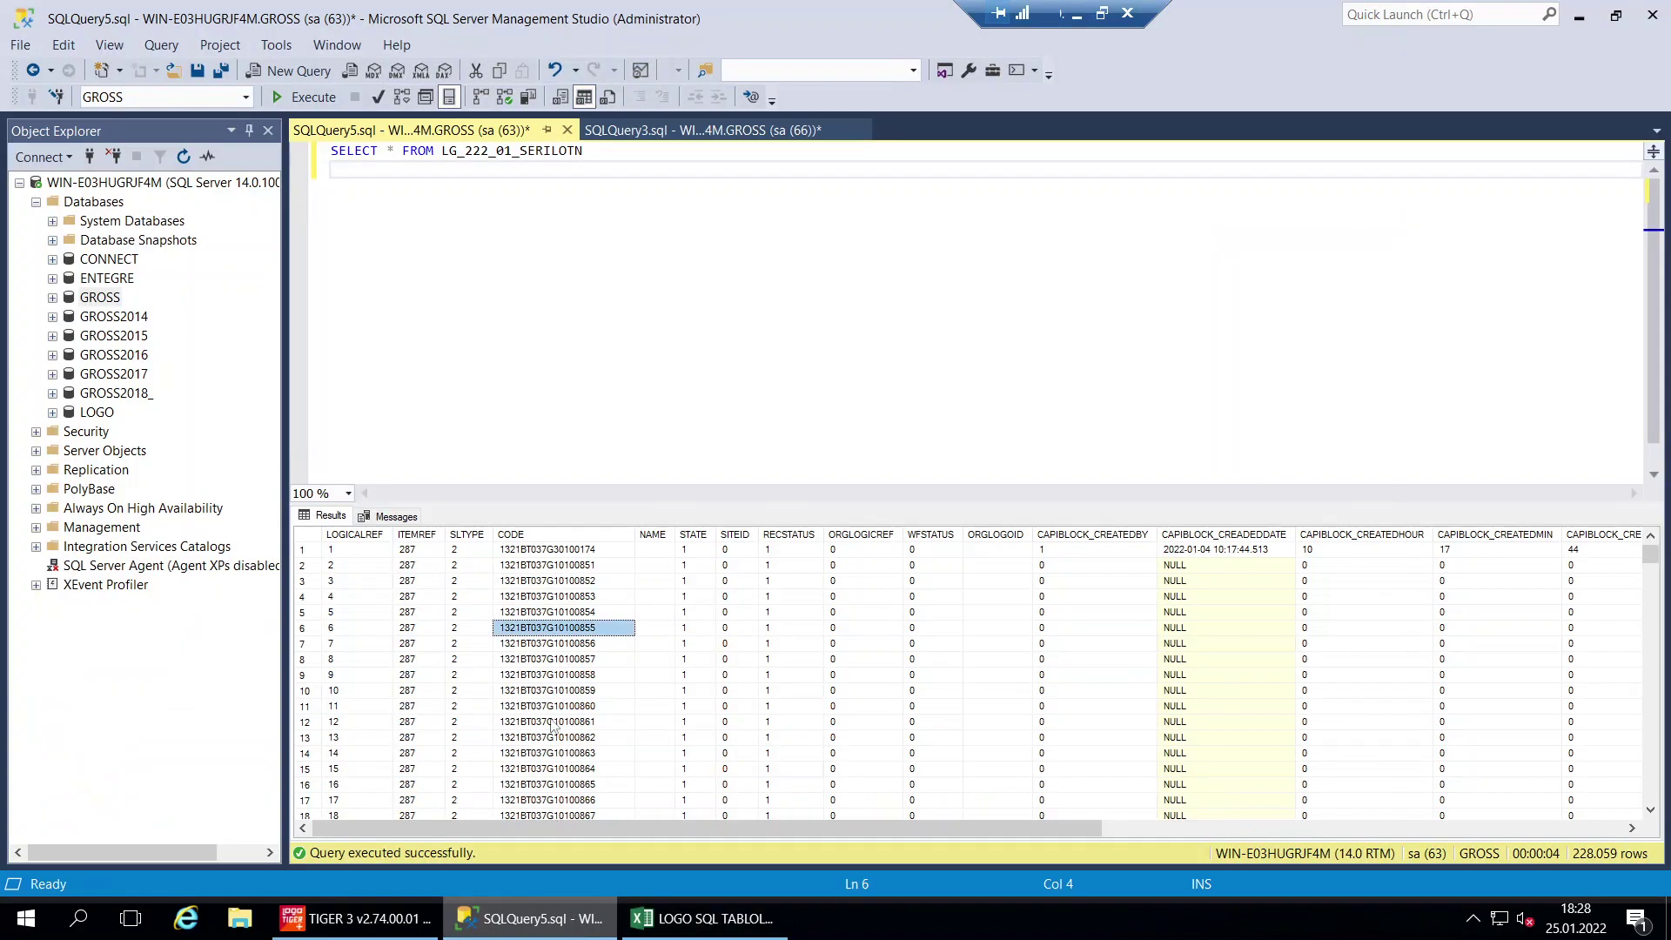
Run the pasted LG_222_MARK query (8 brand rows), then select the MARKA row A13:E13 in Excel
{"action": "left_click", "coordinate": [598, 380]}
{"action": "key", "text": "ctrl+a"}
{"action": "key", "text": "ctrl+v"}
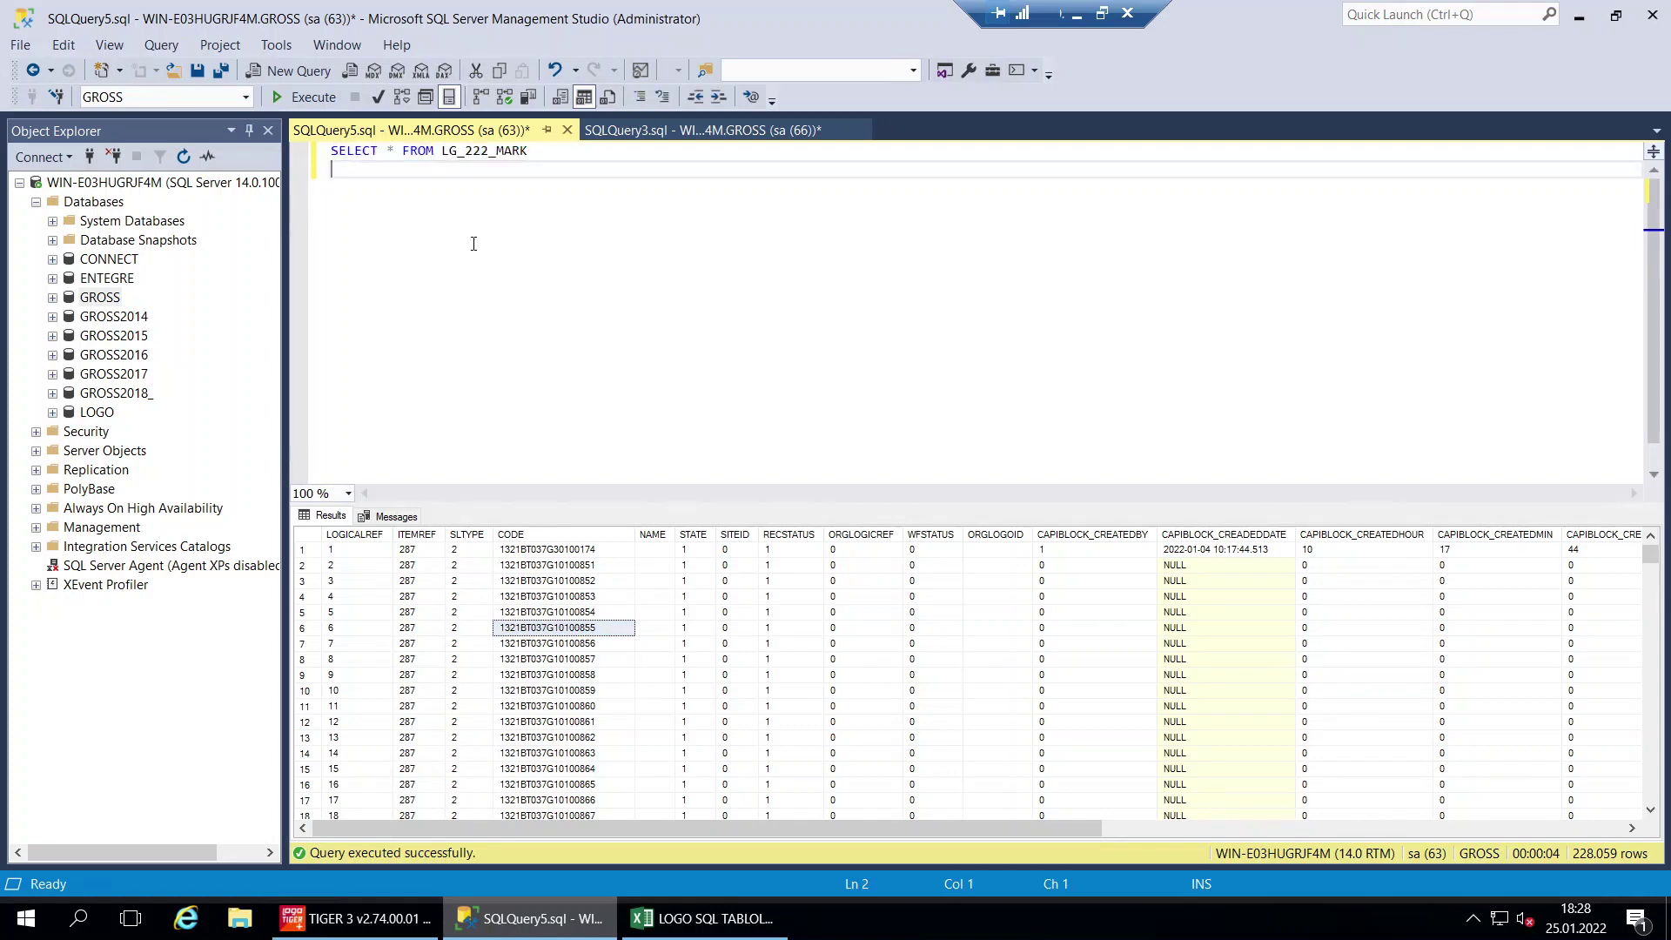
{"action": "left_click", "coordinate": [307, 99]}
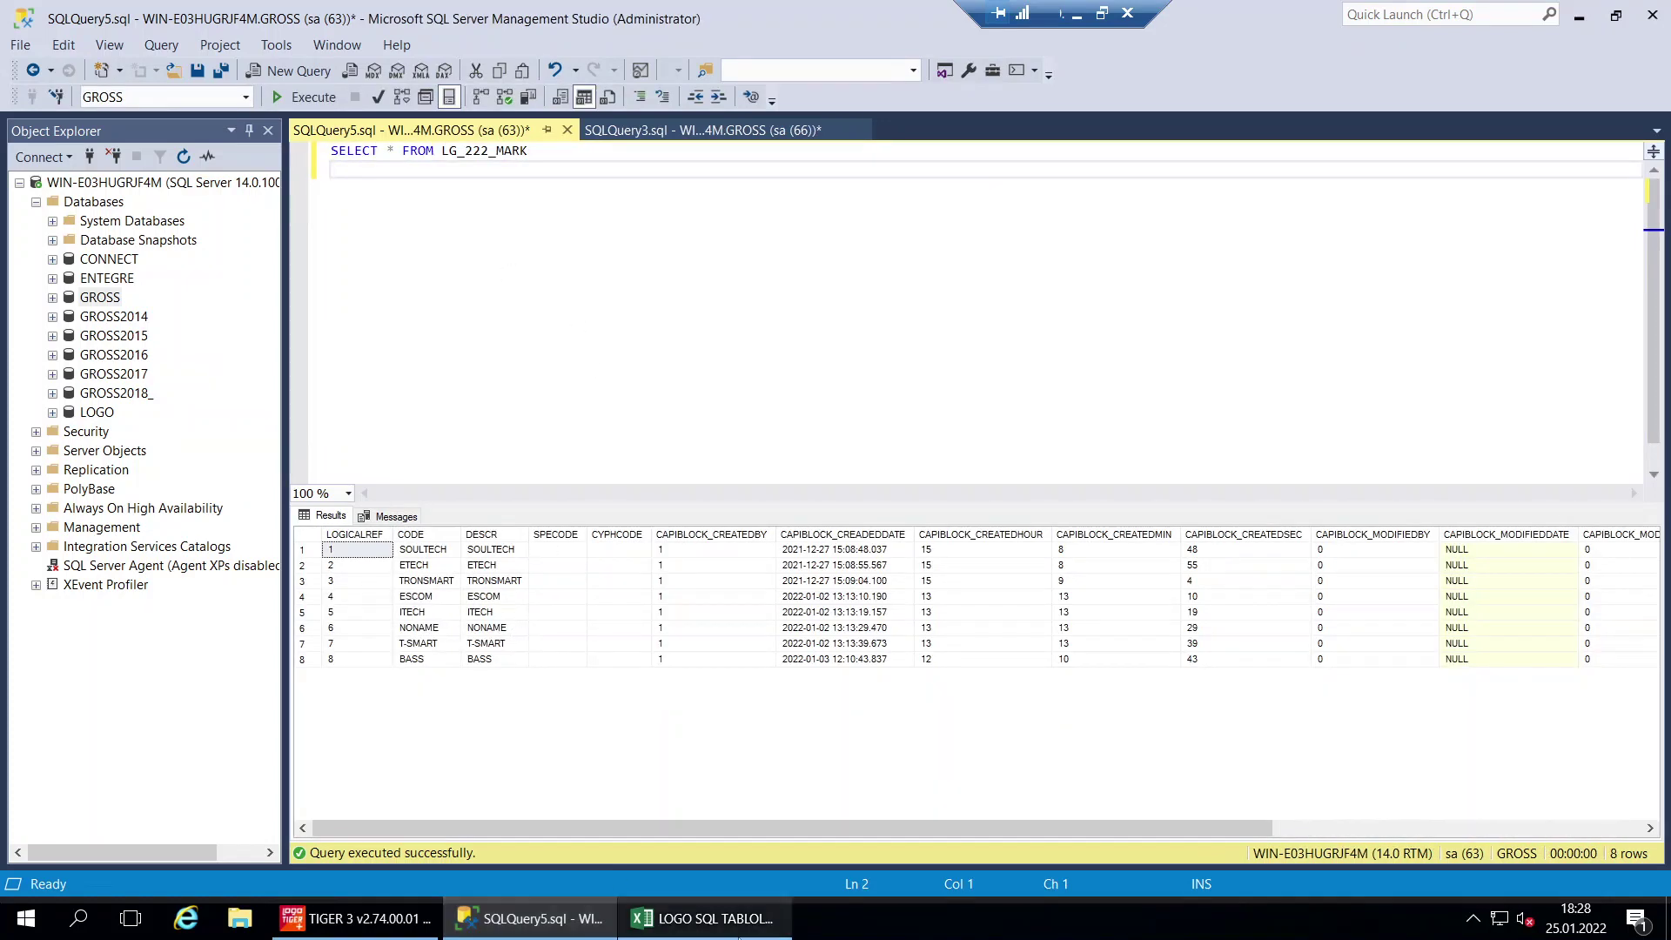
{"action": "left_click", "coordinate": [703, 918]}
{"action": "left_click_drag", "start_coordinate": [773, 703], "coordinate": [136, 704]}
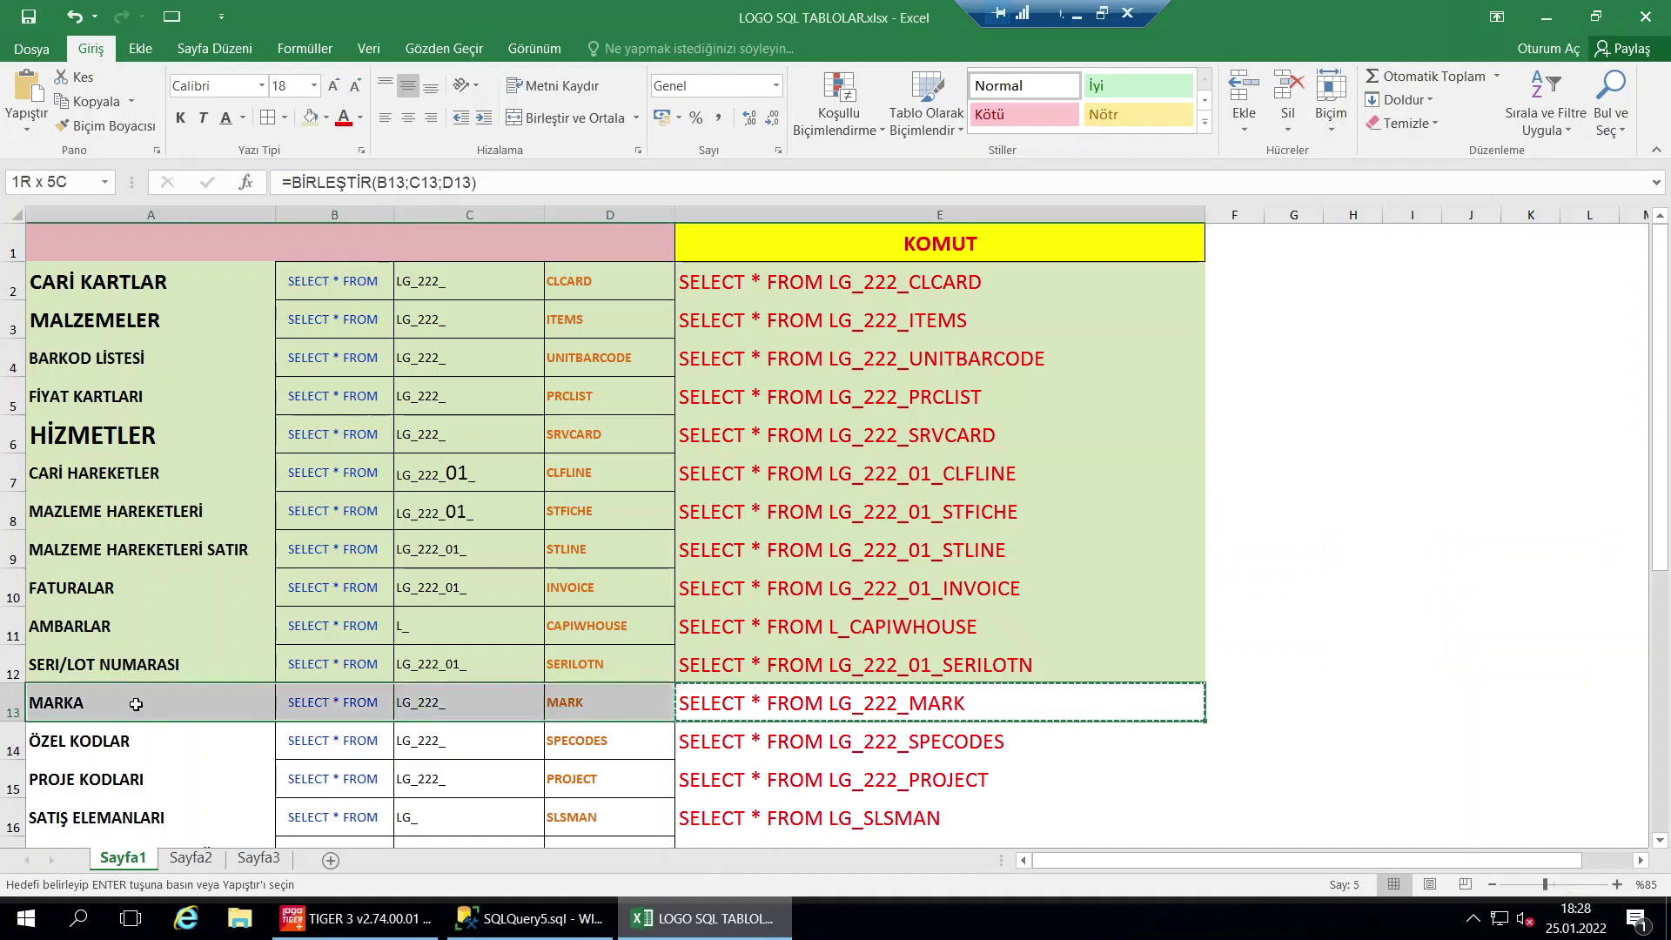
Give the MARKA row the green fill and check the MALZEMELER and CARİ KARTLAR labels
{"action": "left_click", "coordinate": [311, 118]}
{"action": "left_click", "coordinate": [609, 435]}
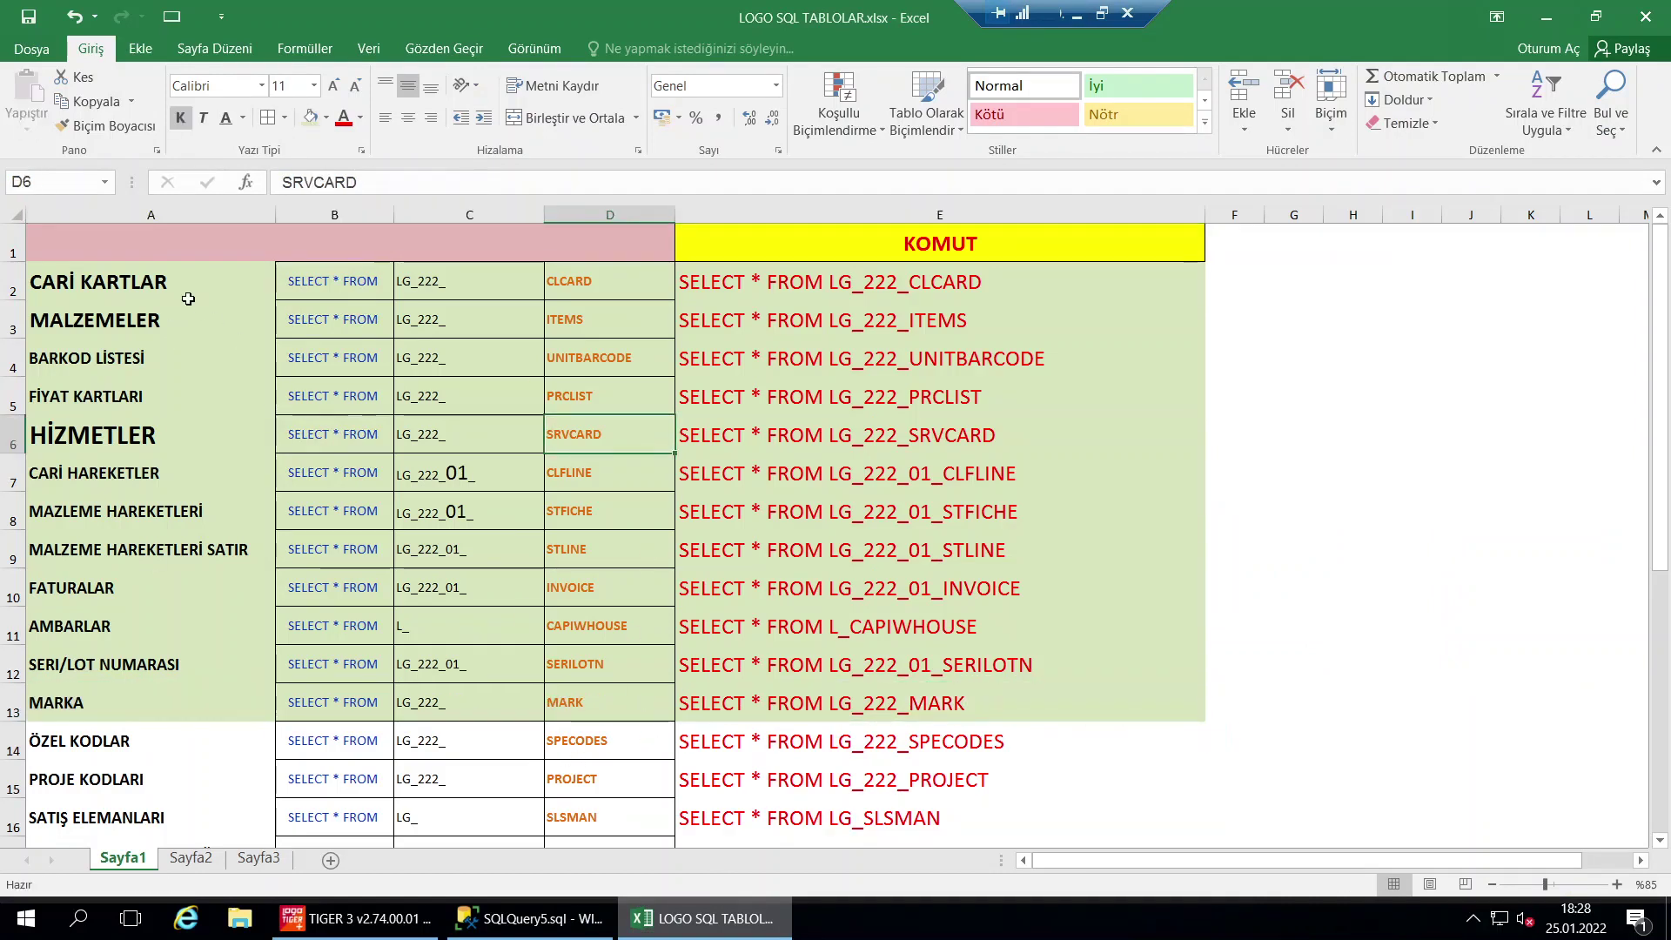
{"action": "left_click", "coordinate": [141, 331]}
{"action": "left_click", "coordinate": [144, 289]}
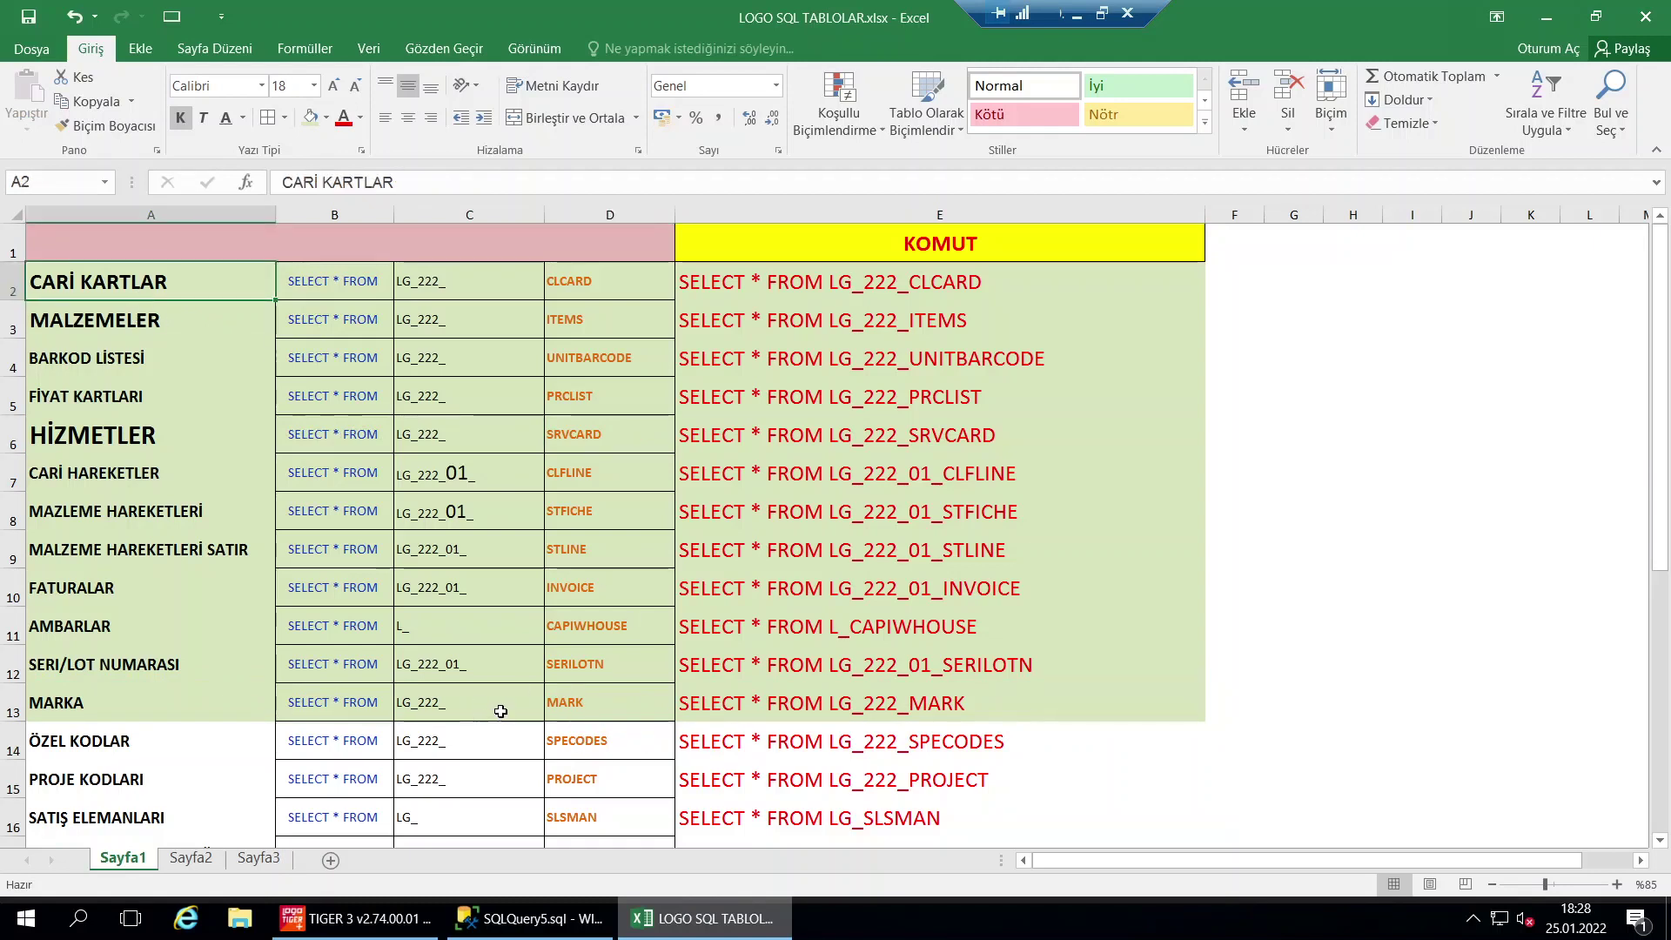
Copy the SPECODES query from cell E14
{"action": "left_click", "coordinate": [769, 754]}
{"action": "left_click", "coordinate": [771, 654]}
{"action": "left_click", "coordinate": [786, 749]}
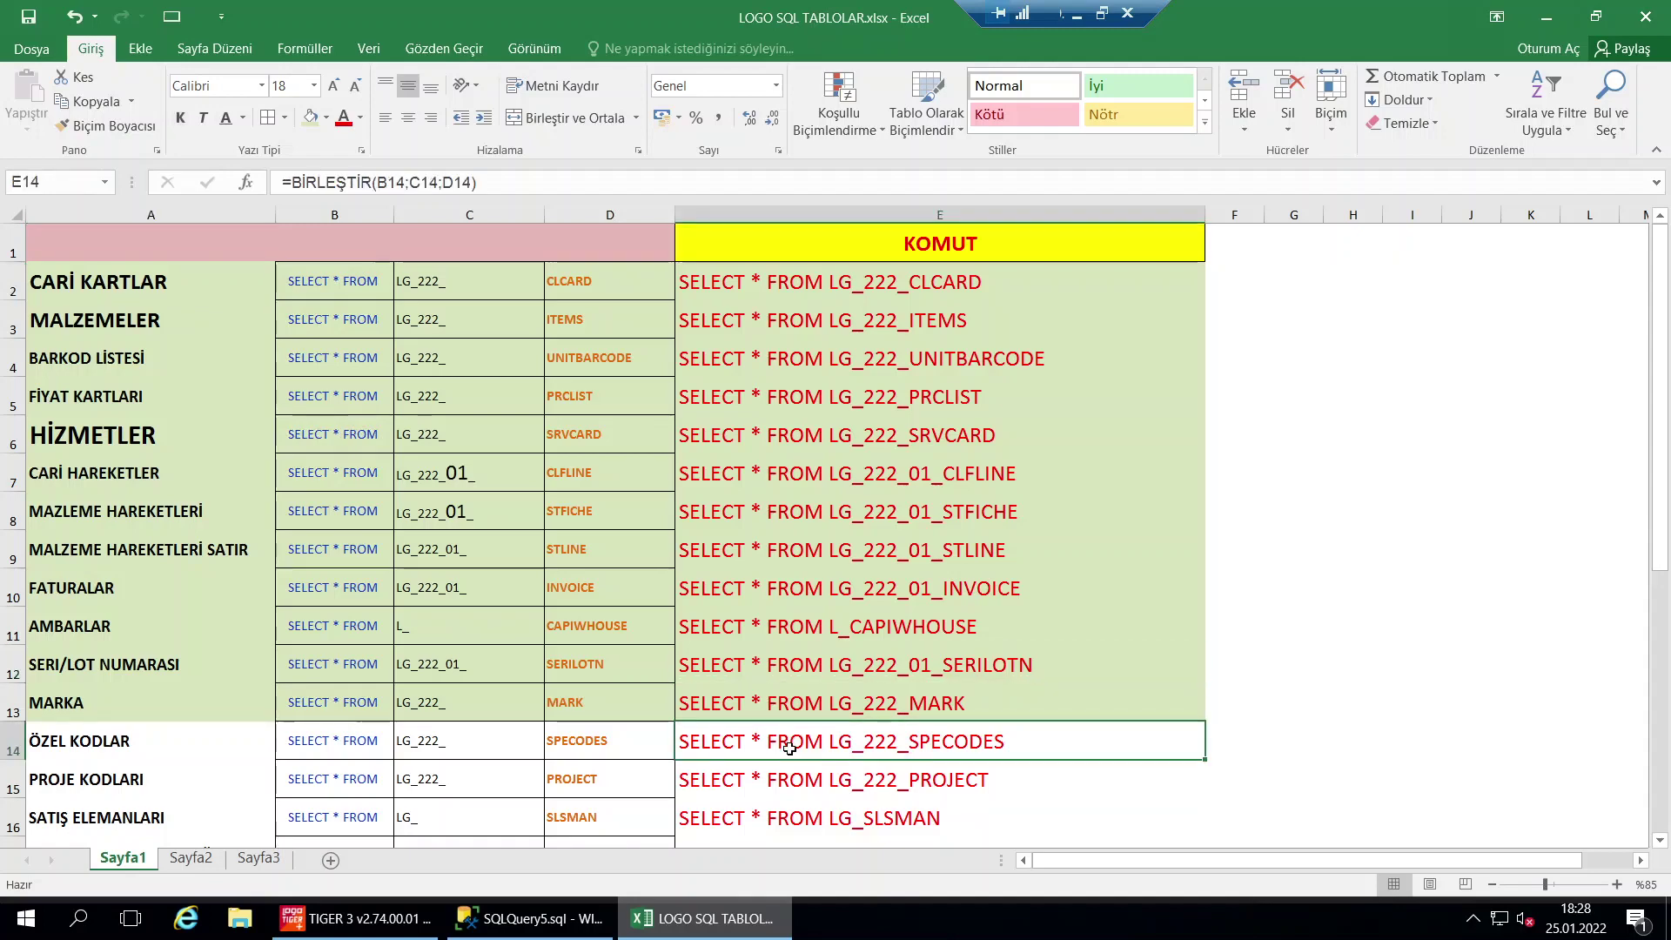
{"action": "key", "text": "ctrl+c"}
{"action": "left_click", "coordinate": [531, 918]}
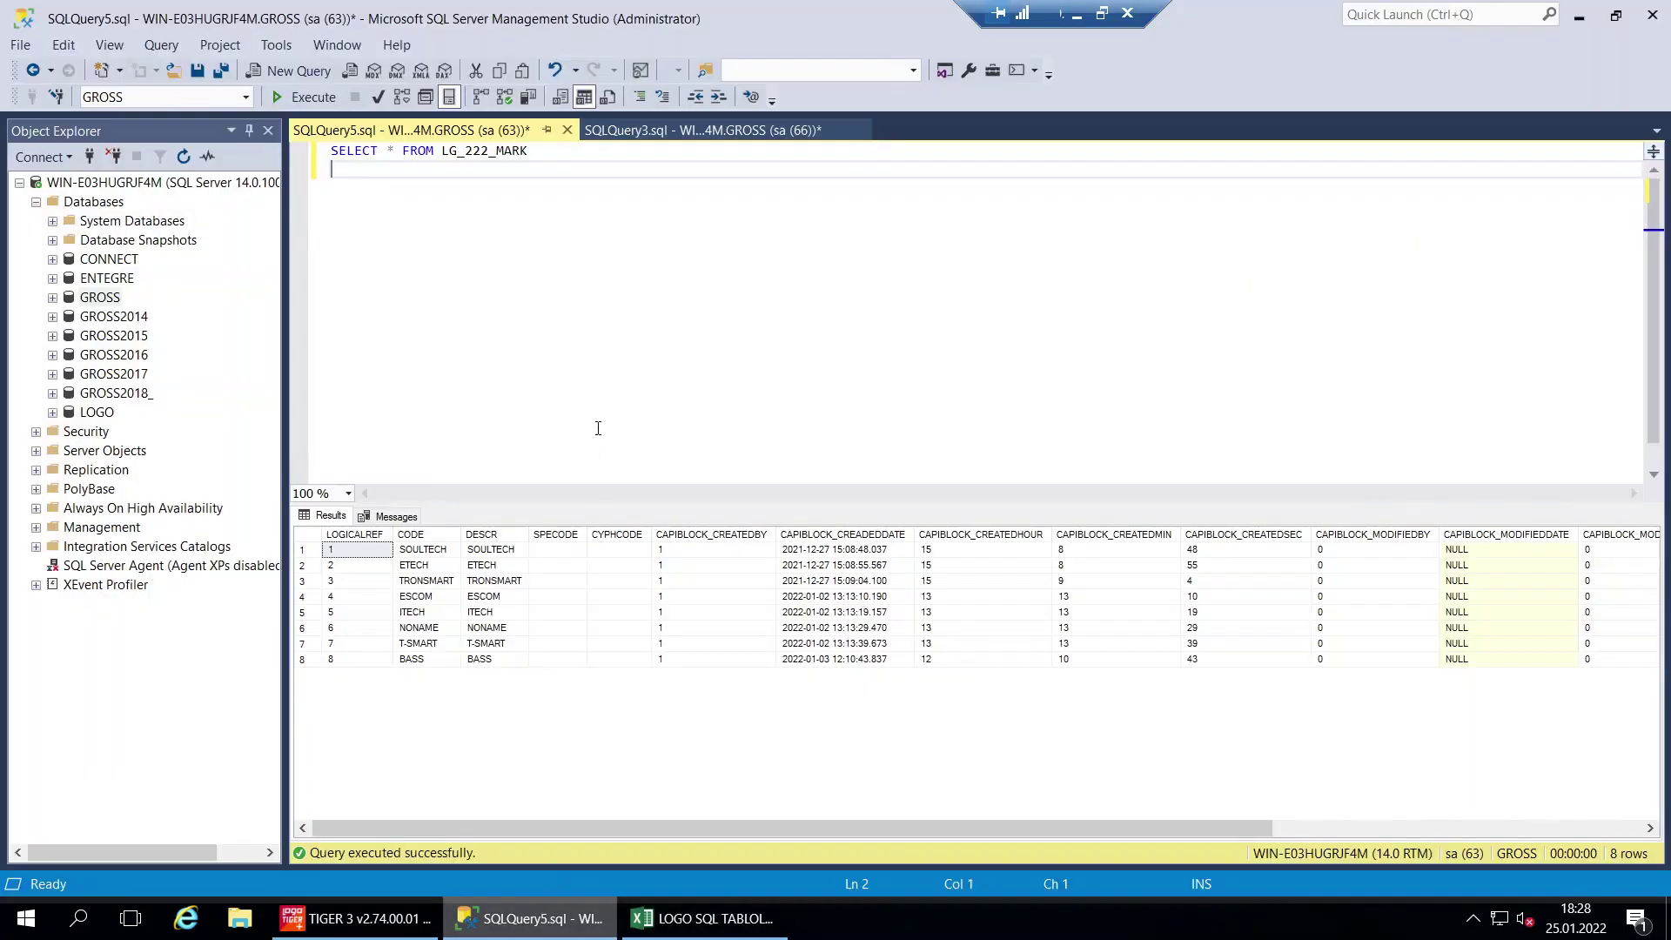
Replace the editor query with the LG_222_SPECODES query and run it, returning 179 rows
{"action": "key", "text": "ctrl+a"}
{"action": "key", "text": "ctrl+v"}
{"action": "key", "text": "F5"}
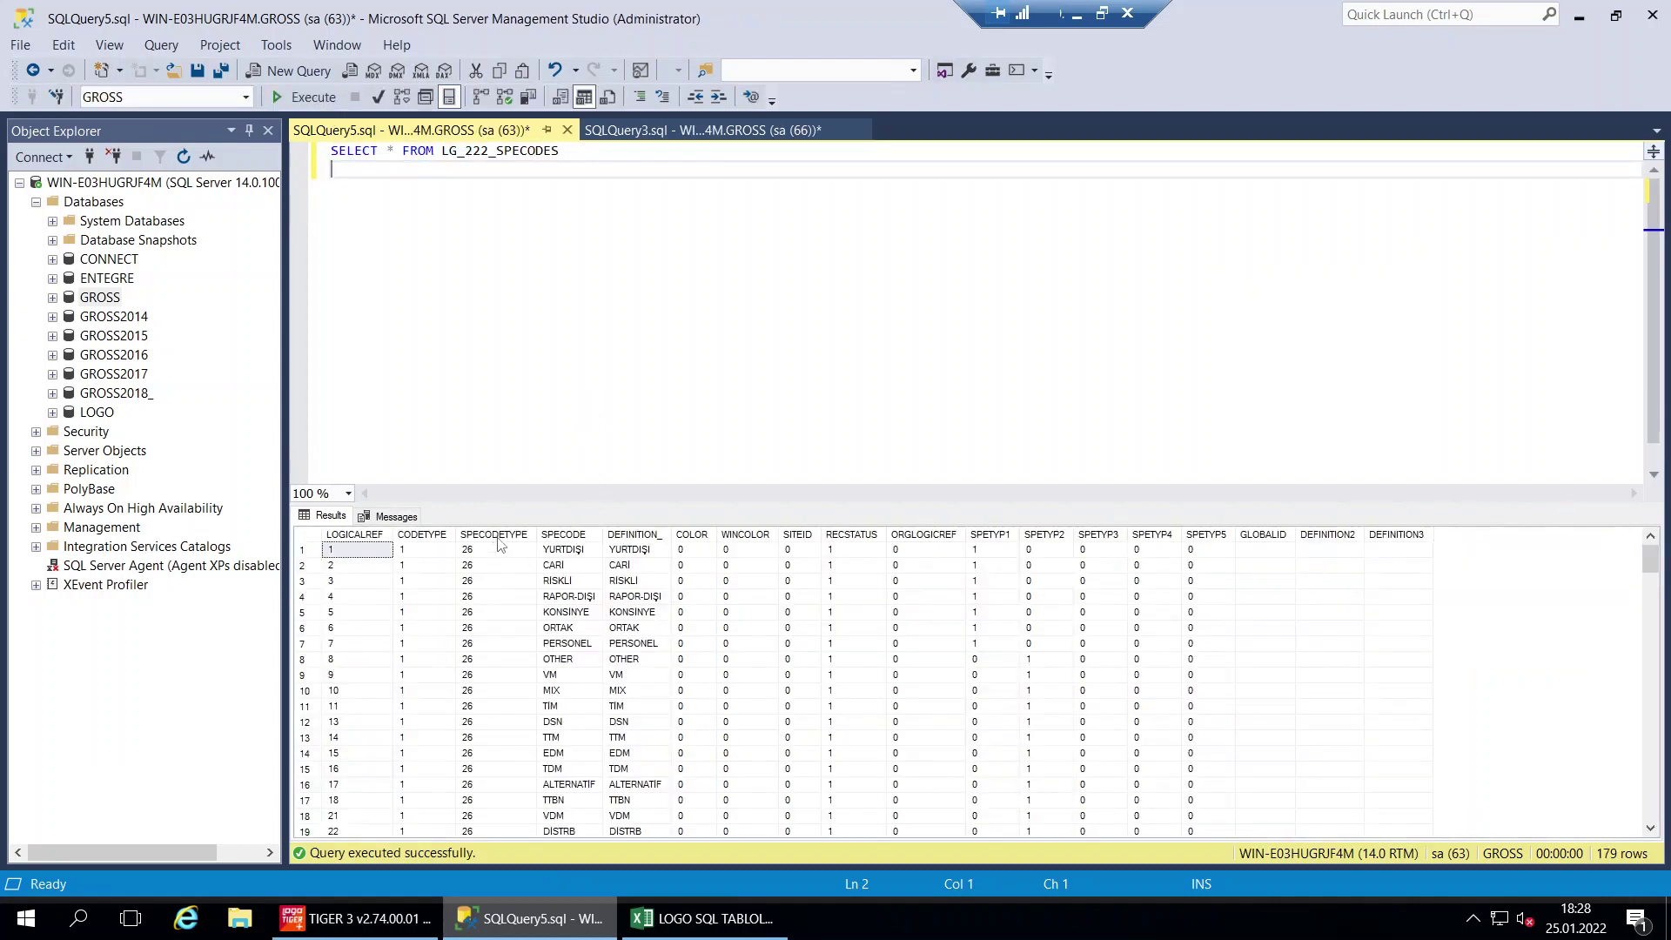
{"action": "left_click", "coordinate": [508, 536]}
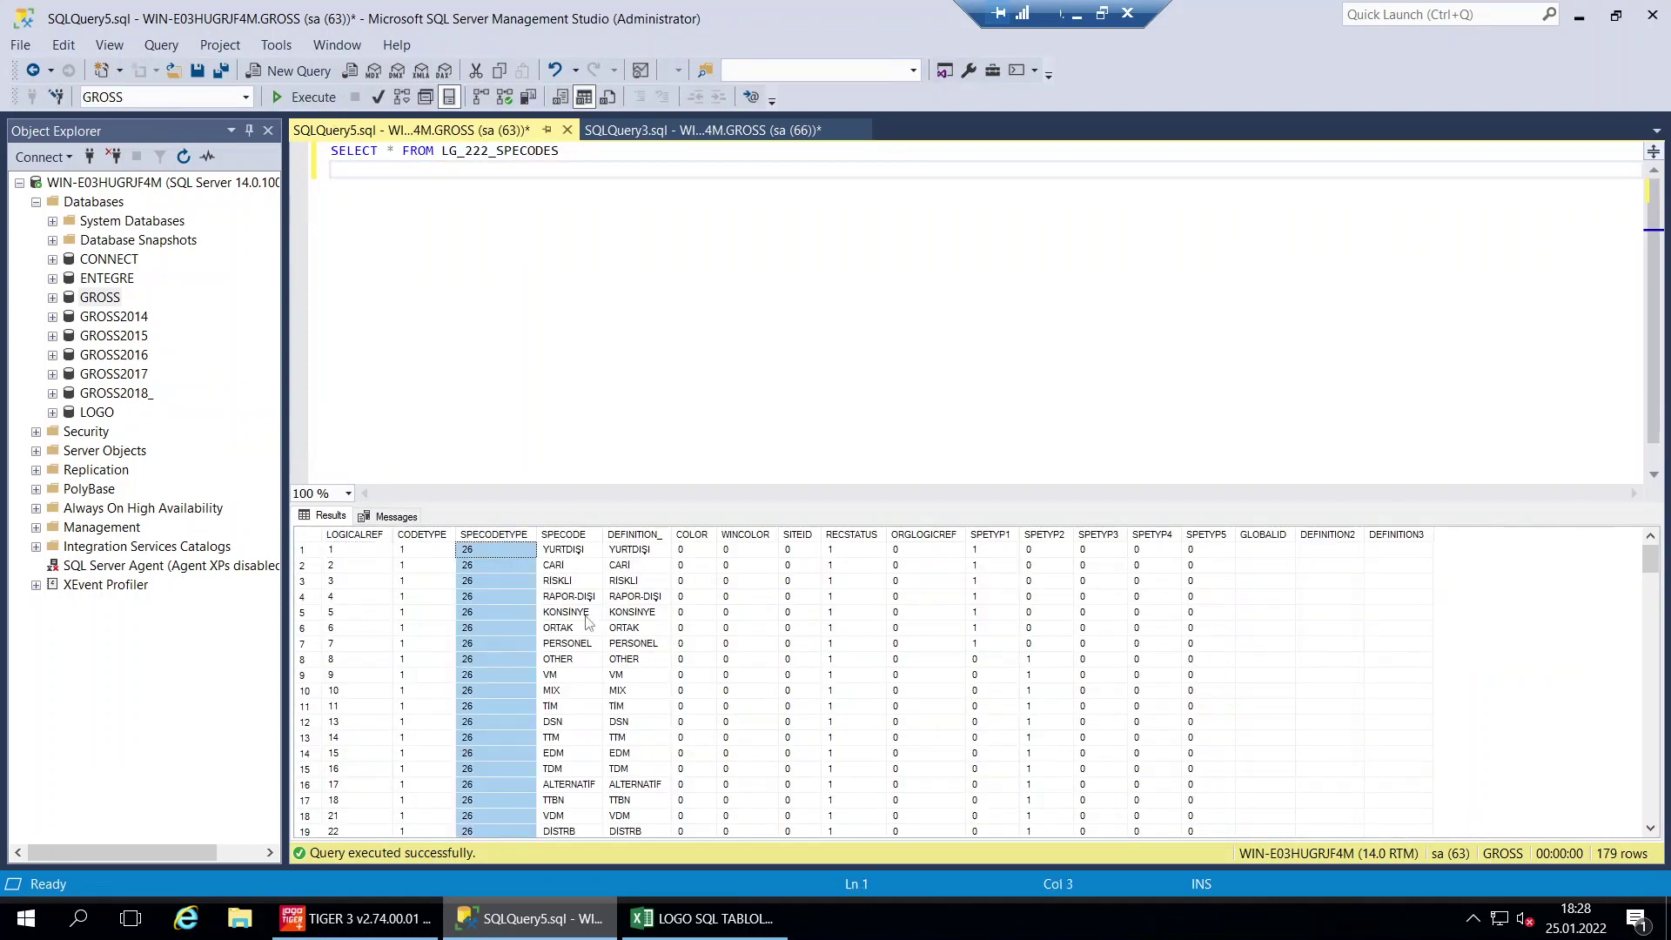
{"action": "left_click", "coordinate": [475, 570]}
Scroll through the results, inspecting SPECODETYPE values such as 0 in row 39 and 119 in row 150
{"action": "scroll", "coordinate": [501, 581], "scroll_direction": "down", "scroll_amount": 2}
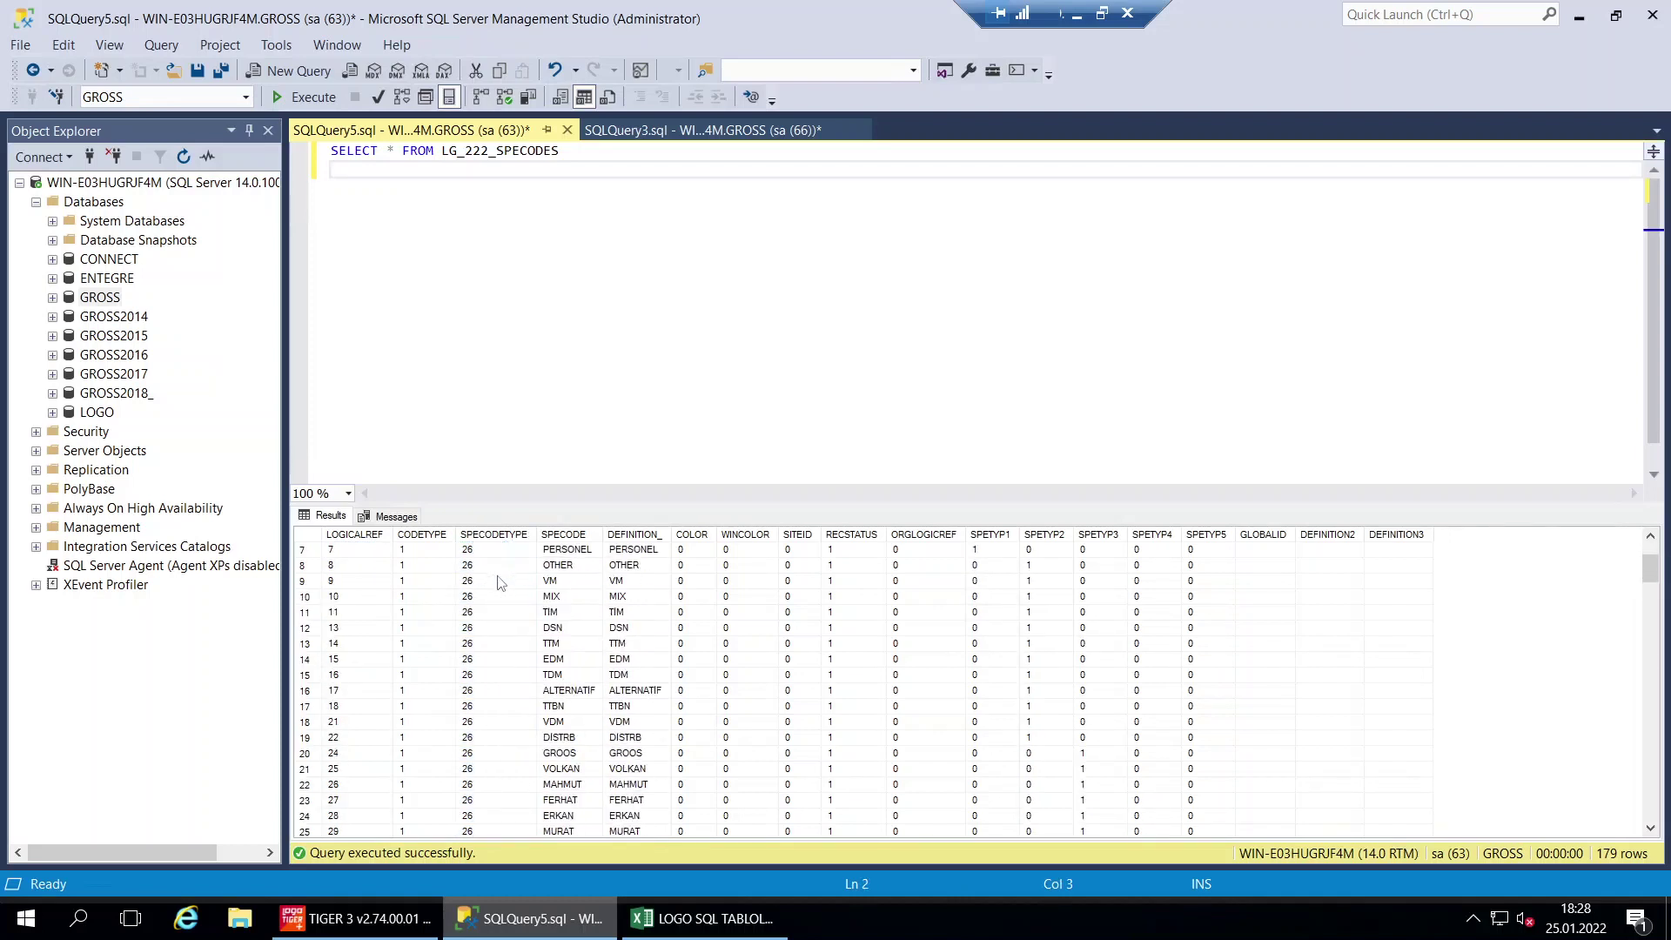
{"action": "scroll", "coordinate": [501, 581], "scroll_direction": "down", "scroll_amount": 1}
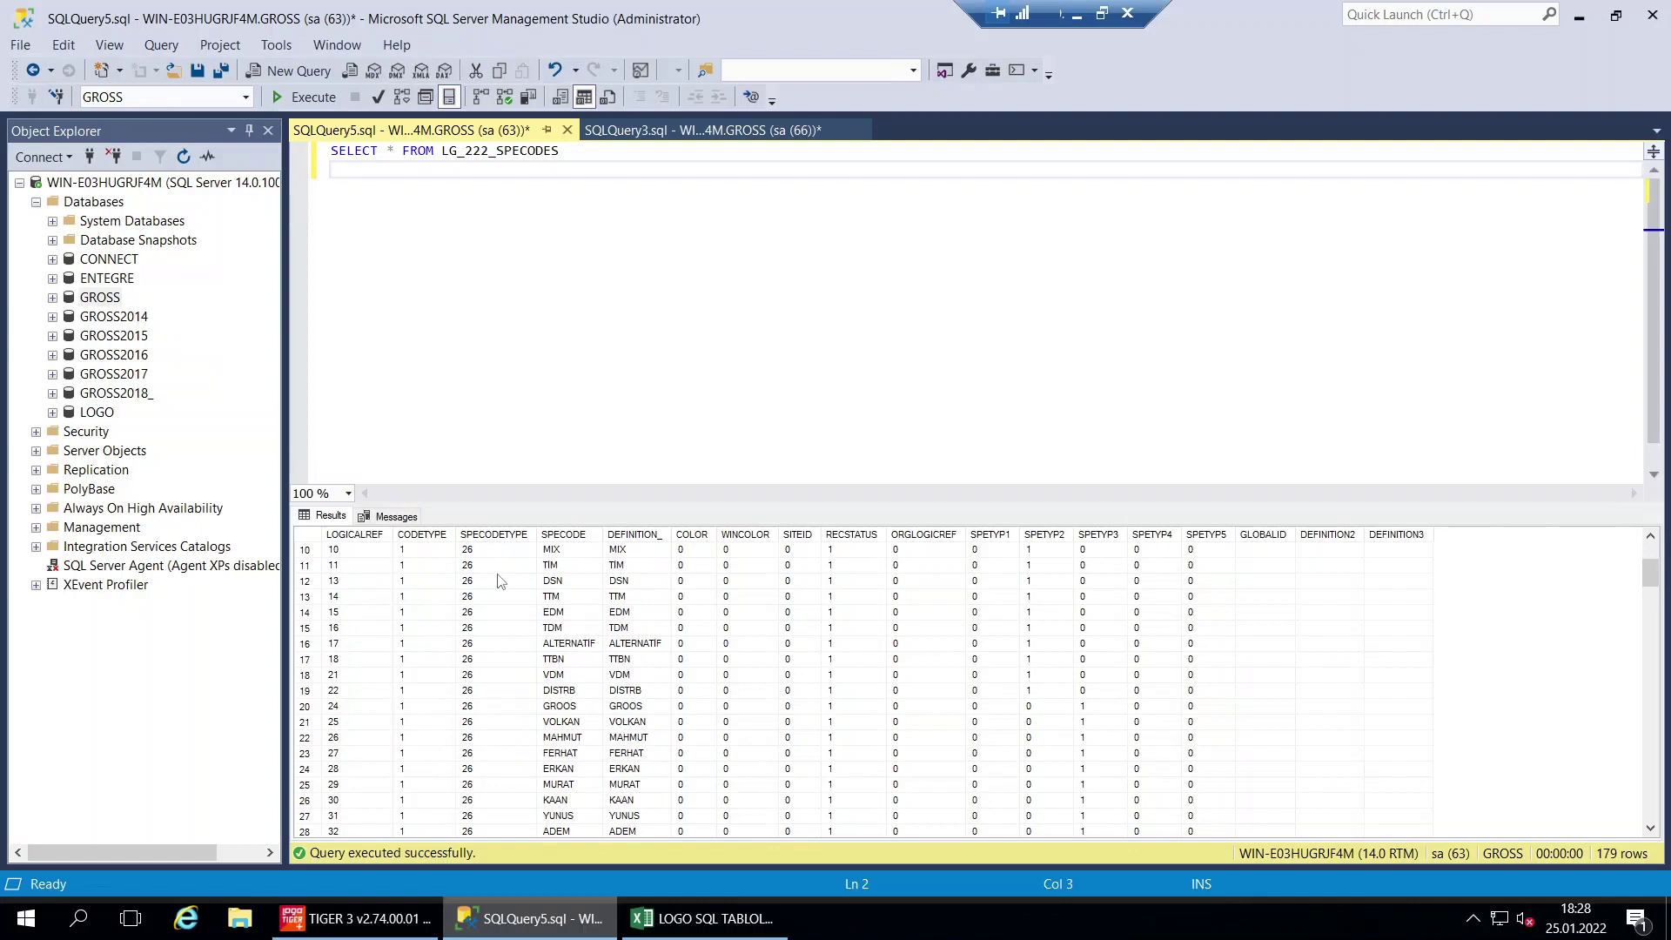
{"action": "scroll", "coordinate": [501, 581], "scroll_direction": "down", "scroll_amount": 6}
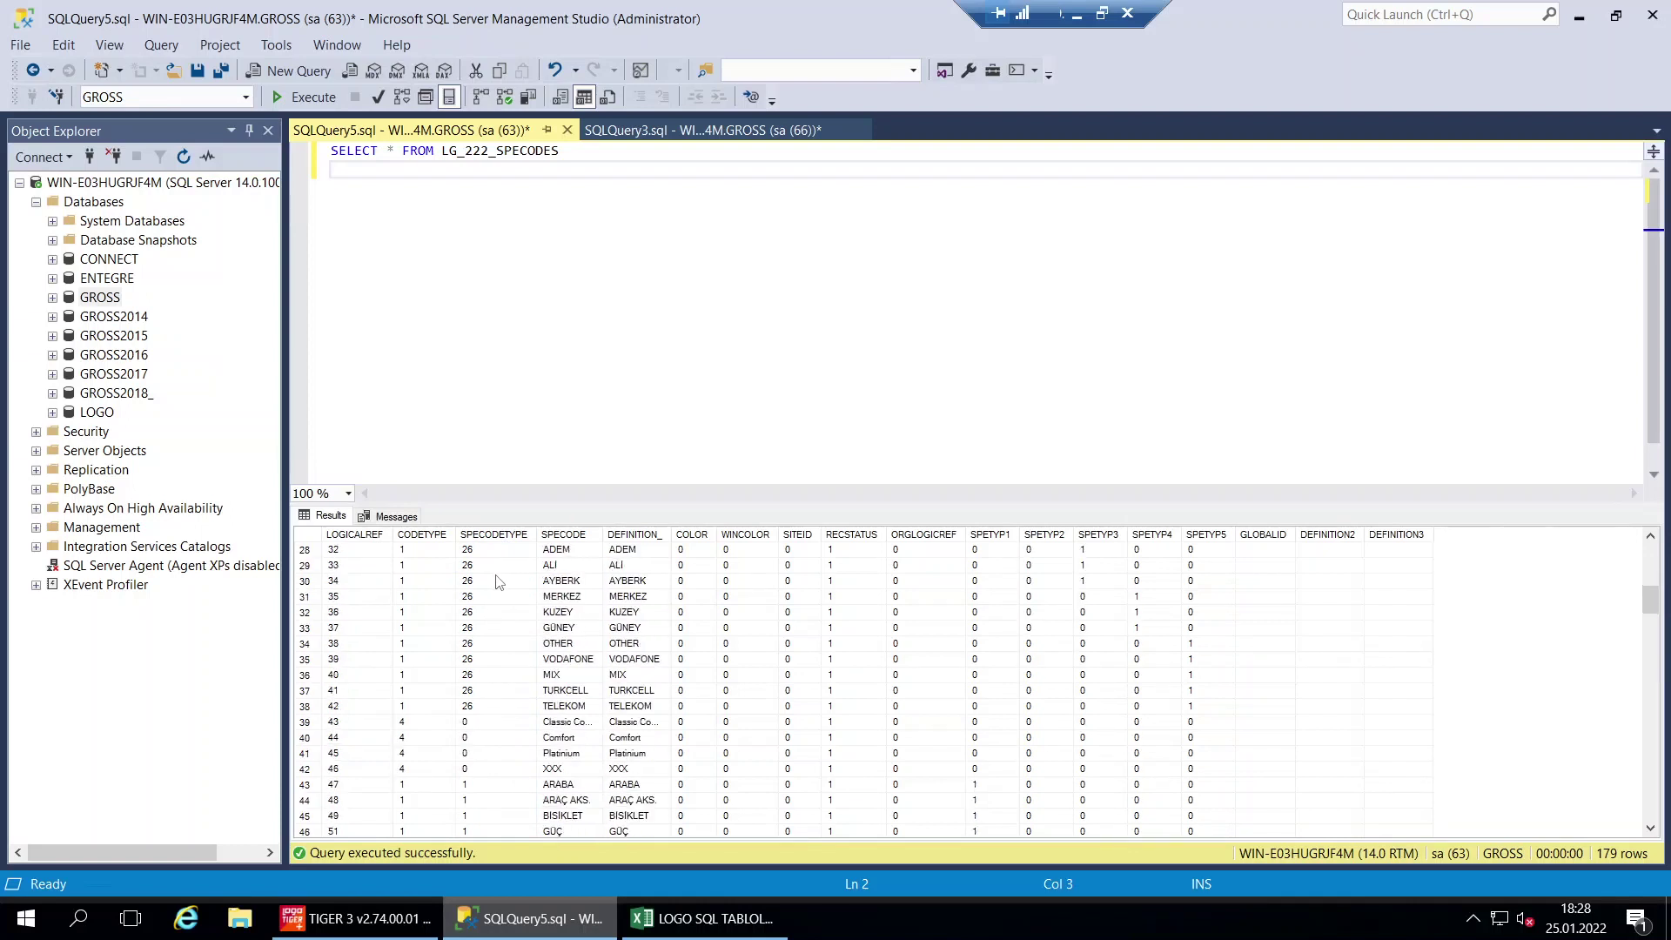
{"action": "scroll", "coordinate": [498, 582], "scroll_direction": "down", "scroll_amount": 1}
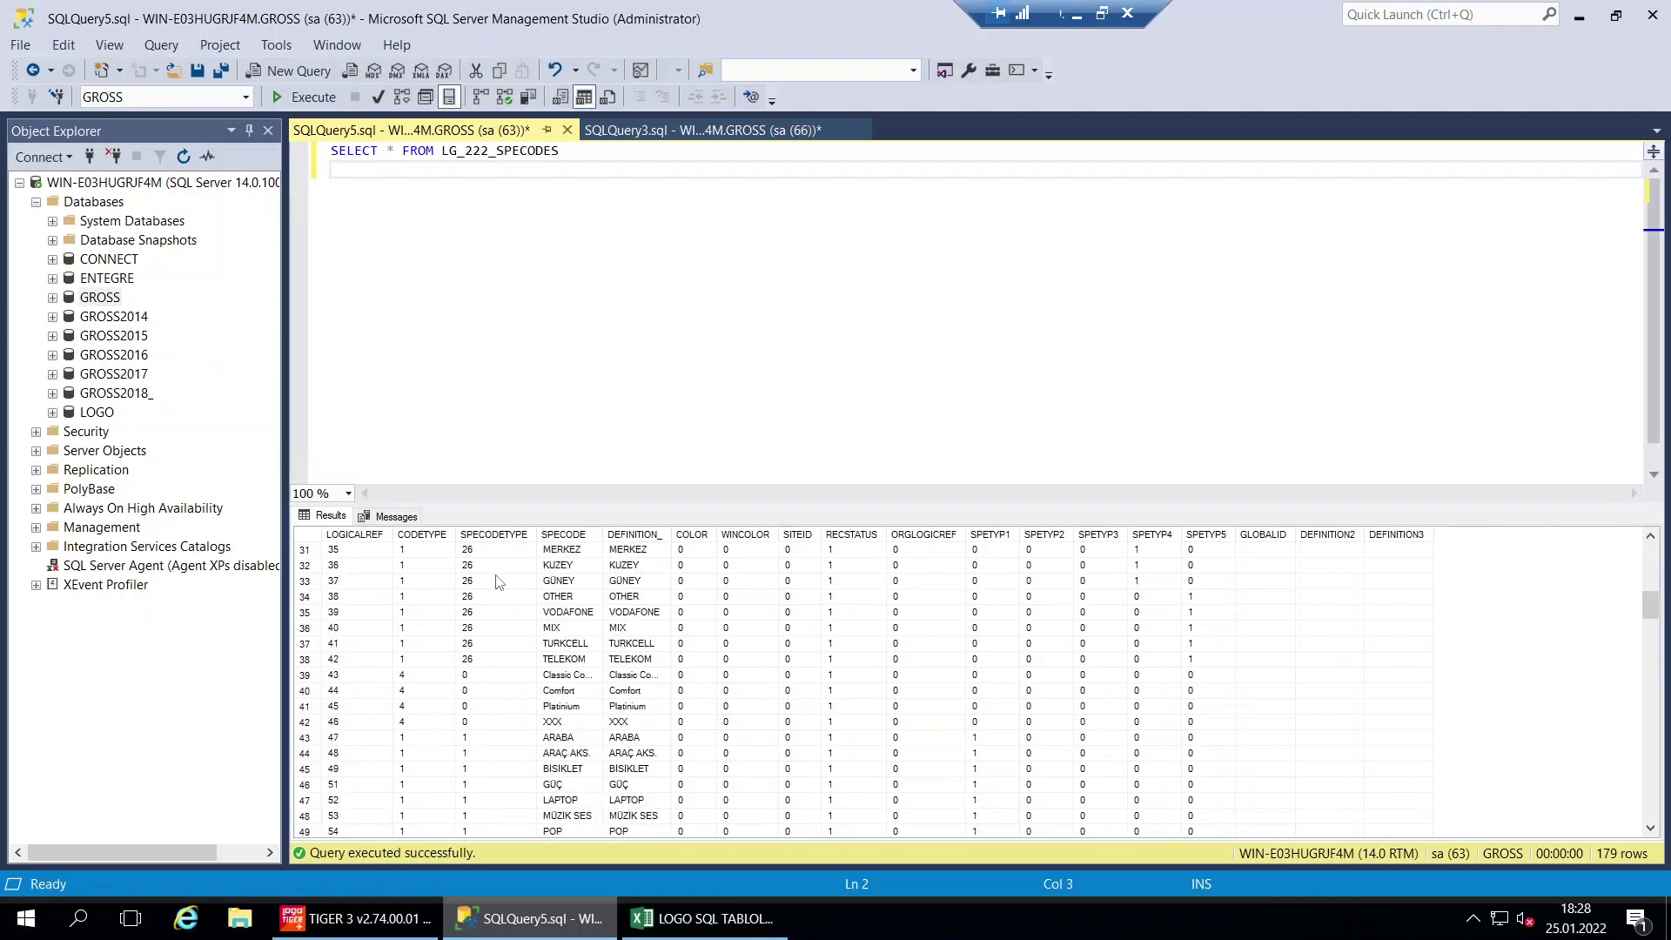
{"action": "left_click", "coordinate": [492, 678]}
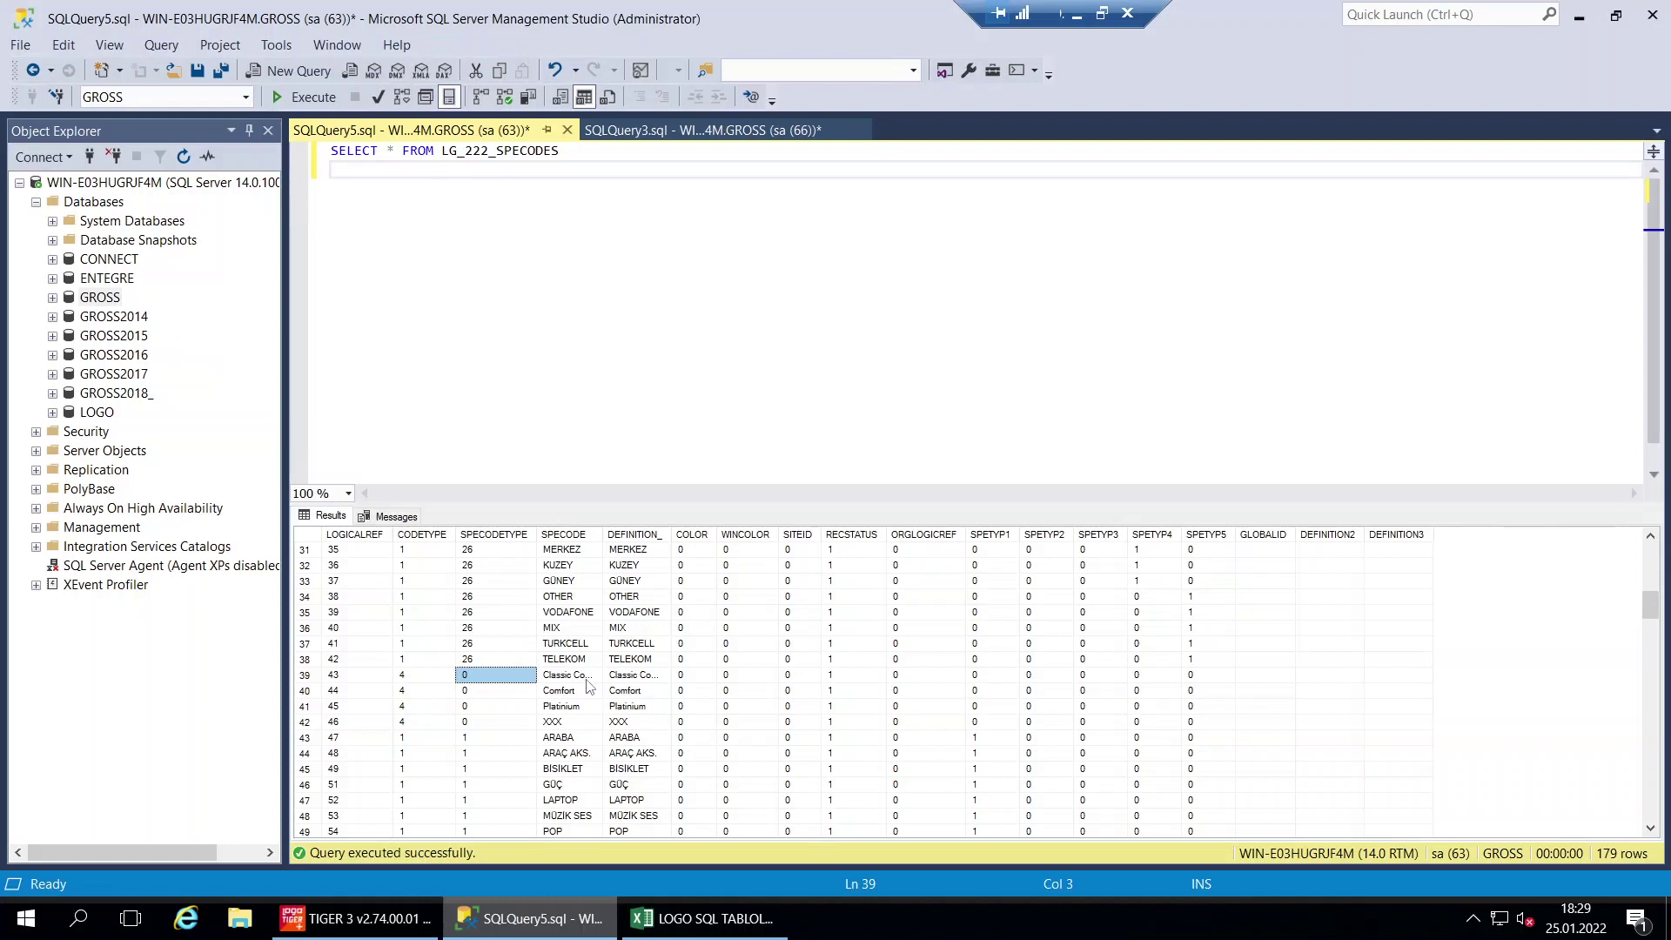
{"action": "scroll", "coordinate": [589, 688], "scroll_direction": "down", "scroll_amount": 1}
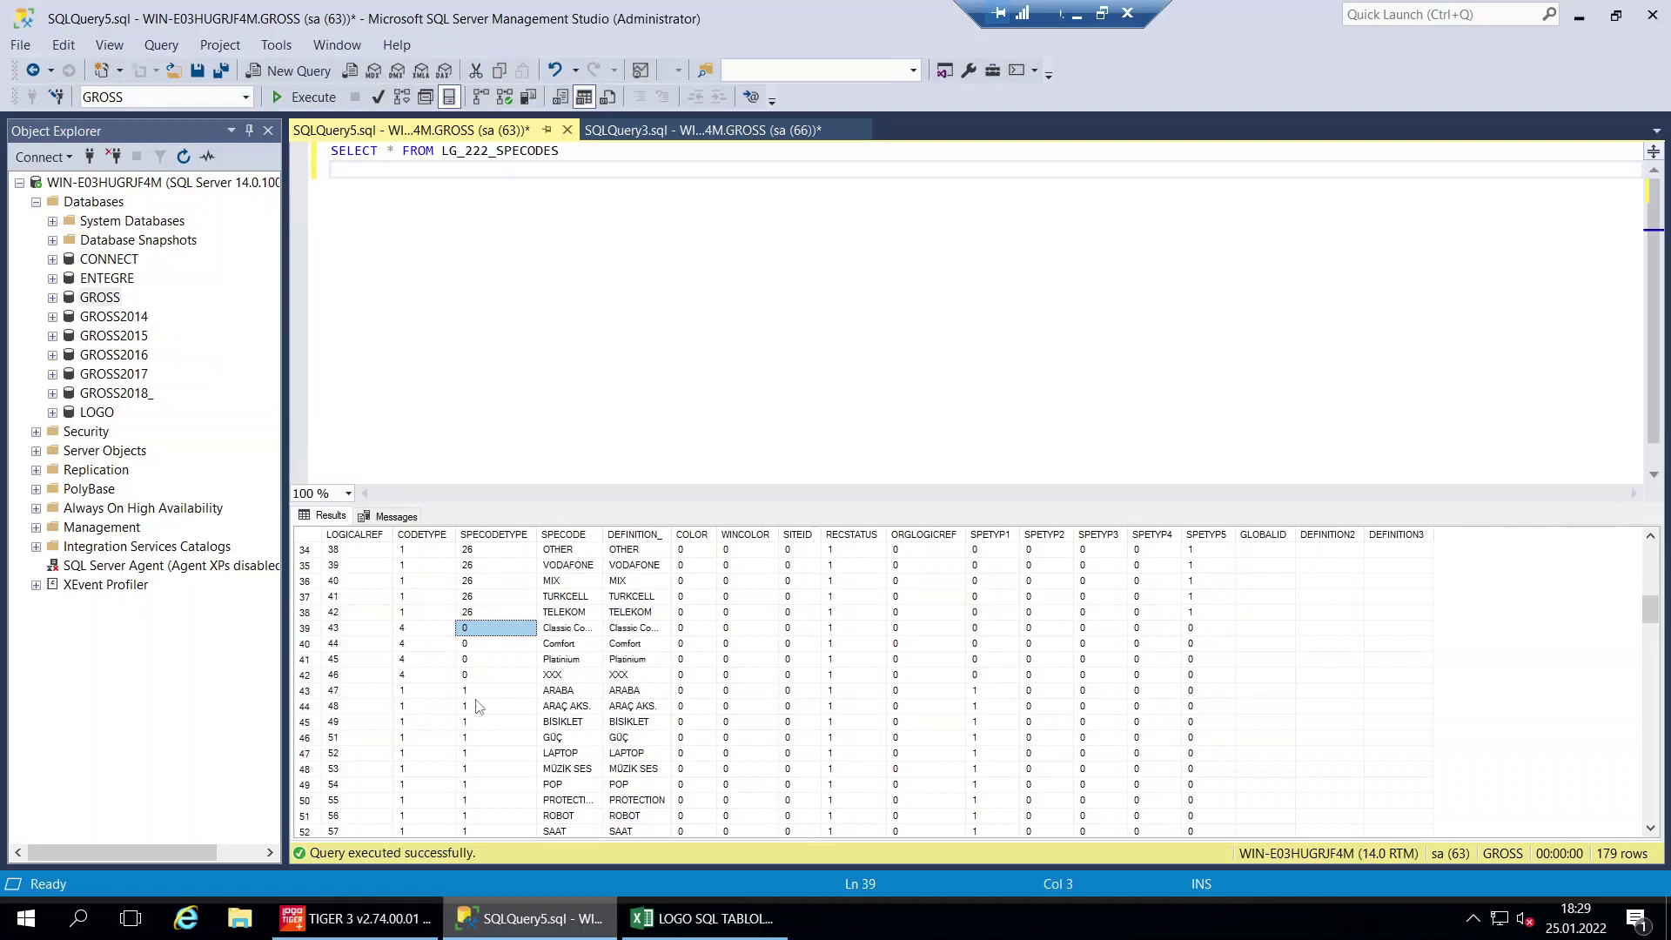
{"action": "scroll", "coordinate": [488, 707], "scroll_direction": "down", "scroll_amount": 2}
{"action": "left_click", "coordinate": [496, 724]}
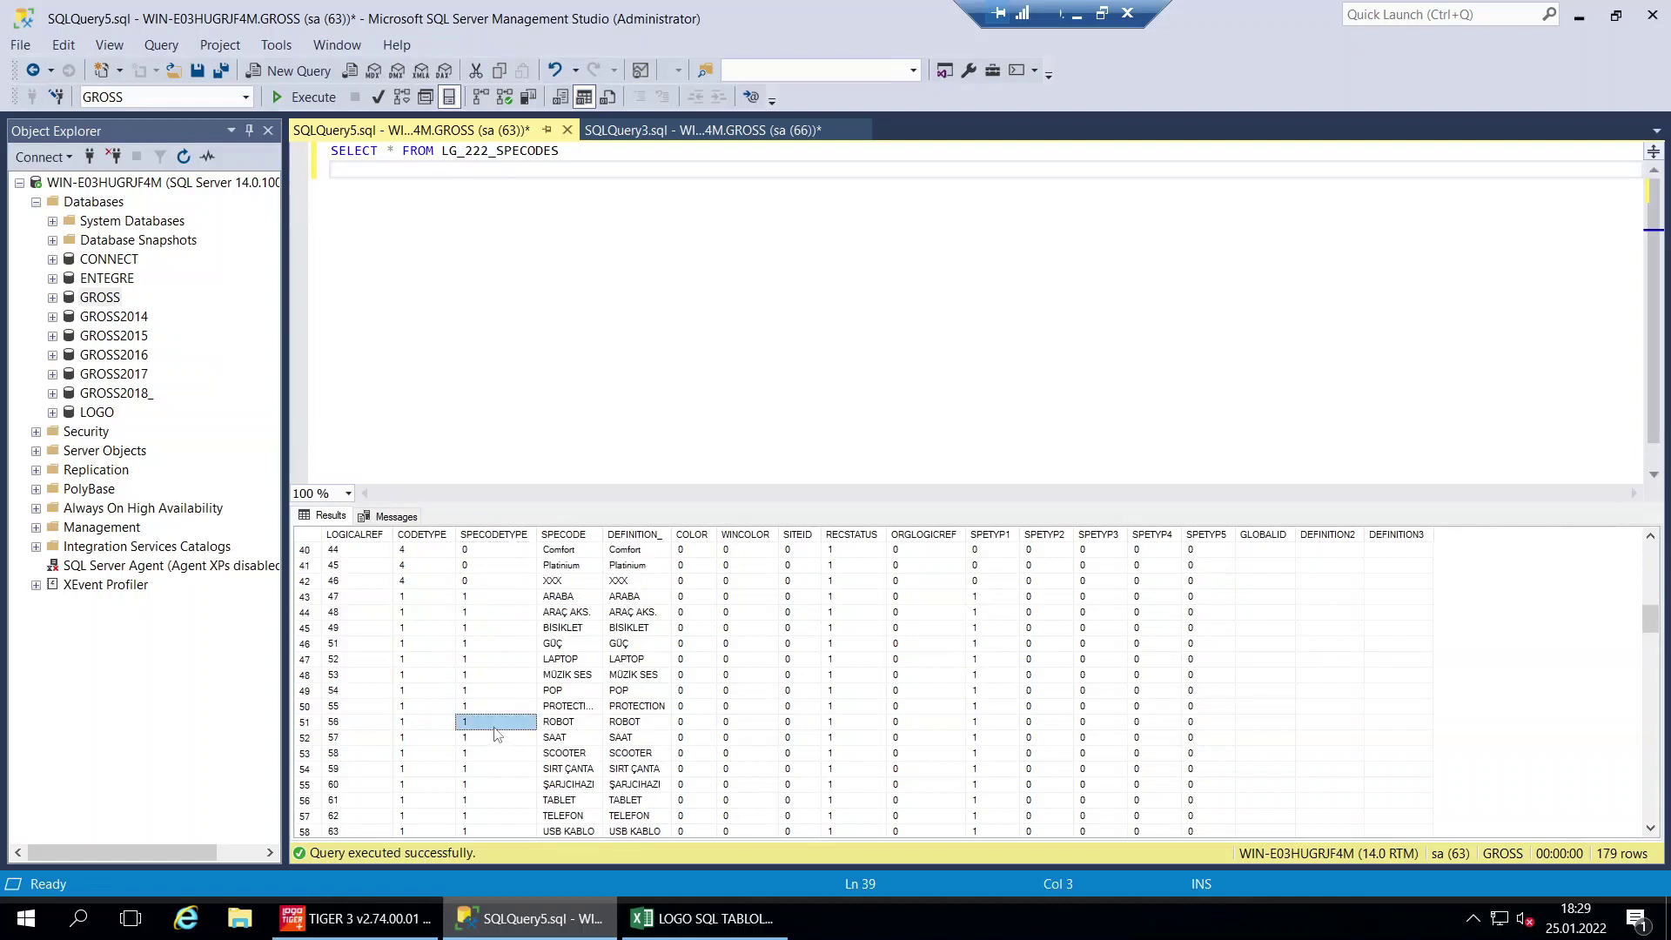
{"action": "scroll", "coordinate": [504, 724], "scroll_direction": "down", "scroll_amount": 6}
{"action": "scroll", "coordinate": [509, 725], "scroll_direction": "down", "scroll_amount": 13}
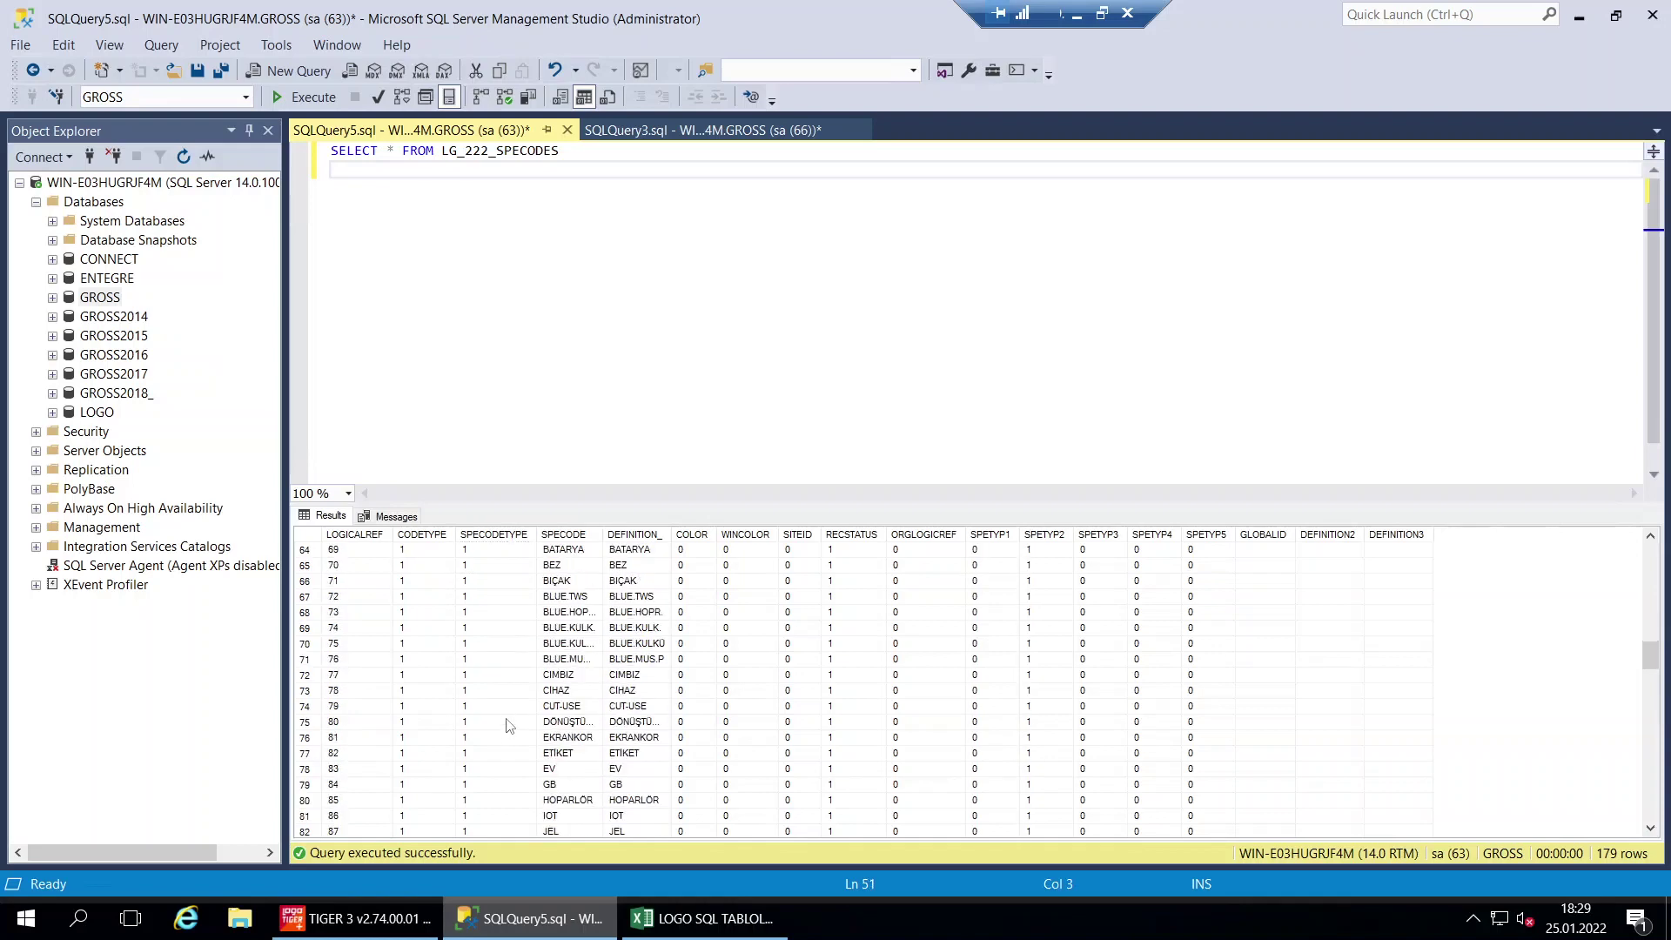
{"action": "scroll", "coordinate": [509, 722], "scroll_direction": "down", "scroll_amount": 14}
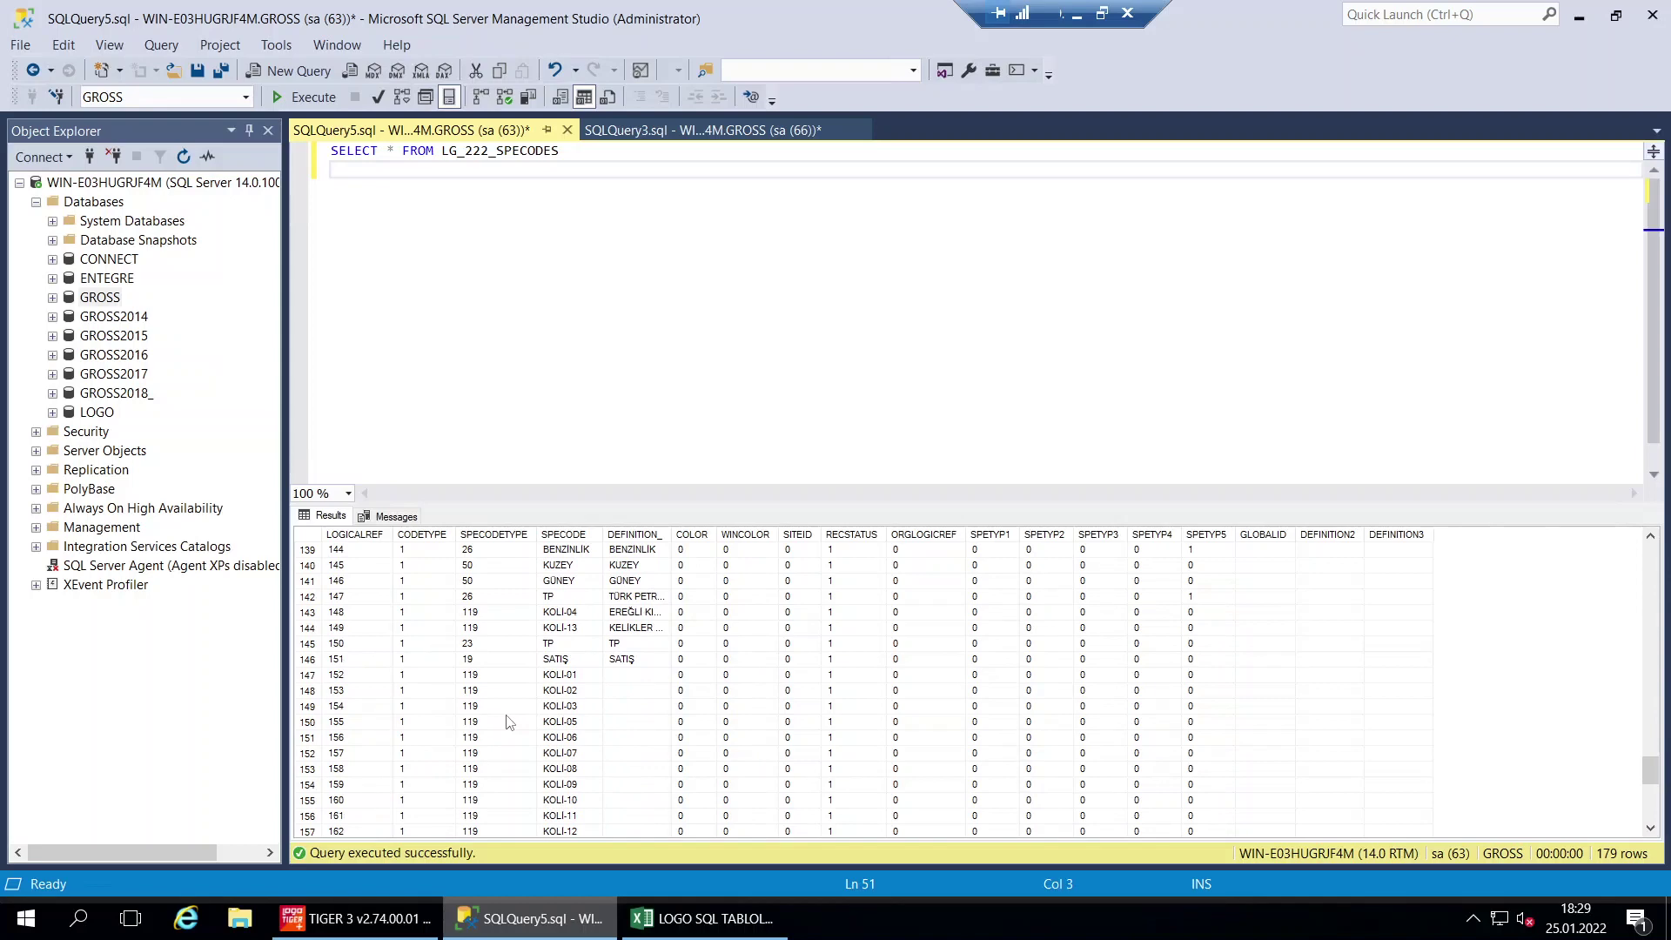
{"action": "left_click", "coordinate": [509, 722]}
{"action": "scroll", "coordinate": [574, 706], "scroll_direction": "up", "scroll_amount": 1}
{"action": "scroll", "coordinate": [574, 706], "scroll_direction": "up", "scroll_amount": 20}
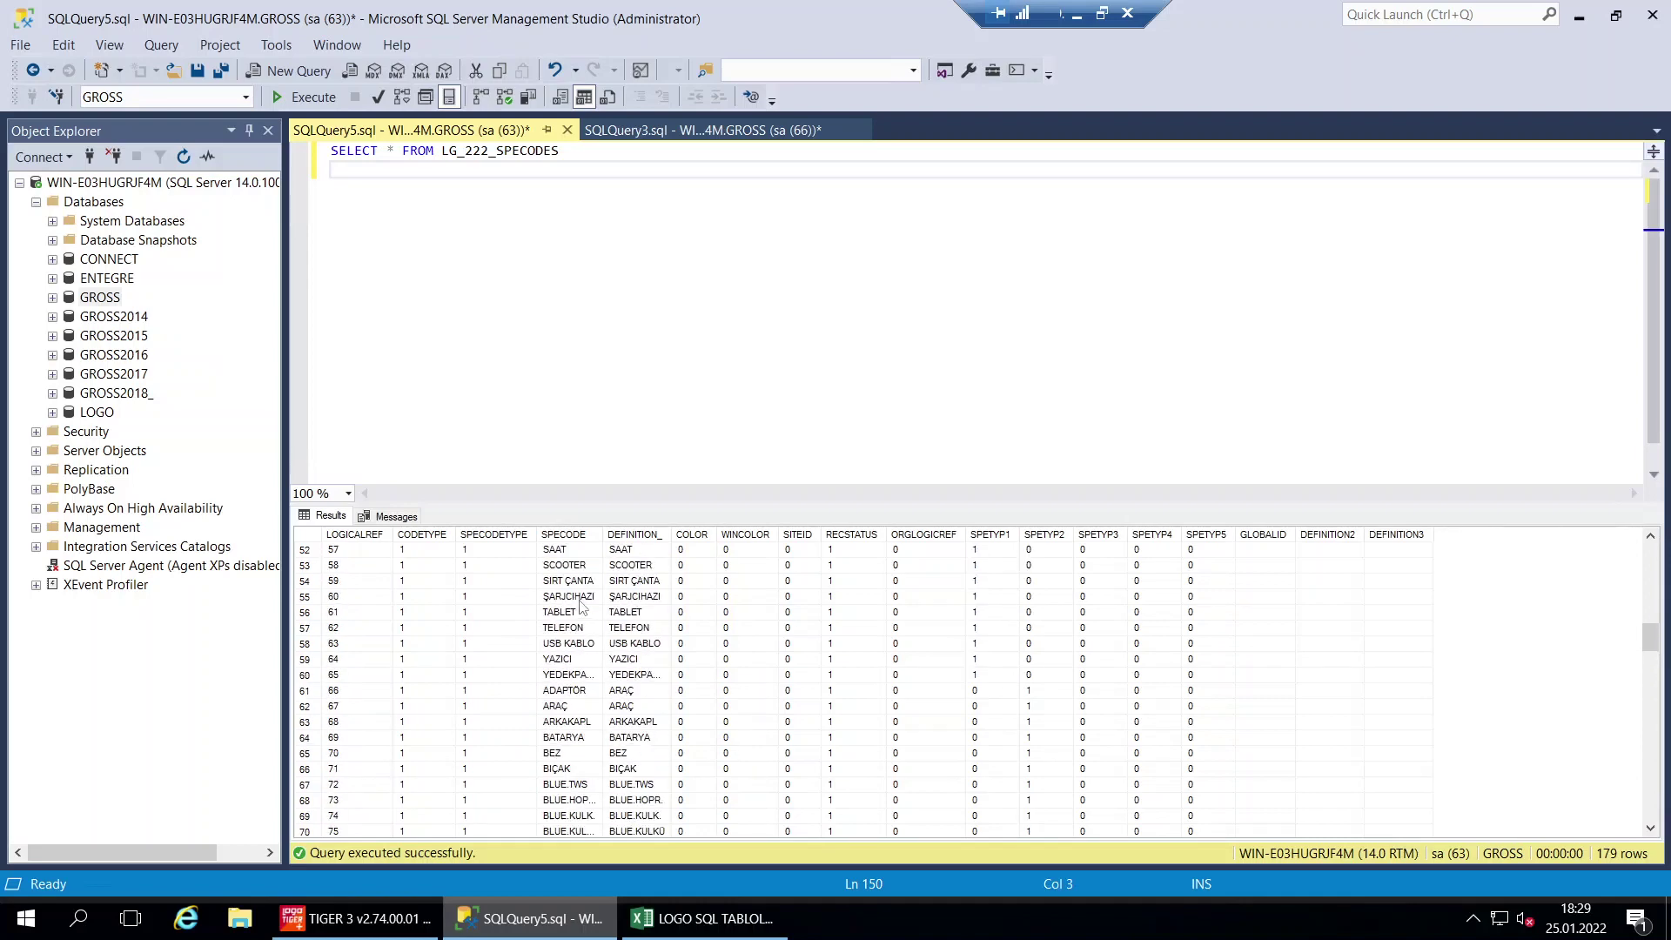
{"action": "scroll", "coordinate": [598, 643], "scroll_direction": "down", "scroll_amount": 3}
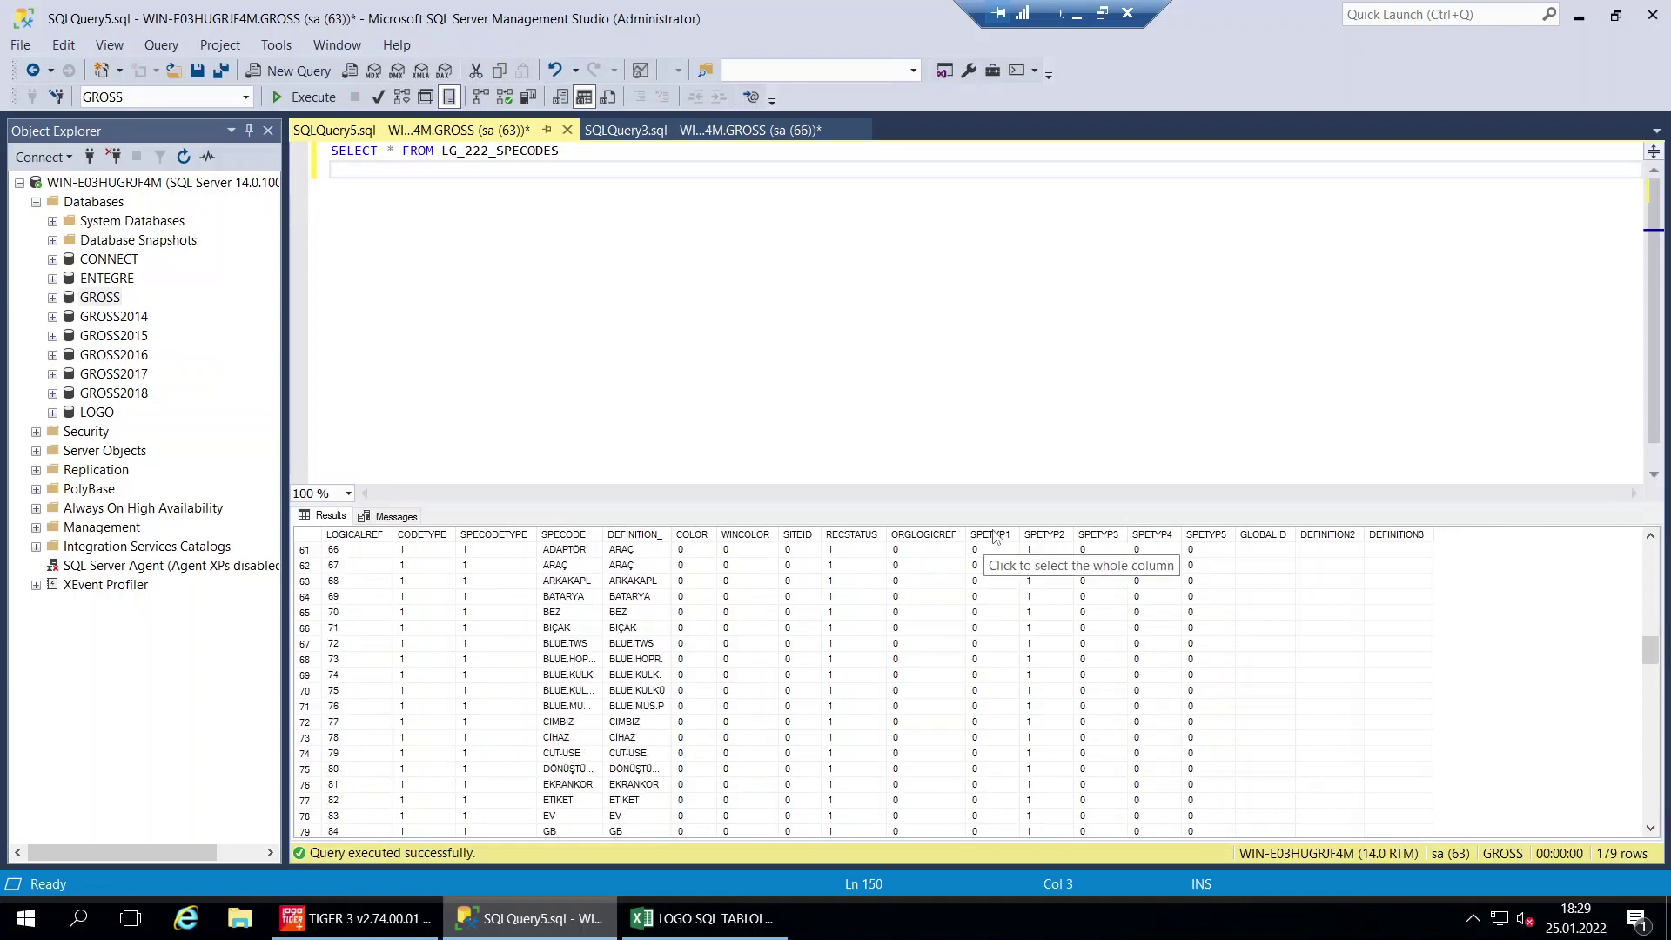
Review the SPETYP1, SPETYP2, SPETYP4 and SPETYP5 columns of the special-code results
{"action": "left_click", "coordinate": [1201, 535]}
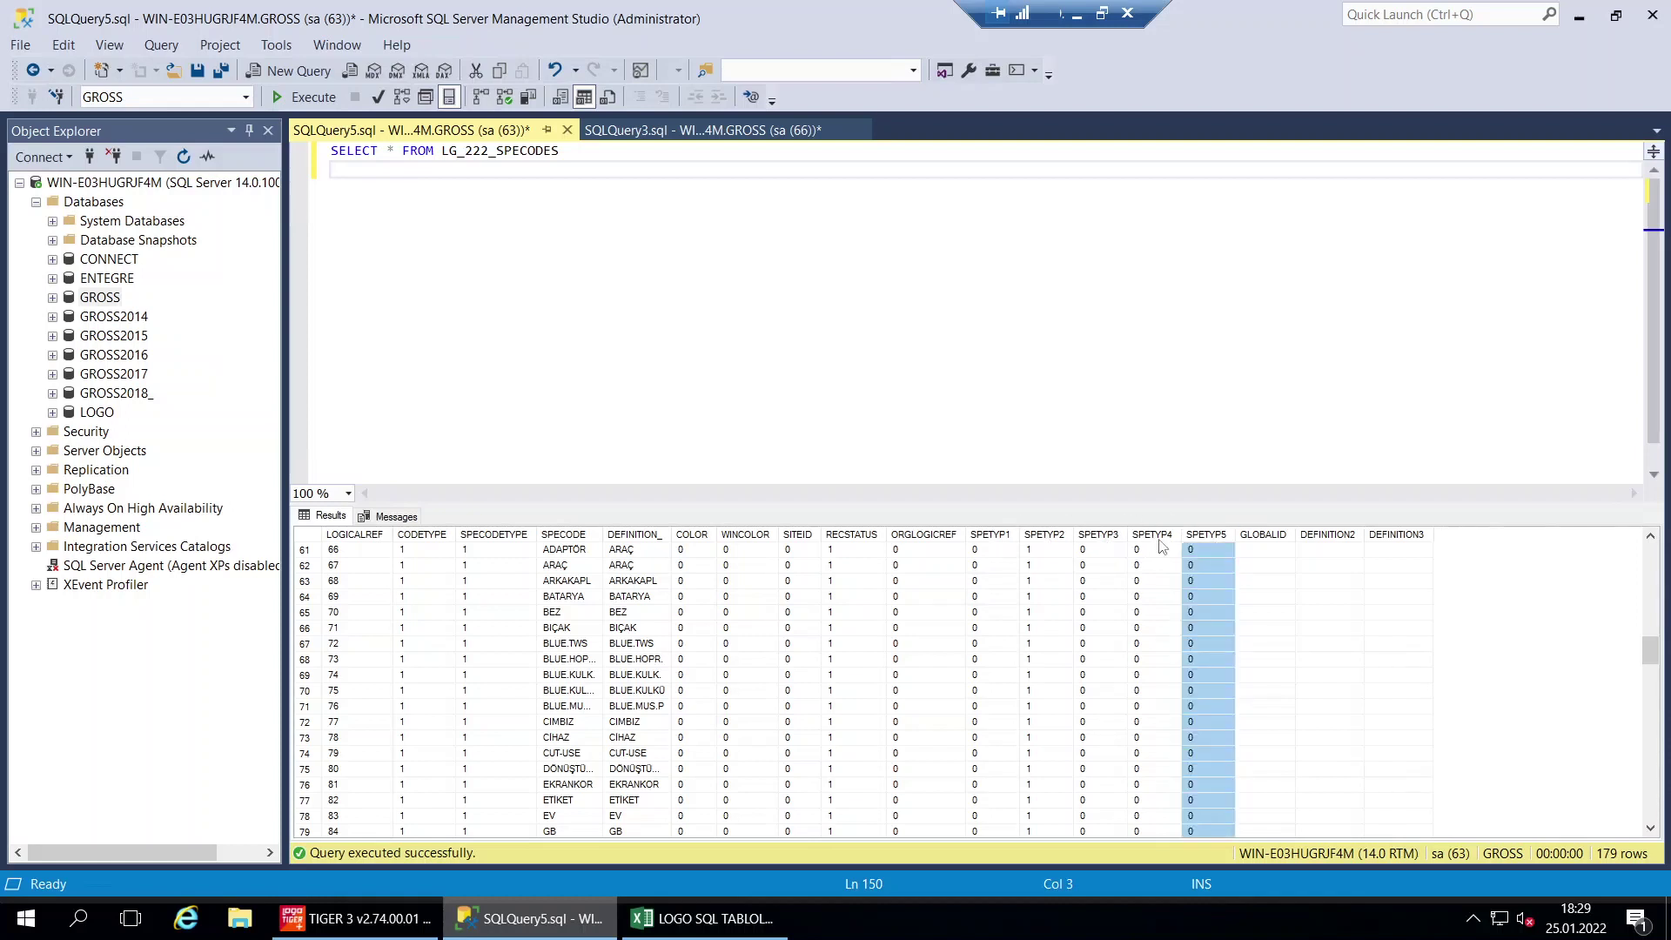
{"action": "left_click", "coordinate": [1157, 534]}
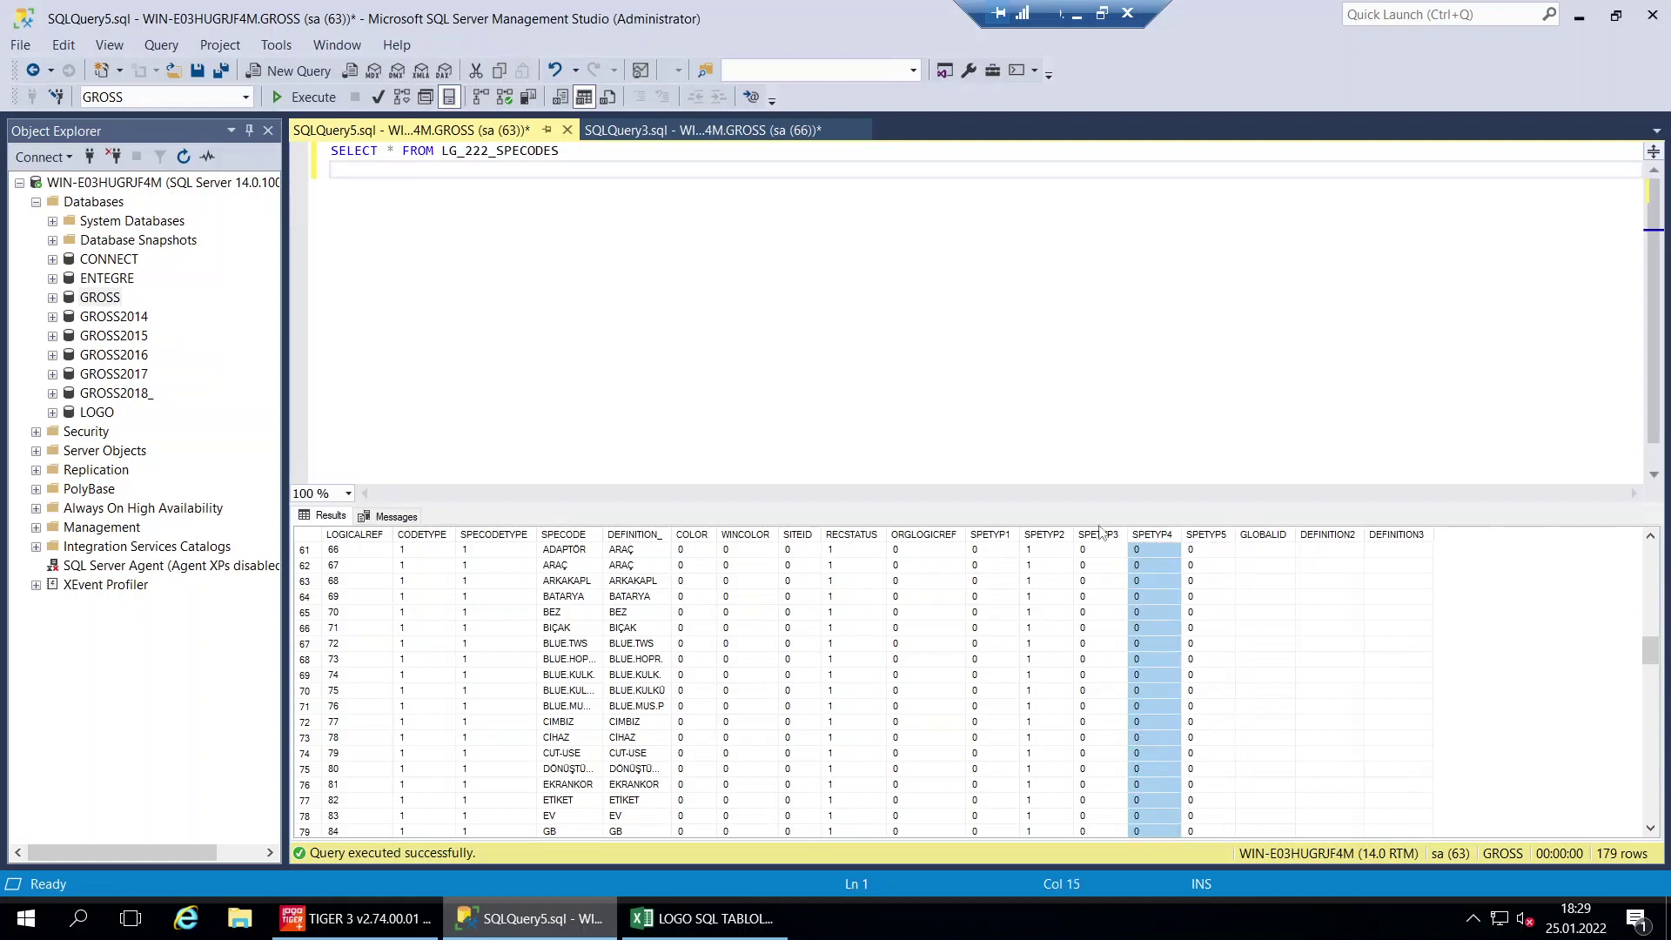
{"action": "left_click", "coordinate": [1043, 535]}
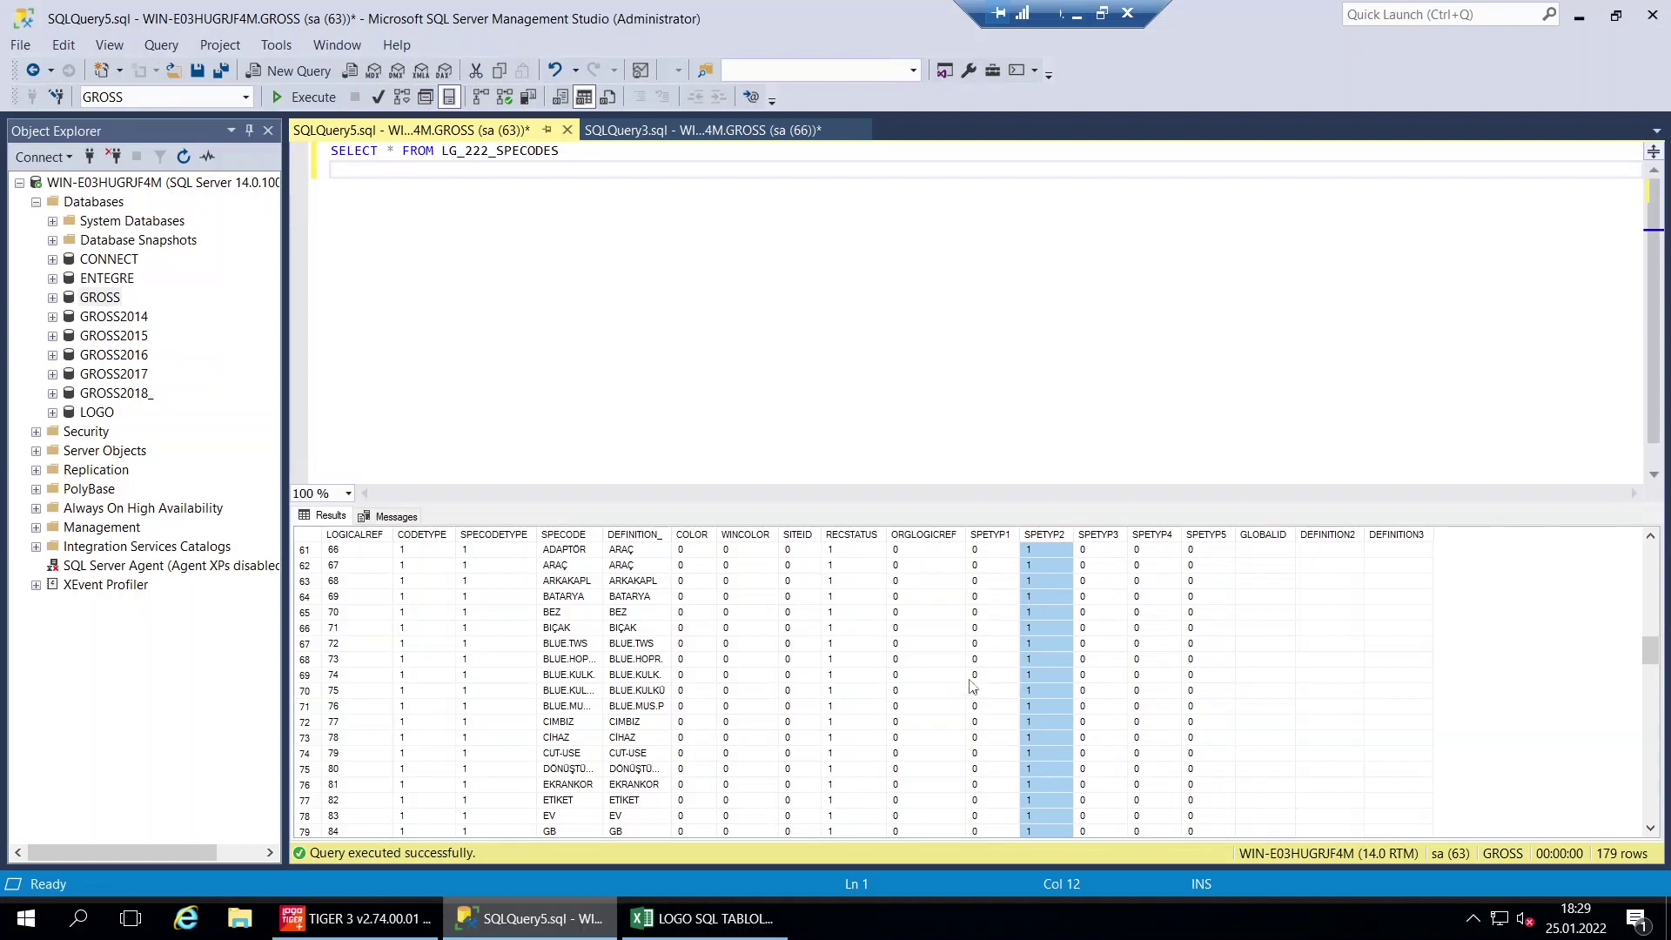
{"action": "scroll", "coordinate": [972, 687], "scroll_direction": "up", "scroll_amount": 6}
{"action": "left_click", "coordinate": [989, 535]}
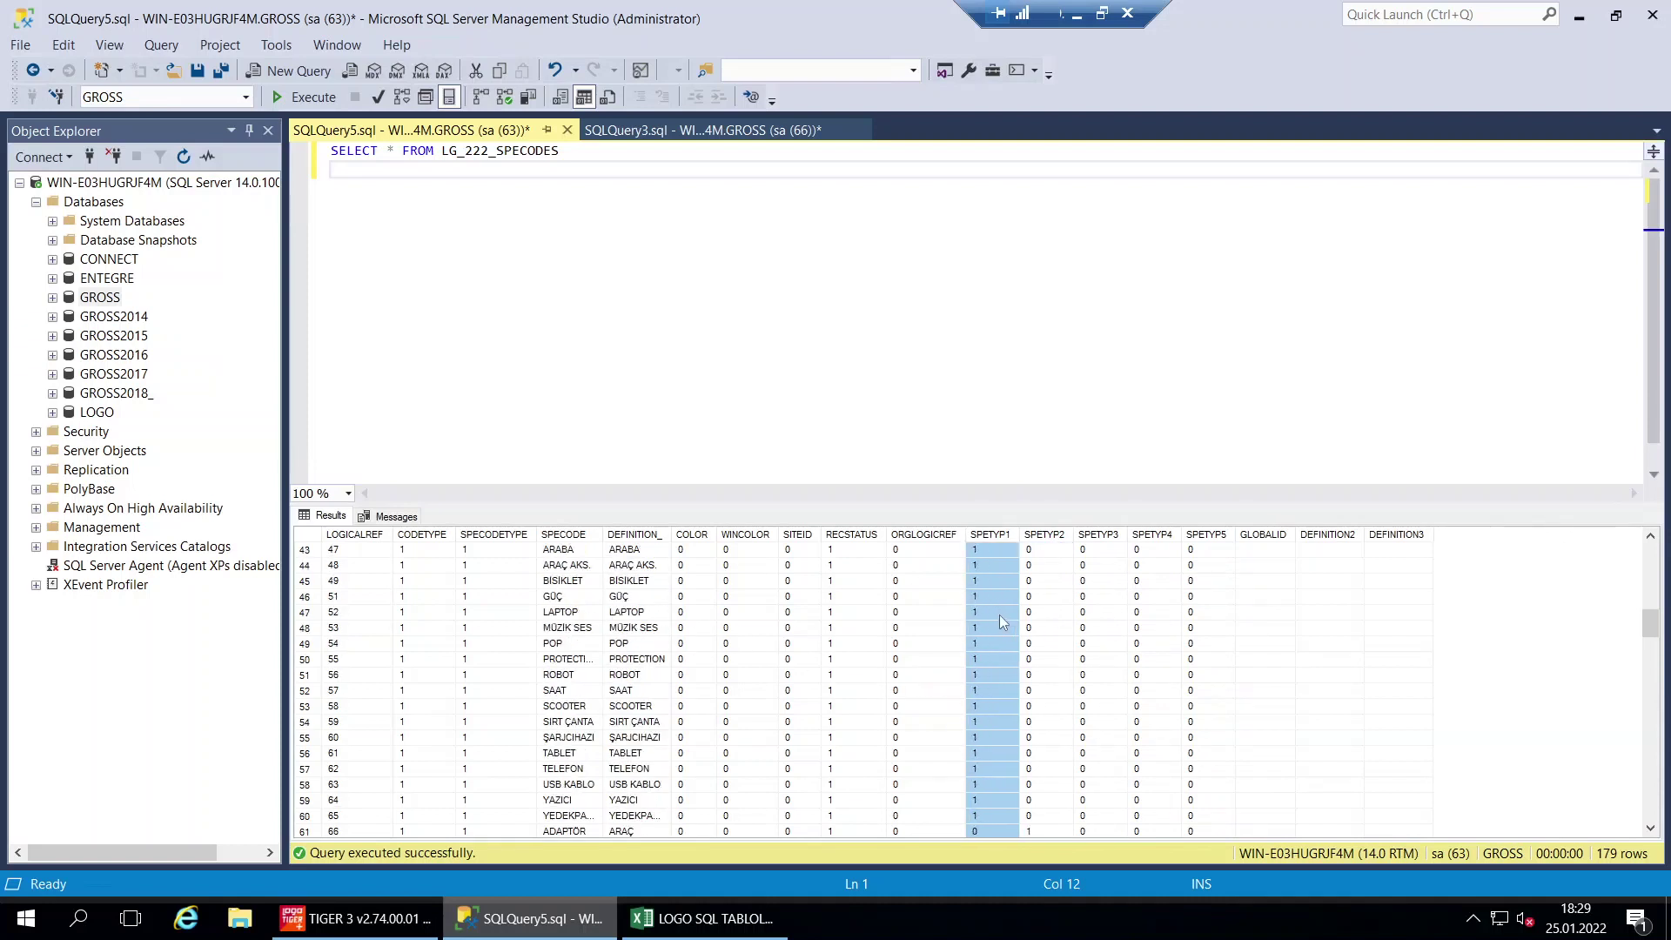
{"action": "left_click", "coordinate": [705, 918]}
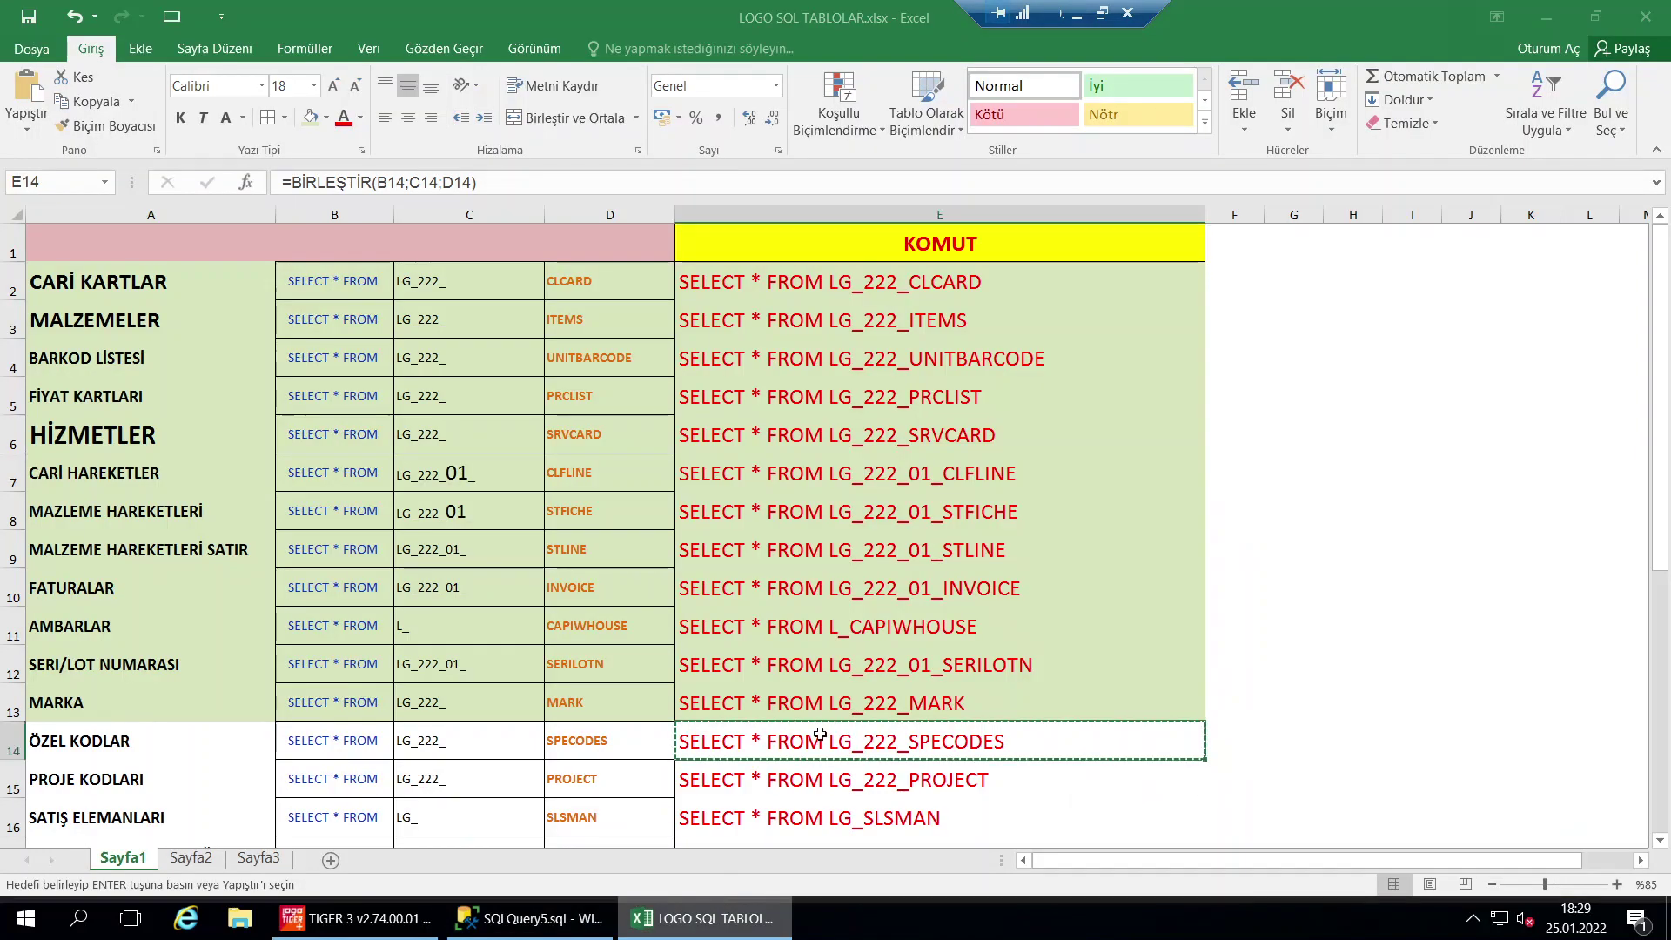
Apply the green done fill to the ÖZEL KODLAR row and copy the PROJECT query from E15
{"action": "left_click_drag", "start_coordinate": [902, 745], "coordinate": [209, 744]}
{"action": "key", "text": "ctrl+v"}
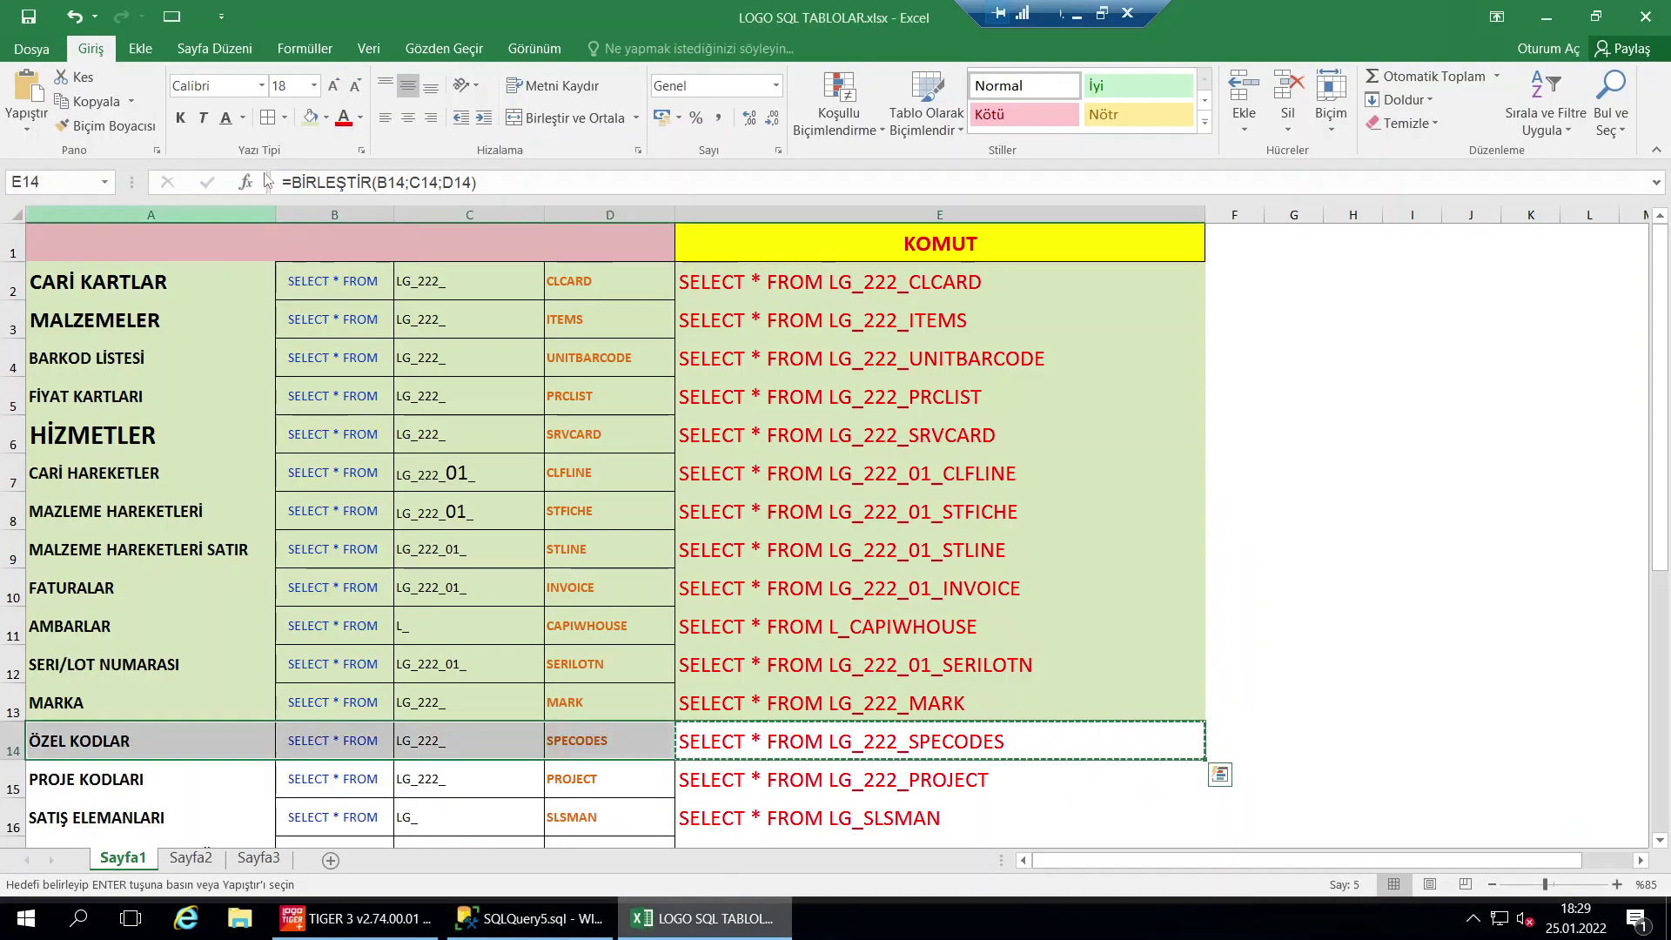
{"action": "key", "text": "Escape"}
{"action": "scroll", "coordinate": [607, 439], "scroll_direction": "down", "scroll_amount": 3}
{"action": "left_click", "coordinate": [842, 436]}
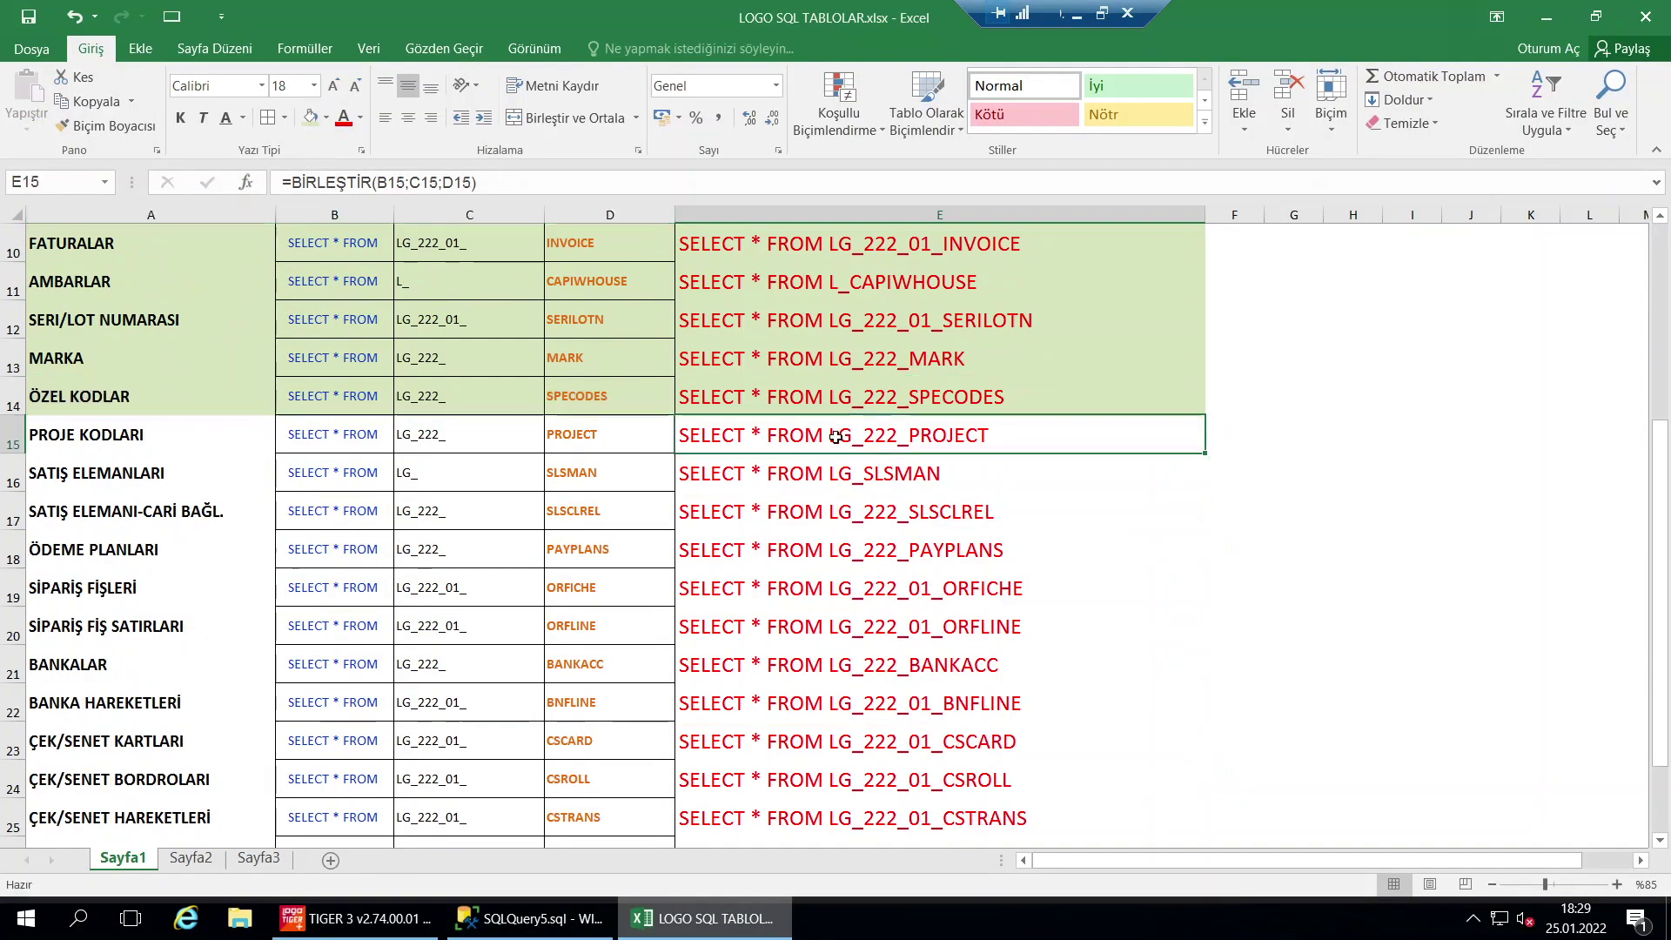
{"action": "key", "text": "ctrl+c"}
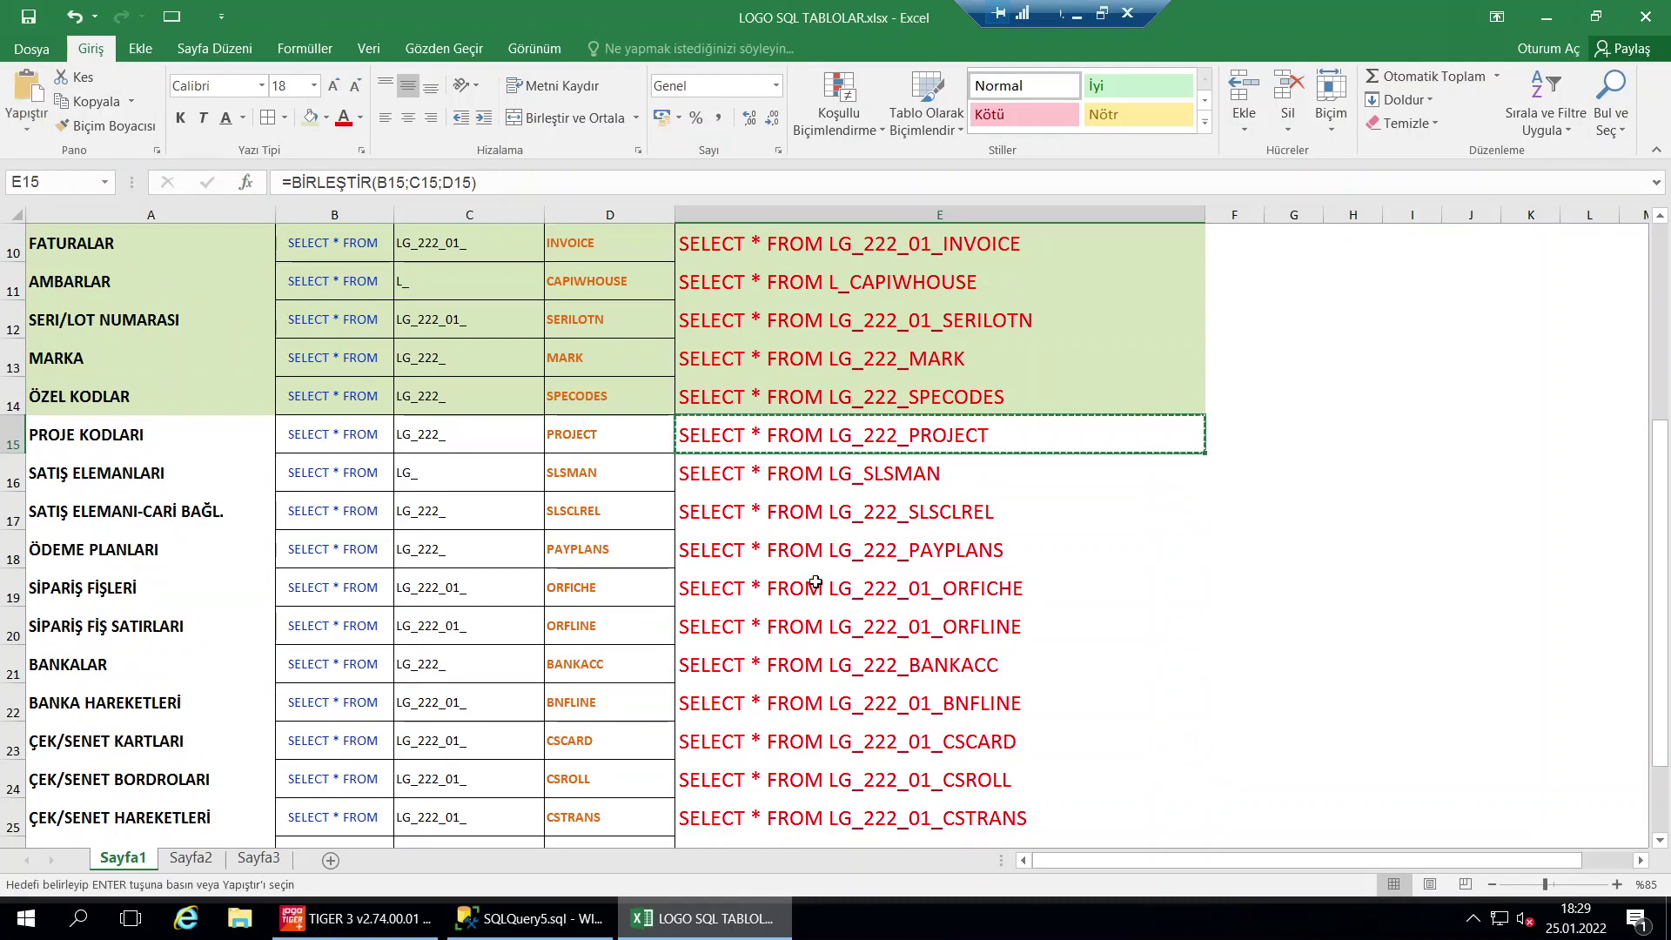
{"action": "left_click", "coordinate": [543, 930]}
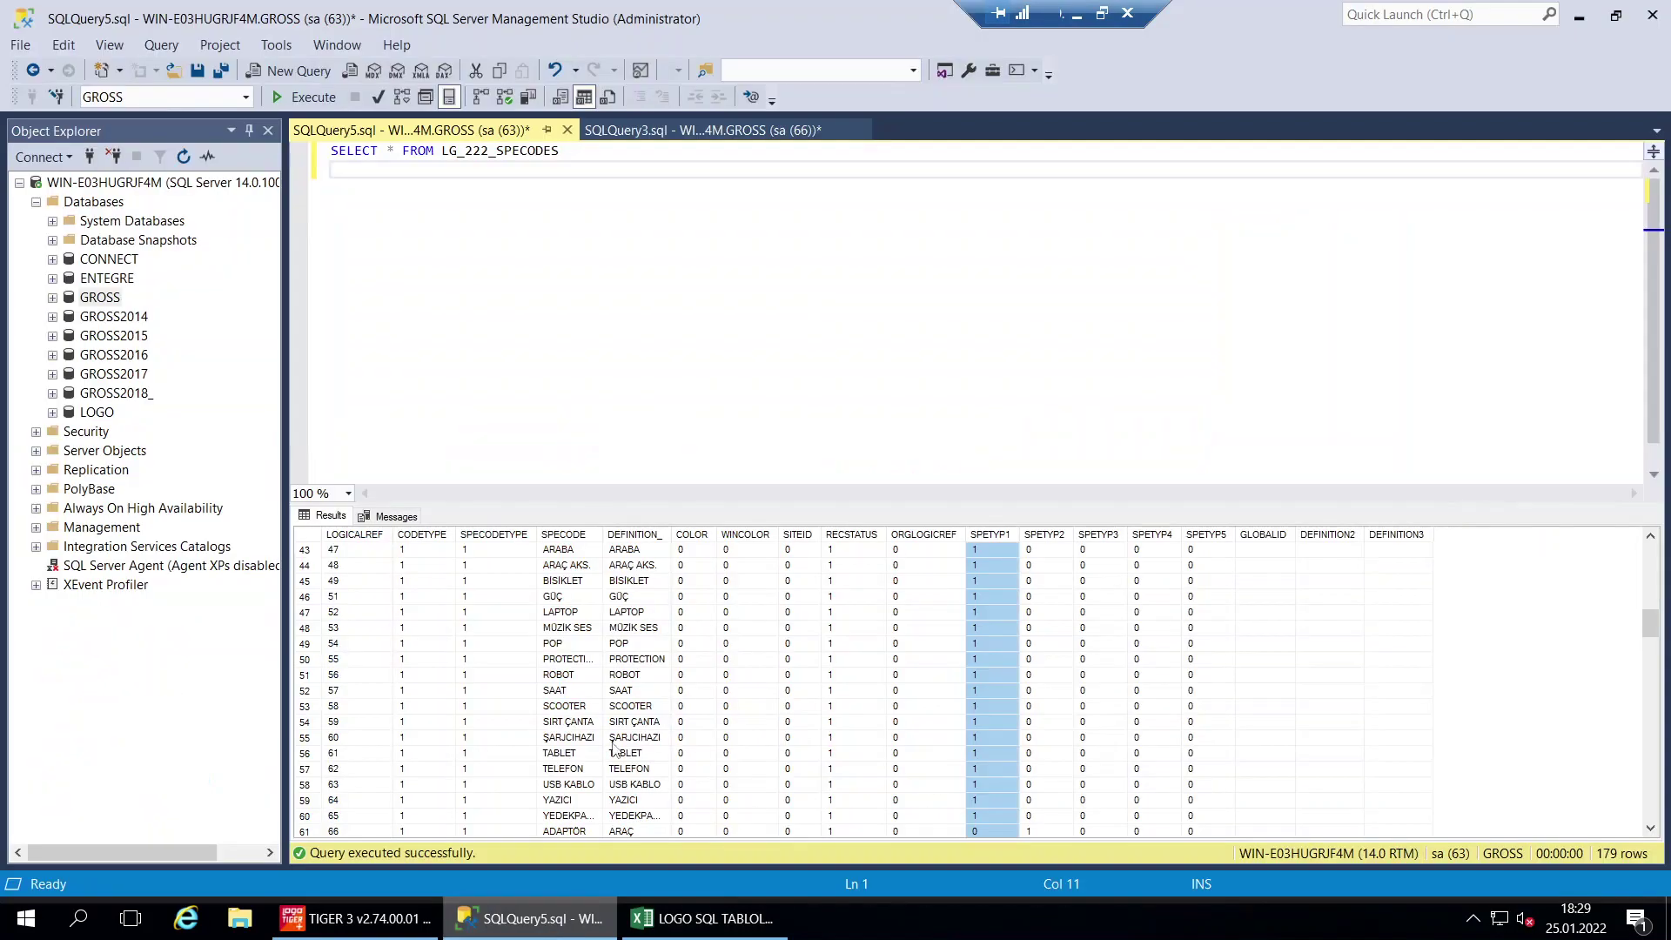
Run the pasted LG_222_PROJECT query (one PROTECTION row), then select the PROJE KODLARI row in Excel
{"action": "left_click", "coordinate": [683, 351]}
{"action": "key", "text": "ctrl+a"}
{"action": "key", "text": "ctrl+v"}
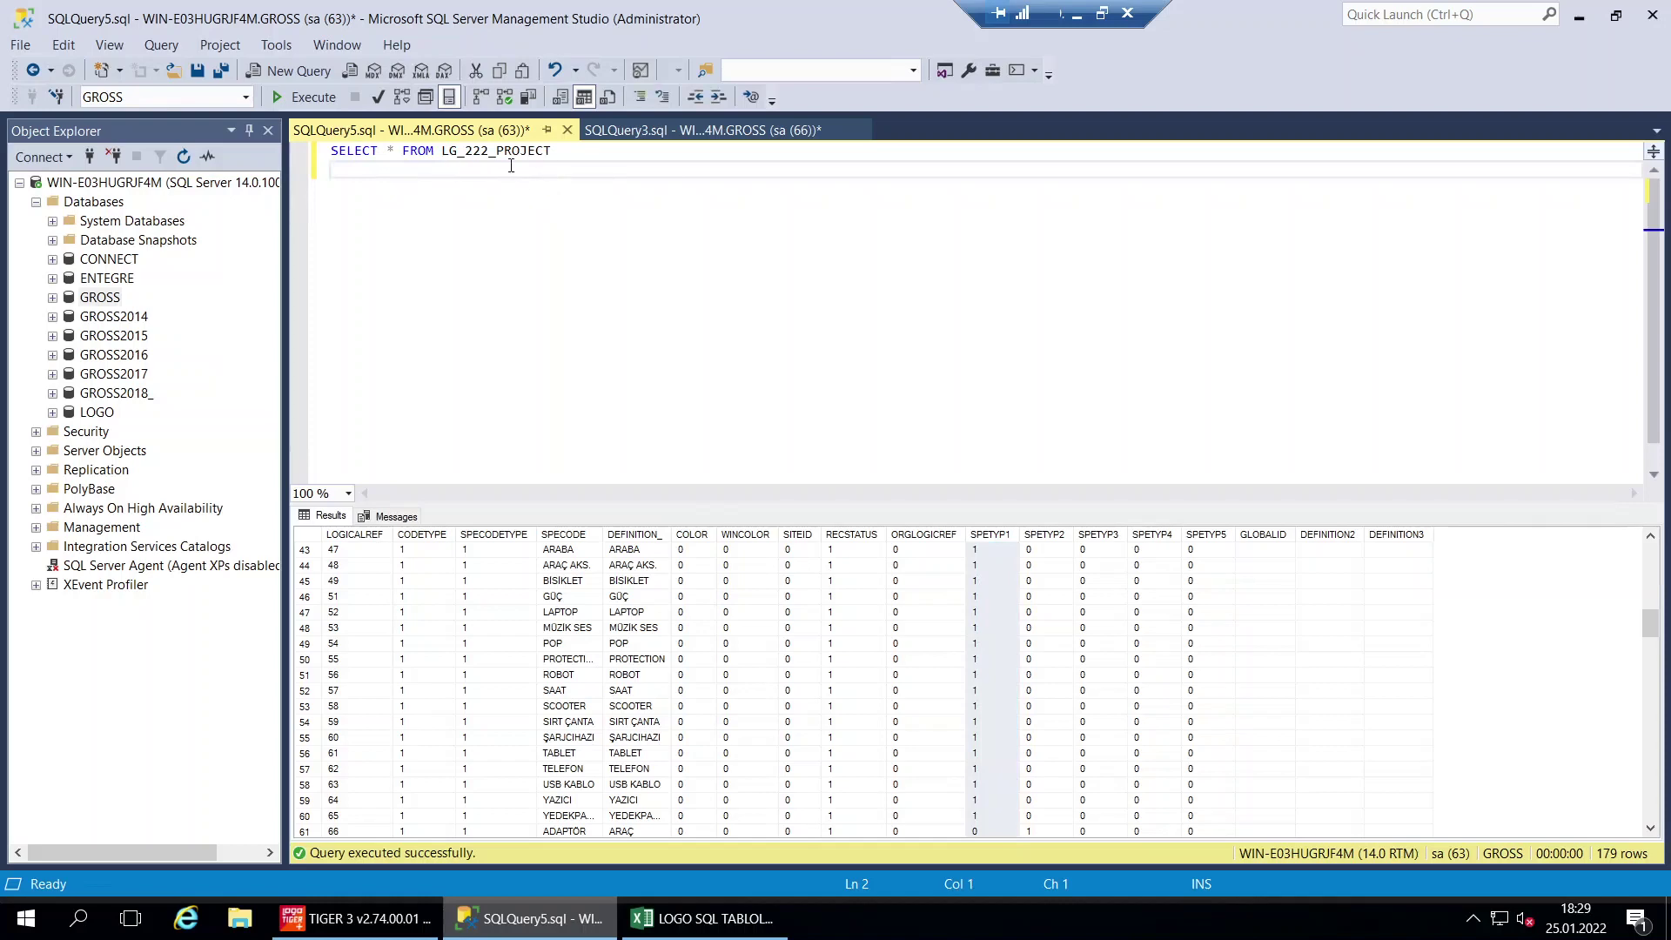
{"action": "key", "text": "F5"}
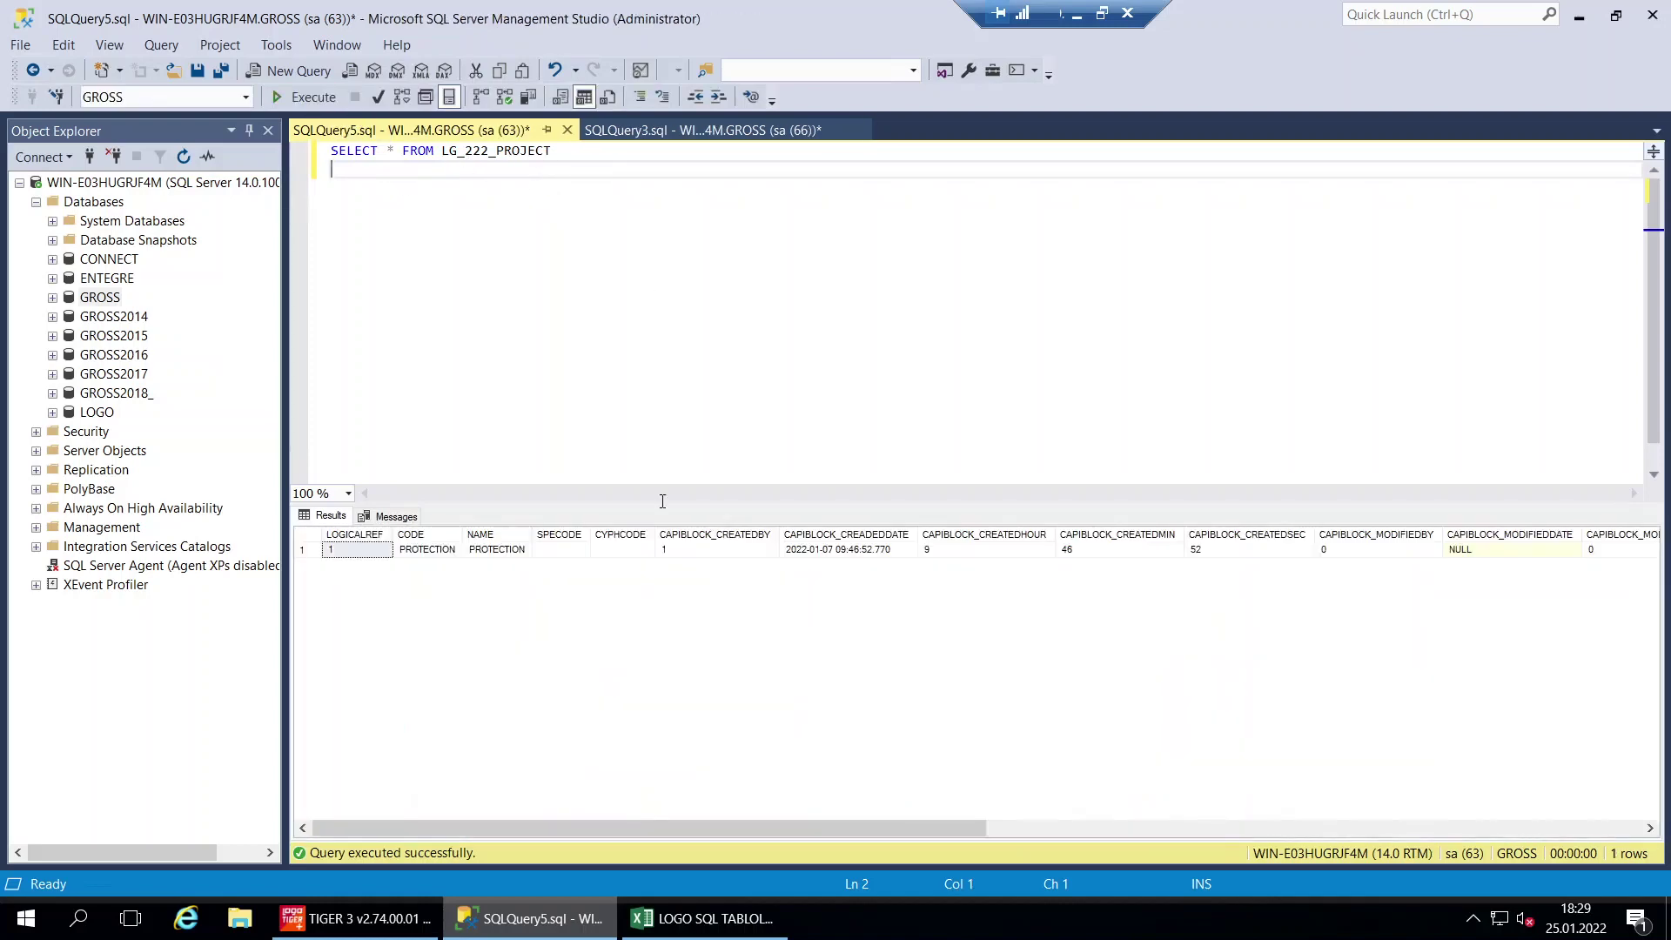
{"action": "left_click", "coordinate": [687, 912]}
{"action": "left_click_drag", "start_coordinate": [828, 435], "coordinate": [175, 441]}
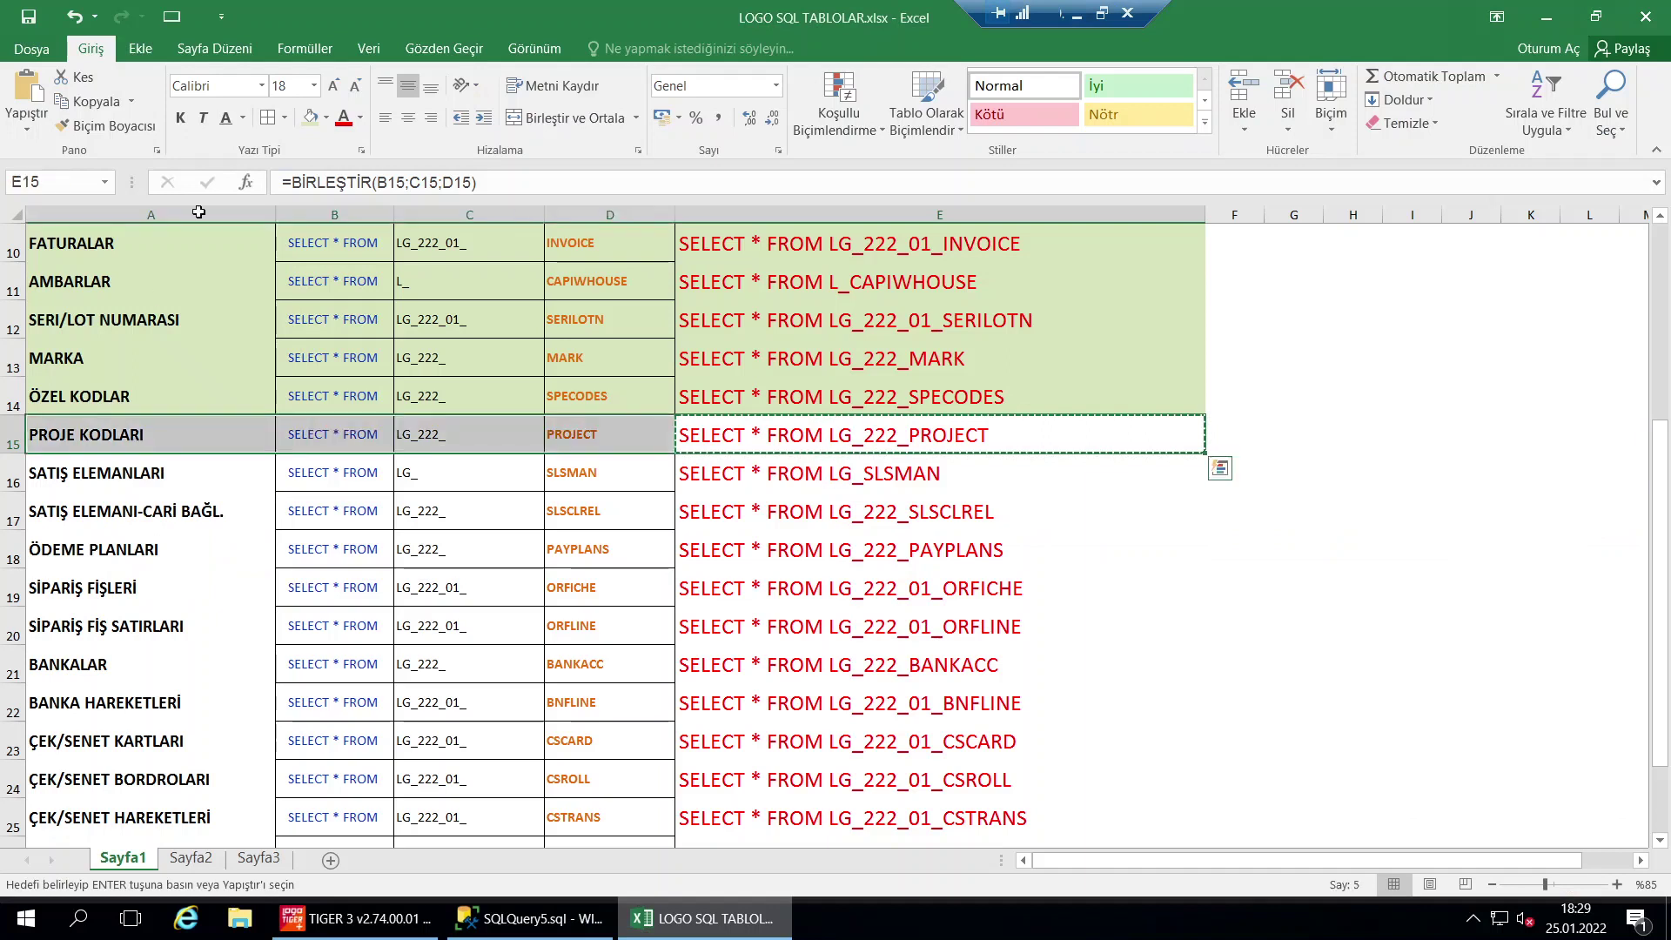
Fill the PROJE KODLARI row A15:E15 green and copy the LG_SLSMAN query from E16
{"action": "left_click", "coordinate": [310, 118]}
{"action": "left_click", "coordinate": [787, 463]}
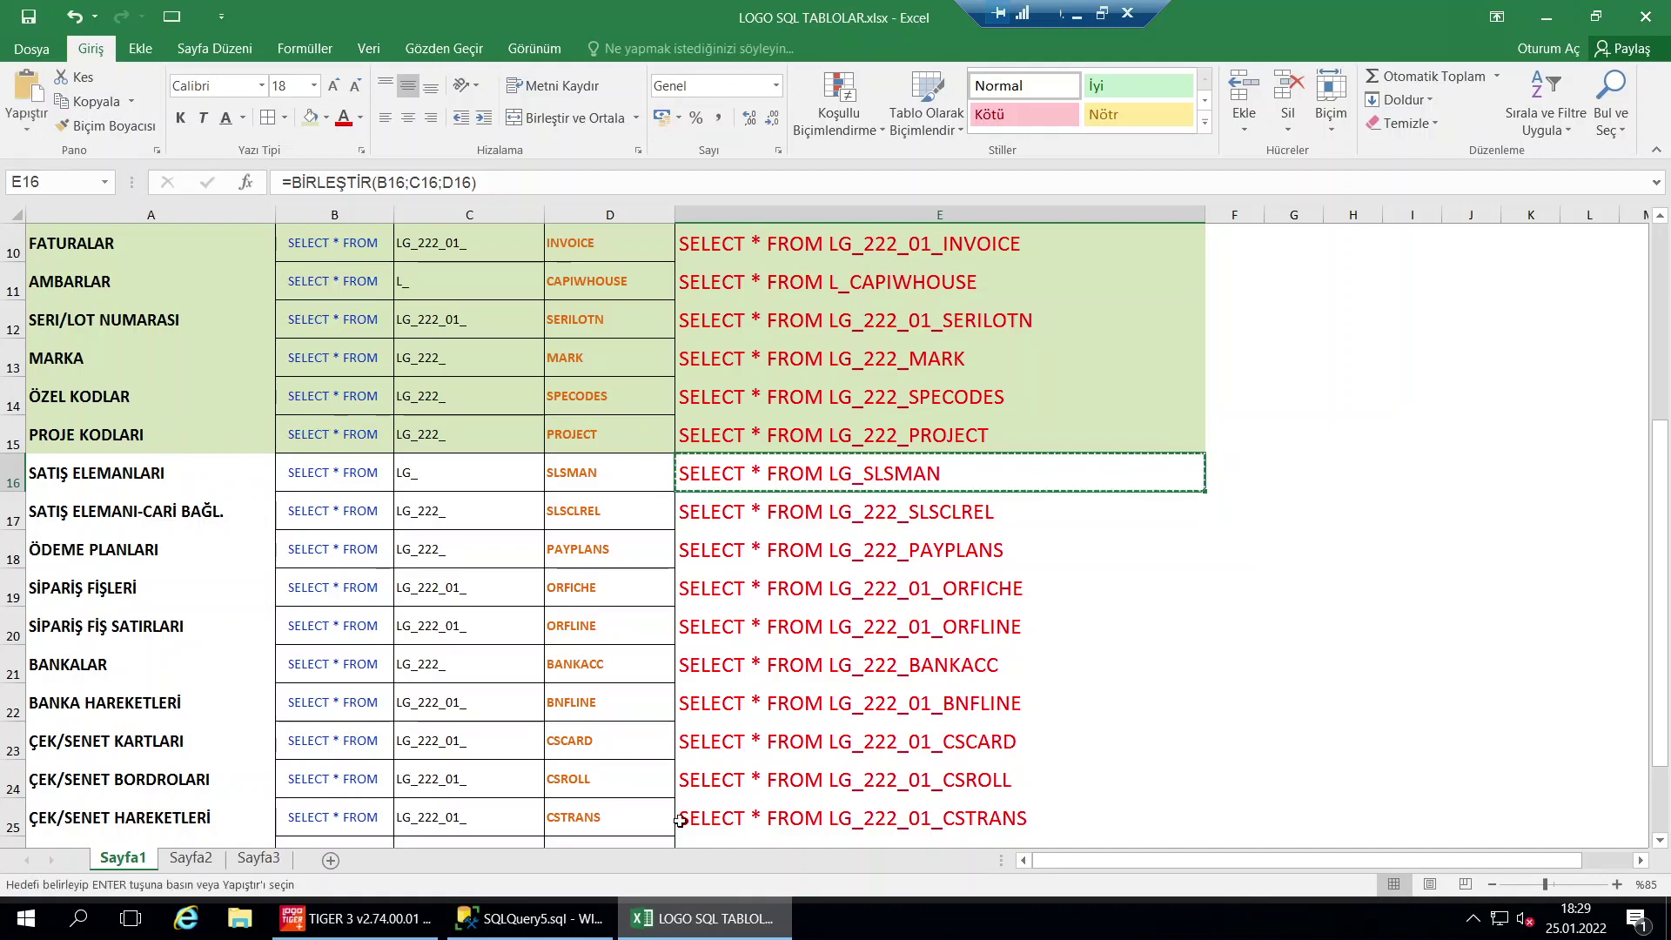
{"action": "key", "text": "ctrl+c"}
{"action": "left_click", "coordinate": [552, 923]}
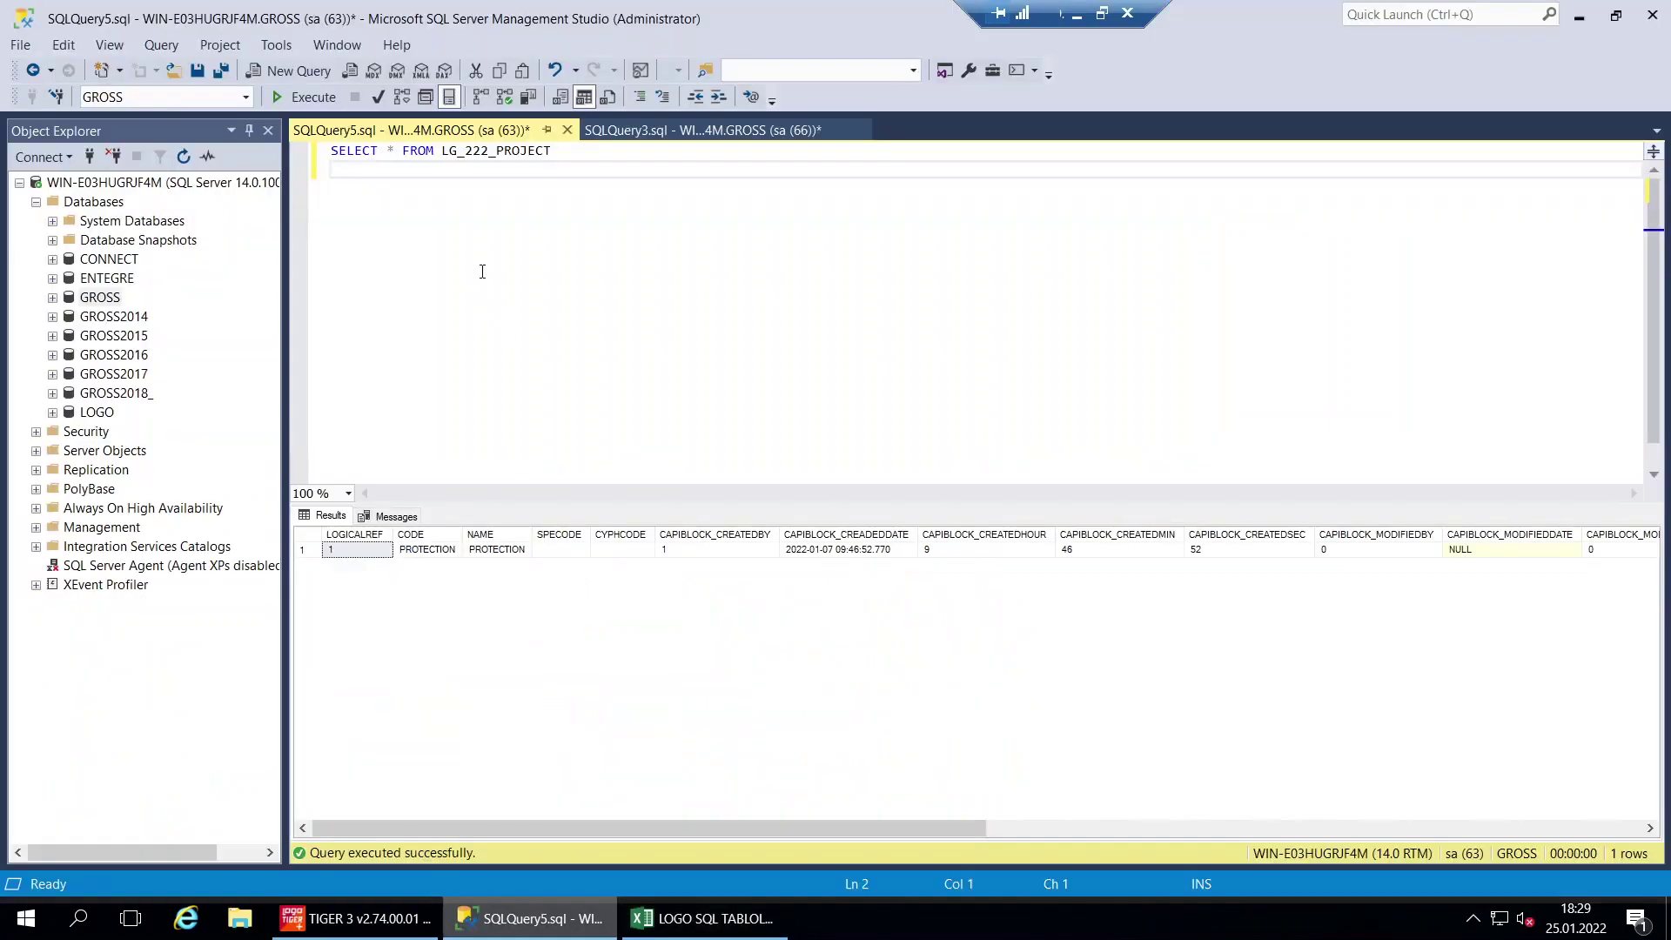
Replace the editor text with SELECT * FROM LG_SLSMAN and run it, returning 14 rows
{"action": "key", "text": "ctrl+a"}
{"action": "key", "text": "ctrl+v"}
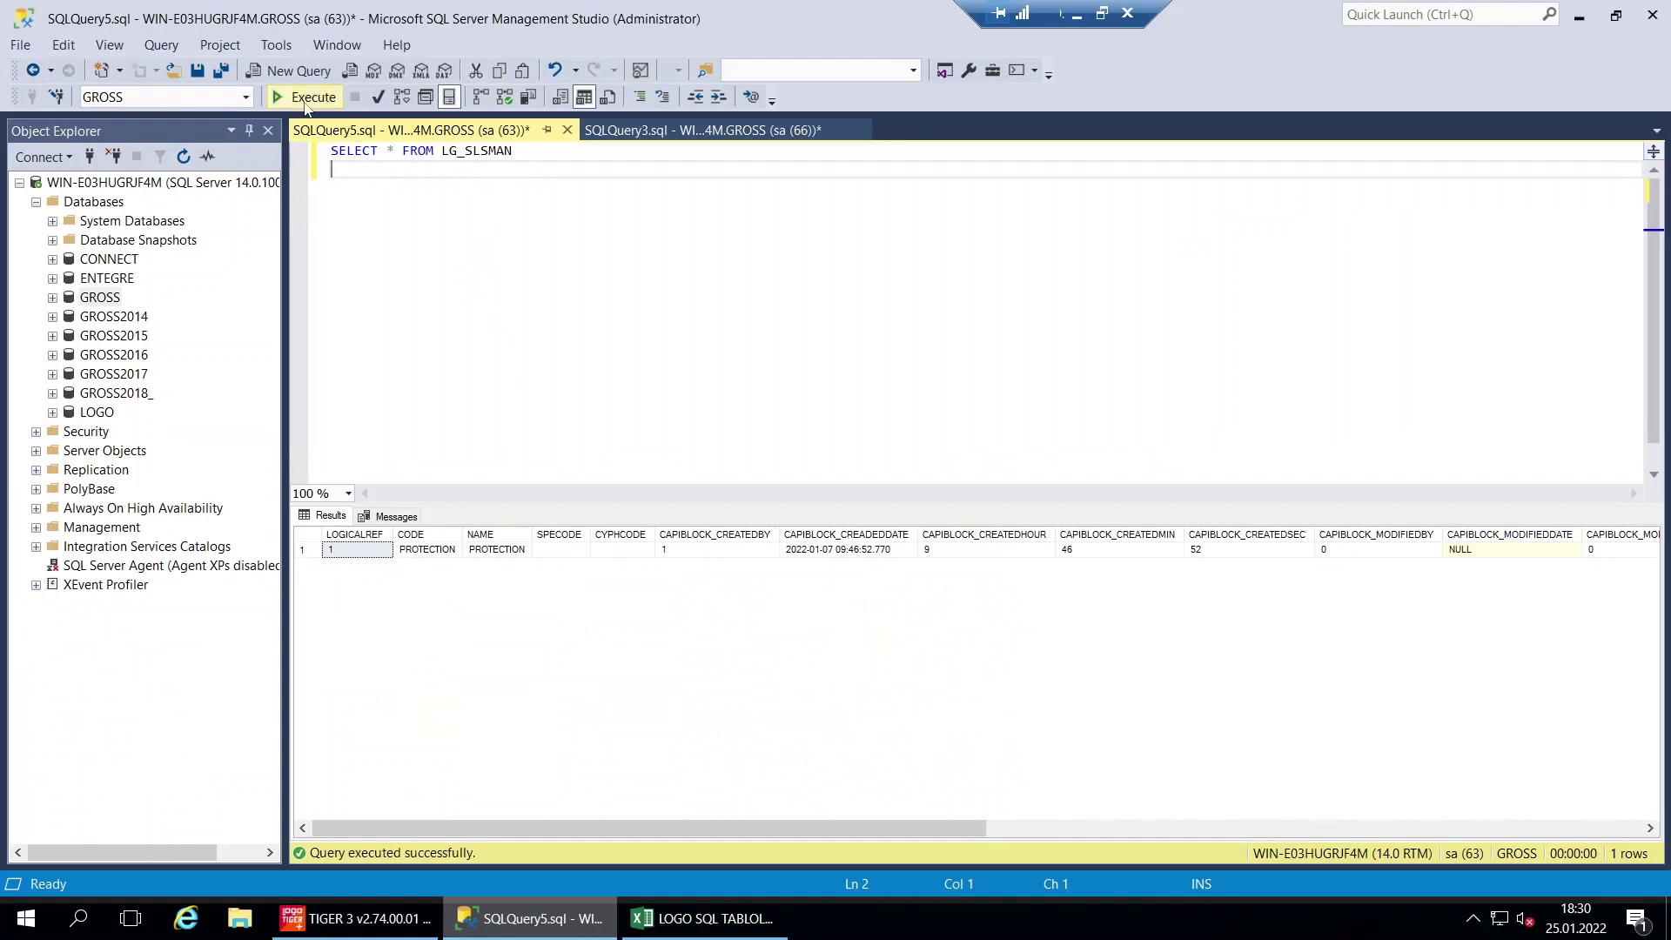
{"action": "left_click", "coordinate": [306, 98]}
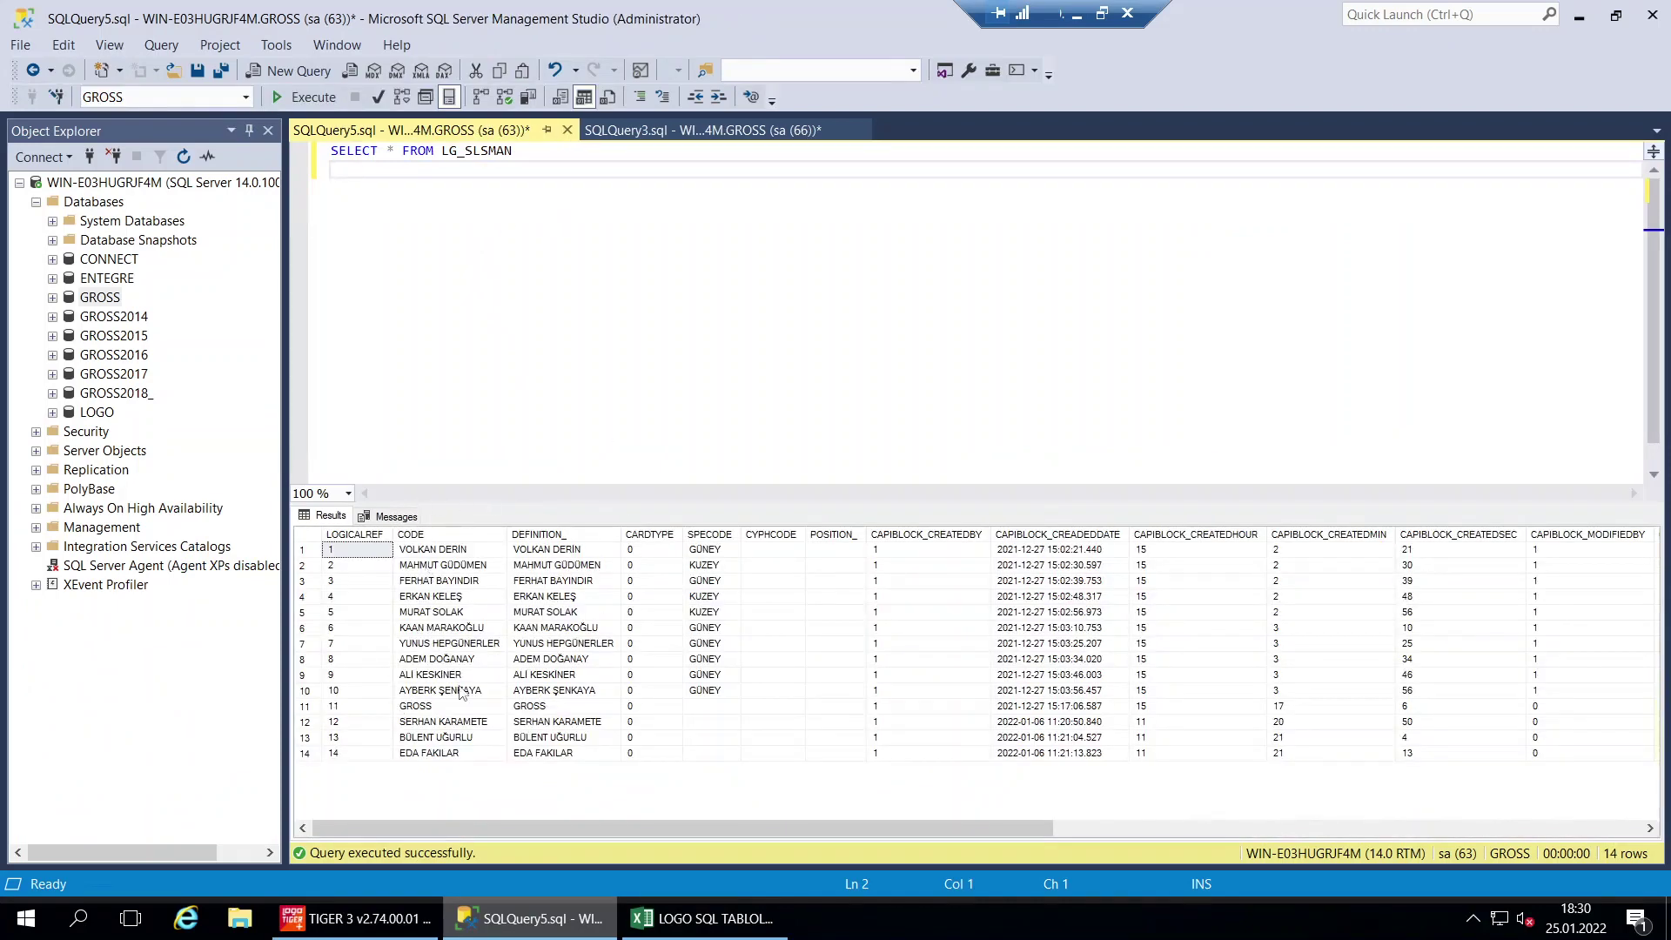
Apply the green done fill to SATIŞ ELEMANLARI row A16:E16, then select the SLSCLREL query in E17
{"action": "left_click", "coordinate": [749, 936]}
{"action": "left_click_drag", "start_coordinate": [787, 473], "coordinate": [146, 482]}
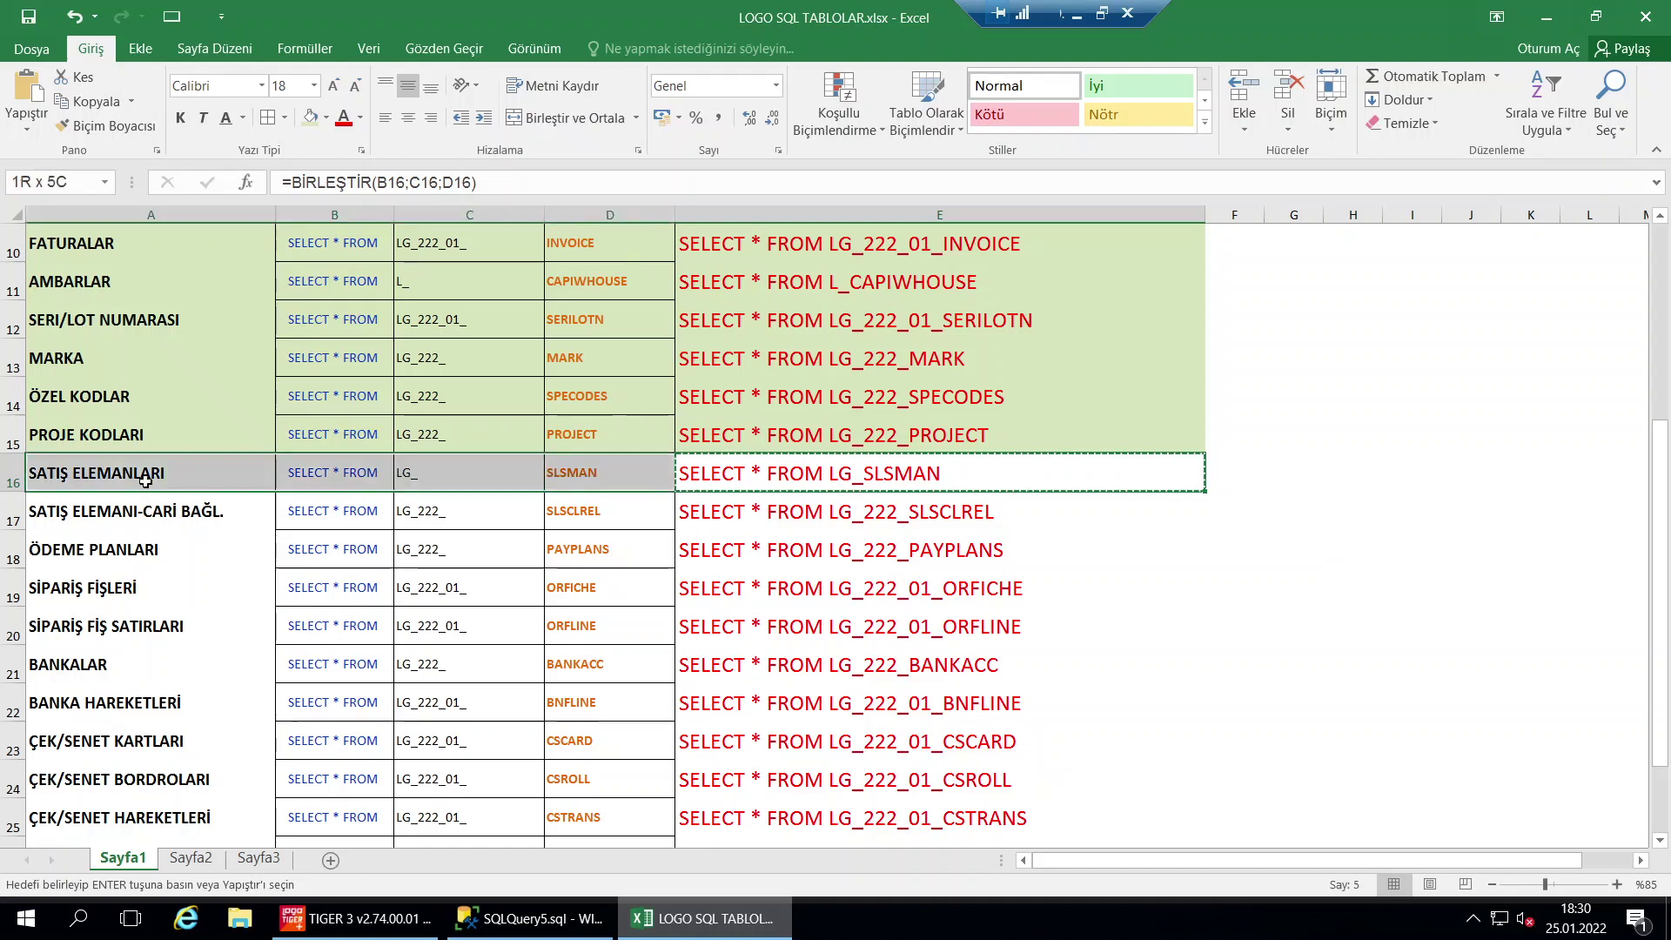
{"action": "left_click", "coordinate": [310, 118]}
{"action": "left_click", "coordinate": [711, 344]}
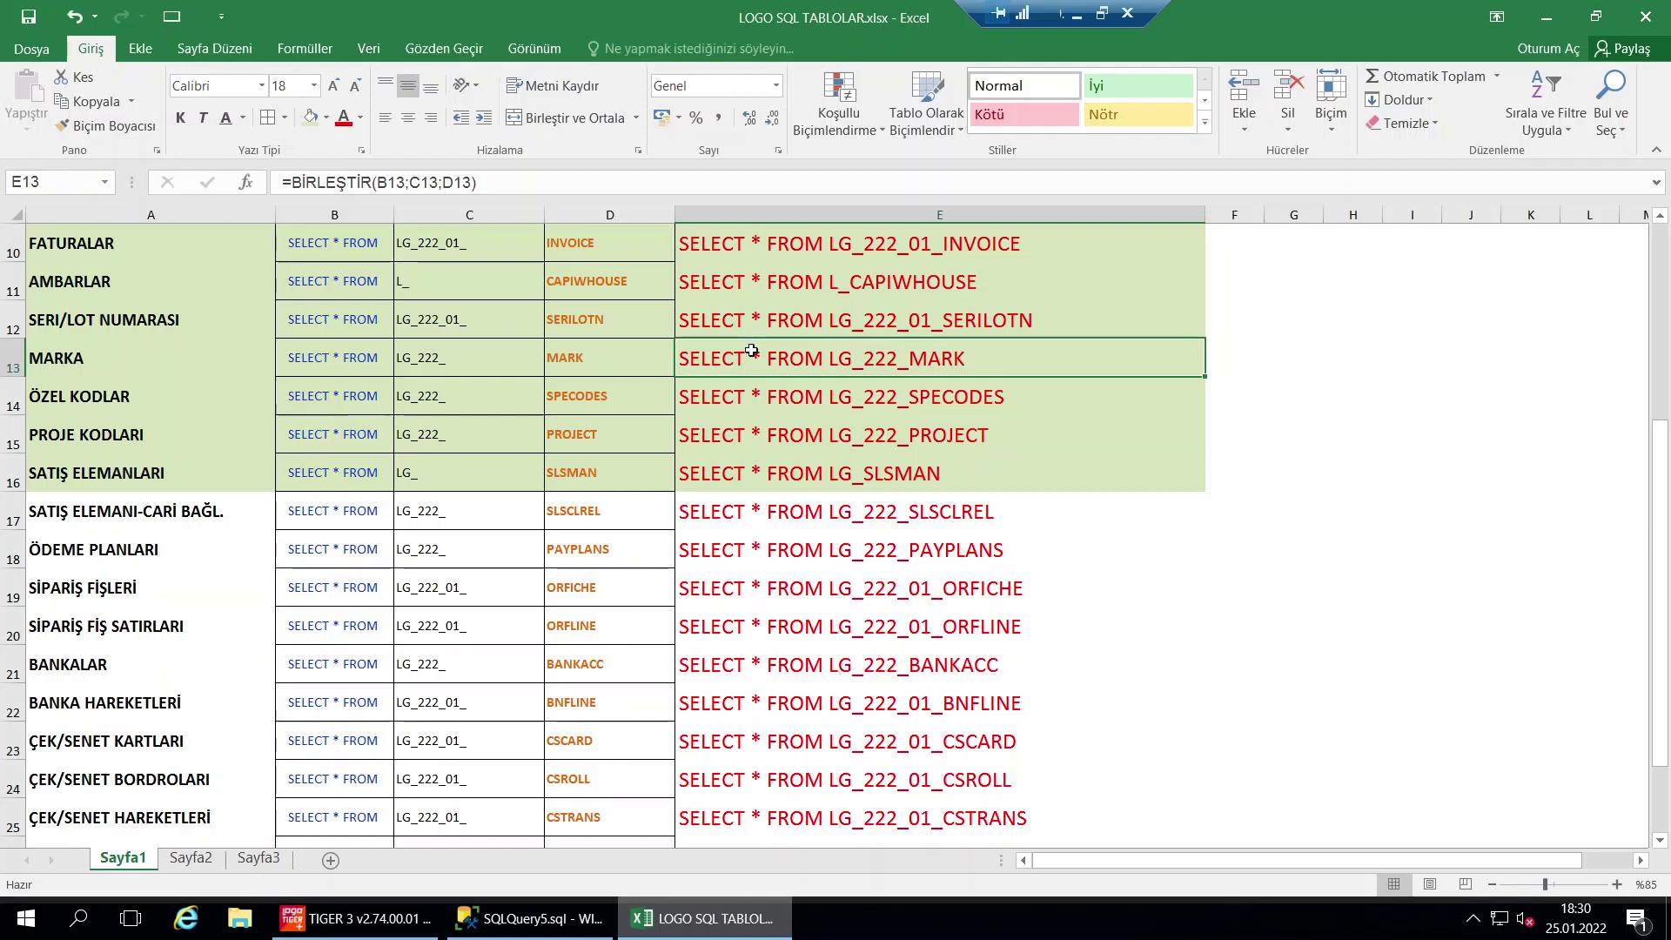
{"action": "left_click", "coordinate": [780, 518]}
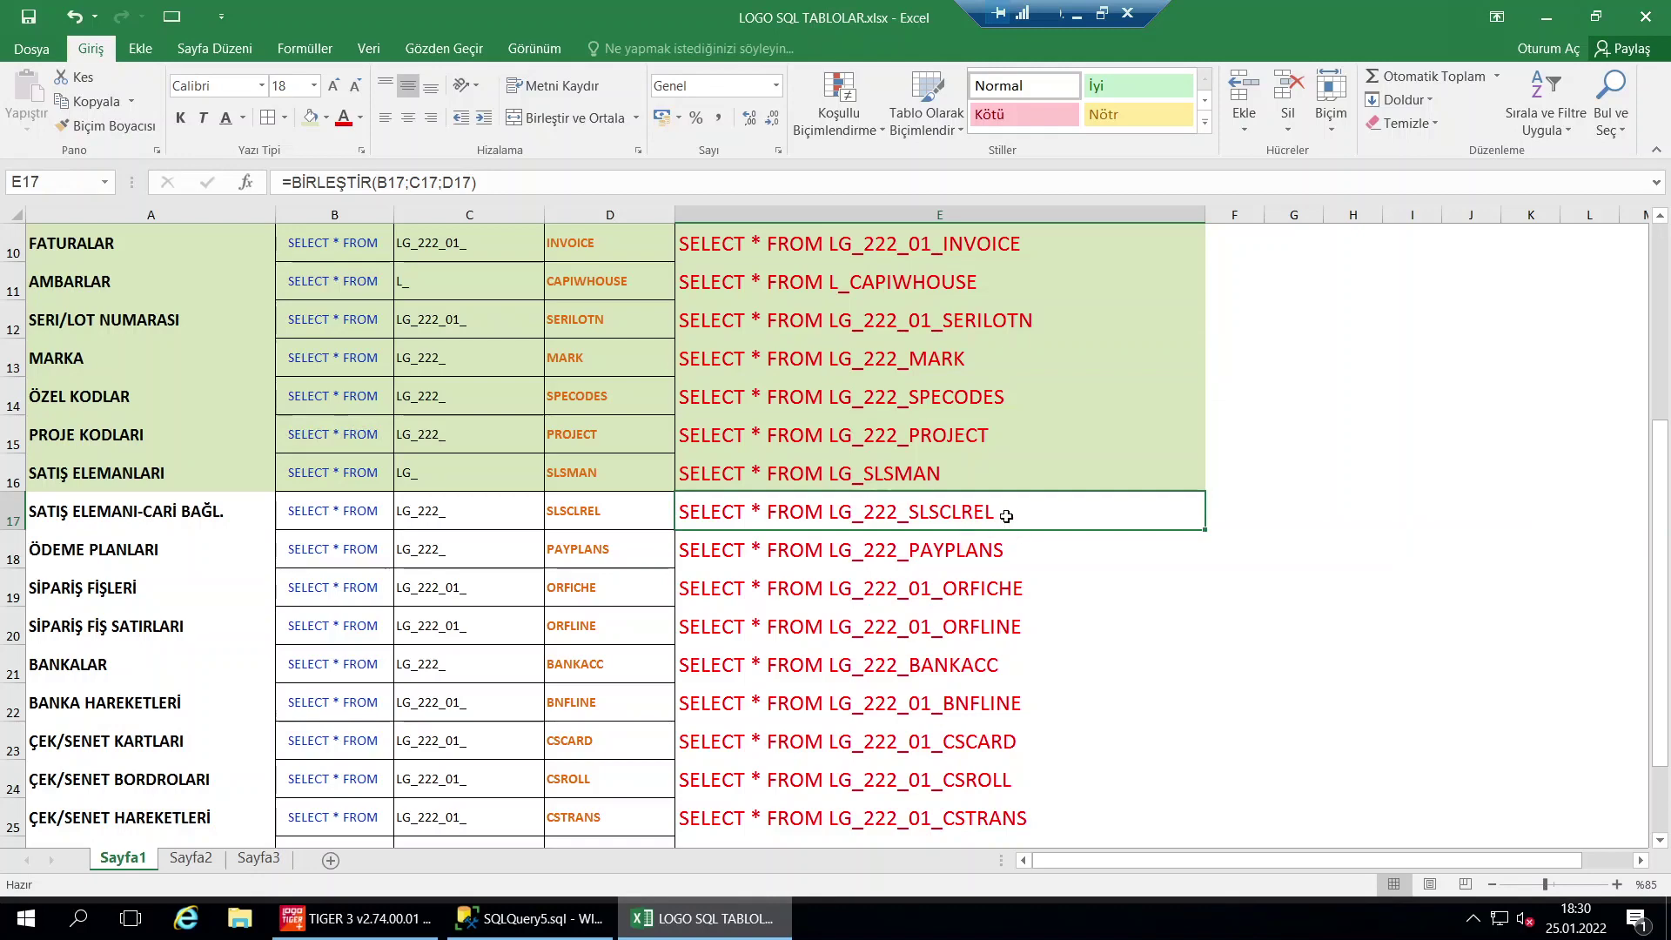
Put the LG_222_SLSCLREL query in the editor and run it, returning 2,340 rows
{"action": "left_click", "coordinate": [529, 918]}
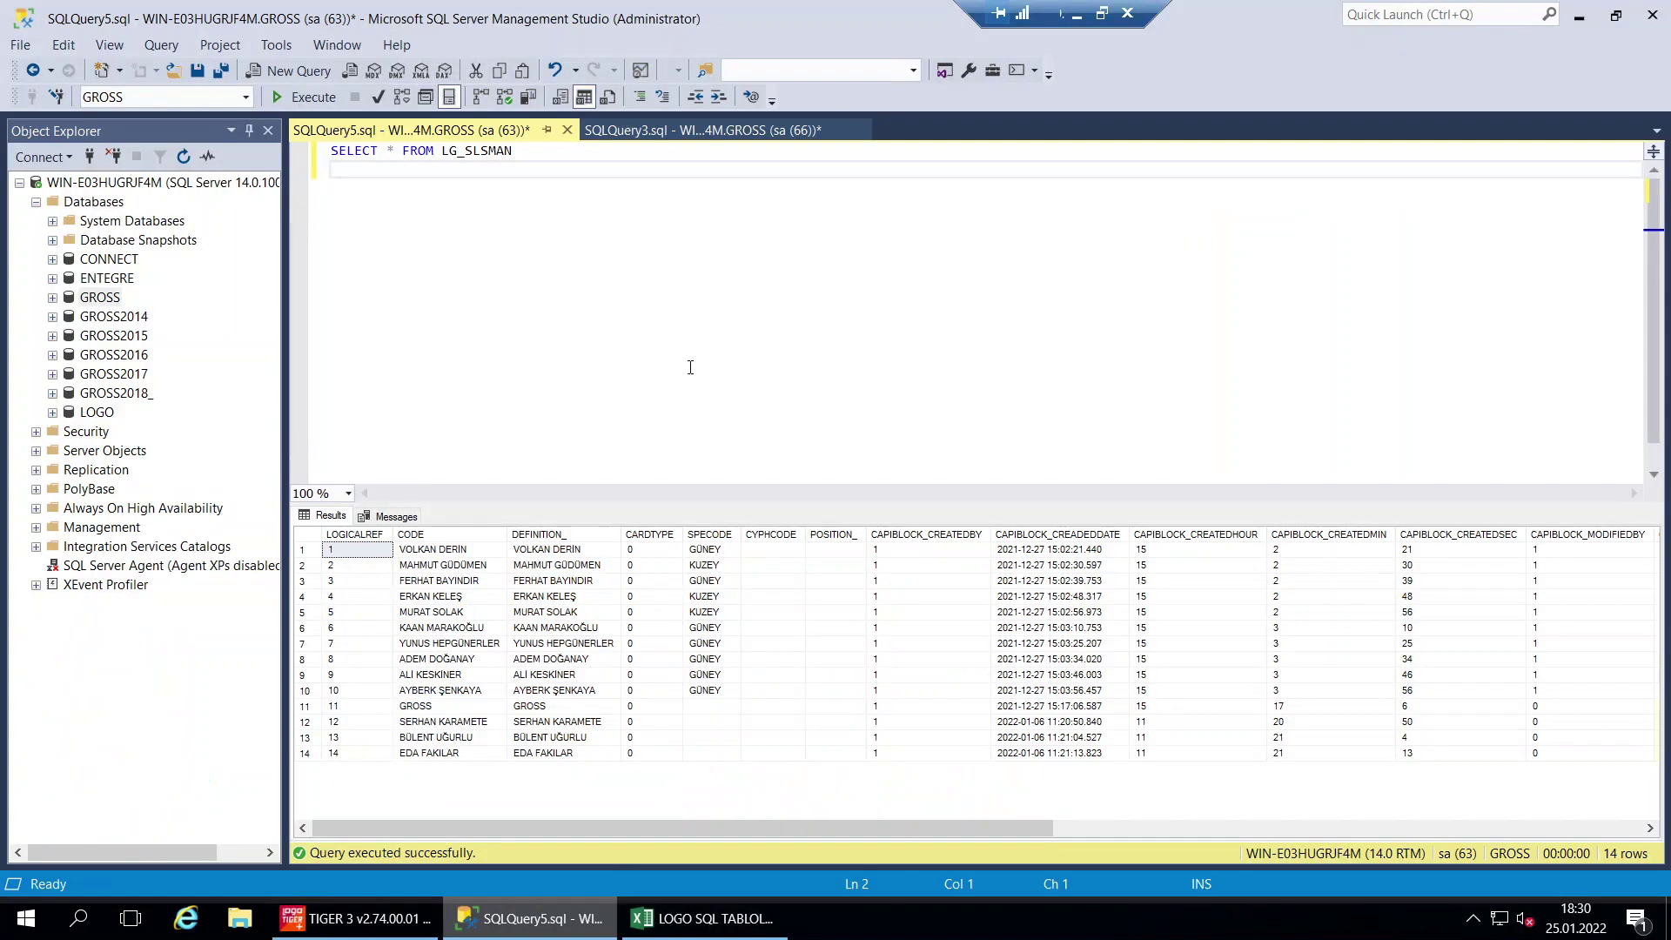
{"action": "key", "text": "ctrl+z"}
{"action": "key", "text": "F5"}
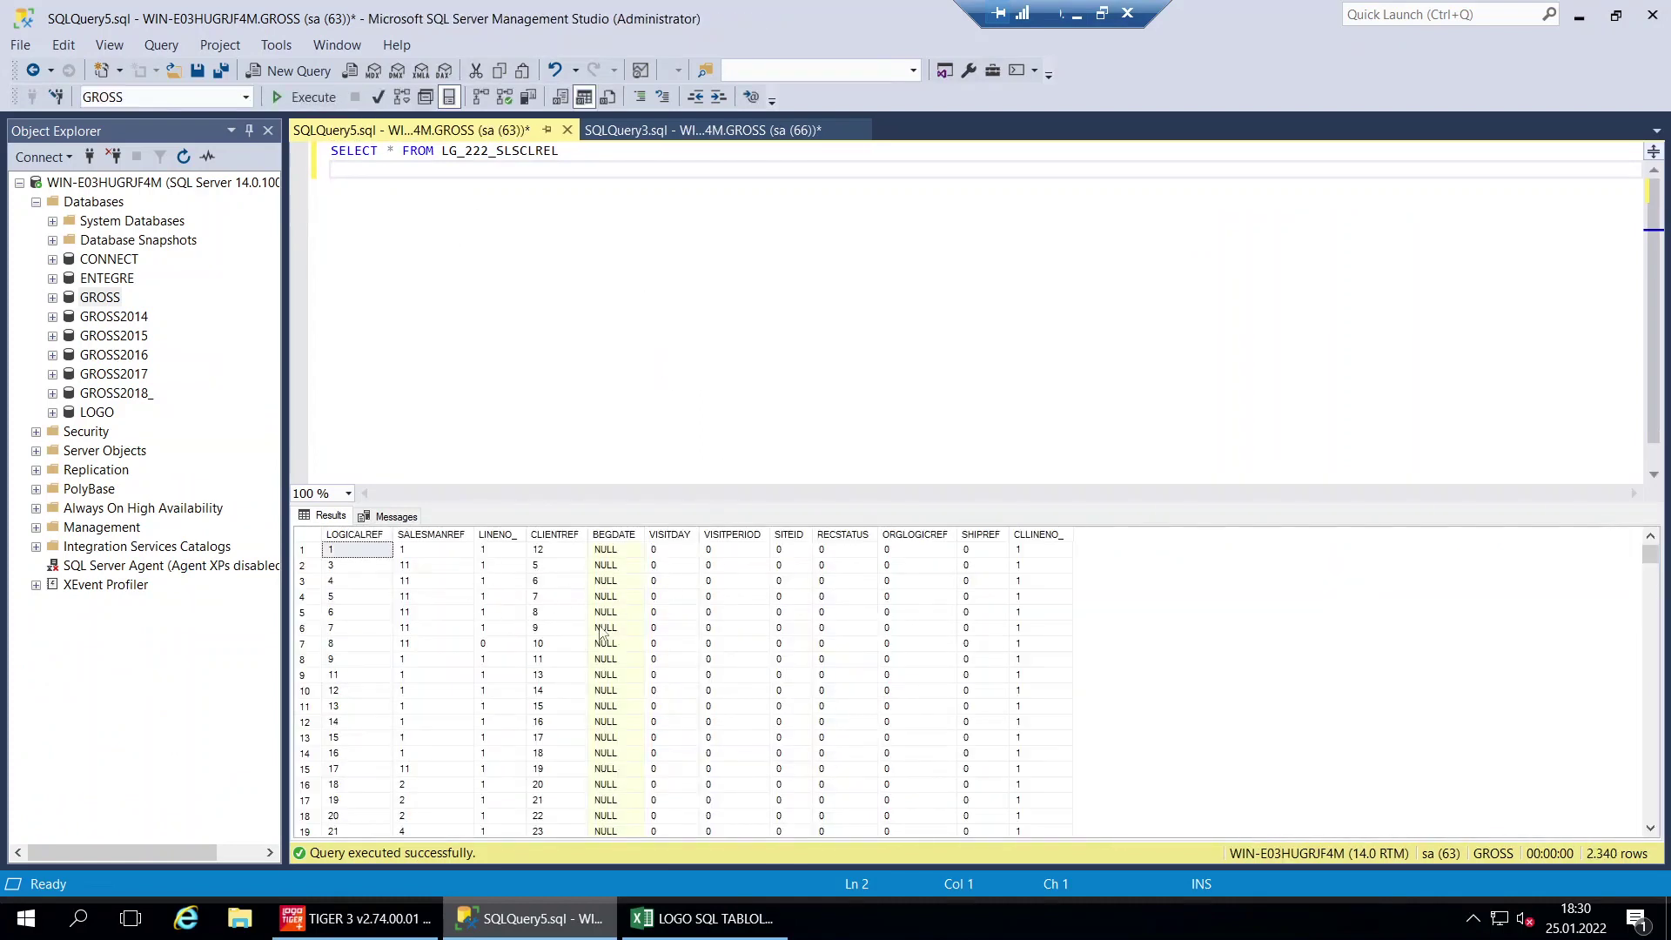
Compare the SALESMANREF and CLIENTREF columns, noting a salesman reference value of 11
{"action": "left_click", "coordinate": [557, 534]}
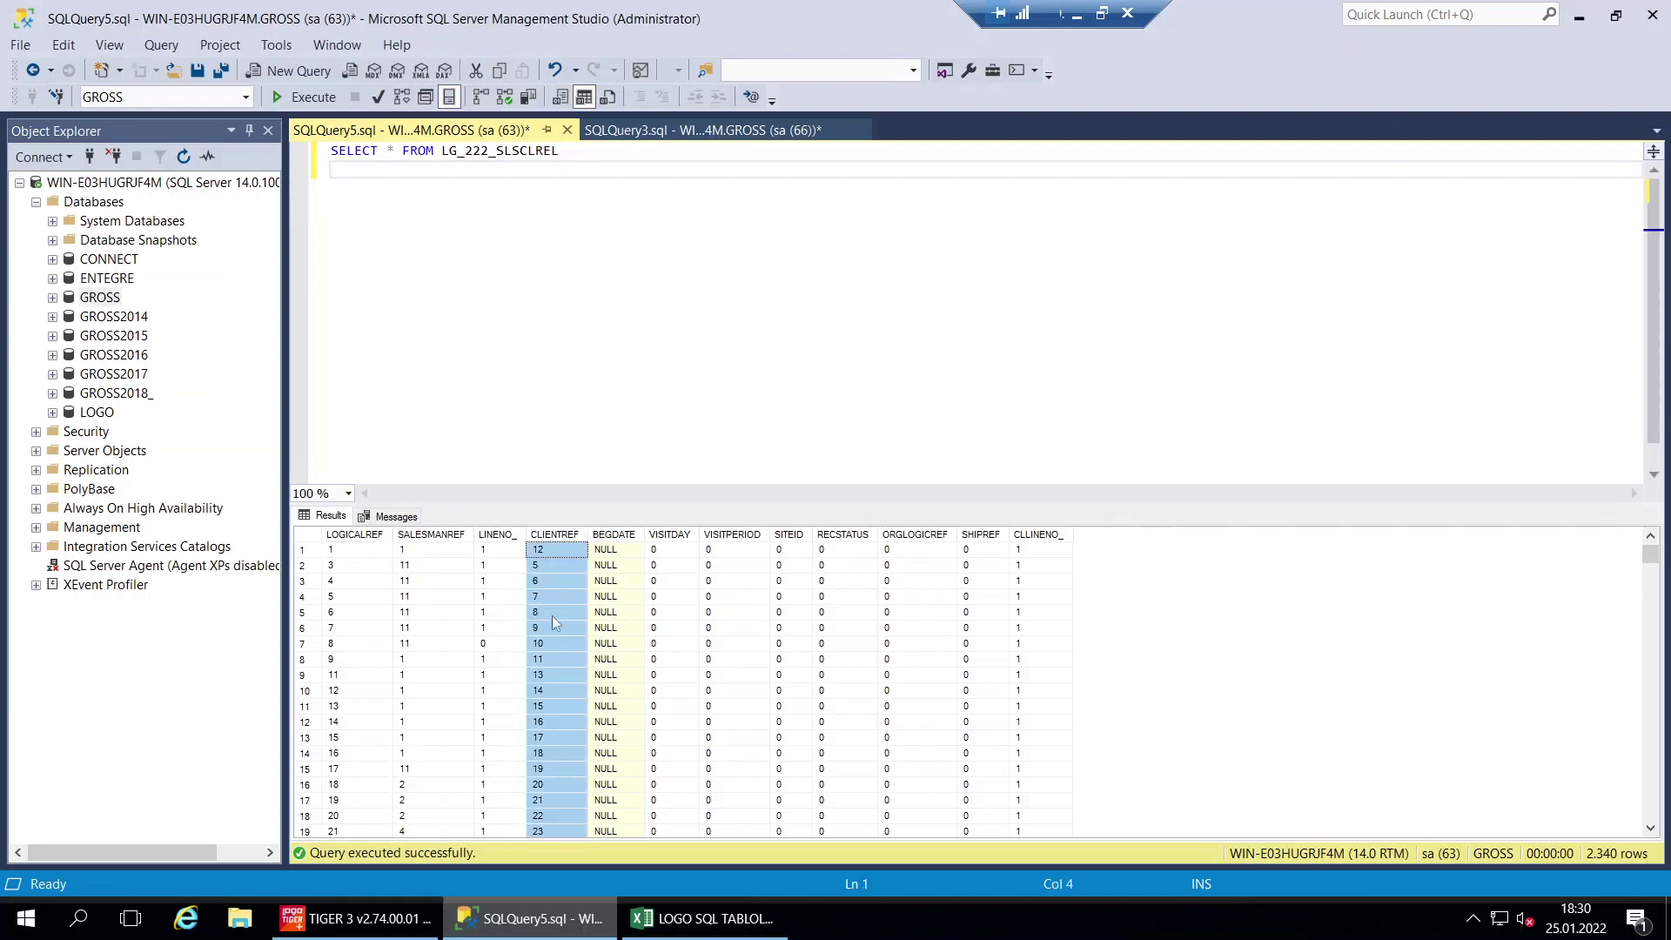
{"action": "left_click", "coordinate": [451, 534]}
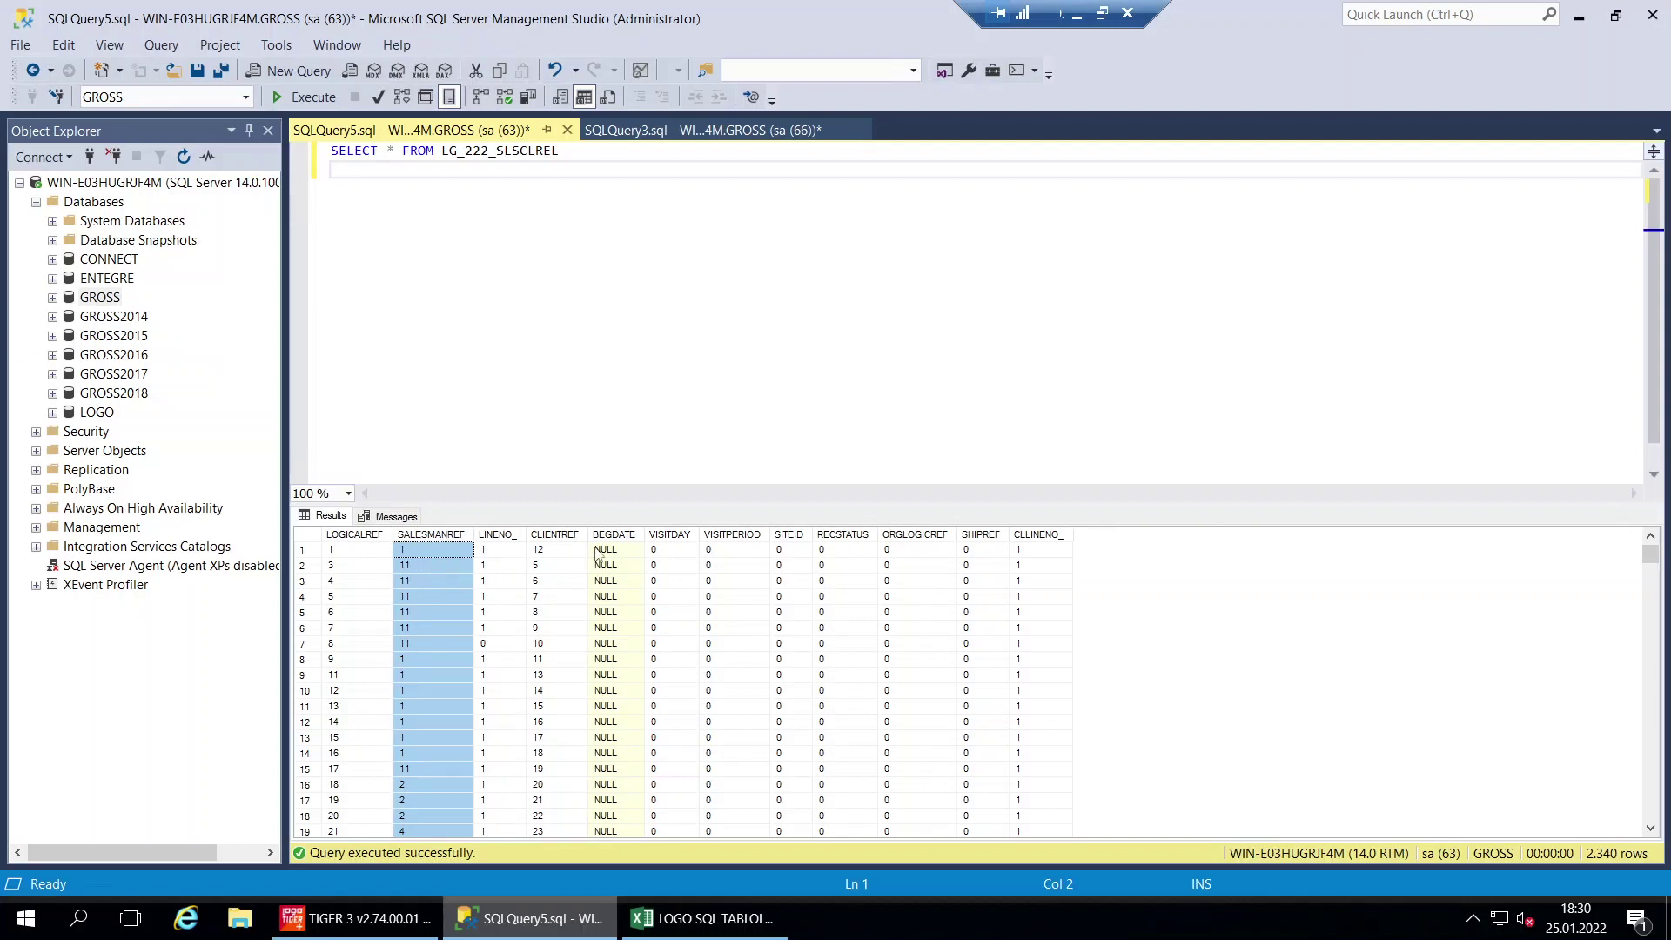
{"action": "left_click", "coordinate": [561, 535]}
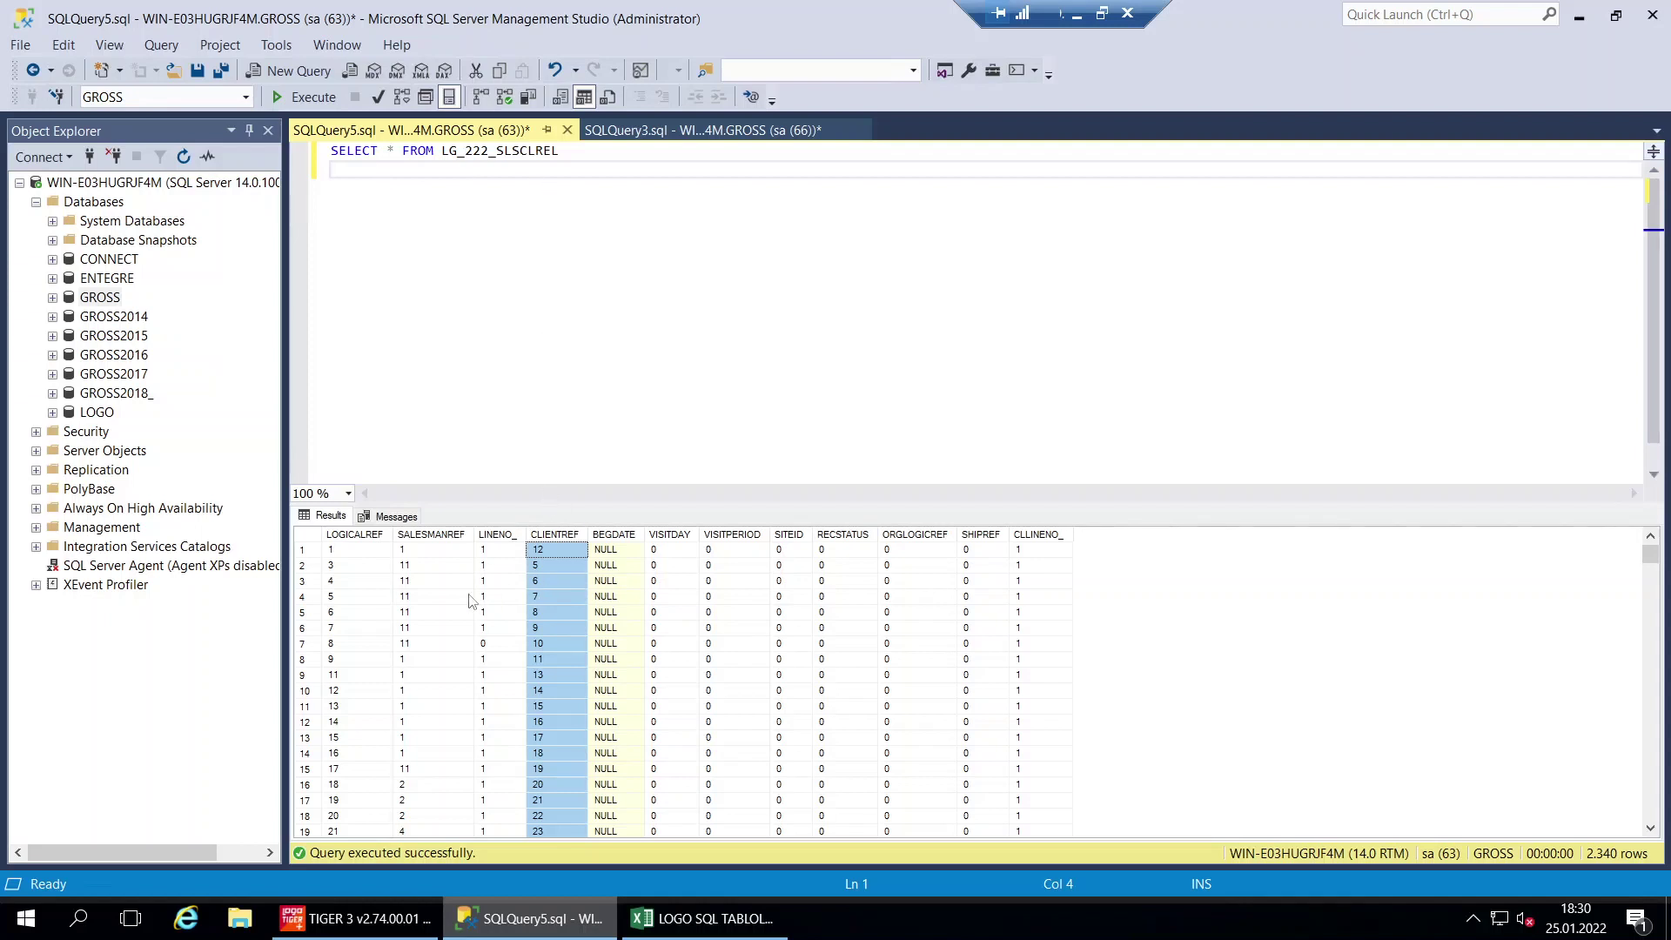
{"action": "left_click", "coordinate": [416, 582]}
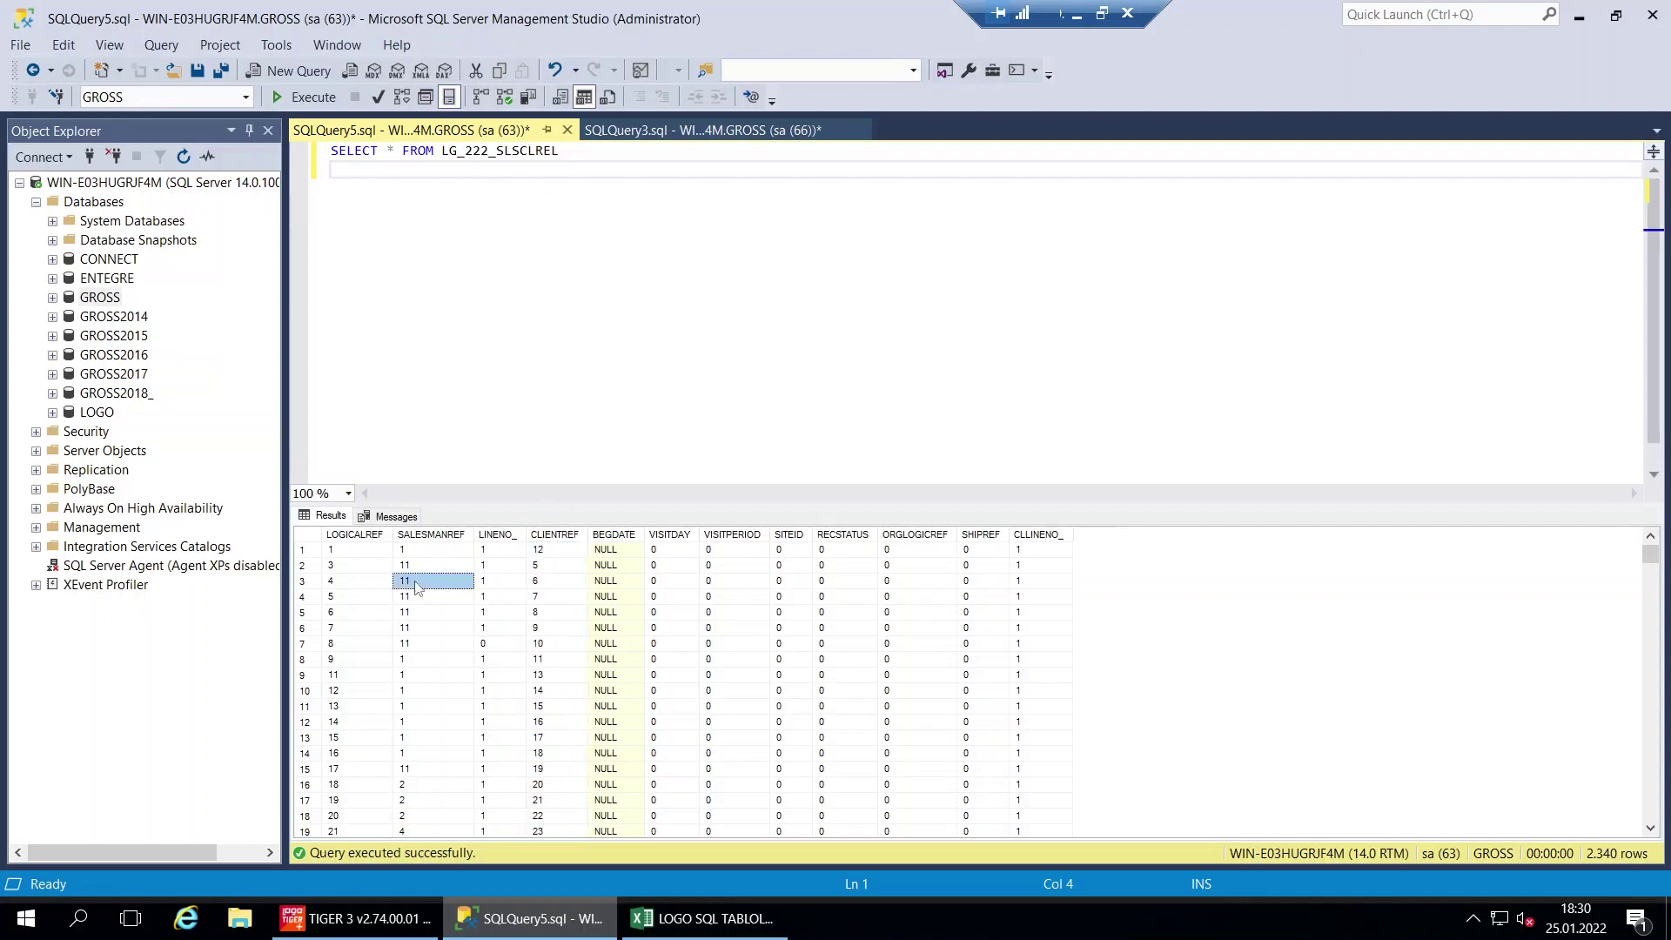
{"action": "left_click", "coordinate": [430, 535]}
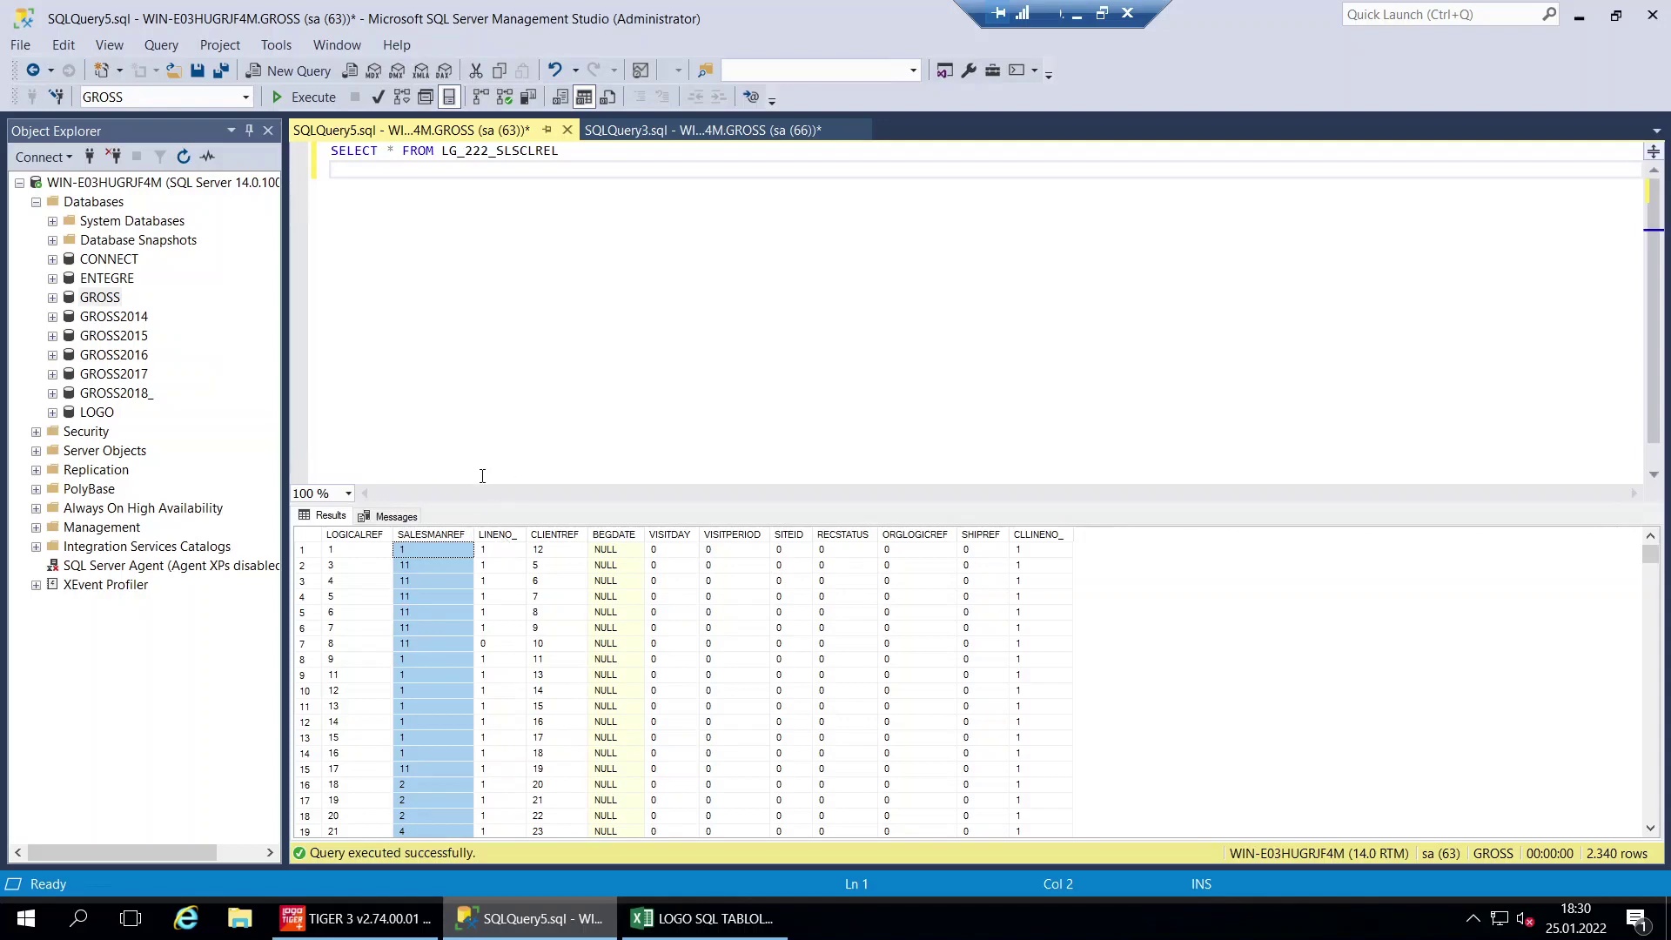
{"action": "left_click", "coordinate": [506, 331]}
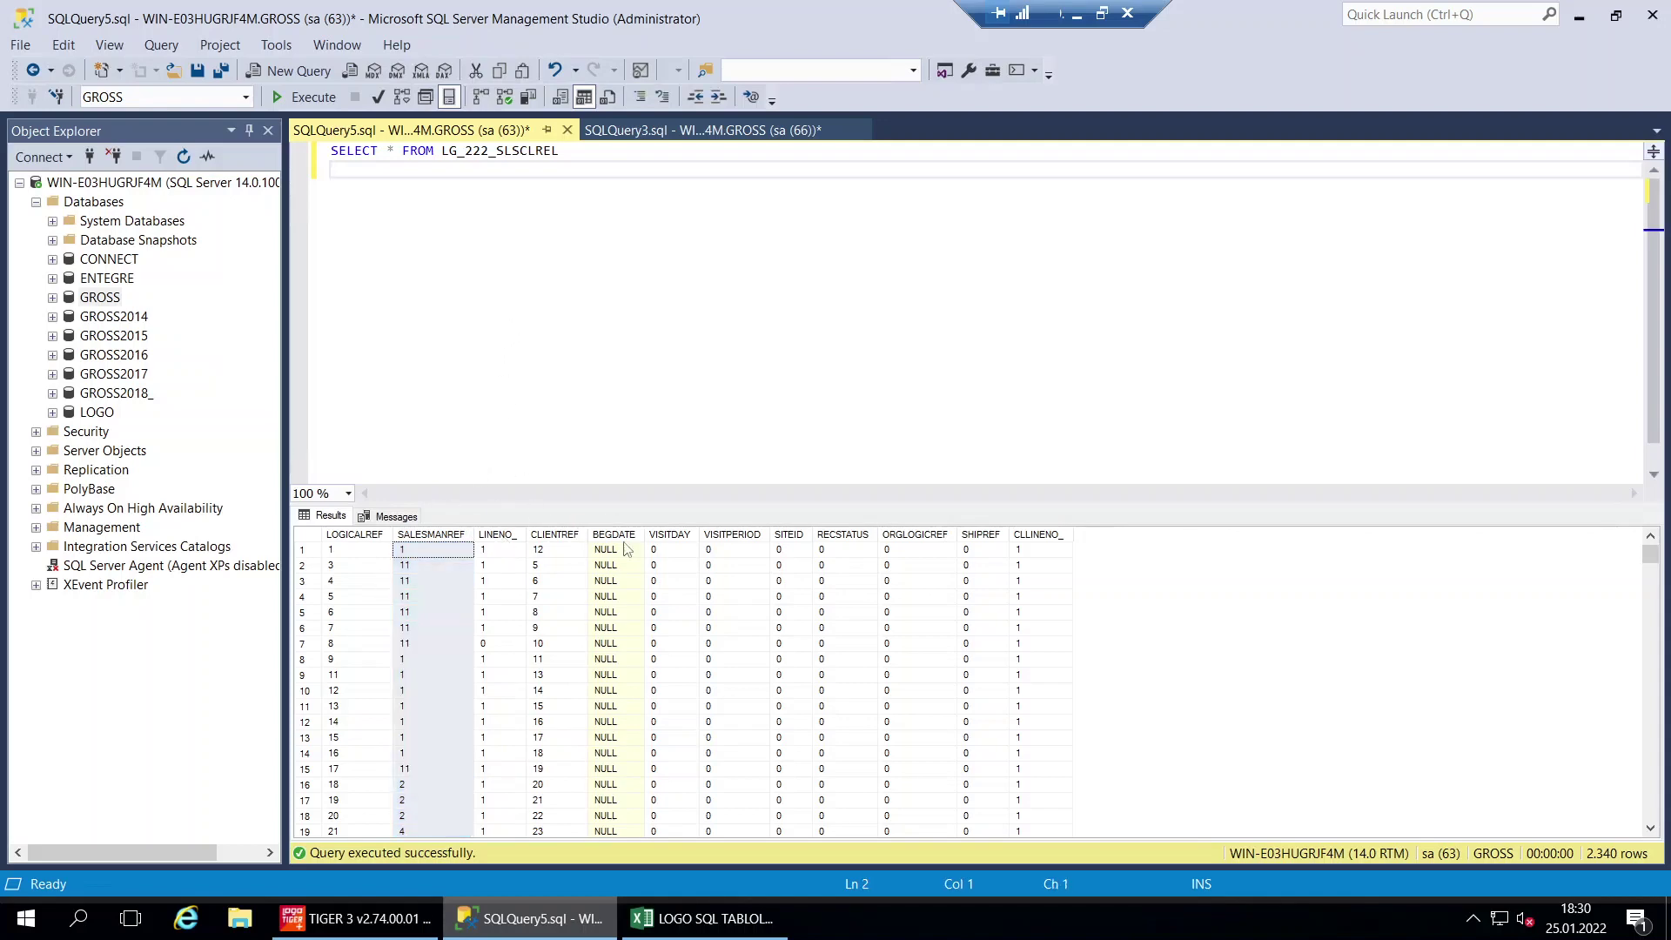
Mark the finished SLSCLREL row 17 green in the workbook
{"action": "left_click", "coordinate": [689, 916]}
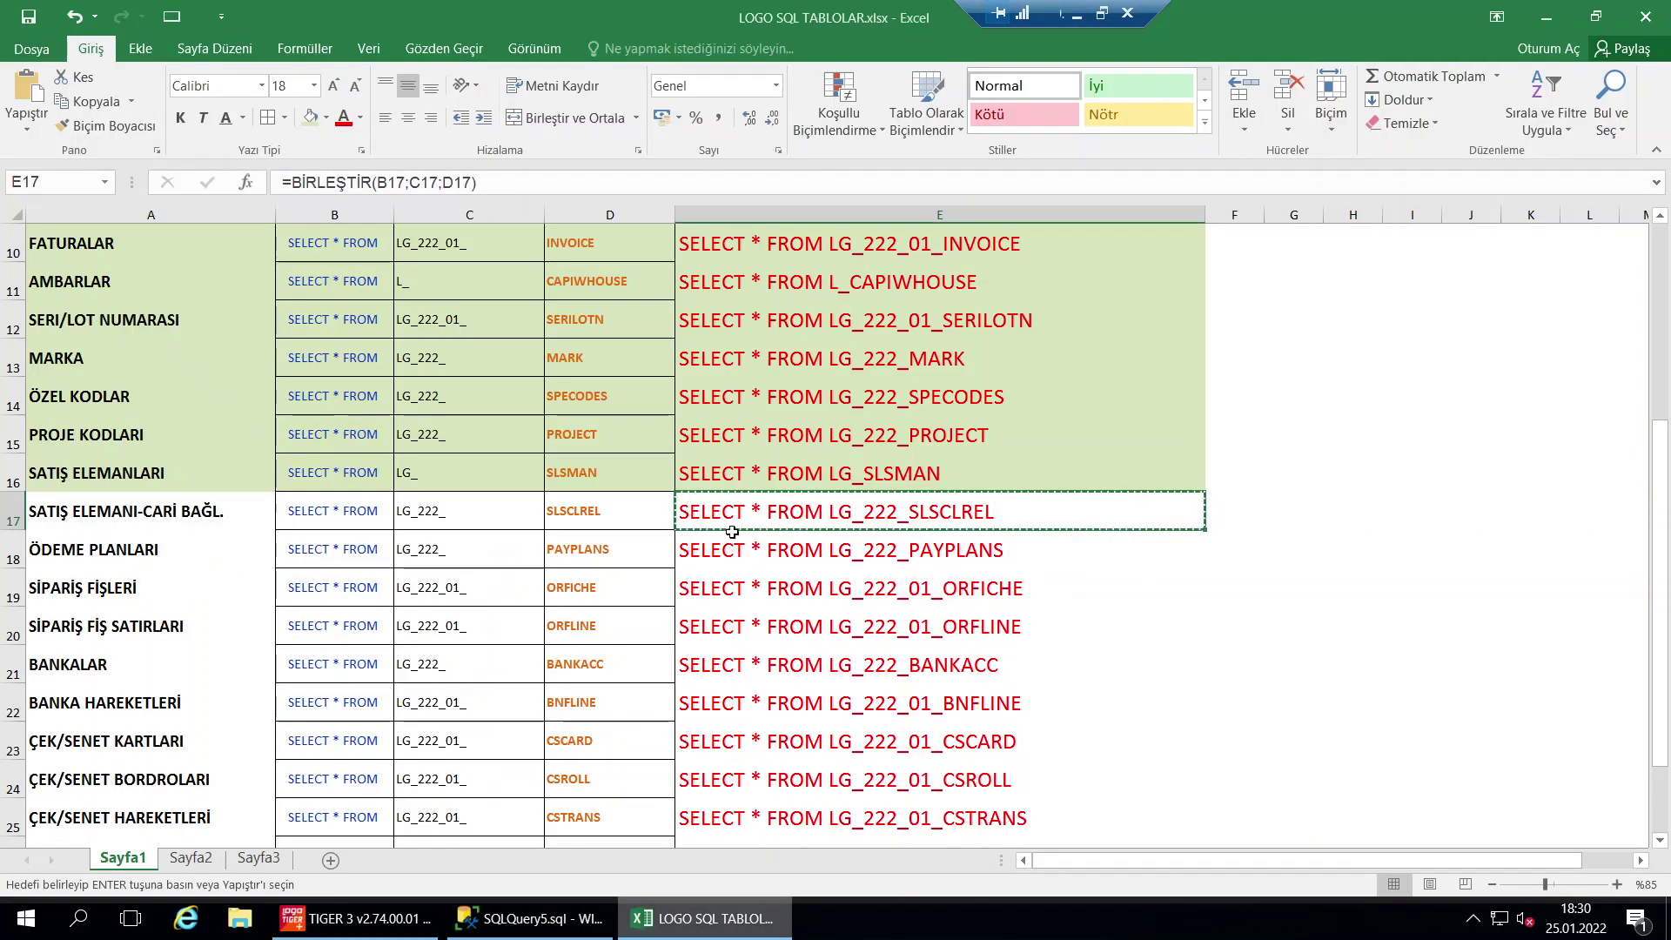
{"action": "left_click_drag", "start_coordinate": [736, 512], "coordinate": [105, 514]}
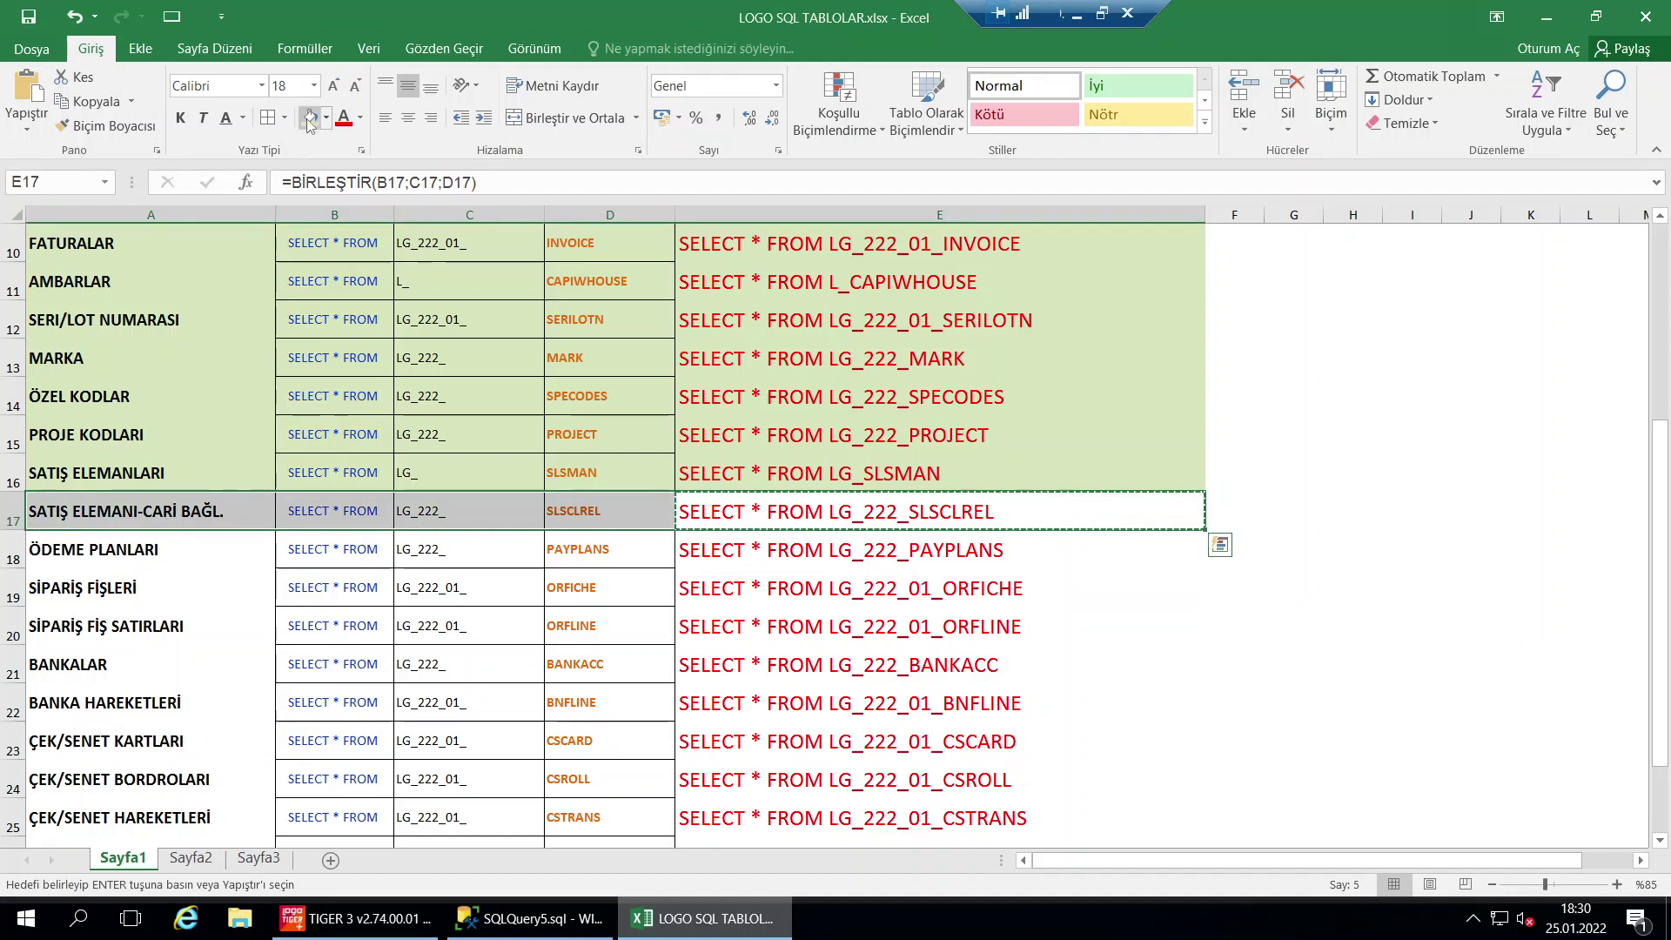
{"action": "key", "text": "Escape"}
{"action": "left_click", "coordinate": [773, 374]}
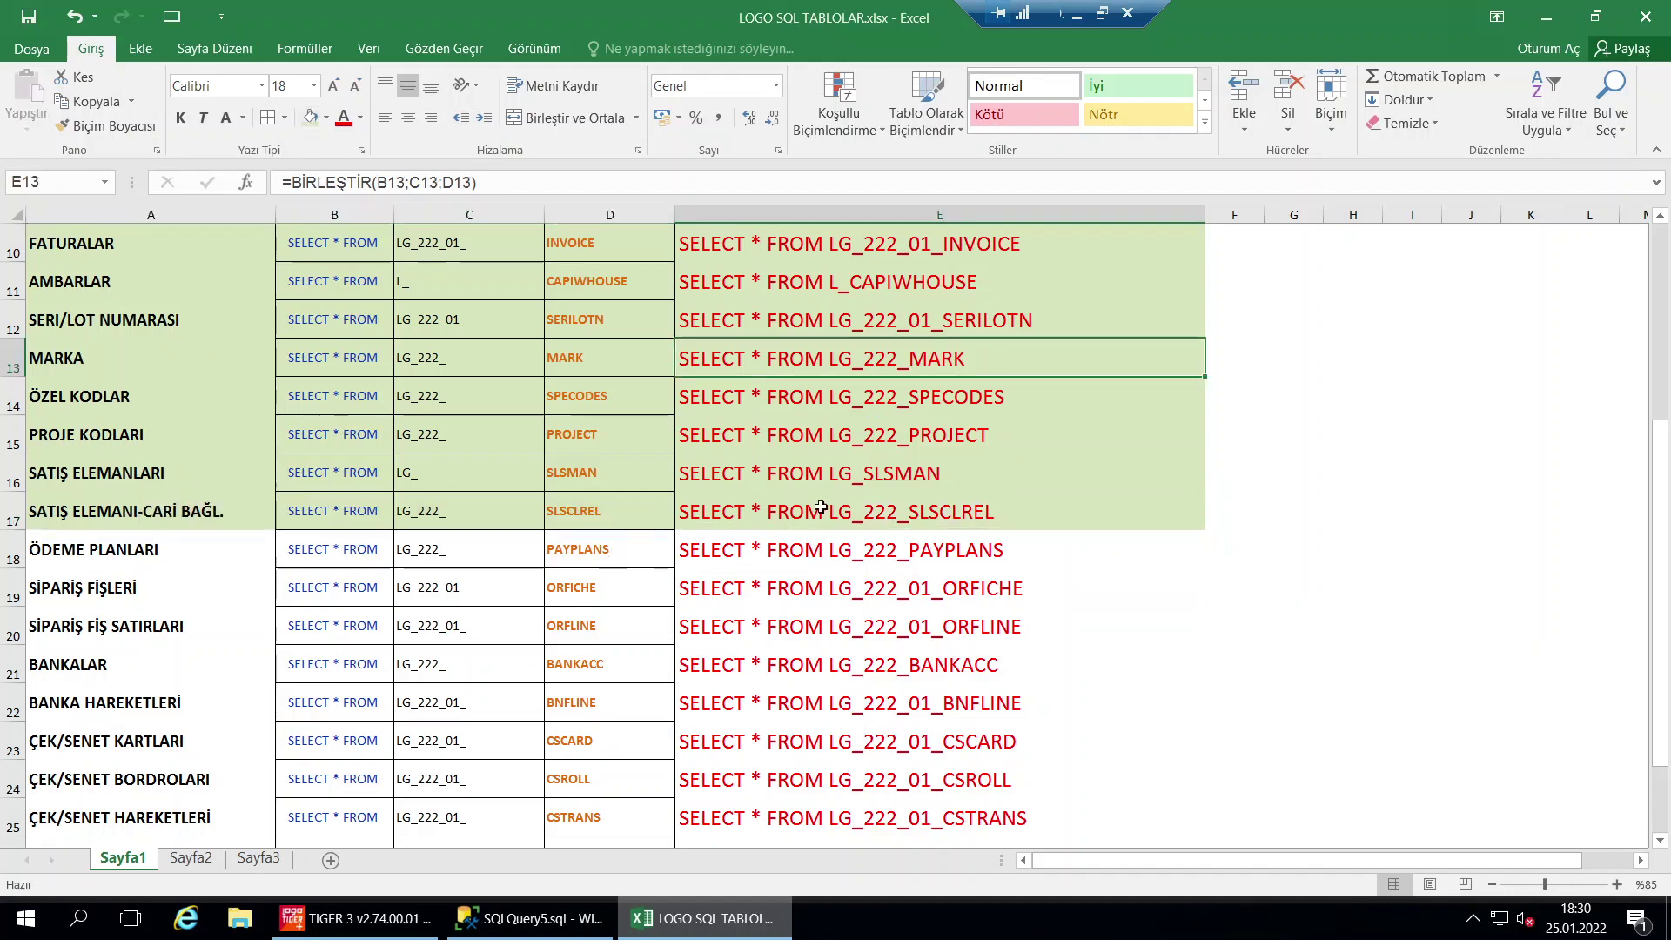
{"action": "left_click", "coordinate": [880, 509]}
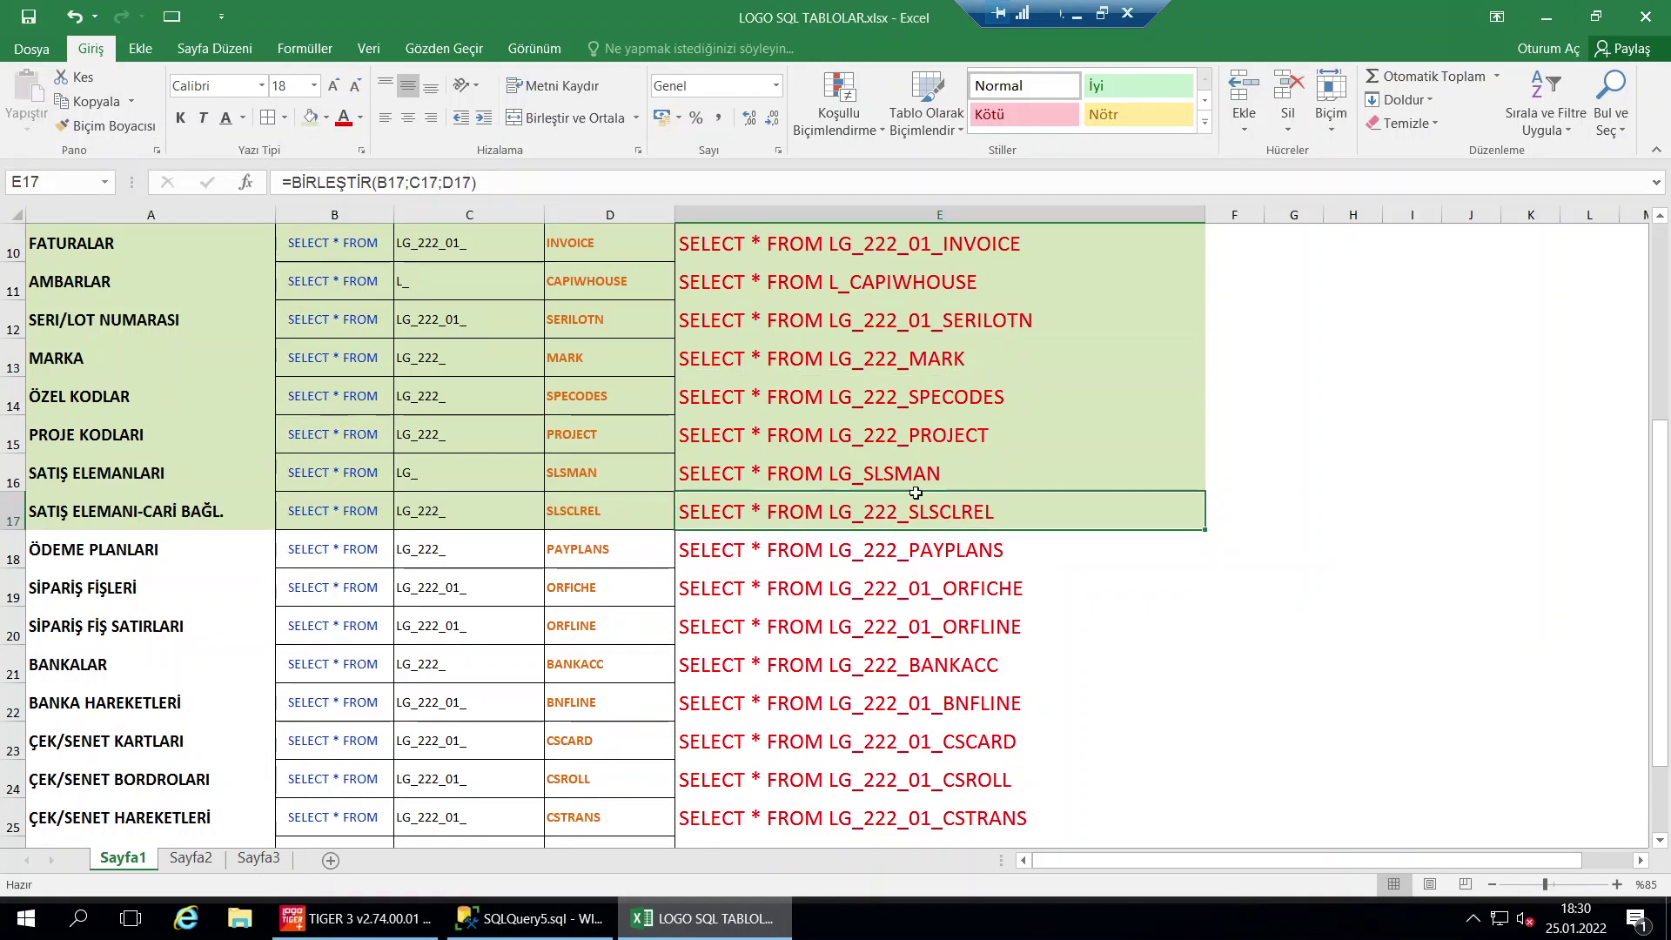
Run the LG_222_PAYPLANS query from E18 in SSMS, returning 10 payment-plan rows
{"action": "left_click", "coordinate": [881, 554]}
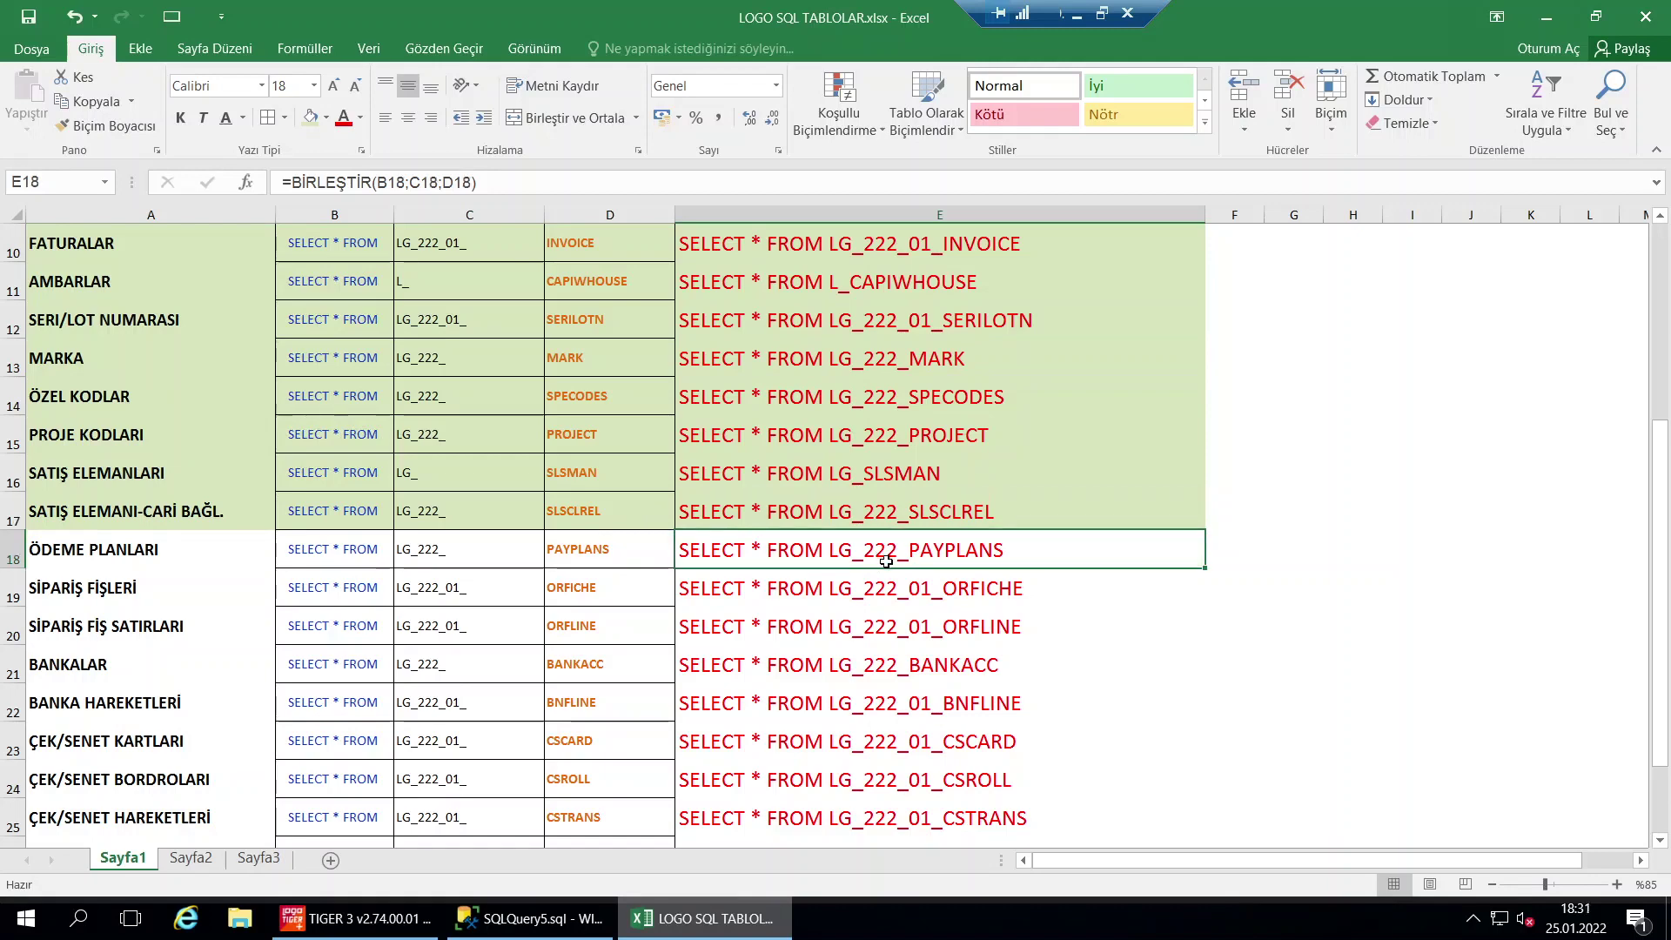
{"action": "key", "text": "ctrl+c"}
{"action": "left_click", "coordinate": [535, 919]}
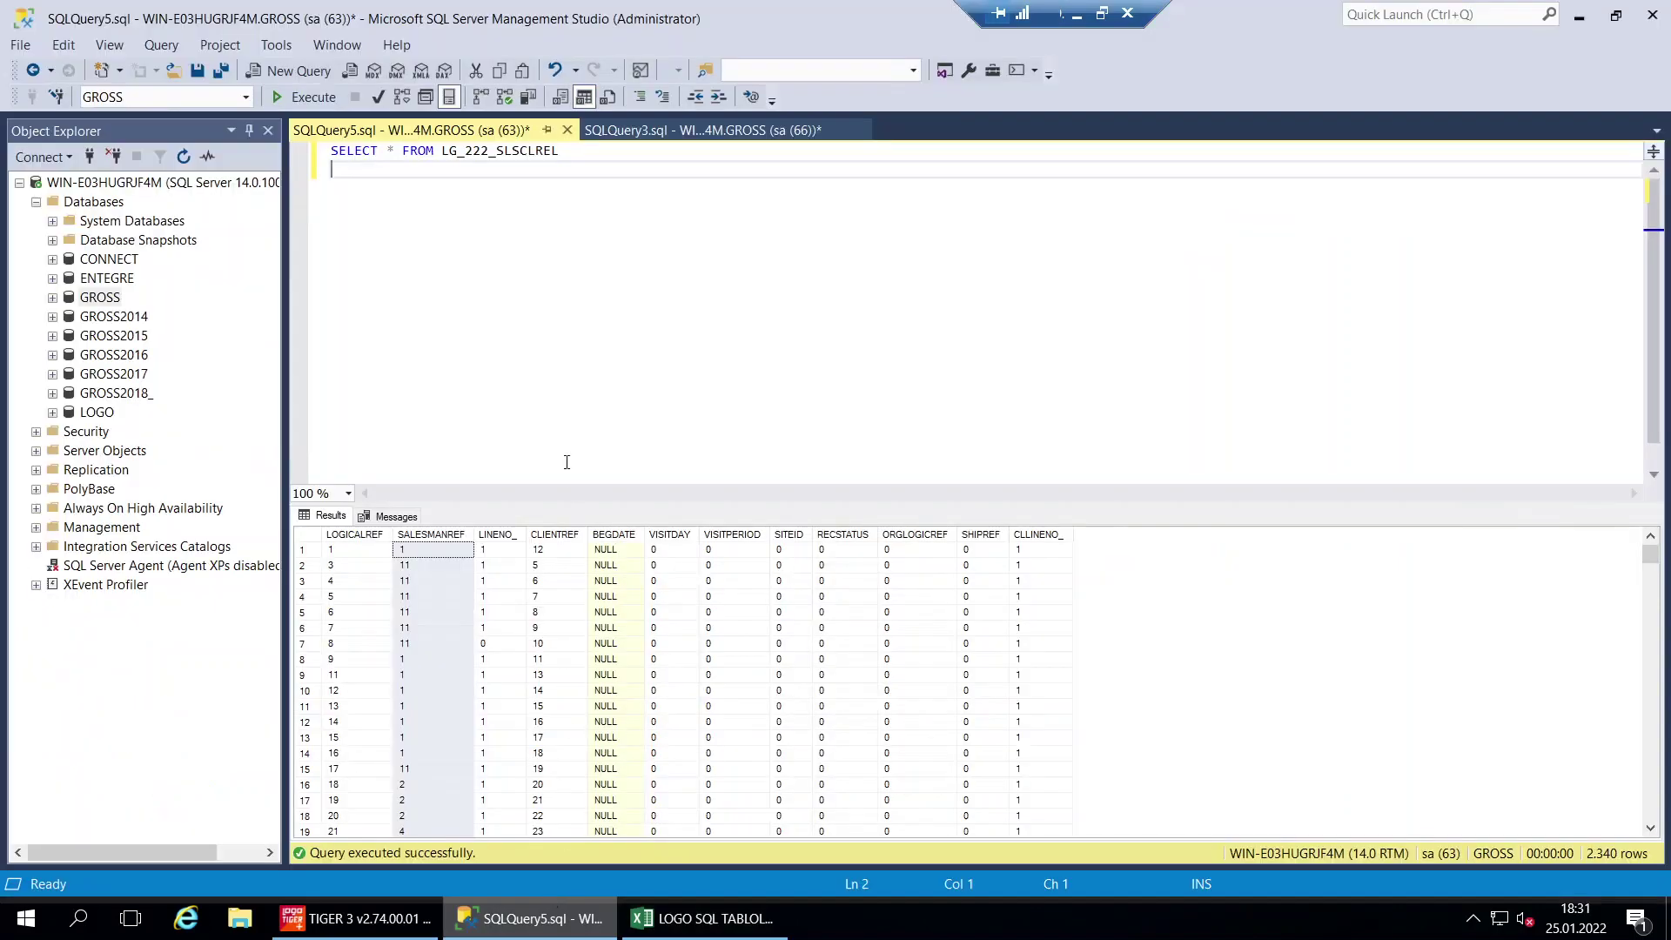
{"action": "key", "text": "ctrl+a"}
{"action": "key", "text": "ctrl+v"}
{"action": "left_click", "coordinate": [322, 101]}
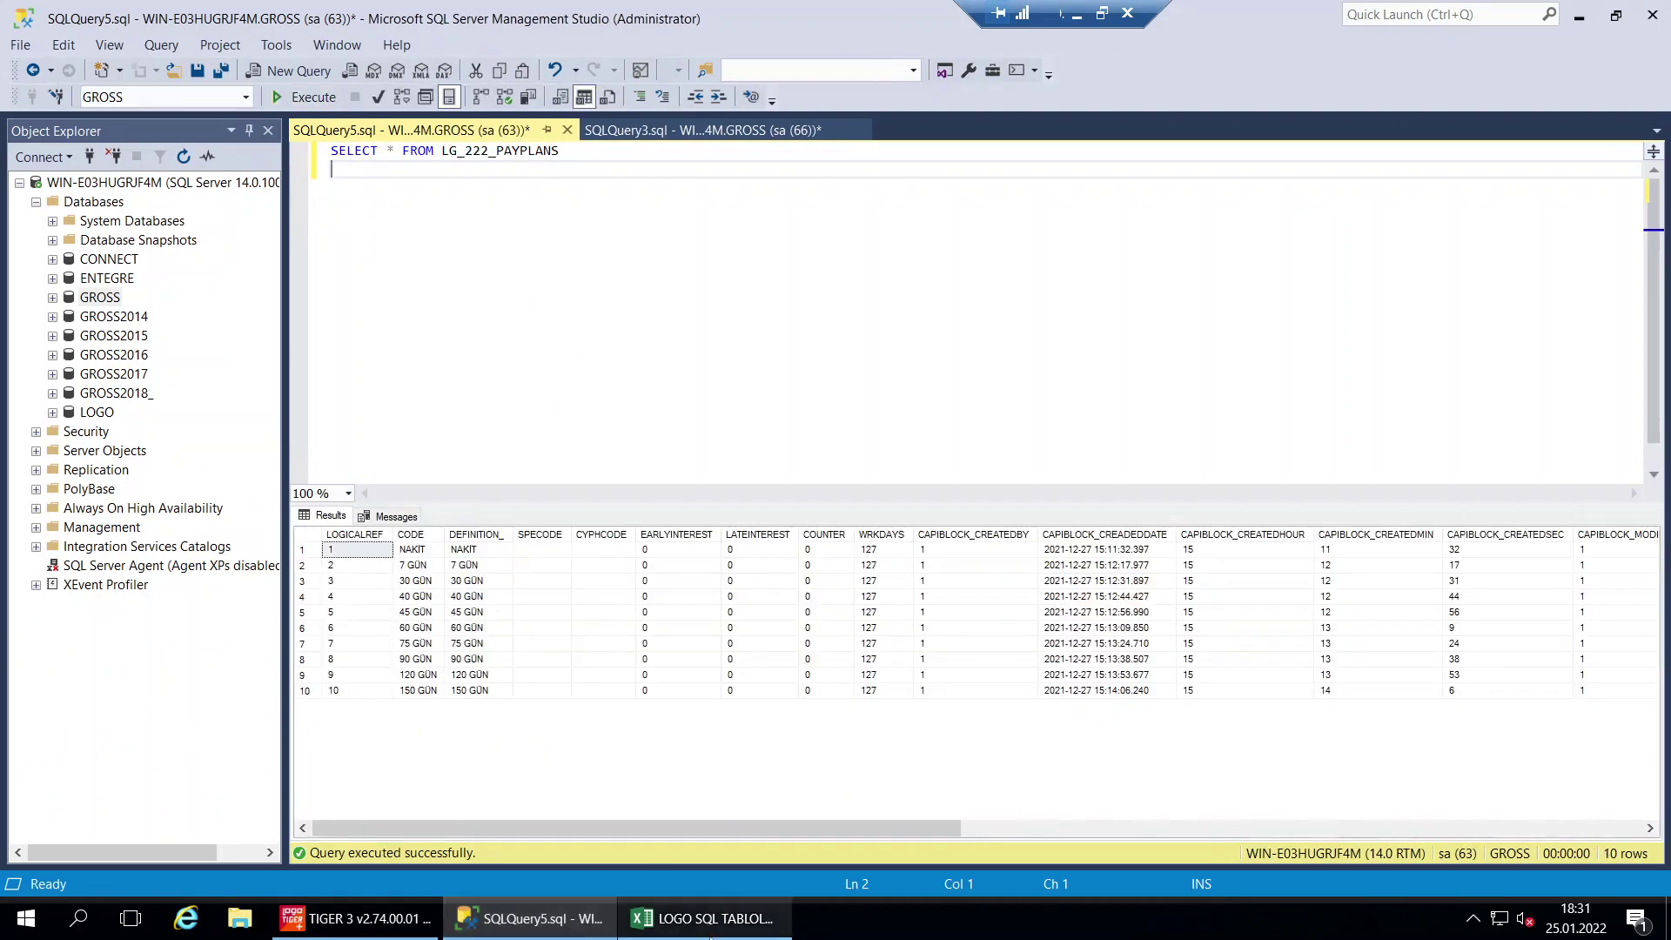
Select the ÖDEME PLANLARI row, then copy the ORFICHE and ORFLINE queries in E19:E20
{"action": "left_click", "coordinate": [701, 918]}
{"action": "left_click_drag", "start_coordinate": [871, 550], "coordinate": [45, 555]}
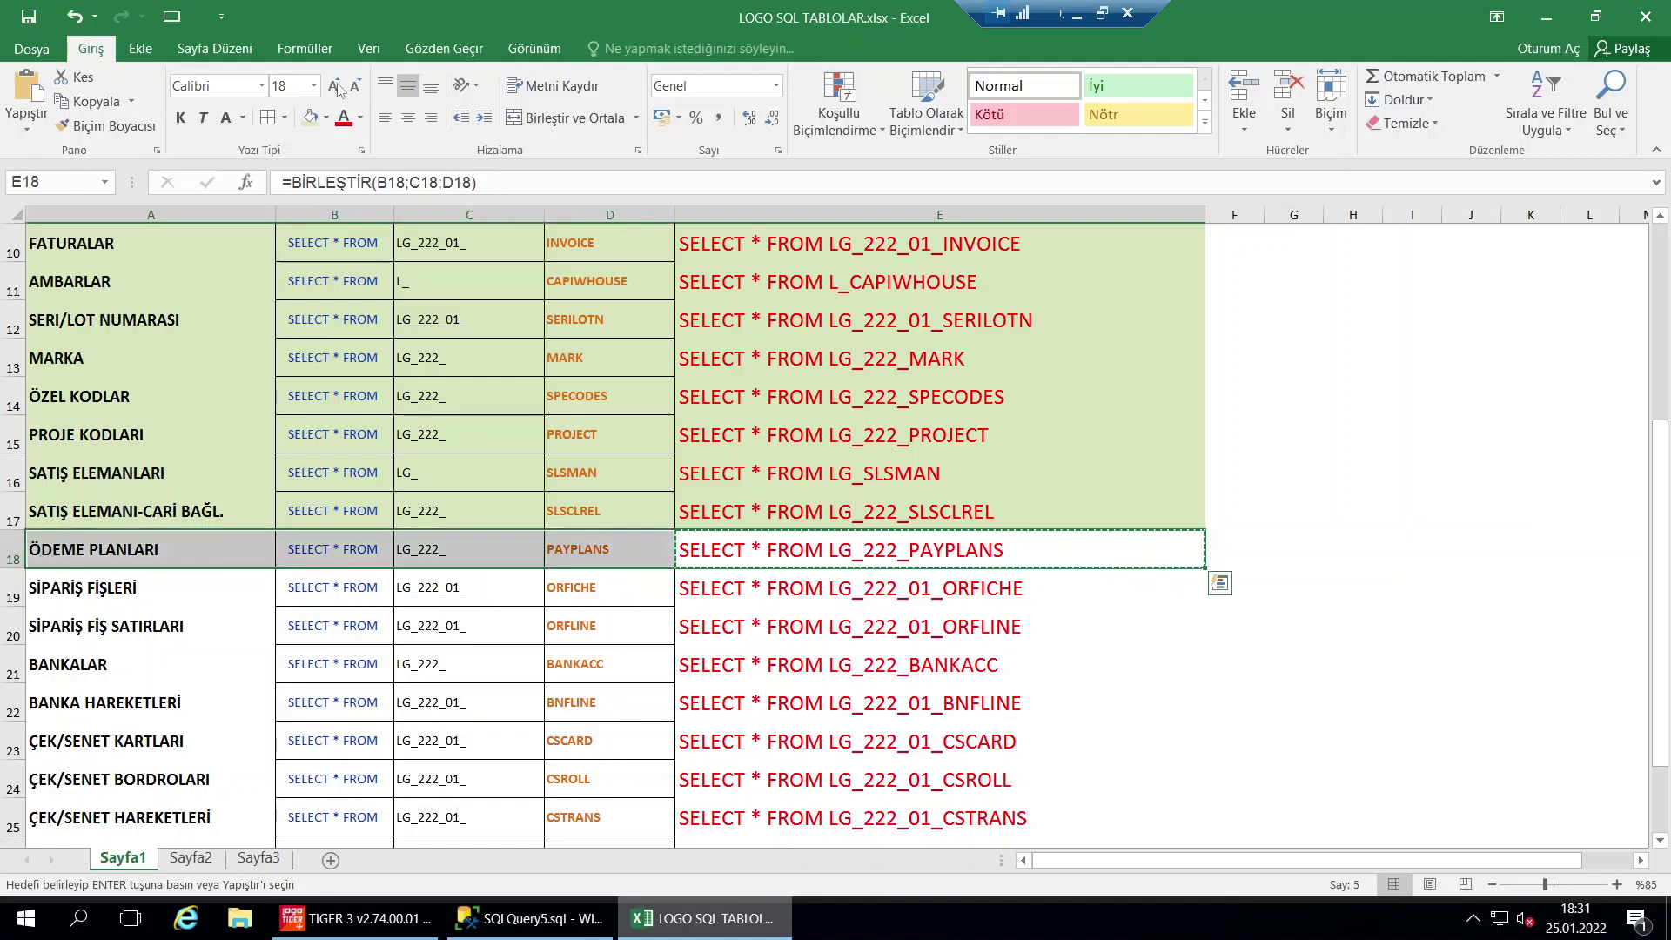
{"action": "left_click_drag", "start_coordinate": [948, 596], "coordinate": [961, 618]}
{"action": "key", "text": "ctrl+c"}
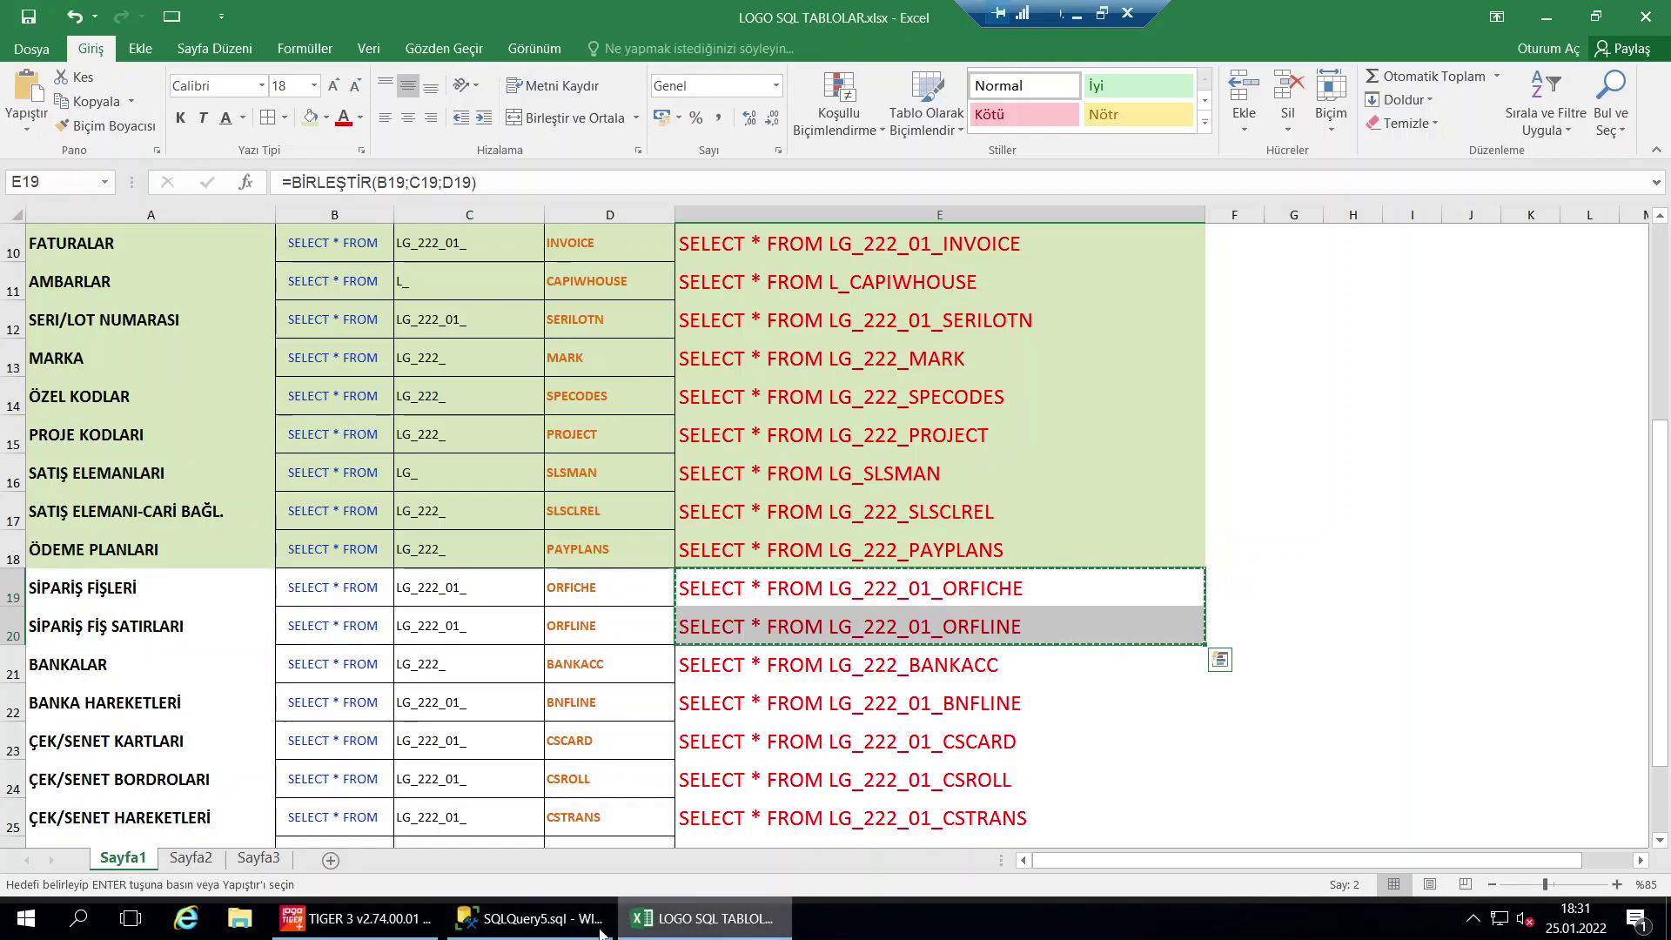
{"action": "left_click", "coordinate": [531, 918]}
Paste both order queries and run ORFICHE (72 rows) and ORFLINE (194 rows) separately
{"action": "key", "text": "ctrl+a"}
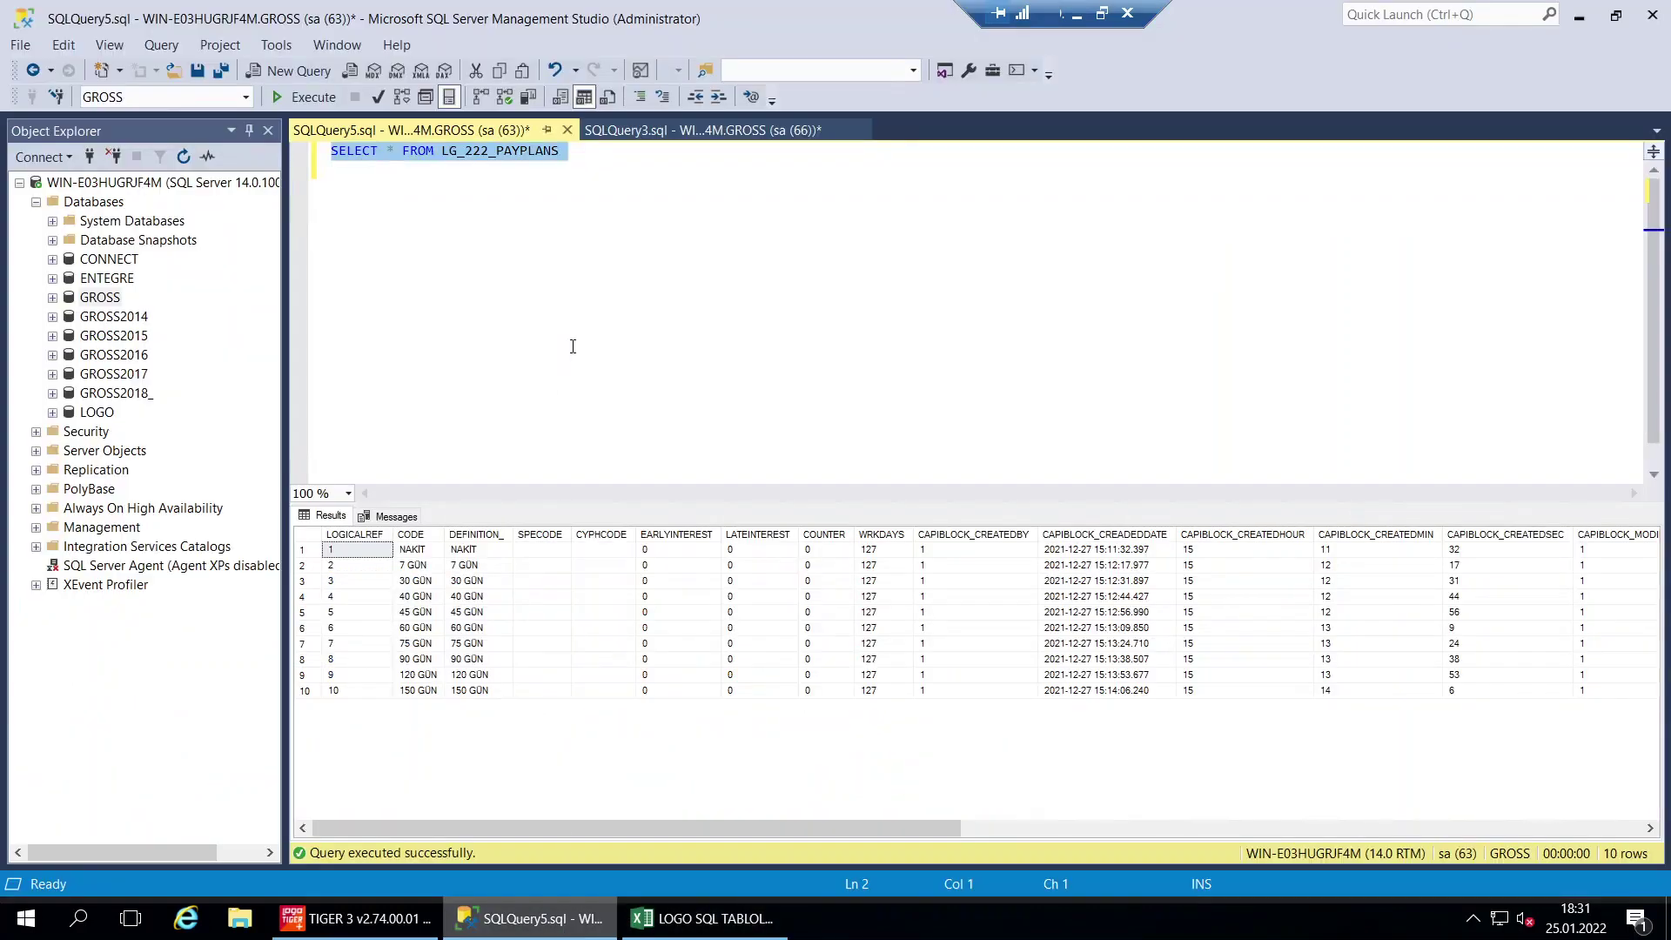
{"action": "key", "text": "ctrl+v"}
{"action": "left_click_drag", "start_coordinate": [576, 152], "coordinate": [288, 149]}
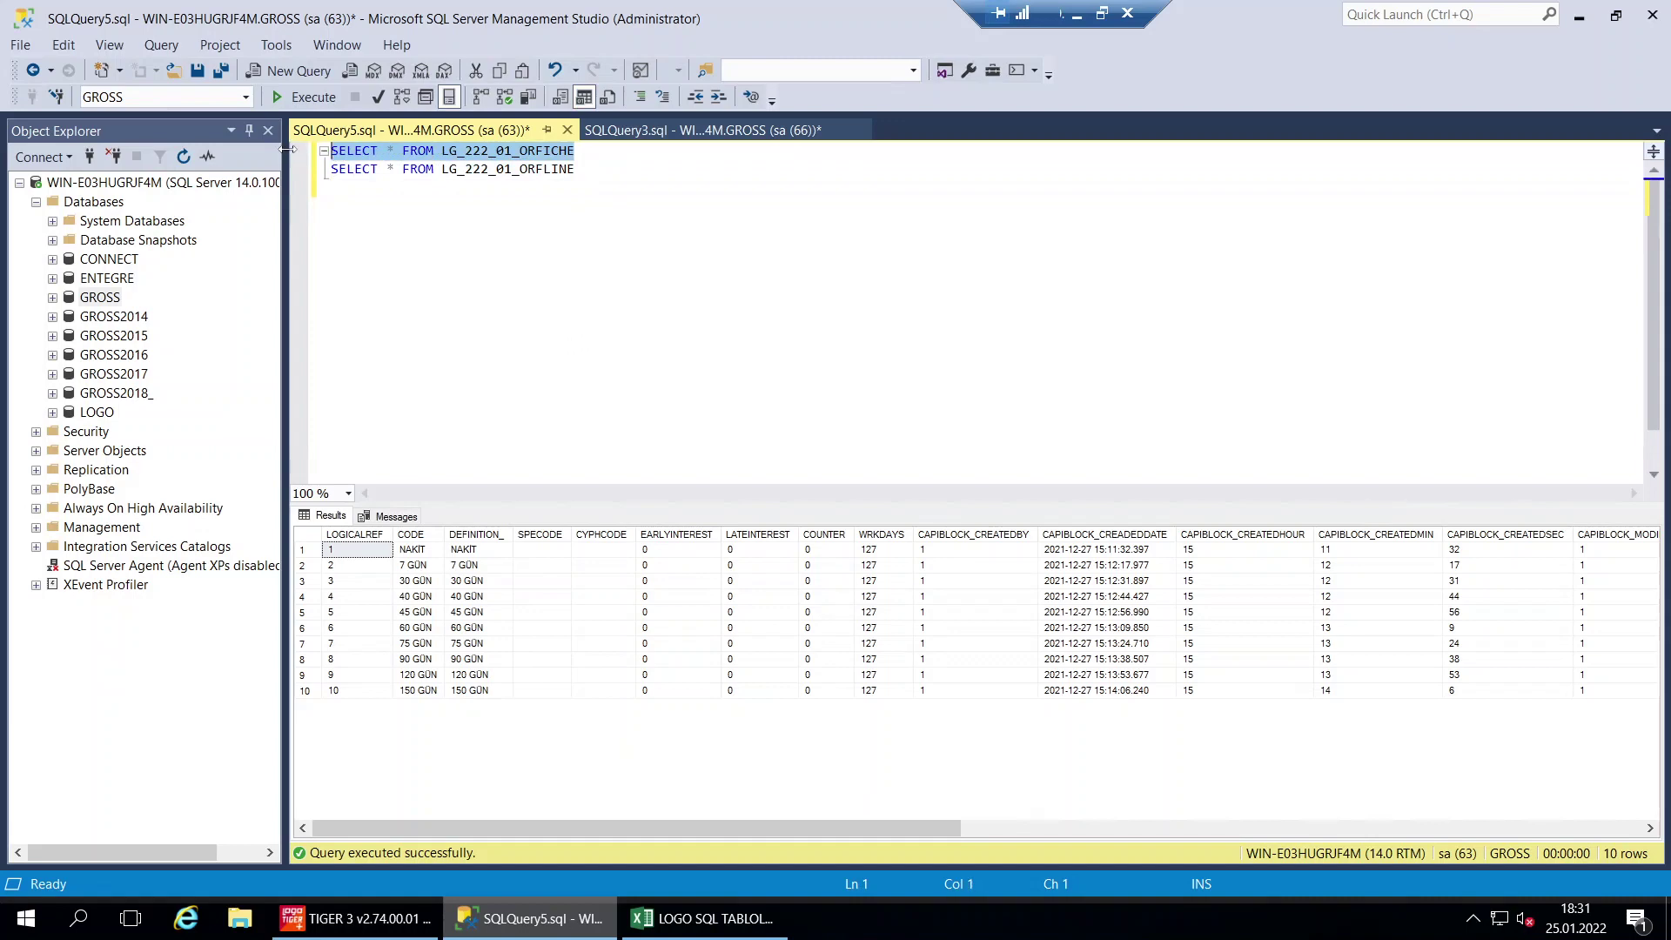
{"action": "left_click", "coordinate": [300, 97]}
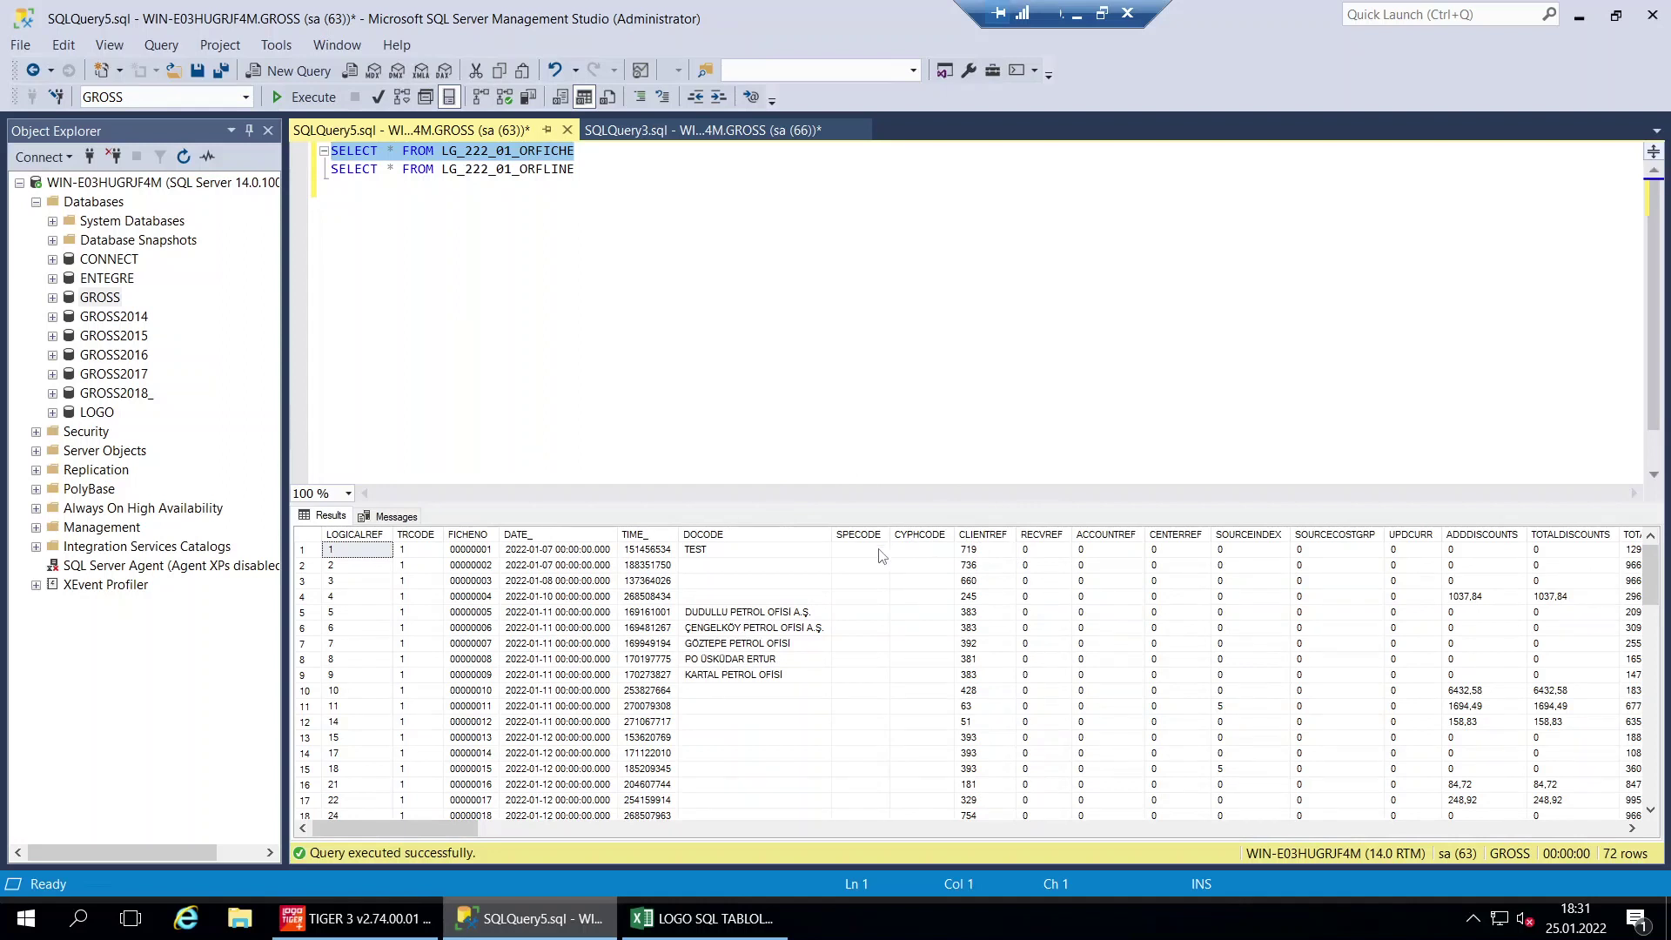
{"action": "left_click_drag", "start_coordinate": [606, 175], "coordinate": [318, 171]}
{"action": "left_click", "coordinate": [311, 96]}
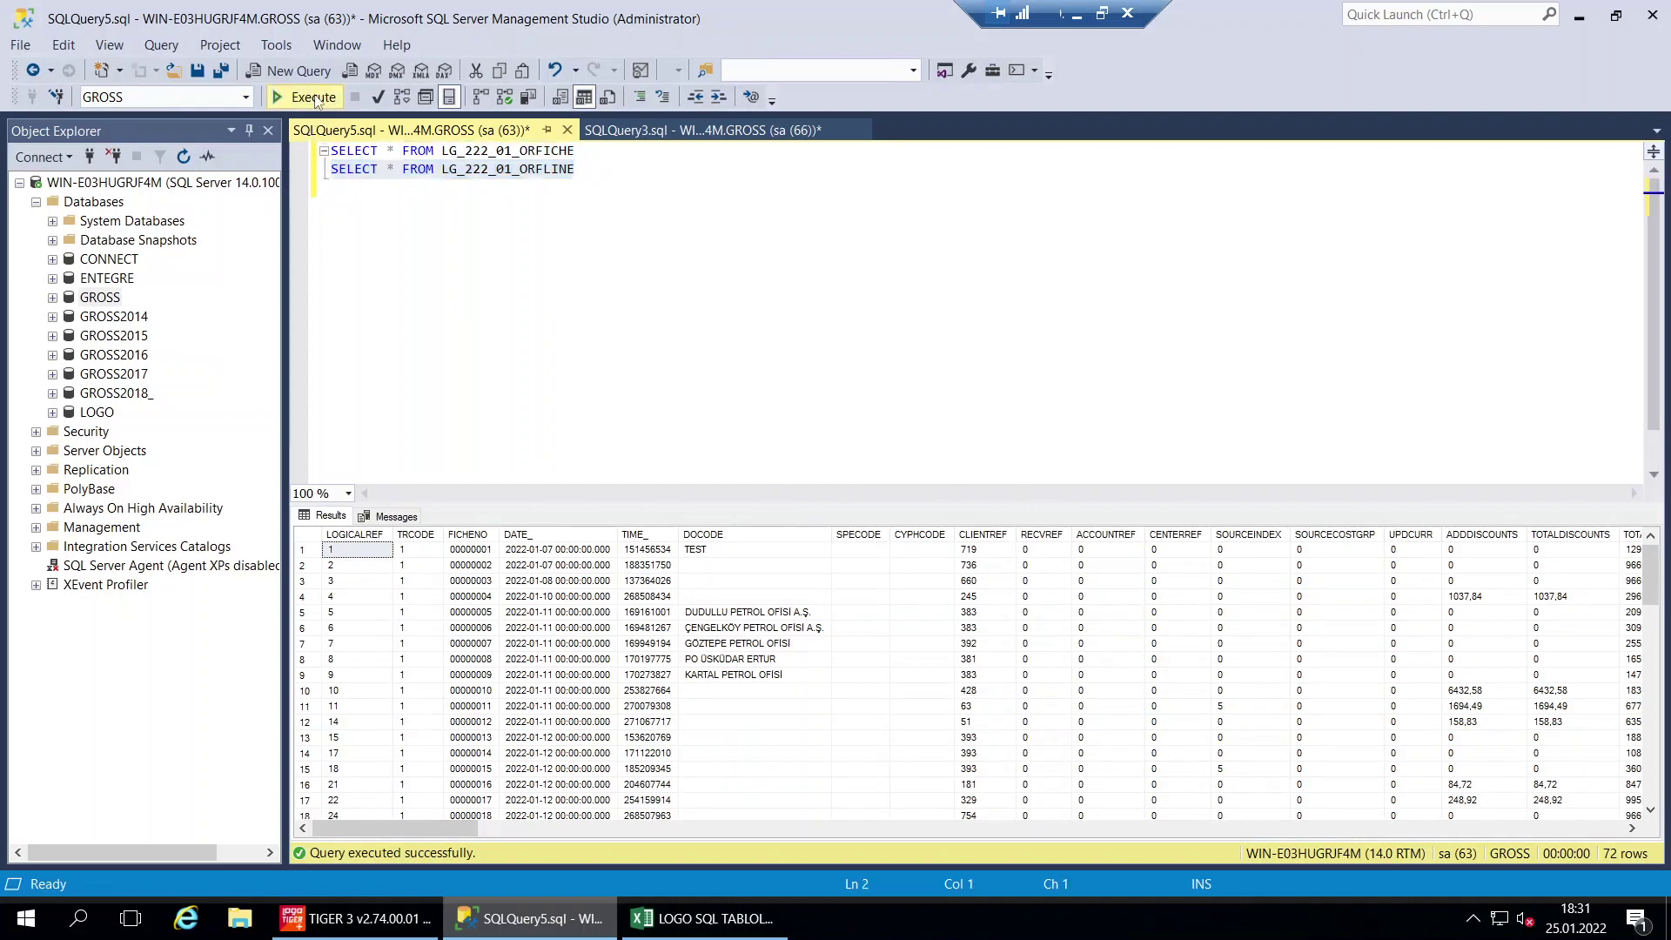
{"action": "left_click", "coordinate": [440, 536]}
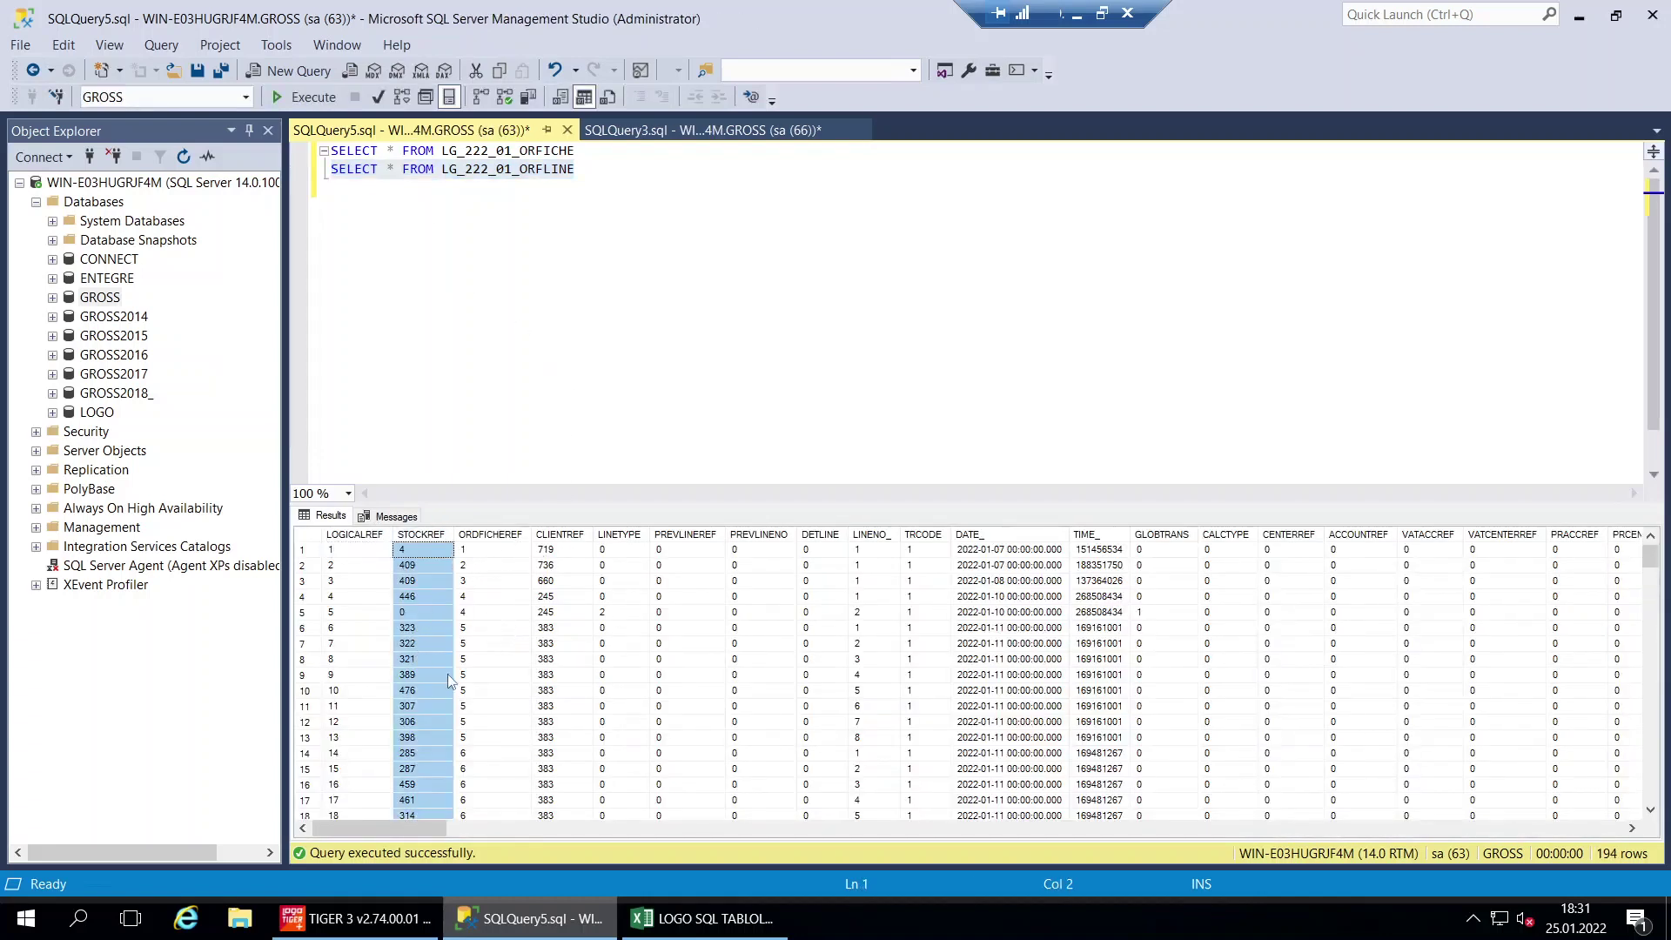
{"action": "left_click", "coordinate": [705, 918]}
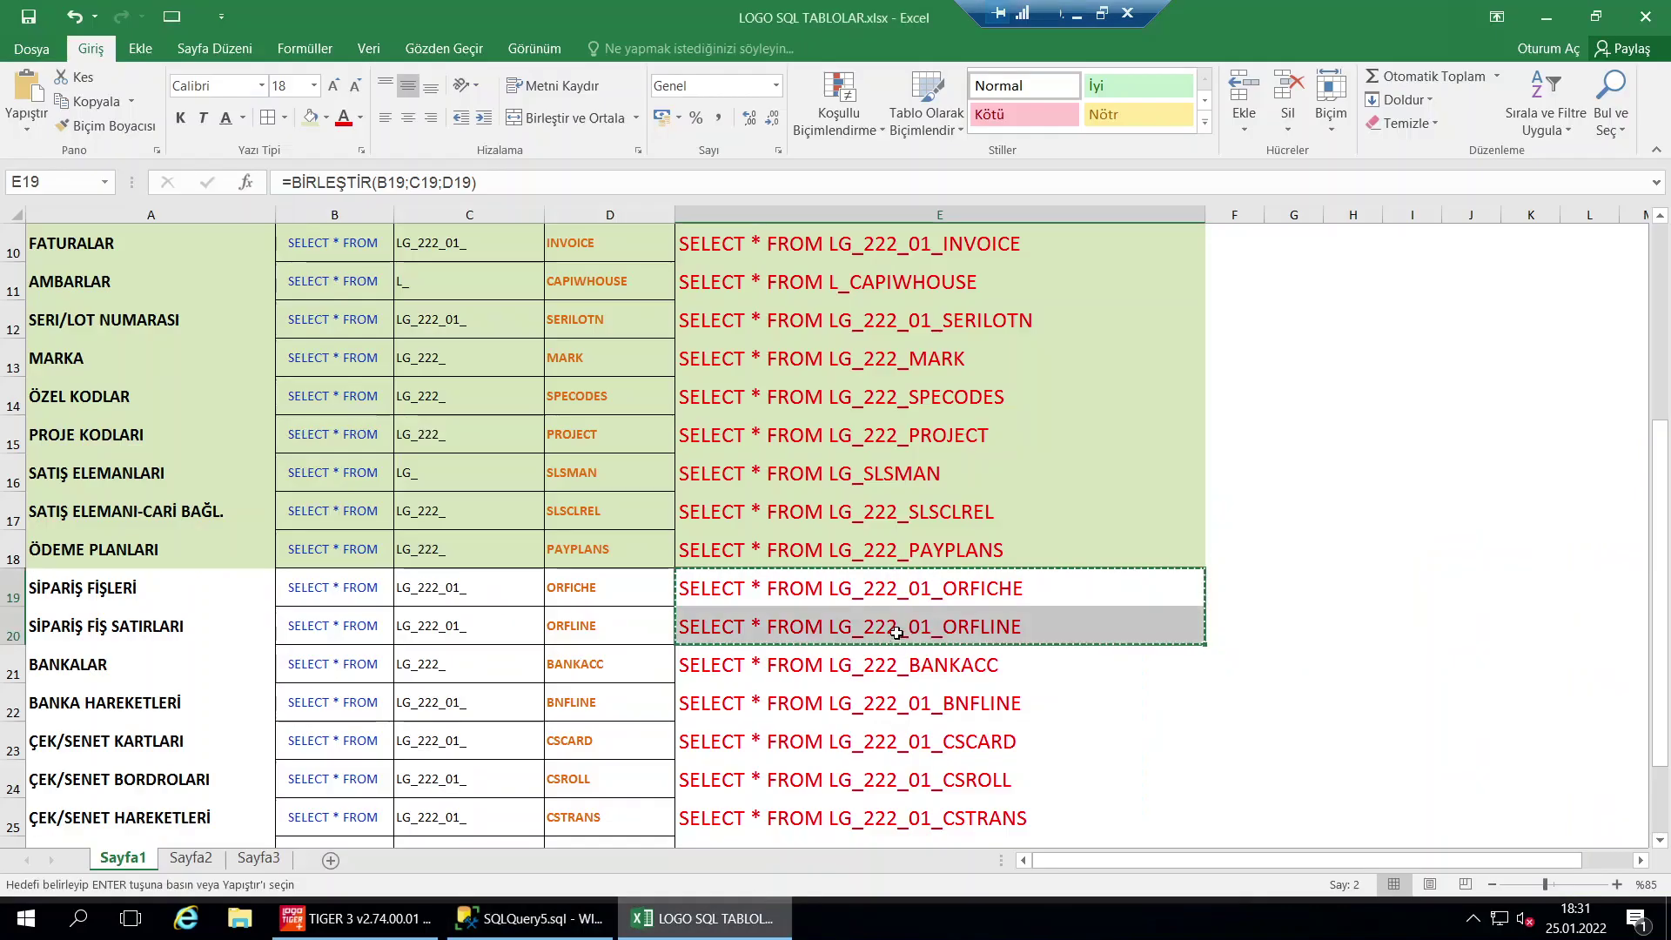
Shade the ORFICHE and ORFLINE rows A19:E20 green as done
{"action": "left_click_drag", "start_coordinate": [894, 597], "coordinate": [139, 620]}
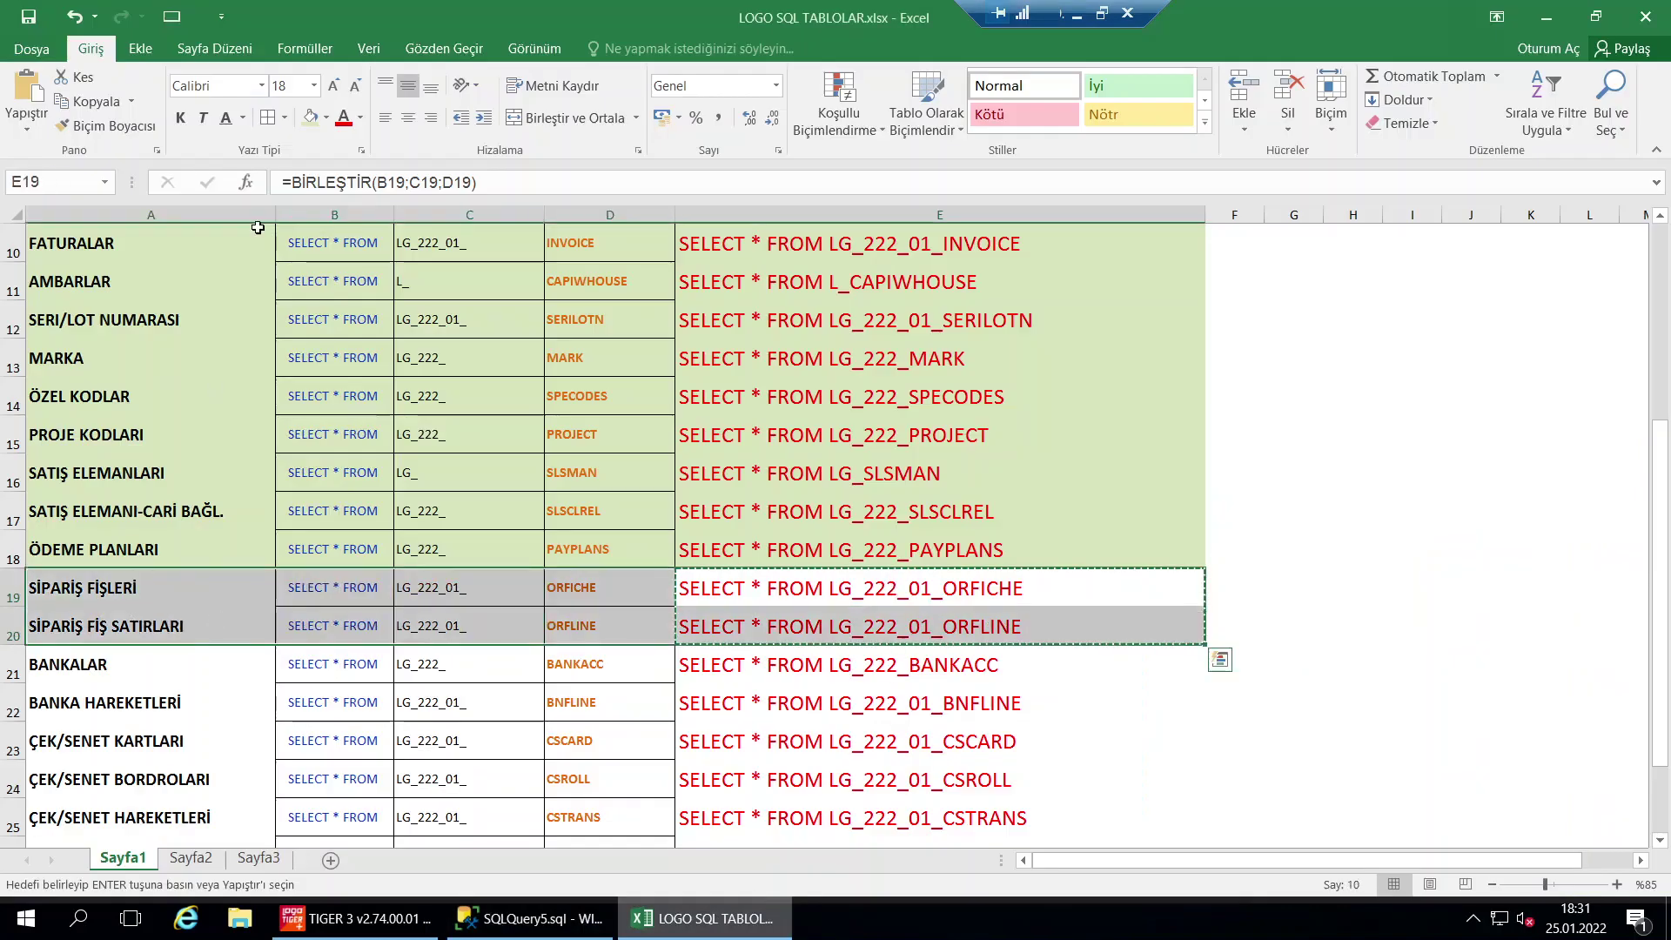
{"action": "left_click", "coordinate": [311, 117]}
{"action": "left_click_drag", "start_coordinate": [843, 580], "coordinate": [861, 628]}
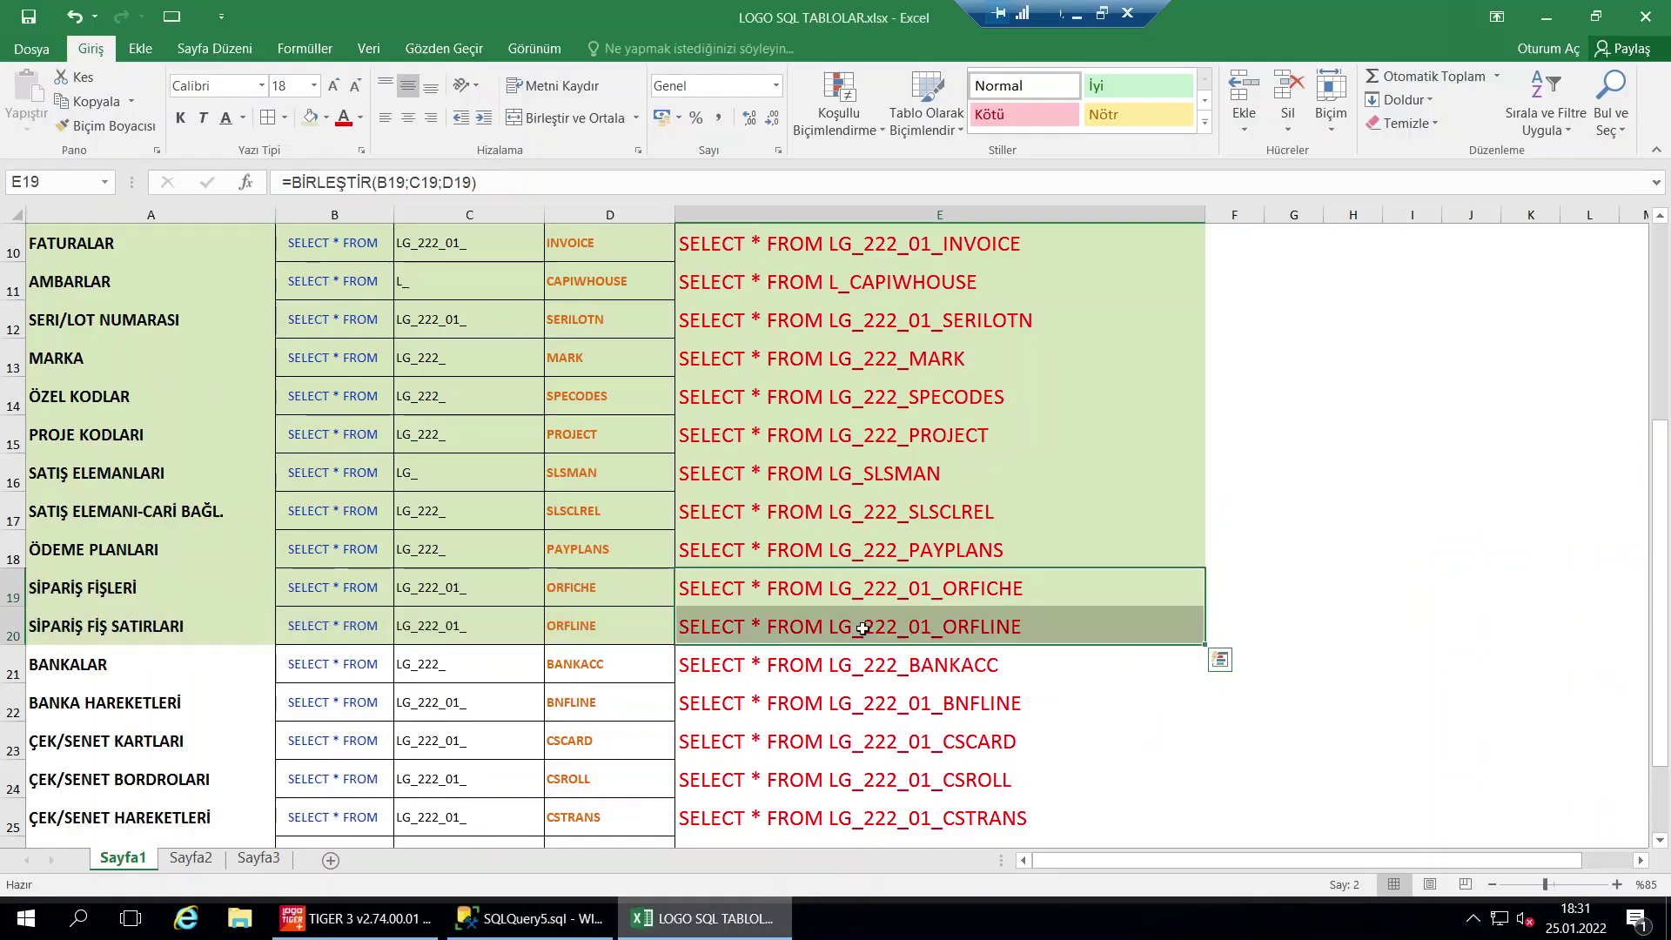
{"action": "left_click", "coordinate": [630, 473]}
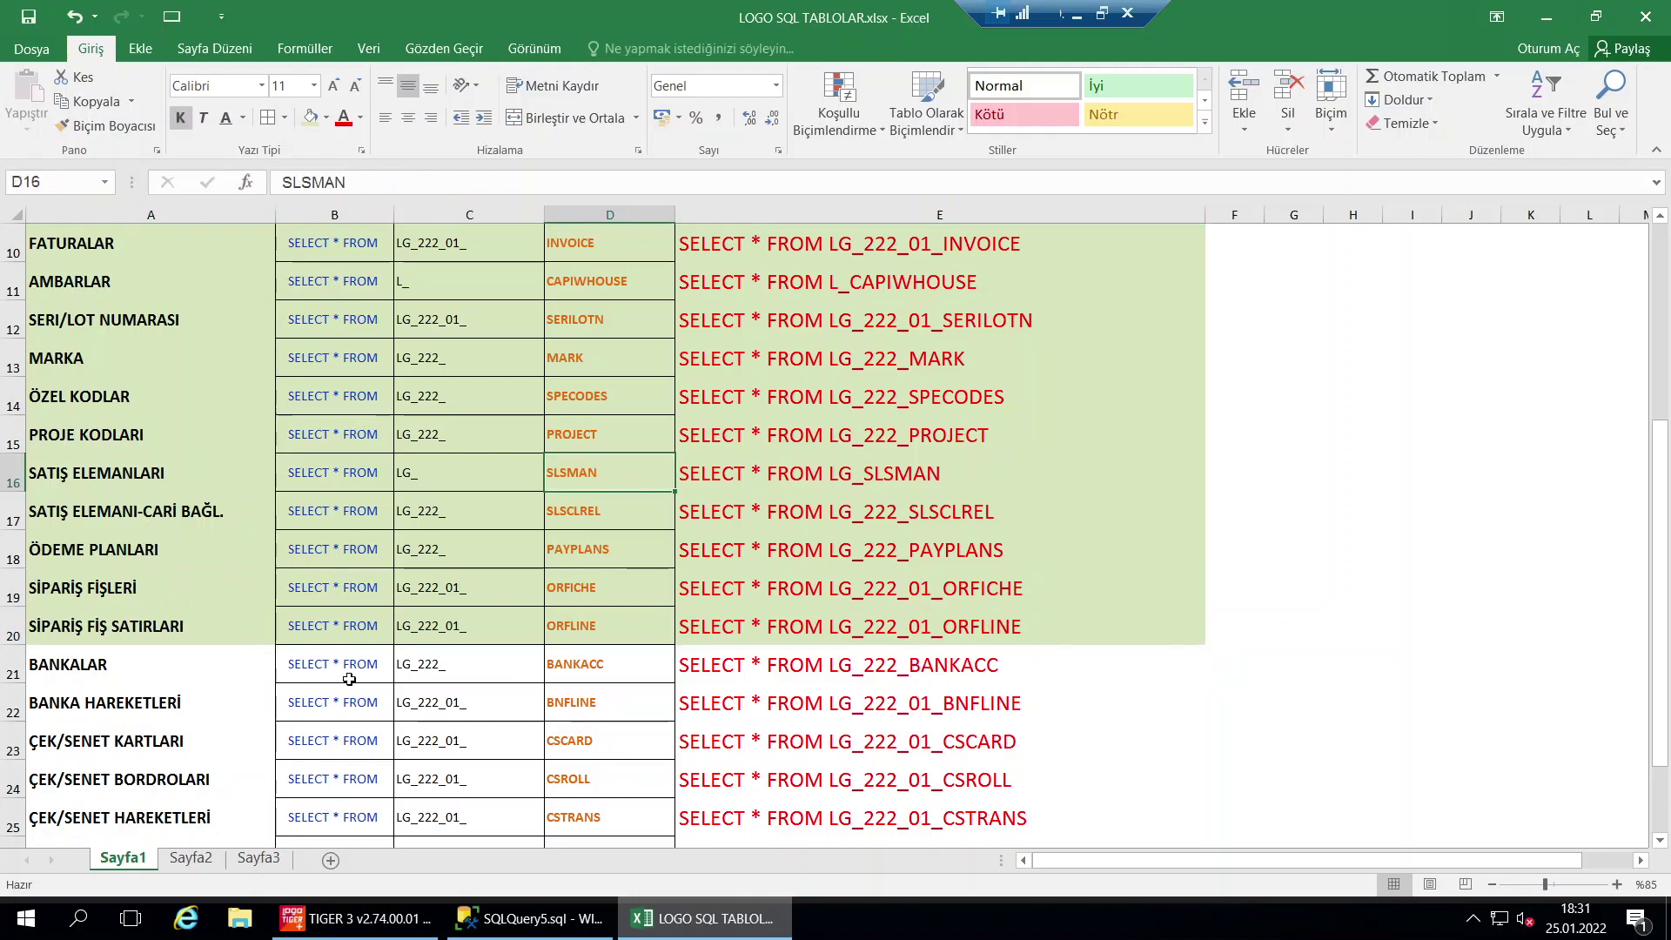
Run the LG_222_BANKACC query from E21, listing 32 bank accounts, and inspect CARDTYPE
{"action": "left_click", "coordinate": [820, 672]}
{"action": "key", "text": "ctrl+c"}
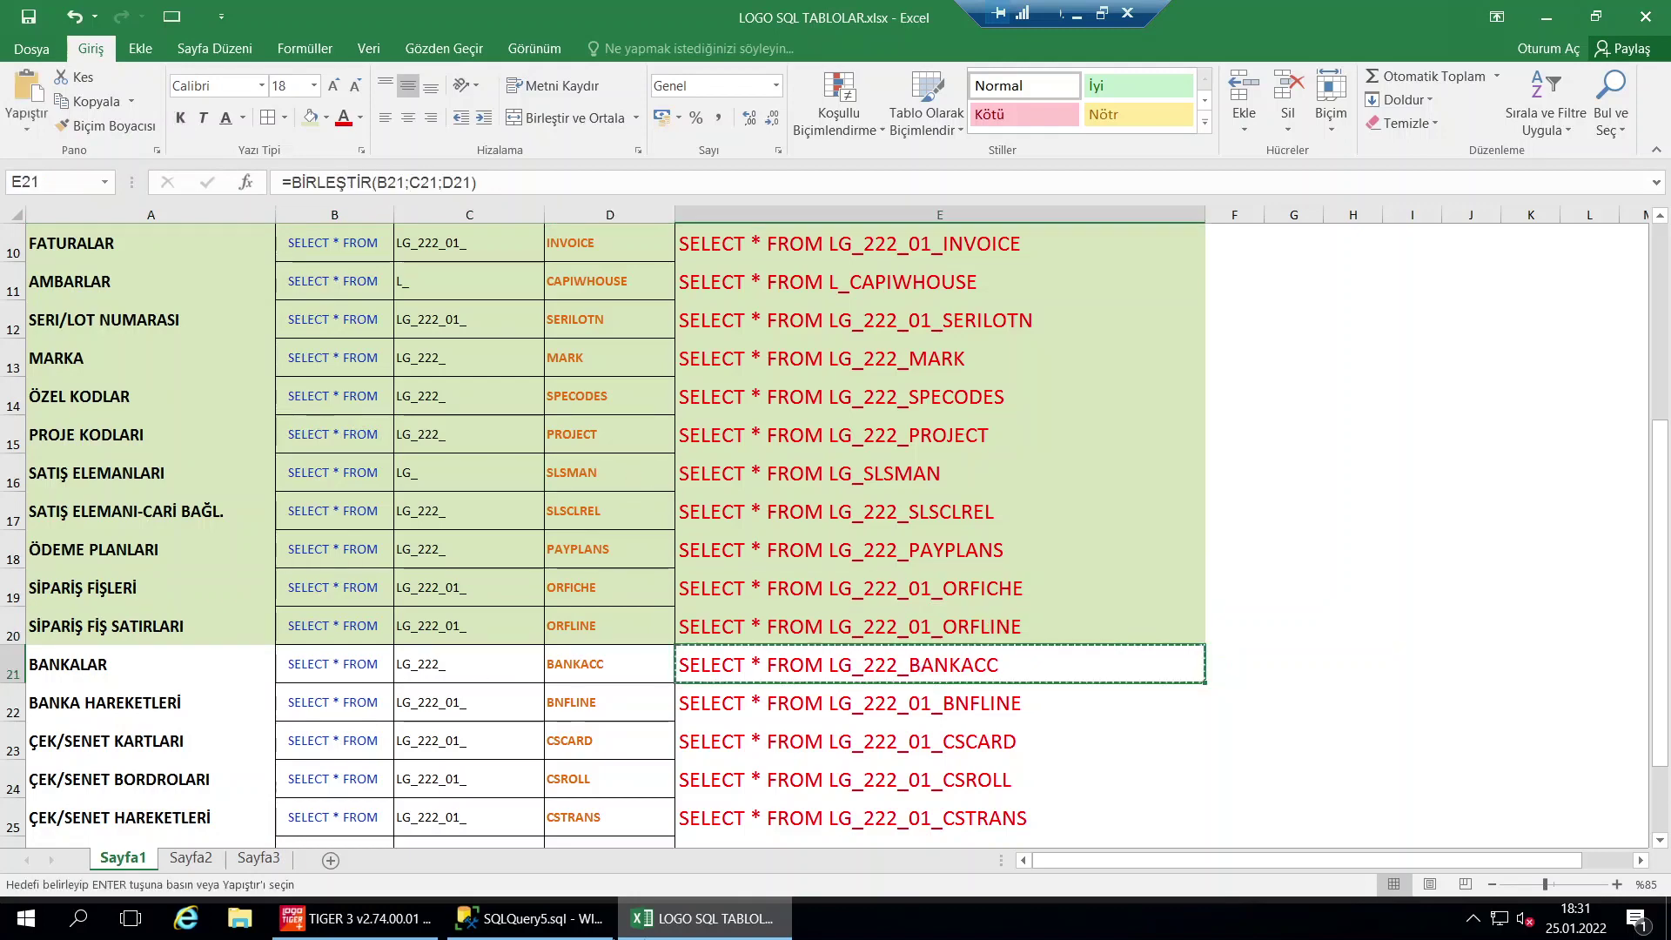
{"action": "left_click", "coordinate": [529, 918]}
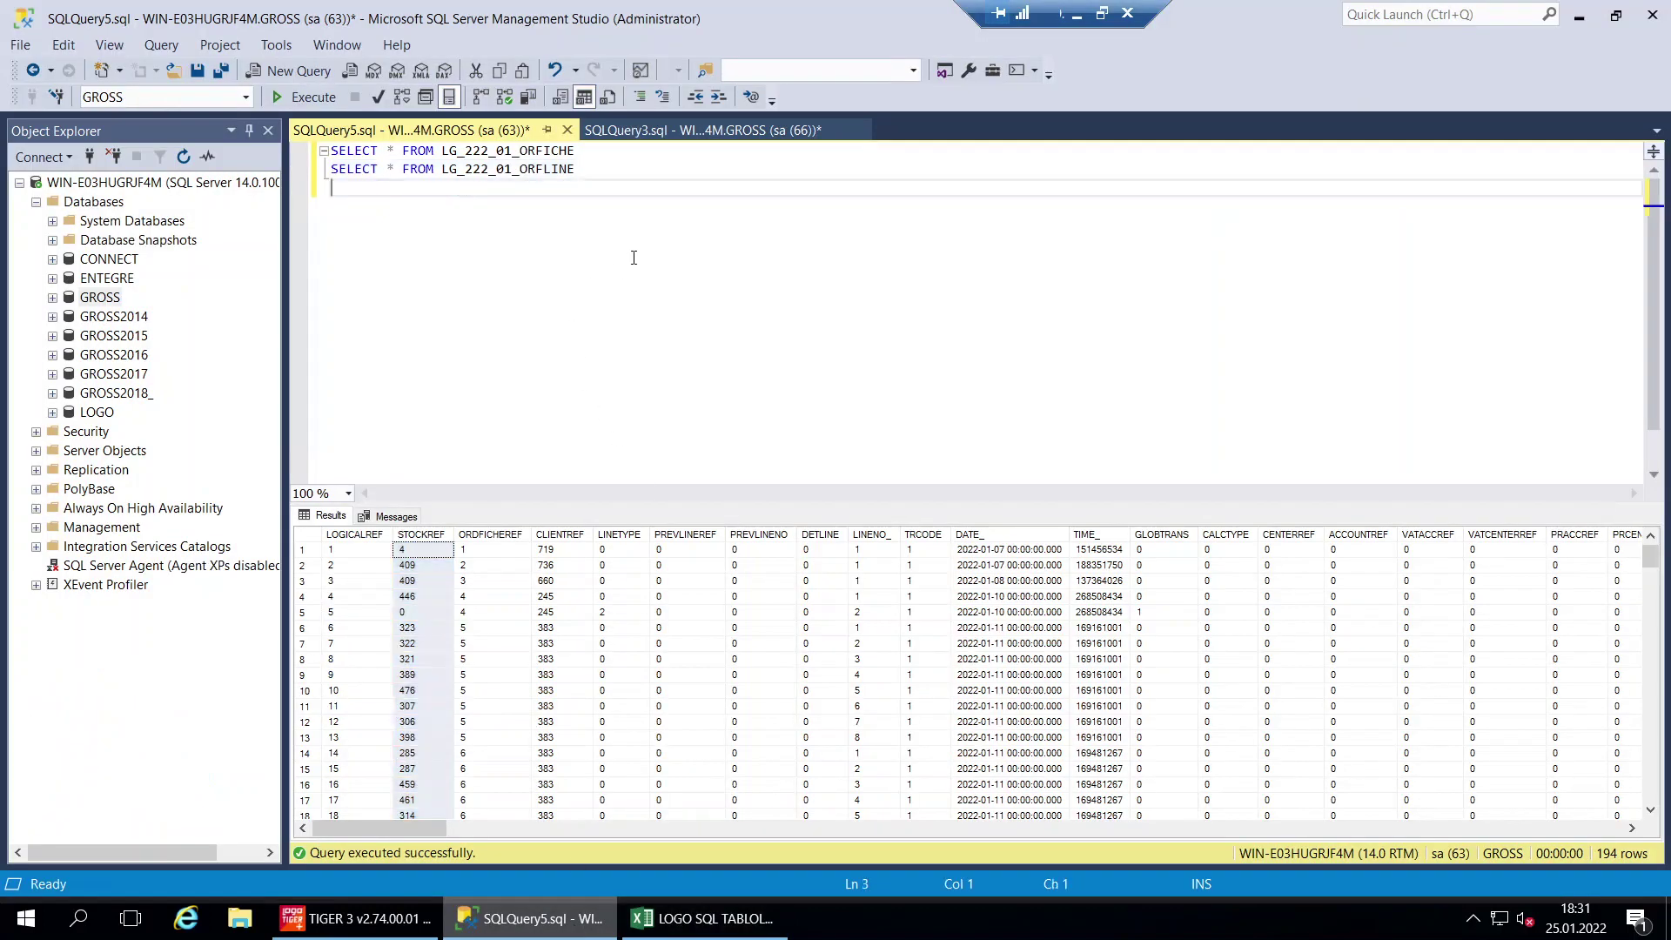
{"action": "key", "text": "ctrl+a"}
{"action": "key", "text": "ctrl+v"}
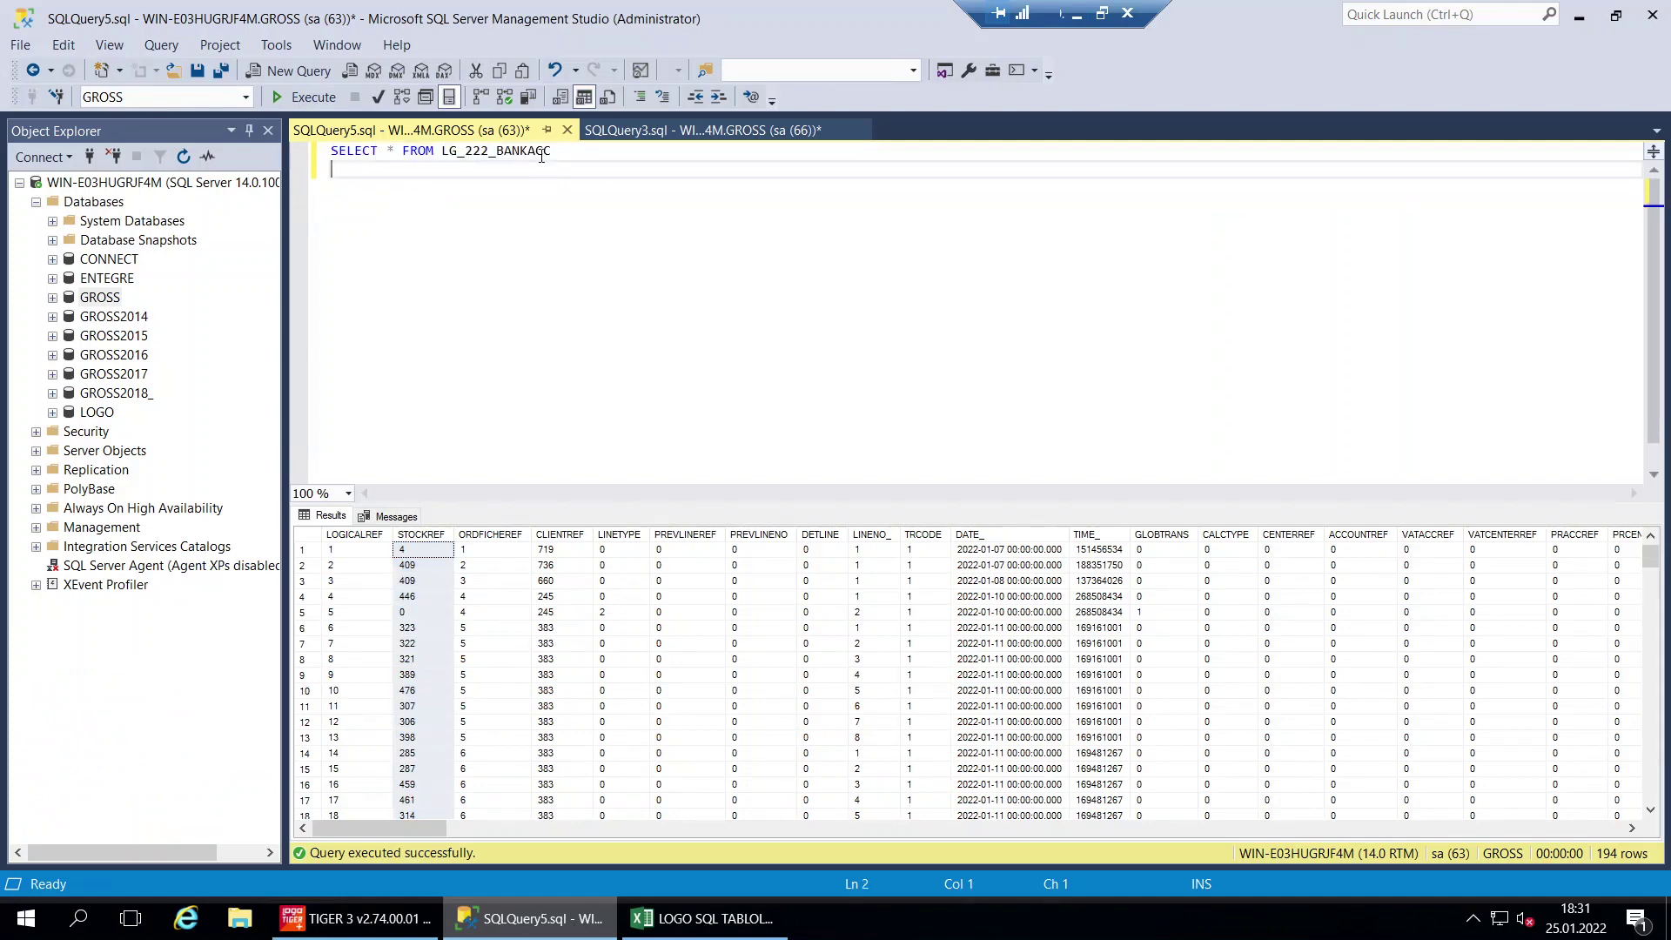
{"action": "left_click", "coordinate": [304, 97]}
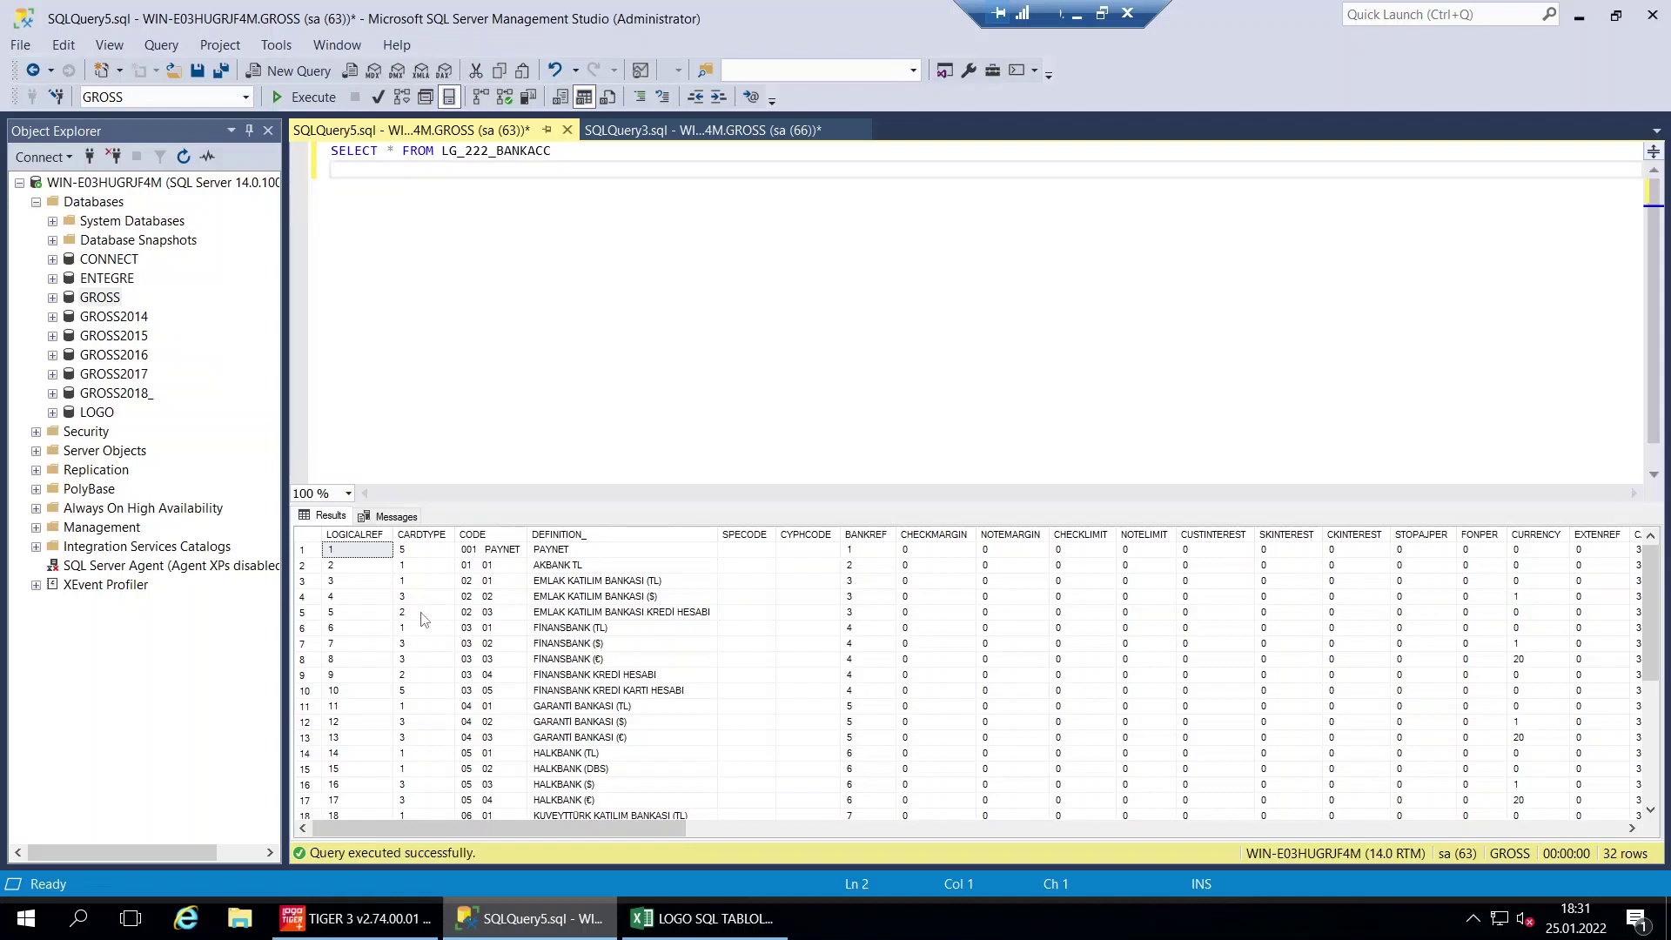
{"action": "left_click", "coordinate": [426, 536]}
{"action": "left_click", "coordinate": [604, 645]}
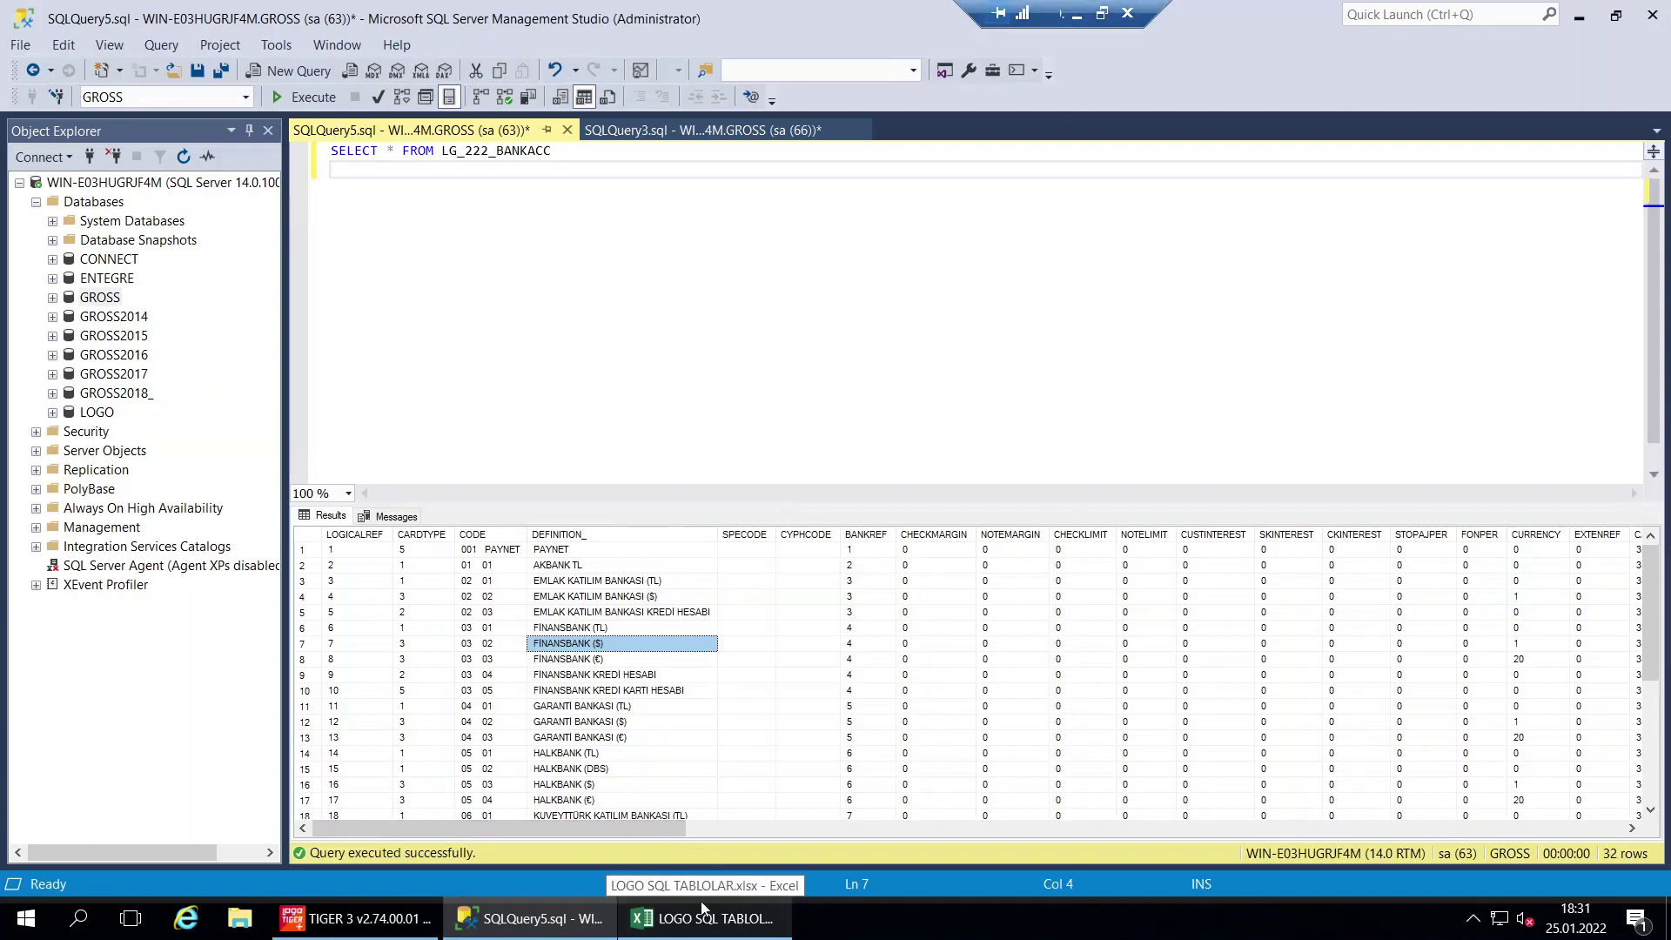
{"action": "left_click", "coordinate": [425, 534]}
Fill the BANKACC row 21 green and pick the BNFLINE query in E22
{"action": "left_click", "coordinate": [707, 930]}
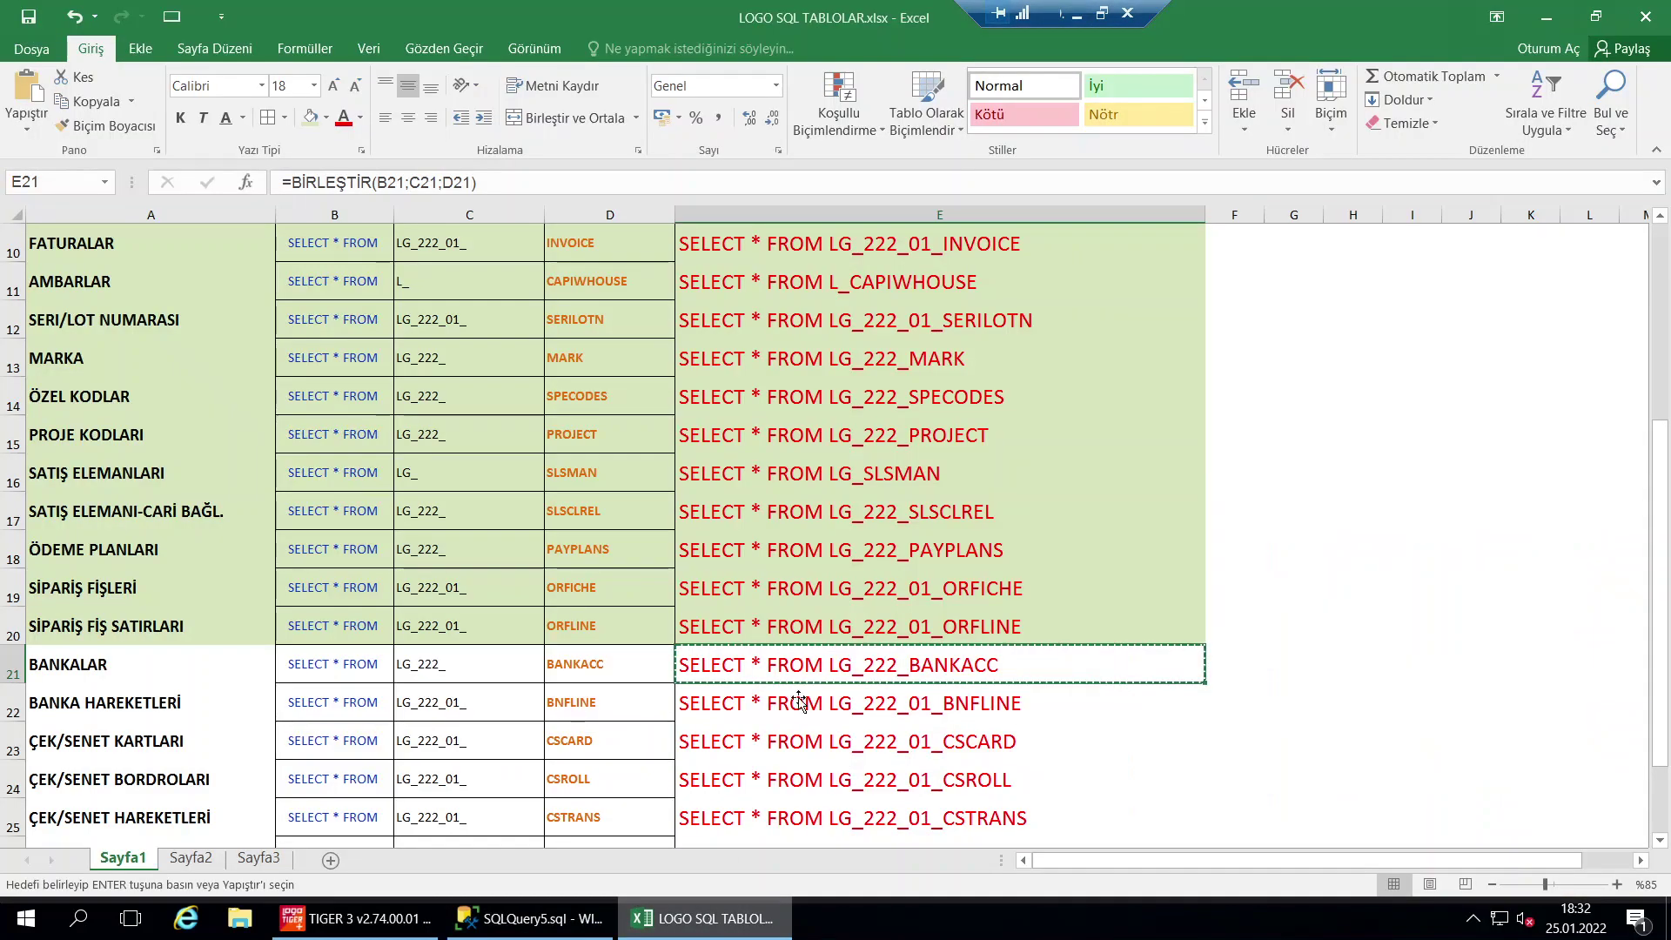
{"action": "left_click_drag", "start_coordinate": [801, 678], "coordinate": [132, 666]}
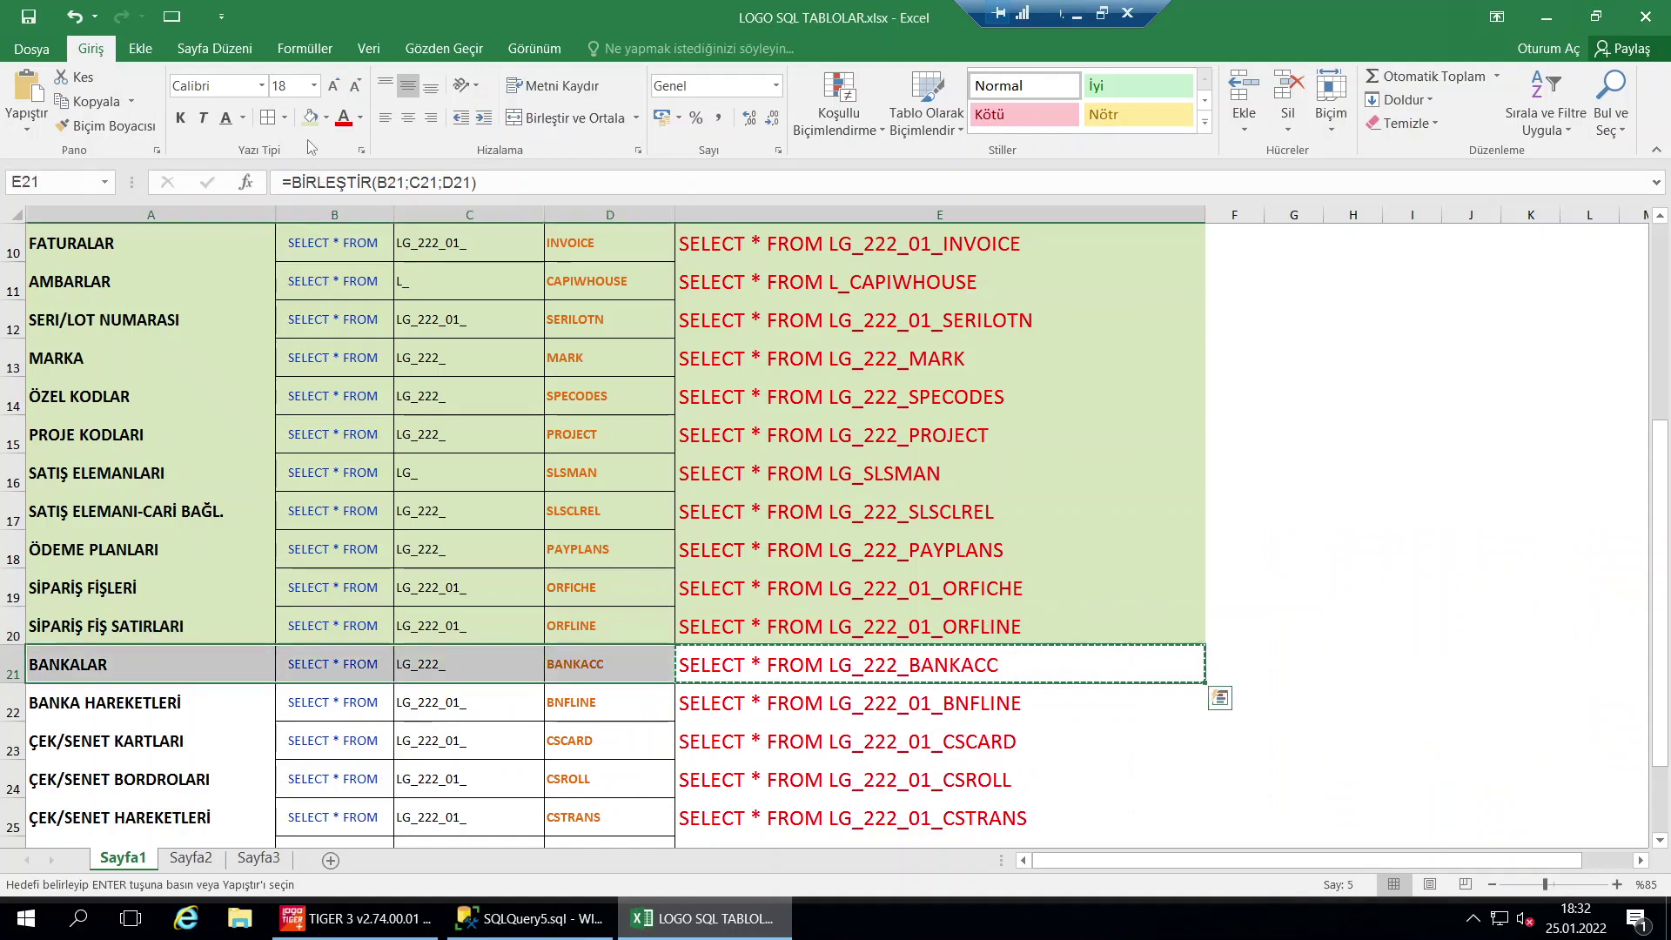
{"action": "key", "text": "Escape"}
{"action": "scroll", "coordinate": [566, 522], "scroll_direction": "down", "scroll_amount": 1}
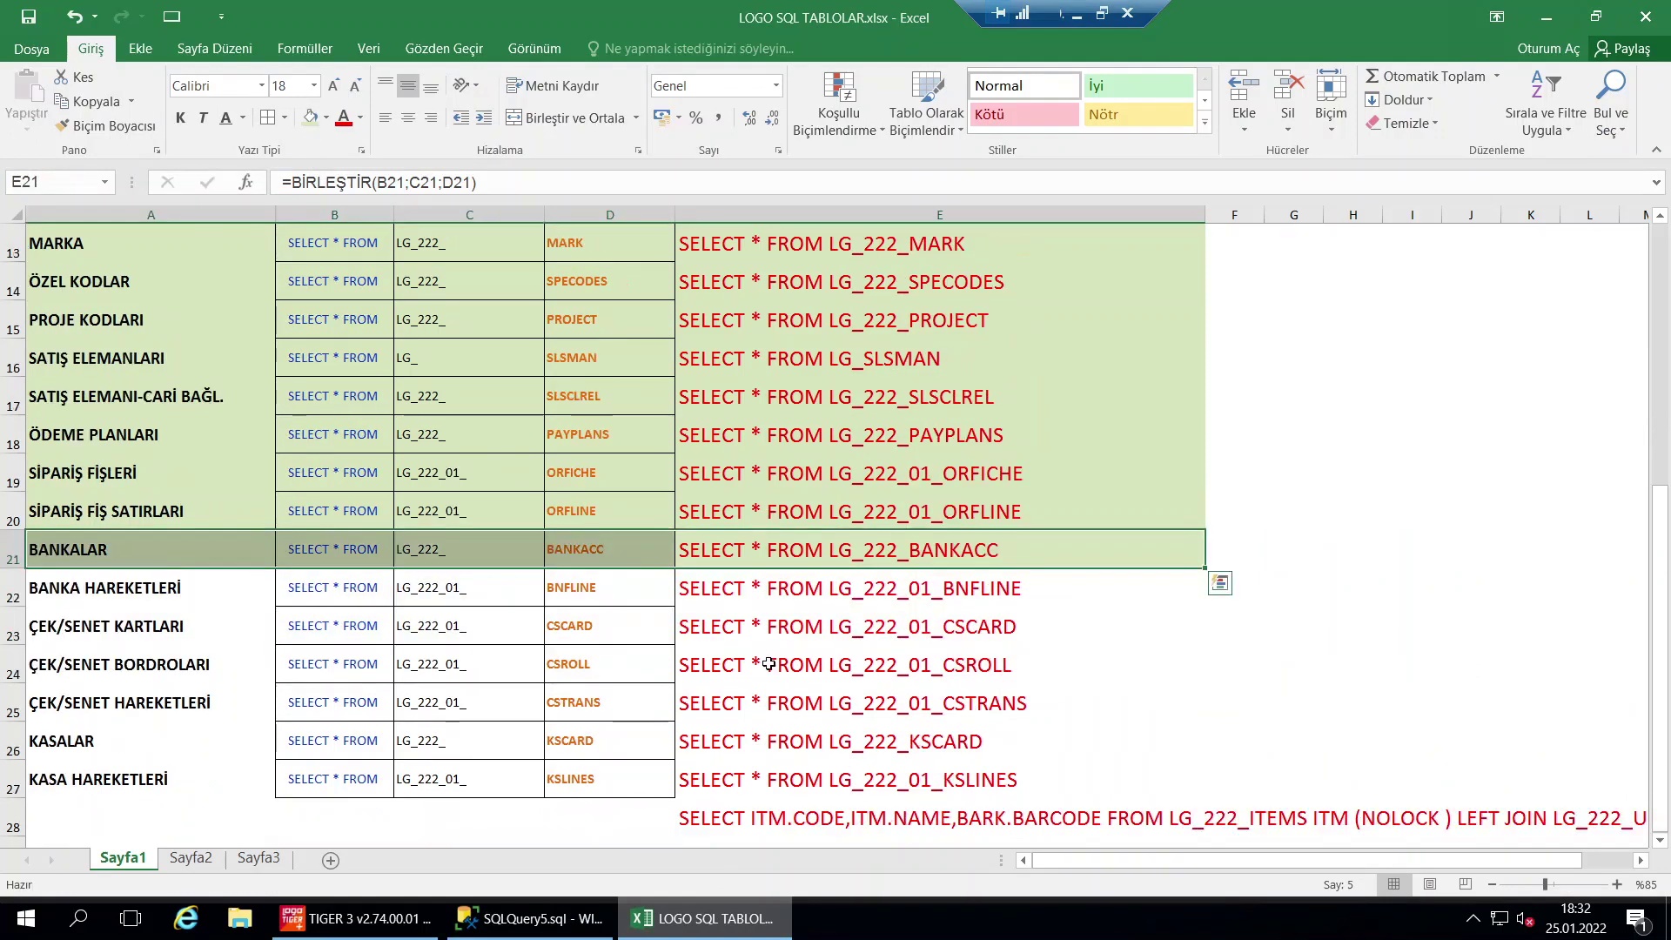
{"action": "left_click", "coordinate": [769, 594]}
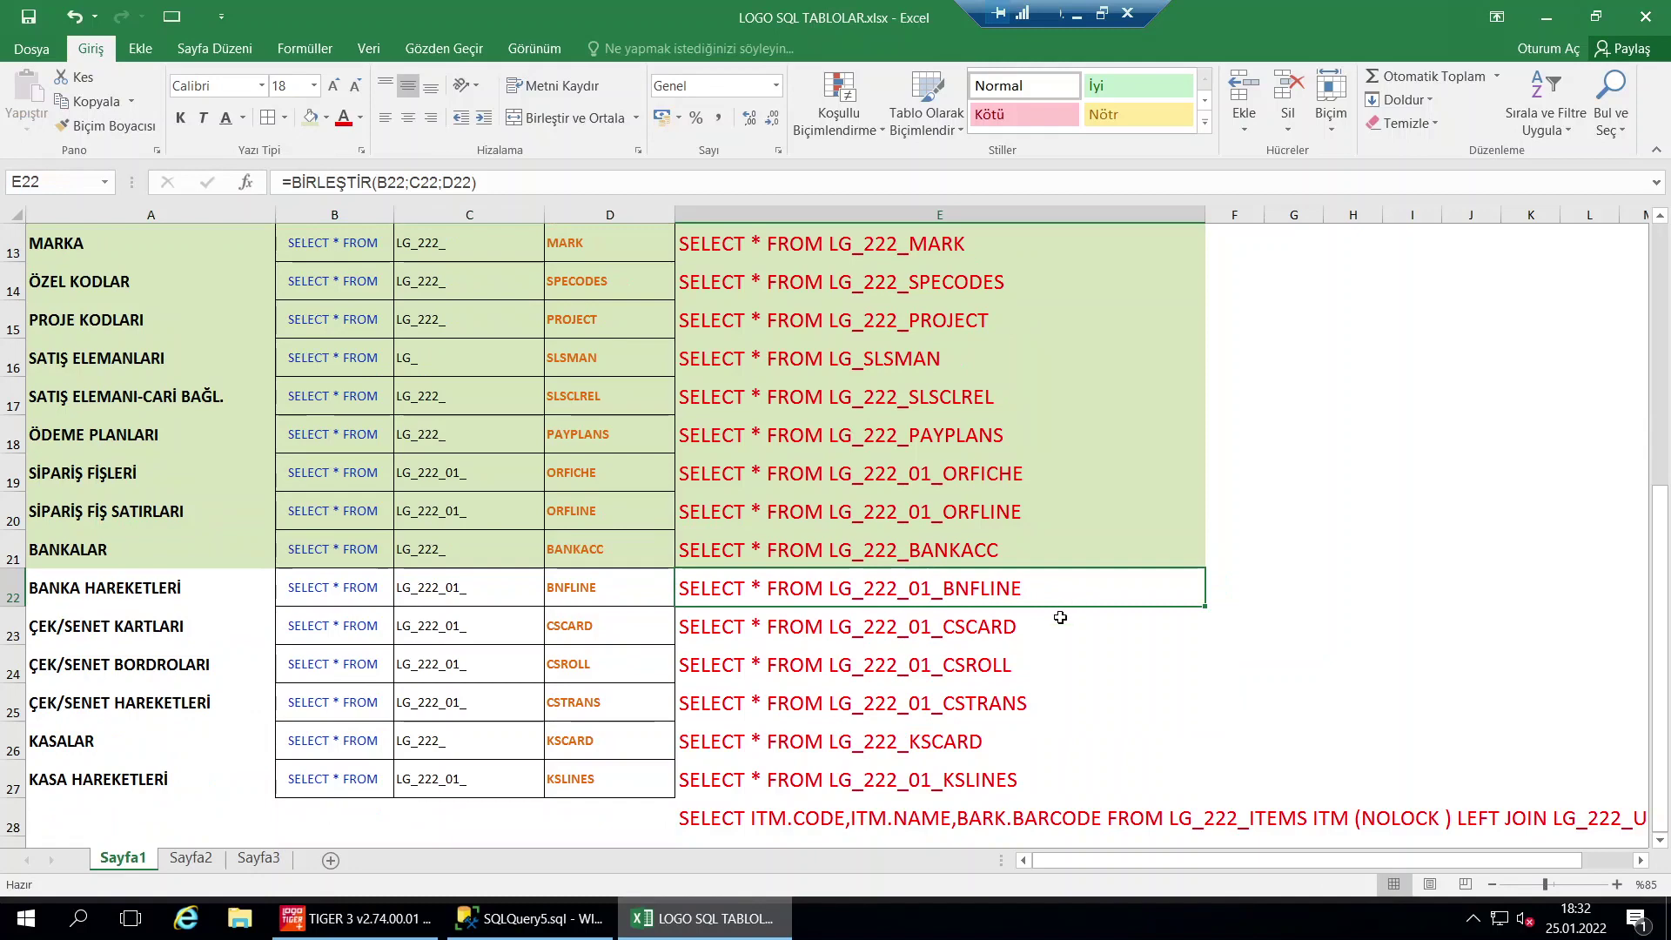
Run the LG_222_01_BNFLINE query in SSMS, returning 214 bank-transaction rows
{"action": "left_click", "coordinate": [529, 918]}
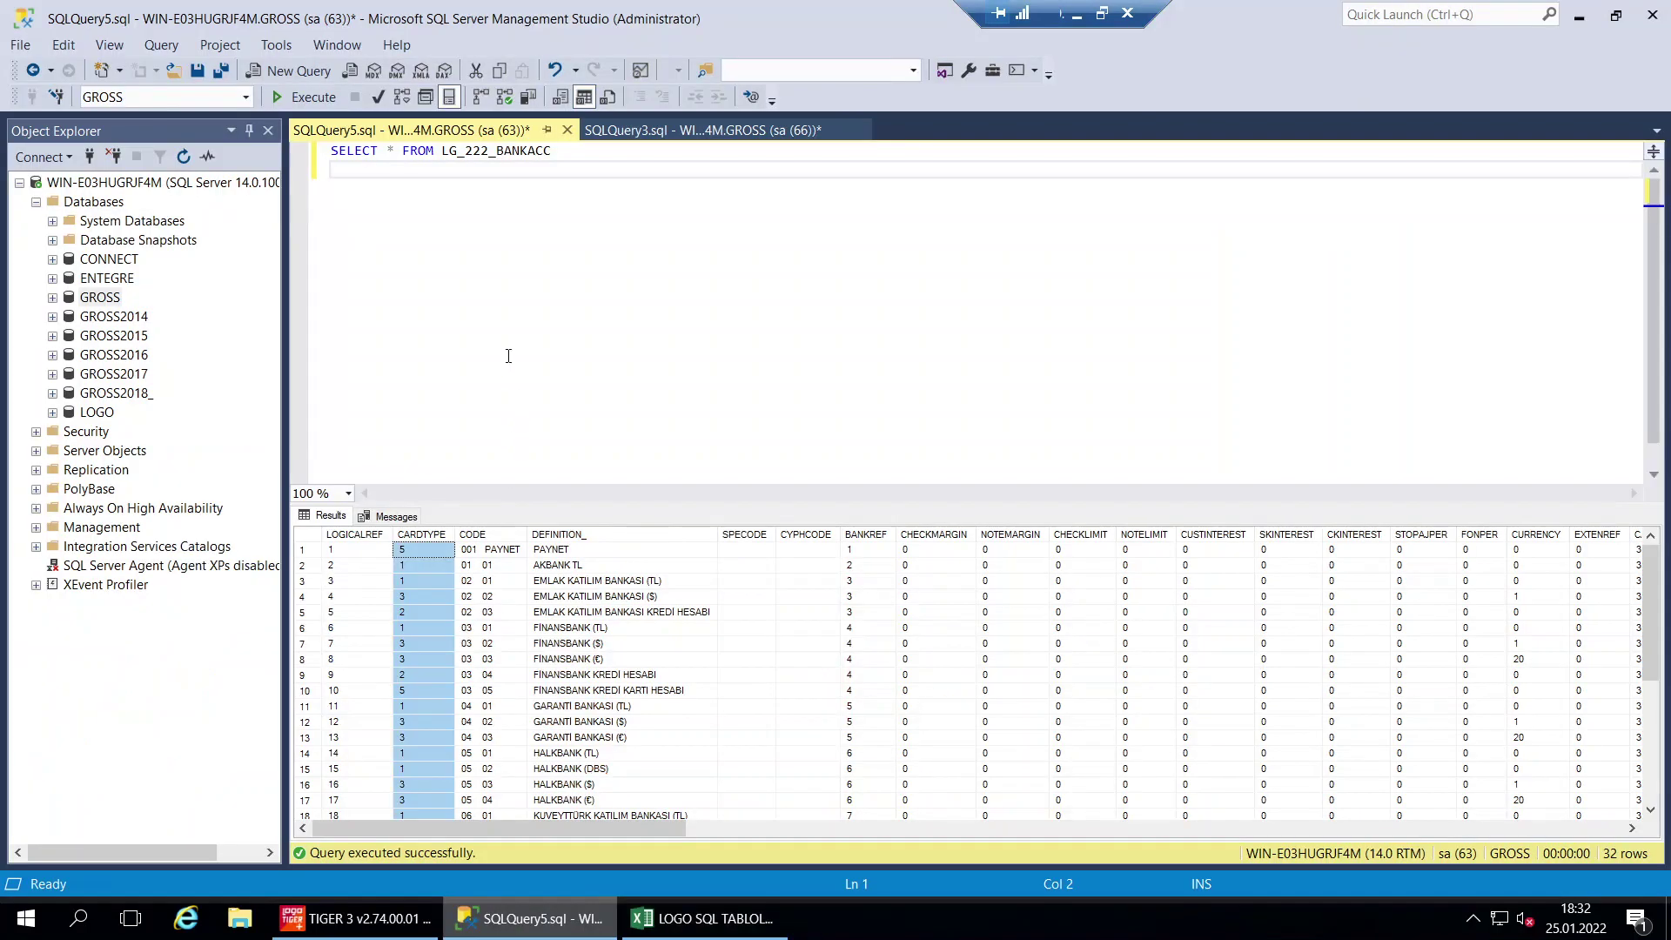
{"action": "left_click", "coordinate": [508, 356]}
{"action": "key", "text": "ctrl+a"}
{"action": "key", "text": "ctrl+v"}
{"action": "key", "text": "F5"}
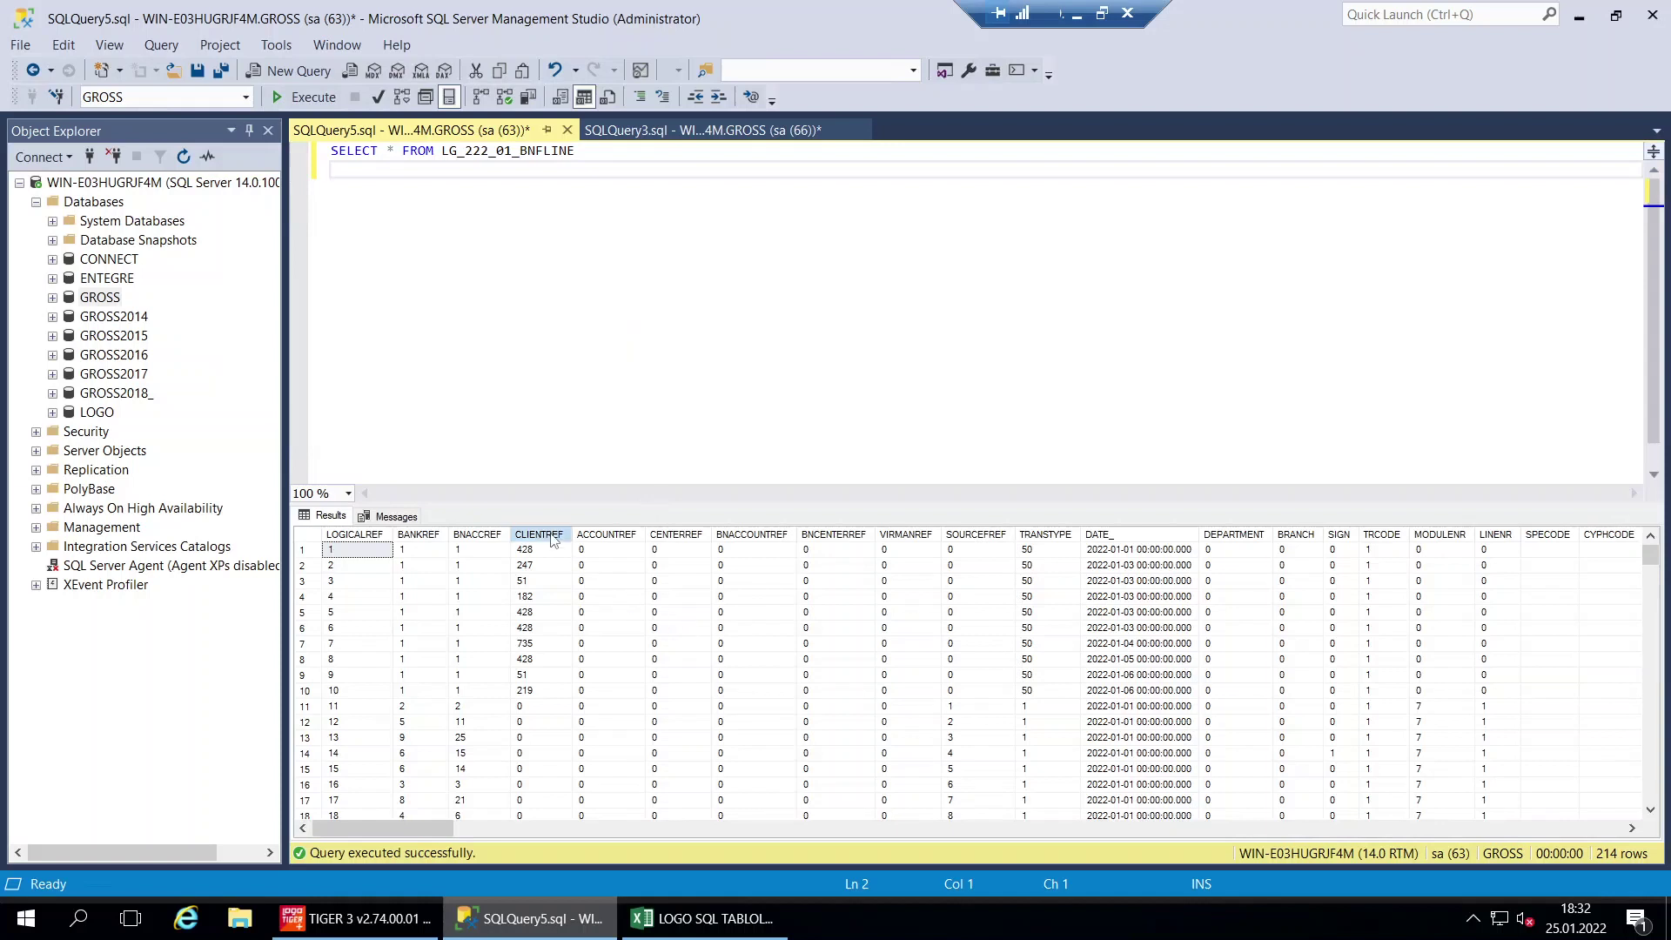
Inspect the CLIENTREF, BANKREF, TRANSTYPE and TRCODE columns of the BNFLINE results
{"action": "left_click", "coordinate": [552, 537]}
{"action": "left_click", "coordinate": [435, 536]}
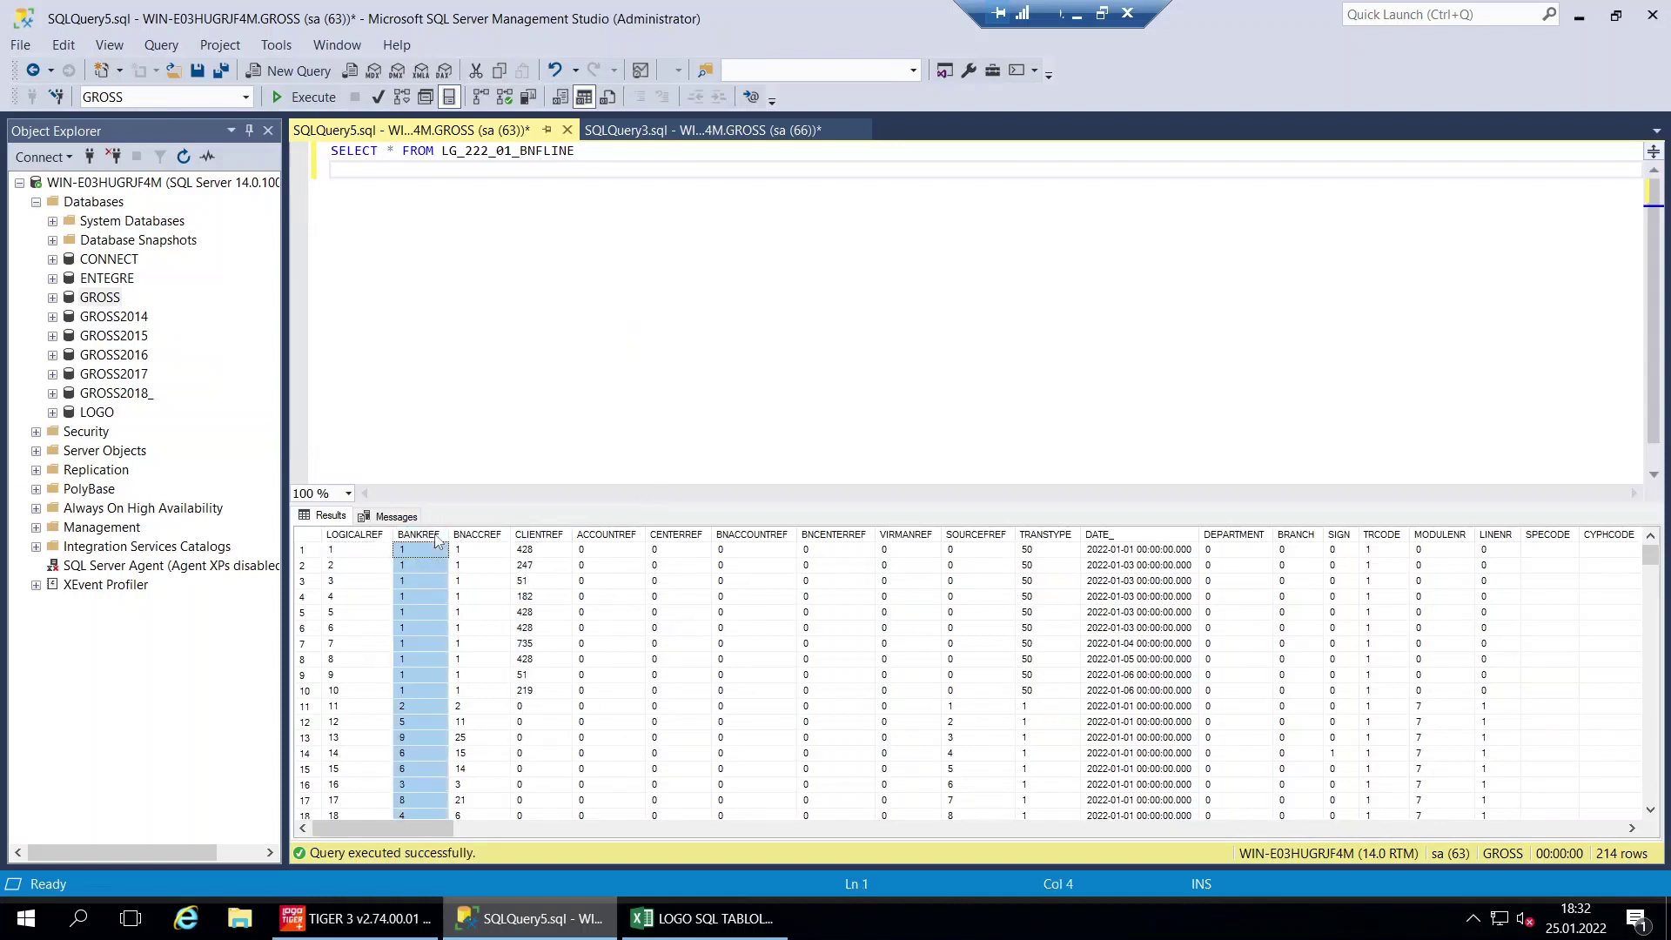
{"action": "left_click", "coordinate": [1056, 536]}
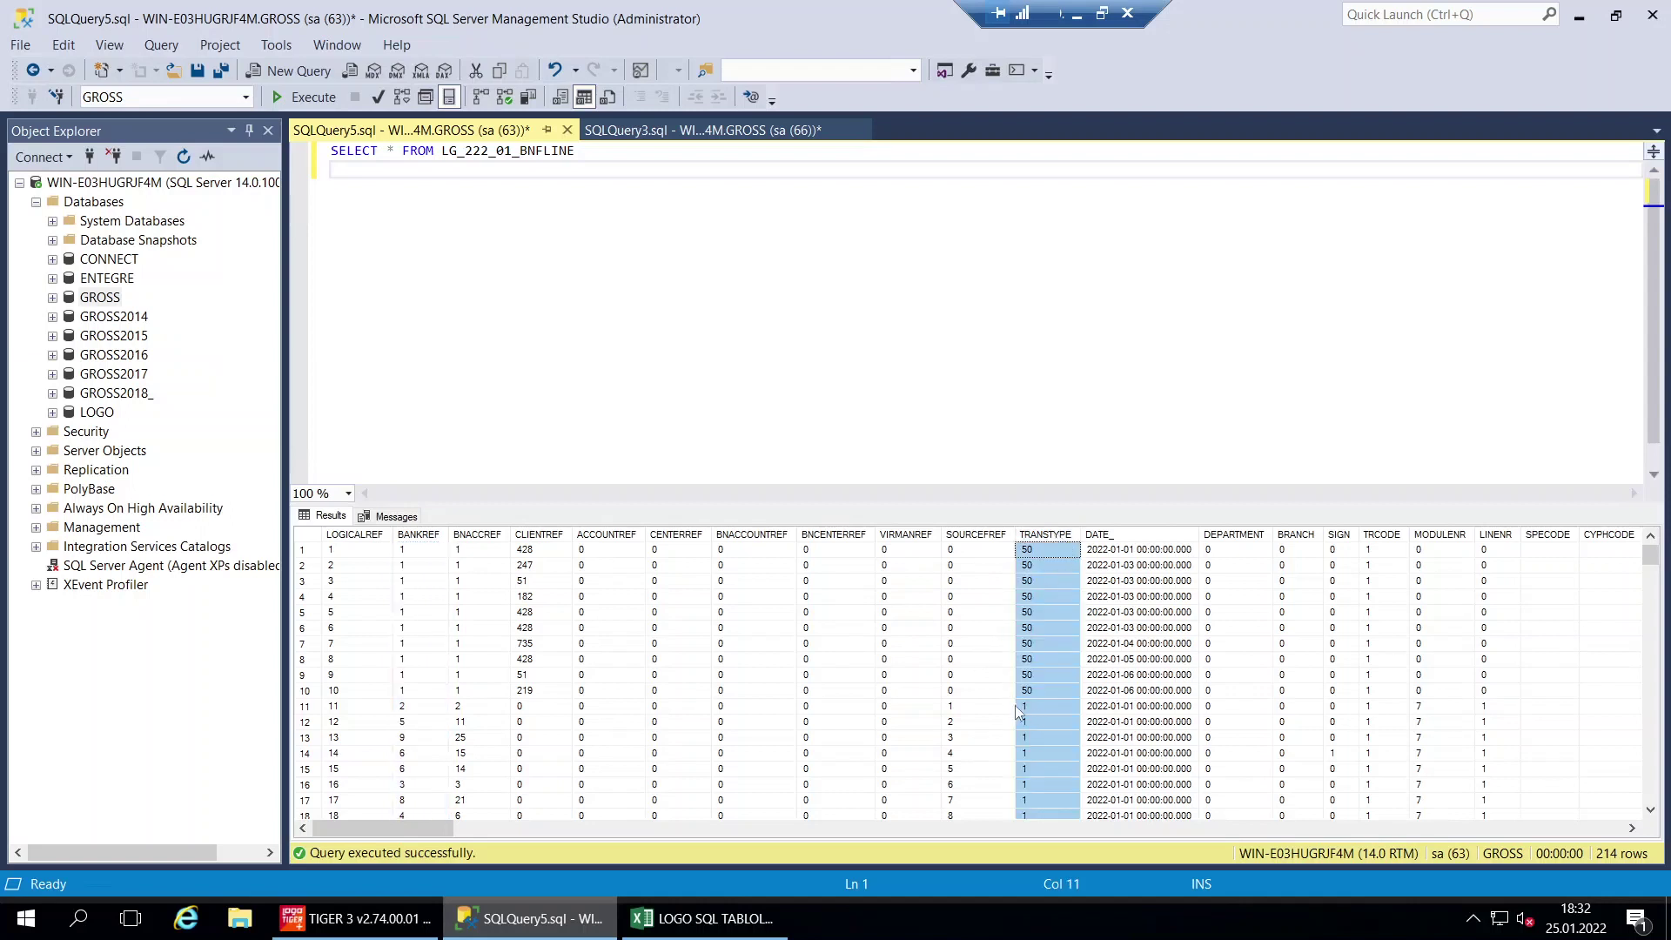
{"action": "left_click", "coordinate": [1393, 537]}
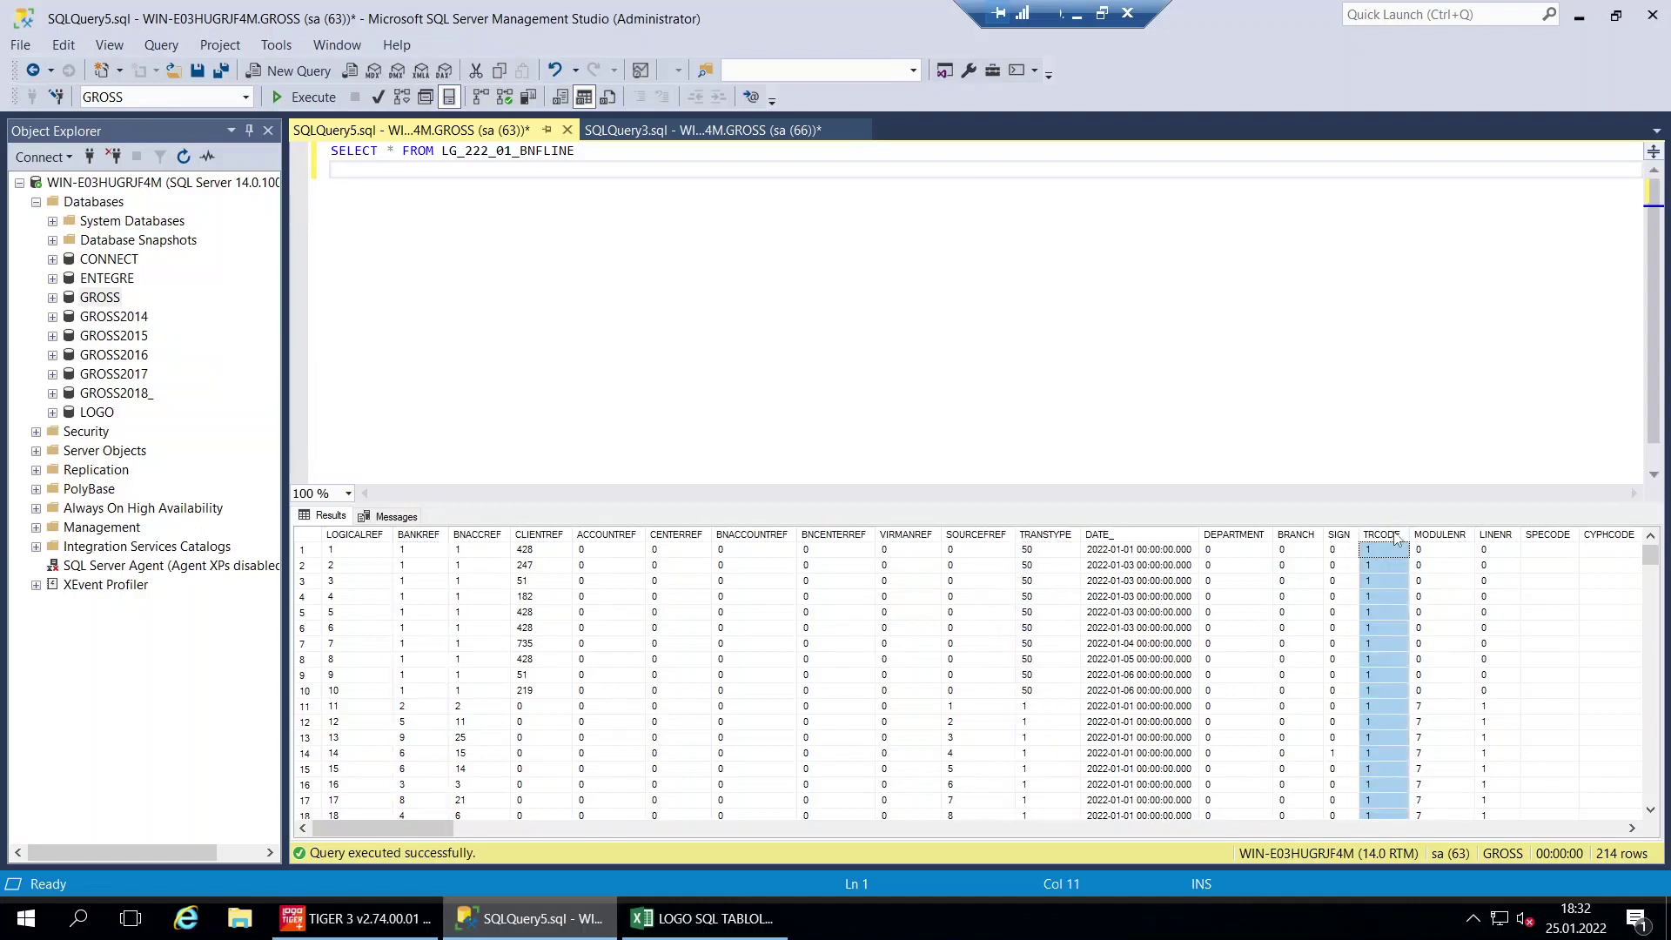
{"action": "left_click_drag", "start_coordinate": [426, 824], "coordinate": [636, 831]}
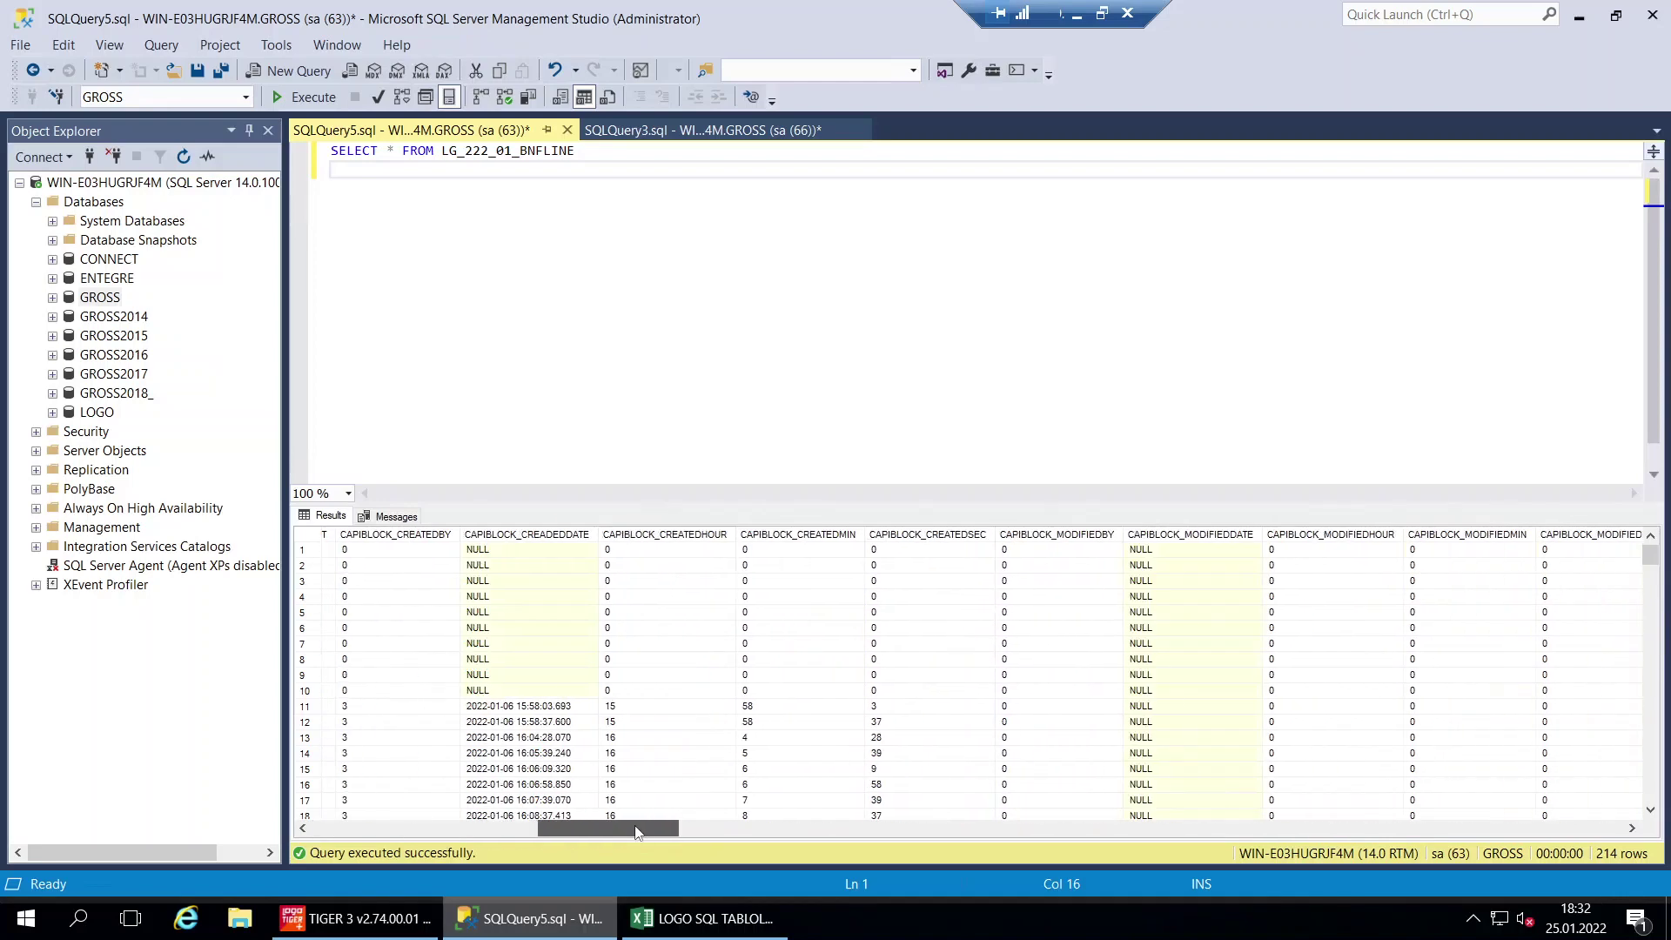
{"action": "left_click_drag", "start_coordinate": [495, 829], "coordinate": [209, 825]}
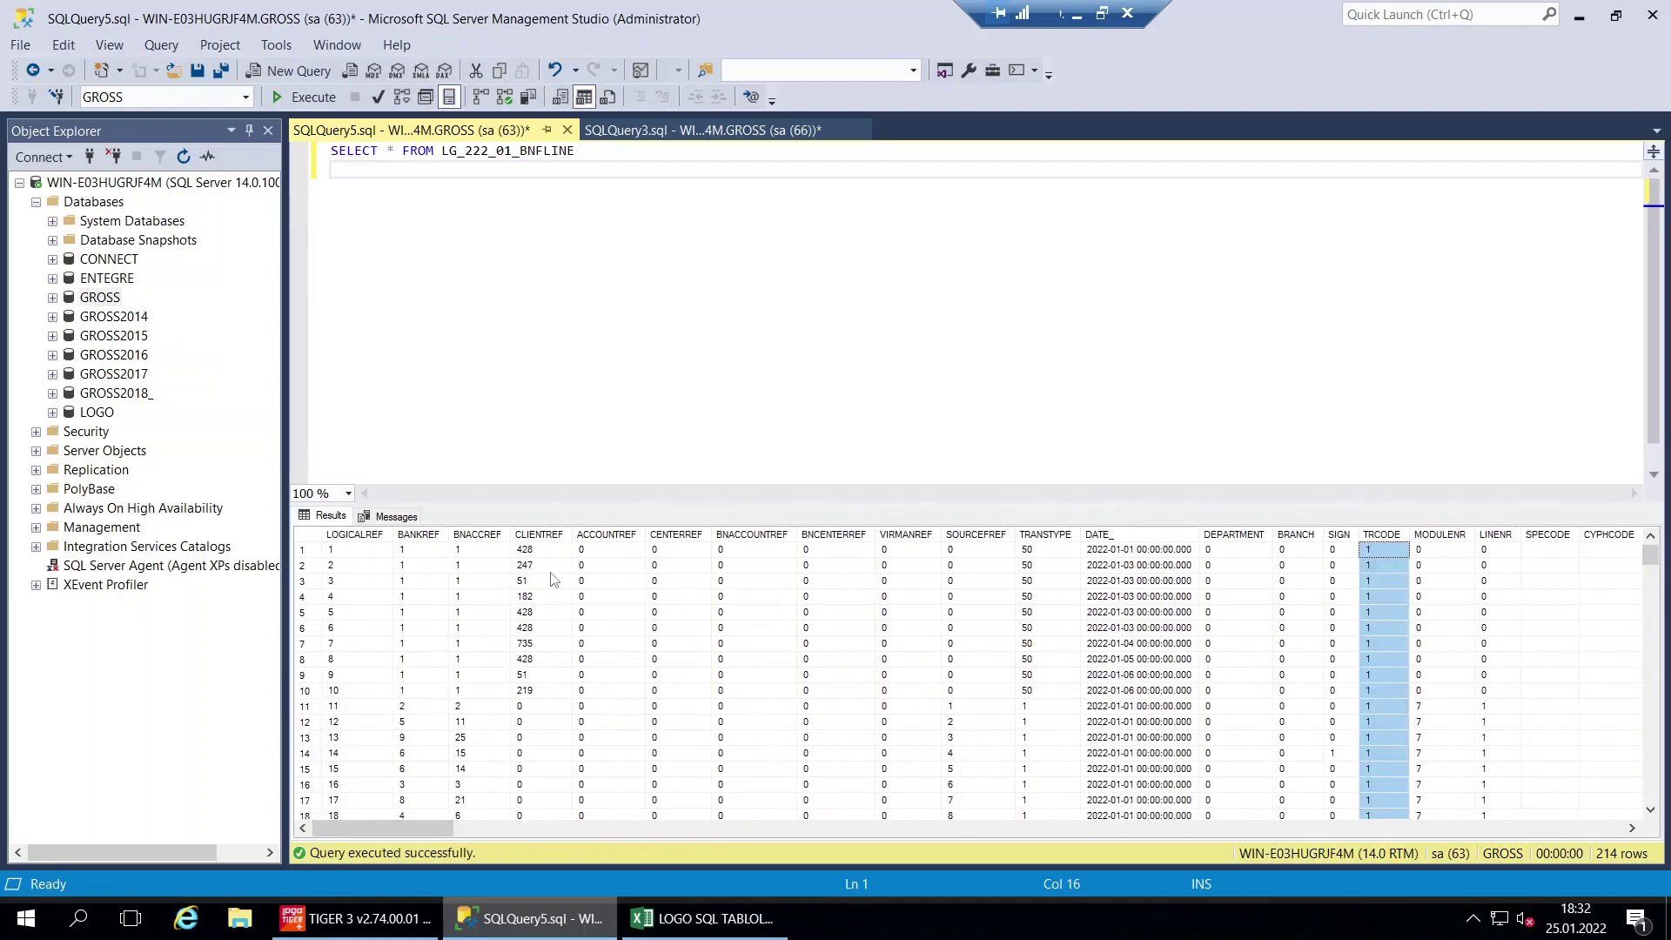
Fill the BNFLINE row 22 green and copy the CSCARD query from E23
{"action": "left_click", "coordinate": [703, 919]}
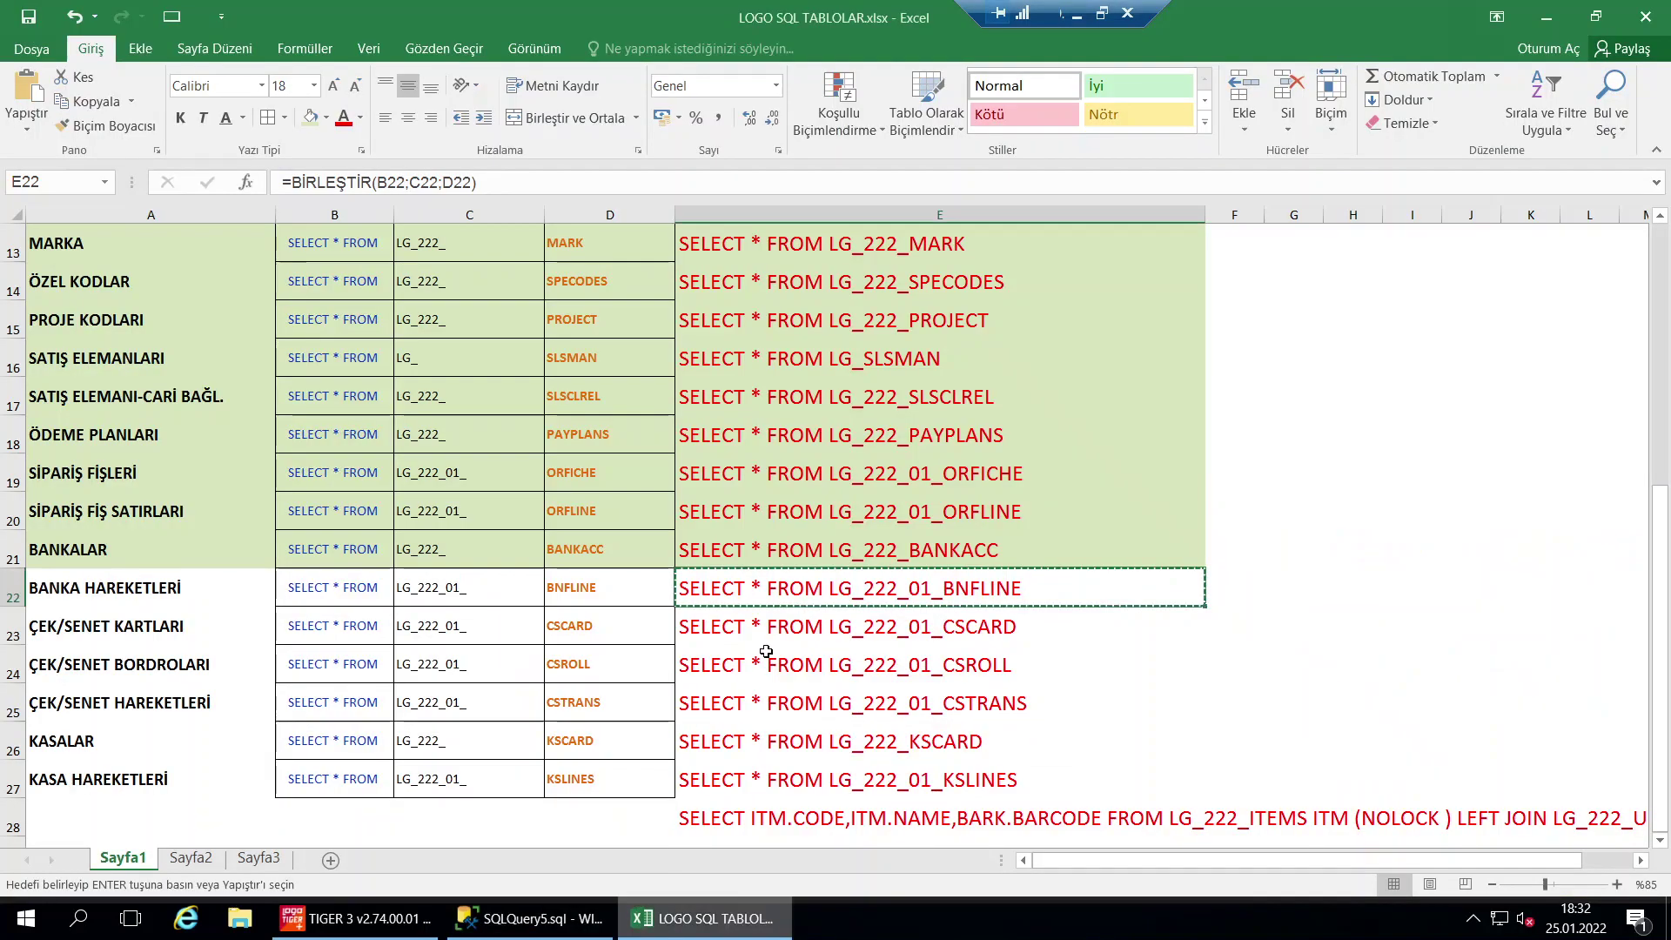
{"action": "left_click_drag", "start_coordinate": [717, 590], "coordinate": [153, 589]}
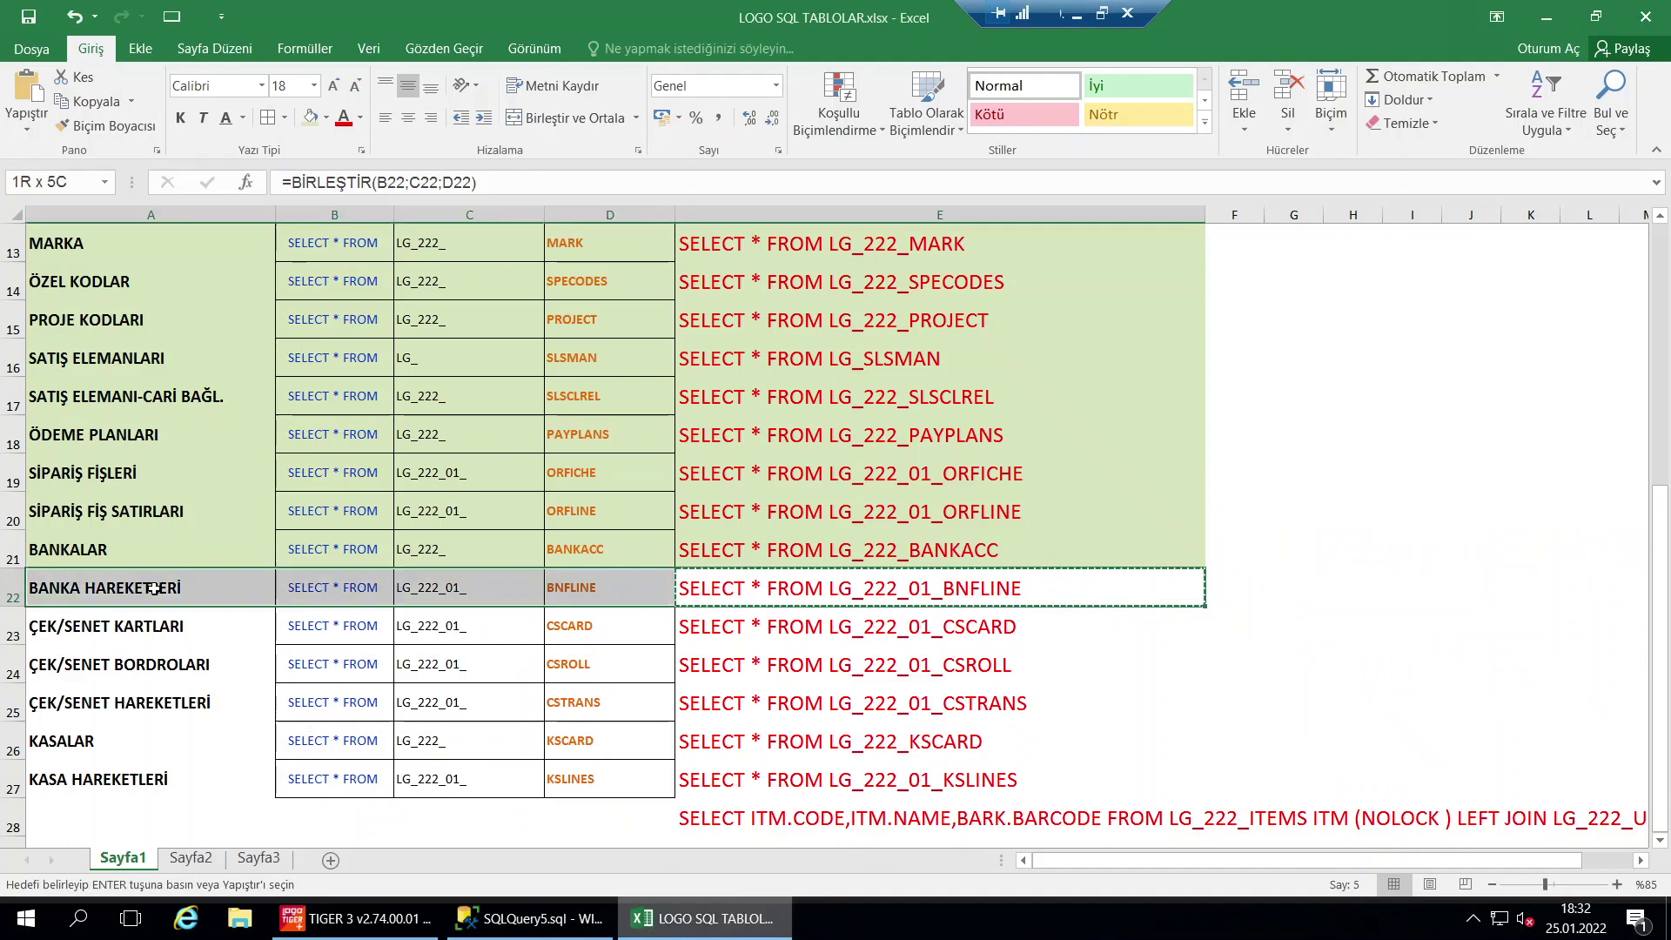
{"action": "left_click", "coordinate": [310, 117]}
{"action": "left_click", "coordinate": [841, 627]}
{"action": "key", "text": "ctrl+c"}
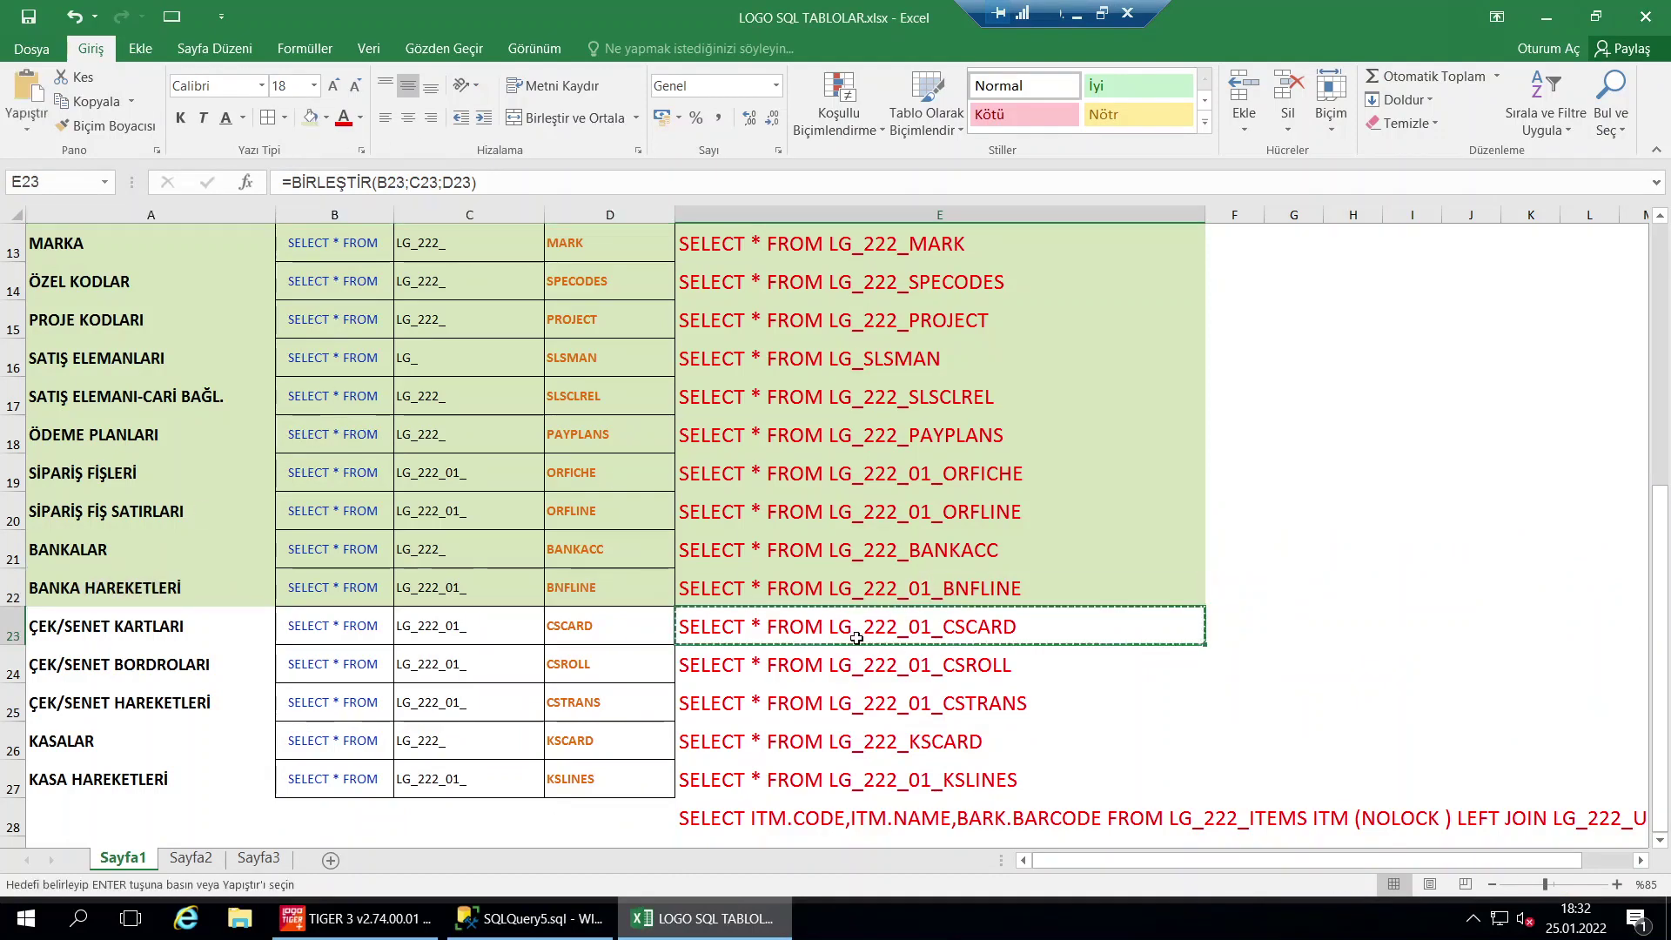
{"action": "left_click", "coordinate": [536, 920]}
{"action": "key", "text": "ctrl+a"}
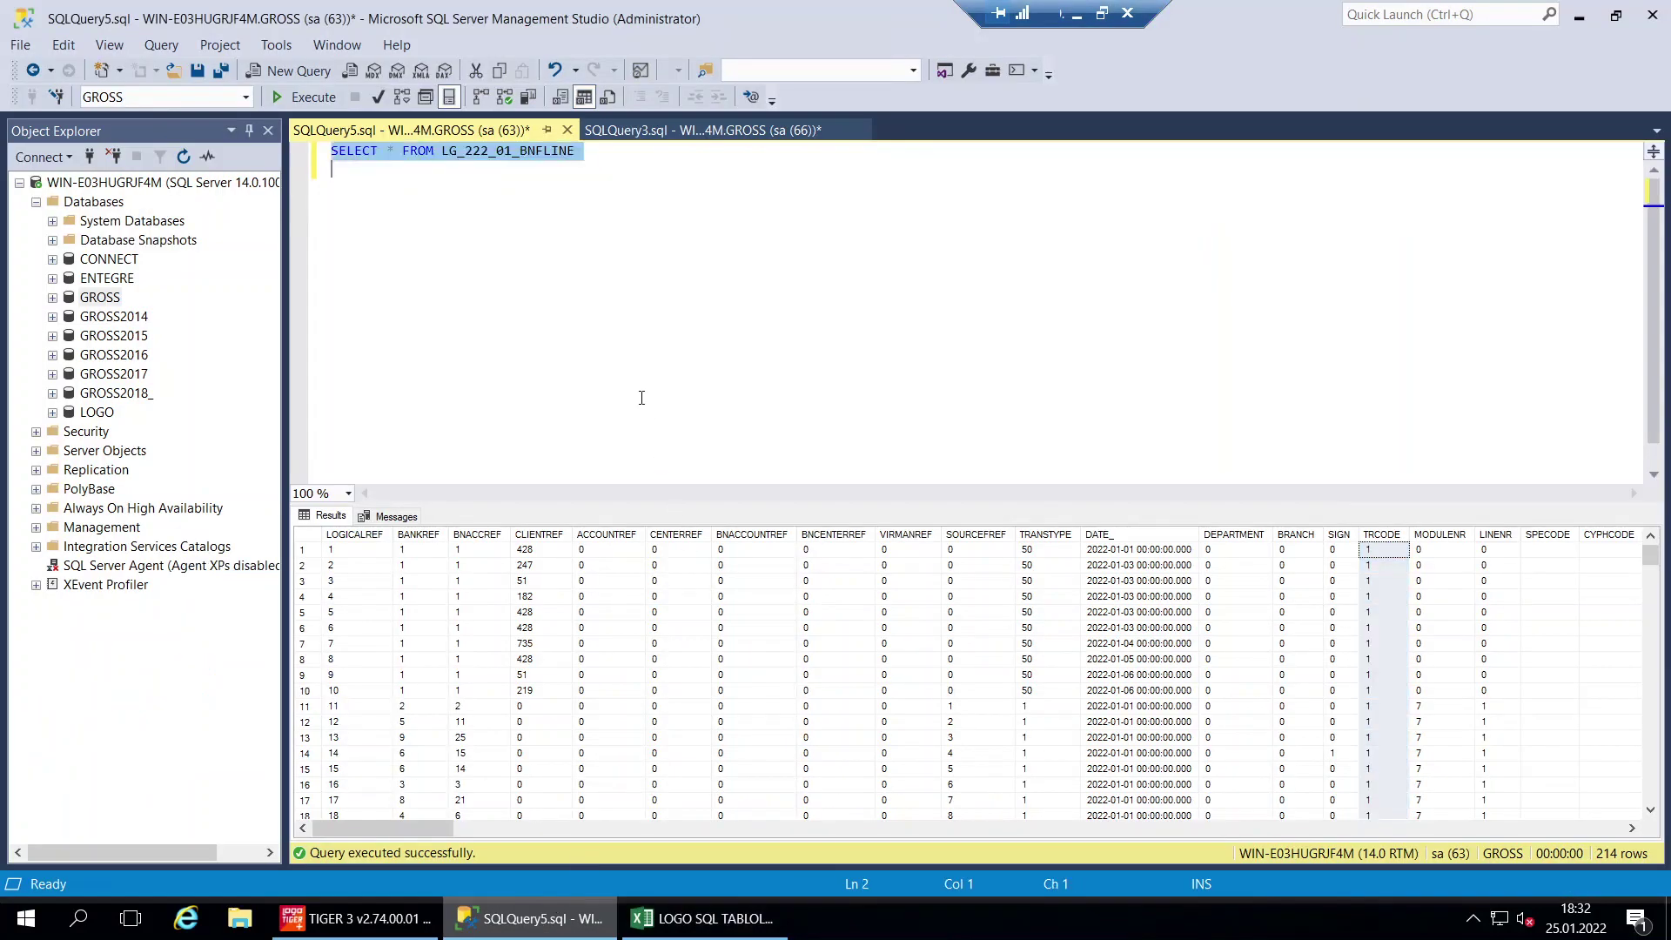
Run the LG_222_01_CSCARD query (4 rows) and inspect its DOC, OWING and PORTFOYNO columns
{"action": "key", "text": "ctrl+v"}
{"action": "left_click", "coordinate": [523, 152]}
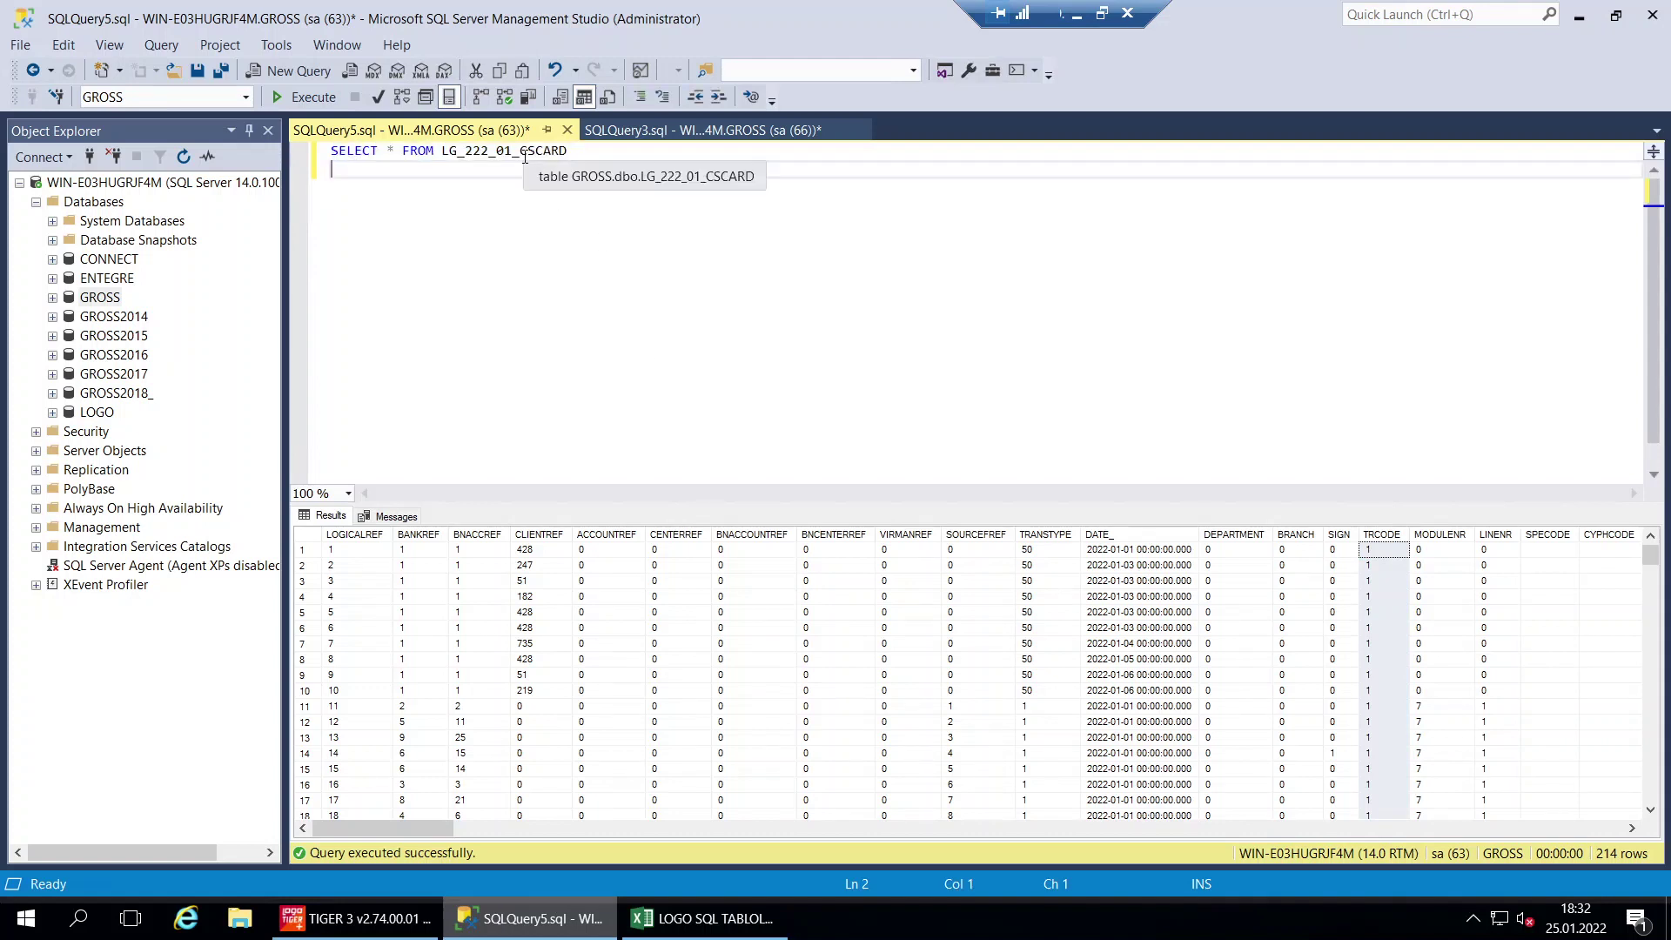
{"action": "double_click", "coordinate": [575, 153]}
{"action": "key", "text": "End"}
{"action": "key", "text": "Return"}
{"action": "left_click", "coordinate": [301, 97]}
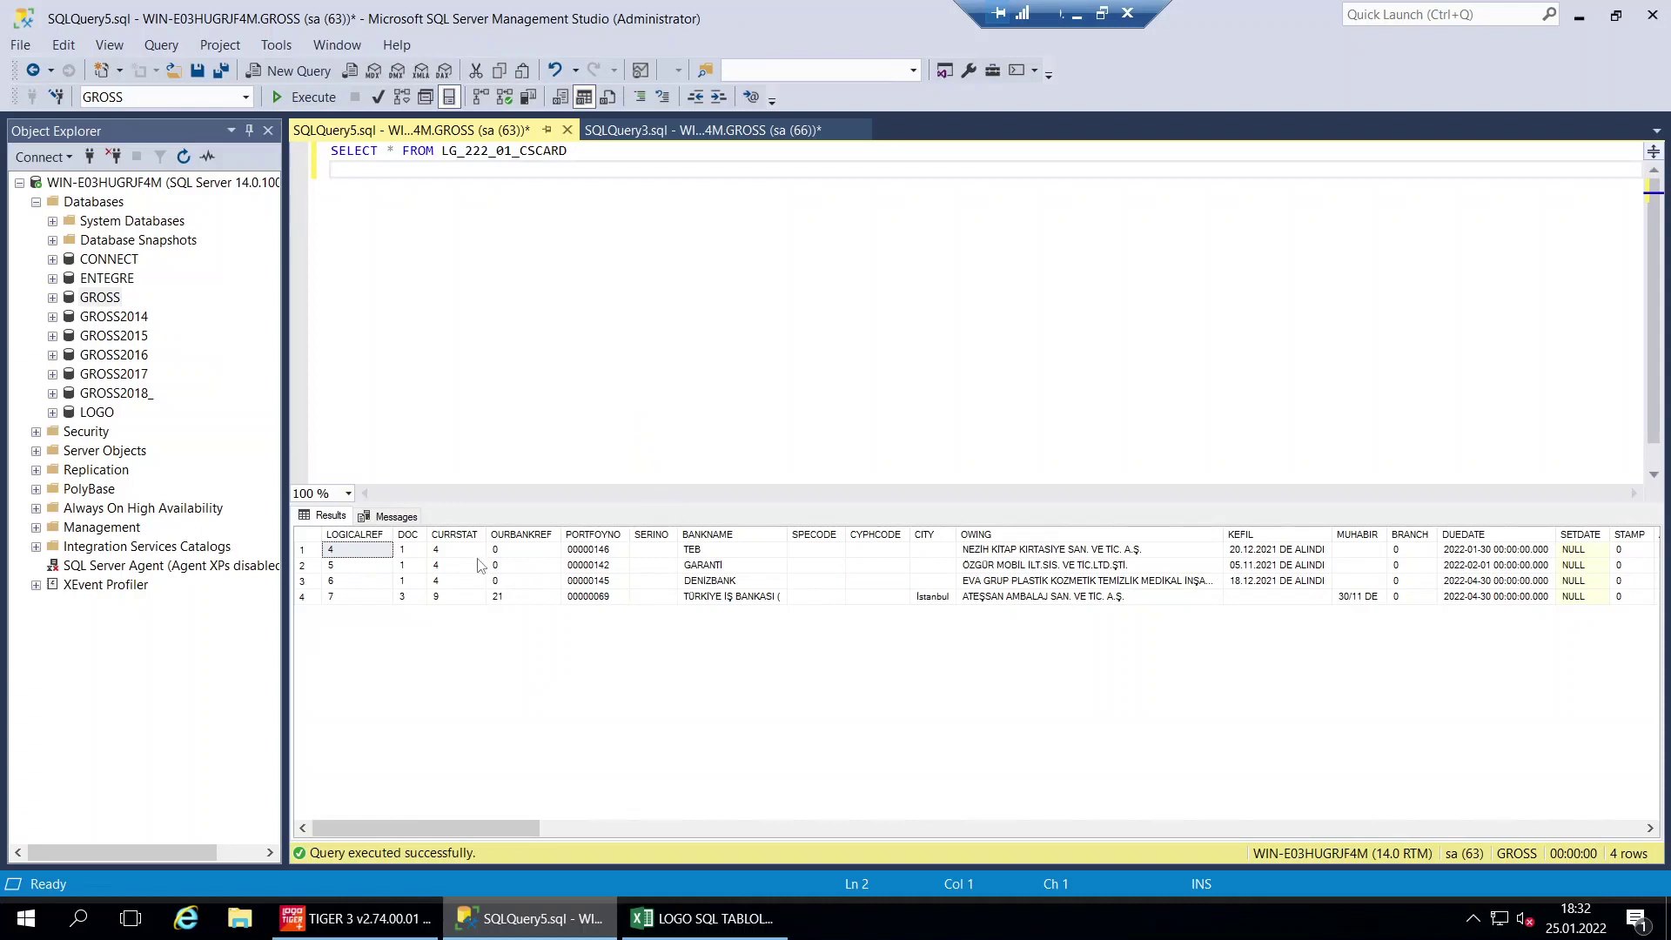
{"action": "left_click", "coordinate": [407, 536]}
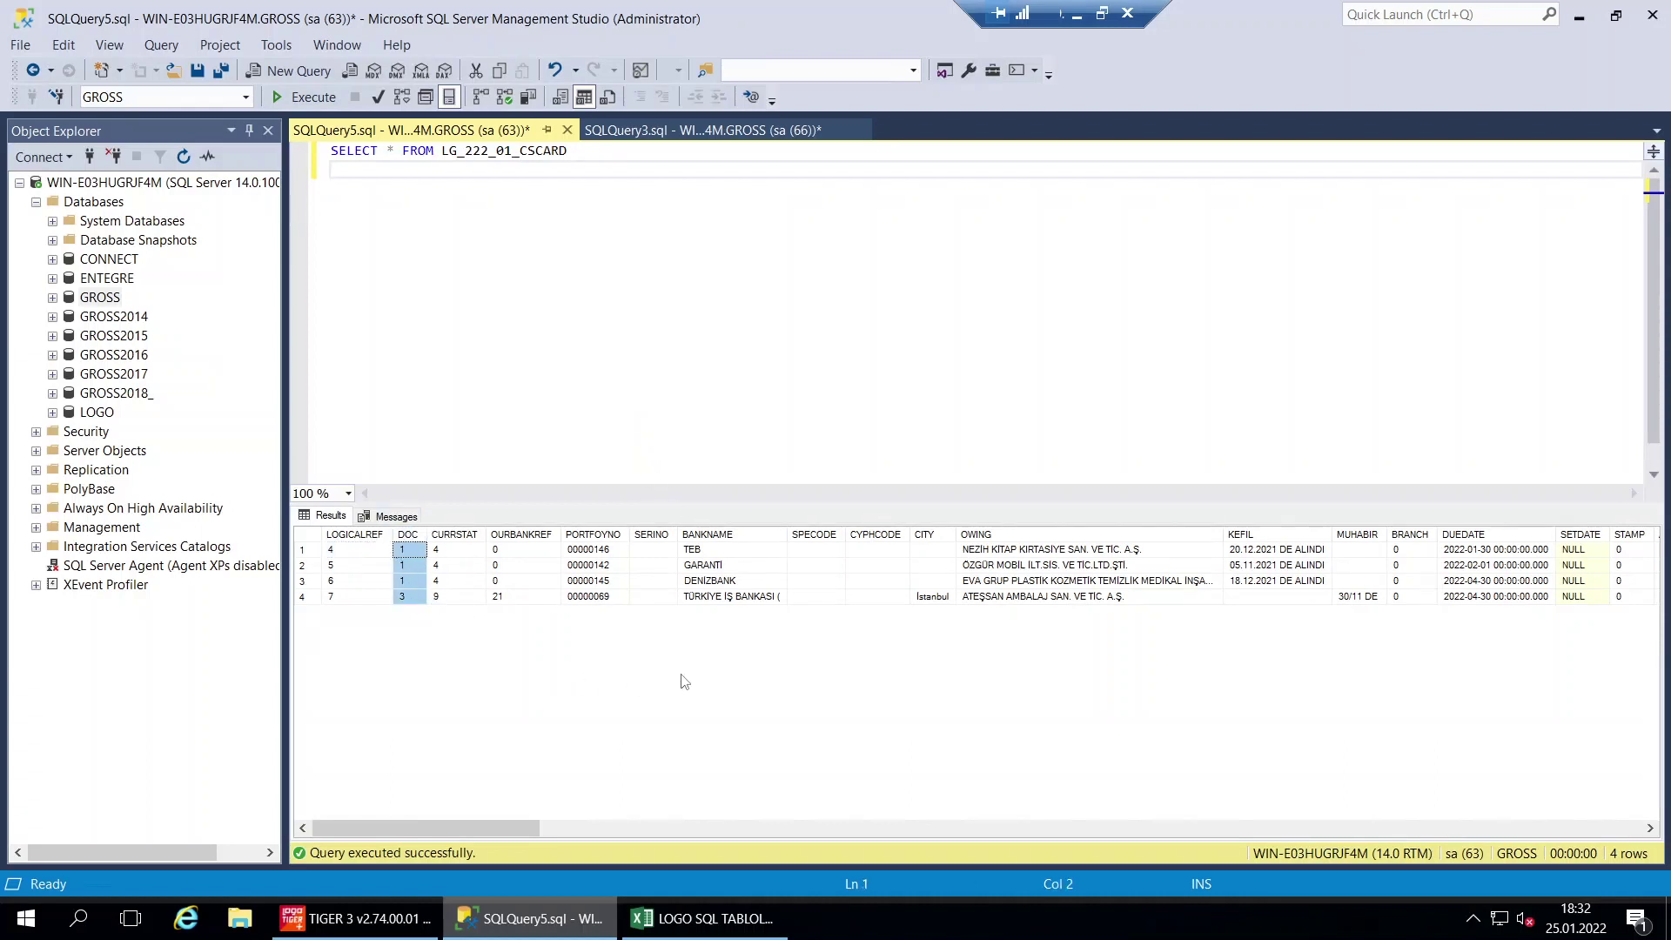
{"action": "left_click", "coordinate": [970, 536]}
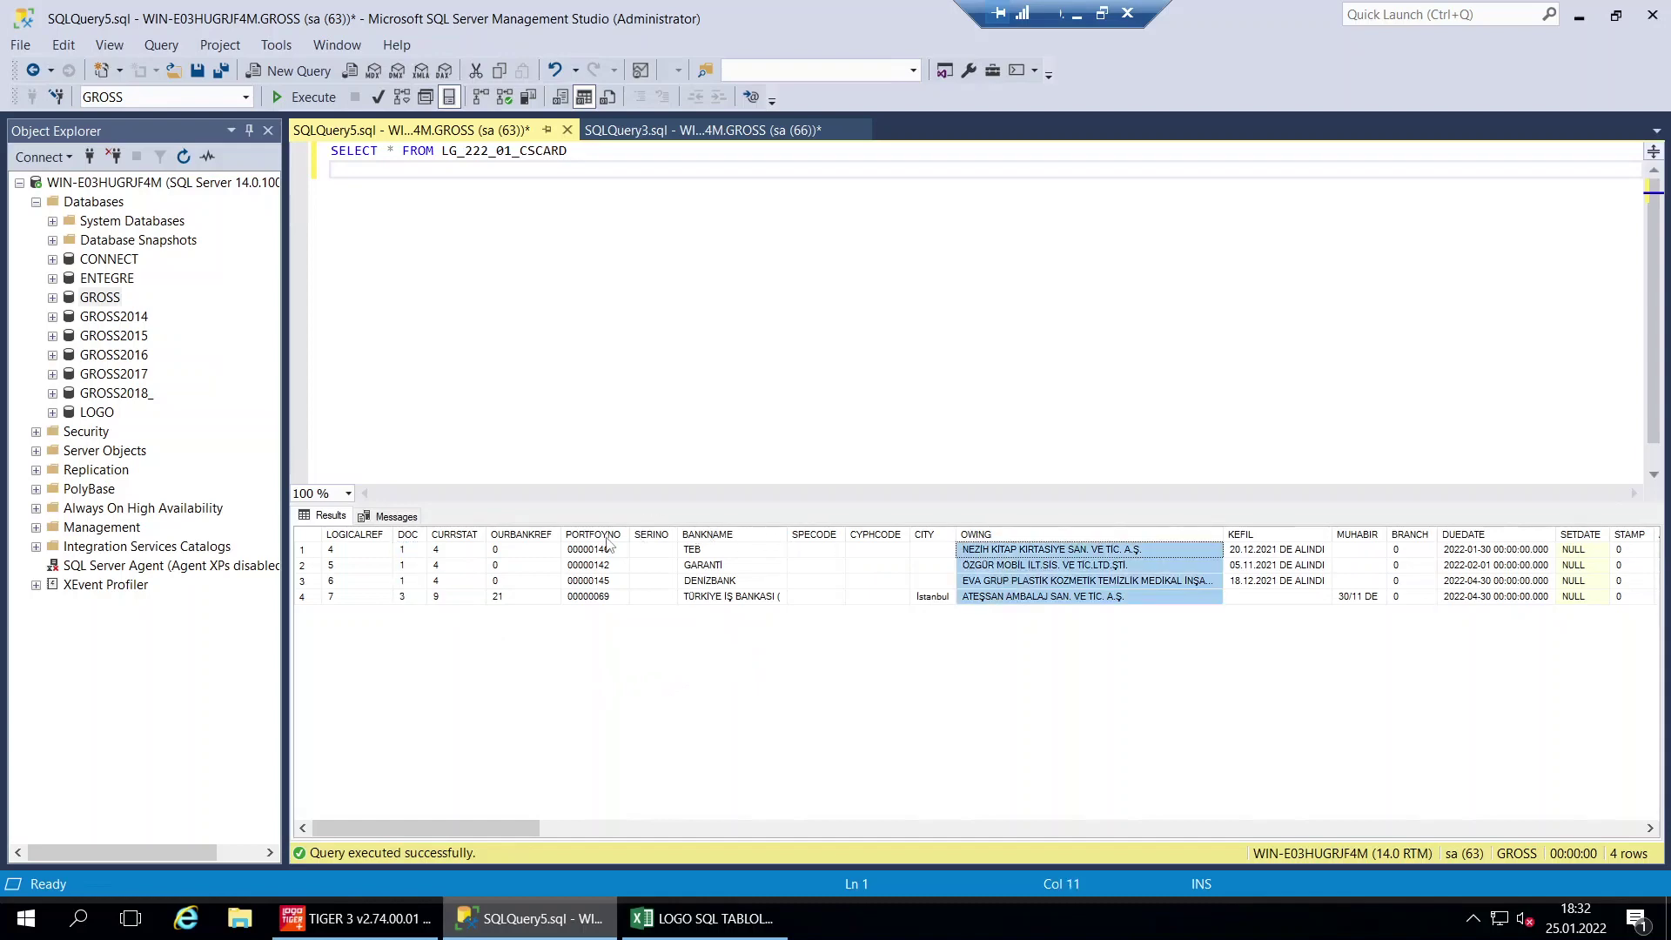
{"action": "left_click", "coordinate": [595, 535]}
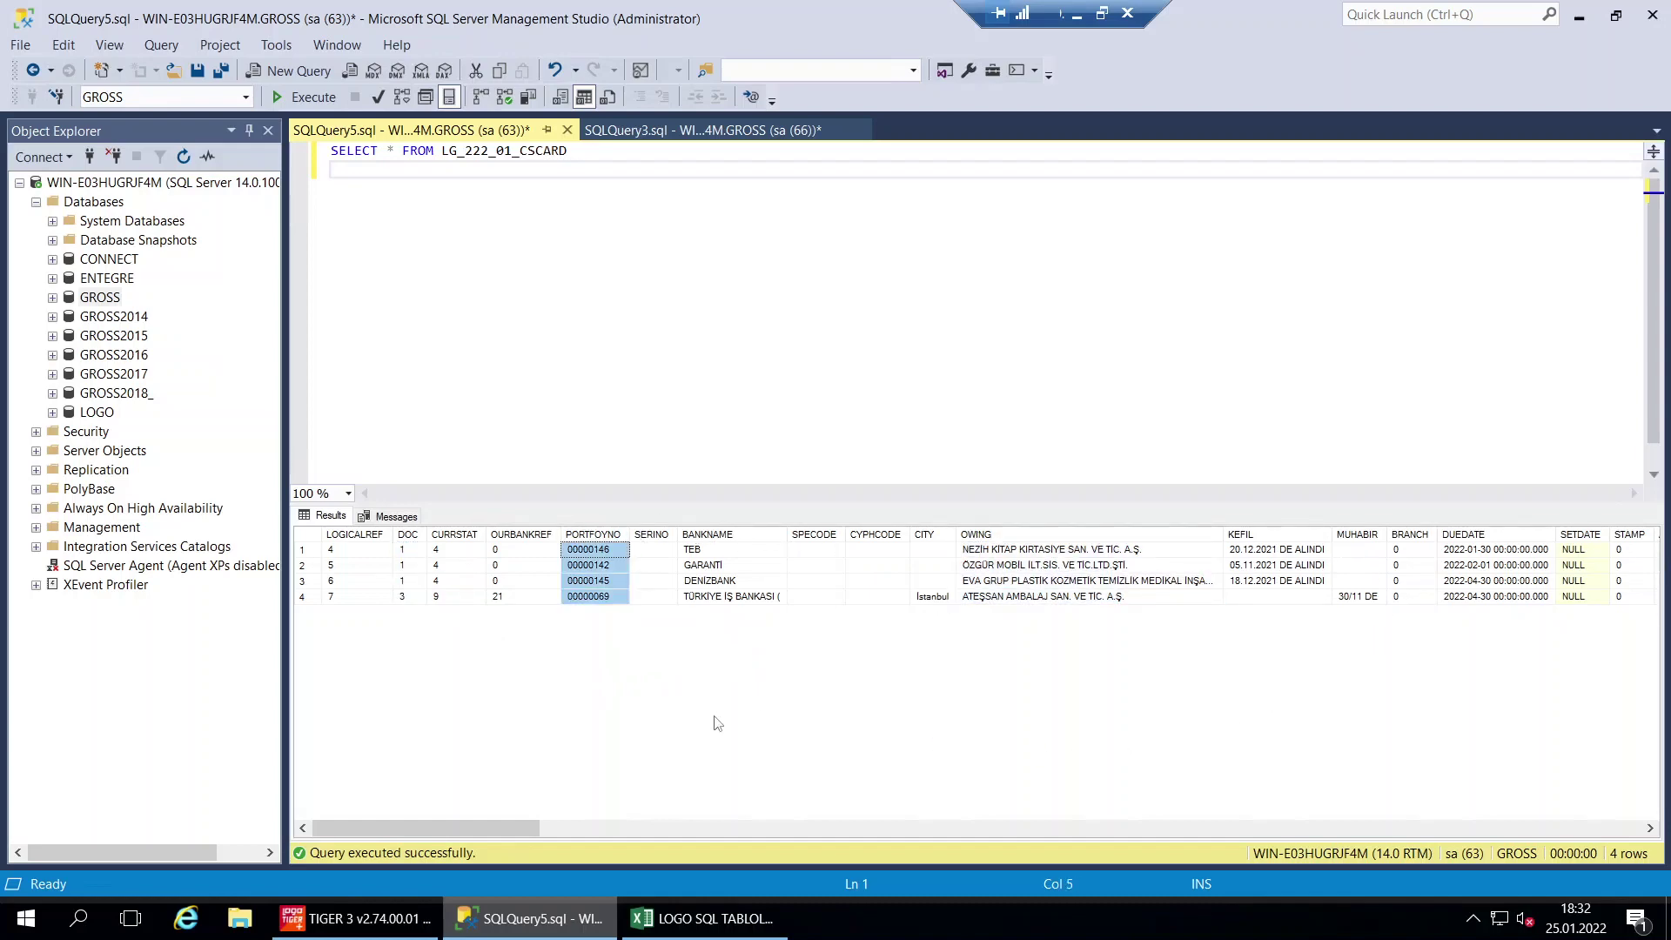
Fill the CSCARD row A23:E23 green and copy the CSROLL query from E24
{"action": "left_click", "coordinate": [703, 918]}
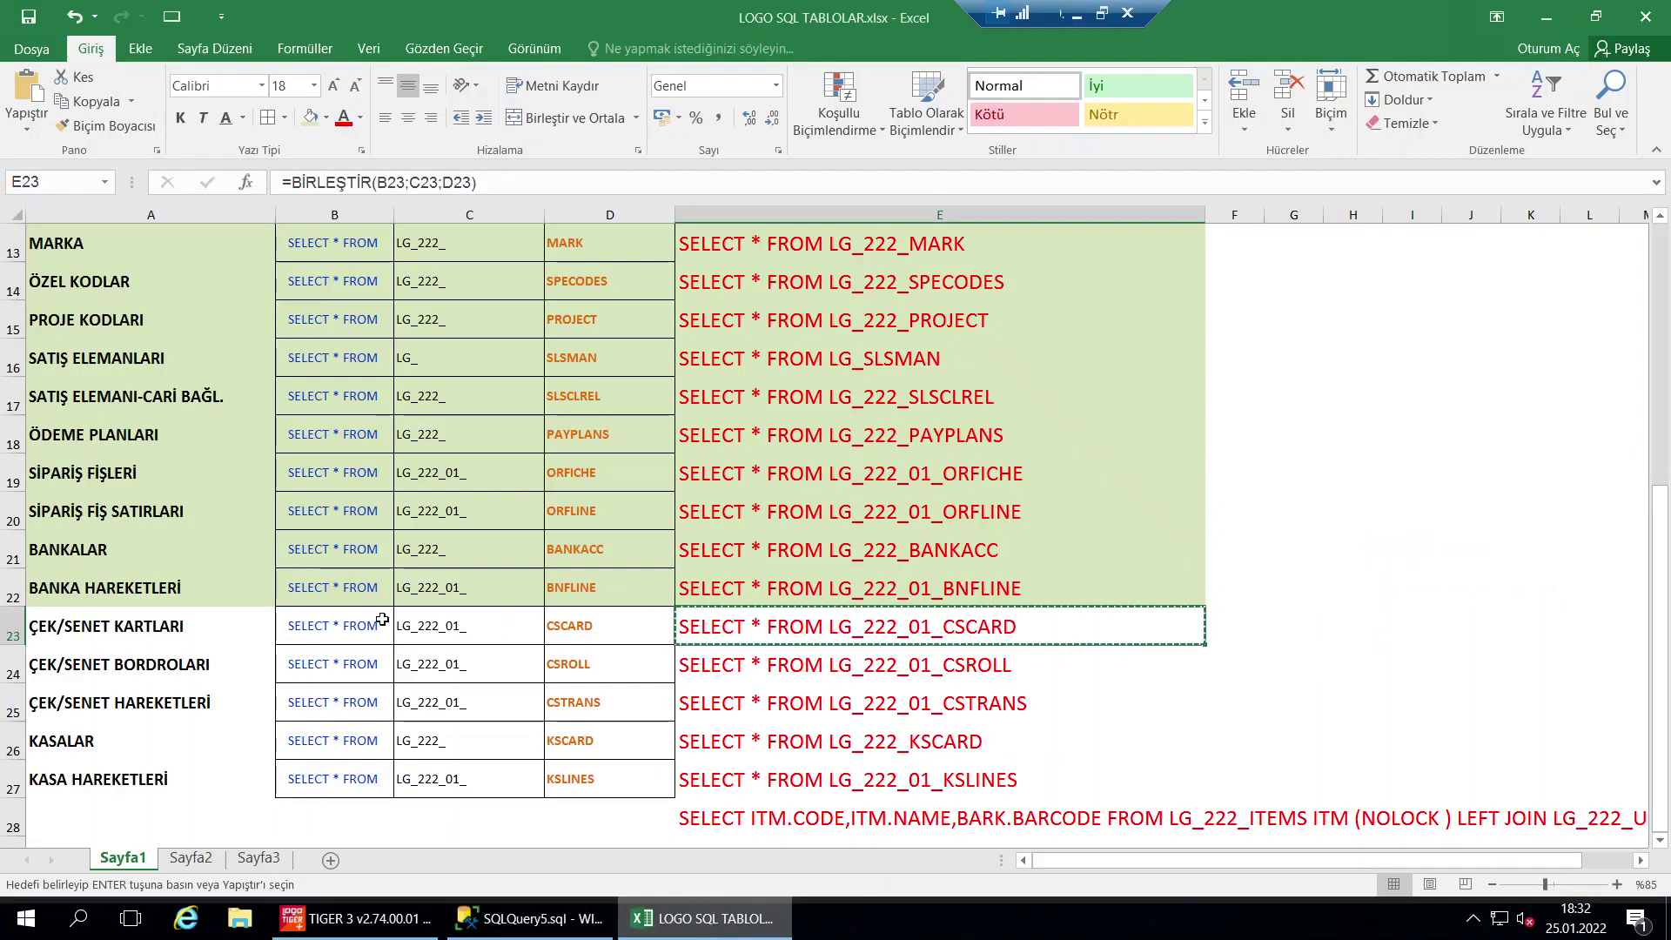
{"action": "left_click", "coordinate": [148, 626], "text": "shift"}
{"action": "left_click", "coordinate": [311, 117]}
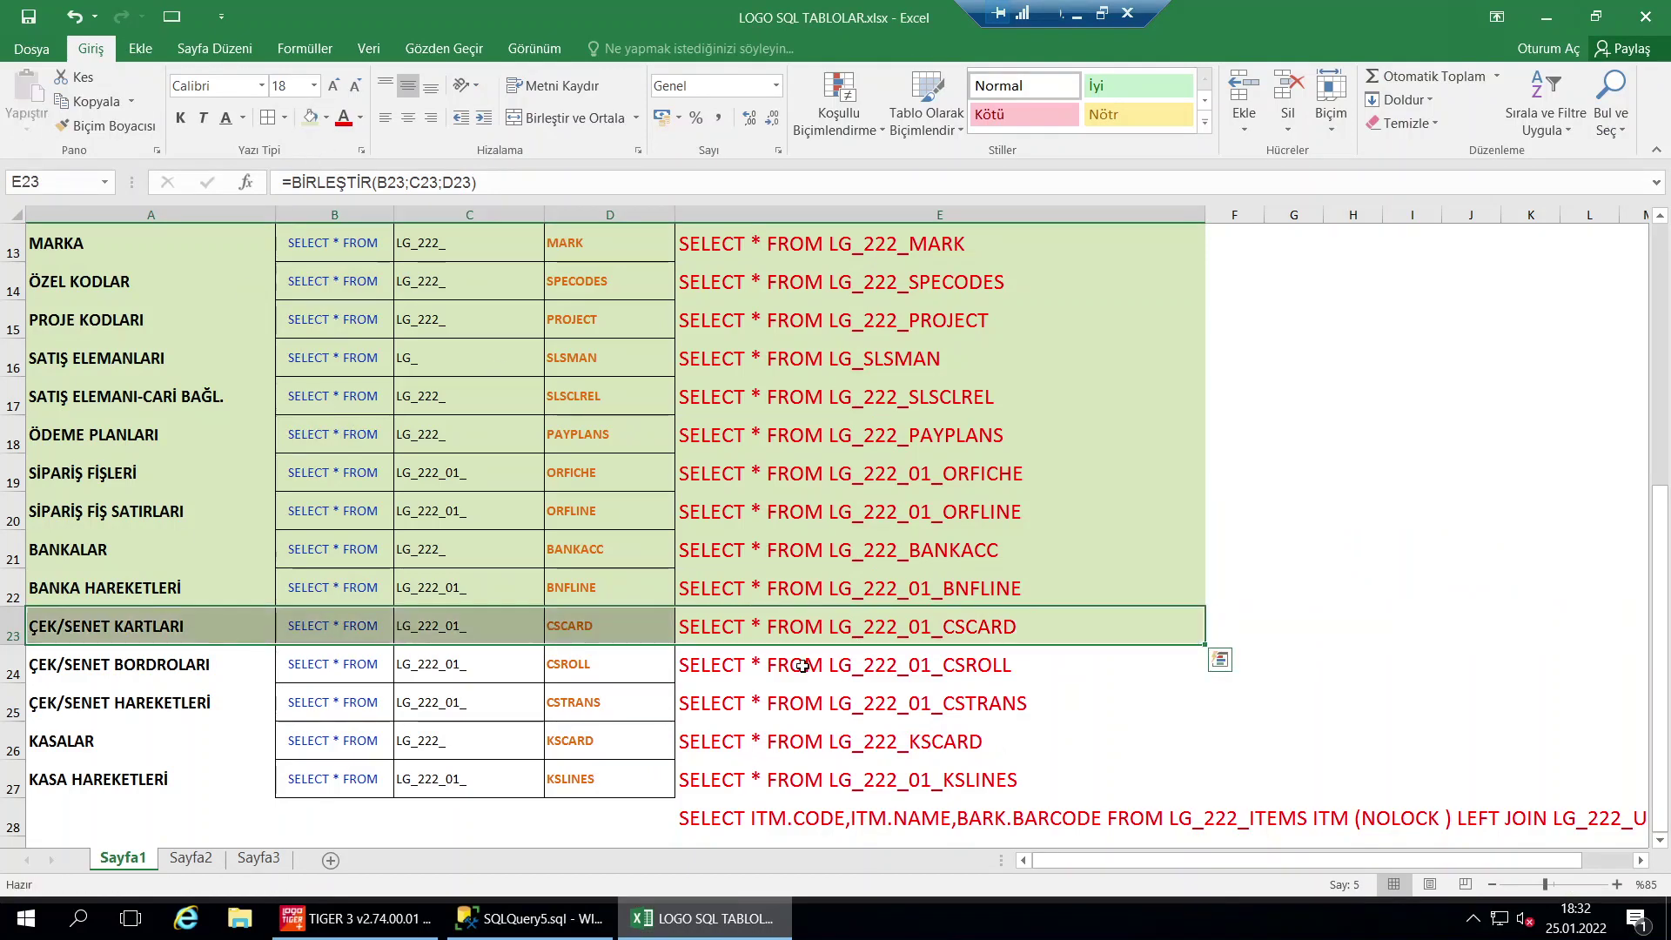
{"action": "left_click", "coordinate": [801, 666]}
{"action": "key", "text": "ctrl+c"}
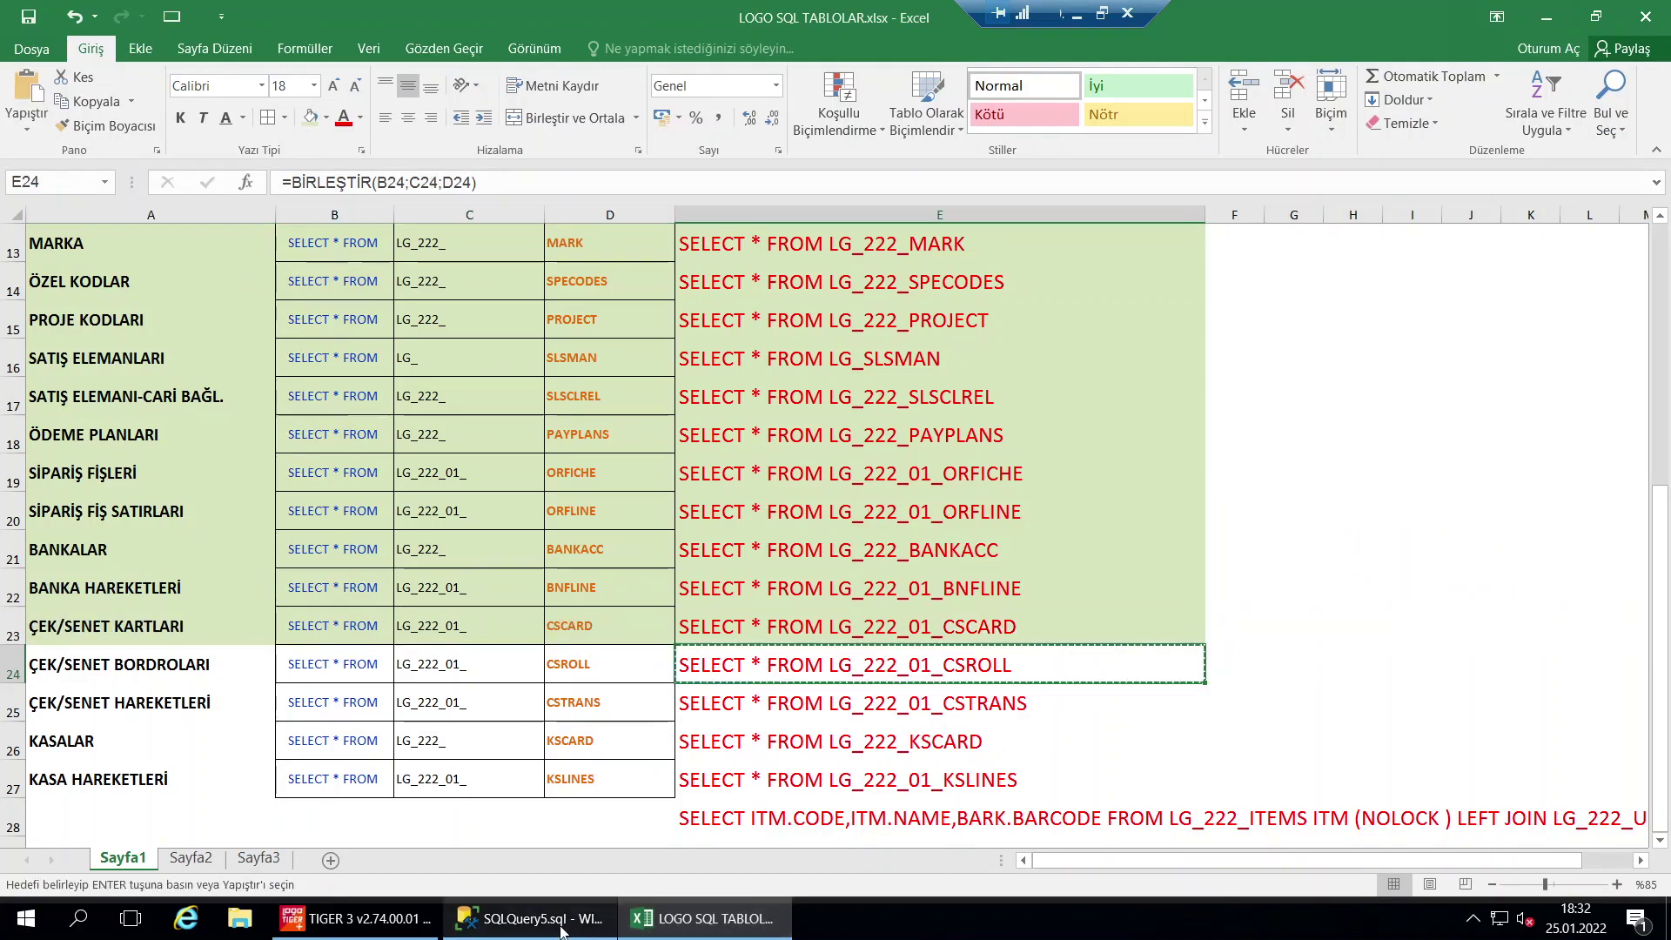
Replace the editor text with the LG_222_01_CSROLL query and run it, returning one row
{"action": "left_click", "coordinate": [562, 923]}
{"action": "key", "text": "ctrl+a"}
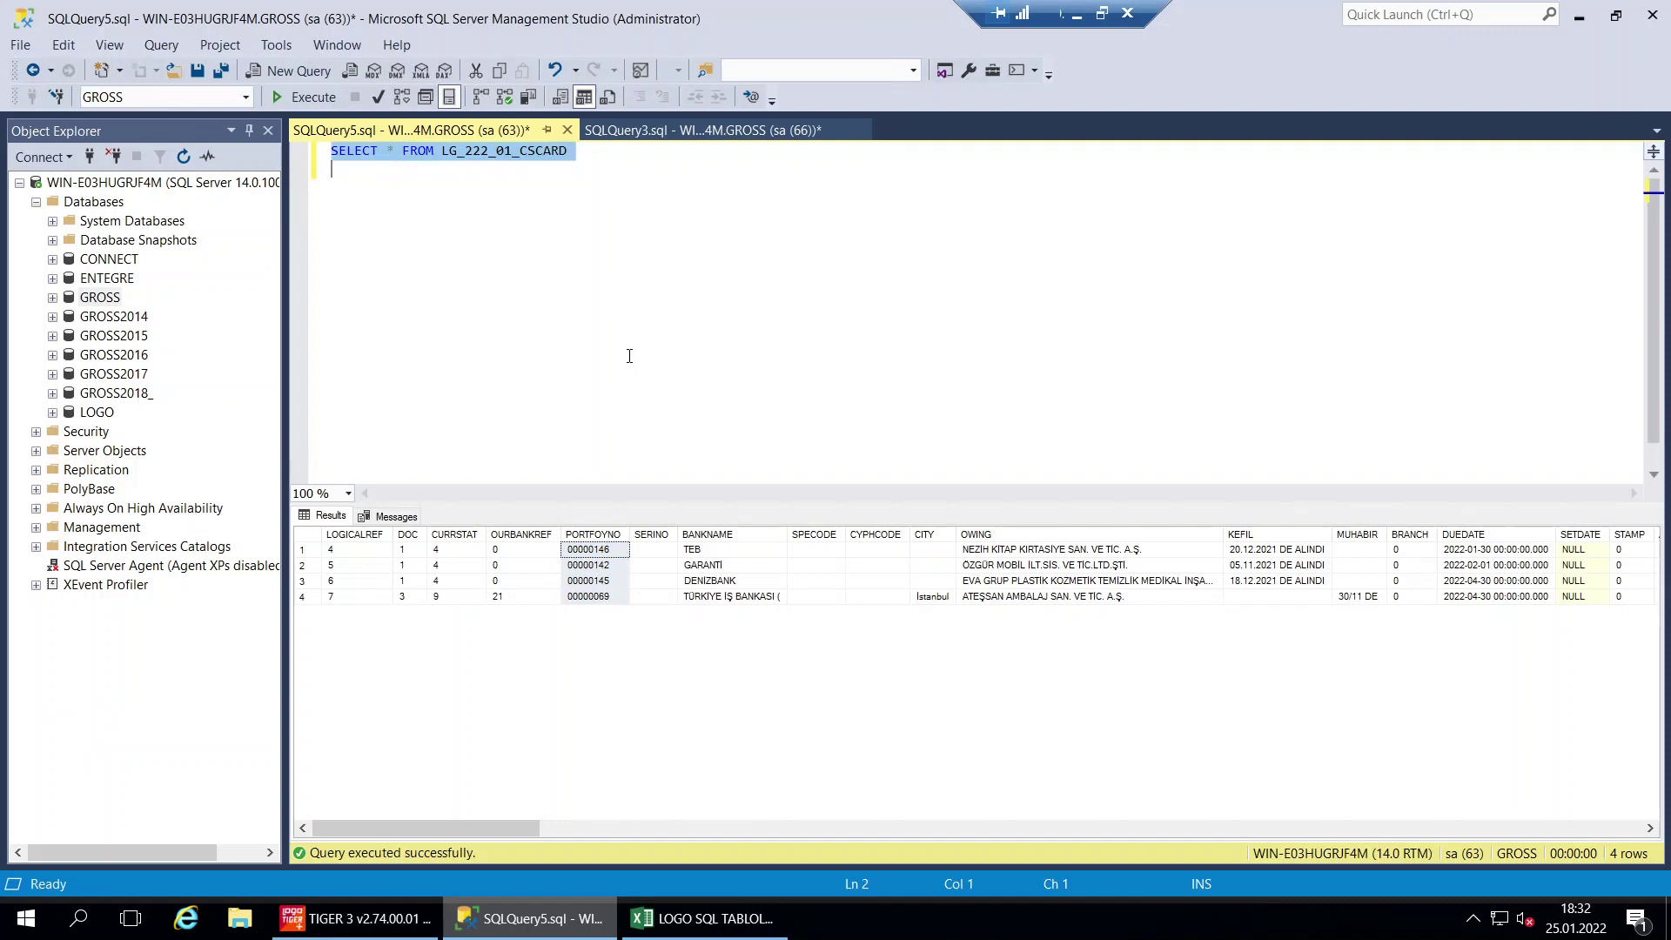
{"action": "key", "text": "ctrl+v"}
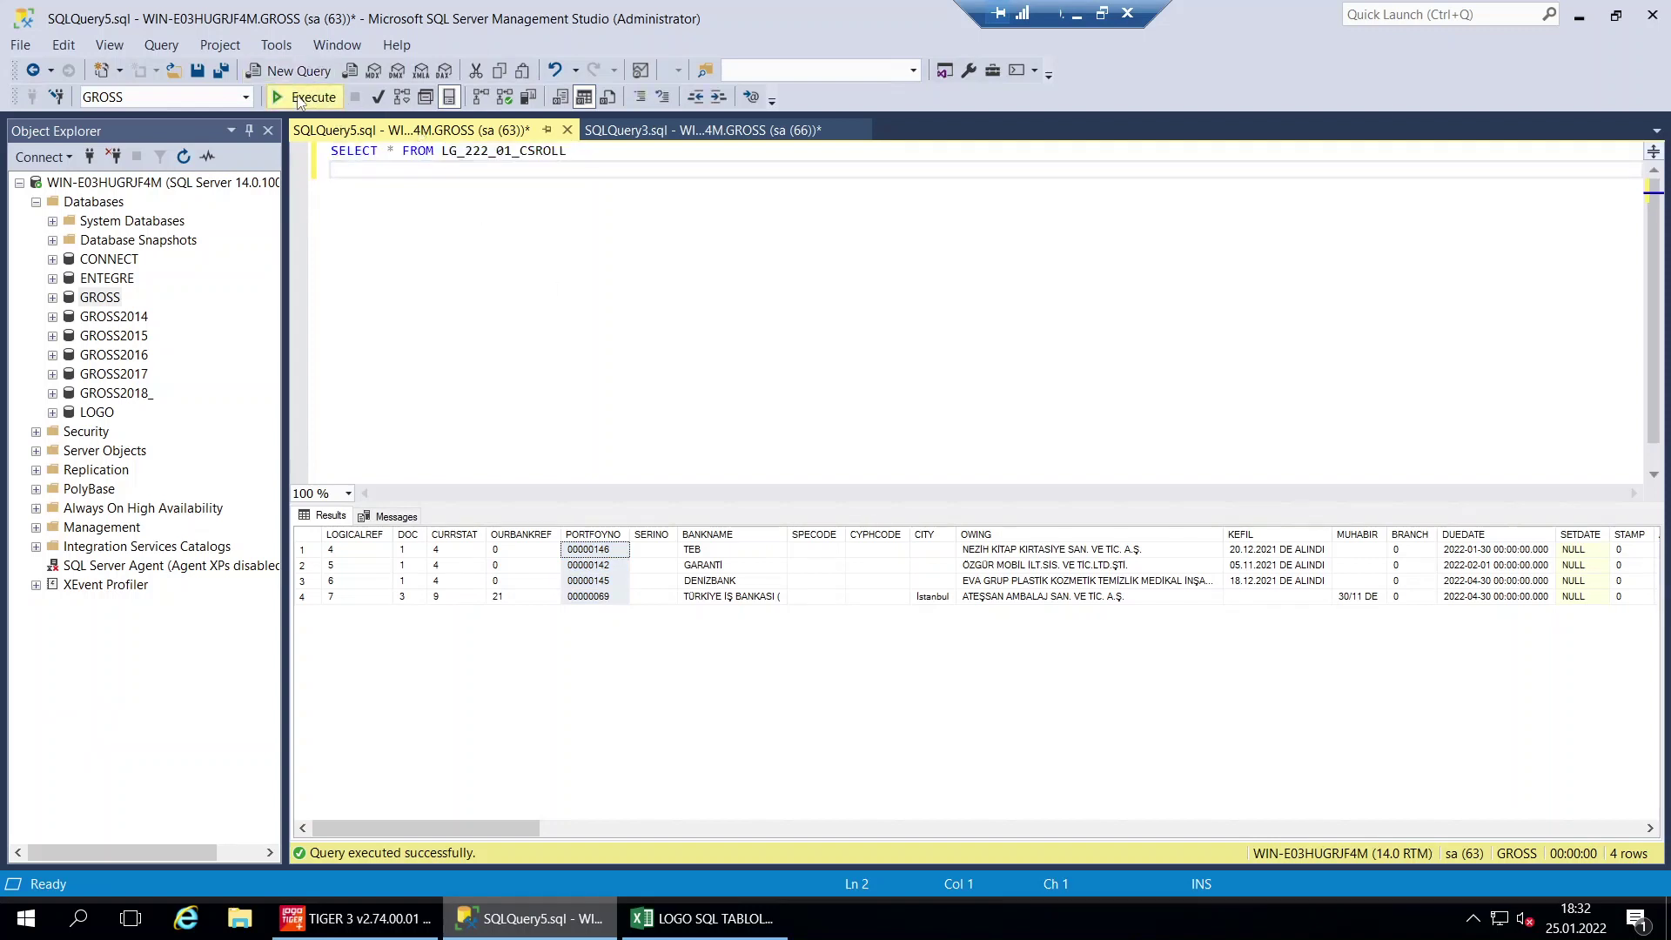
{"action": "left_click", "coordinate": [298, 97]}
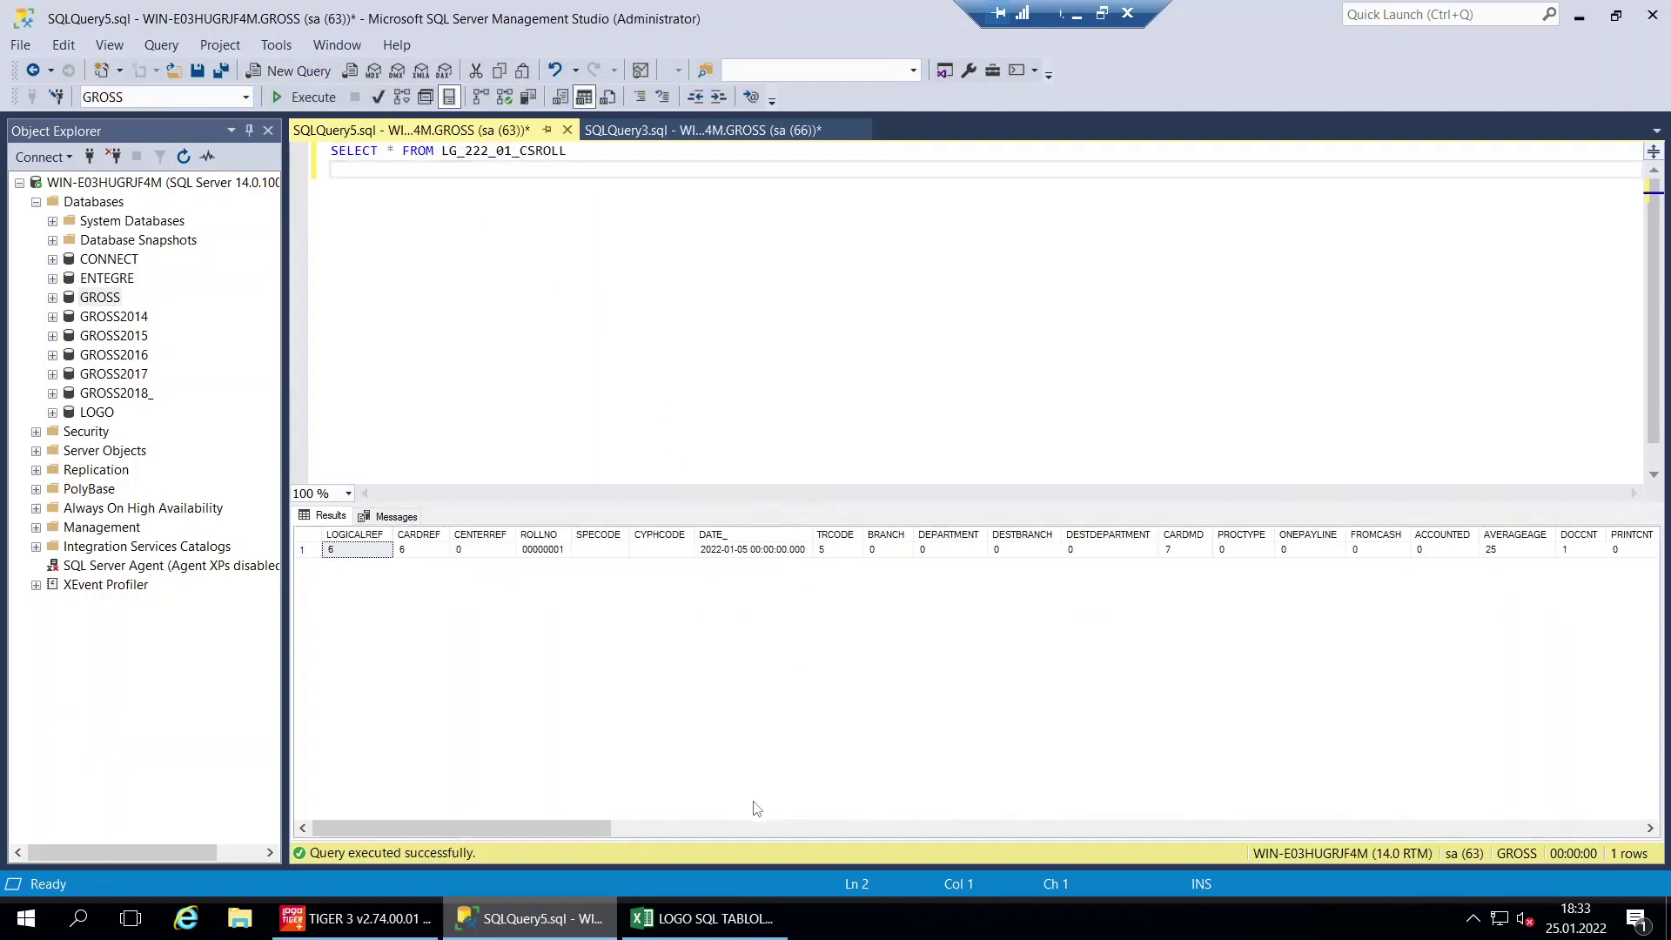
{"action": "left_click", "coordinate": [727, 921]}
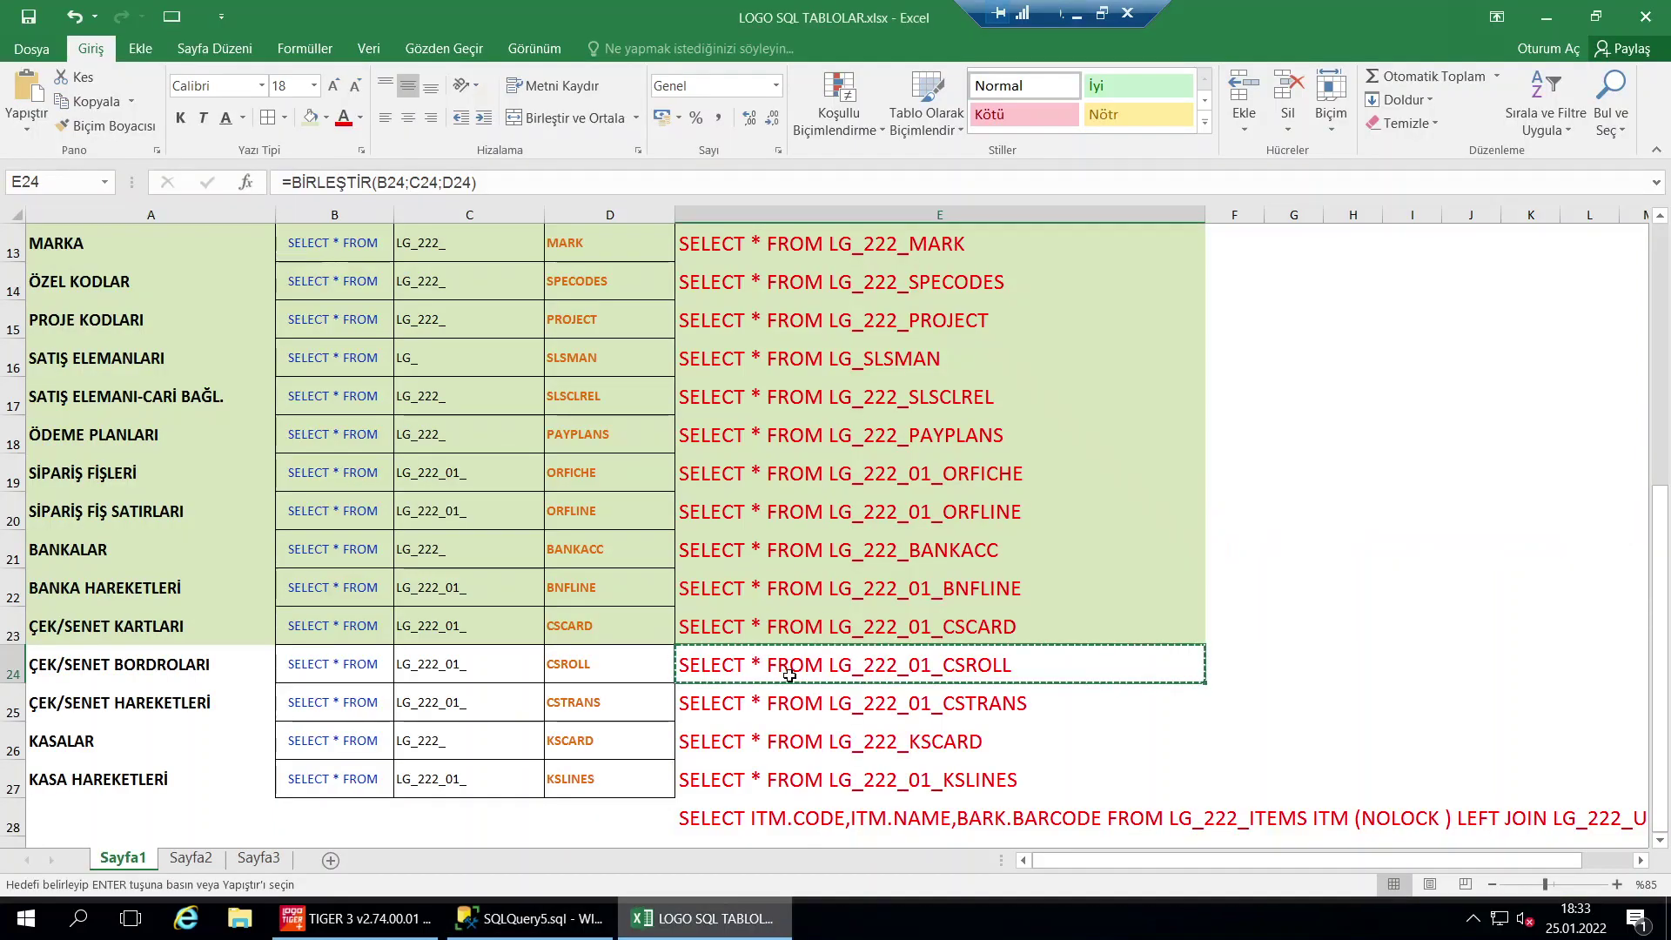
Fill the ÇEK/SENET BORDROLARI row A24:E24 green and copy the LG_222_01_CSTRANS query in E25
{"action": "left_click_drag", "start_coordinate": [784, 677], "coordinate": [131, 665]}
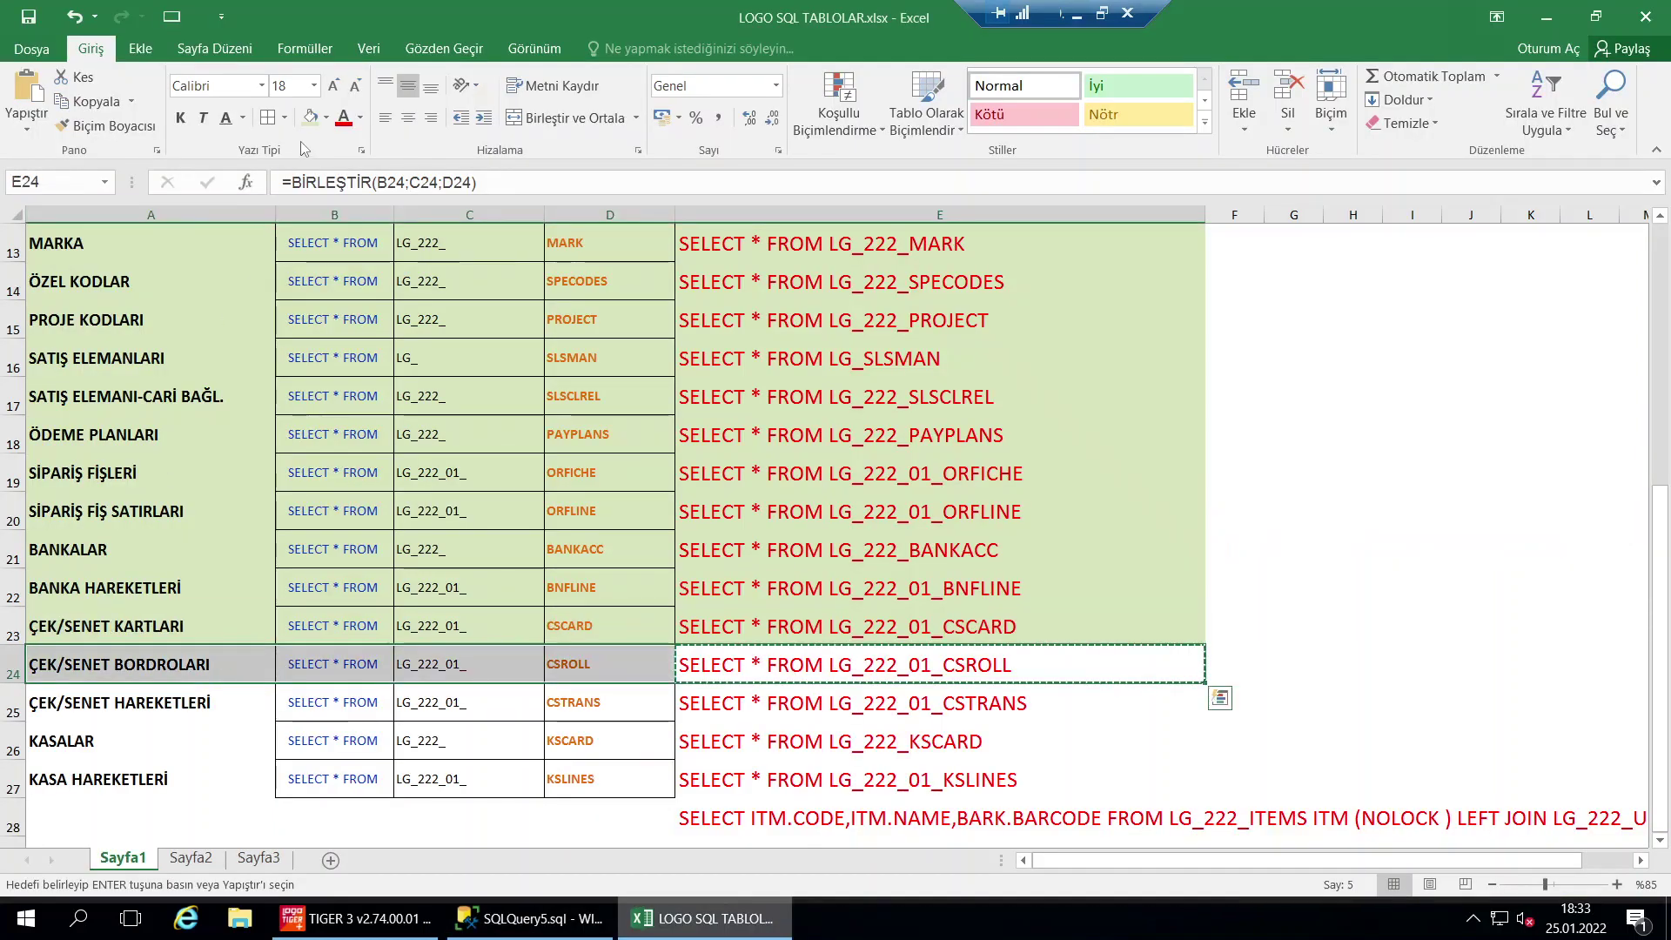
{"action": "left_click", "coordinate": [311, 117]}
{"action": "left_click", "coordinate": [678, 436]}
{"action": "left_click", "coordinate": [850, 709]}
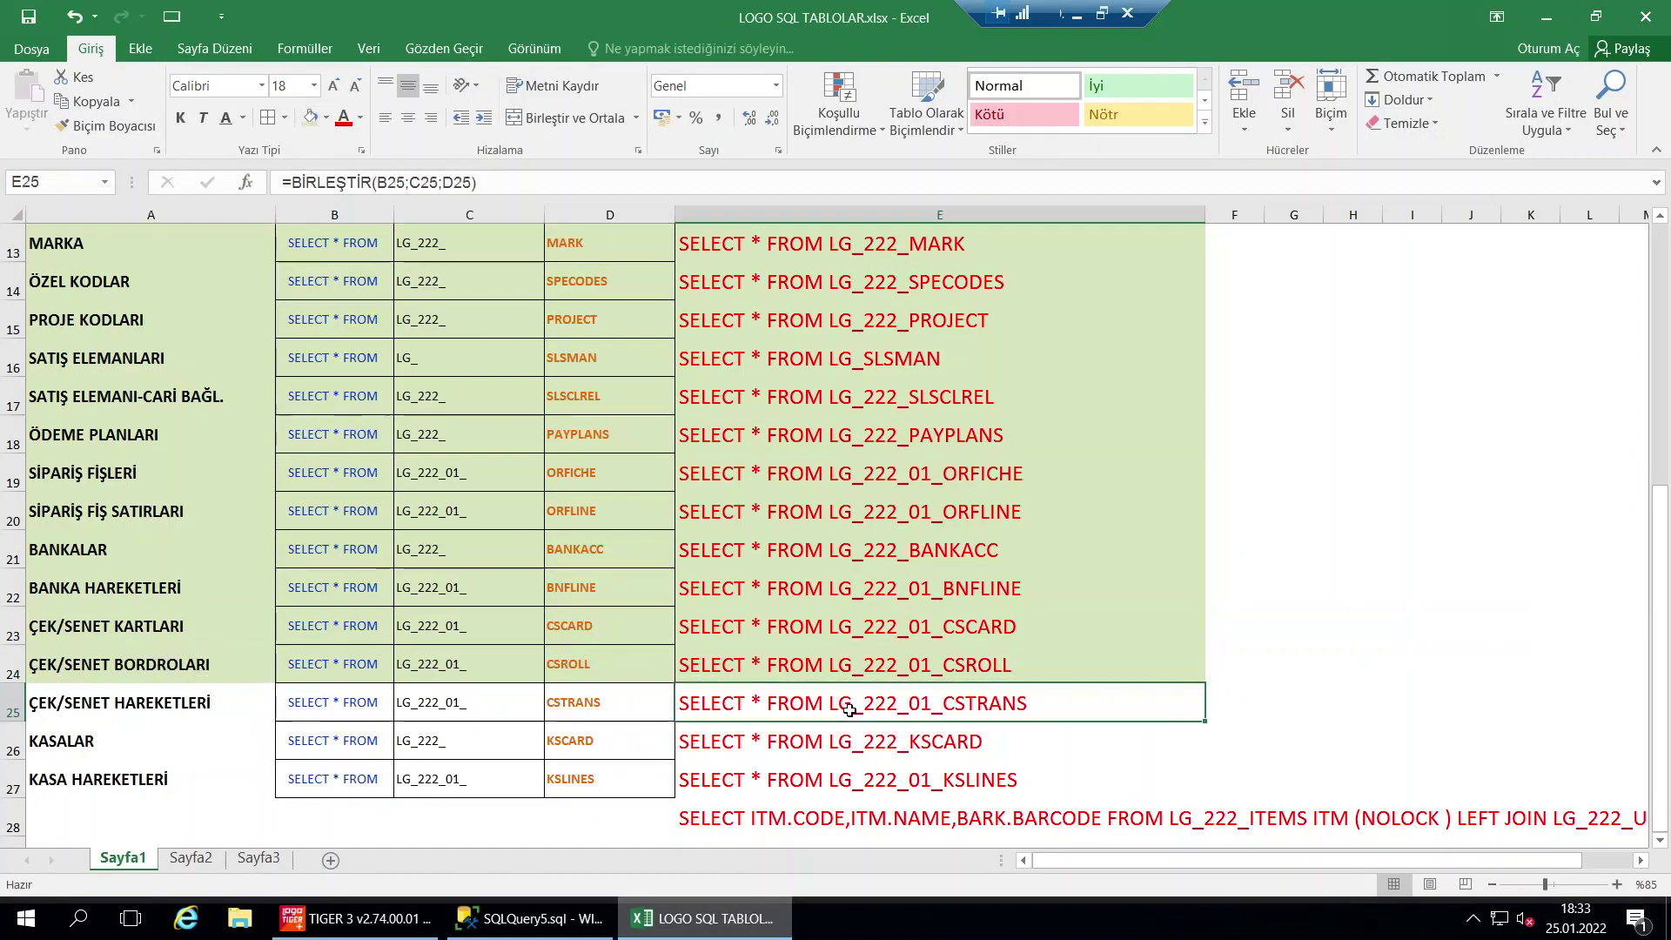
{"action": "key", "text": "ctrl+c"}
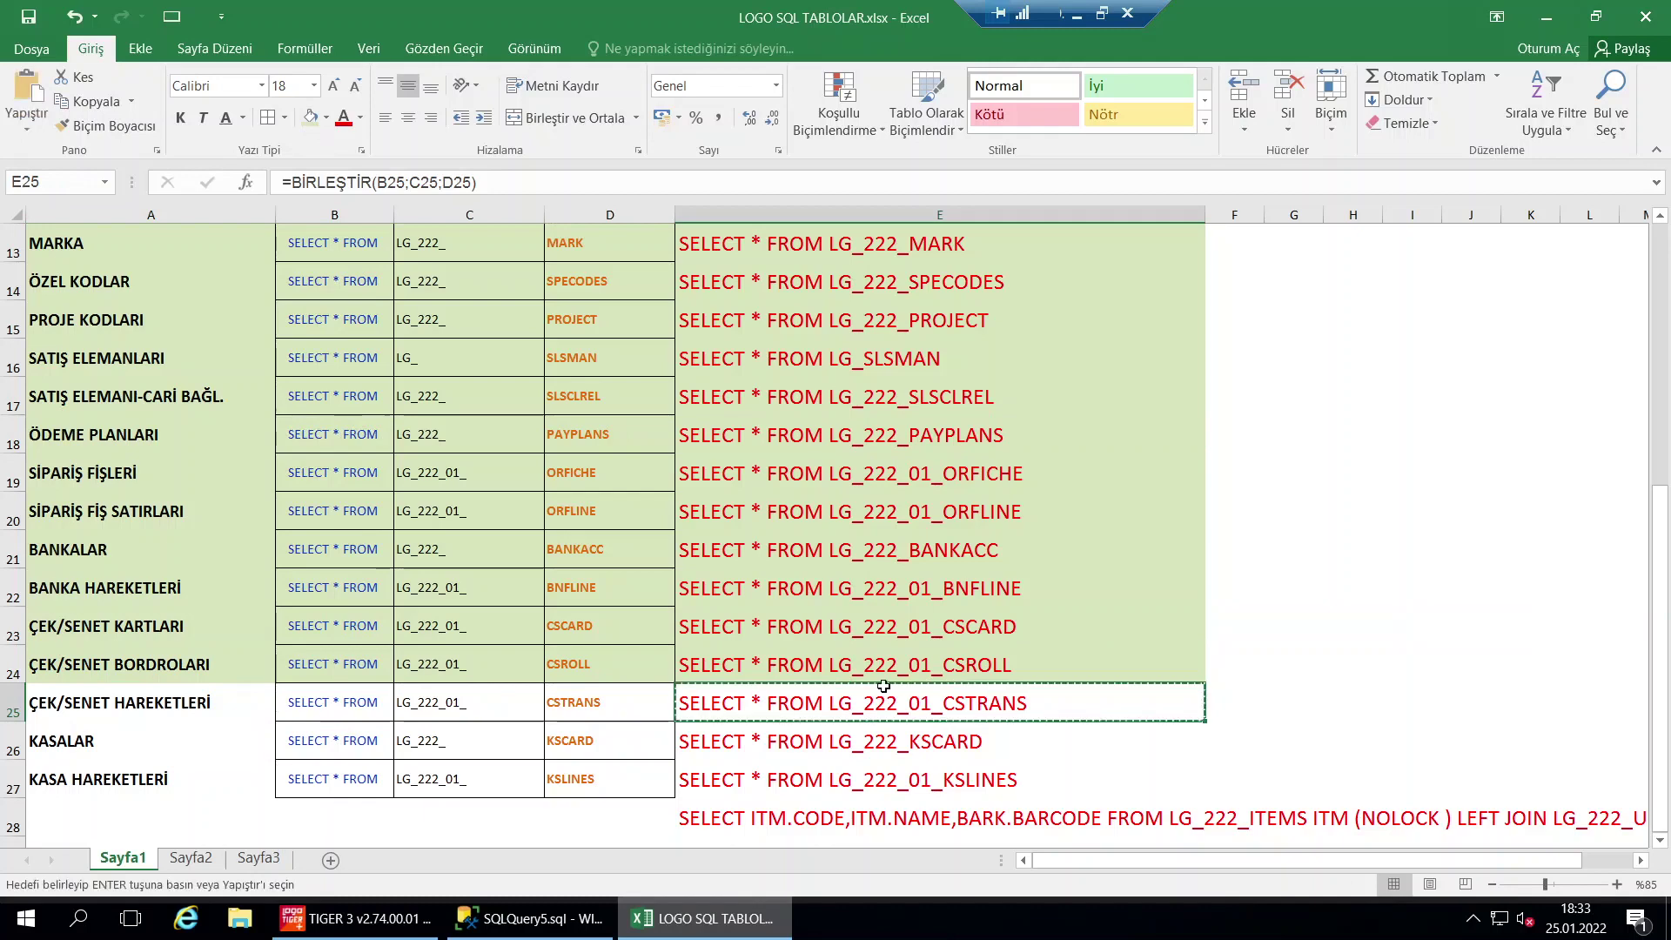
{"action": "left_click", "coordinate": [701, 928]}
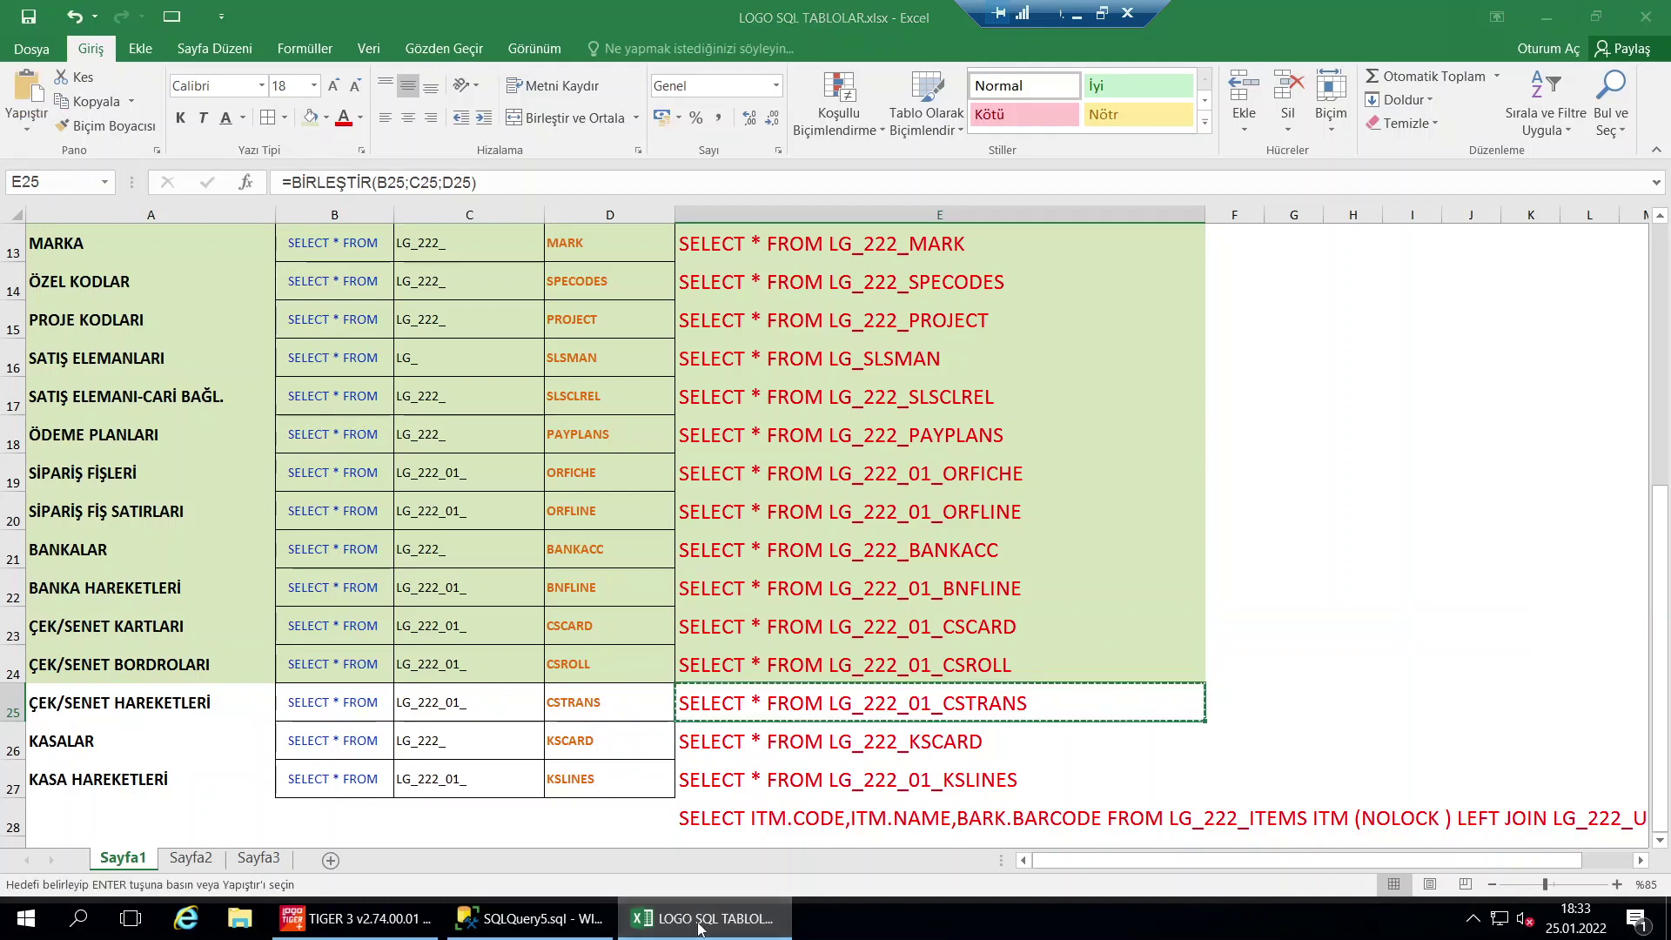
{"action": "left_click", "coordinate": [357, 918]}
{"action": "left_click", "coordinate": [714, 916]}
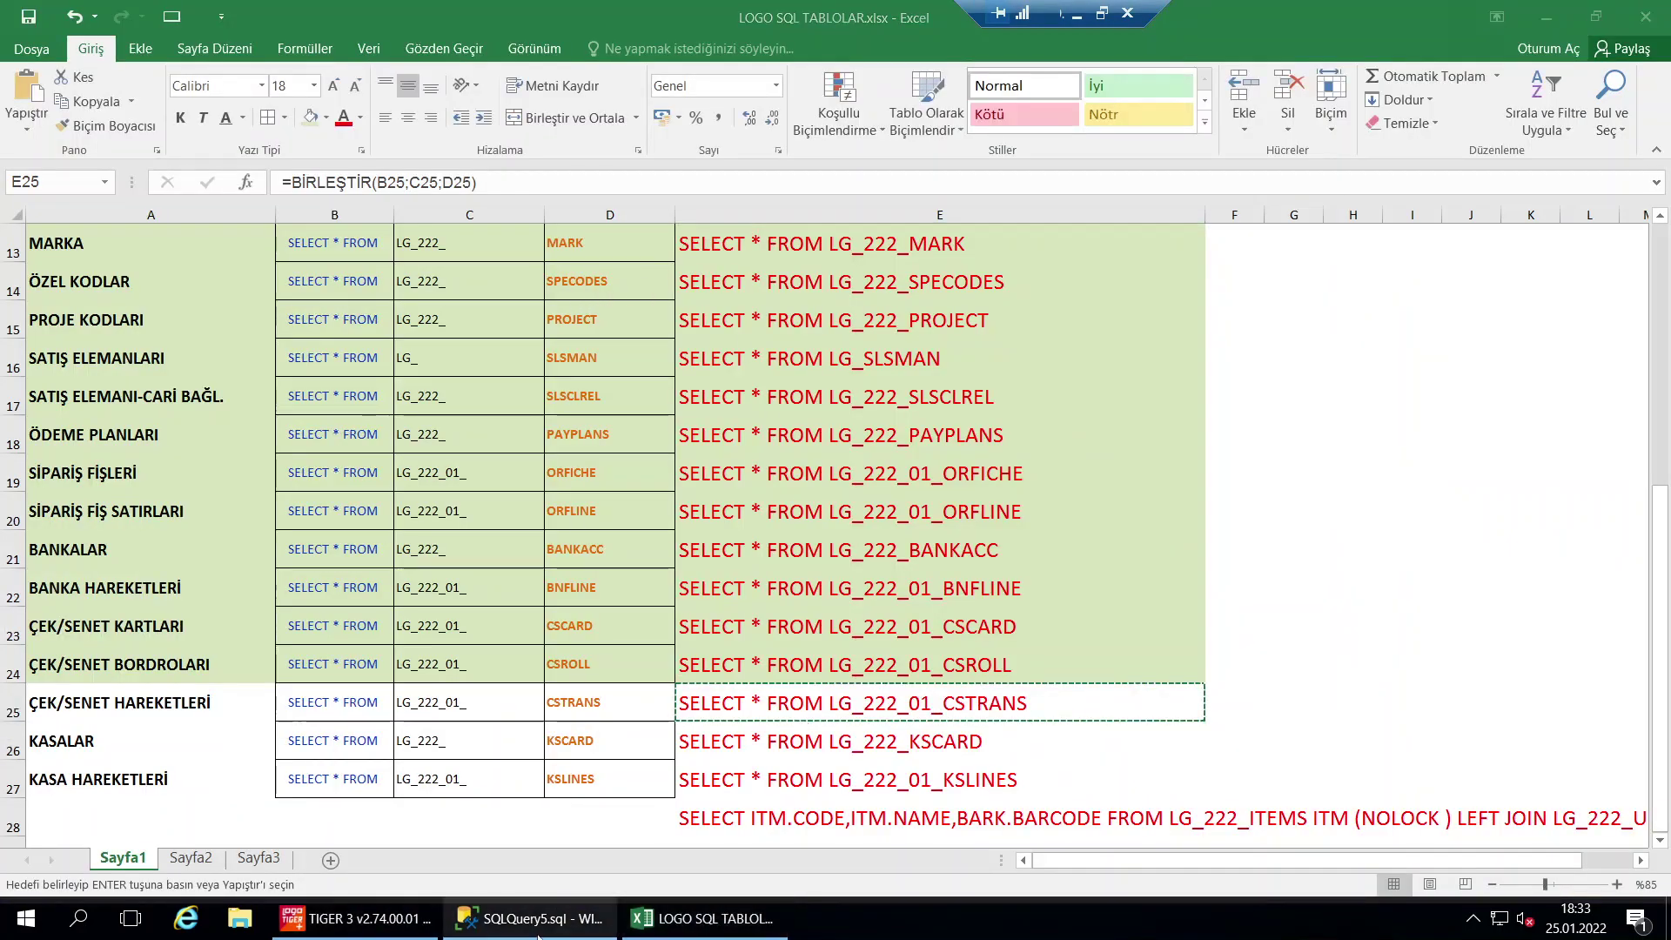
{"action": "key", "text": "alt+Tab"}
Run the LG_222_01_CSTRANS query (7 rows) and inspect its DEVIR, STATUS and CARDREF columns
{"action": "key", "text": "ctrl+a"}
{"action": "key", "text": "ctrl+v"}
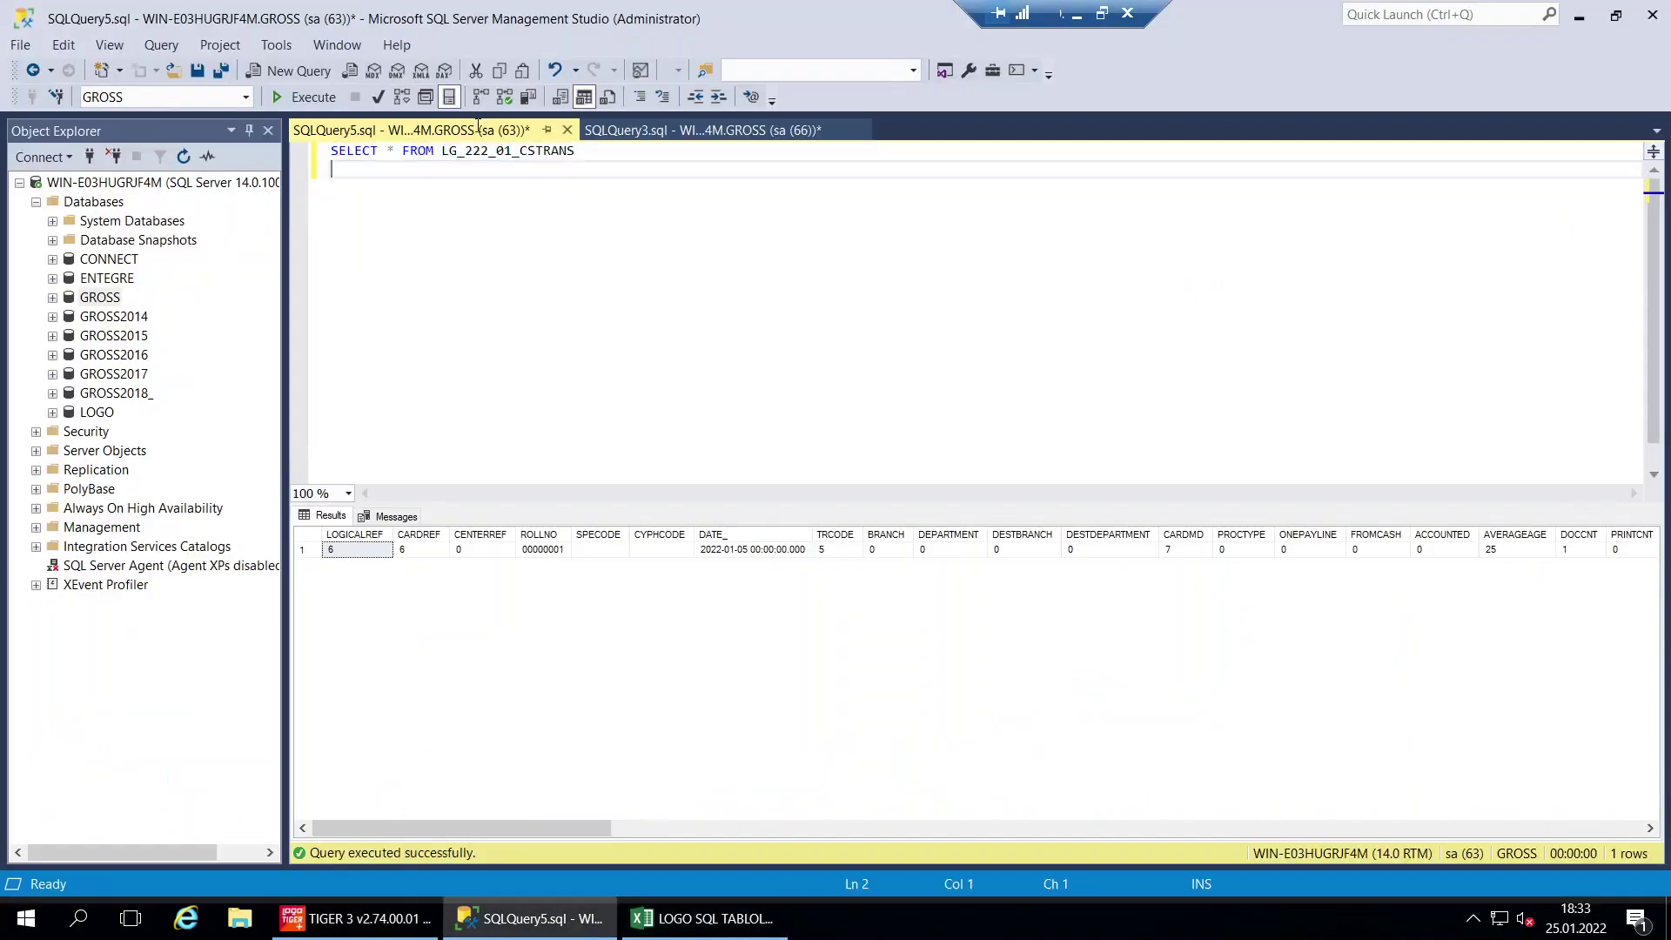
{"action": "key", "text": "F5"}
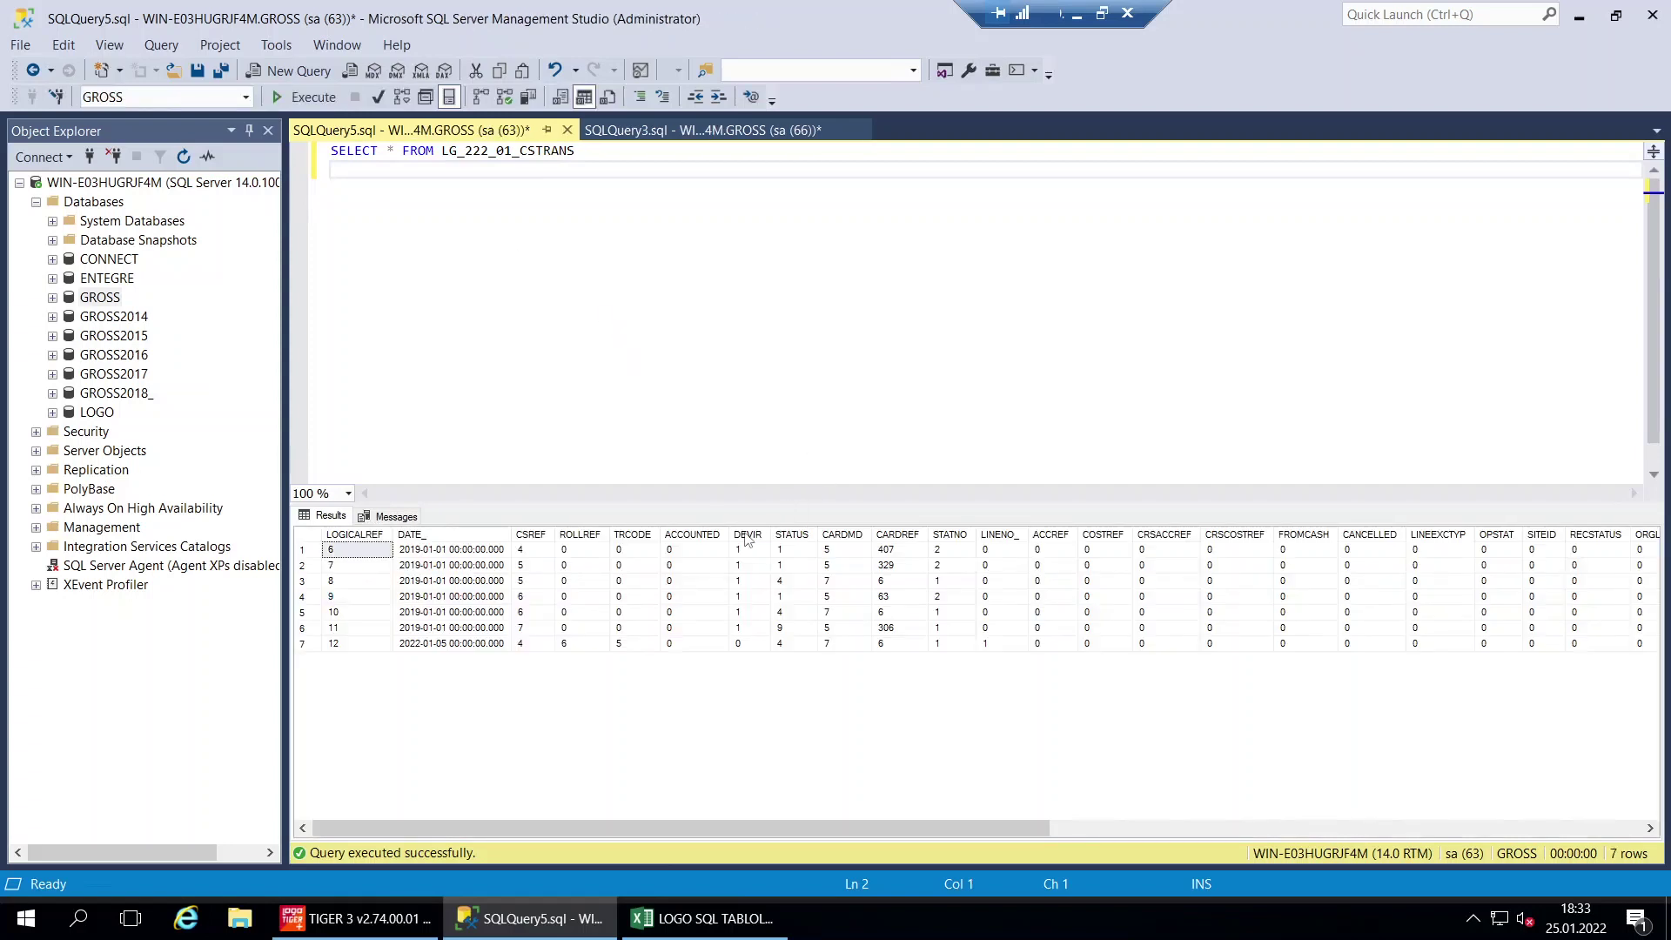
{"action": "left_click", "coordinate": [746, 536]}
{"action": "left_click", "coordinate": [748, 550]}
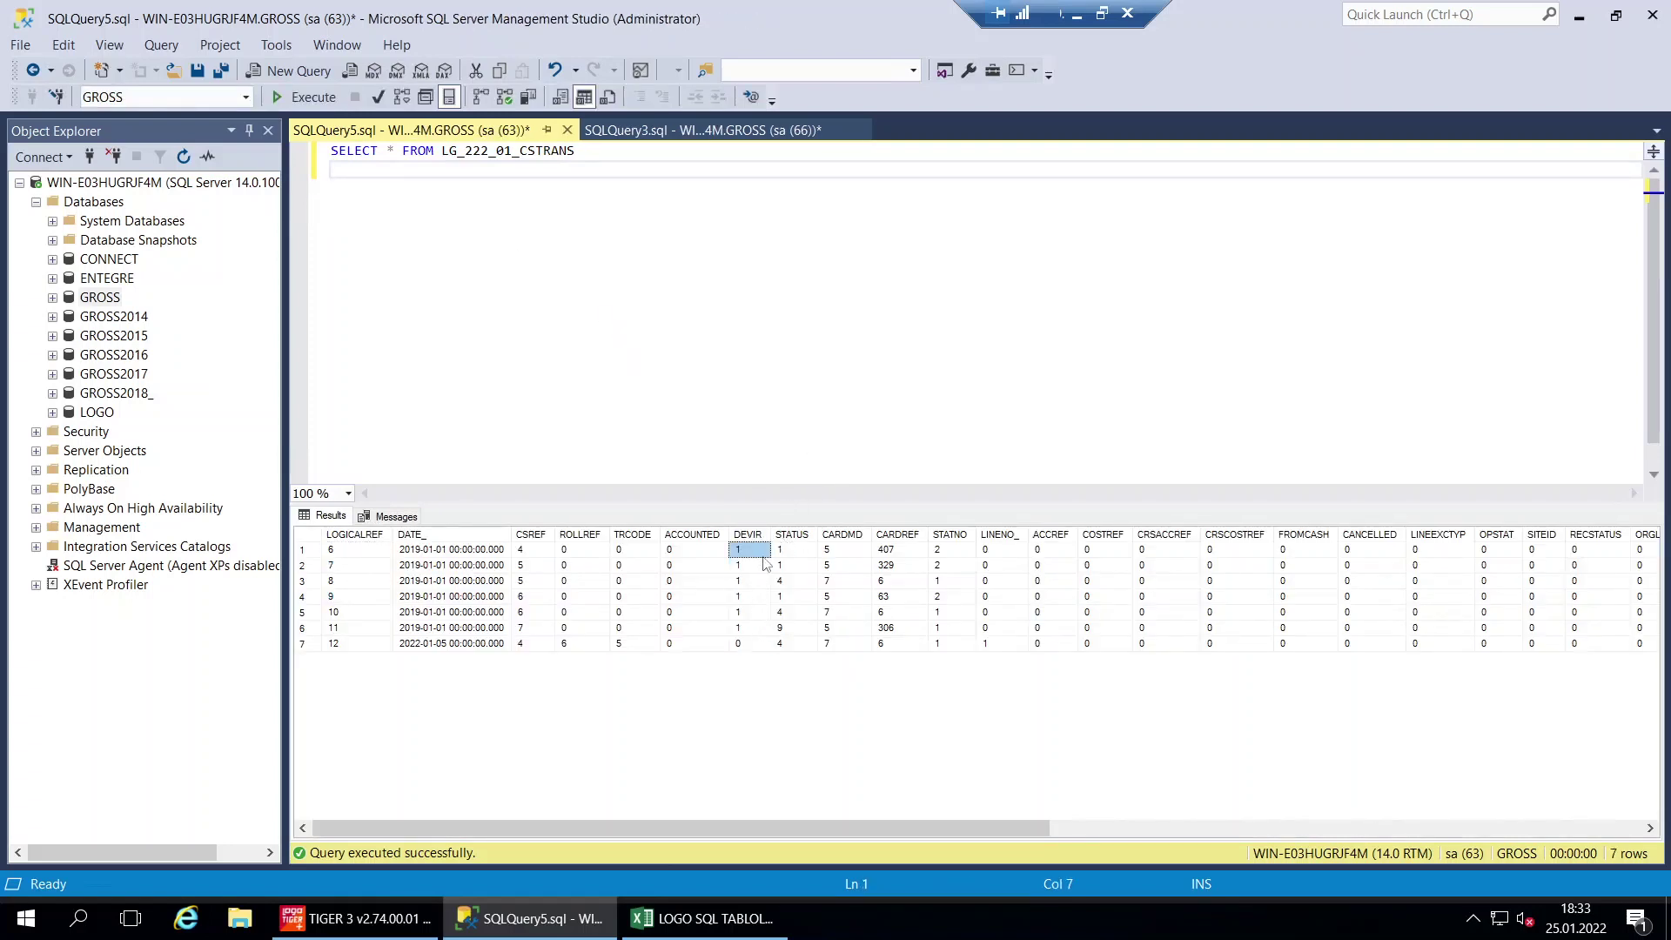
{"action": "left_click", "coordinate": [802, 535]}
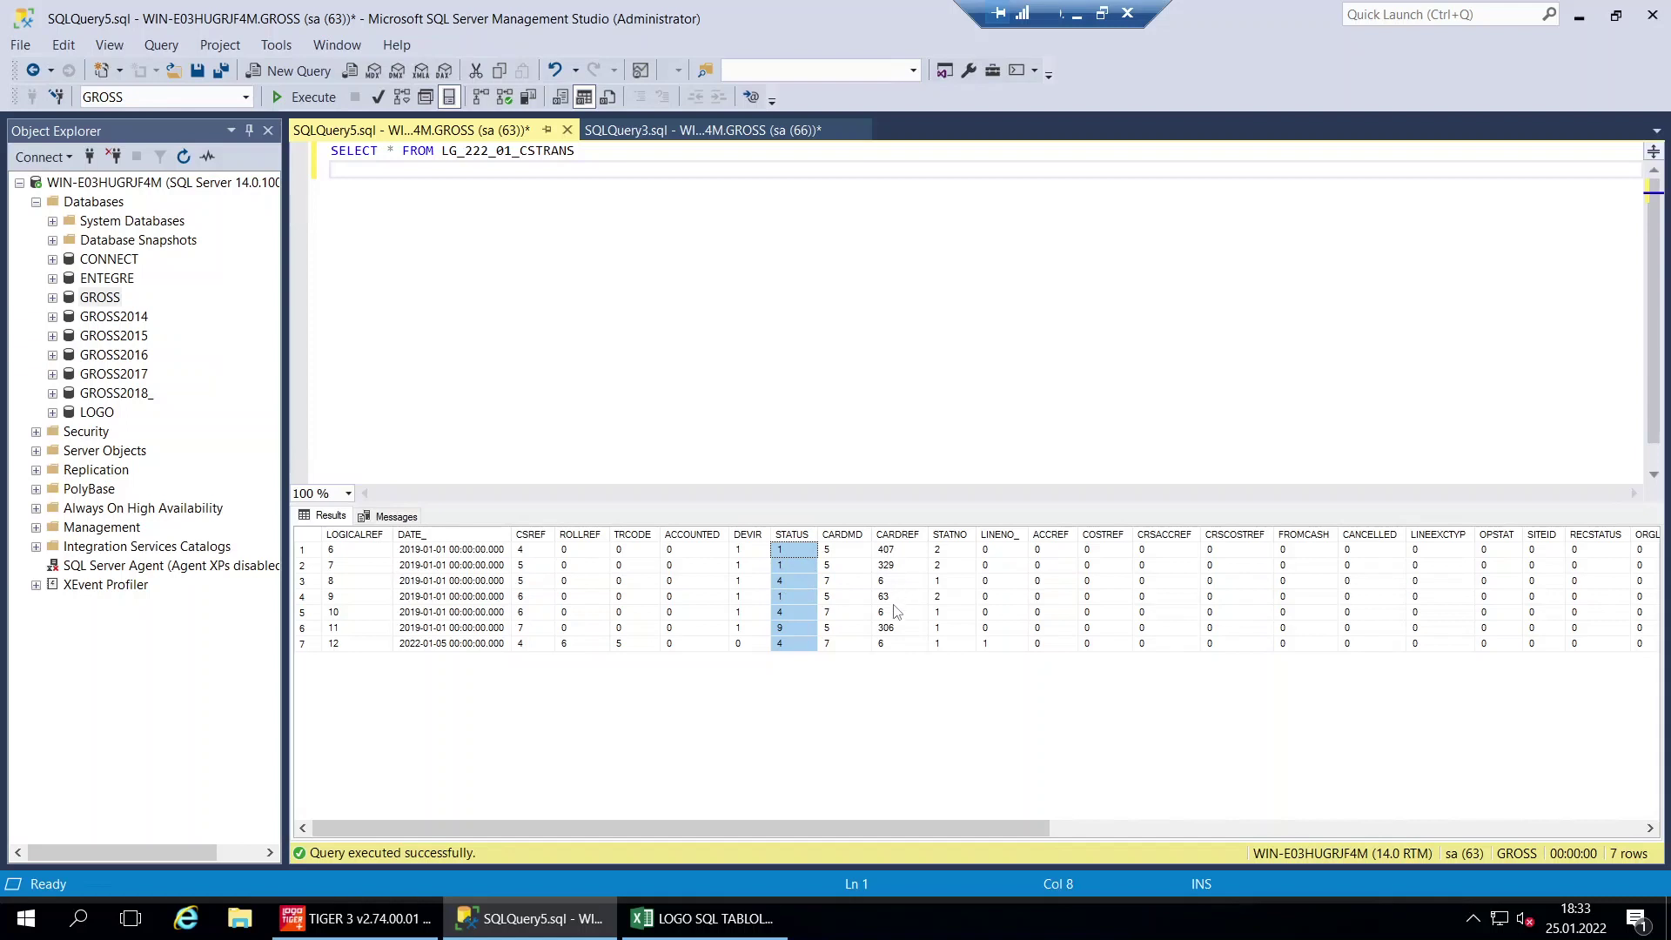
{"action": "left_click", "coordinate": [905, 536]}
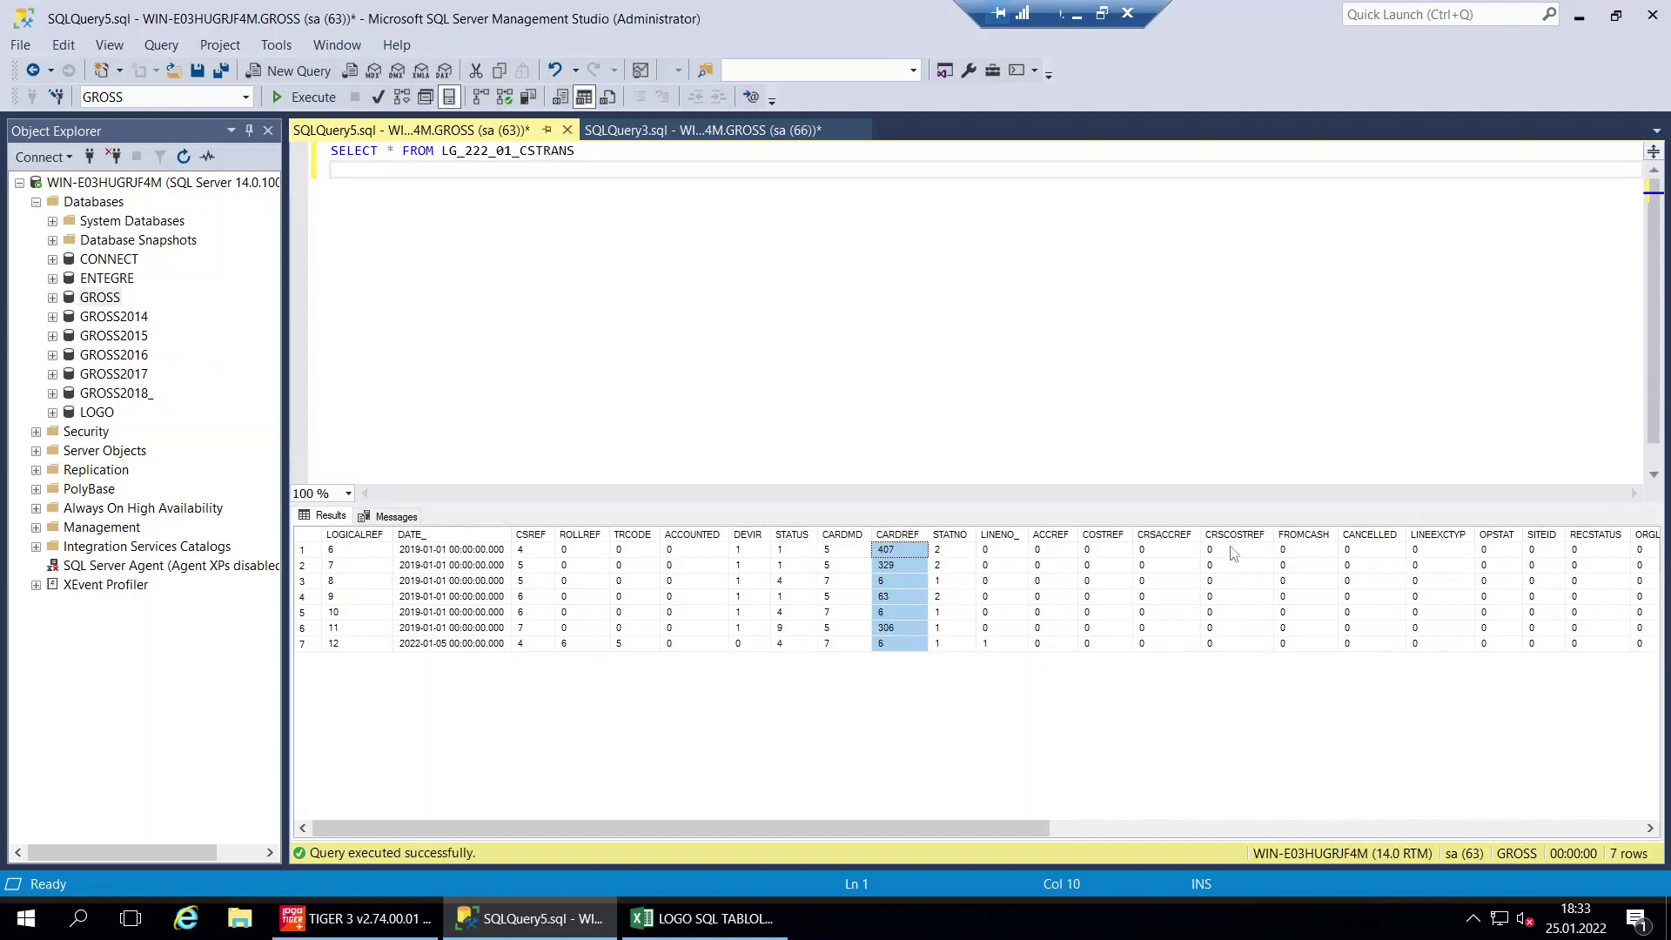
Fill the CSTRANS row A25:E25 green and copy the KSCARD query from E26
{"action": "left_click", "coordinate": [707, 917]}
{"action": "left_click_drag", "start_coordinate": [818, 710], "coordinate": [223, 703]}
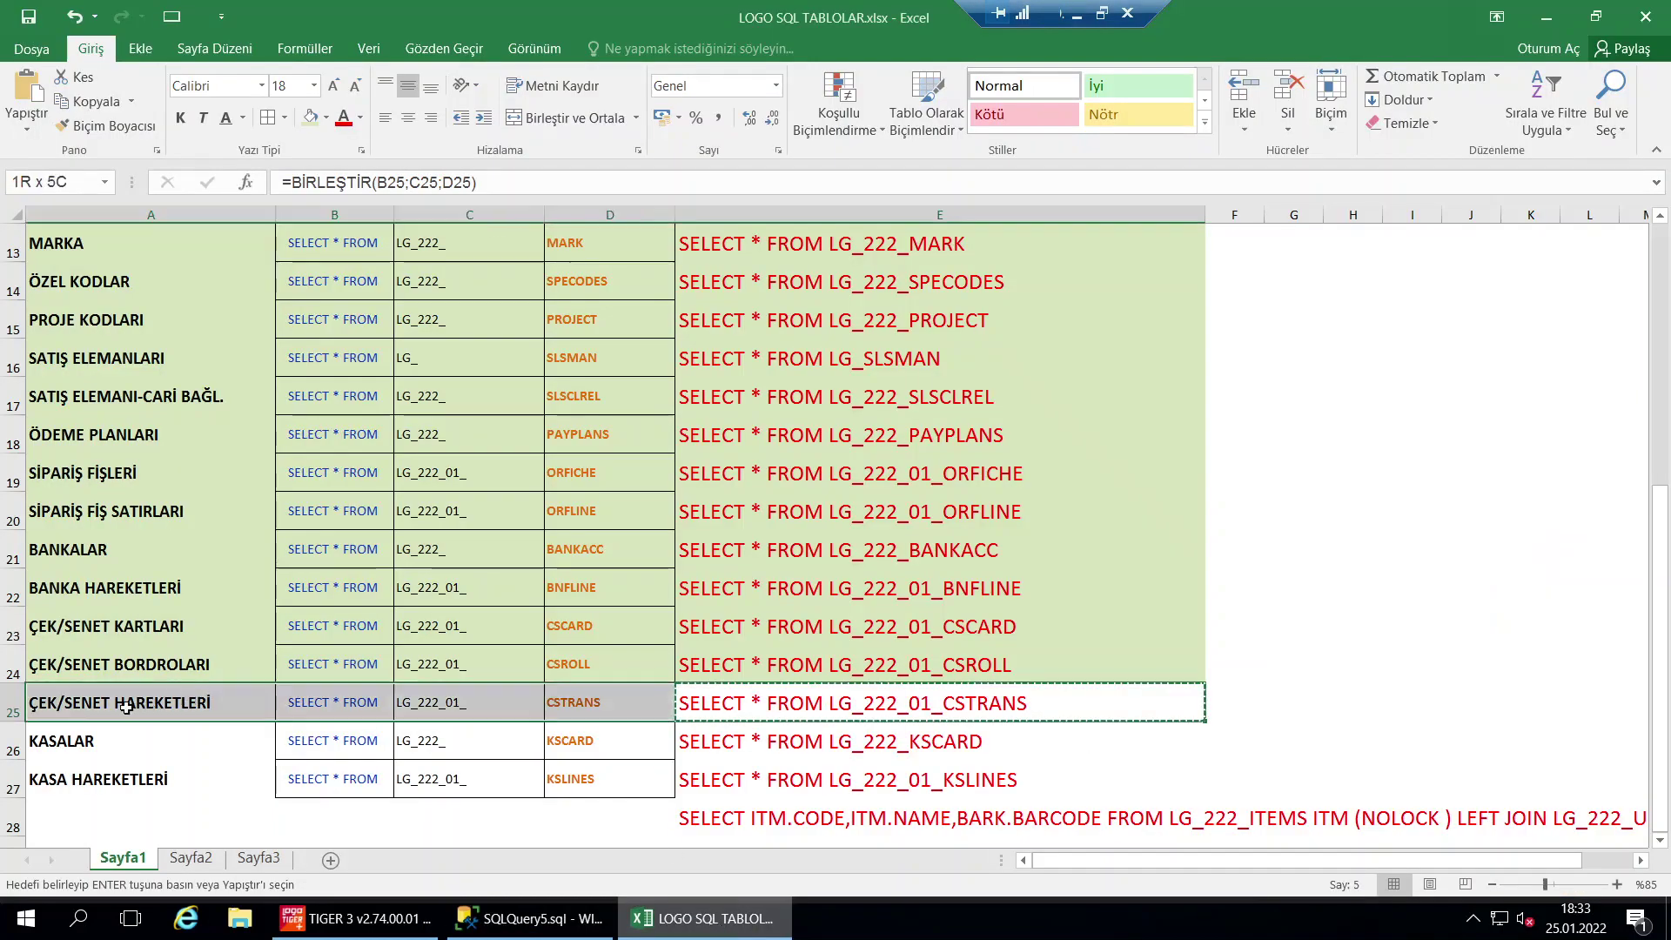
{"action": "key", "text": "Return"}
{"action": "left_click", "coordinate": [841, 742]}
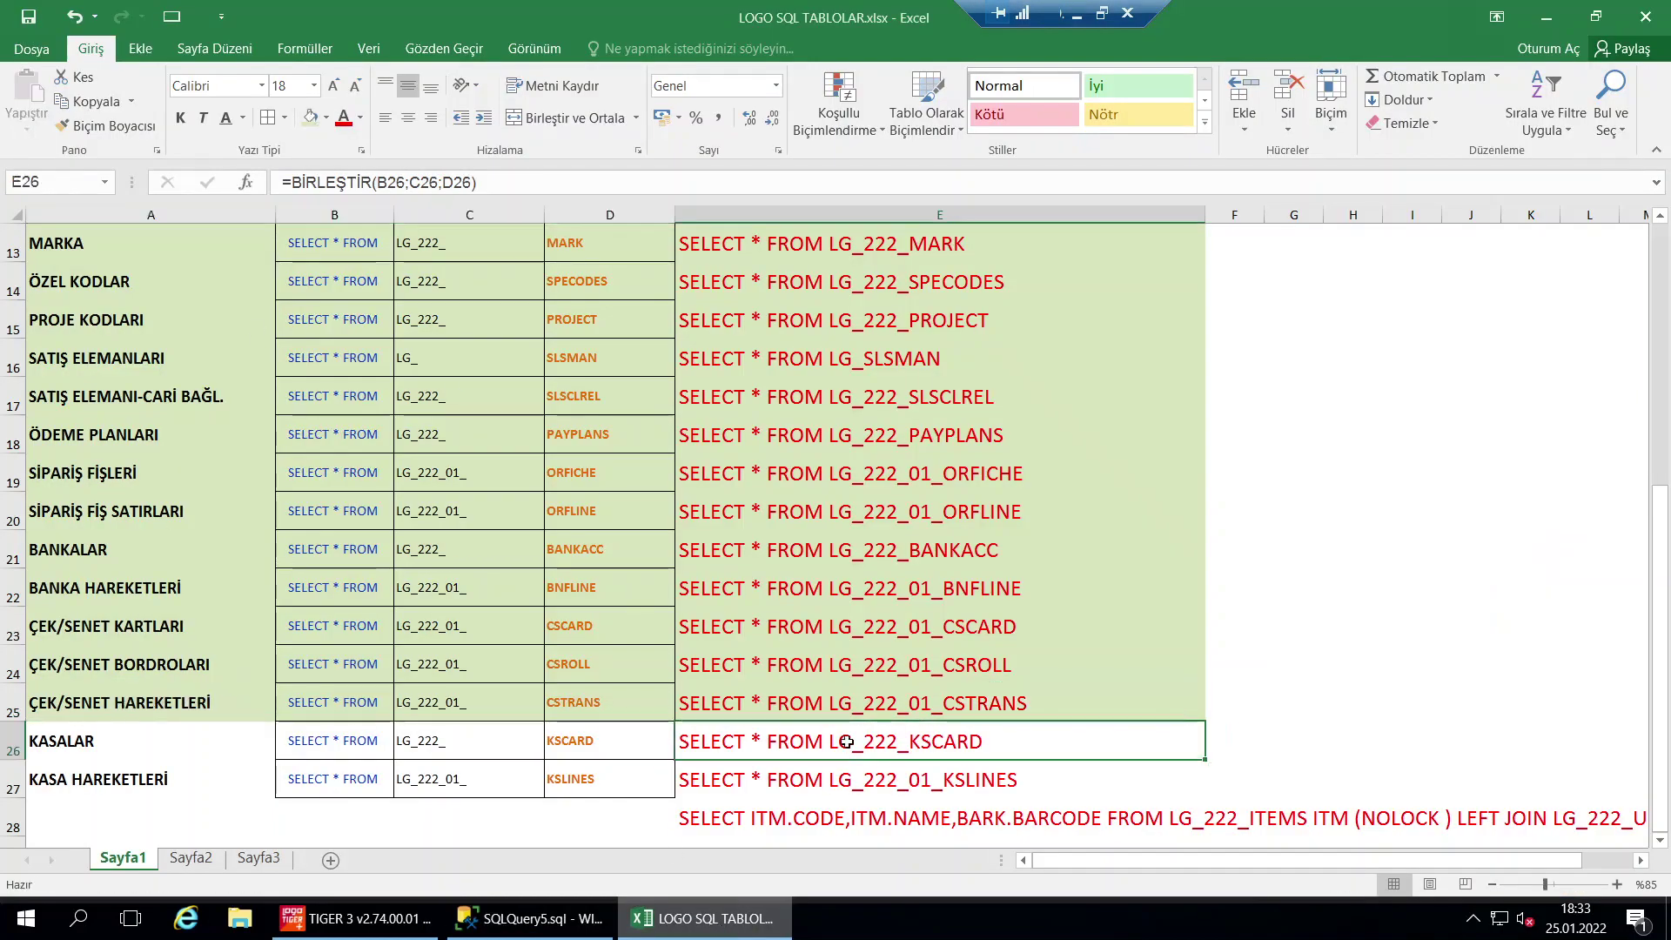
{"action": "key", "text": "ctrl+c"}
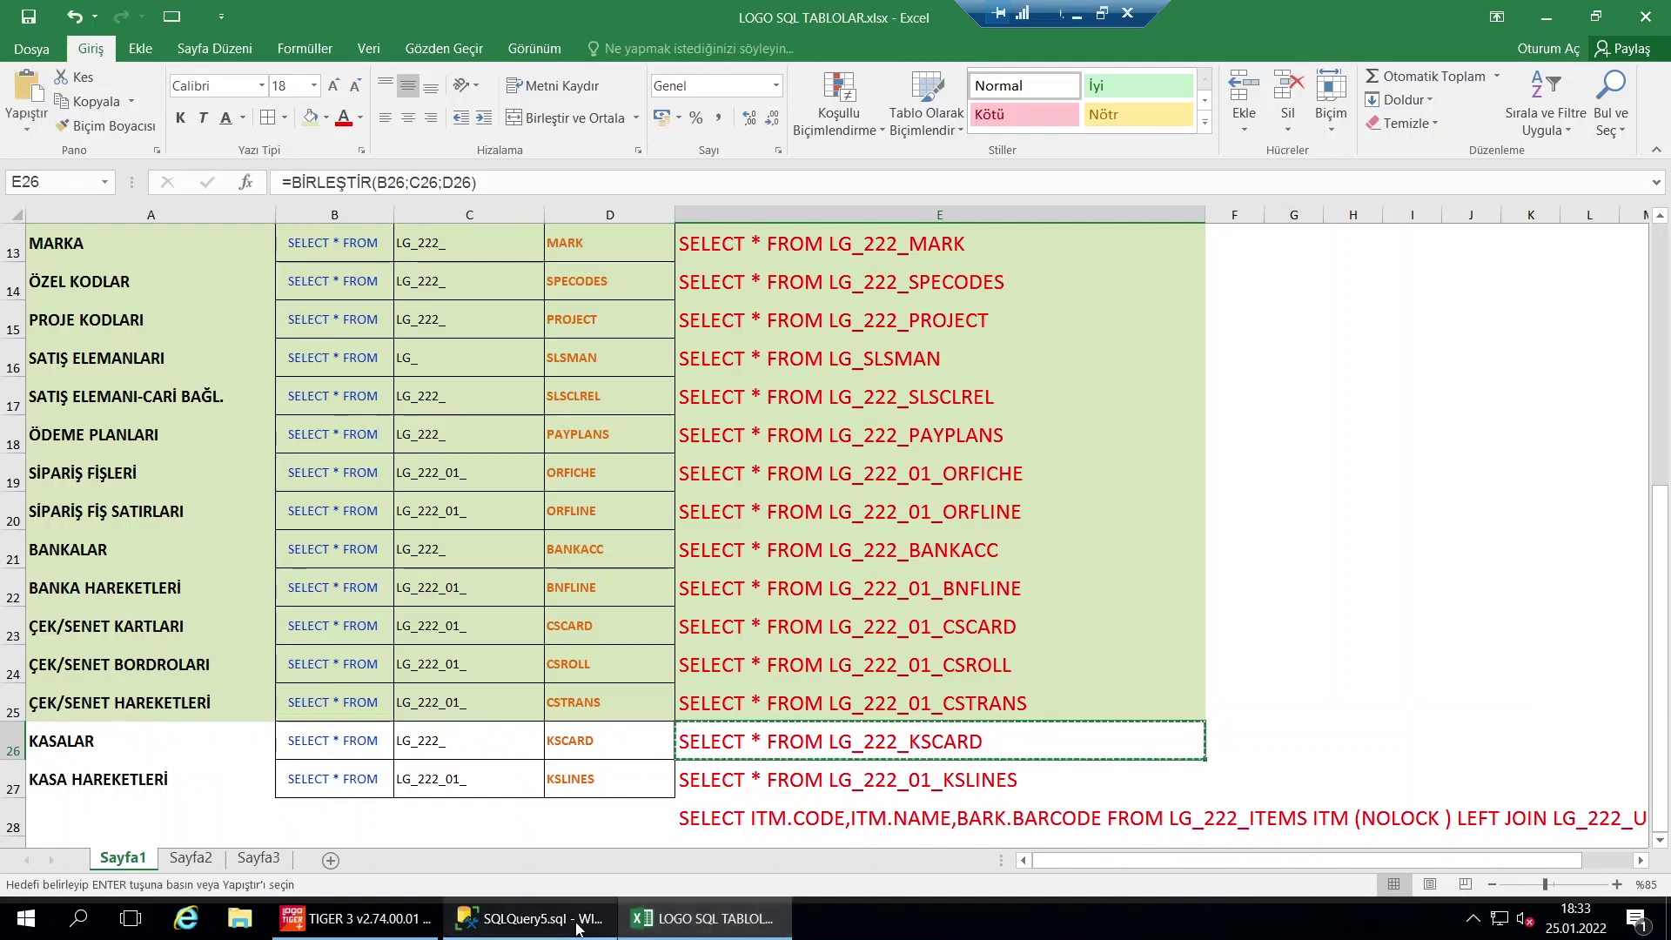
{"action": "left_click", "coordinate": [577, 927]}
Paste and run the LG_222_KSCARD query, listing 16 cash-register rows
{"action": "key", "text": "ctrl+a"}
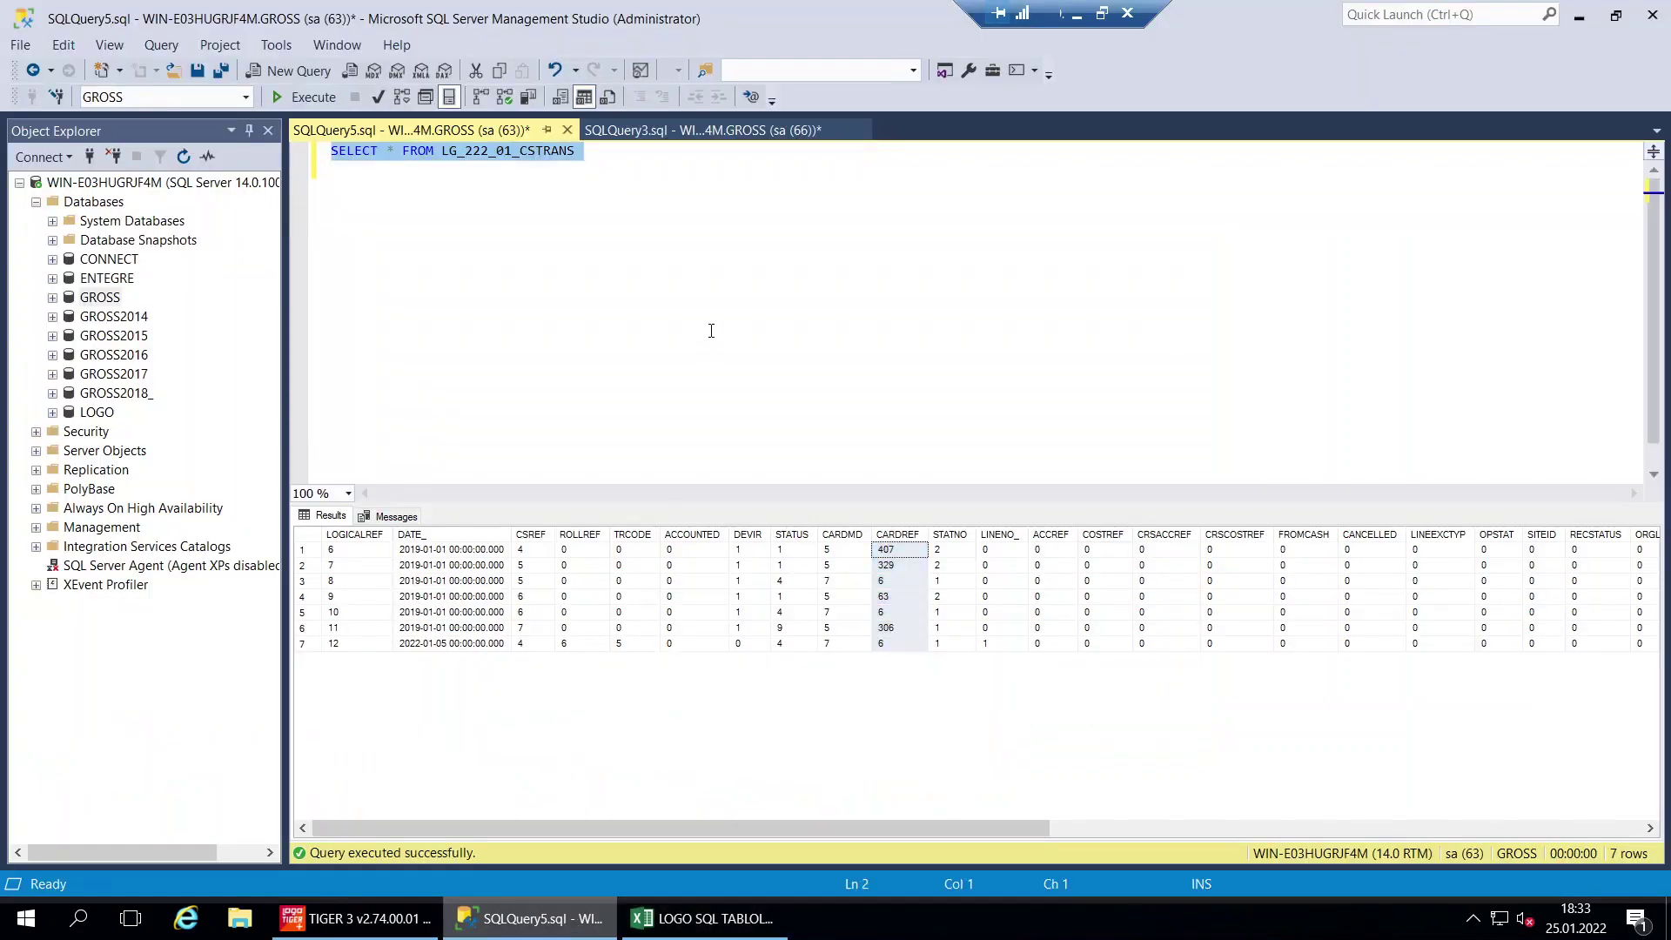
{"action": "key", "text": "ctrl+v"}
{"action": "key", "text": "F5"}
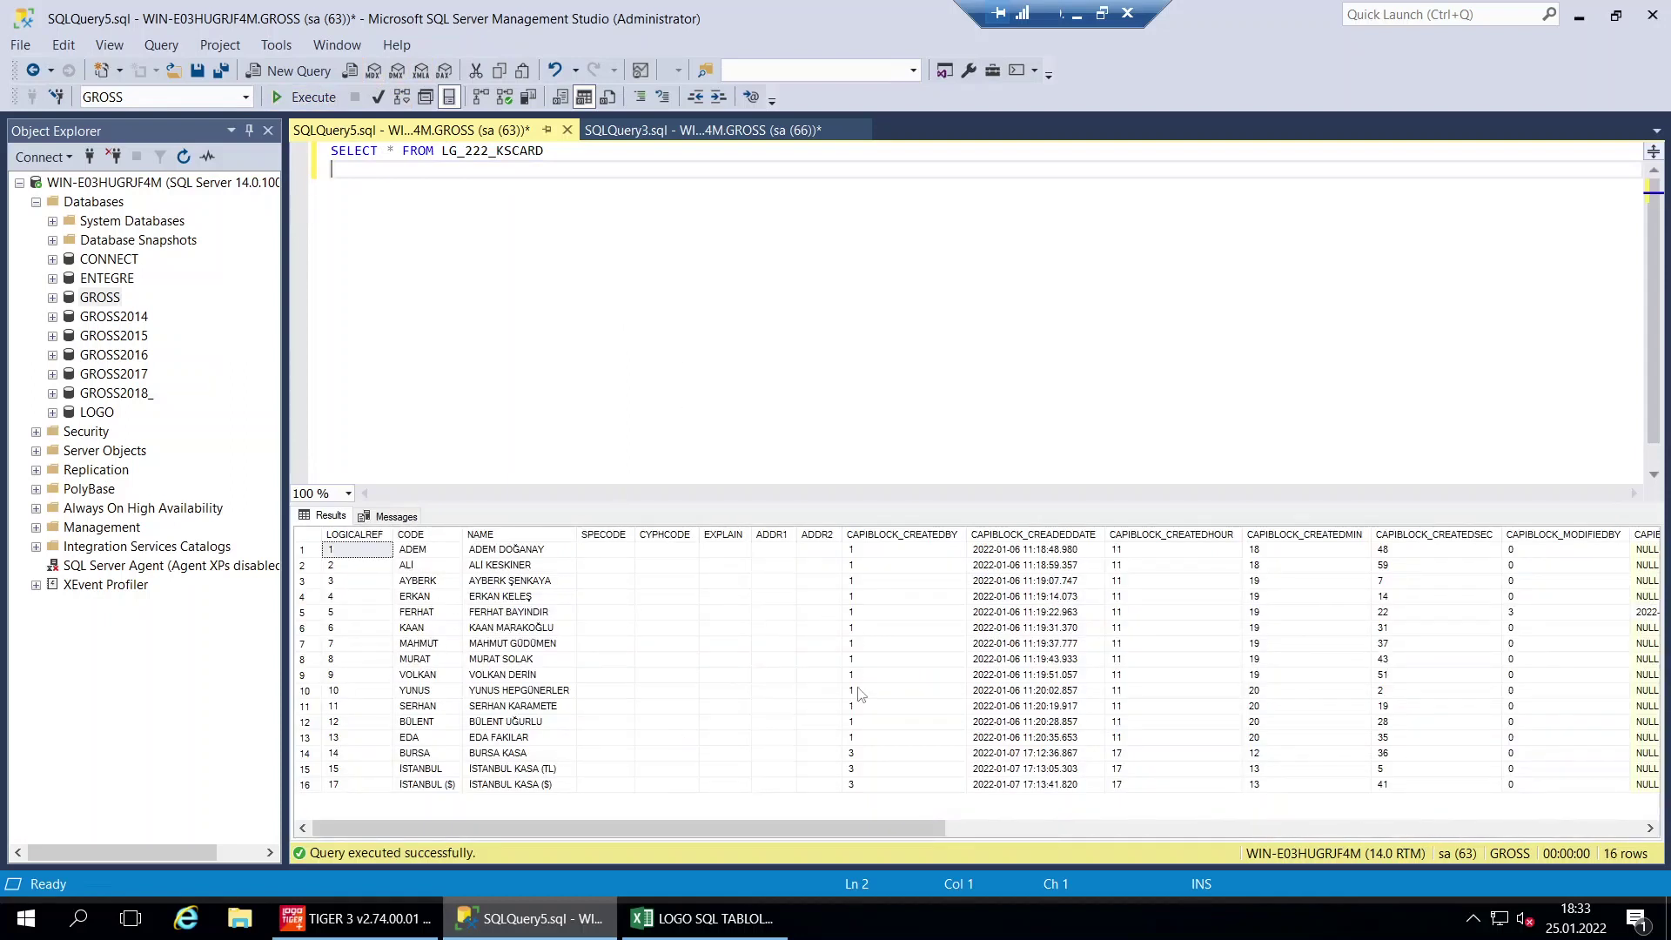
Fill the KSCARD row A26:E26 green and copy the KSLINES query from E27
{"action": "left_click", "coordinate": [687, 918]}
{"action": "left_click_drag", "start_coordinate": [801, 744], "coordinate": [180, 739]}
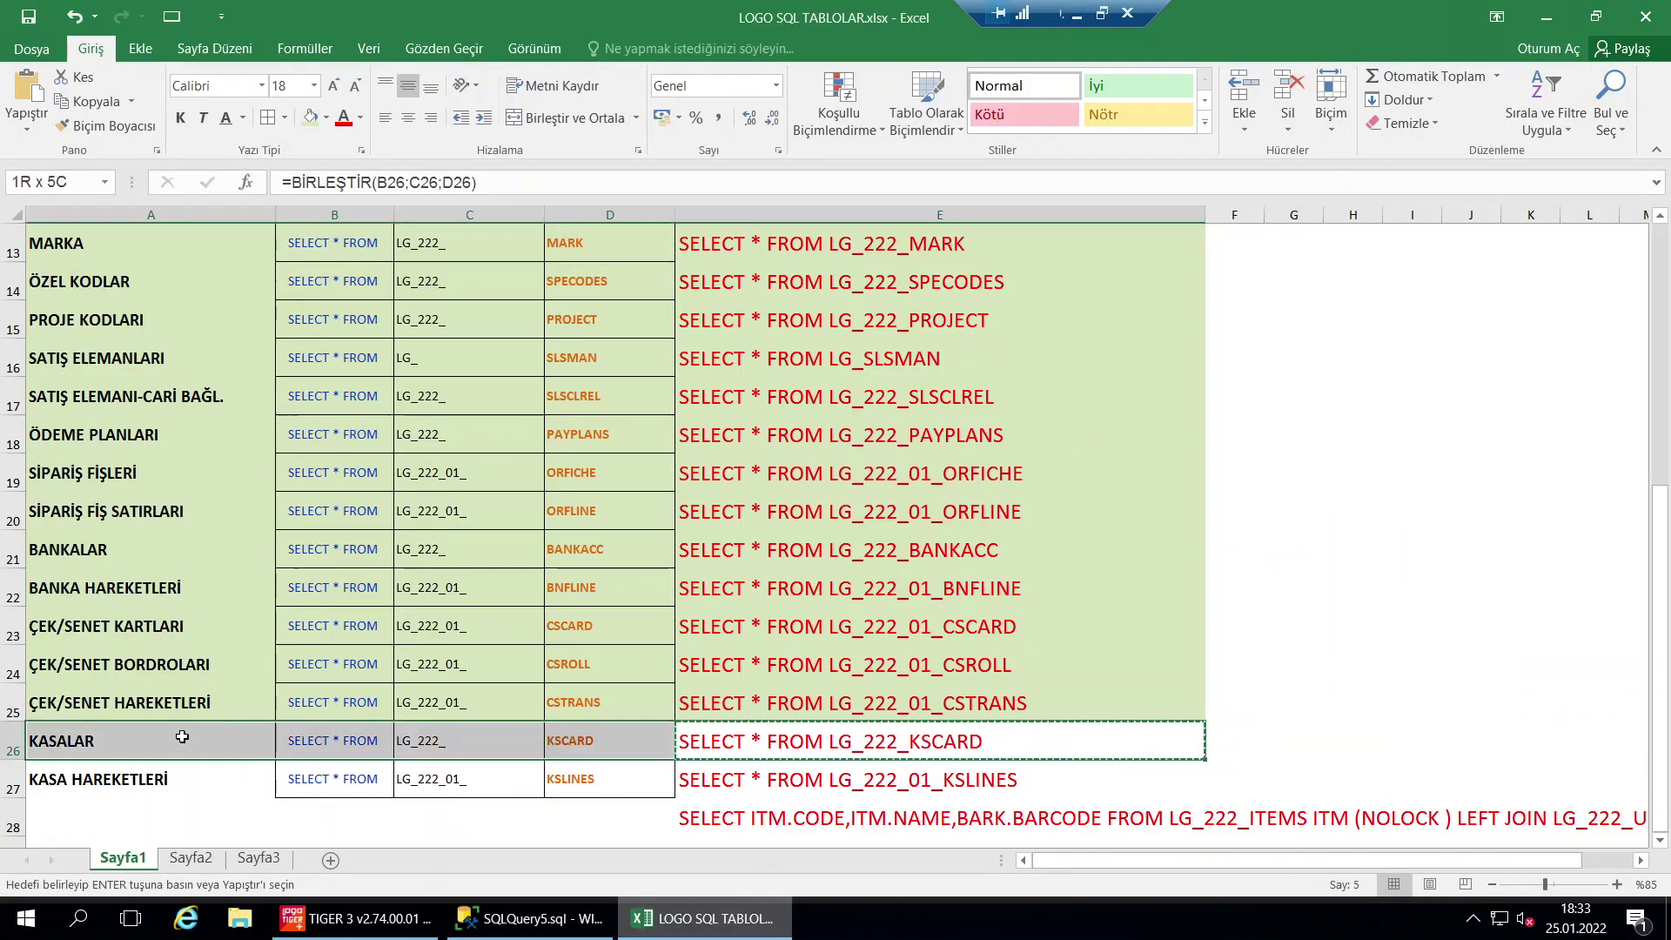
{"action": "key", "text": "Escape"}
{"action": "left_click", "coordinate": [905, 802]}
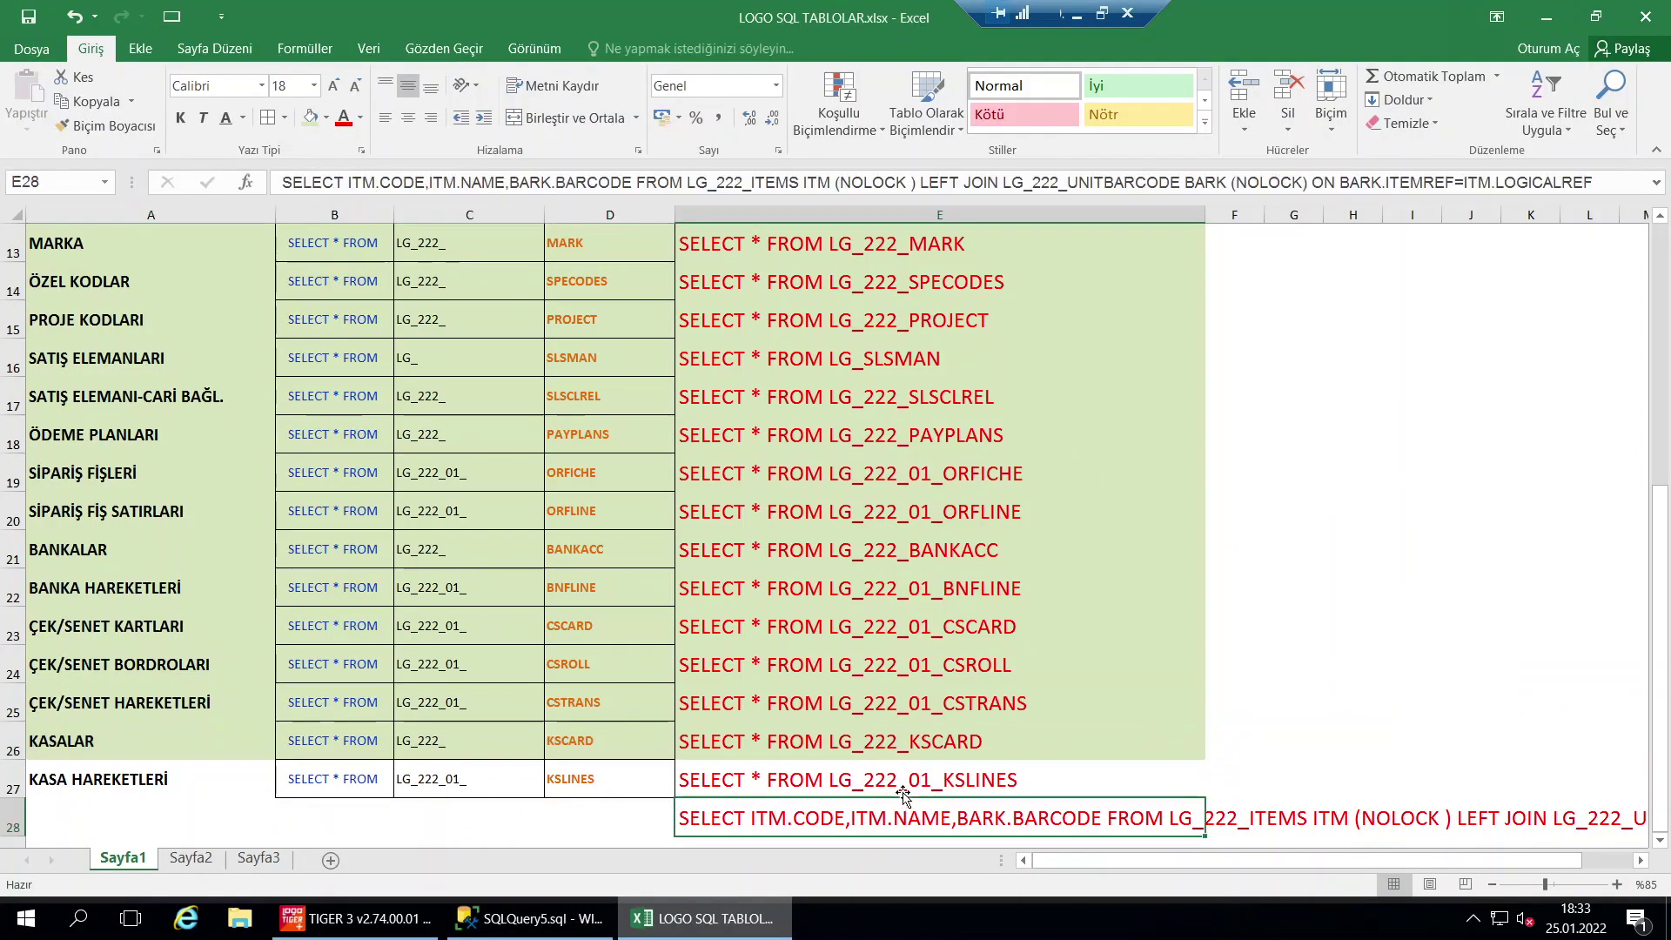
{"action": "left_click", "coordinate": [908, 775]}
{"action": "key", "text": "ctrl+c"}
{"action": "left_click", "coordinate": [527, 918]}
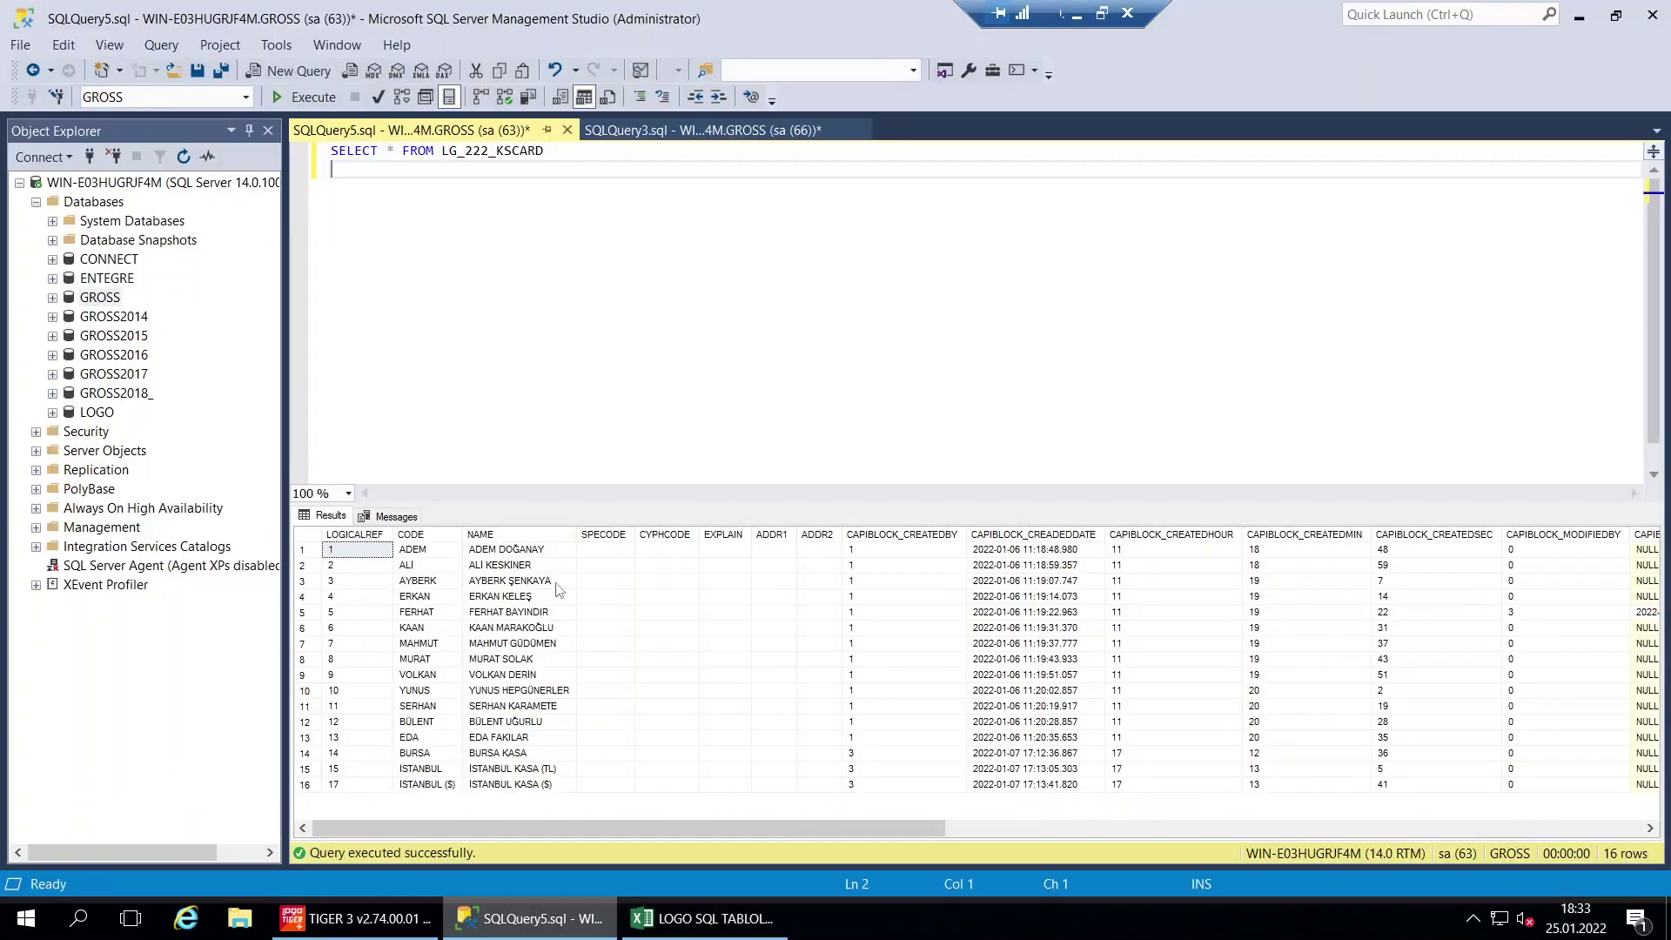
{"action": "key", "text": "ctrl+a"}
{"action": "key", "text": "ctrl+v"}
{"action": "key", "text": "F5"}
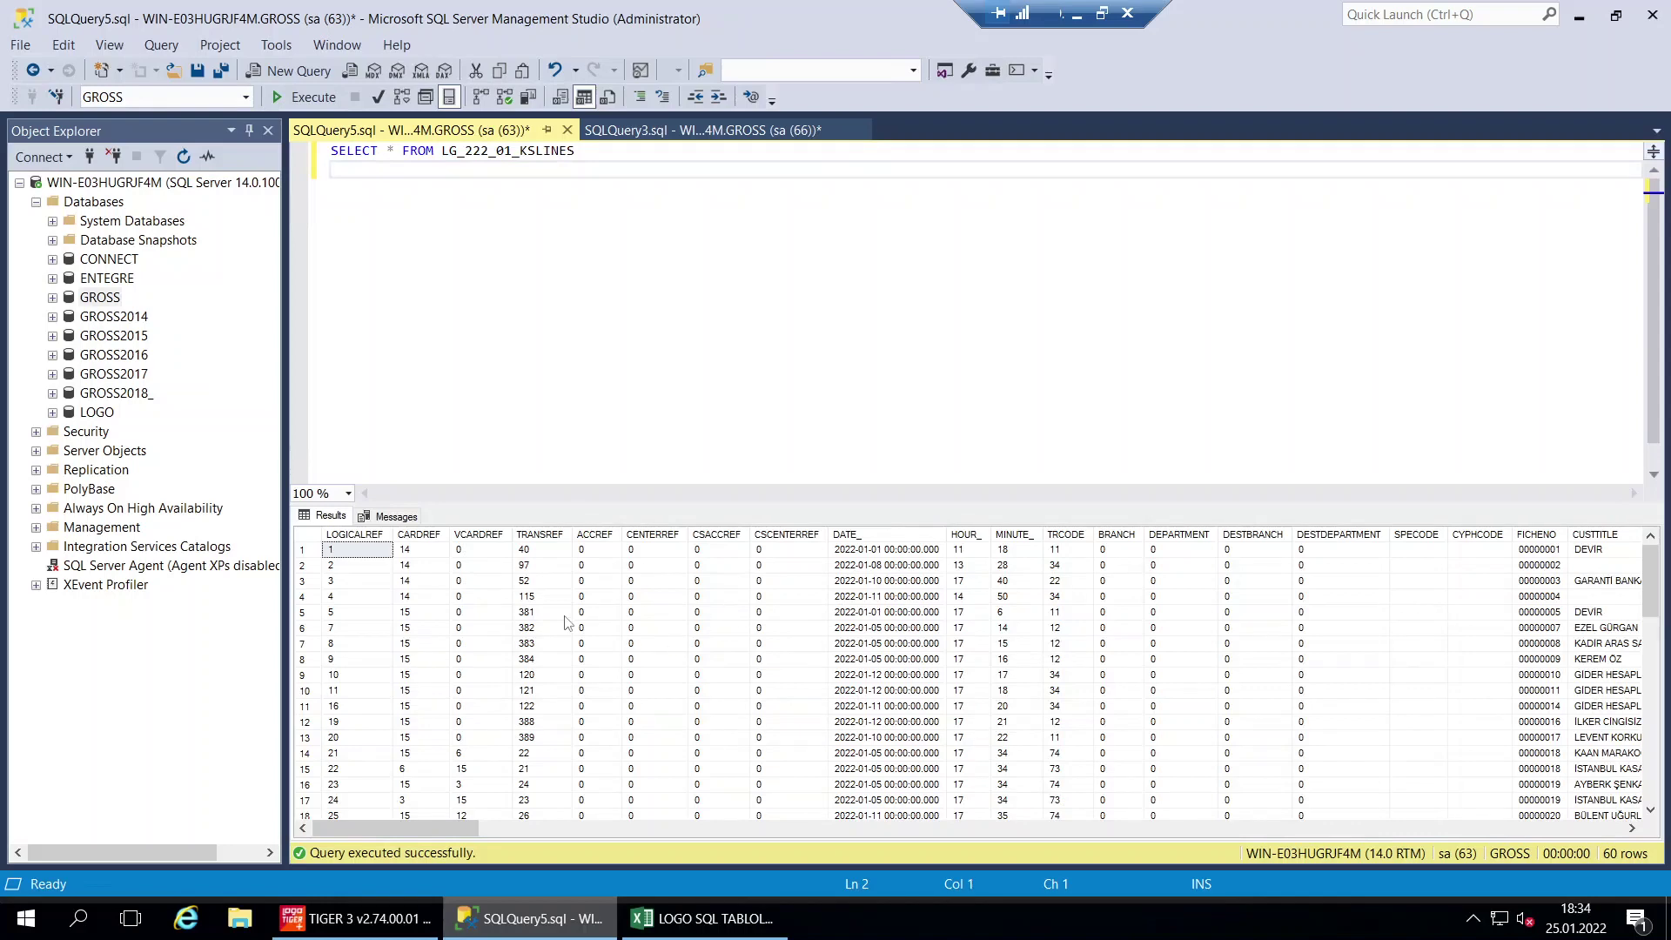
{"action": "left_click", "coordinate": [421, 535]}
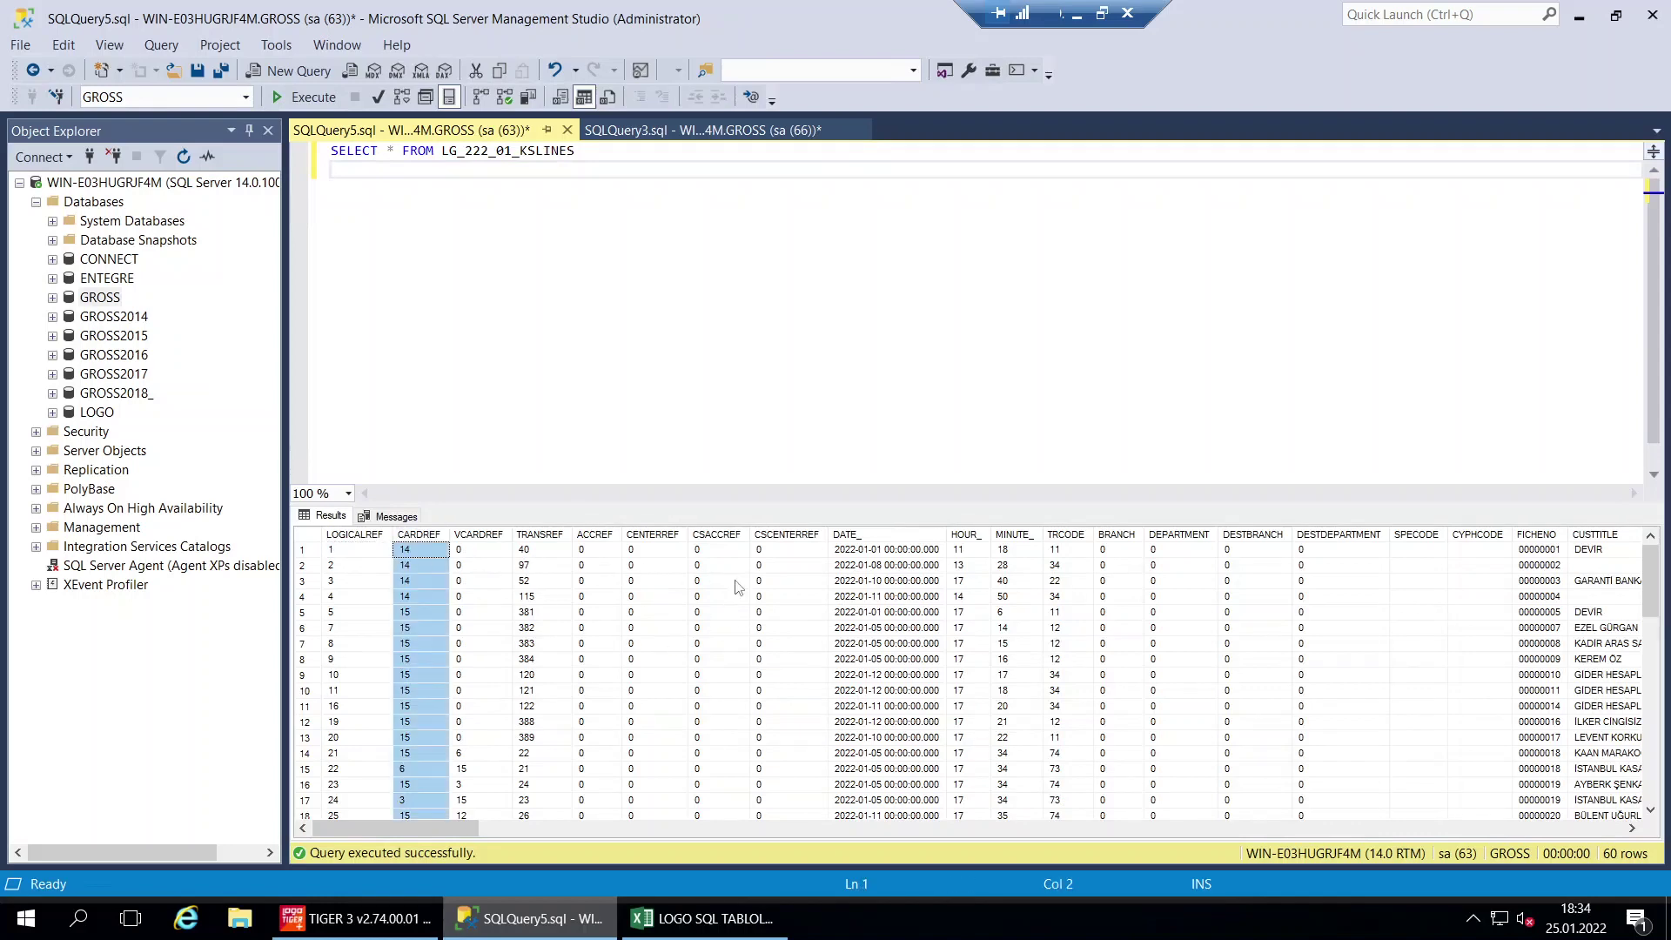
{"action": "scroll", "coordinate": [1540, 579], "scroll_direction": "down", "scroll_amount": 14}
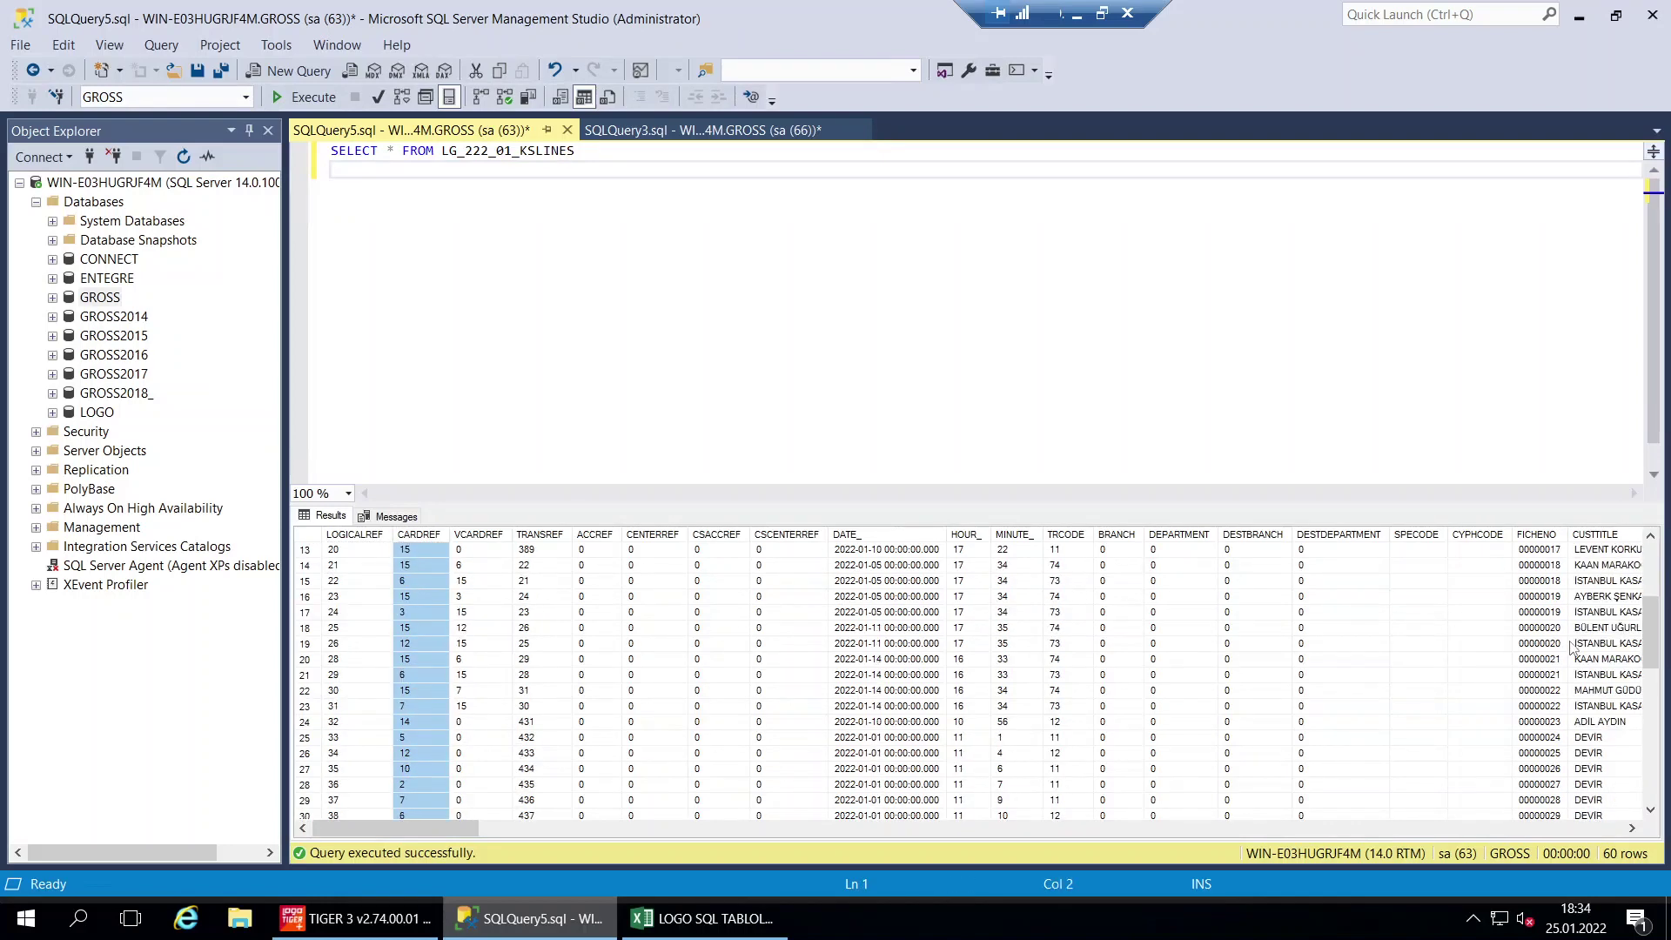
{"action": "left_click", "coordinate": [682, 924]}
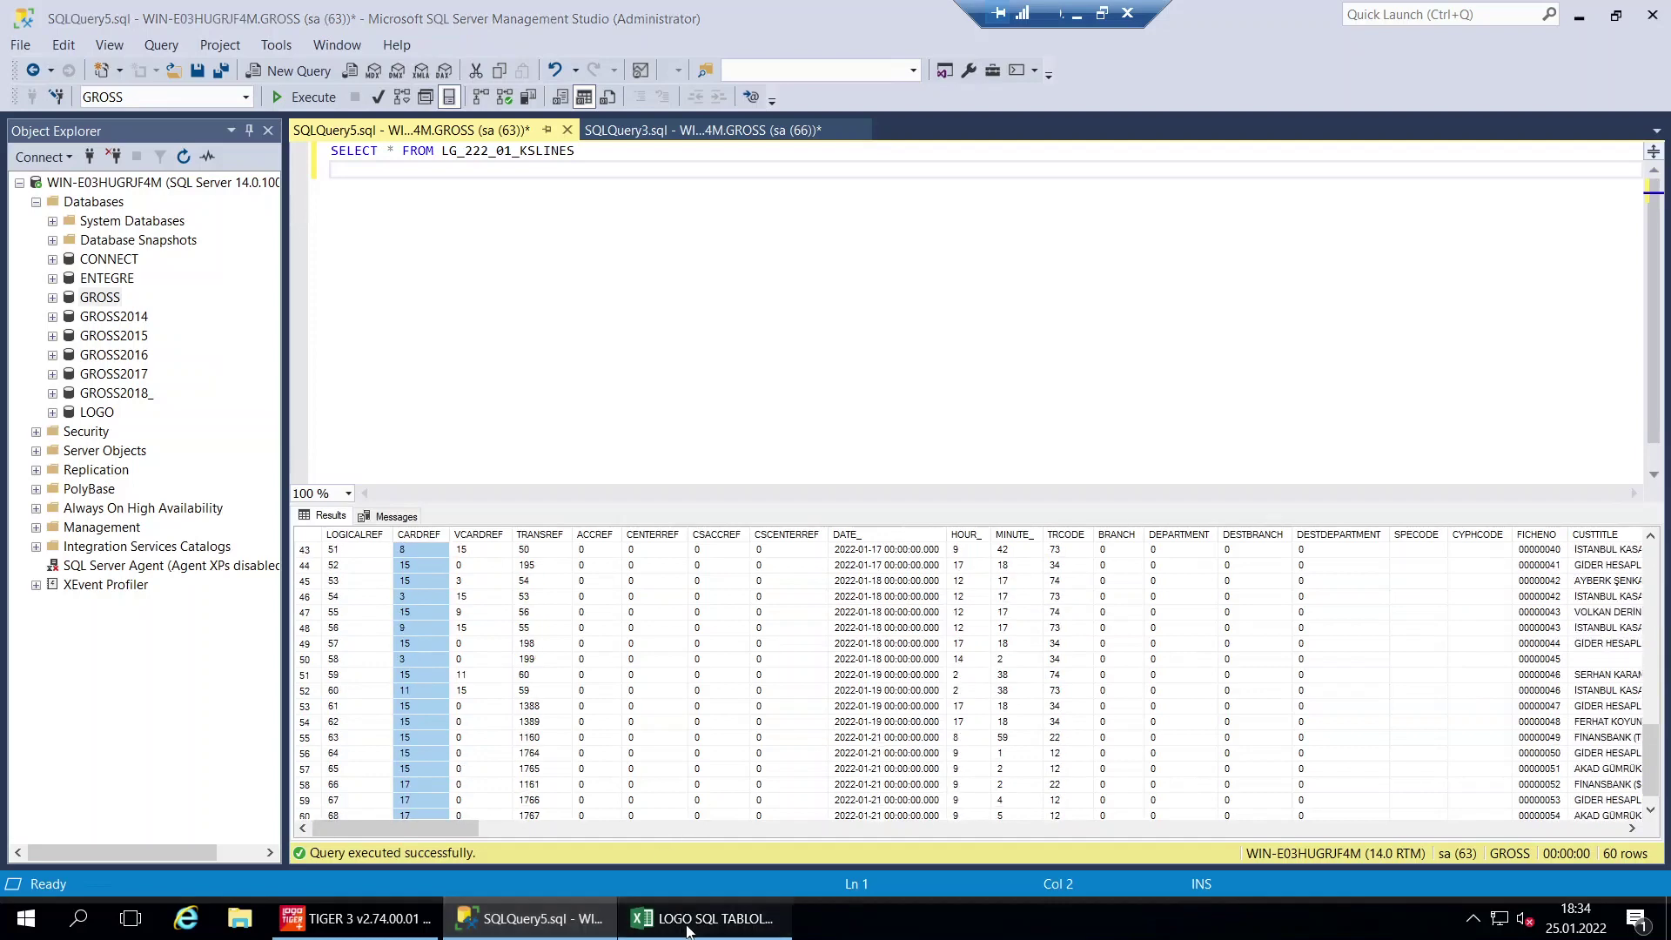
Select the KASA HAREKETLERİ row and open cell E28 to read the join query
{"action": "left_click_drag", "start_coordinate": [759, 778], "coordinate": [104, 767]}
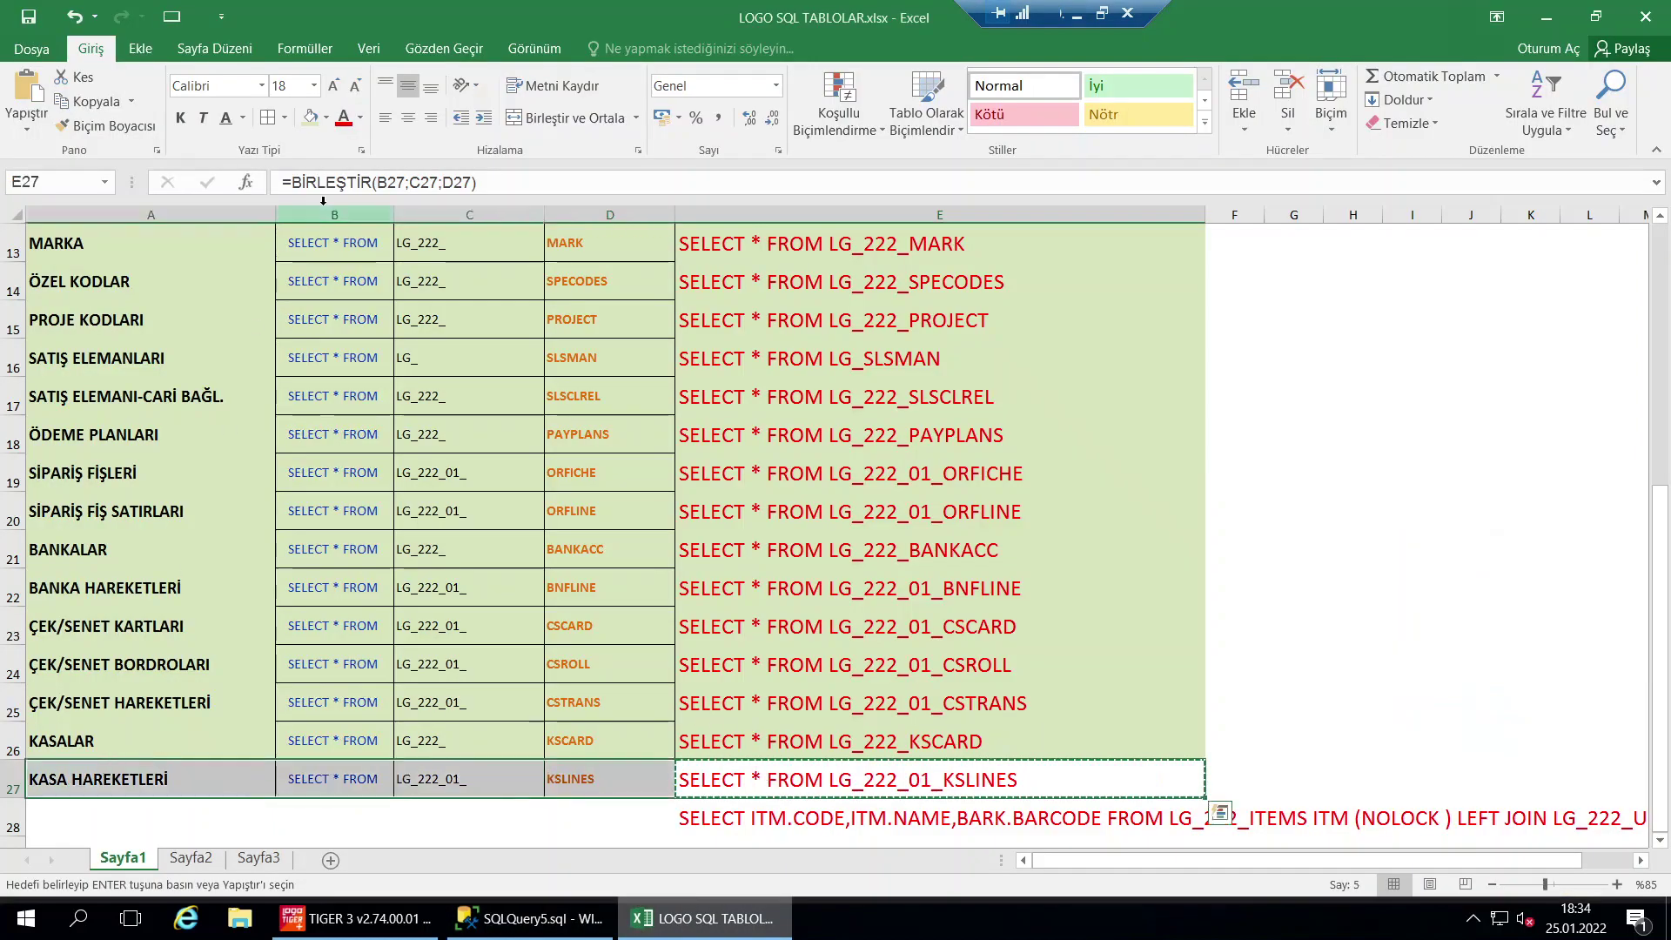
{"action": "key", "text": "Return"}
{"action": "left_click", "coordinate": [770, 818]}
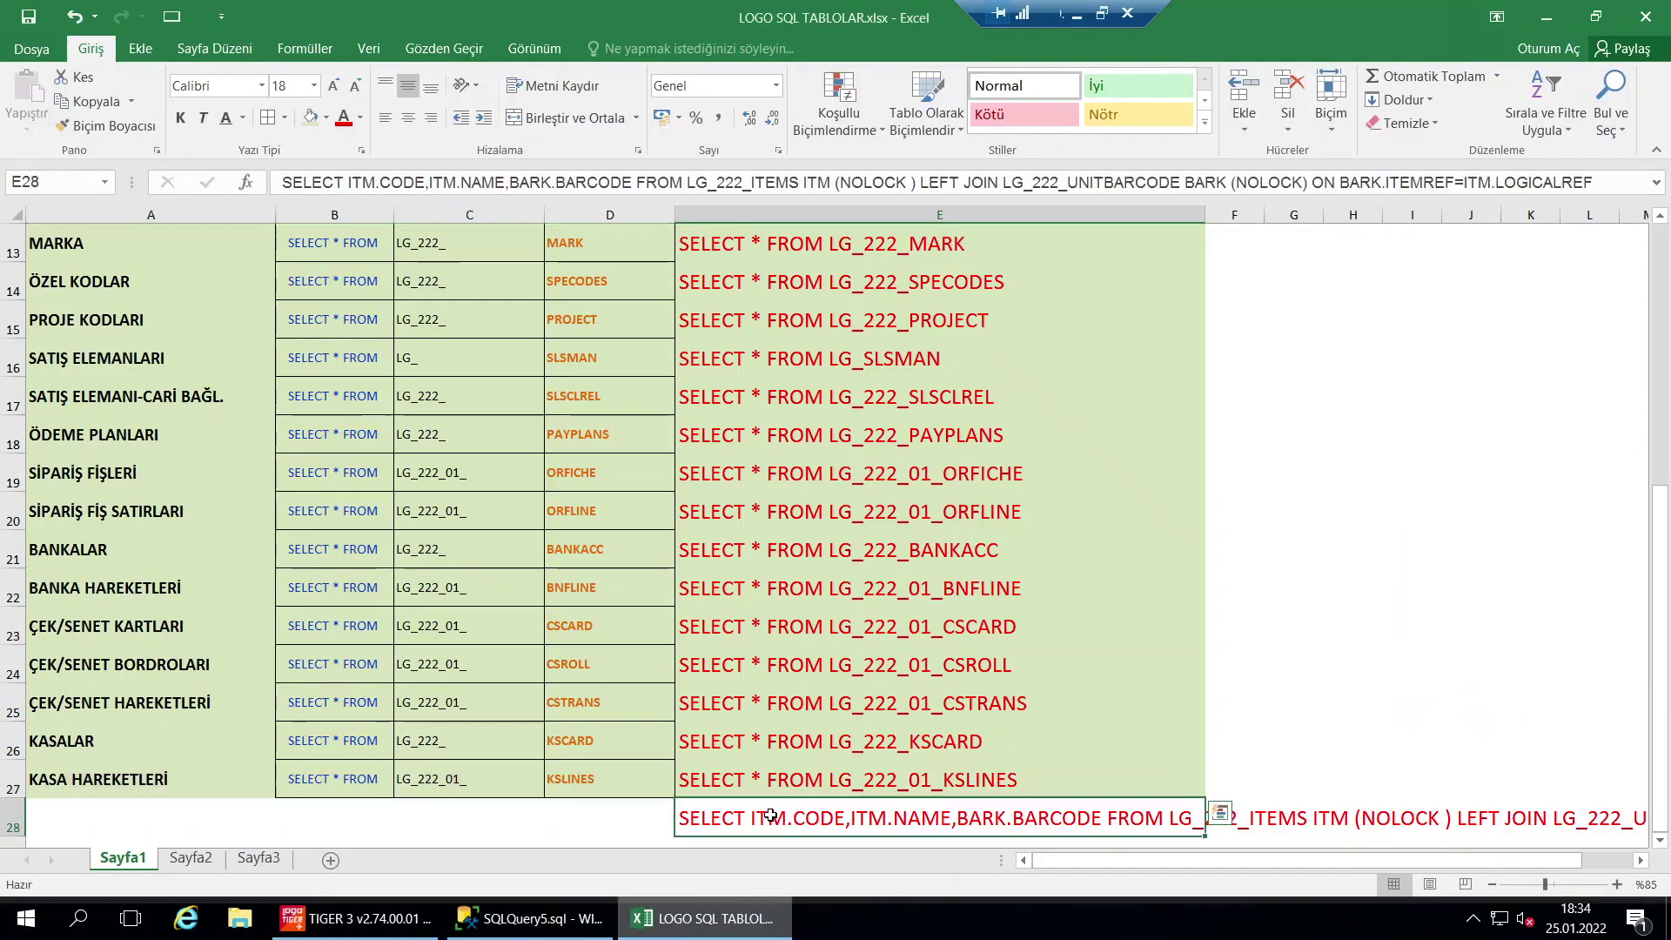
{"action": "key", "text": "F2"}
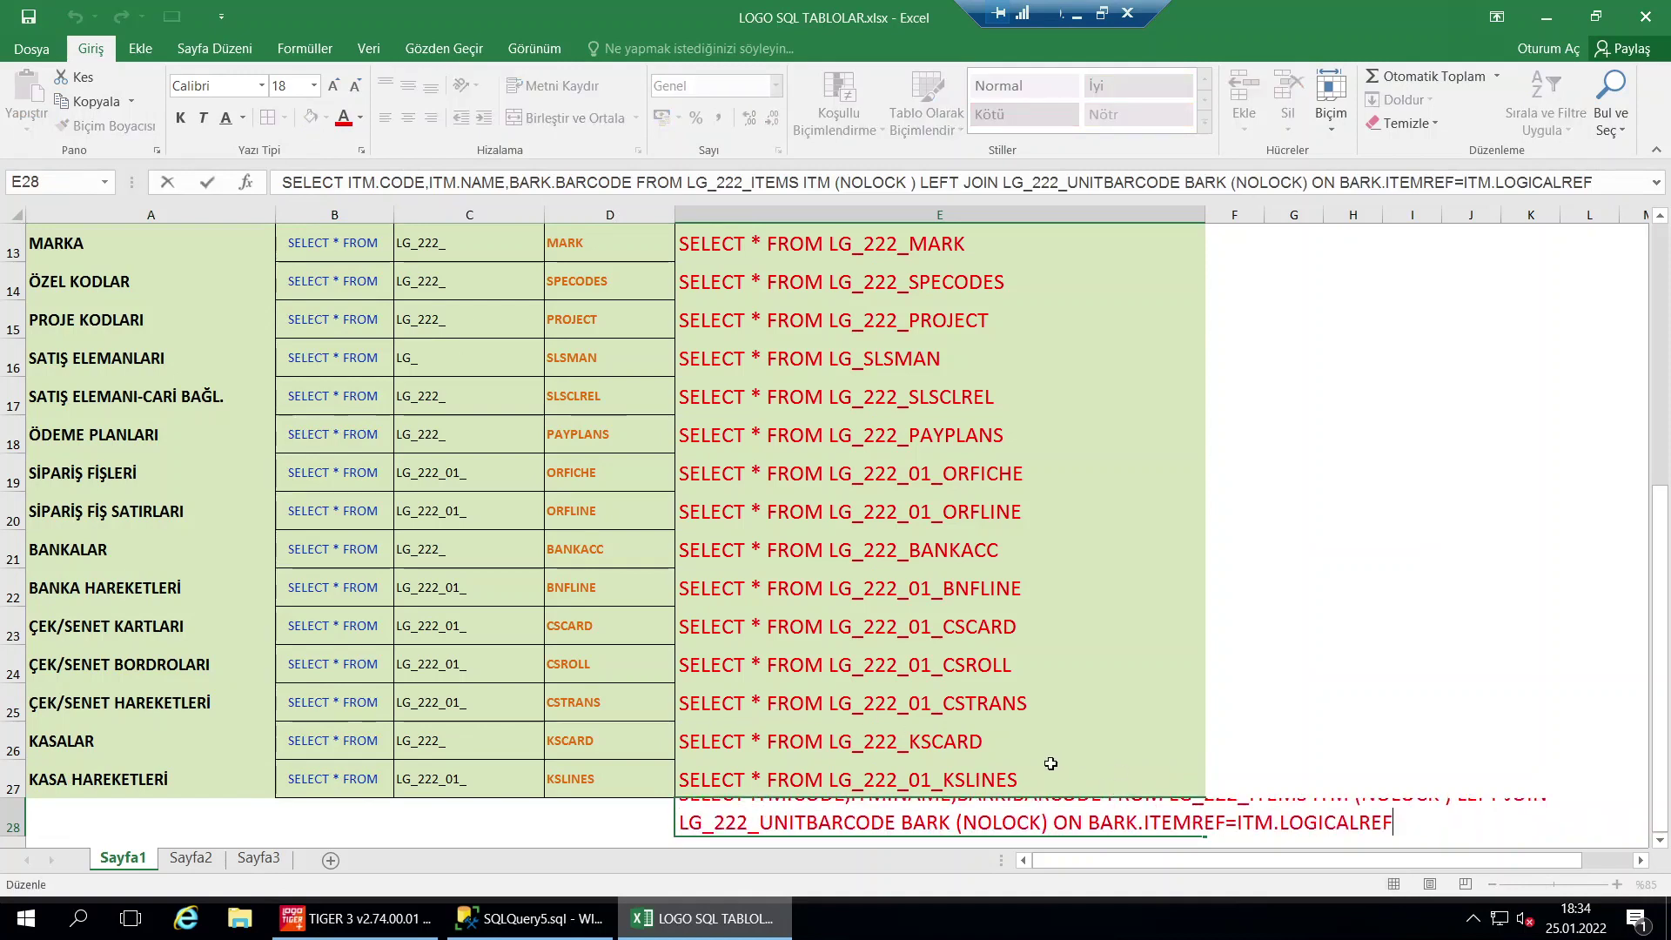
{"action": "left_click", "coordinate": [936, 666]}
{"action": "scroll", "coordinate": [923, 670], "scroll_direction": "down", "scroll_amount": 2}
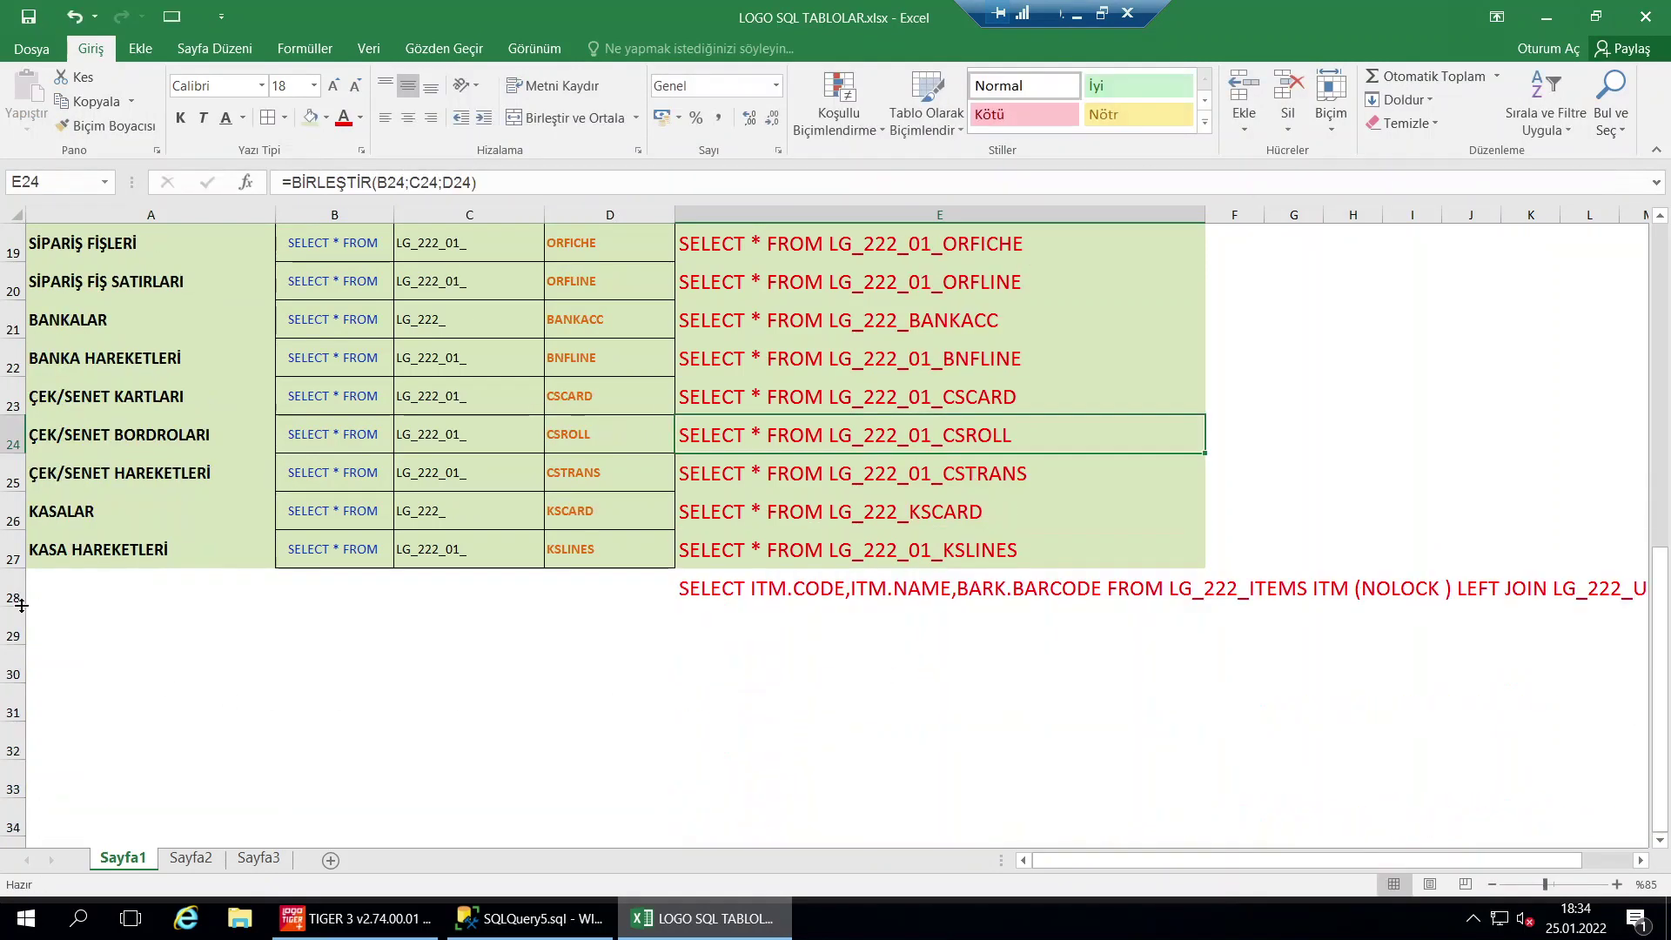
Make row 28 taller and copy the full join query text from E28
{"action": "left_click_drag", "start_coordinate": [20, 605], "coordinate": [21, 659]}
{"action": "double_click", "coordinate": [815, 609]}
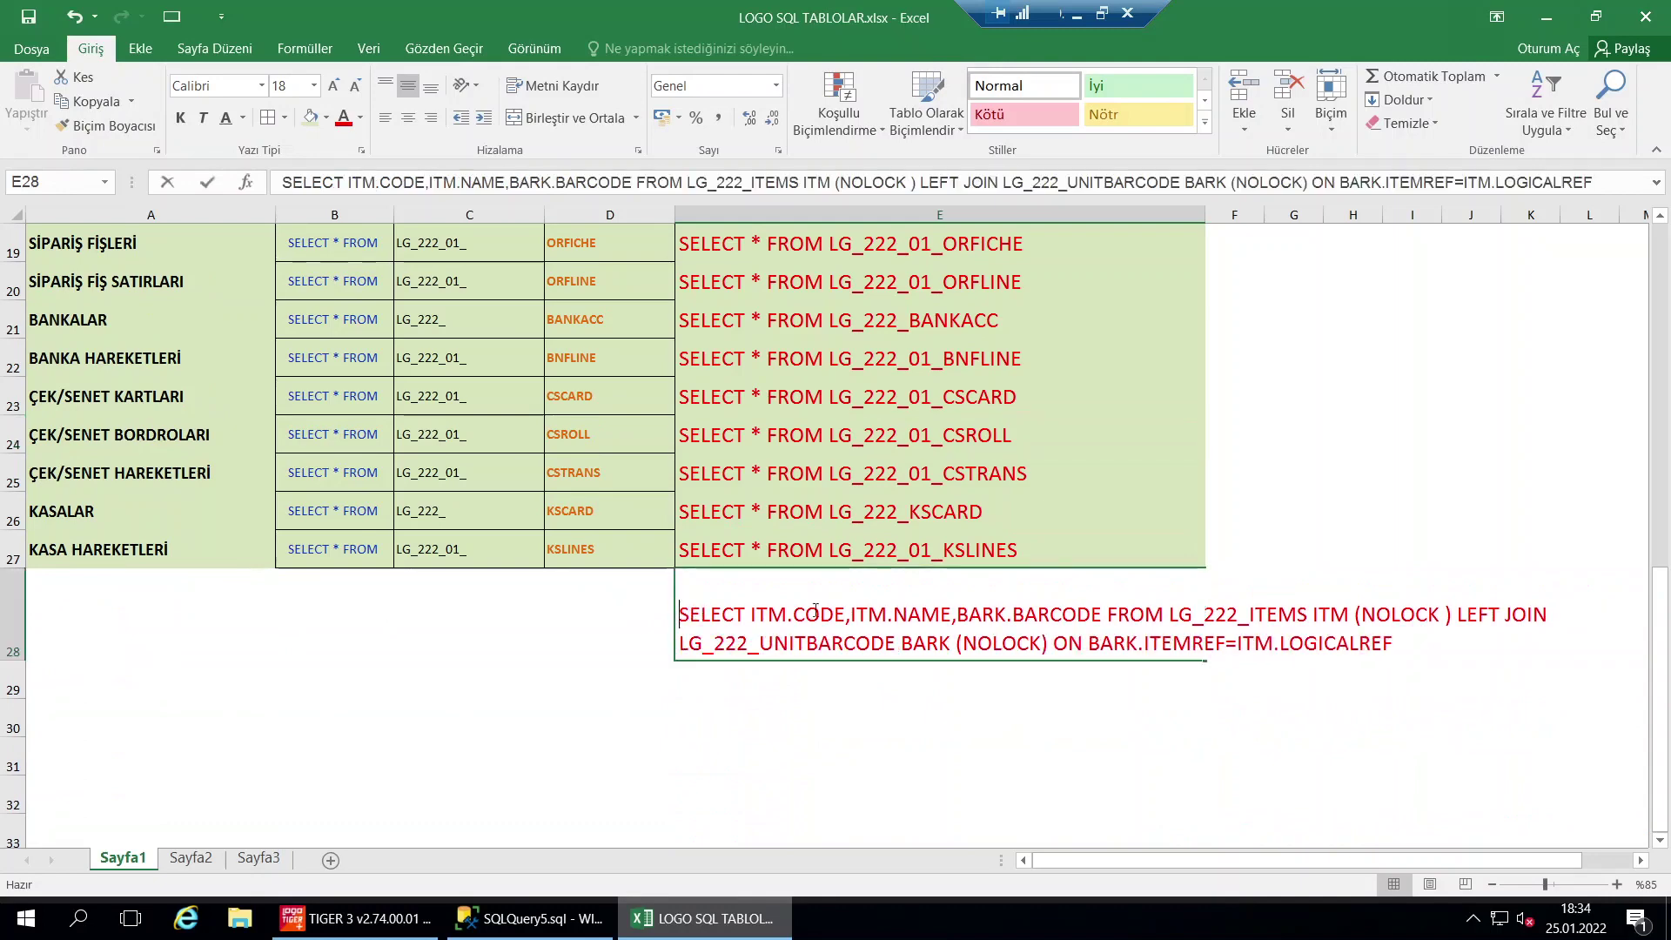
{"action": "left_click", "coordinate": [1393, 644]}
{"action": "left_click_drag", "start_coordinate": [1393, 644], "coordinate": [598, 609]}
{"action": "key", "text": "ctrl+c"}
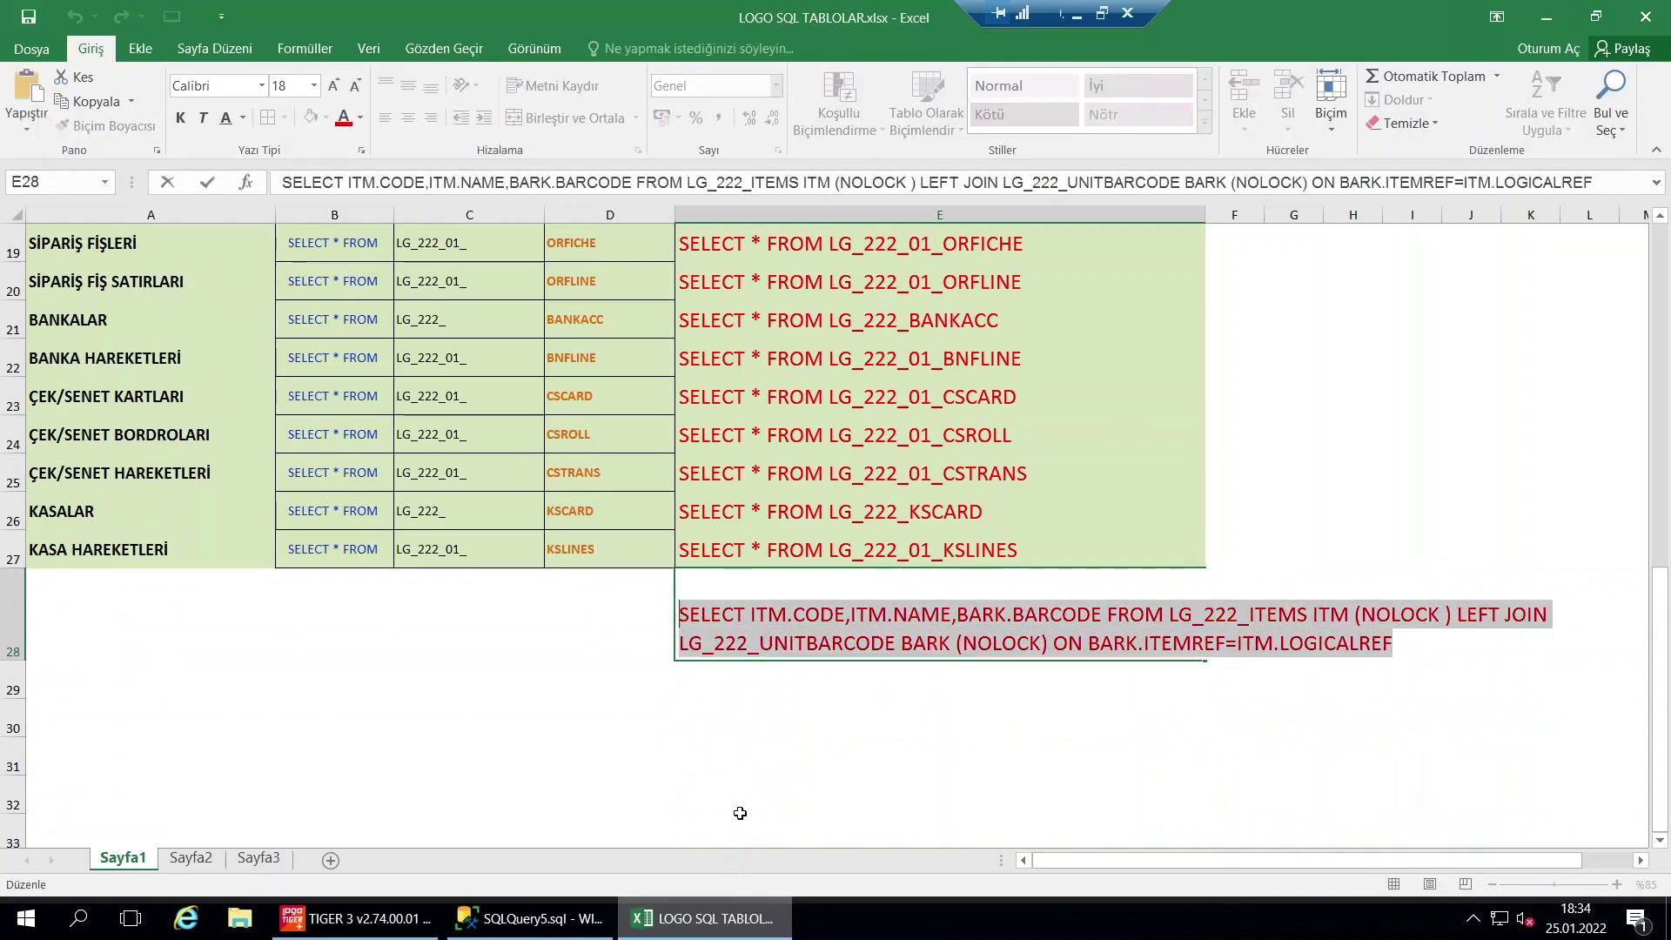
{"action": "left_click", "coordinate": [740, 813]}
{"action": "key", "text": "alt+Tab"}
{"action": "key", "text": "ctrl+a"}
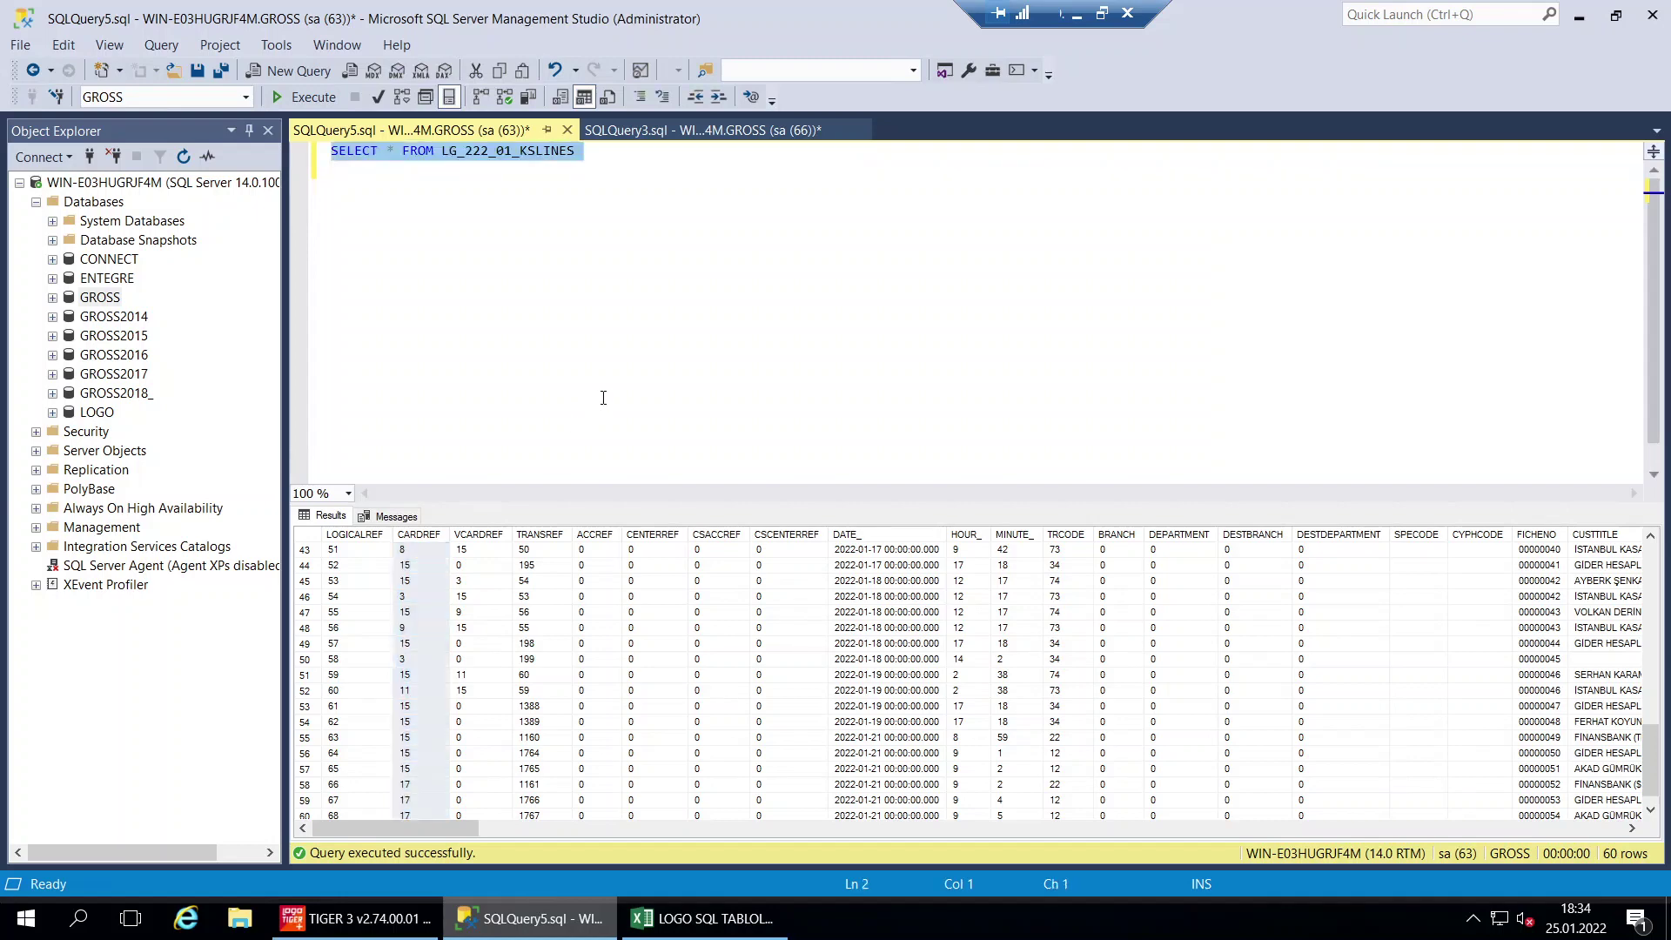
Run the items–barcodes LEFT JOIN query, returning 751 CODE, NAME and BARCODE rows
{"action": "key", "text": "ctrl+v"}
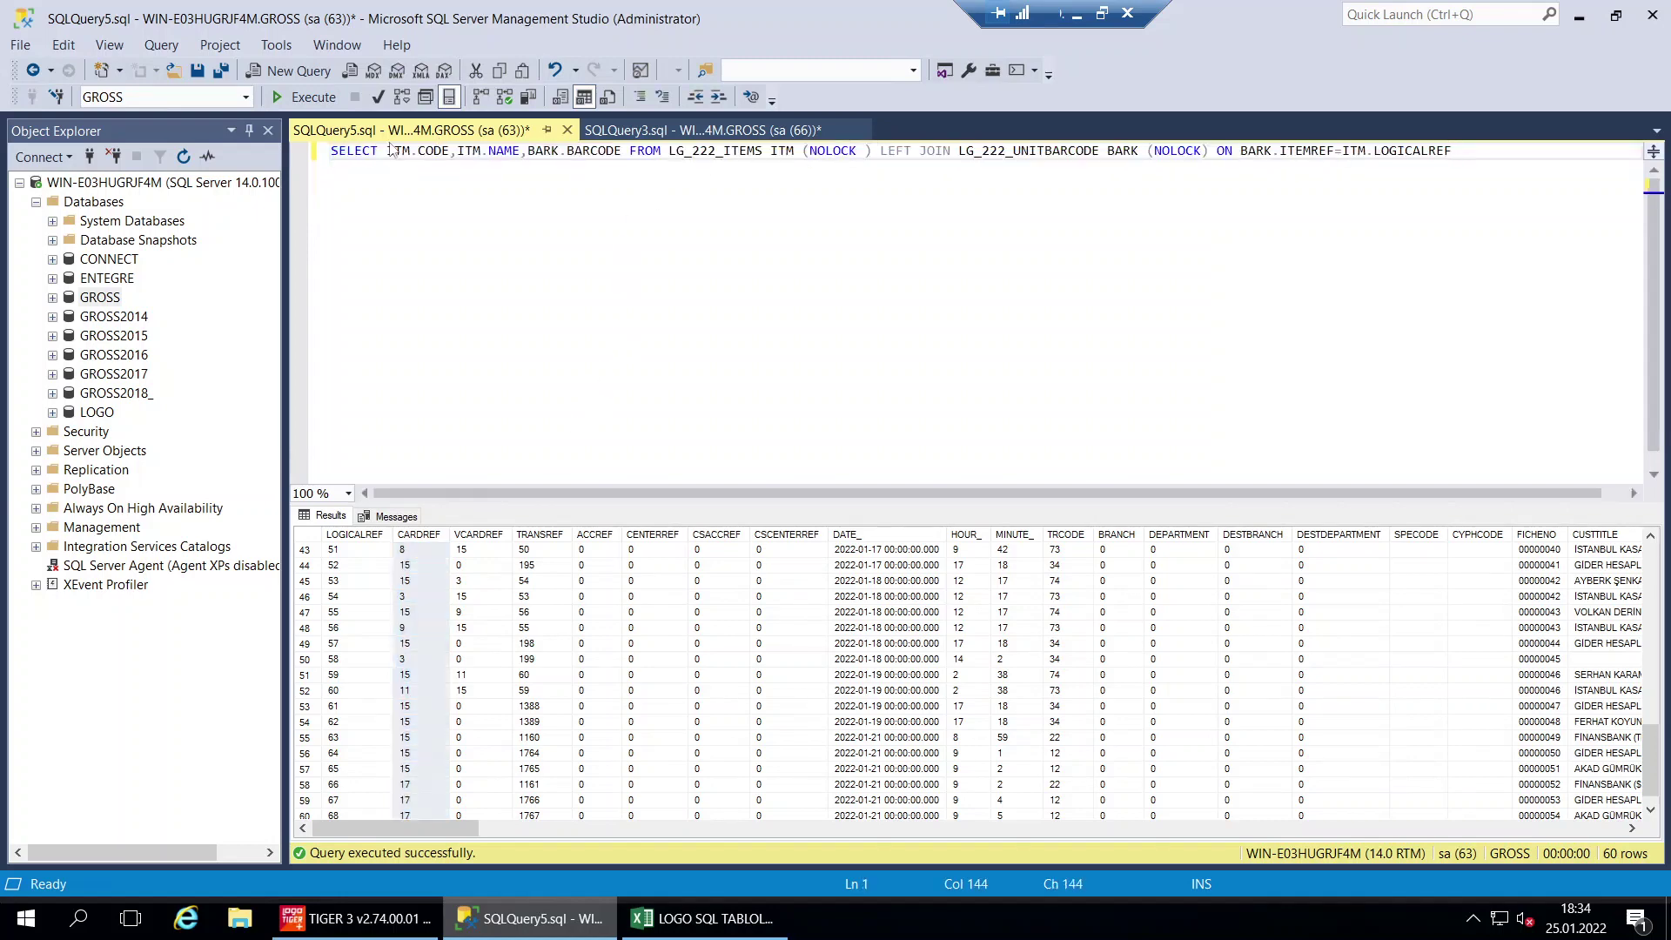
{"action": "left_click", "coordinate": [304, 97]}
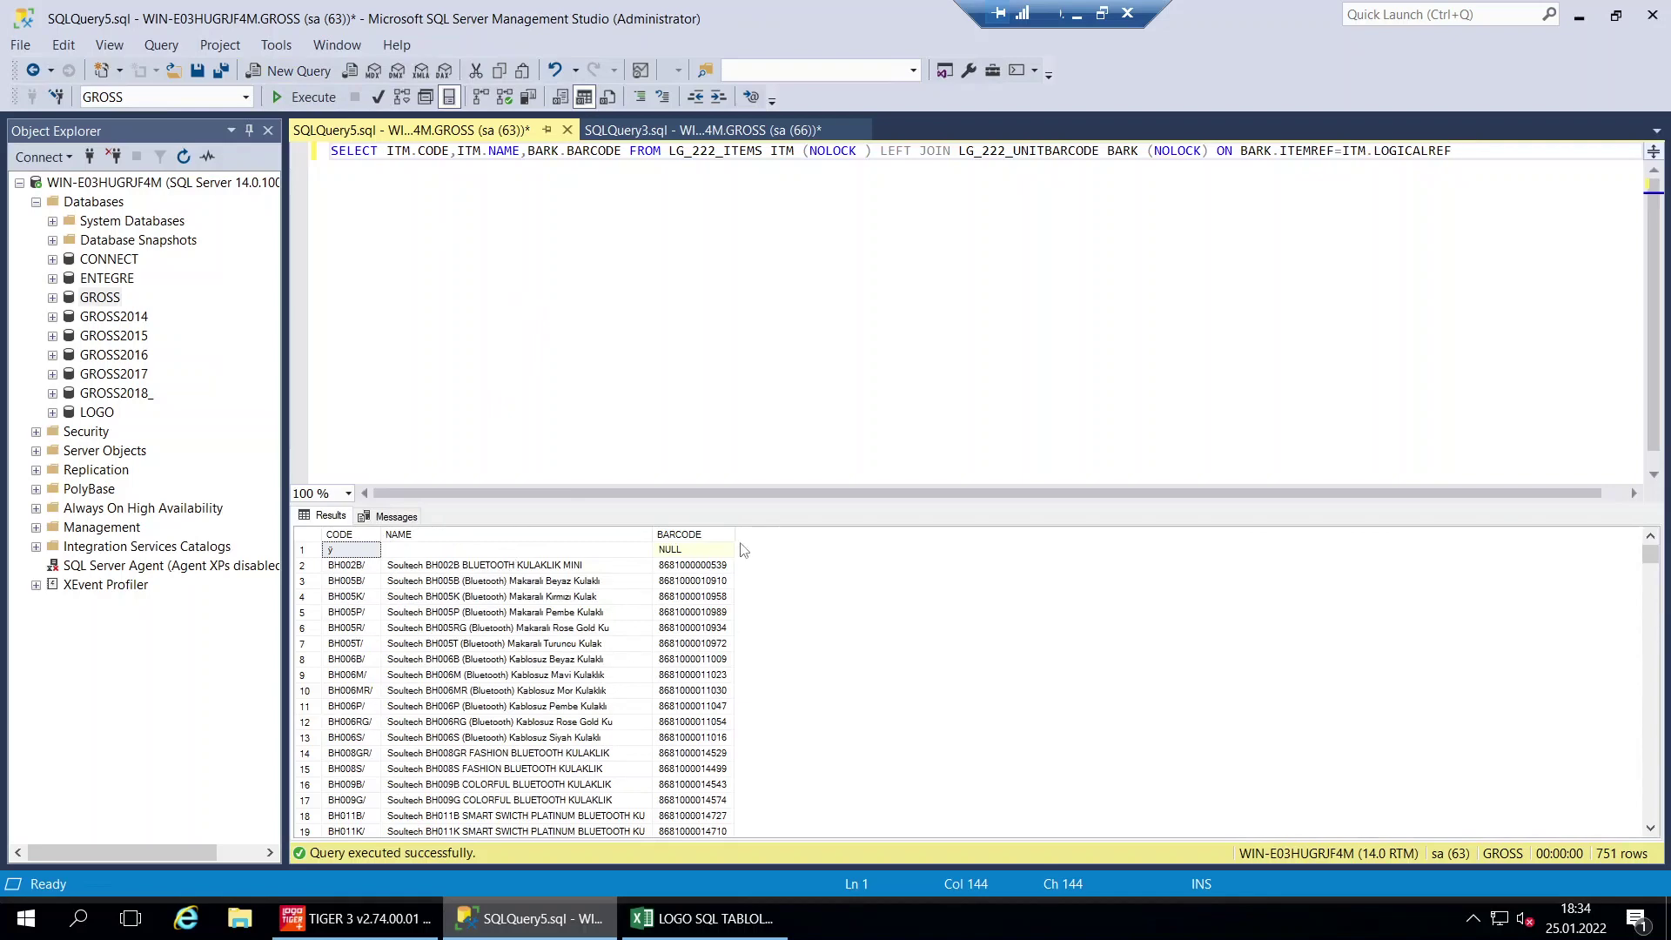
{"action": "left_click", "coordinate": [703, 918]}
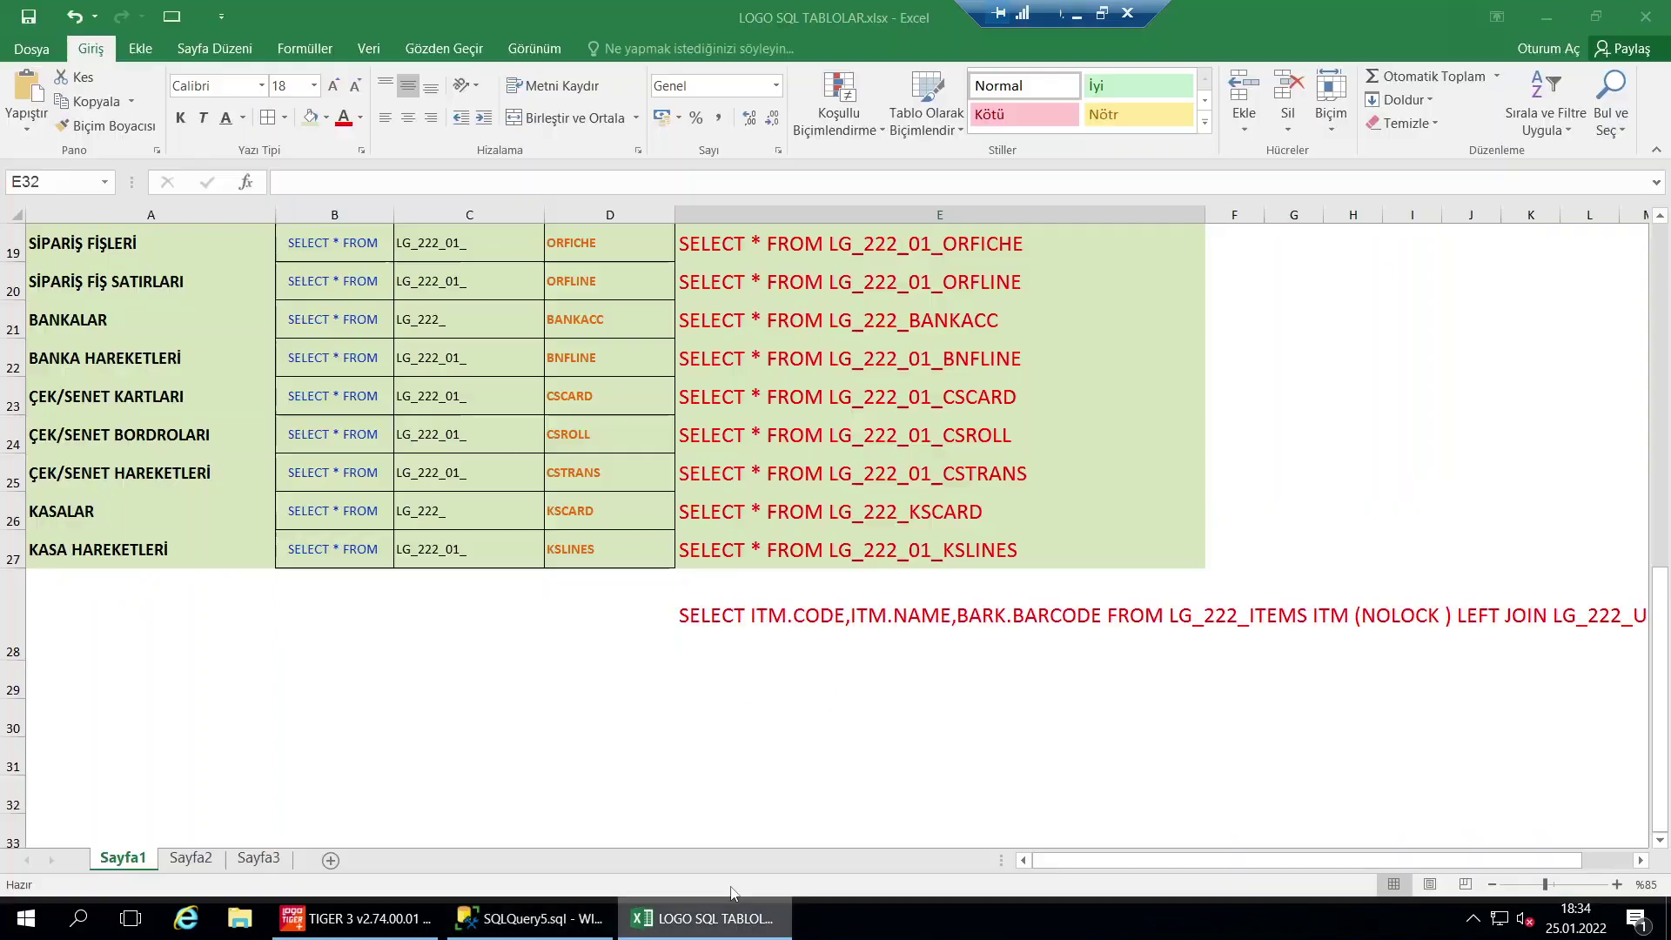
Copy the ITEMS and UNITBARCODE SELECT statements in cells E3:E4, then return to the SSMS join results
{"action": "scroll", "coordinate": [893, 293], "scroll_direction": "up", "scroll_amount": 6}
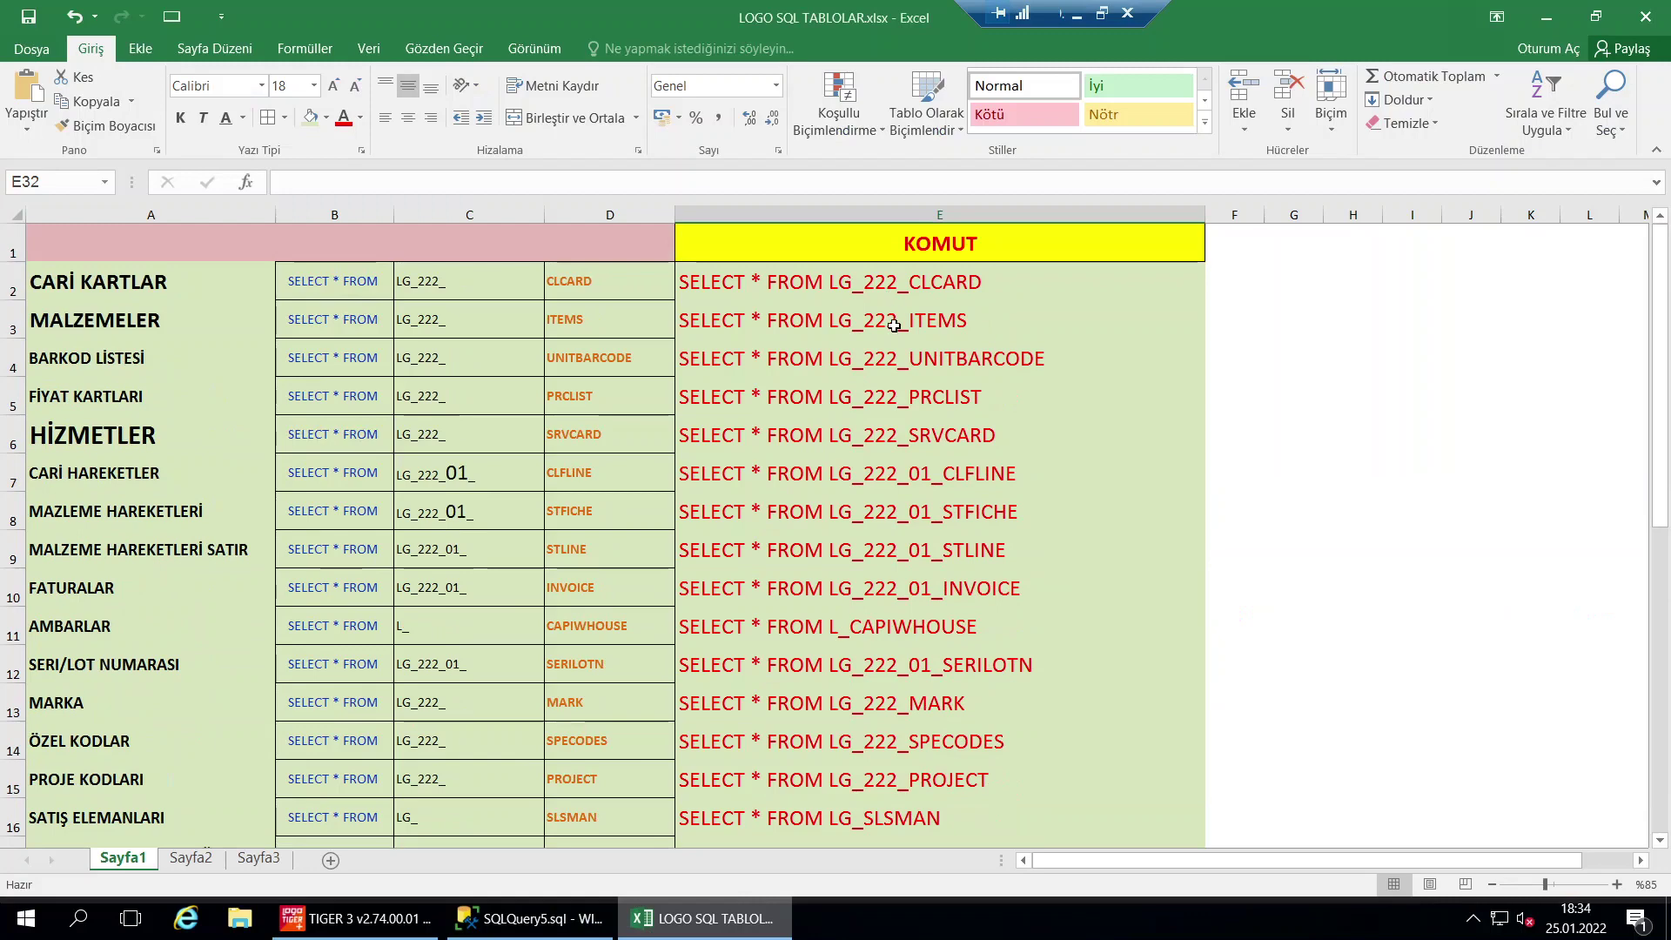
{"action": "left_click_drag", "start_coordinate": [897, 320], "coordinate": [898, 346]}
{"action": "key", "text": "ctrl+c"}
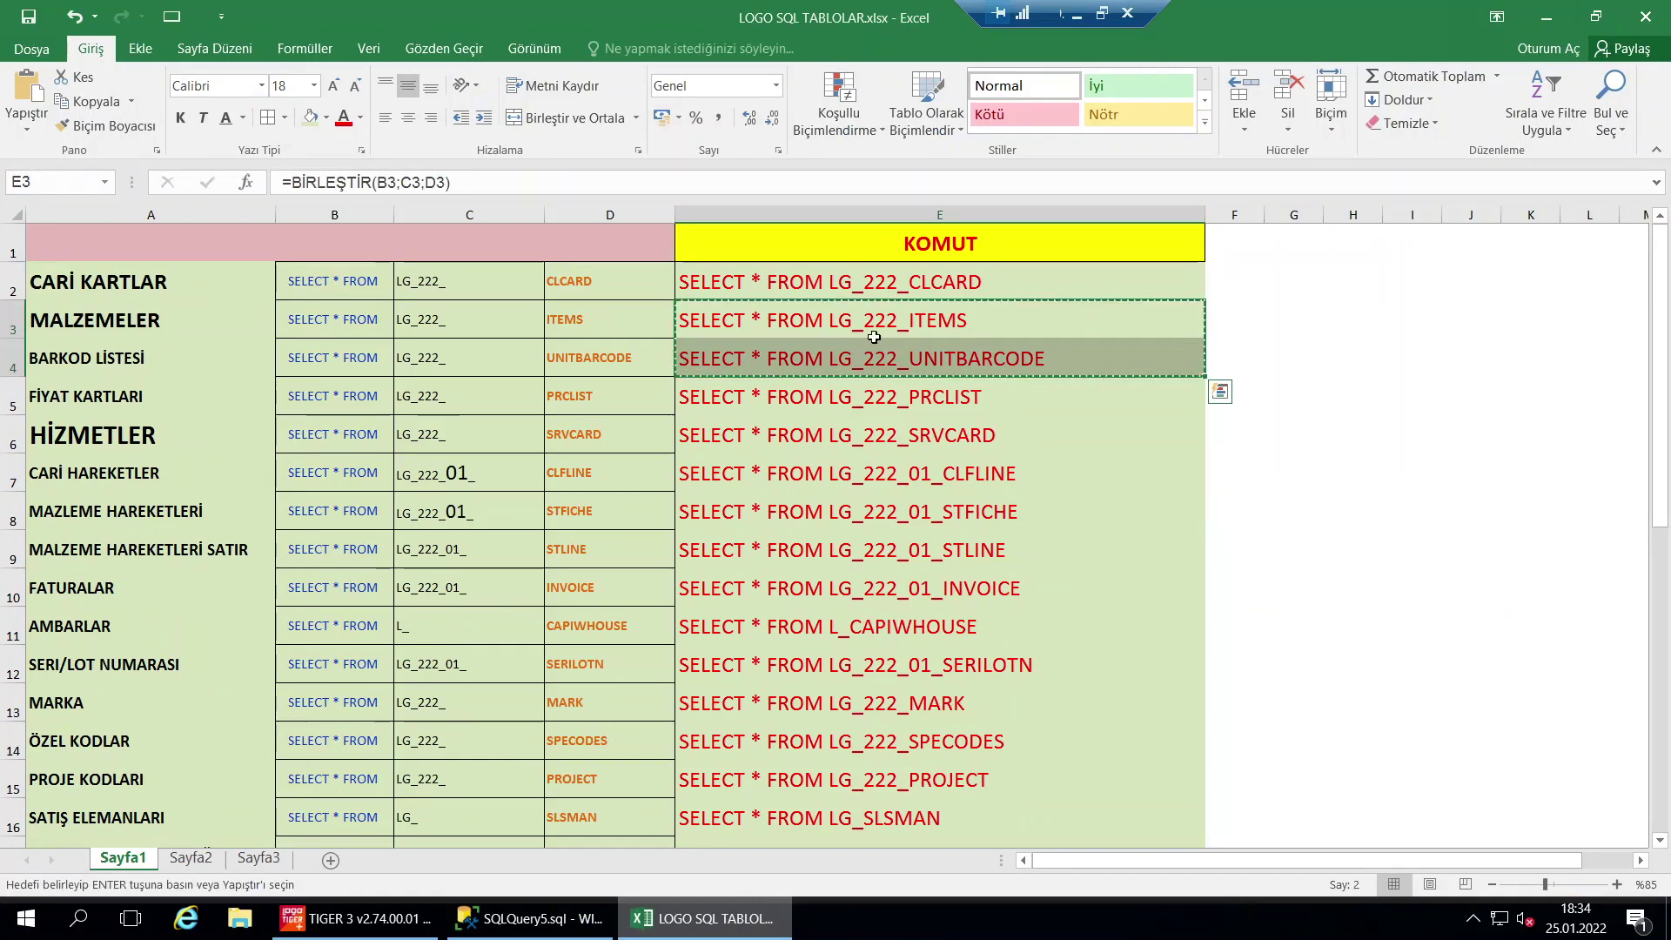
{"action": "left_click", "coordinate": [526, 919]}
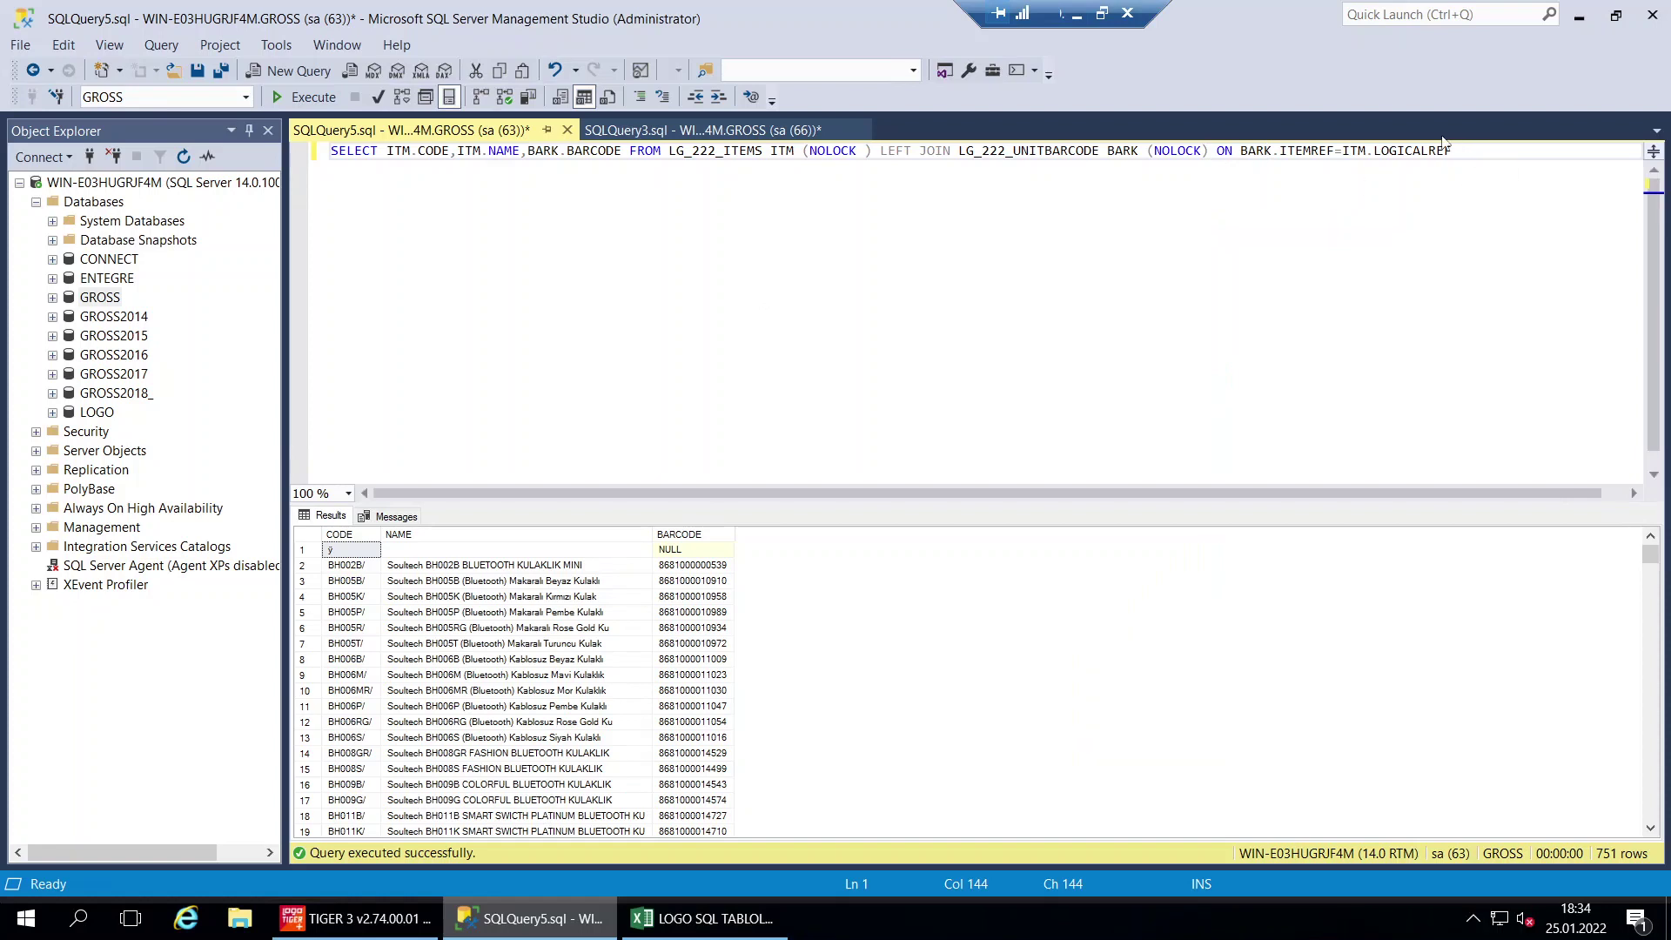
Paste the ITEMS and UNITBARCODE SELECTs on separate lines below the join, and run the ITEMS line alone
{"action": "key", "text": "Return"}
{"action": "key", "text": "Return"}
{"action": "key", "text": "ctrl+v"}
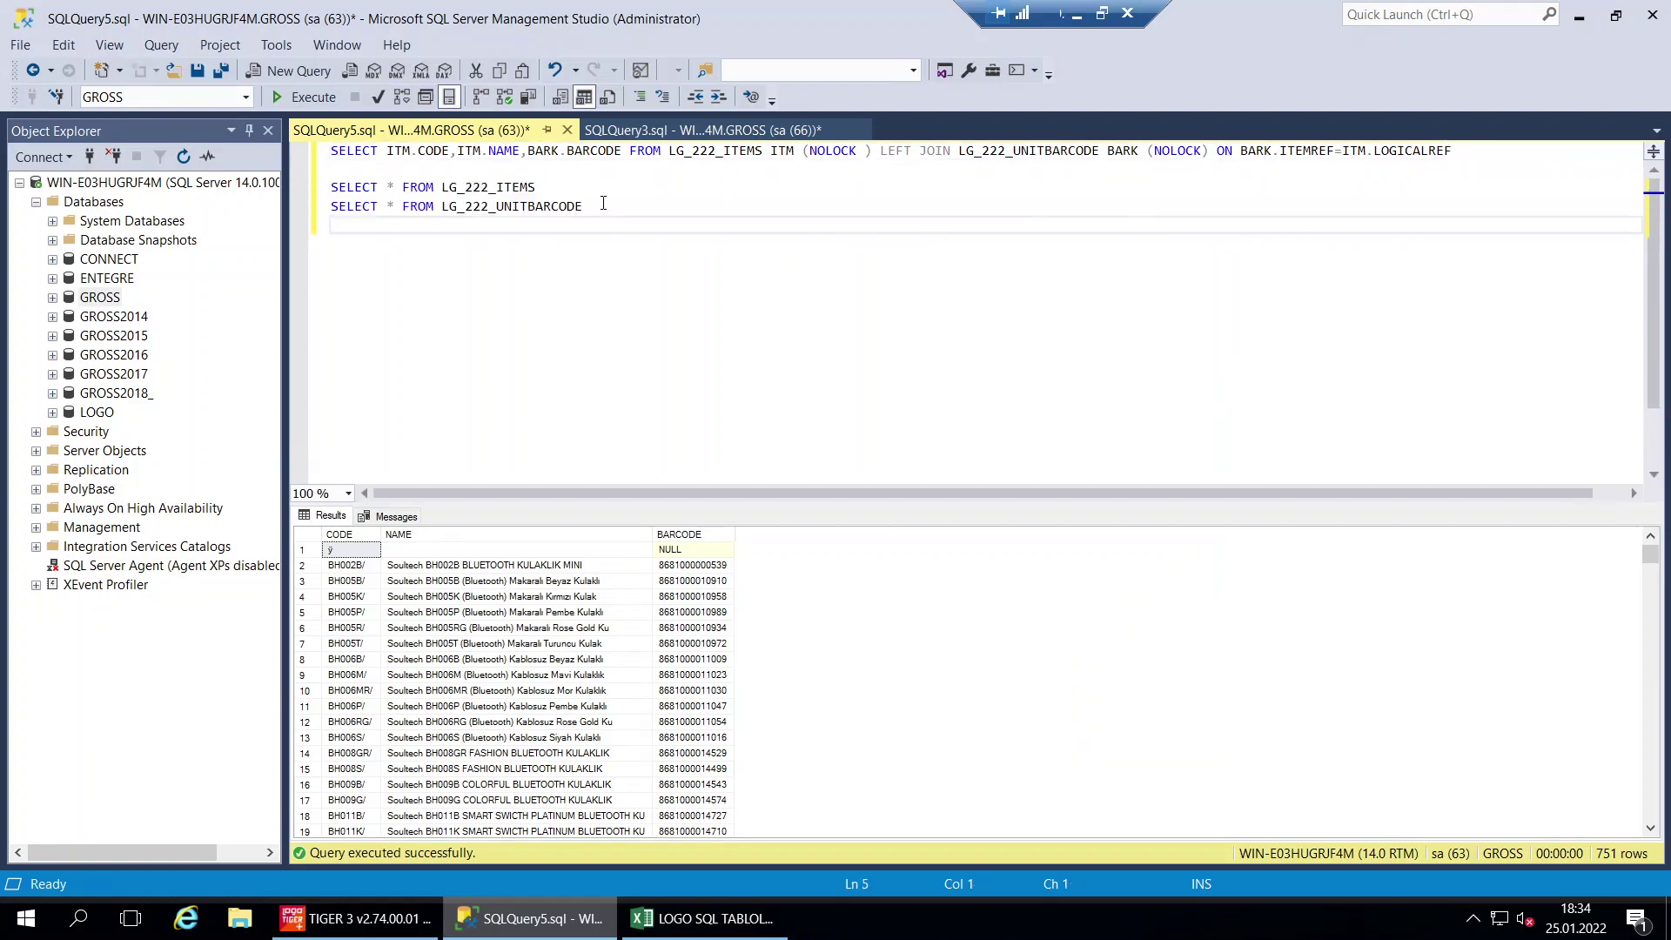
{"action": "left_click", "coordinate": [603, 206]}
{"action": "left_click", "coordinate": [590, 182]}
{"action": "key", "text": "Return"}
{"action": "left_click", "coordinate": [543, 183]}
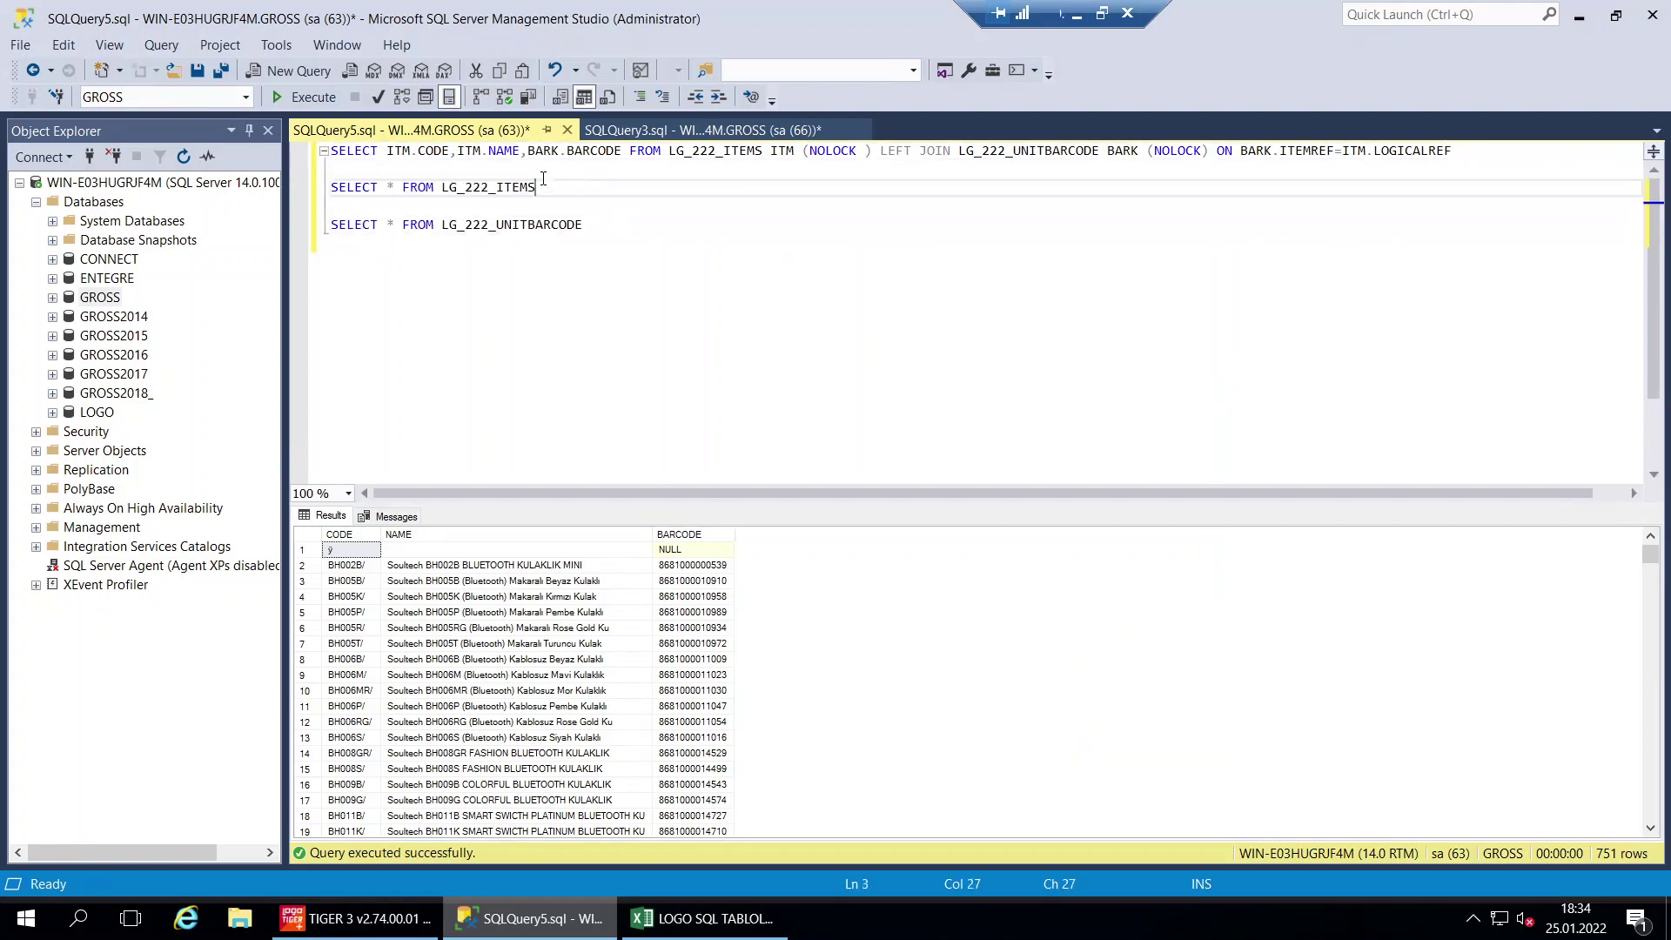
{"action": "key", "text": "shift+Home"}
{"action": "key", "text": "F5"}
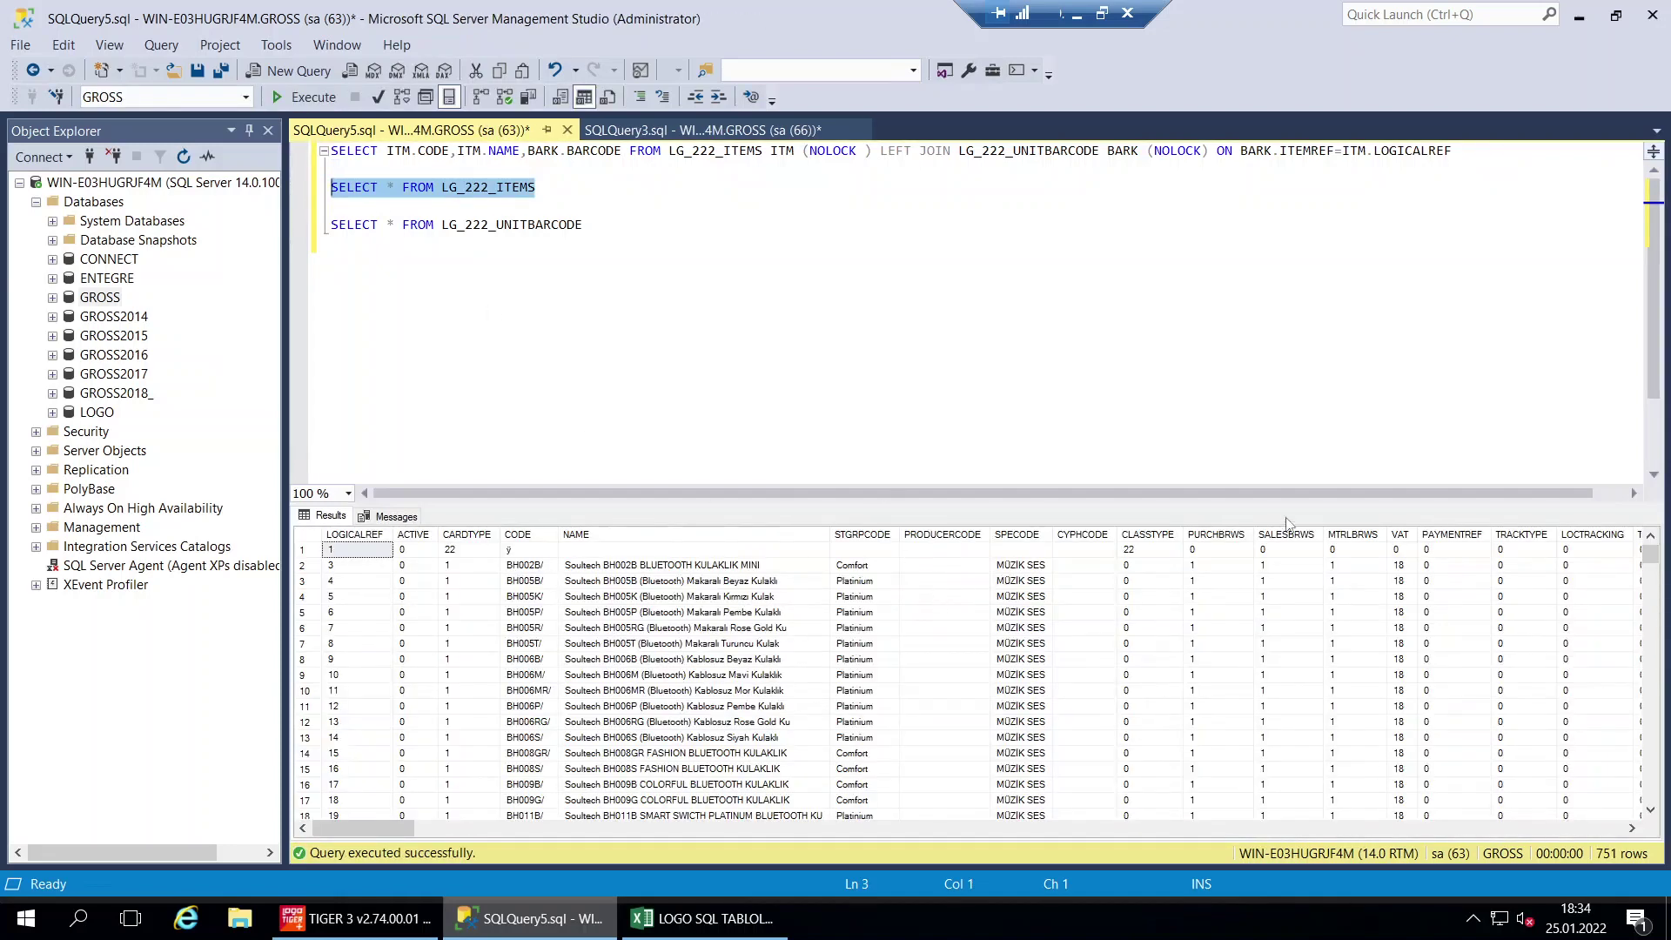
Run the LG_222_UNITBARCODE SELECT alone and inspect its ITEMREF values
{"action": "left_click_drag", "start_coordinate": [383, 831], "coordinate": [327, 870]}
{"action": "left_click_drag", "start_coordinate": [589, 226], "coordinate": [300, 230]}
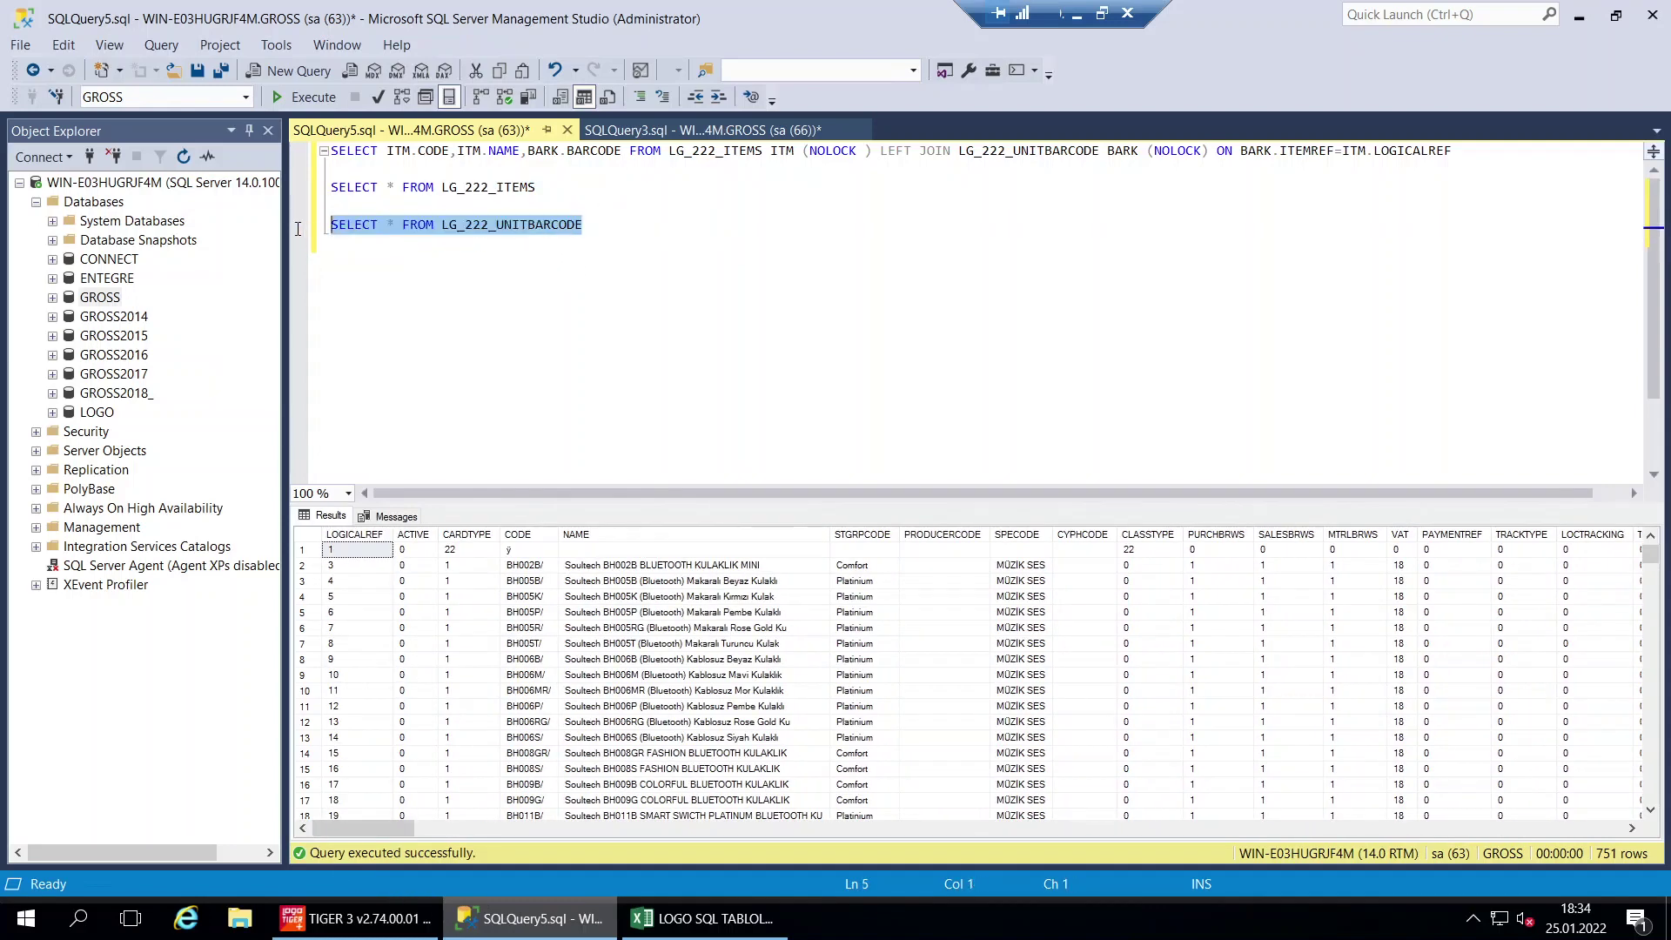
{"action": "left_click", "coordinate": [305, 97]}
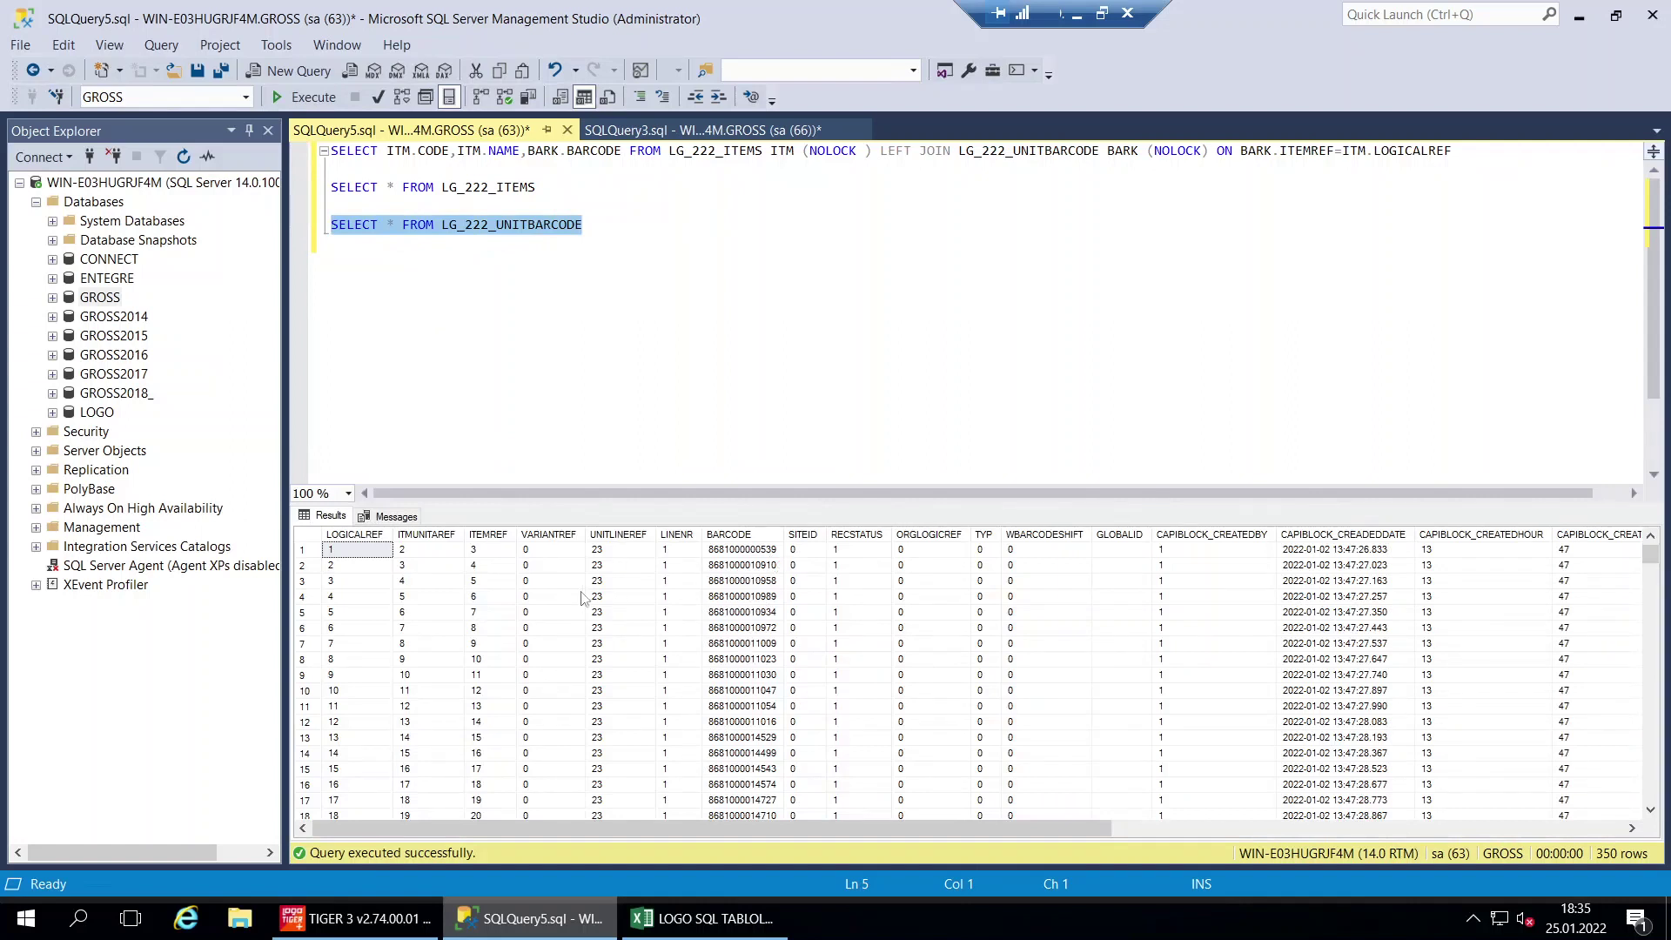
{"action": "left_click", "coordinate": [493, 535]}
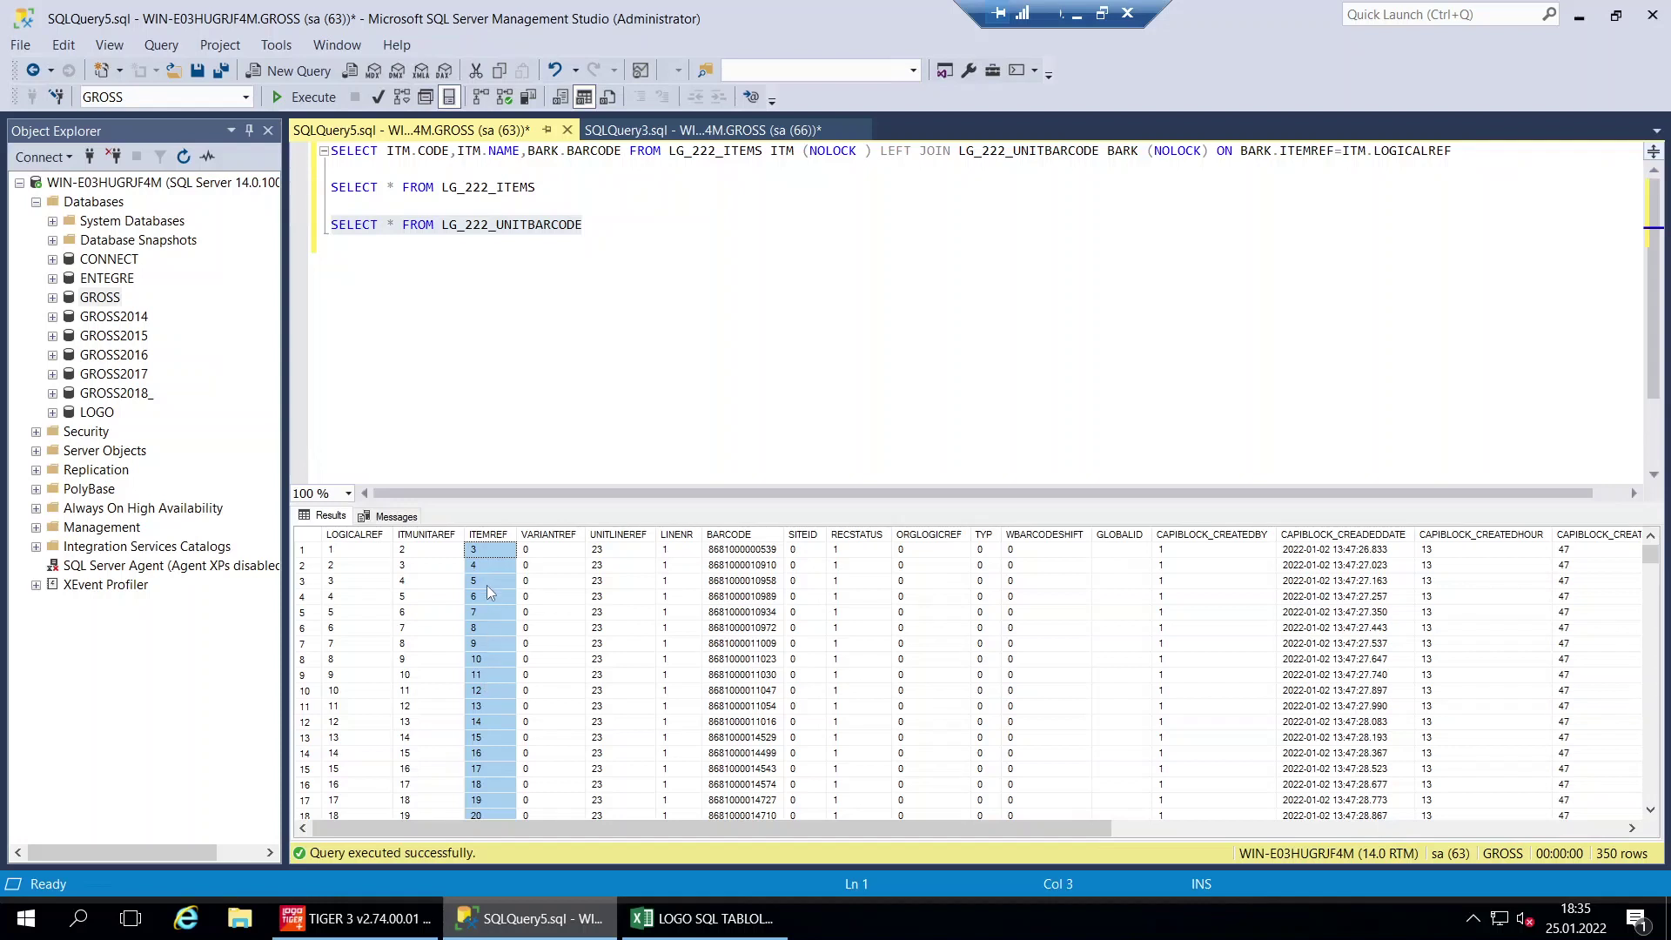
{"action": "left_click", "coordinate": [483, 557]}
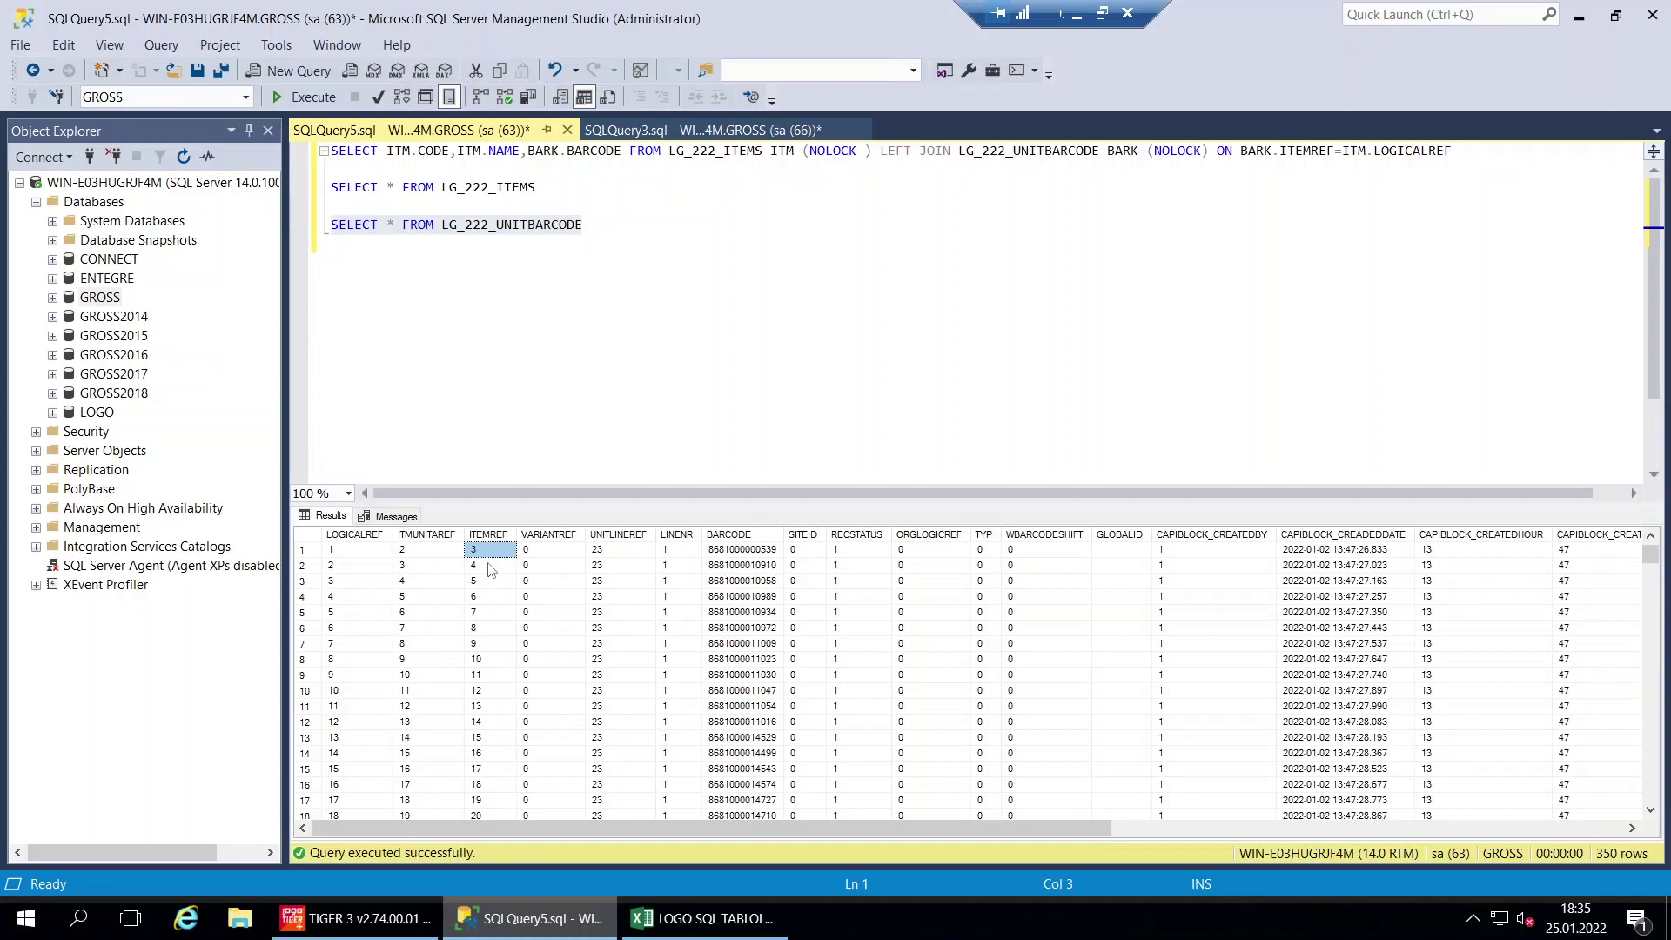
{"action": "key", "text": "Down"}
{"action": "key", "text": "Down"}
{"action": "key", "text": "Down"}
{"action": "key", "text": "Down"}
{"action": "key", "text": "Down"}
{"action": "key", "text": "Down"}
{"action": "key", "text": "Down"}
{"action": "key", "text": "Down"}
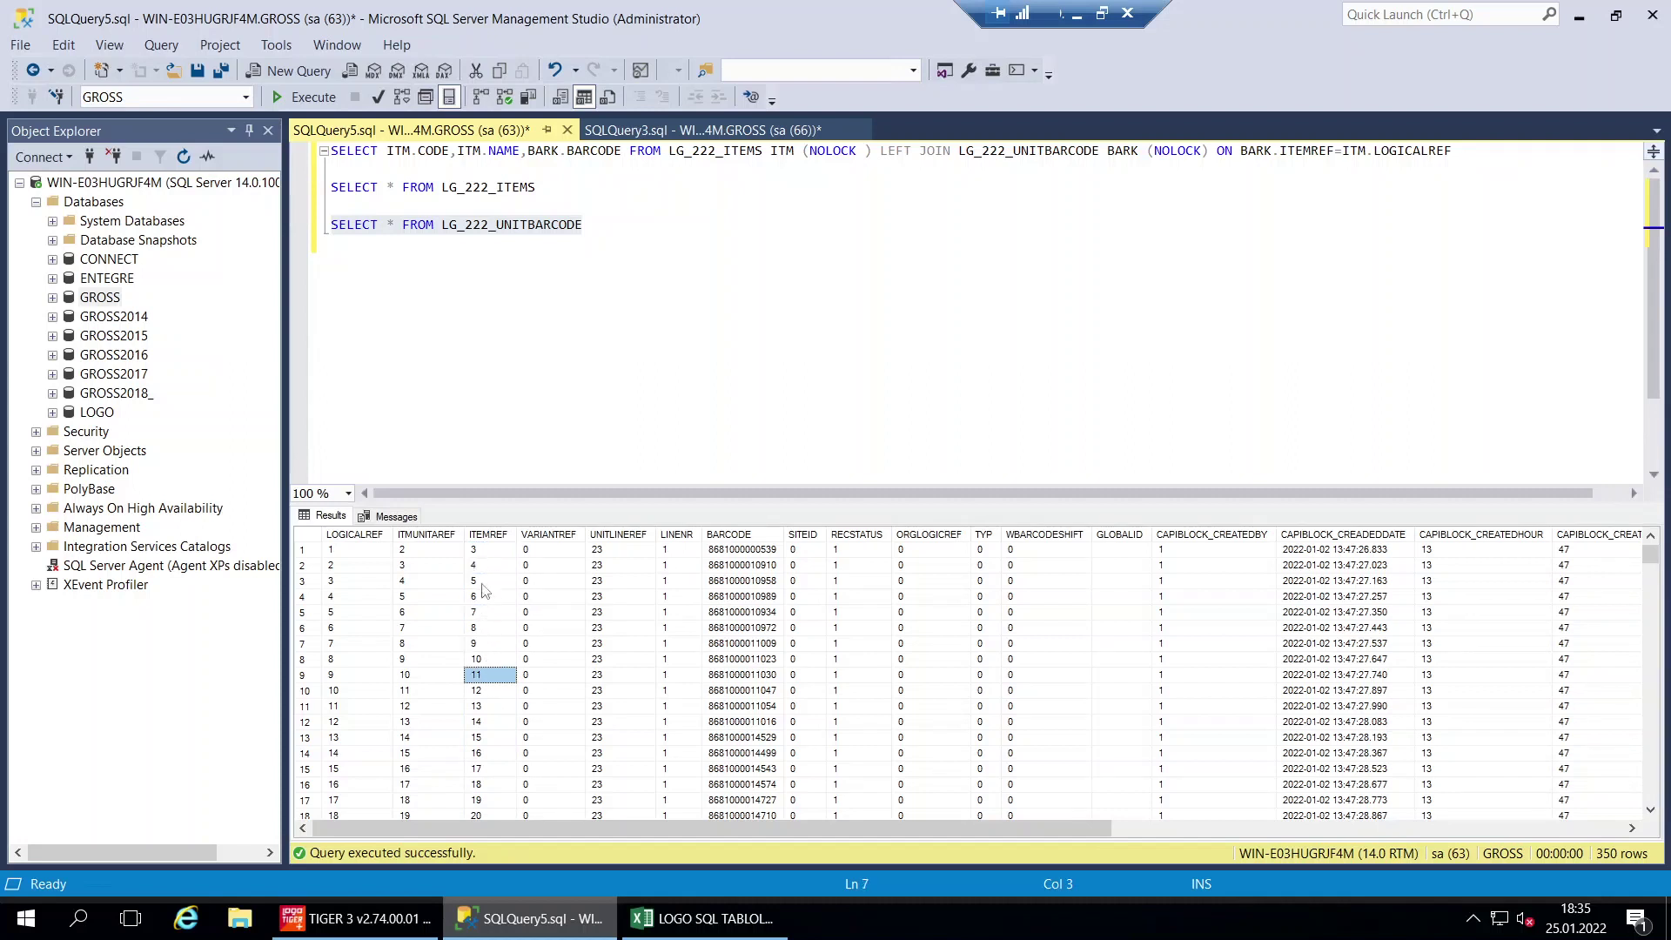
{"action": "left_click", "coordinate": [484, 557]}
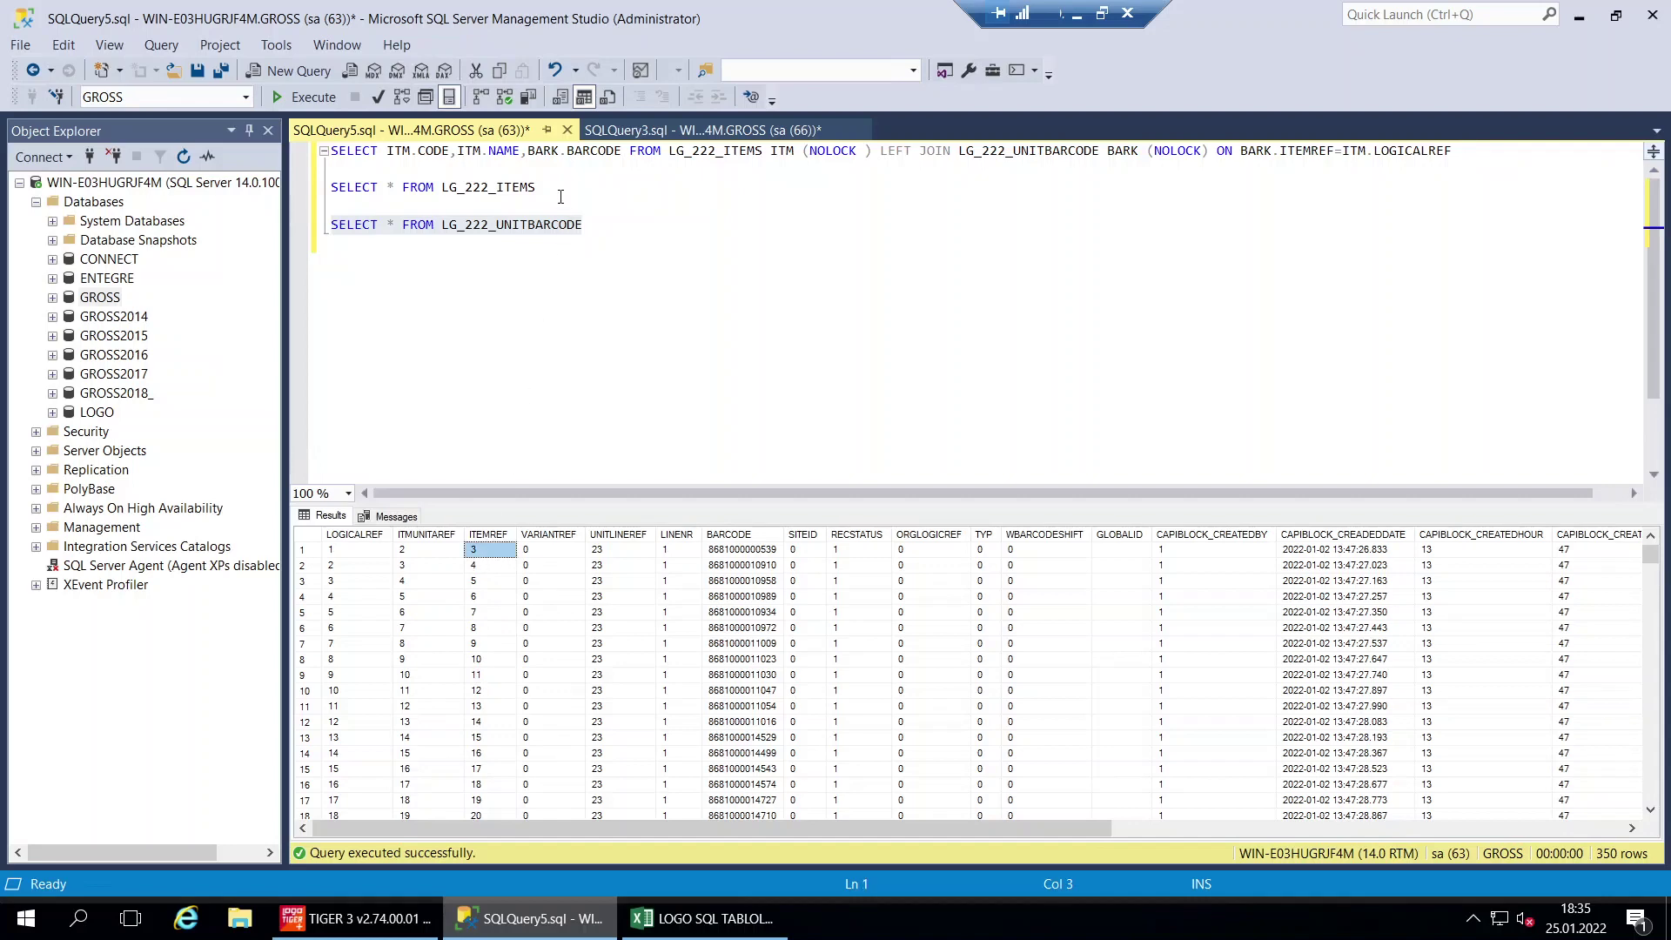
Re-run the ITEMS and UNITBARCODE SELECTs to compare the CODE and NAME columns with BARCODE
{"action": "left_click_drag", "start_coordinate": [560, 195], "coordinate": [330, 169]}
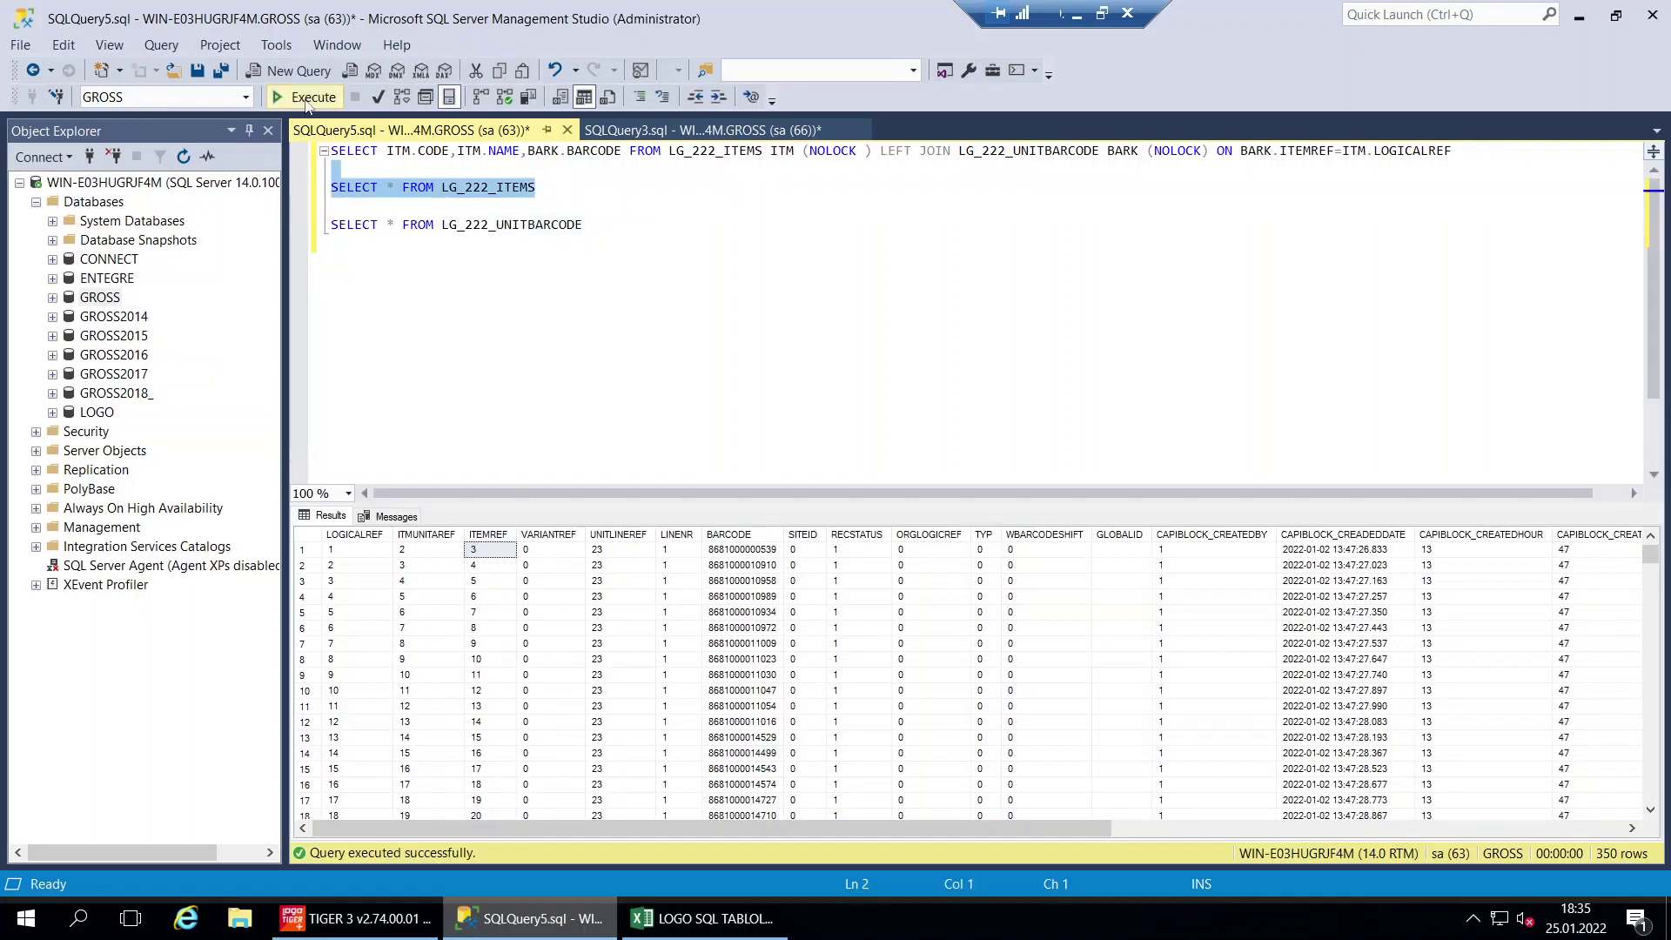
{"action": "left_click", "coordinate": [306, 98]}
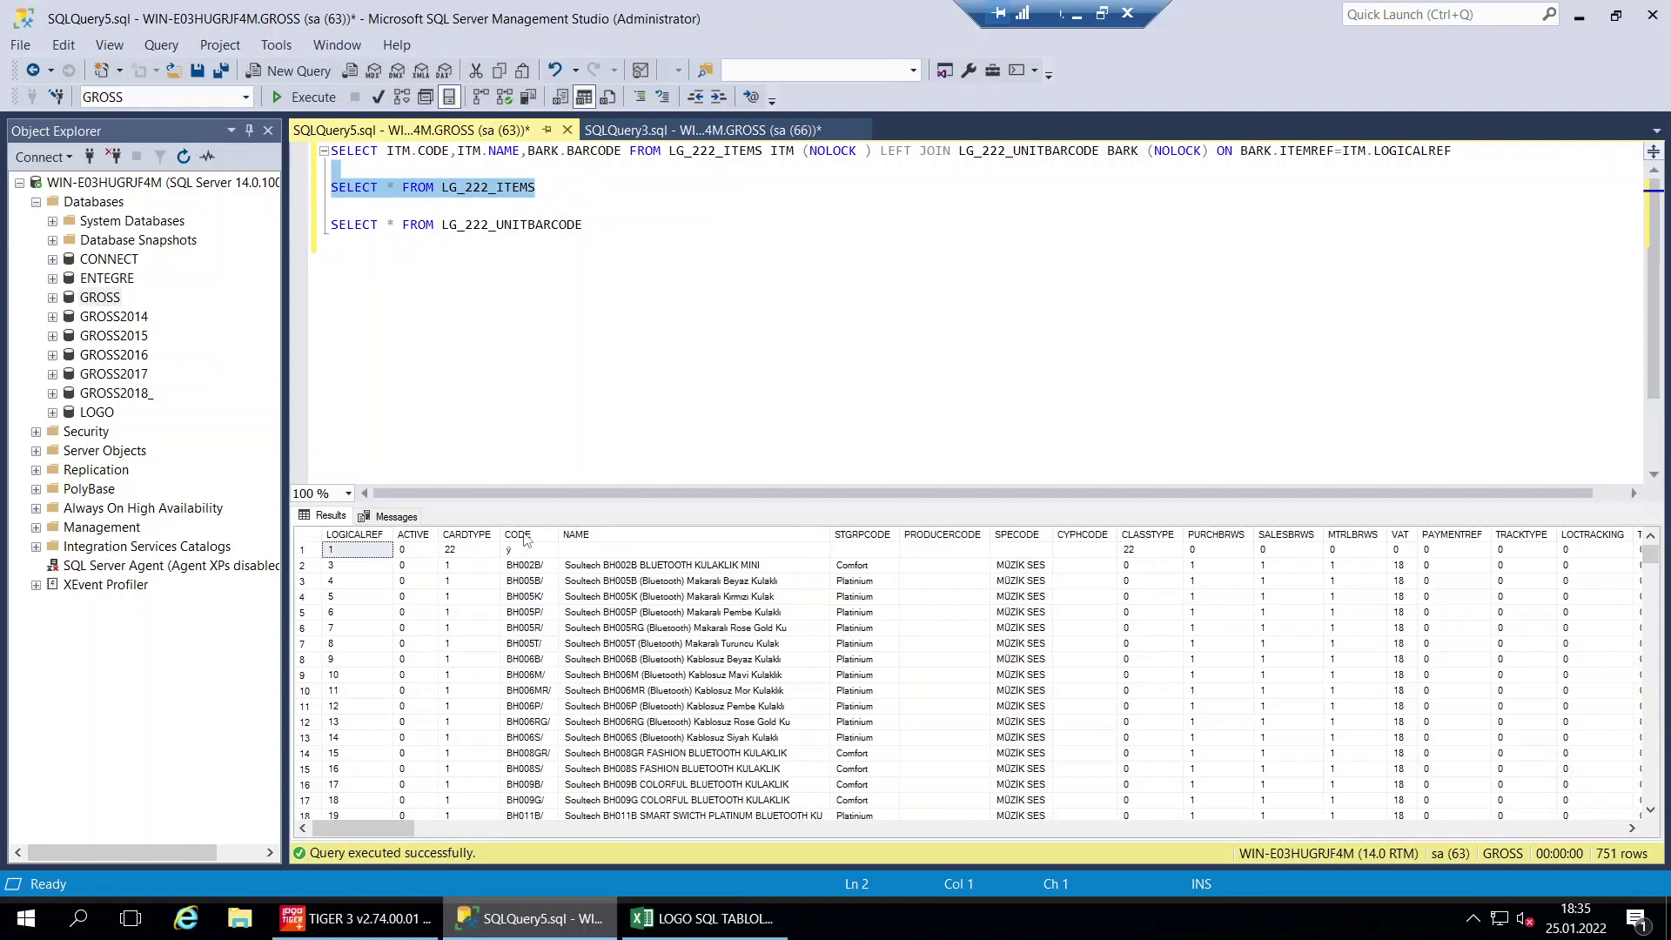
{"action": "left_click", "coordinate": [525, 540]}
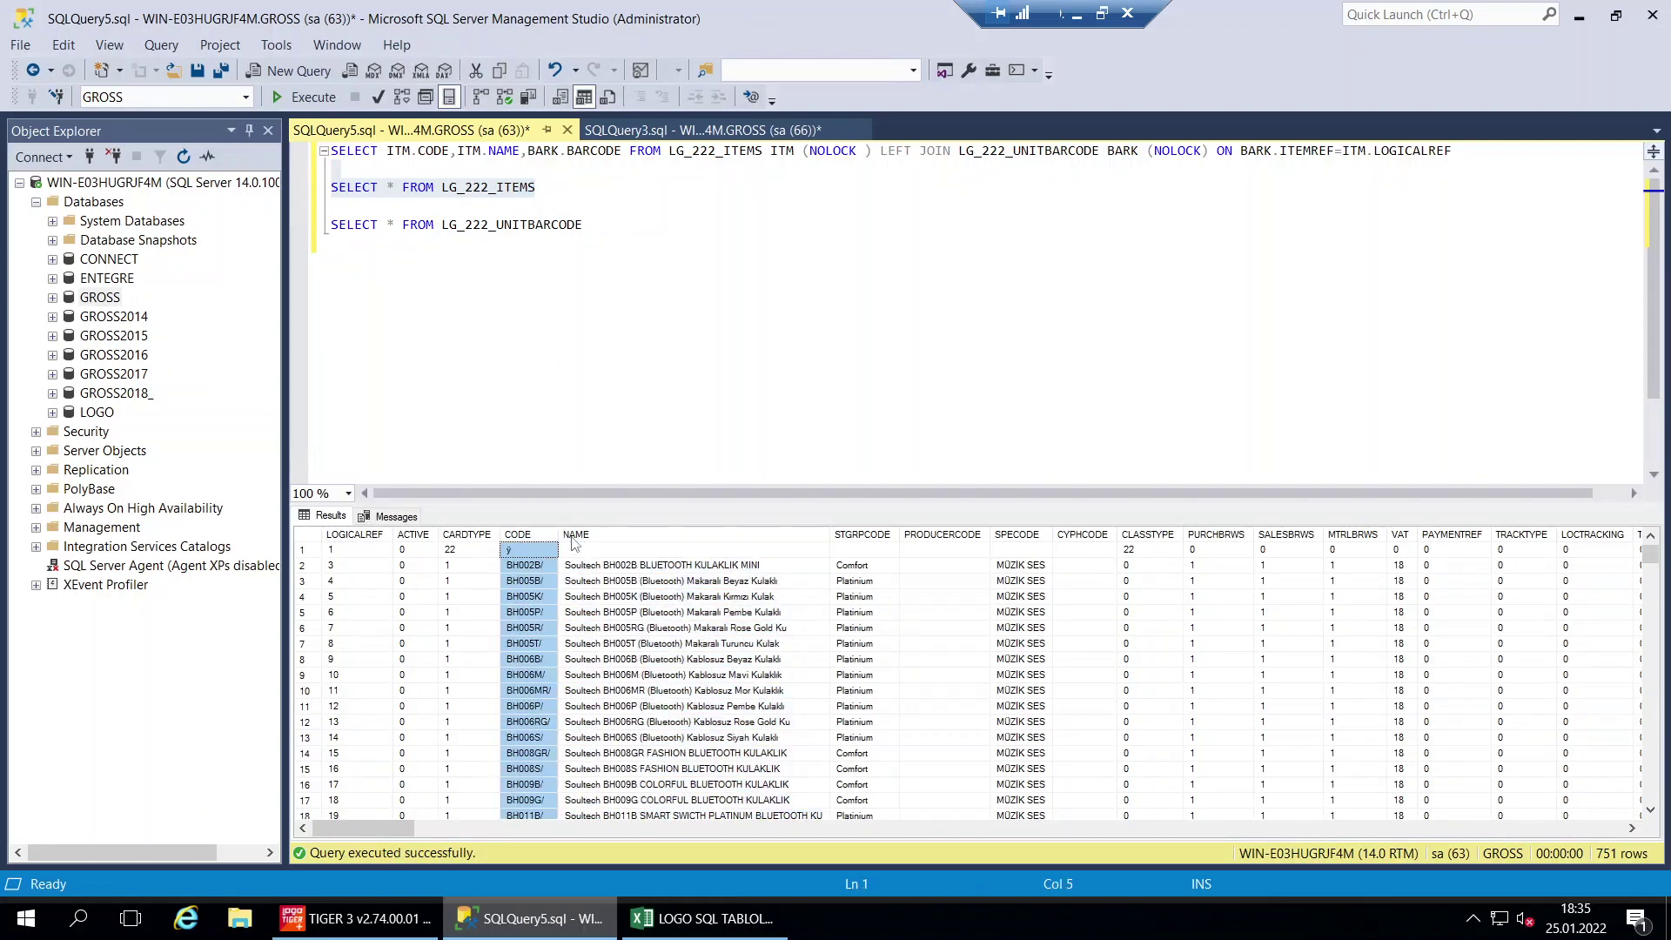
{"action": "left_click", "coordinate": [572, 536]}
{"action": "left_click_drag", "start_coordinate": [582, 225], "coordinate": [307, 221]}
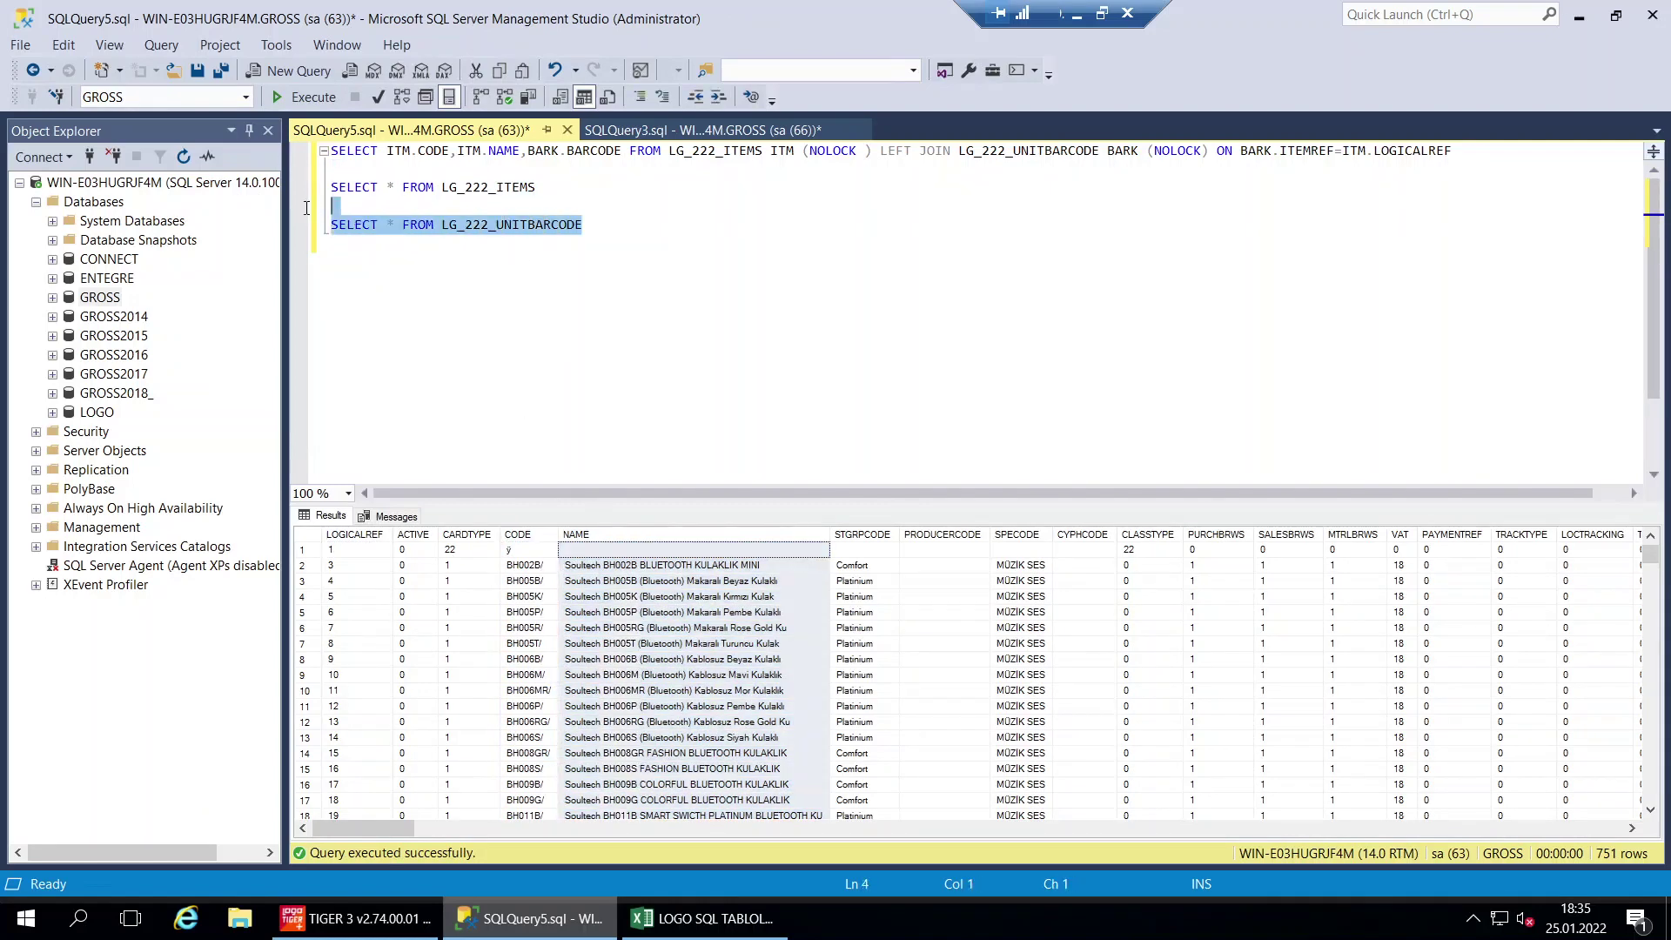
{"action": "left_click", "coordinate": [329, 99]}
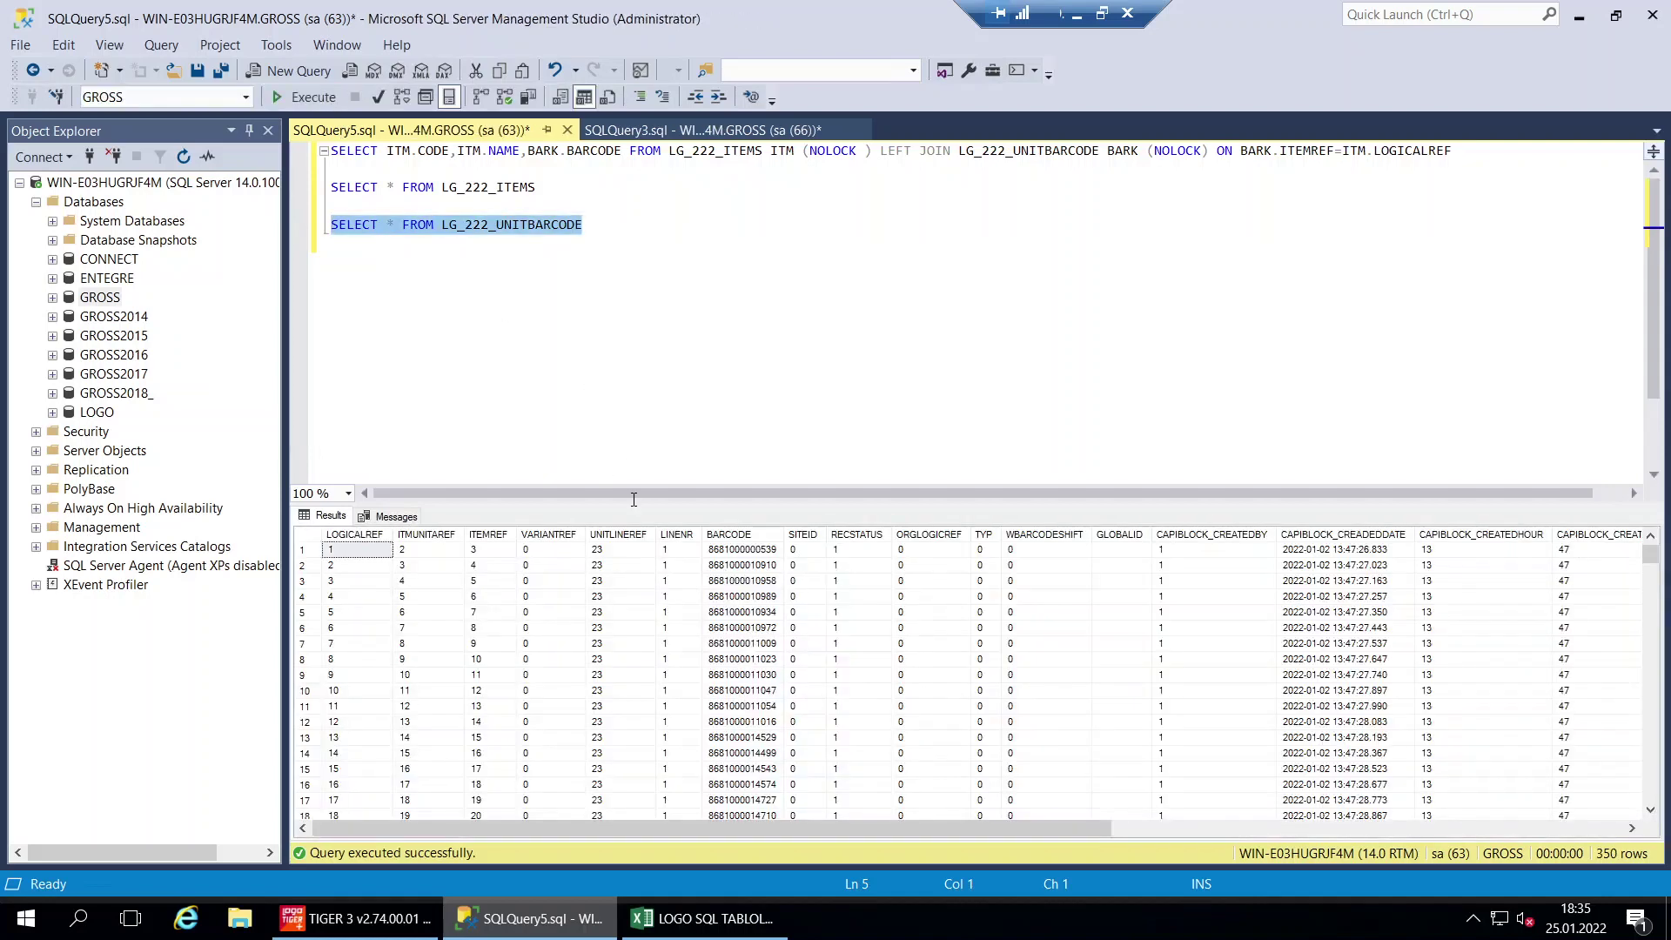
{"action": "left_click", "coordinate": [764, 537]}
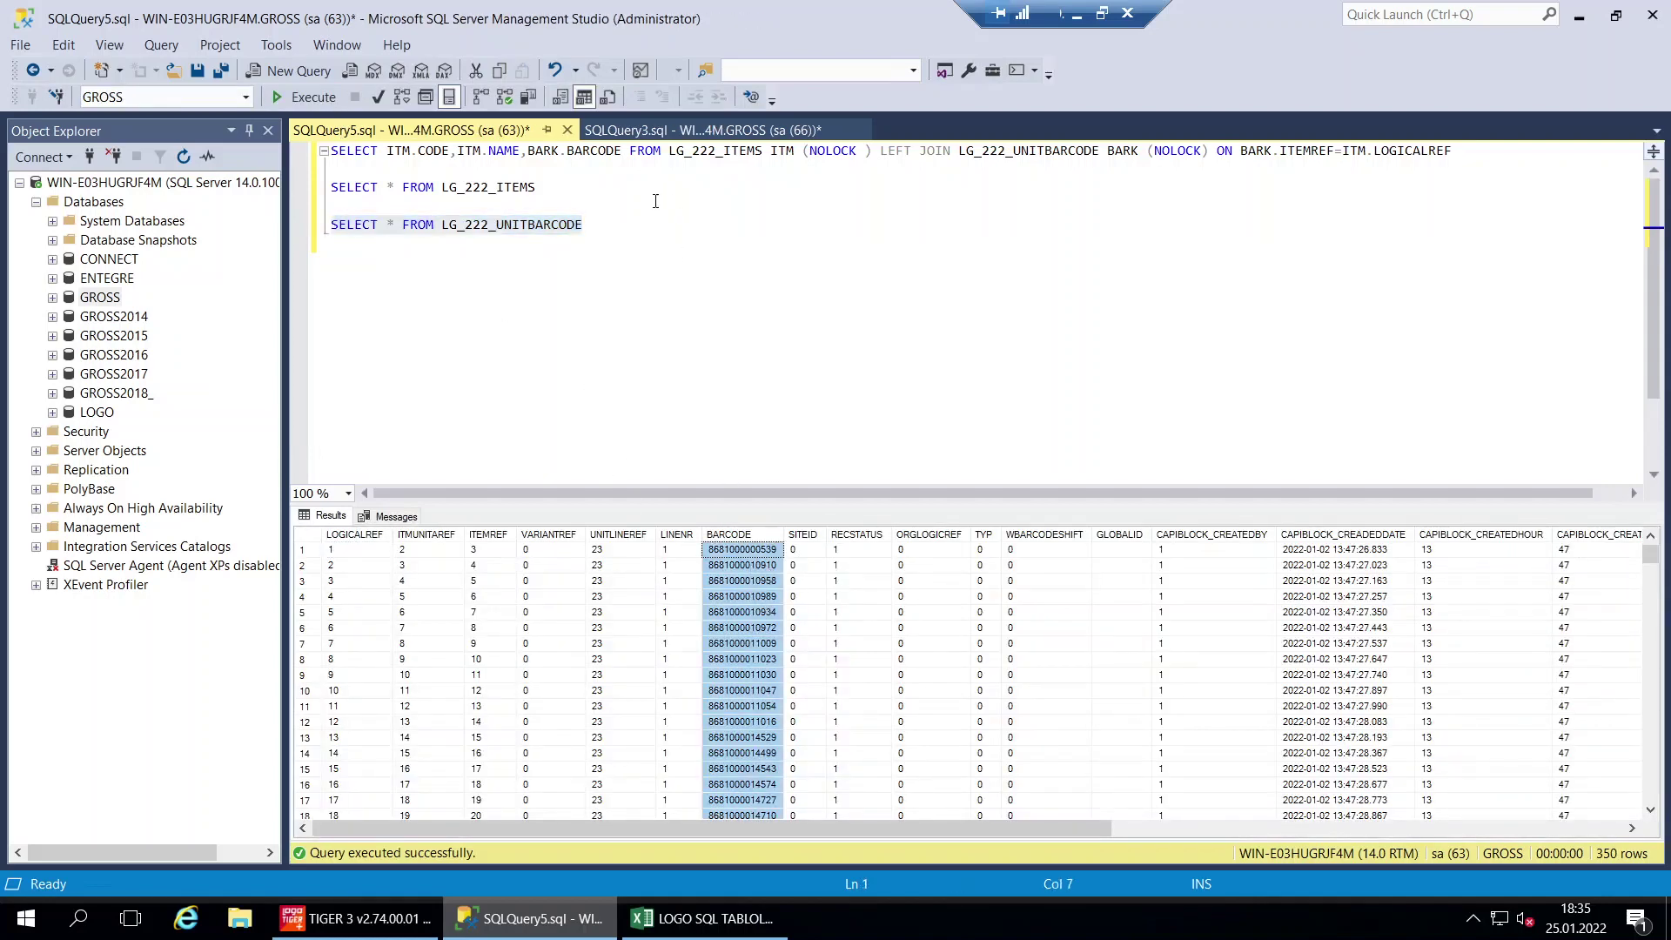
{"action": "left_click", "coordinate": [448, 171]}
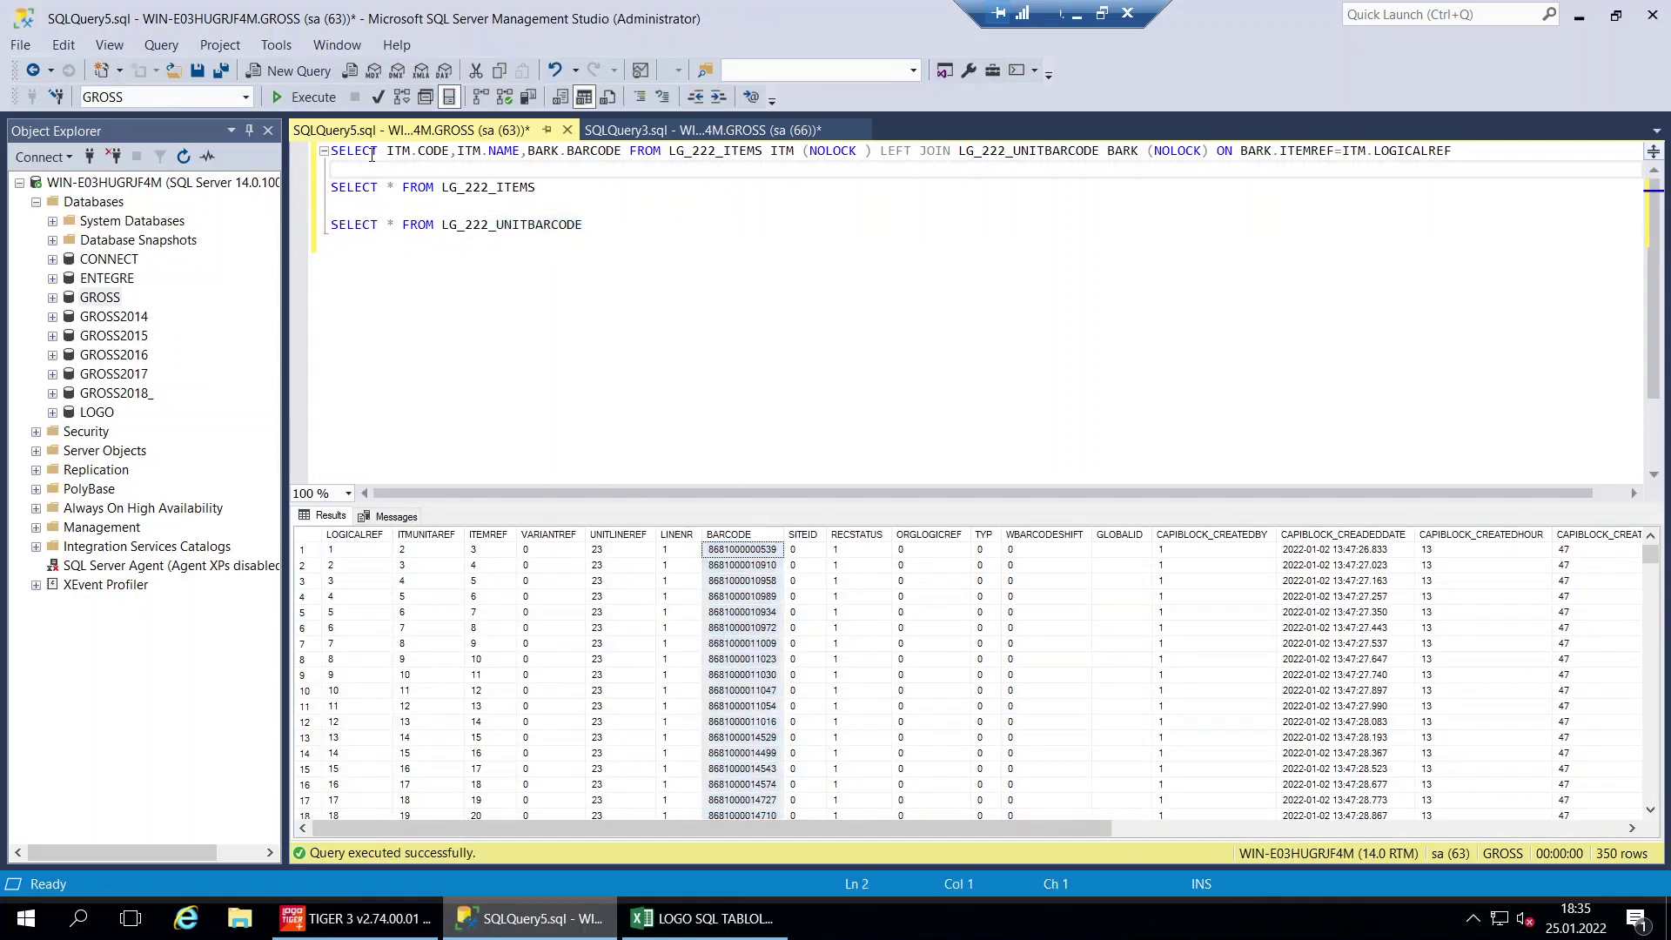
Walk through the join query's ITM and BARK aliases, BARCODE column, LG_222_UNITBARCODE table and ITEMREF join condition
{"action": "key", "text": "Return"}
{"action": "key", "text": "Return"}
{"action": "key", "text": "Return"}
{"action": "key", "text": "Return"}
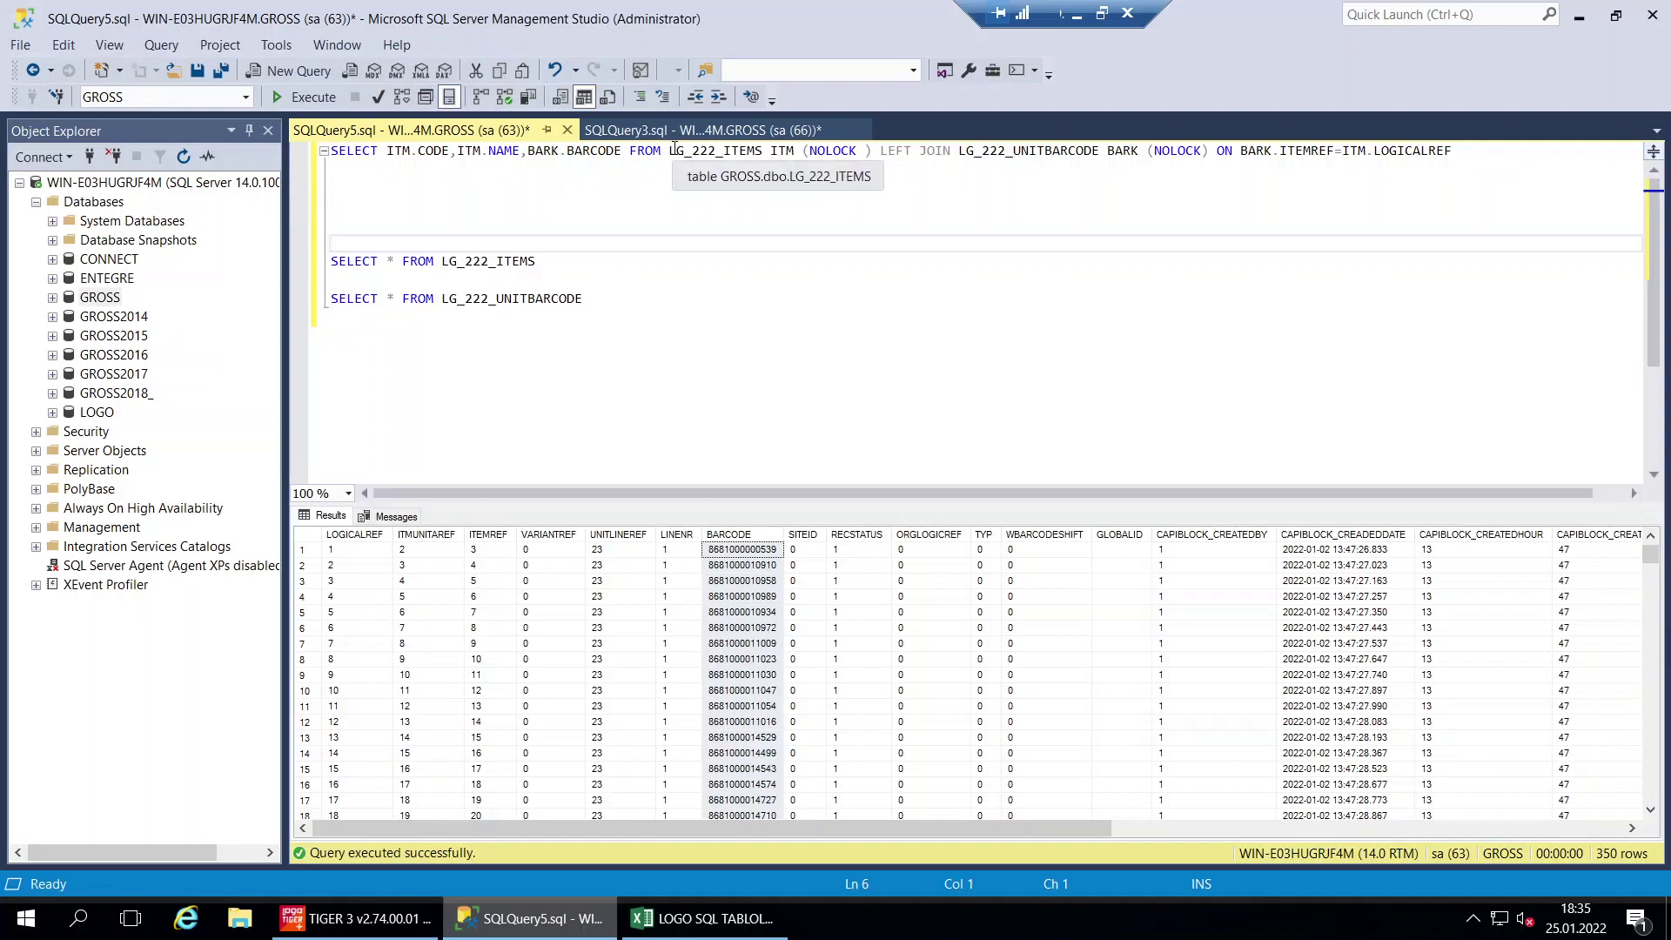
{"action": "left_click_drag", "start_coordinate": [671, 151], "coordinate": [793, 155]}
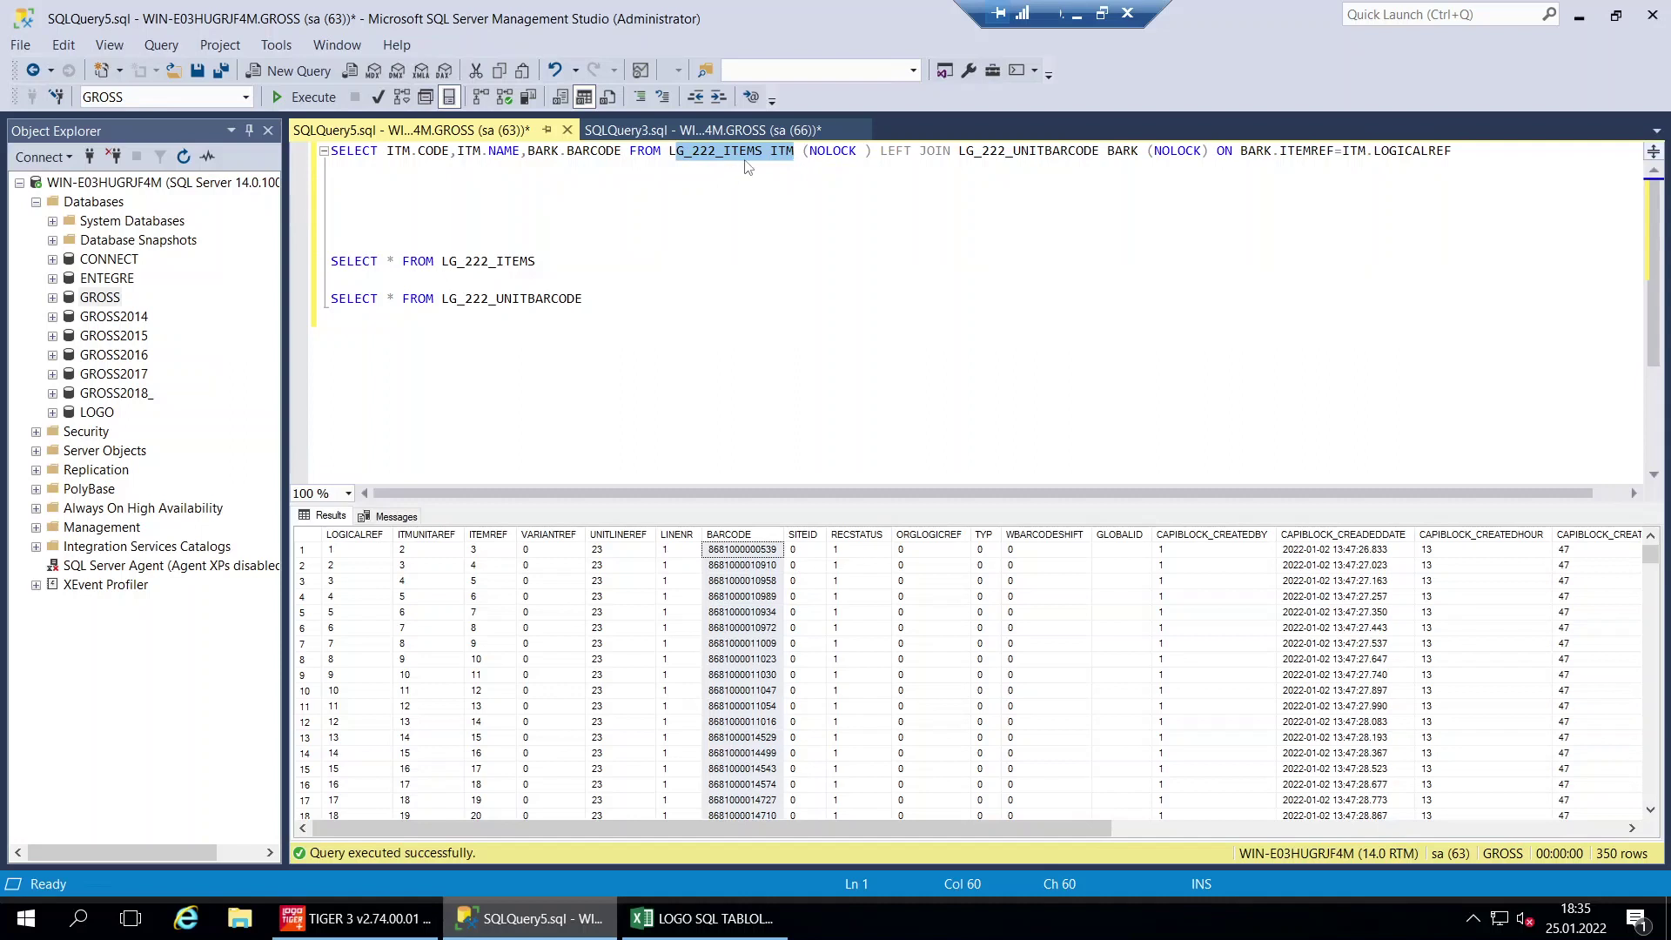
{"action": "left_click", "coordinate": [1111, 152]}
{"action": "left_click_drag", "start_coordinate": [528, 153], "coordinate": [555, 159]}
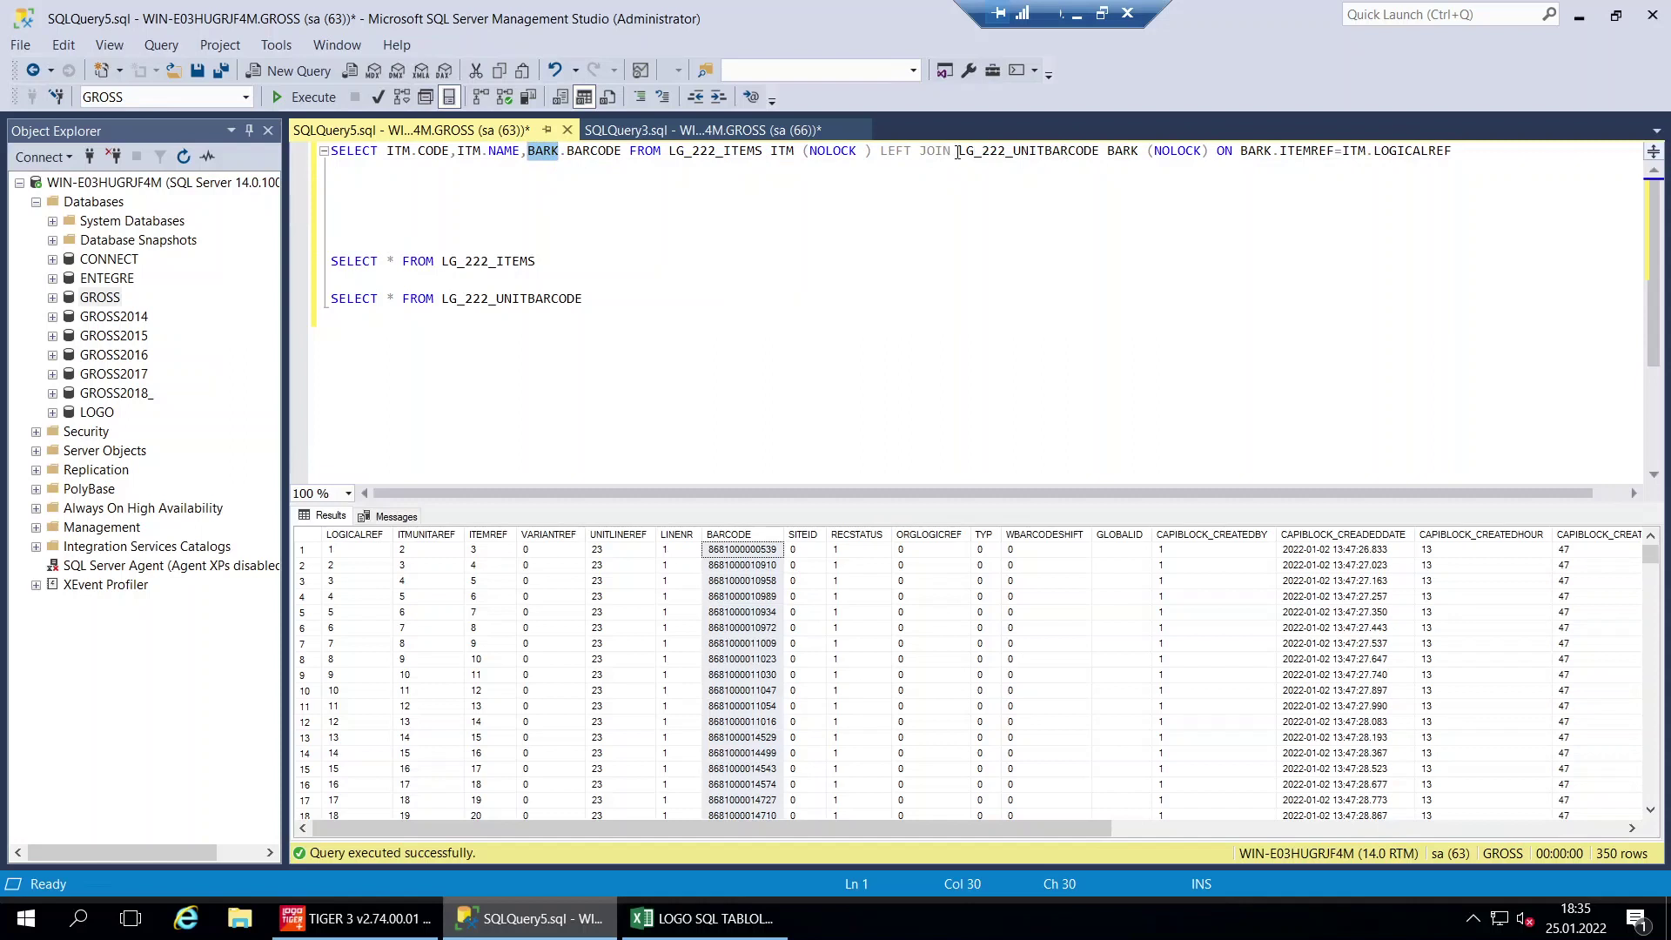
{"action": "left_click_drag", "start_coordinate": [957, 152], "coordinate": [1149, 155]}
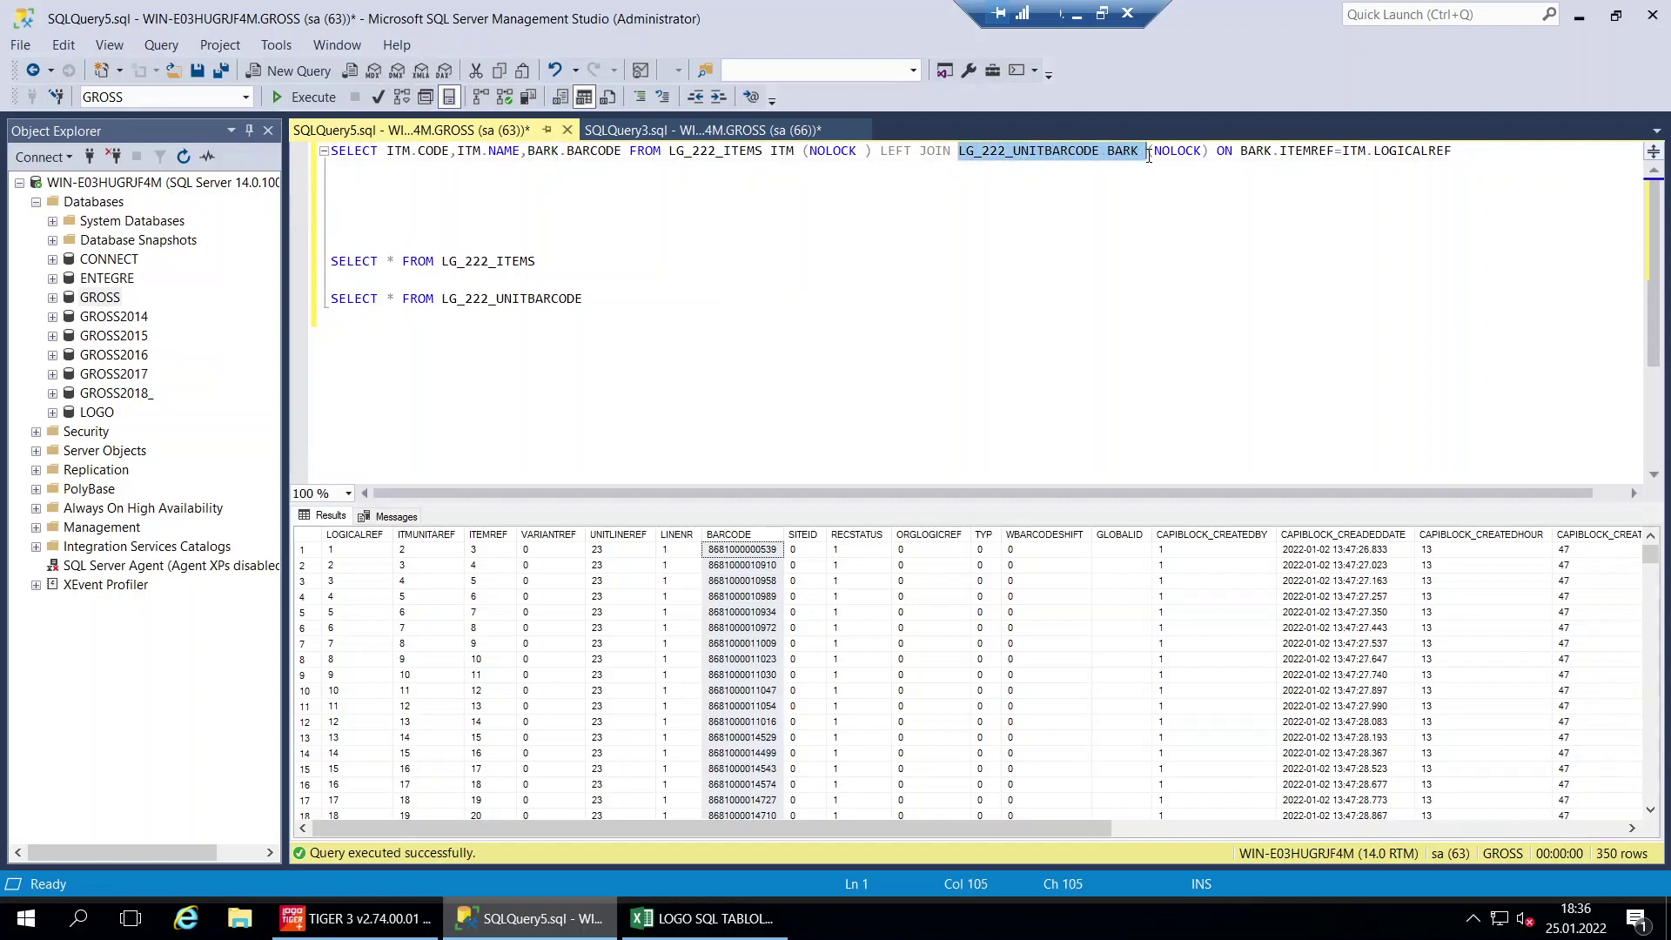
{"action": "left_click", "coordinate": [1101, 203]}
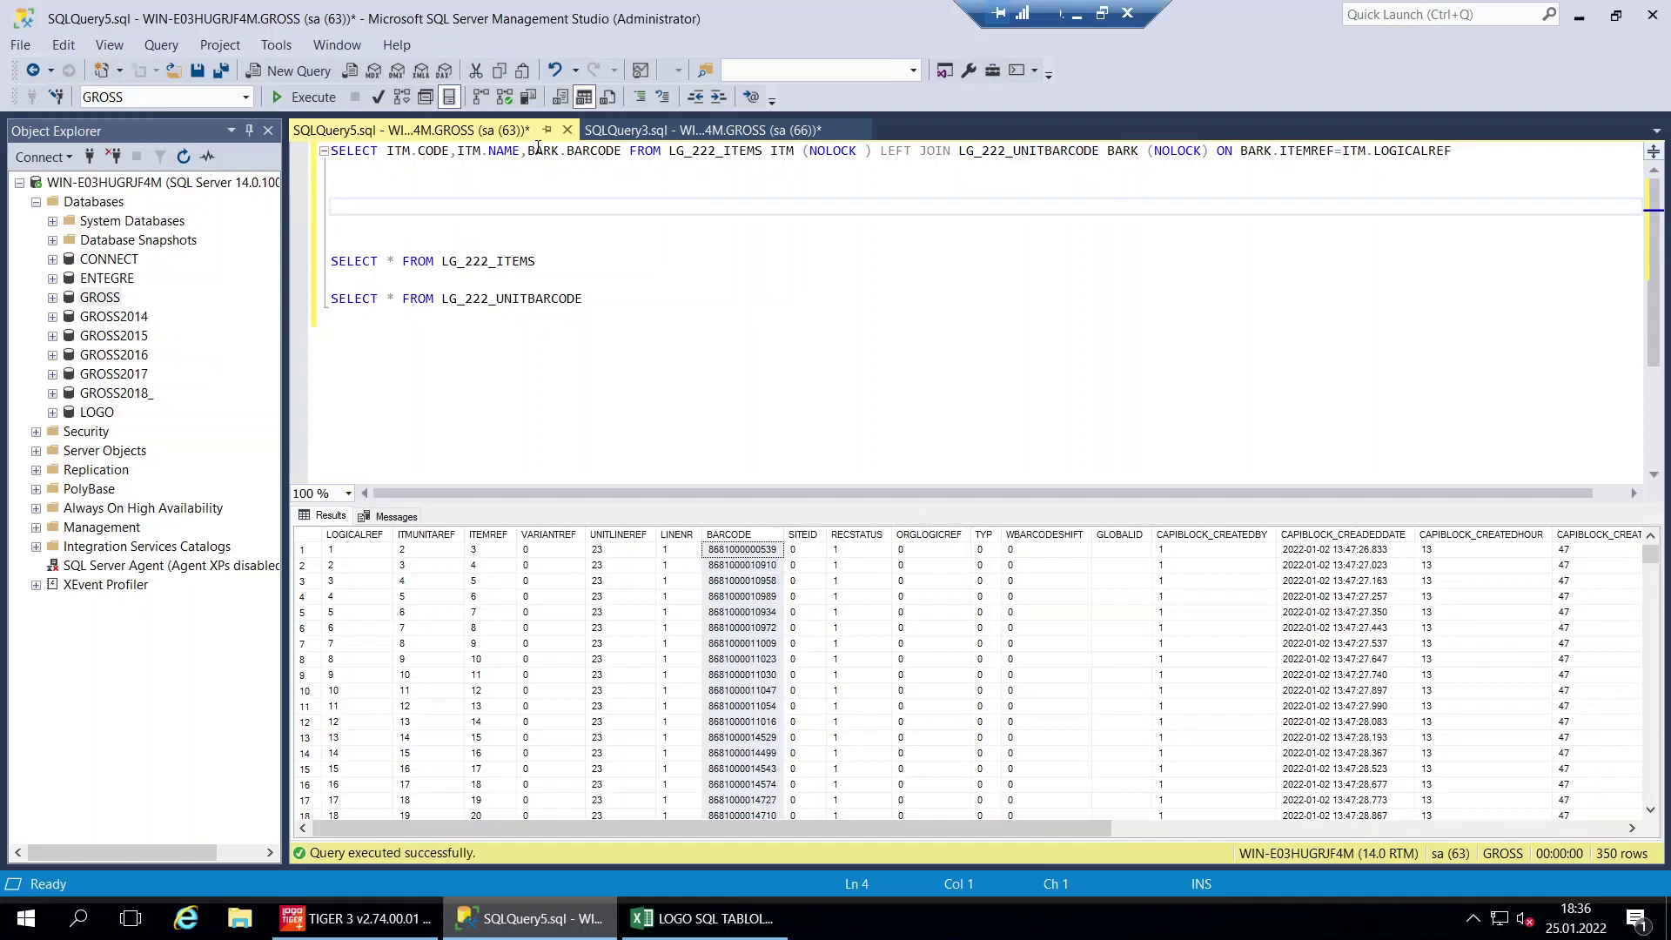
{"action": "left_click_drag", "start_coordinate": [567, 151], "coordinate": [613, 161]}
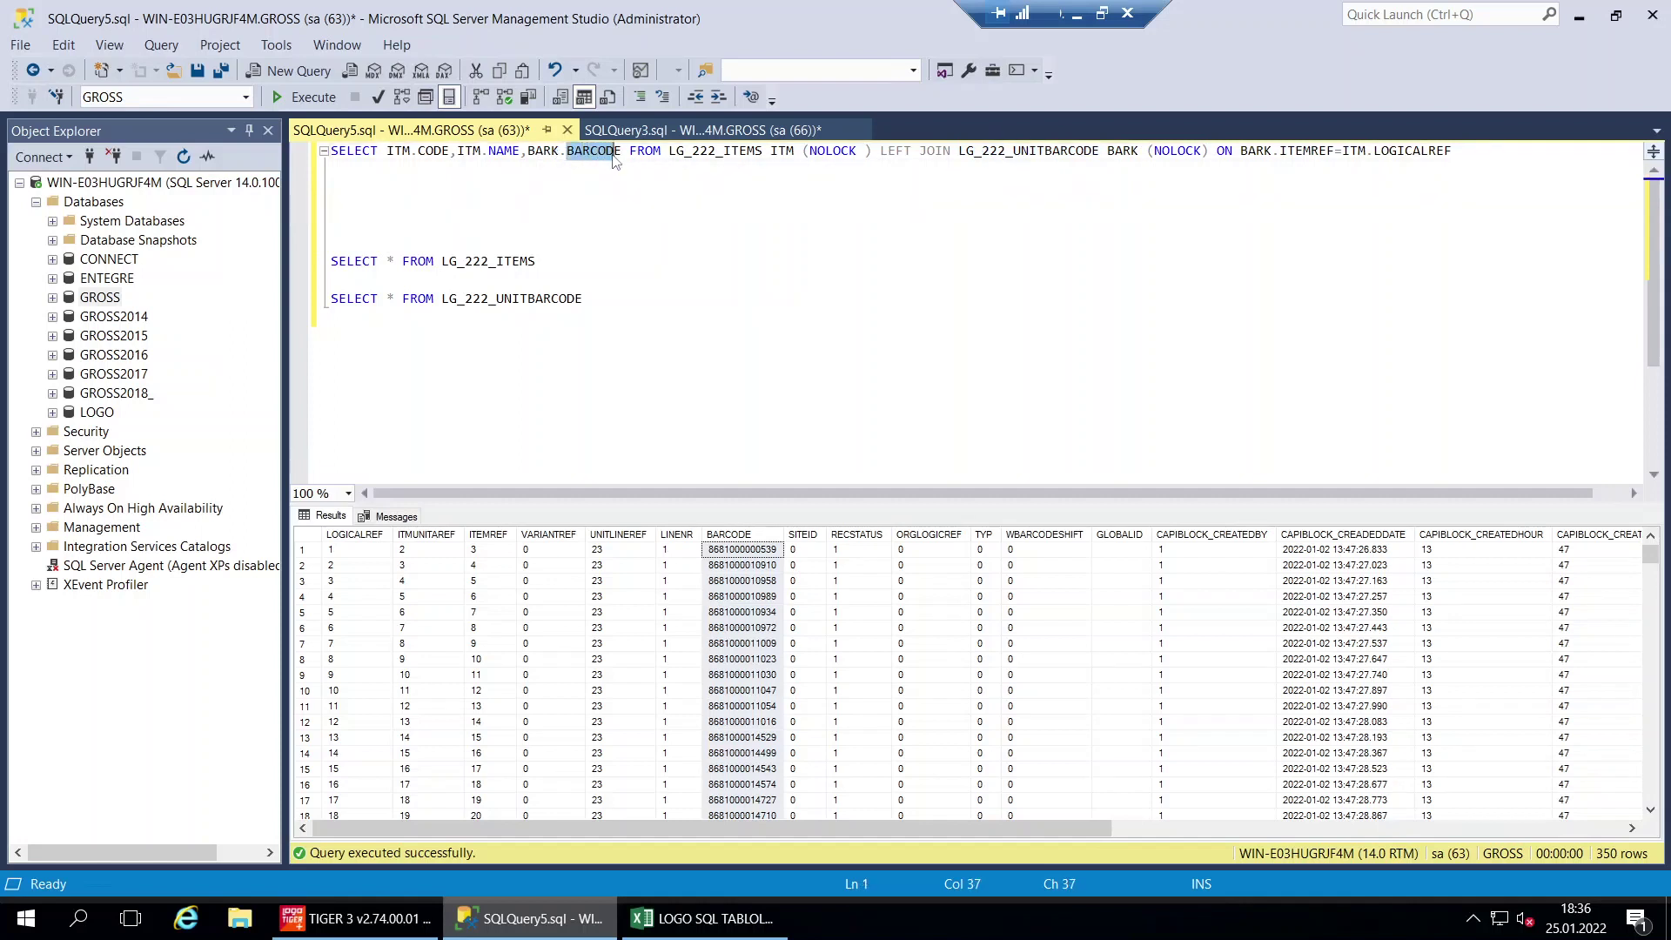
{"action": "left_click_drag", "start_coordinate": [961, 151], "coordinate": [1095, 153]}
{"action": "left_click", "coordinate": [1195, 209]}
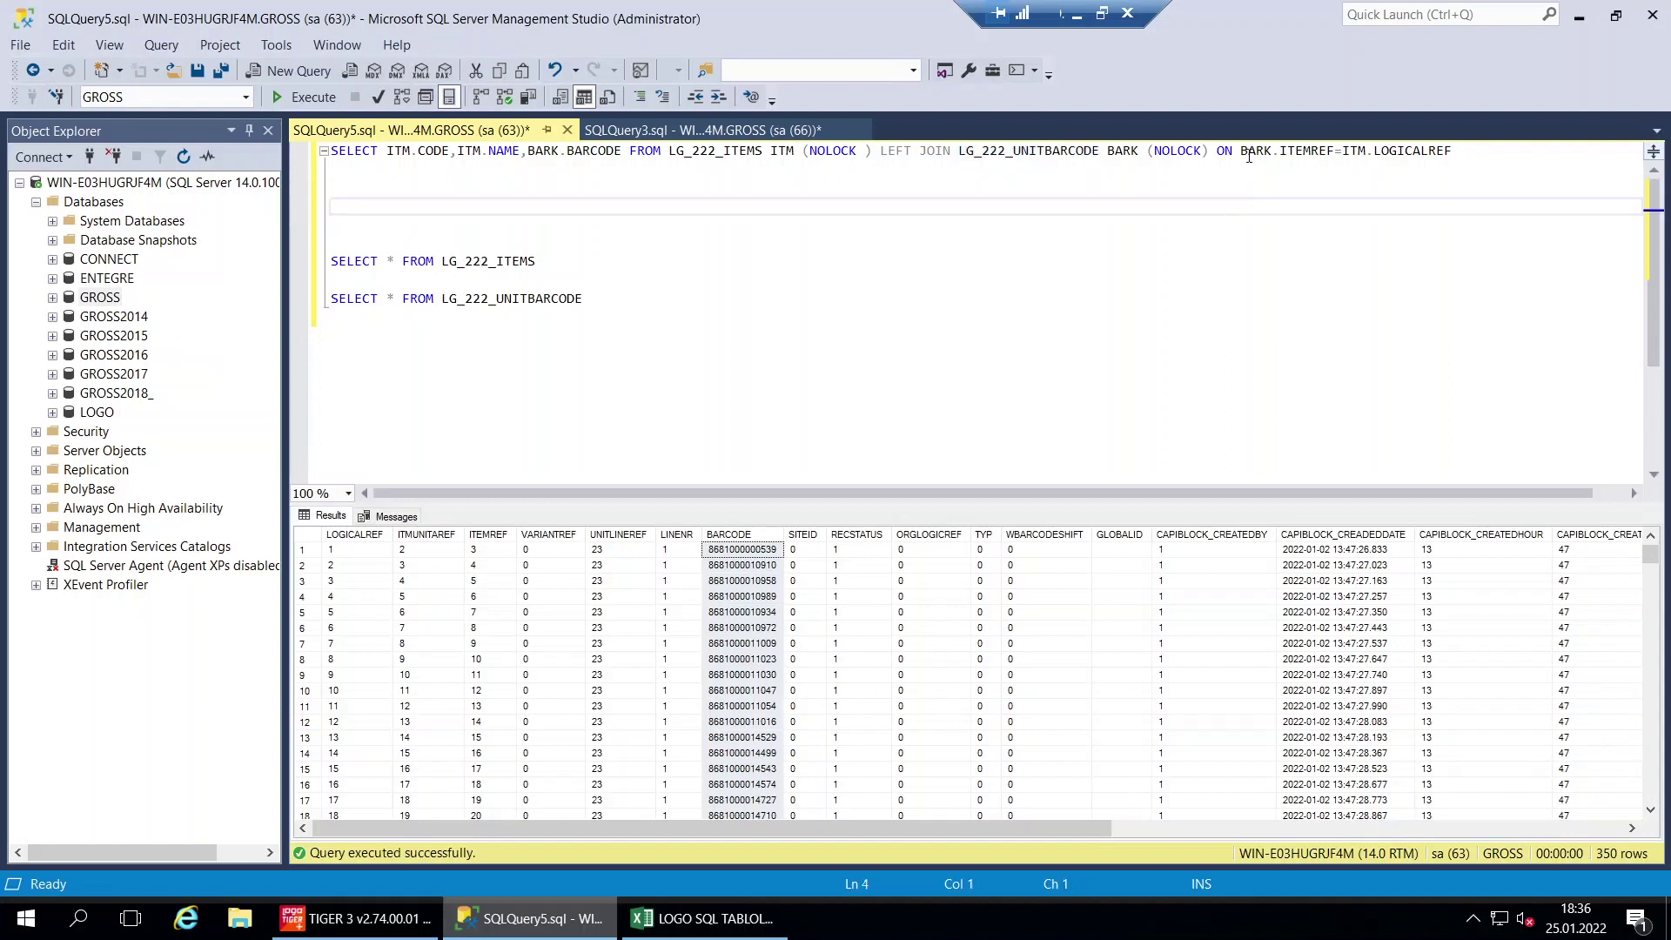
{"action": "mouse_move", "coordinate": [1243, 151]}
{"action": "left_click_drag", "start_coordinate": [1243, 152], "coordinate": [1320, 152]}
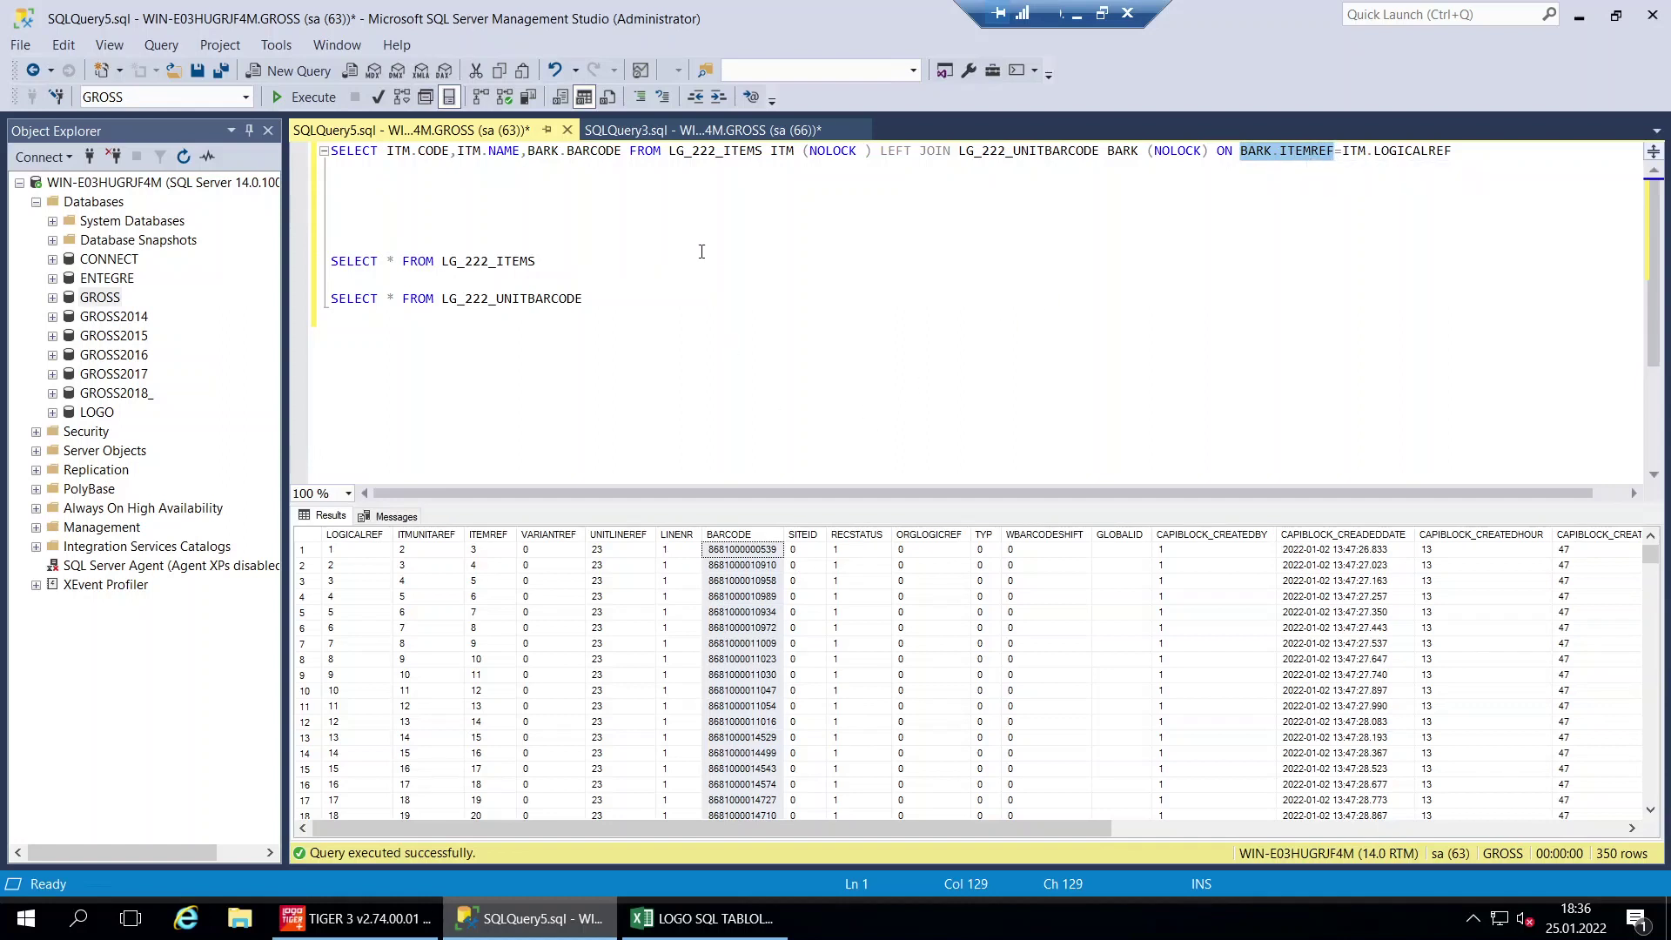
Run SELECT * FROM LG_222_ITEMS alone and inspect its LOGICALREF column across the 751 rows
{"action": "left_click", "coordinate": [512, 534]}
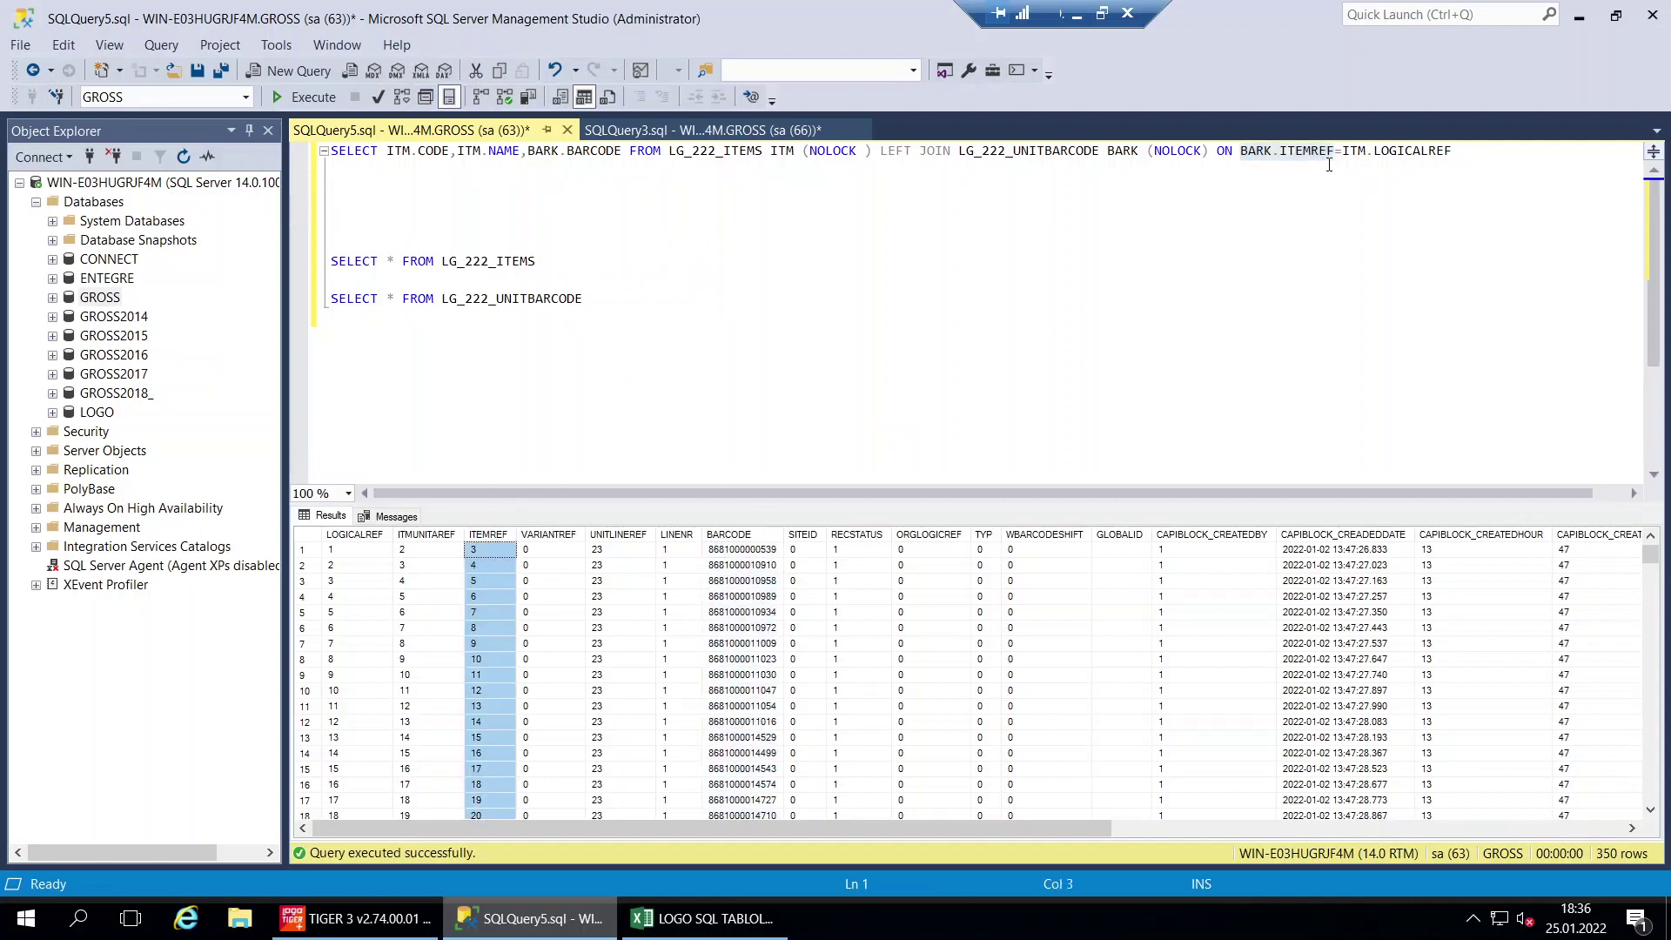
{"action": "mouse_move", "coordinate": [1390, 159]}
{"action": "left_click_drag", "start_coordinate": [537, 261], "coordinate": [298, 247]}
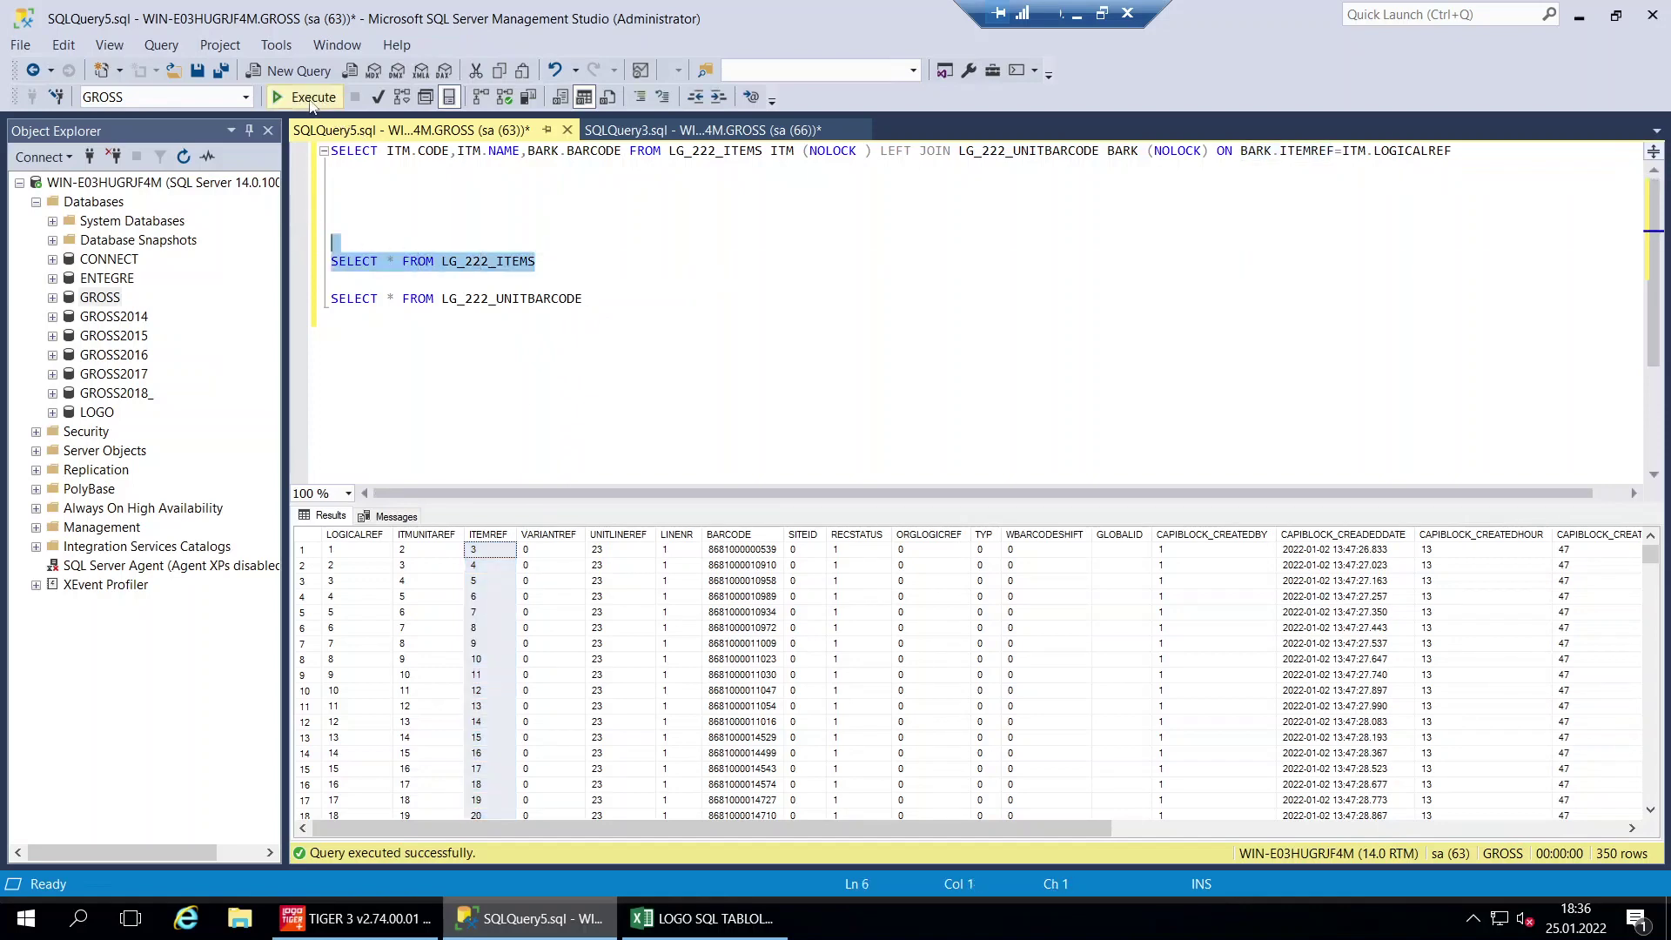
{"action": "left_click", "coordinate": [300, 97]}
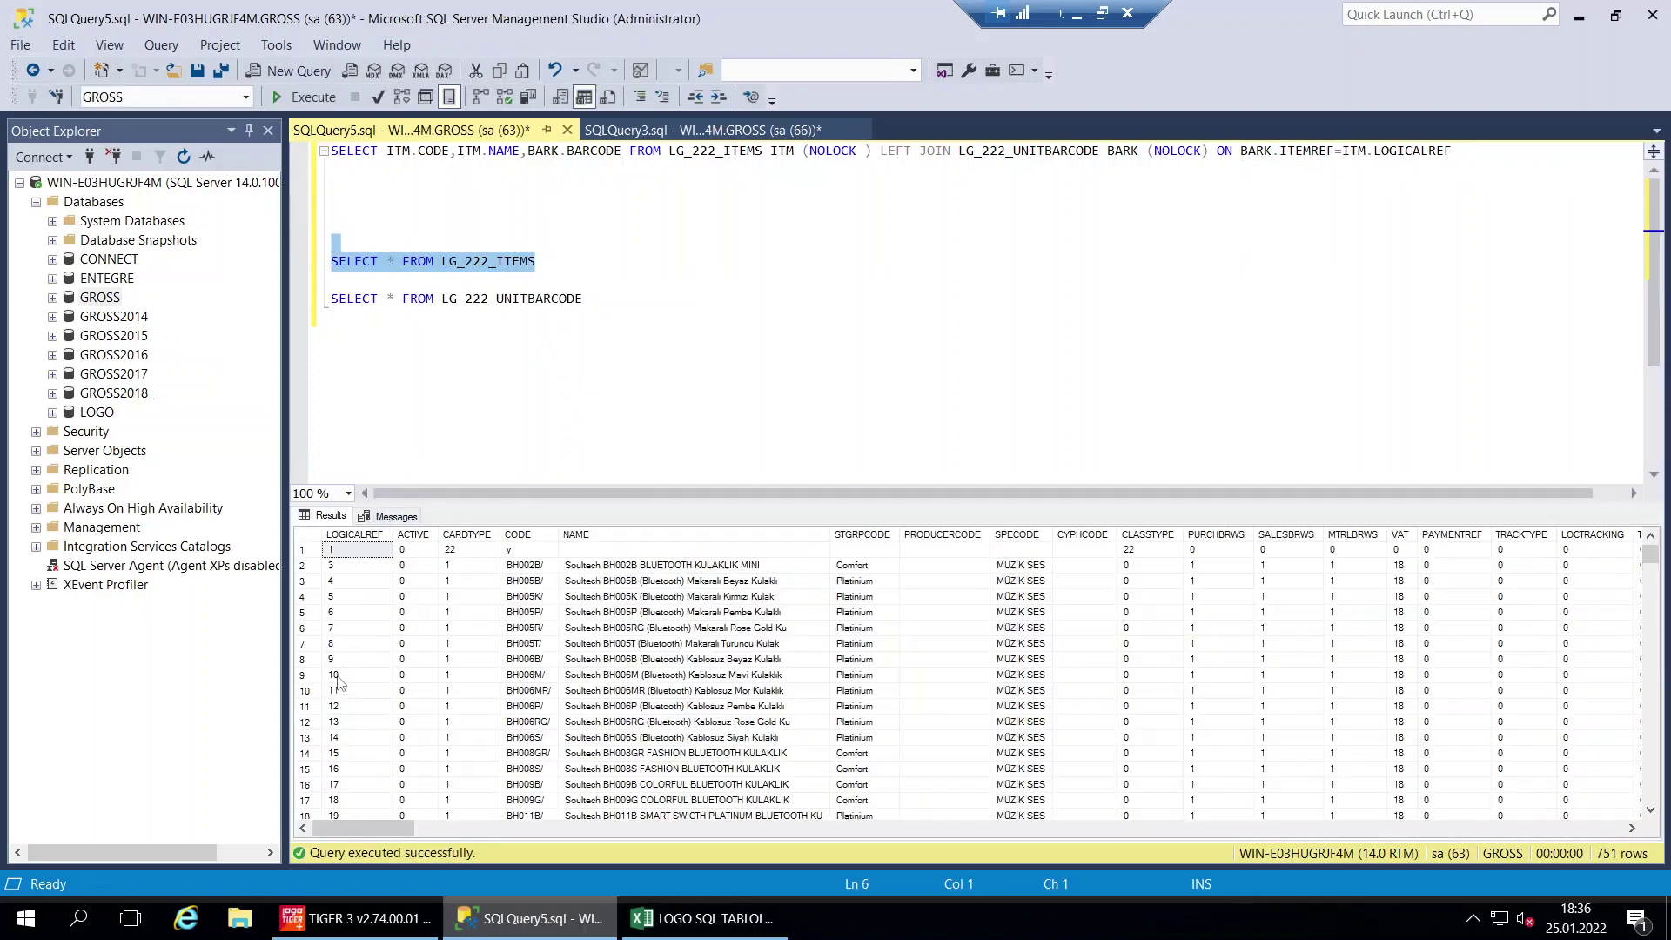
{"action": "left_click", "coordinate": [341, 678]}
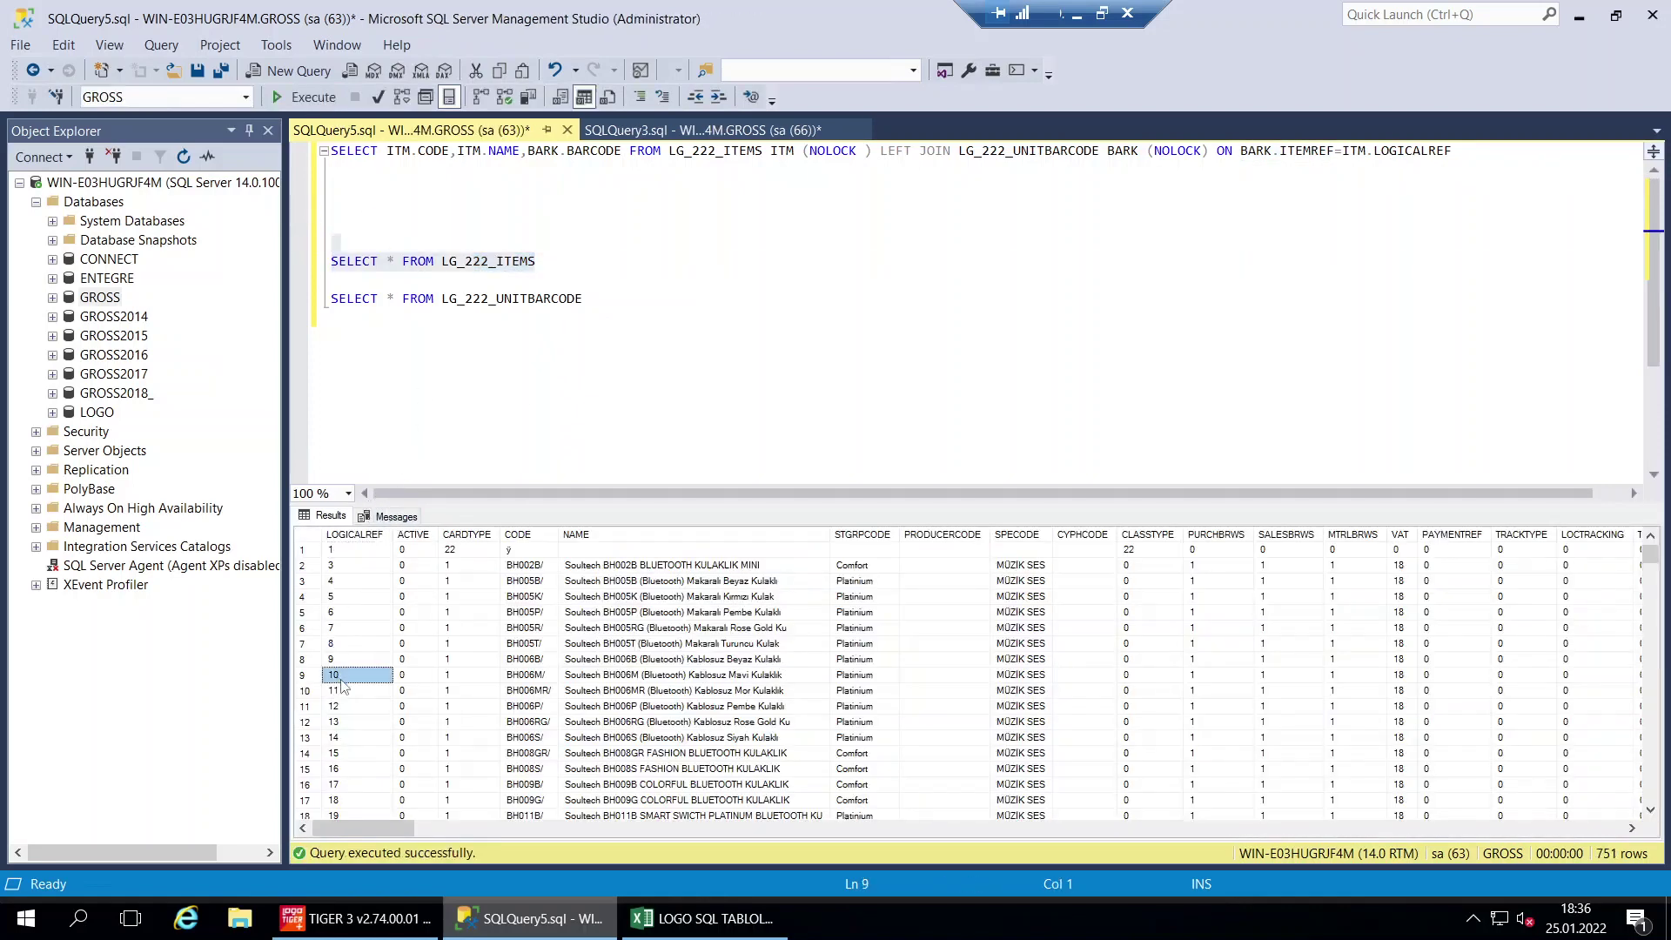
{"action": "left_click", "coordinate": [349, 536]}
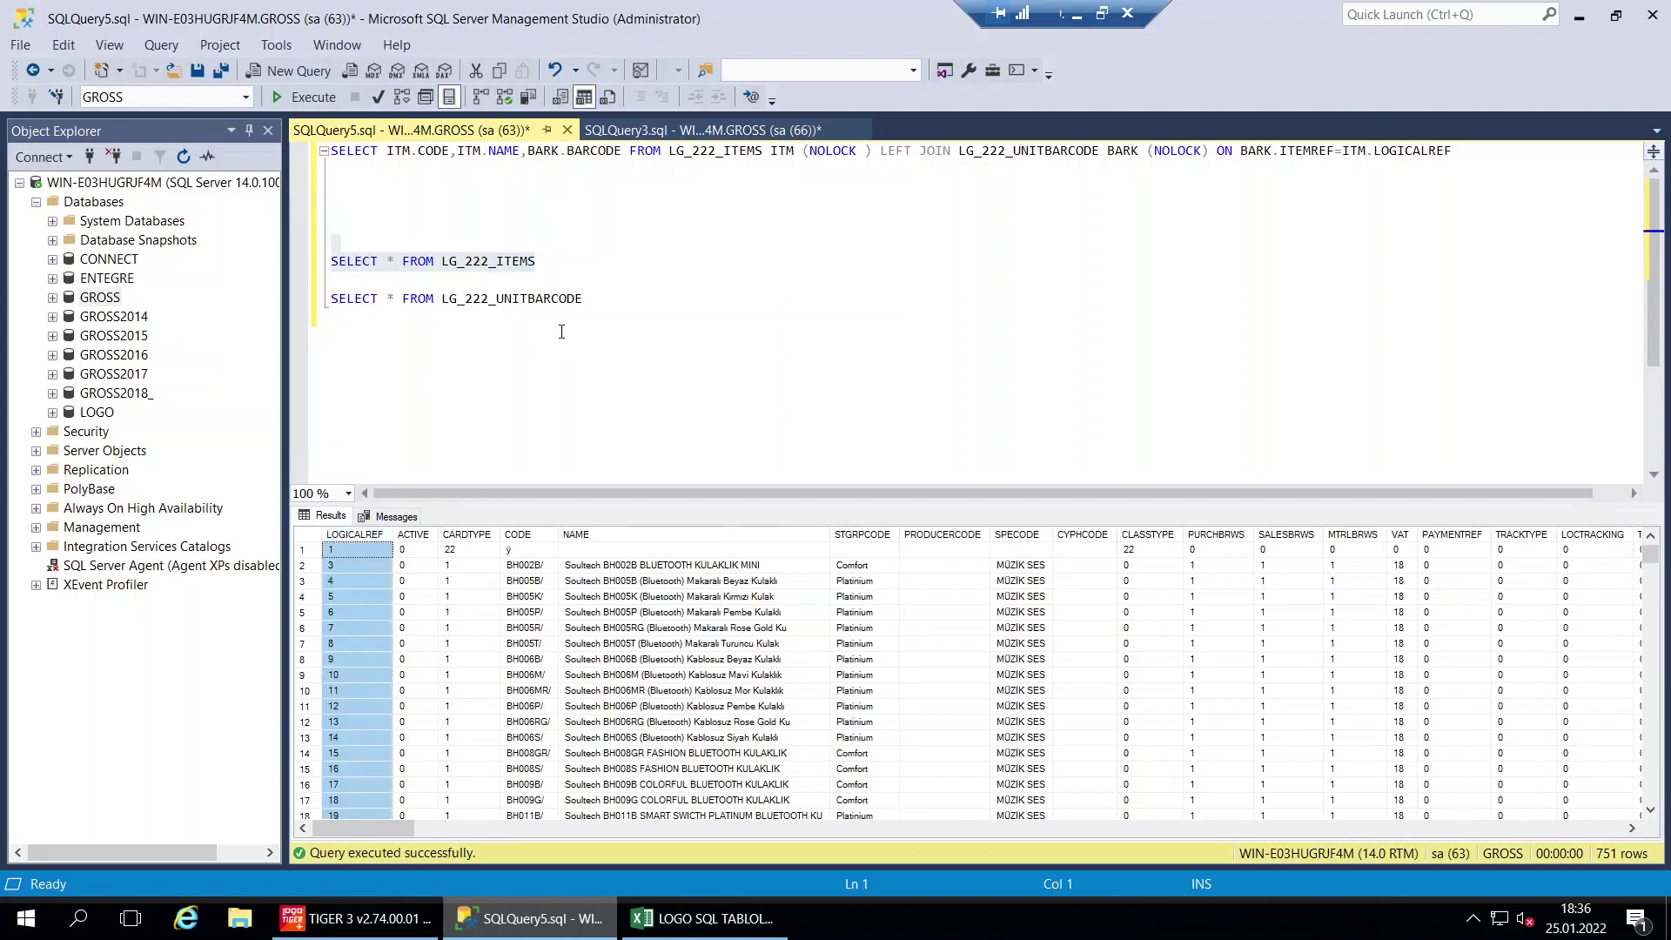
{"action": "left_click_drag", "start_coordinate": [581, 298], "coordinate": [331, 299]}
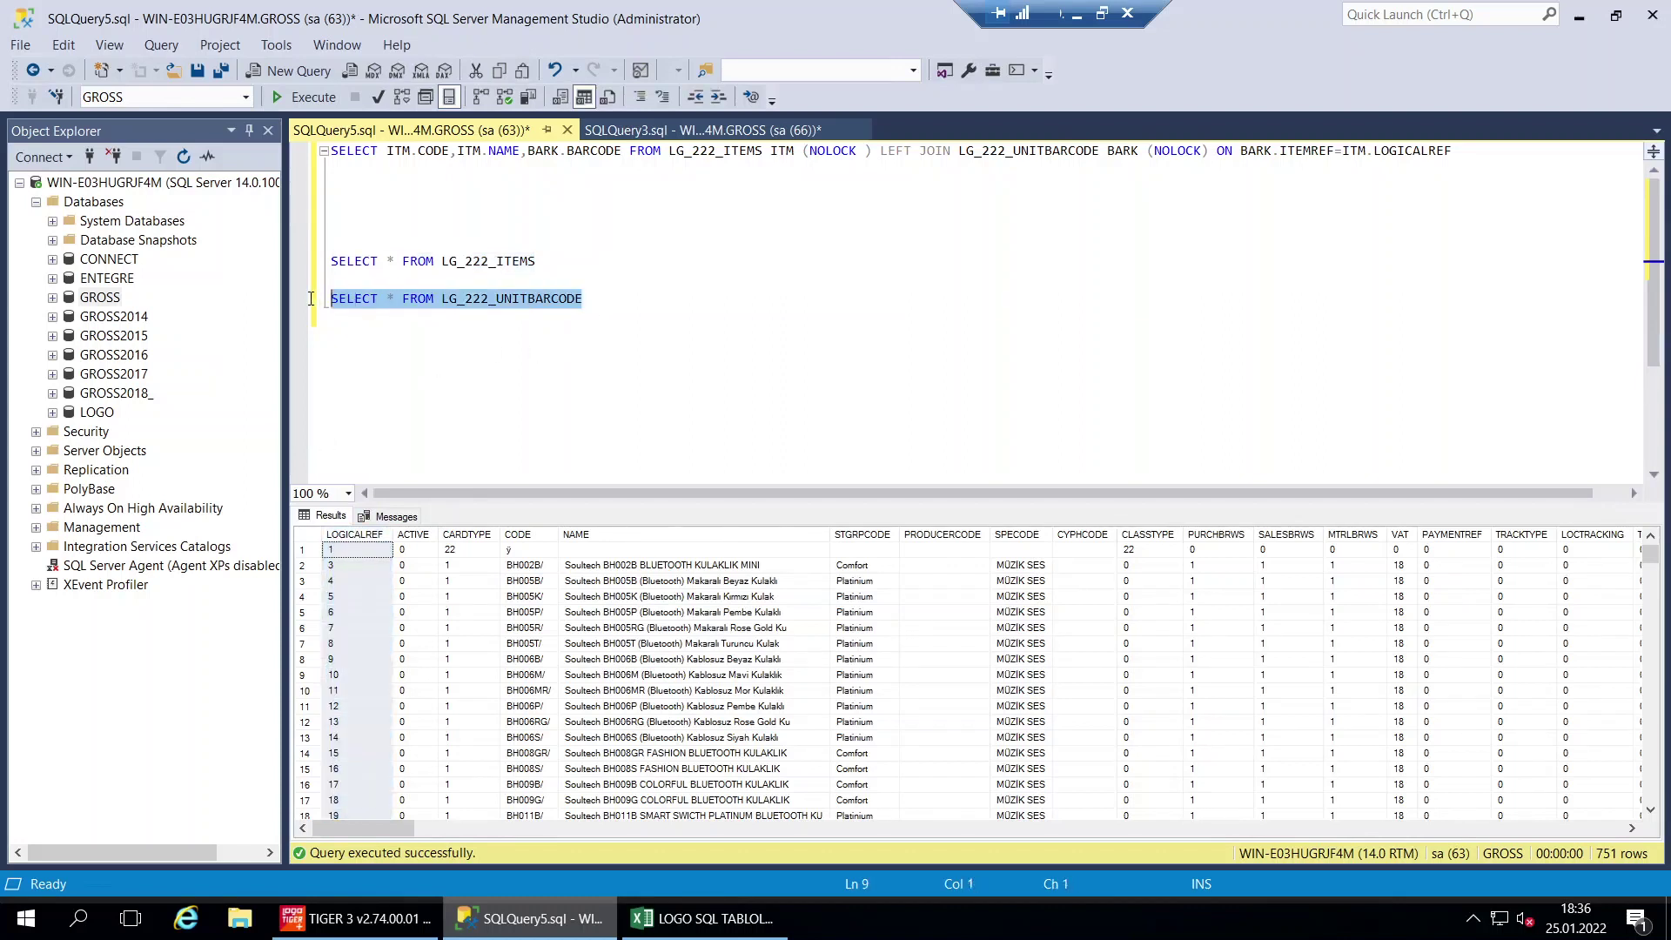
Run the LG_222_UNITBARCODE query and inspect its ITMUNITAREF and ITEMREF columns
{"action": "left_click", "coordinate": [310, 98]}
{"action": "left_click", "coordinate": [427, 535]}
{"action": "left_click", "coordinate": [490, 534]}
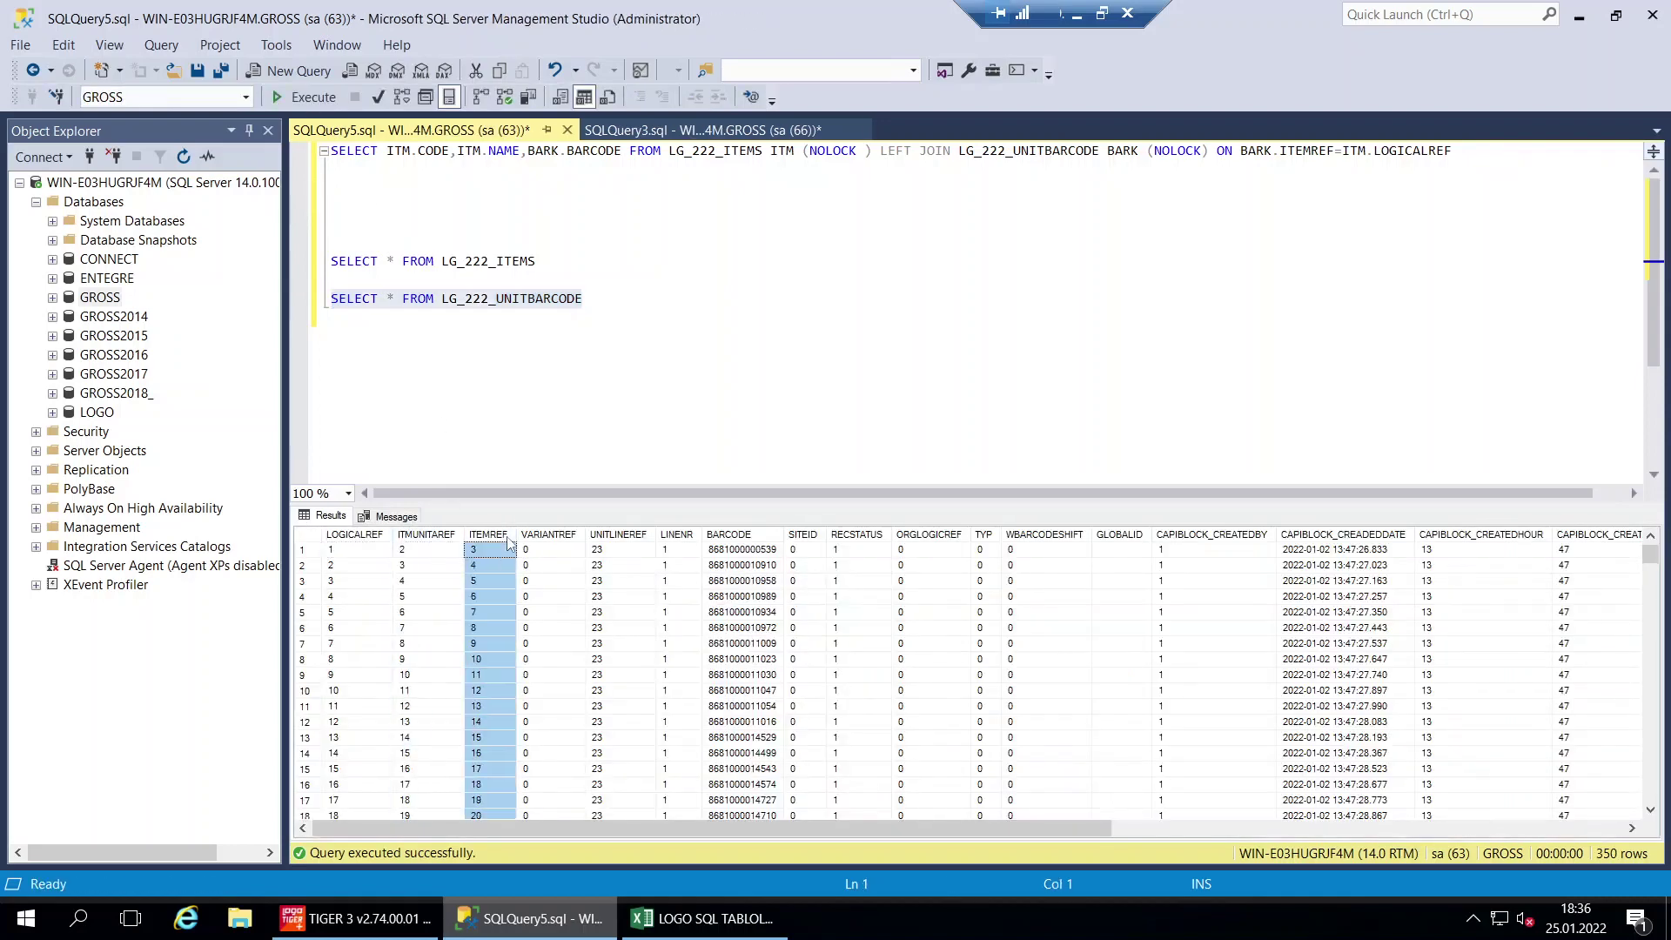
{"action": "left_click", "coordinate": [851, 261]}
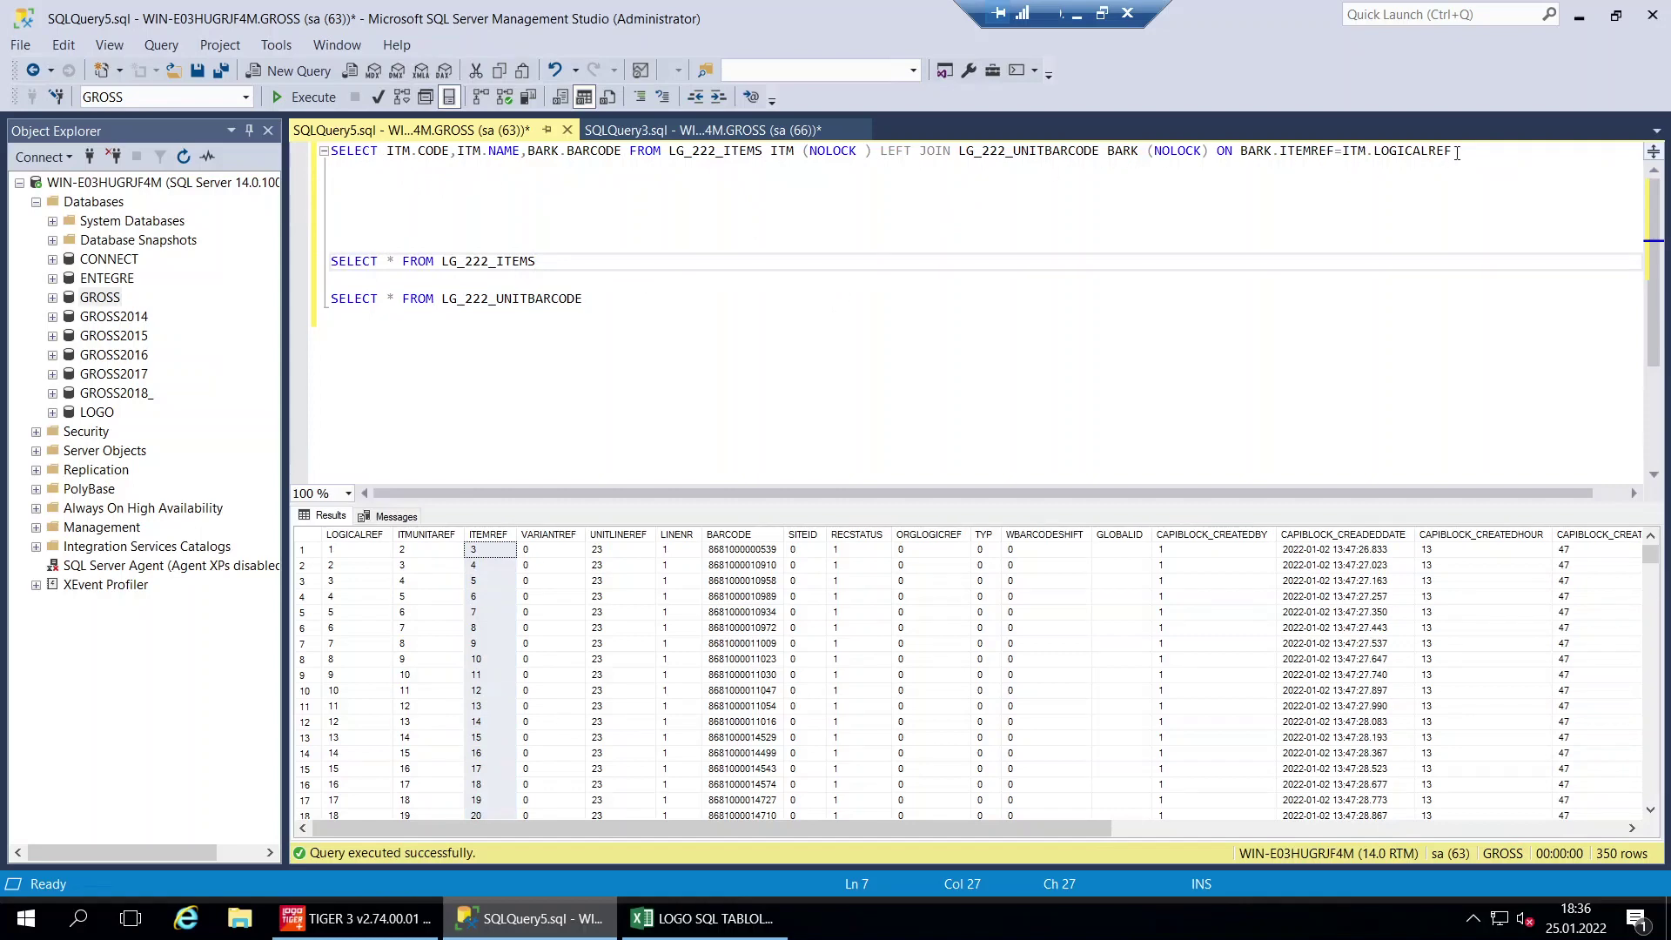
Run the line-1 LEFT JOIN query for code, name and barcode, then bring up SQLQuery3.sql
{"action": "left_click_drag", "start_coordinate": [1457, 153], "coordinate": [174, 117]}
{"action": "left_click", "coordinate": [306, 97]}
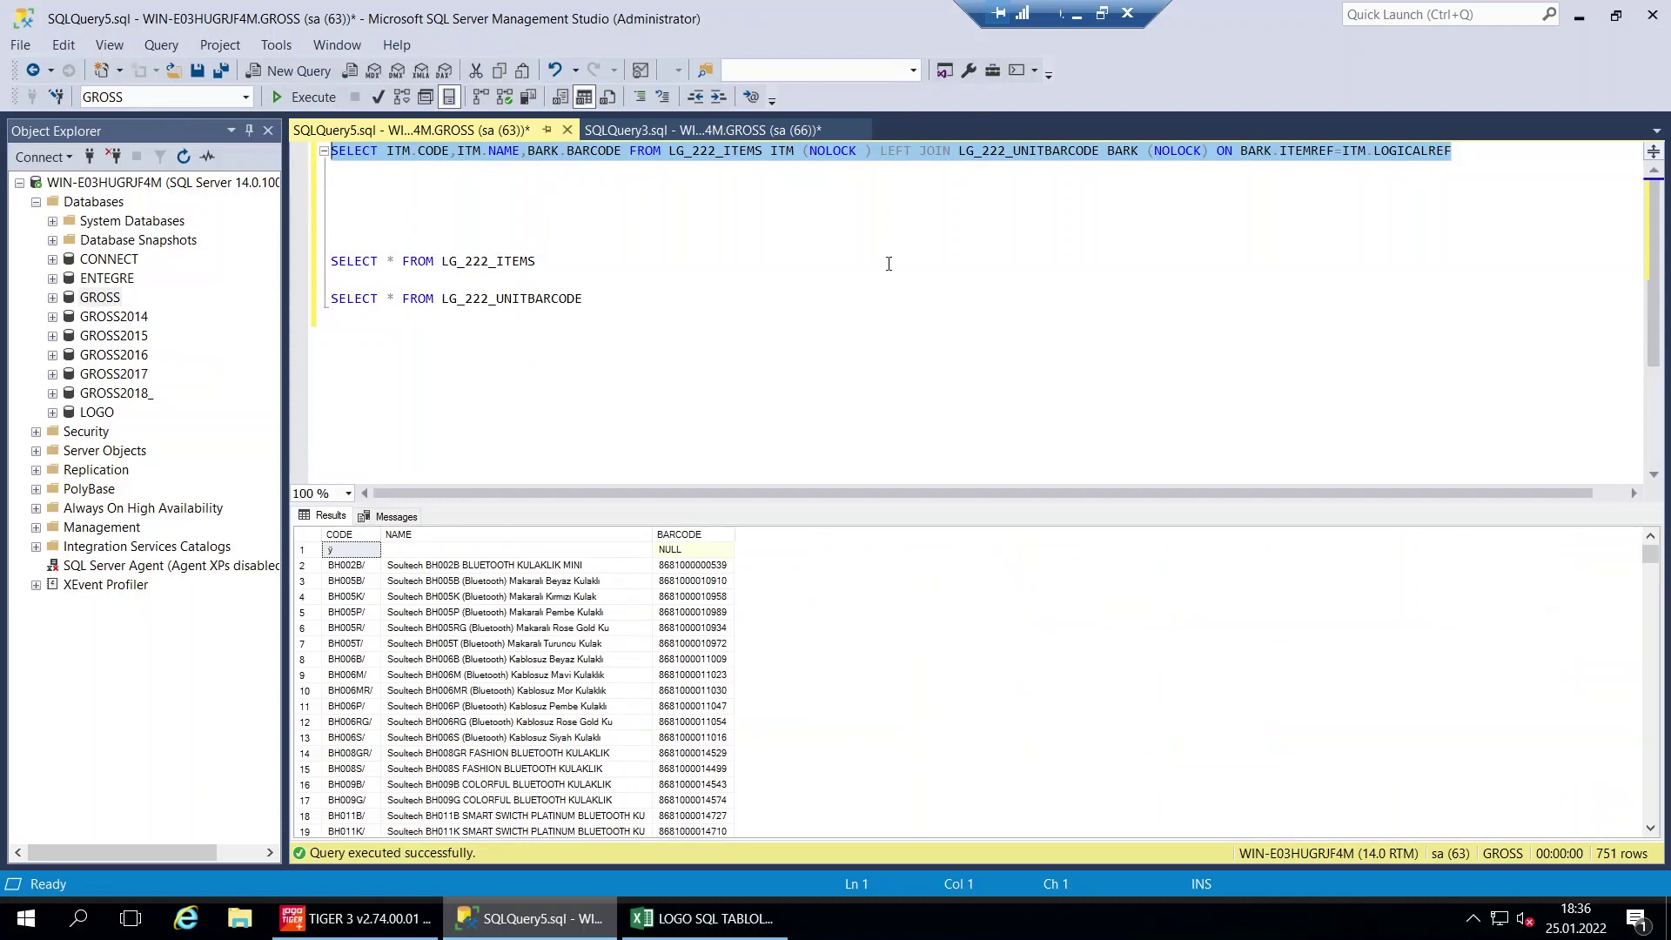
{"action": "left_click", "coordinate": [922, 244]}
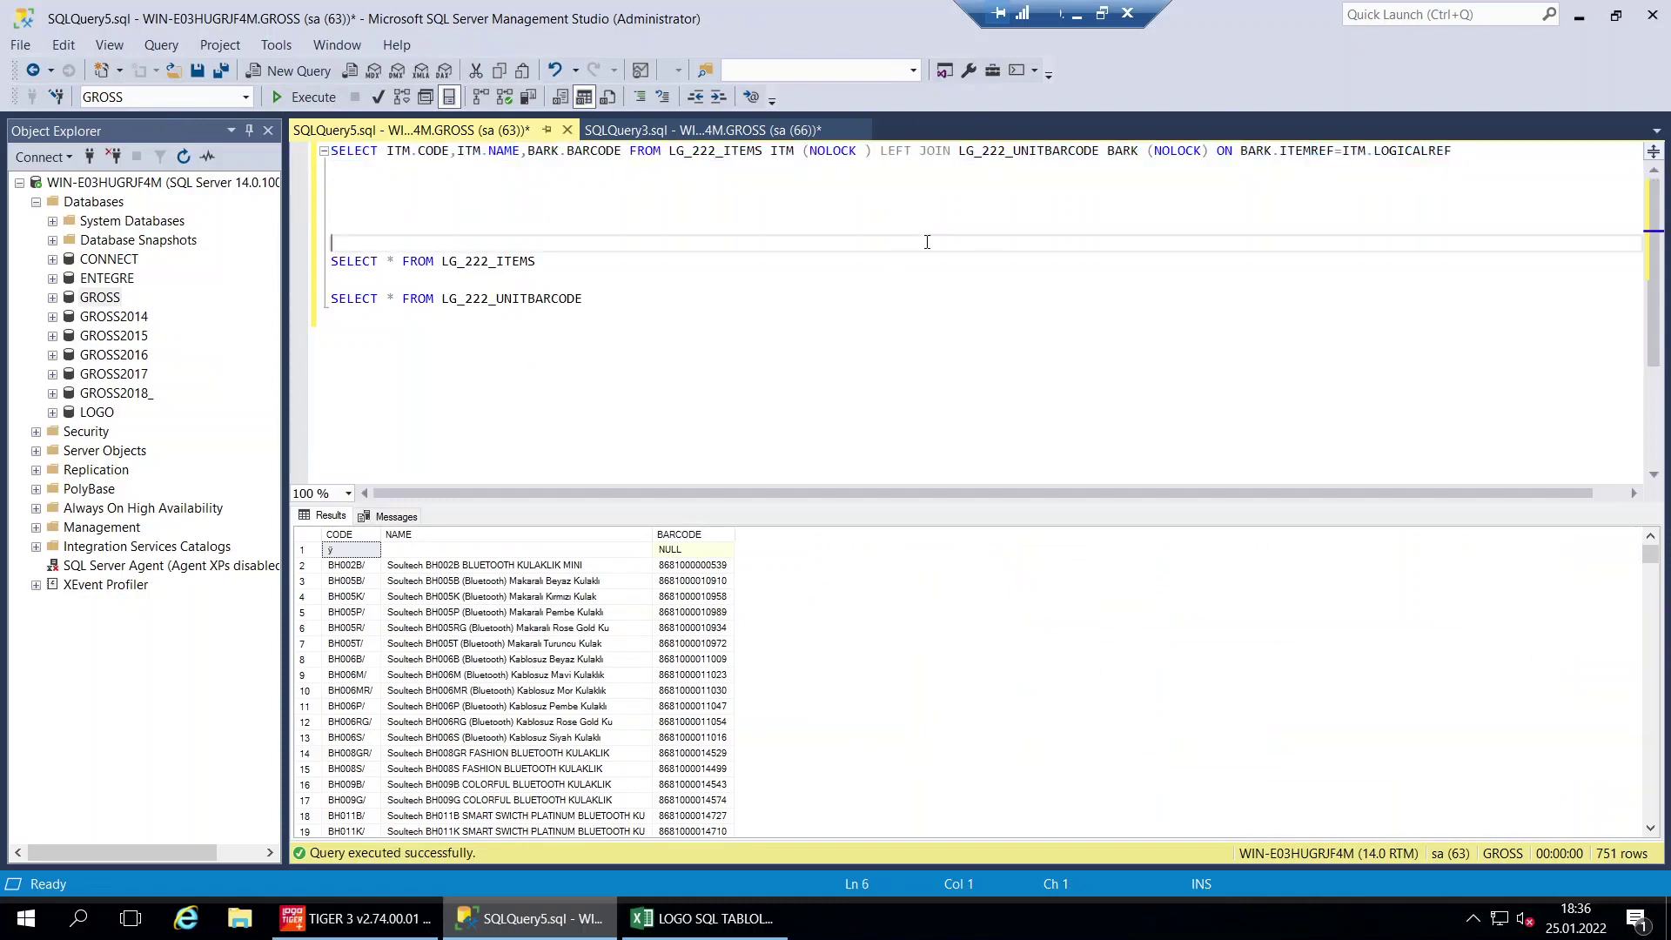
{"action": "left_click_drag", "start_coordinate": [876, 150], "coordinate": [948, 159]}
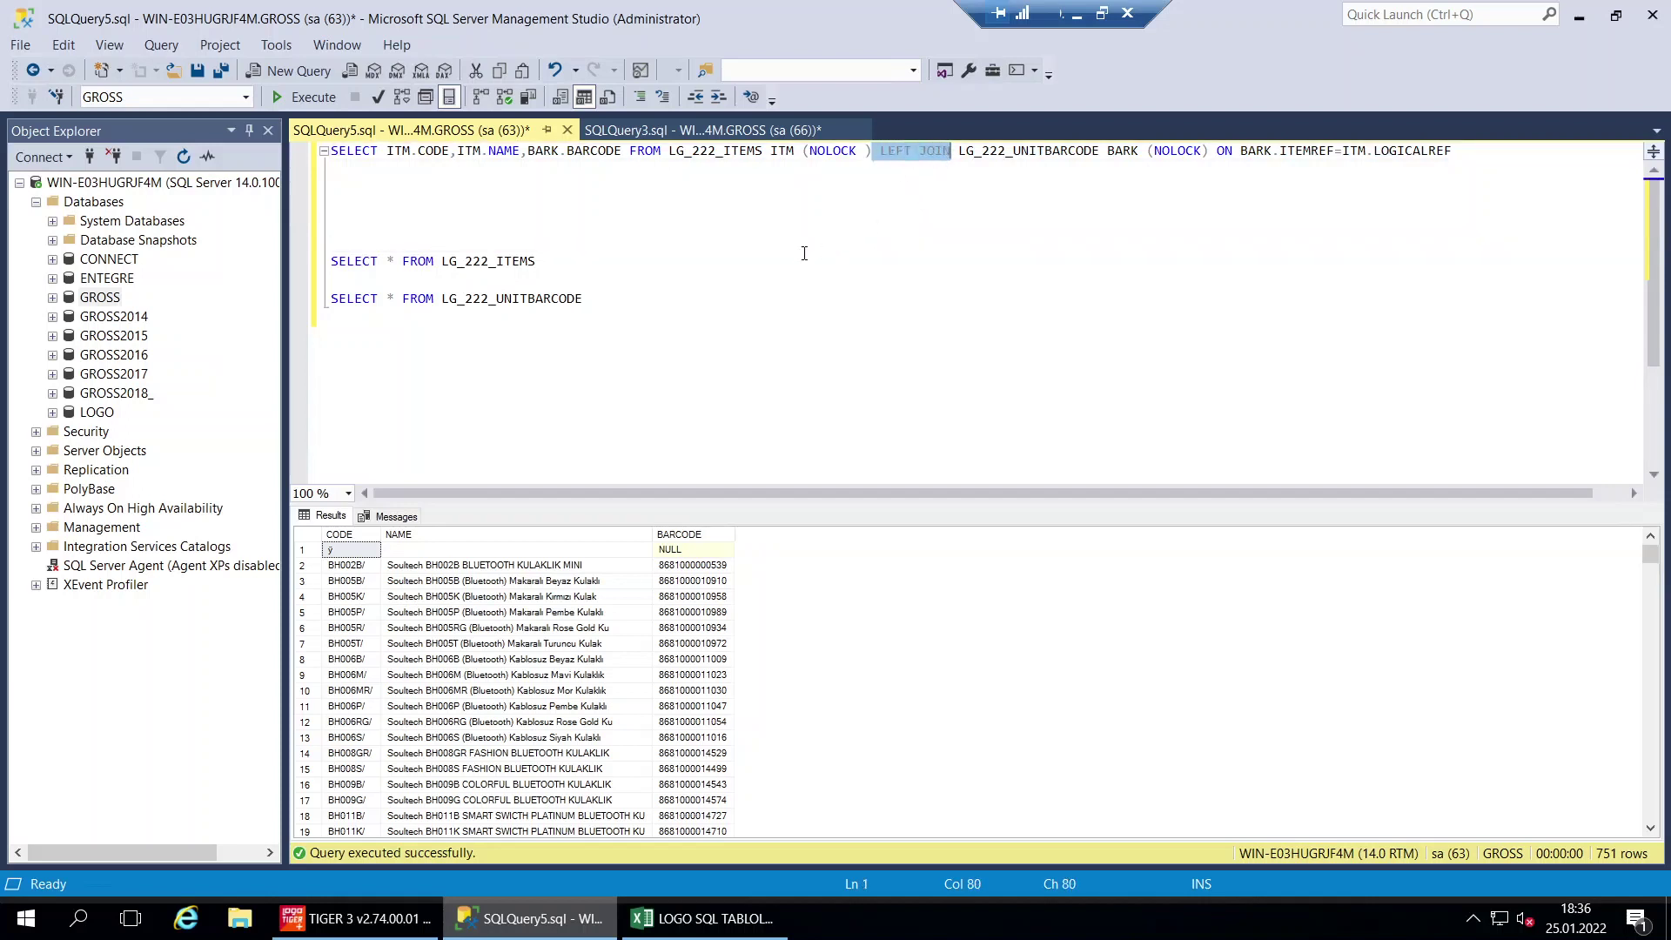
{"action": "left_click", "coordinate": [804, 254]}
{"action": "left_click", "coordinate": [681, 187]}
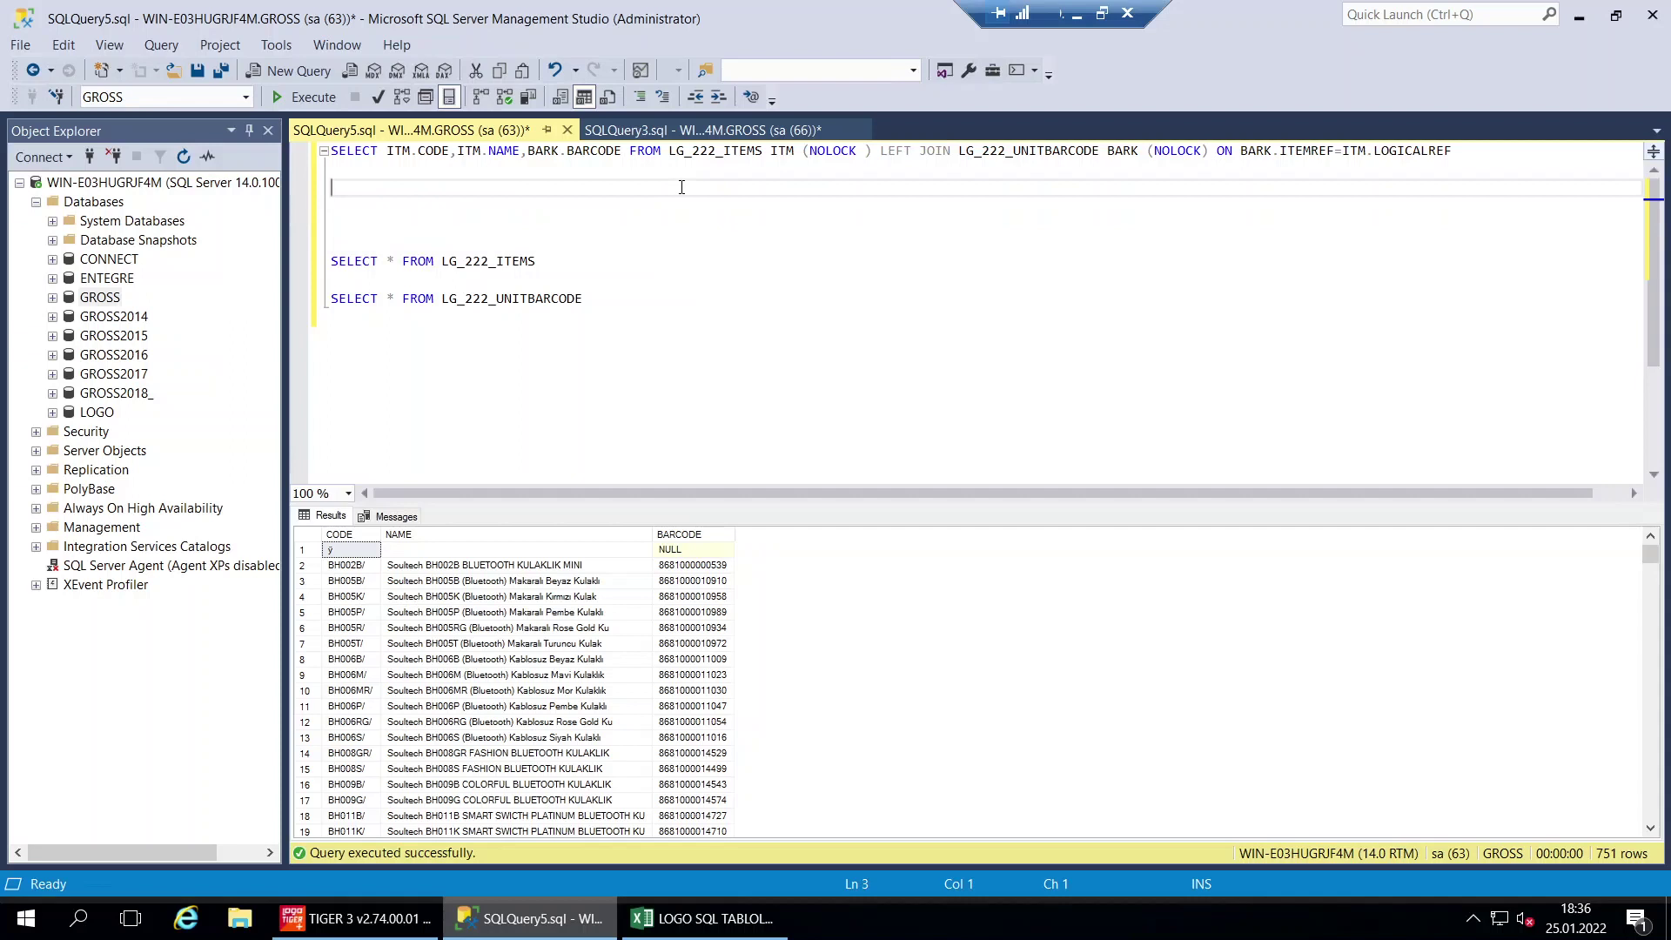
{"action": "left_click", "coordinate": [679, 178]}
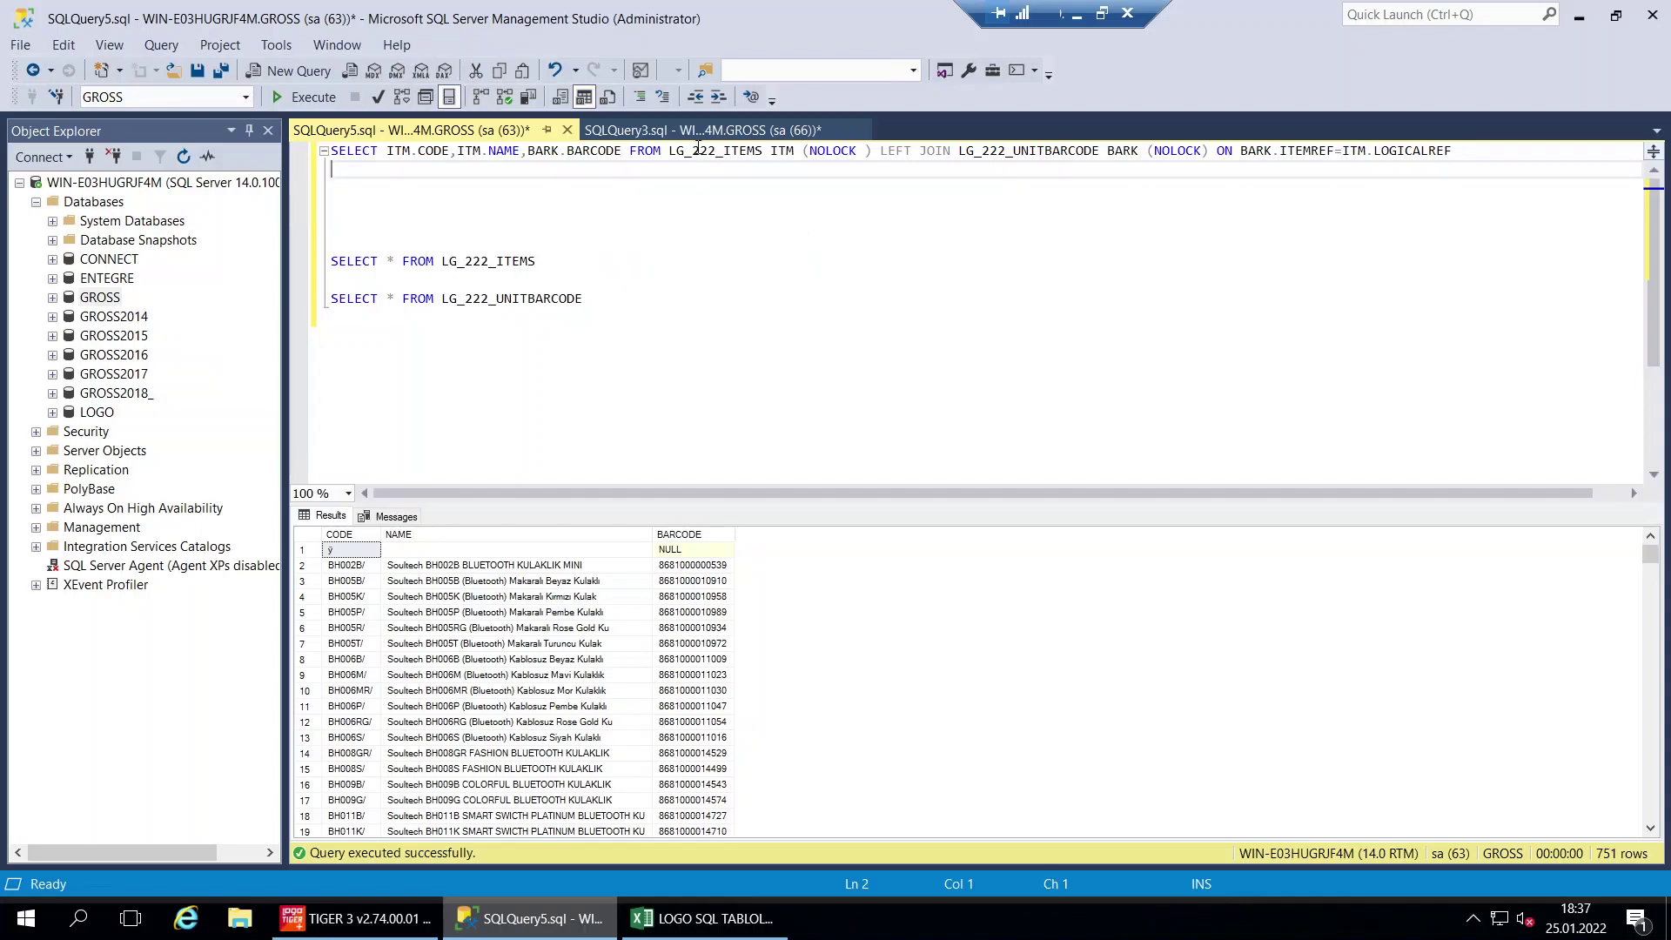
{"action": "left_click", "coordinate": [721, 135]}
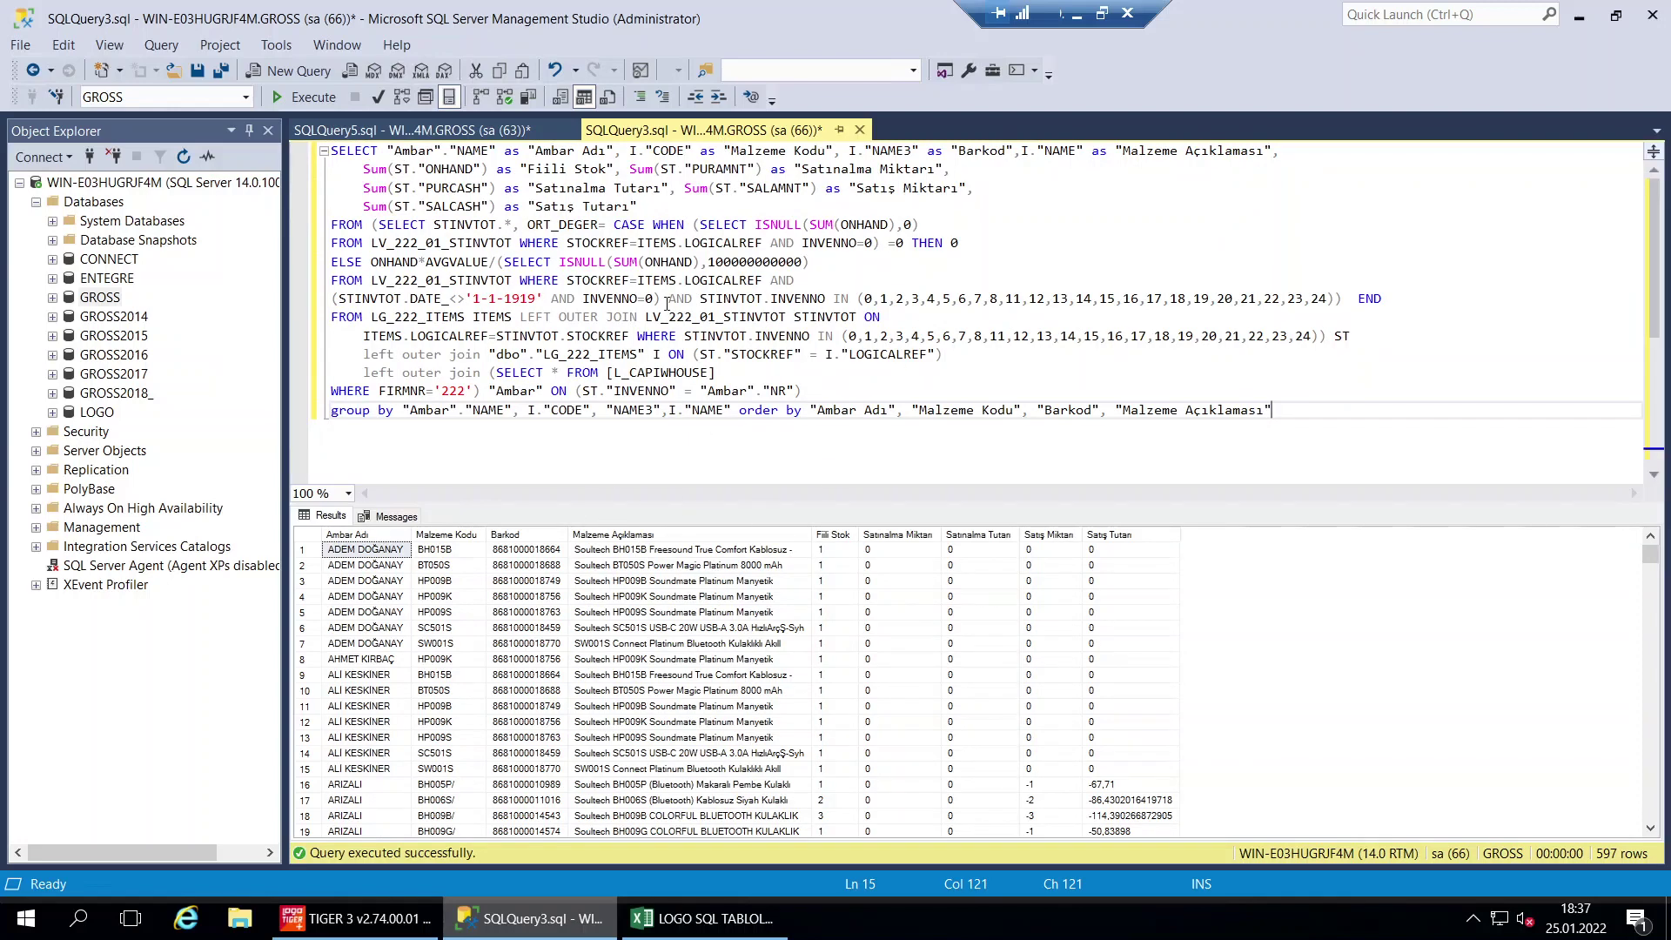
{"action": "left_click_drag", "start_coordinate": [1295, 410], "coordinate": [303, 122]}
{"action": "left_click", "coordinate": [300, 96]}
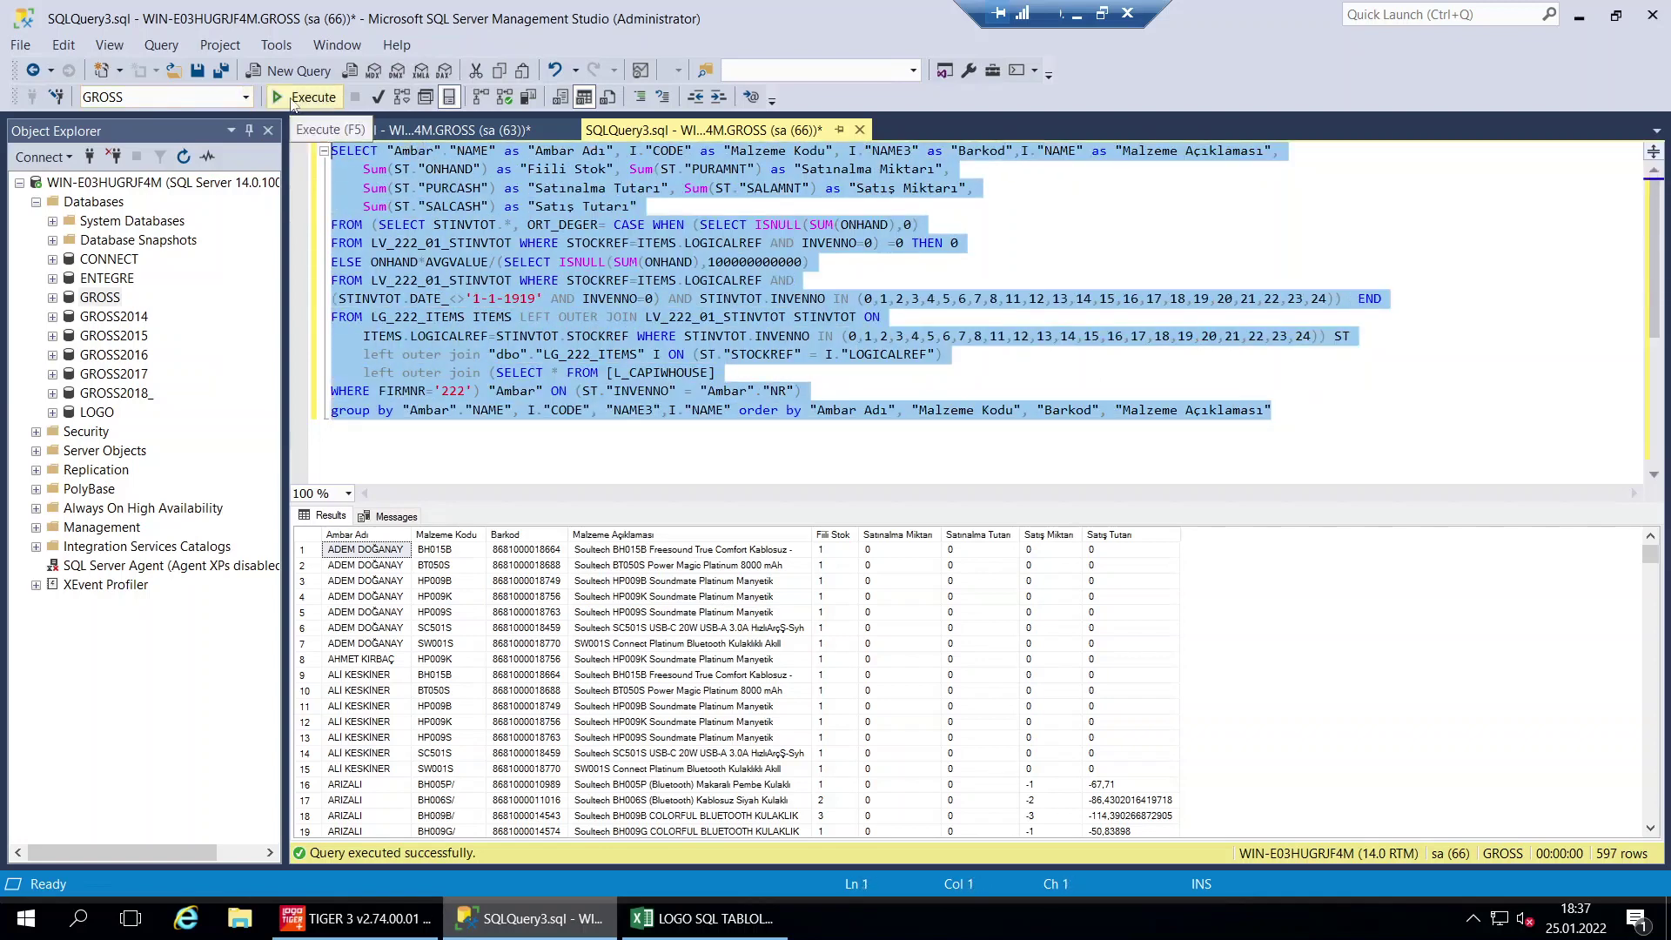
{"action": "left_click", "coordinate": [367, 537]}
{"action": "left_click", "coordinate": [449, 535]}
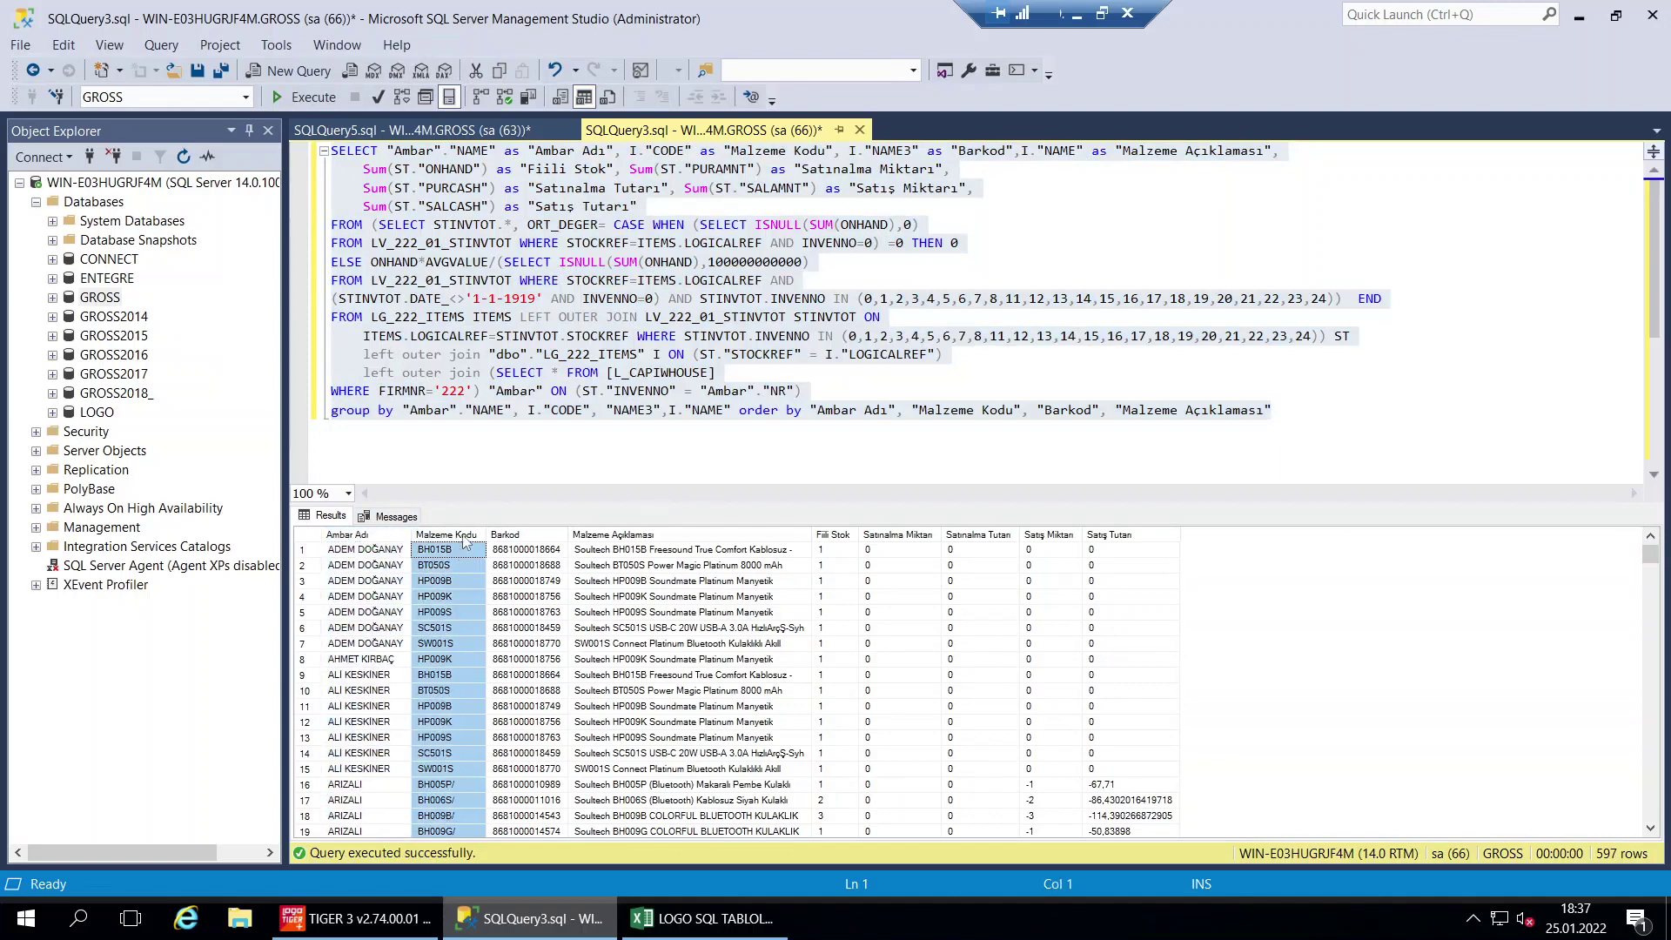
{"action": "left_click", "coordinate": [534, 536]}
{"action": "left_click", "coordinate": [629, 536]}
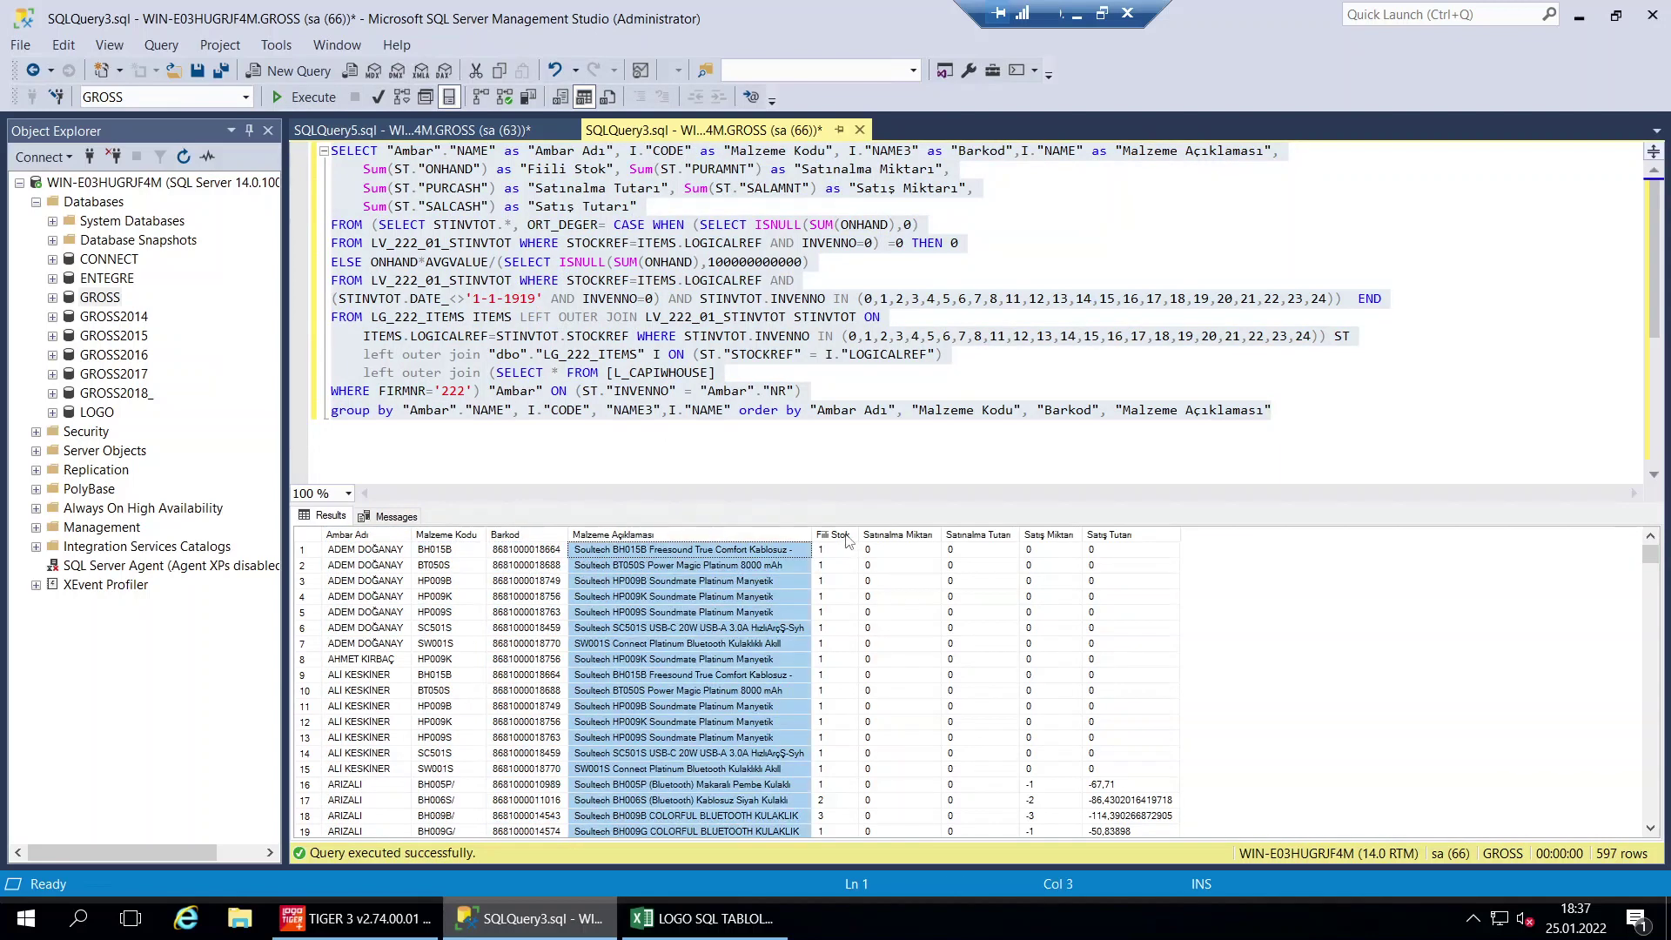
{"action": "left_click", "coordinate": [837, 535]}
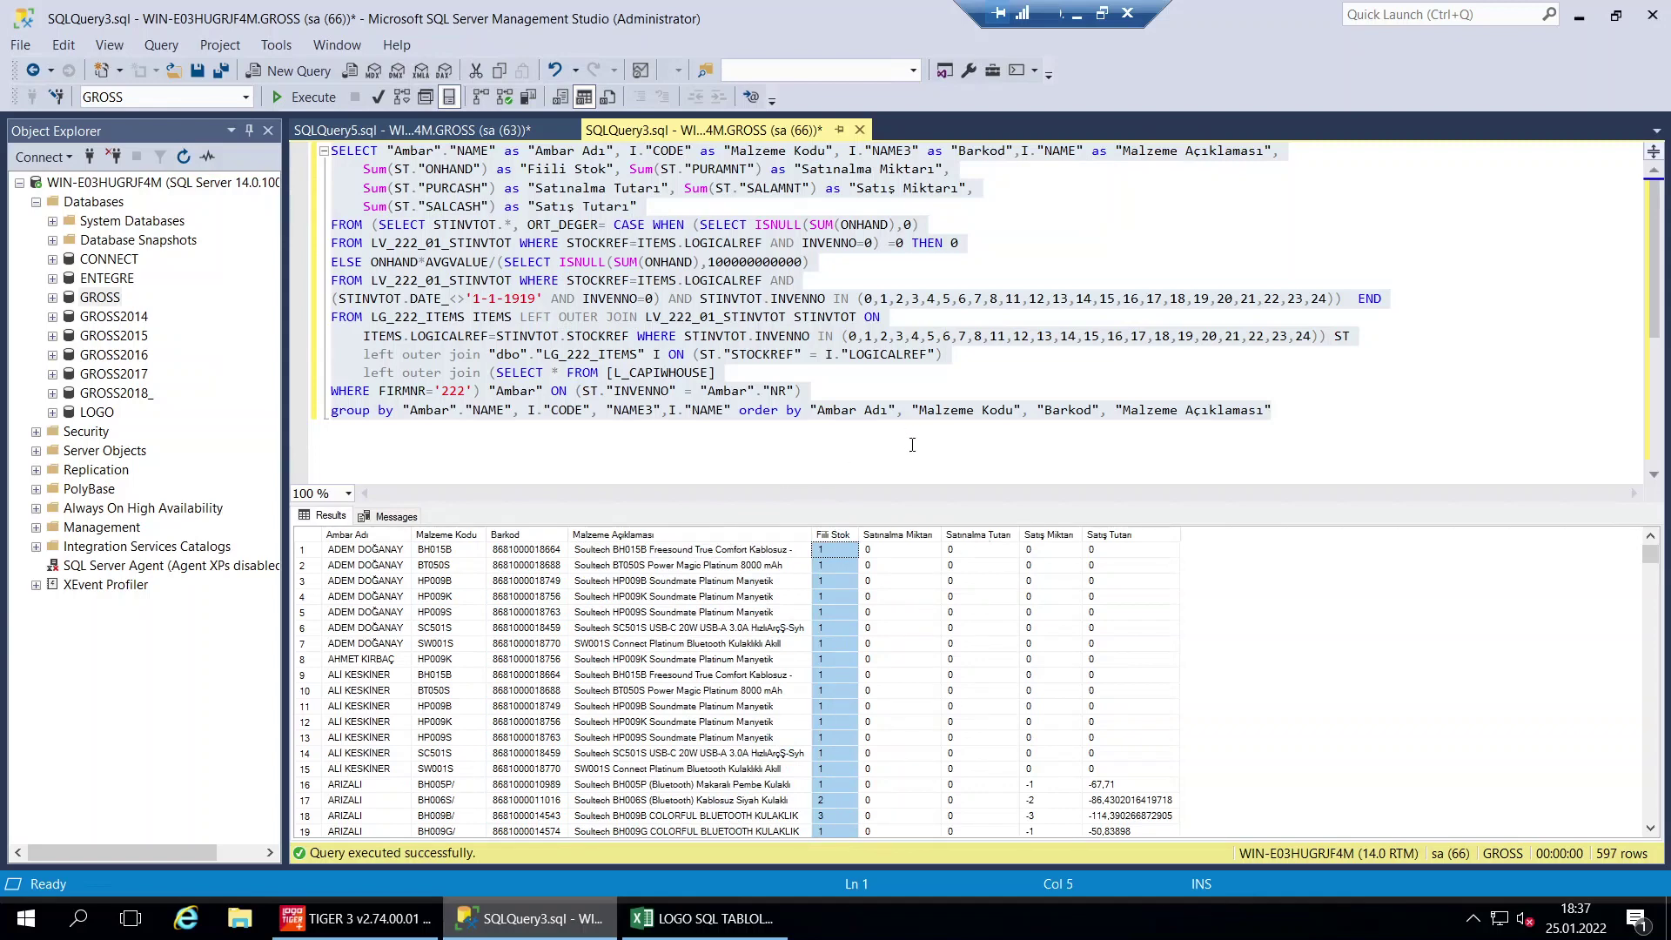
{"action": "left_click", "coordinate": [912, 410]}
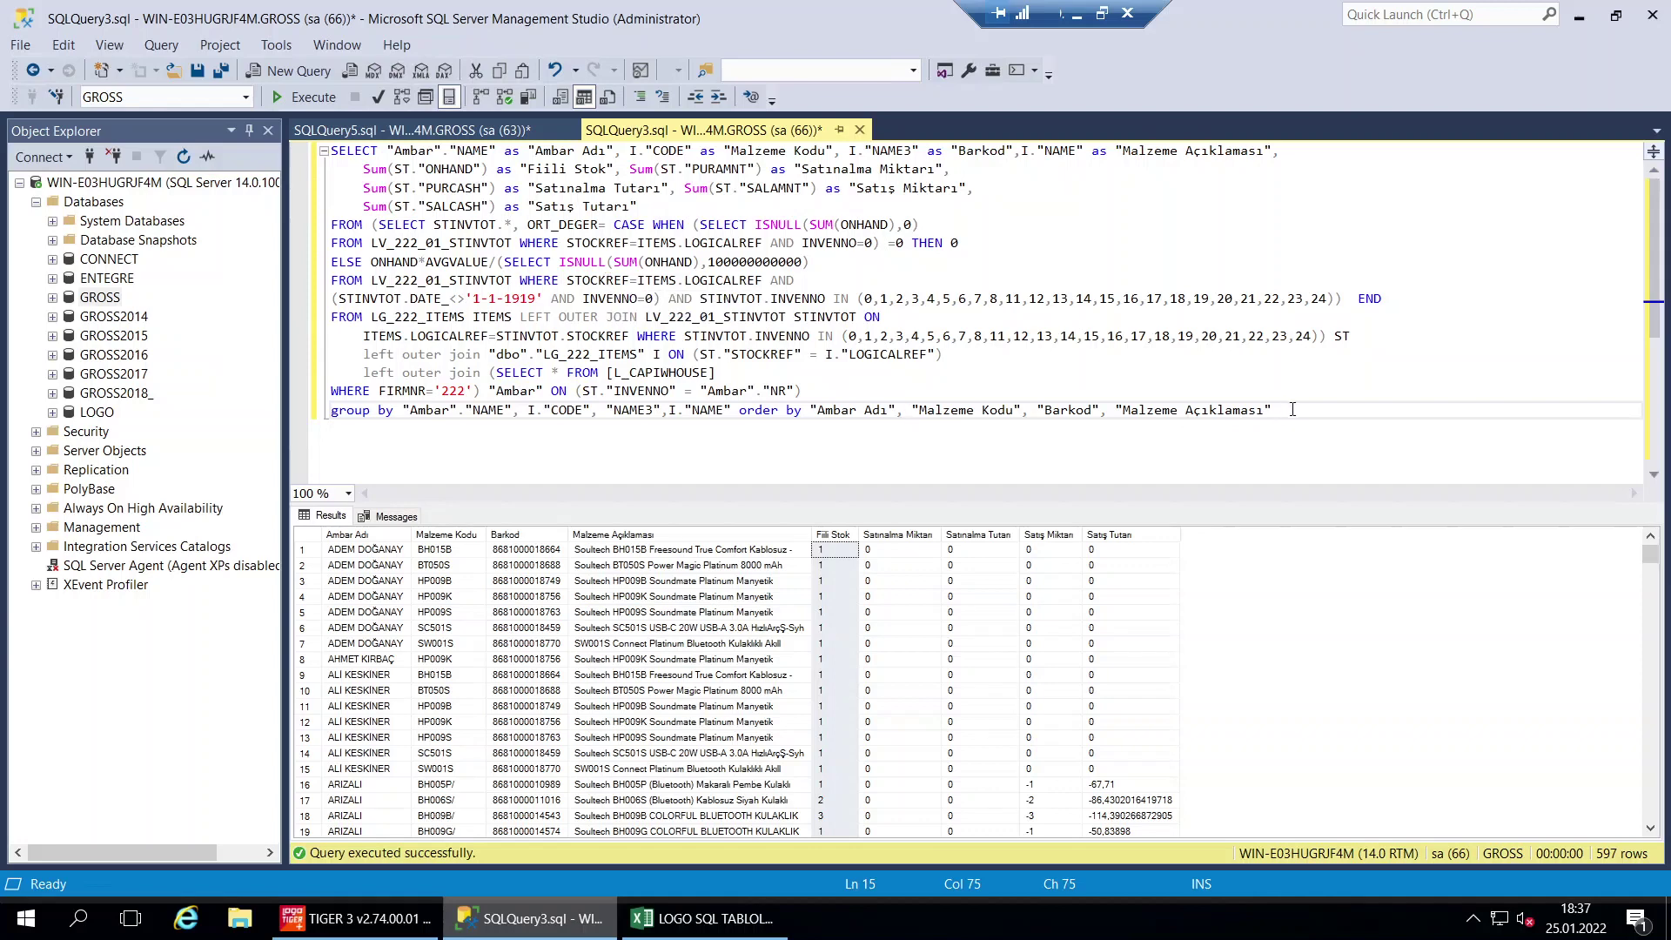
{"action": "left_click_drag", "start_coordinate": [1293, 409], "coordinate": [329, 146]}
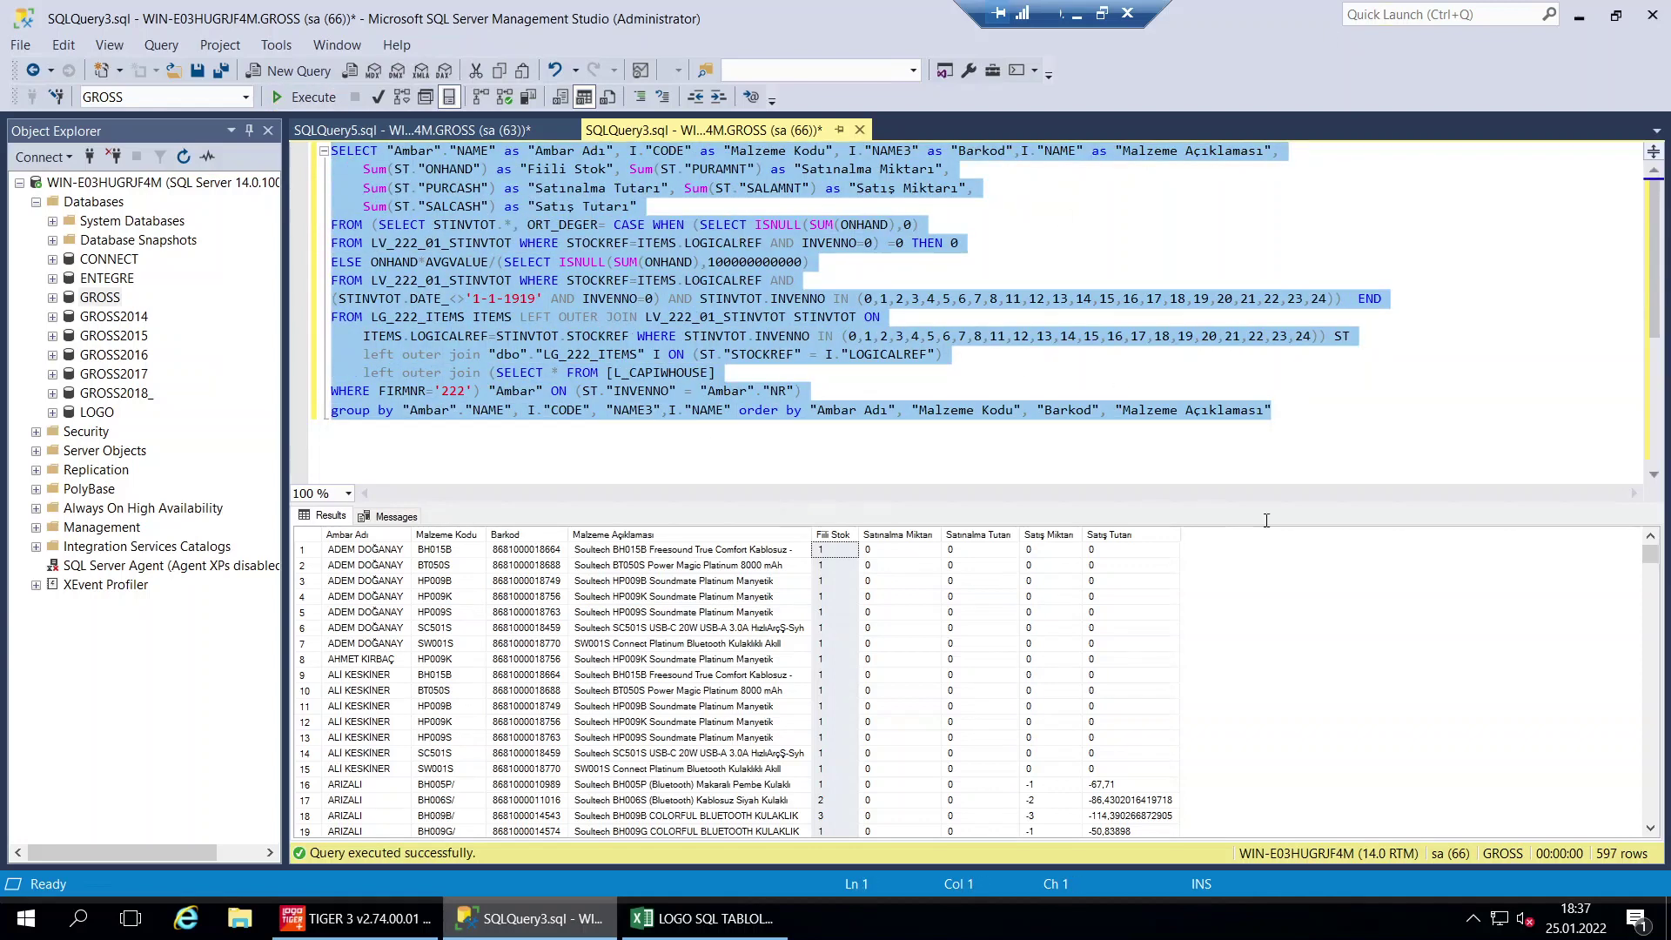
{"action": "right_click", "coordinate": [1078, 924]}
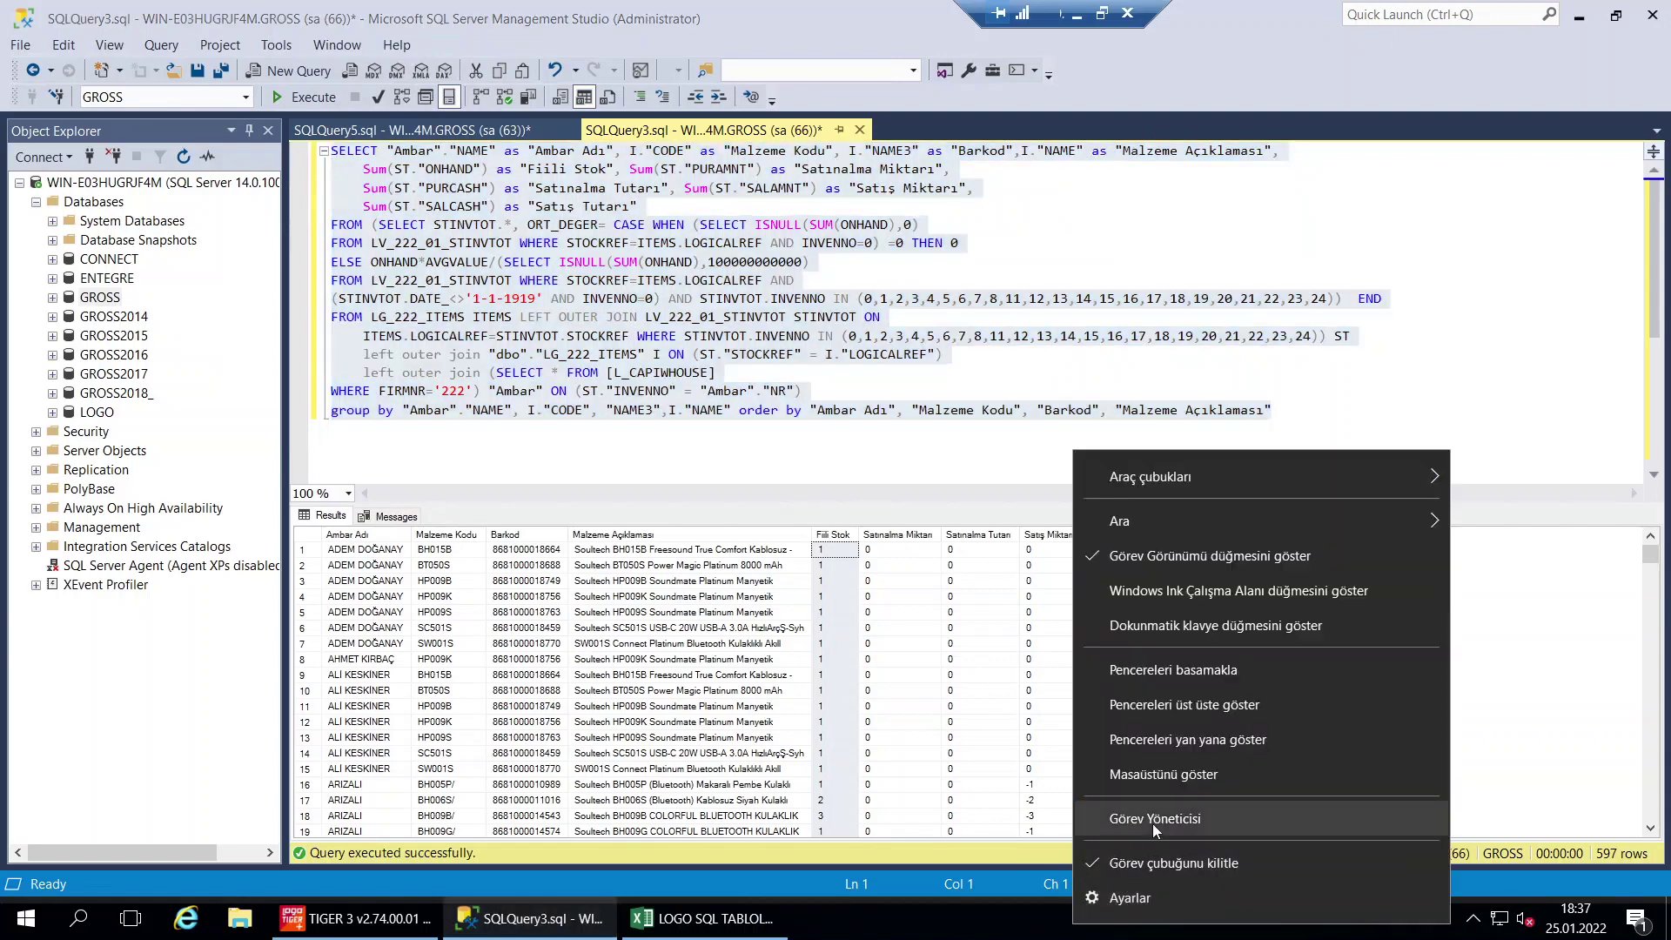
{"action": "left_click", "coordinate": [1153, 821]}
{"action": "left_click", "coordinate": [771, 106]}
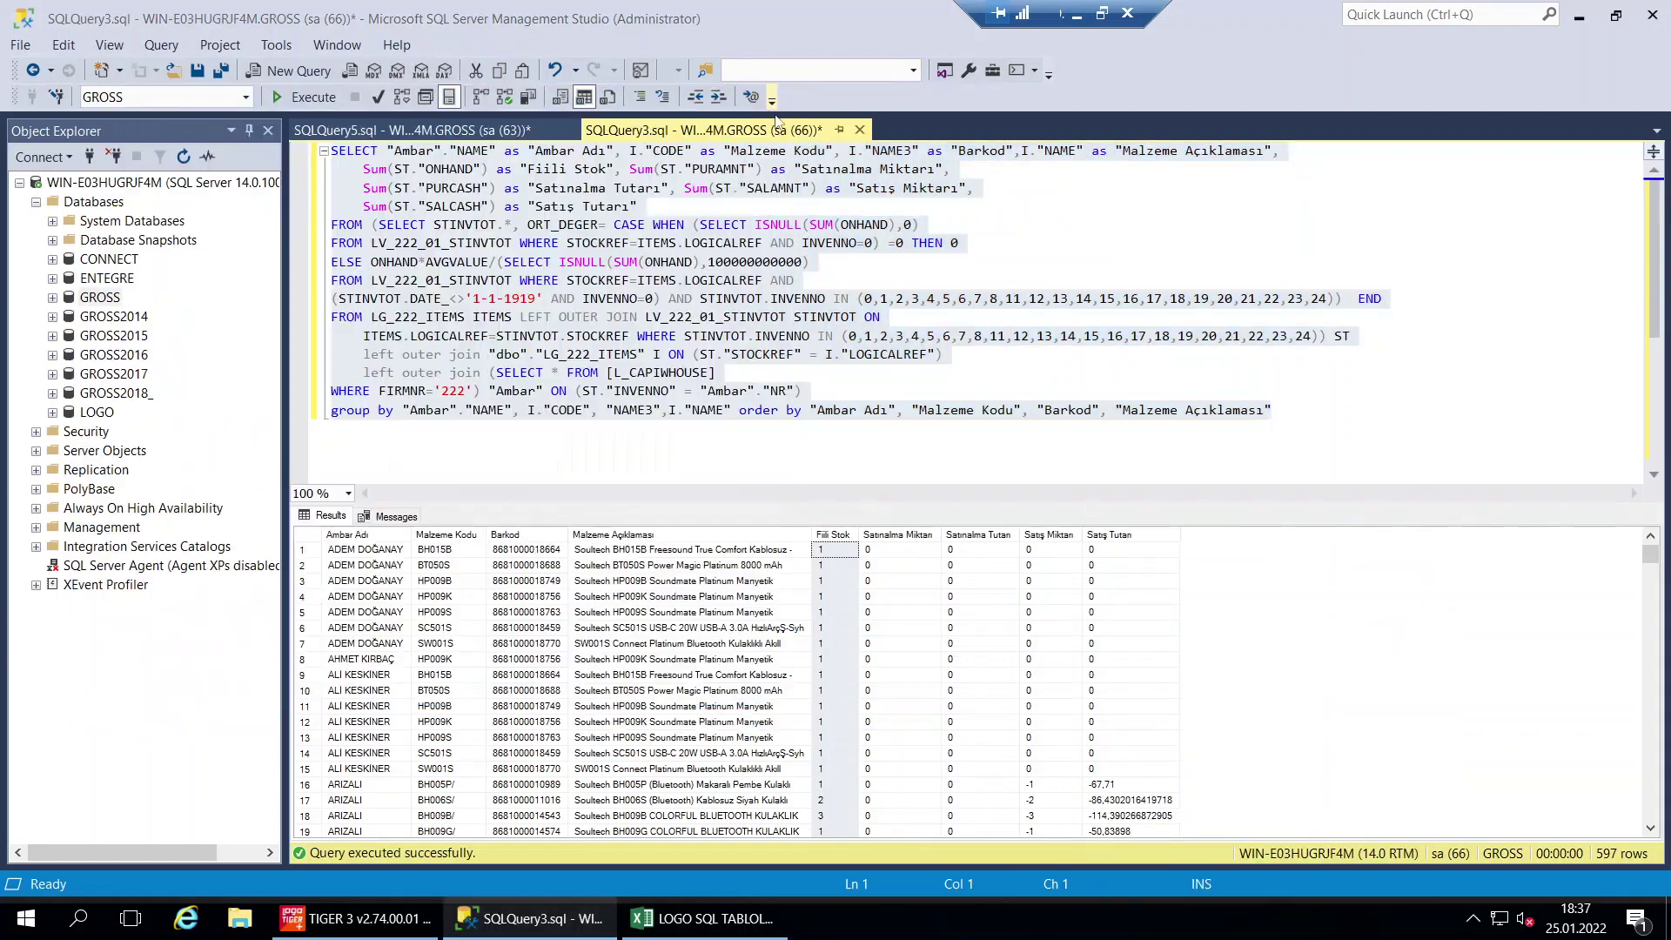
{"action": "right_click", "coordinate": [1190, 928]}
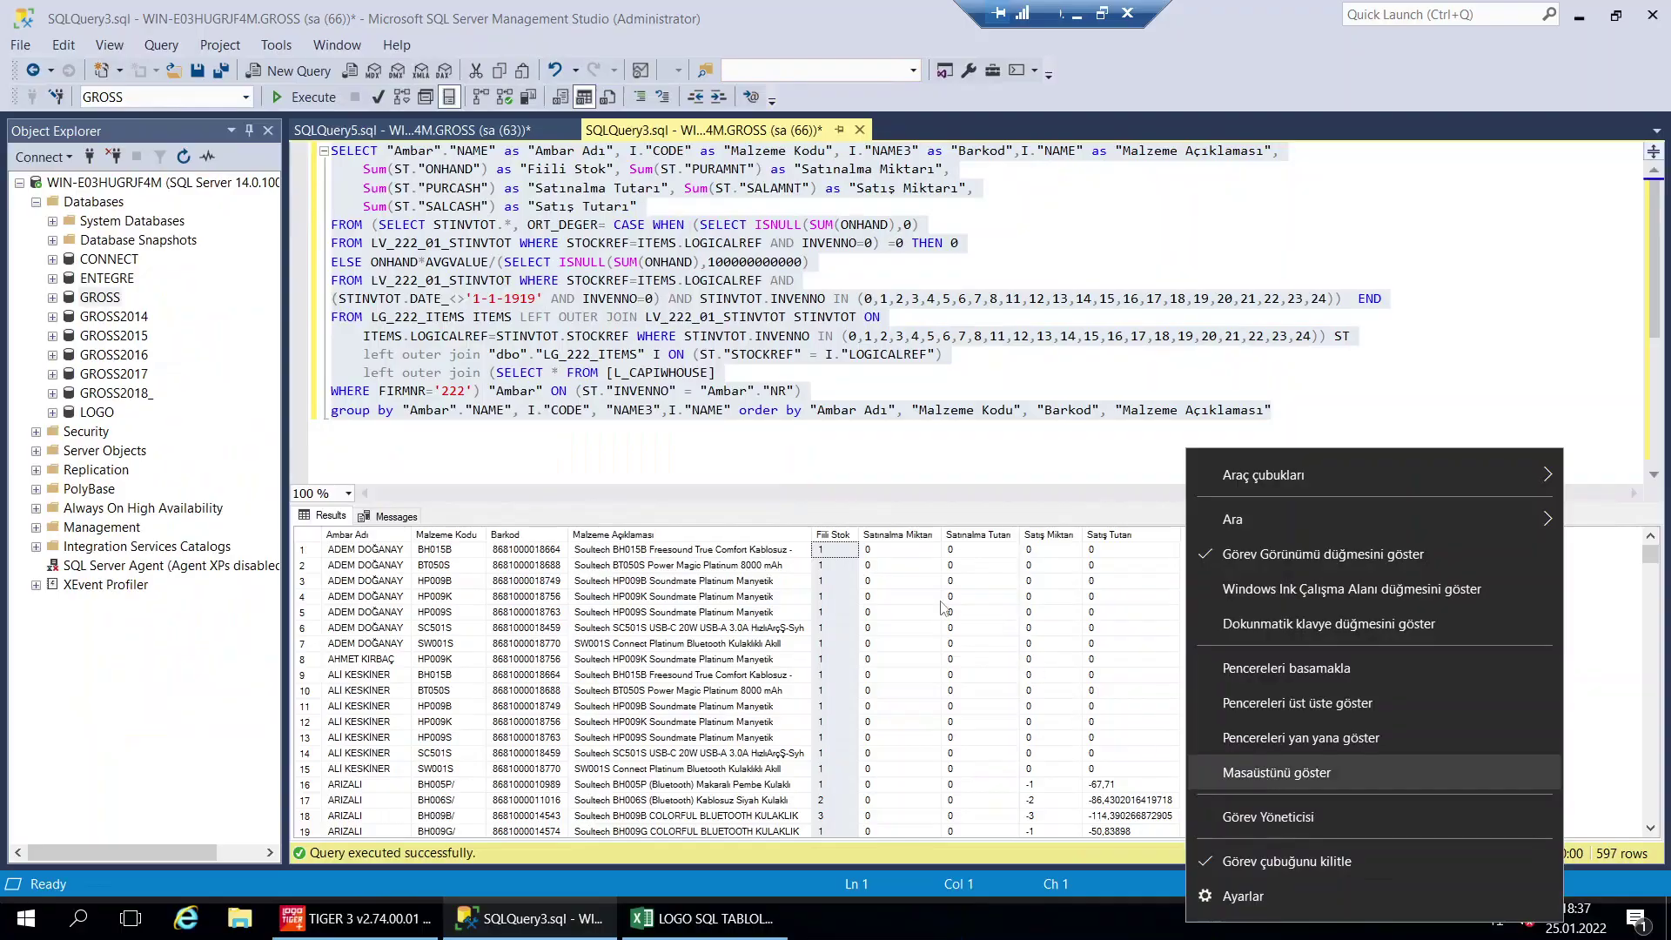
{"action": "left_click", "coordinate": [1273, 775]}
Create a new Excel workbook named EXCELLL on the desktop
{"action": "right_click", "coordinate": [989, 317]}
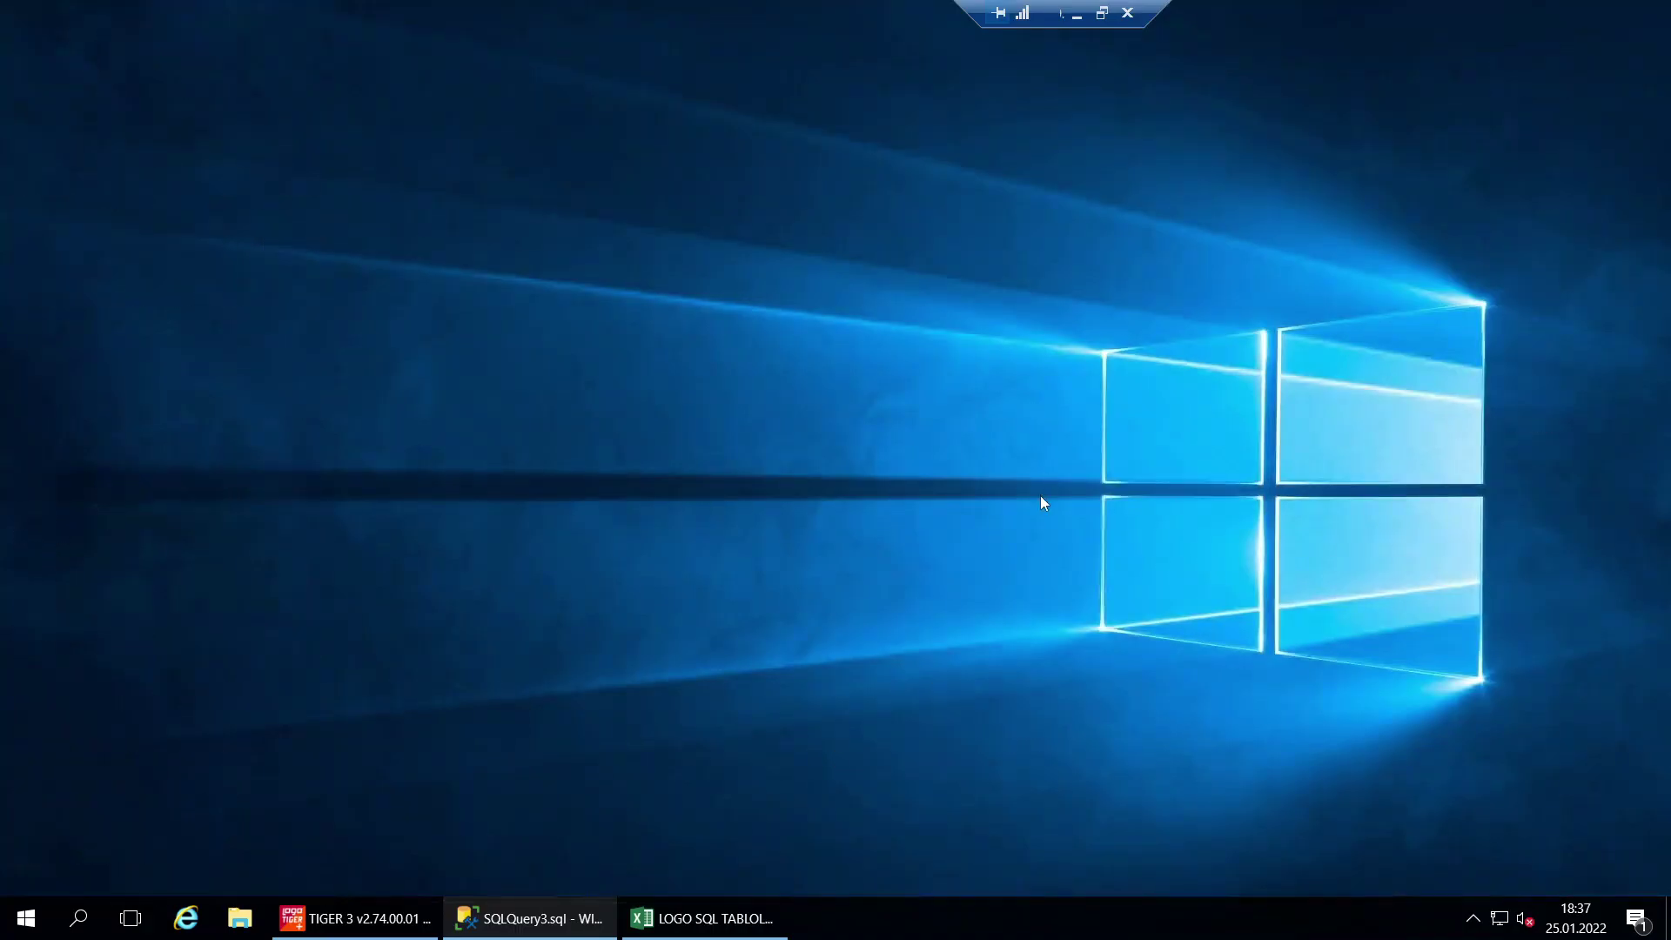
{"action": "mouse_move", "coordinate": [1053, 501]}
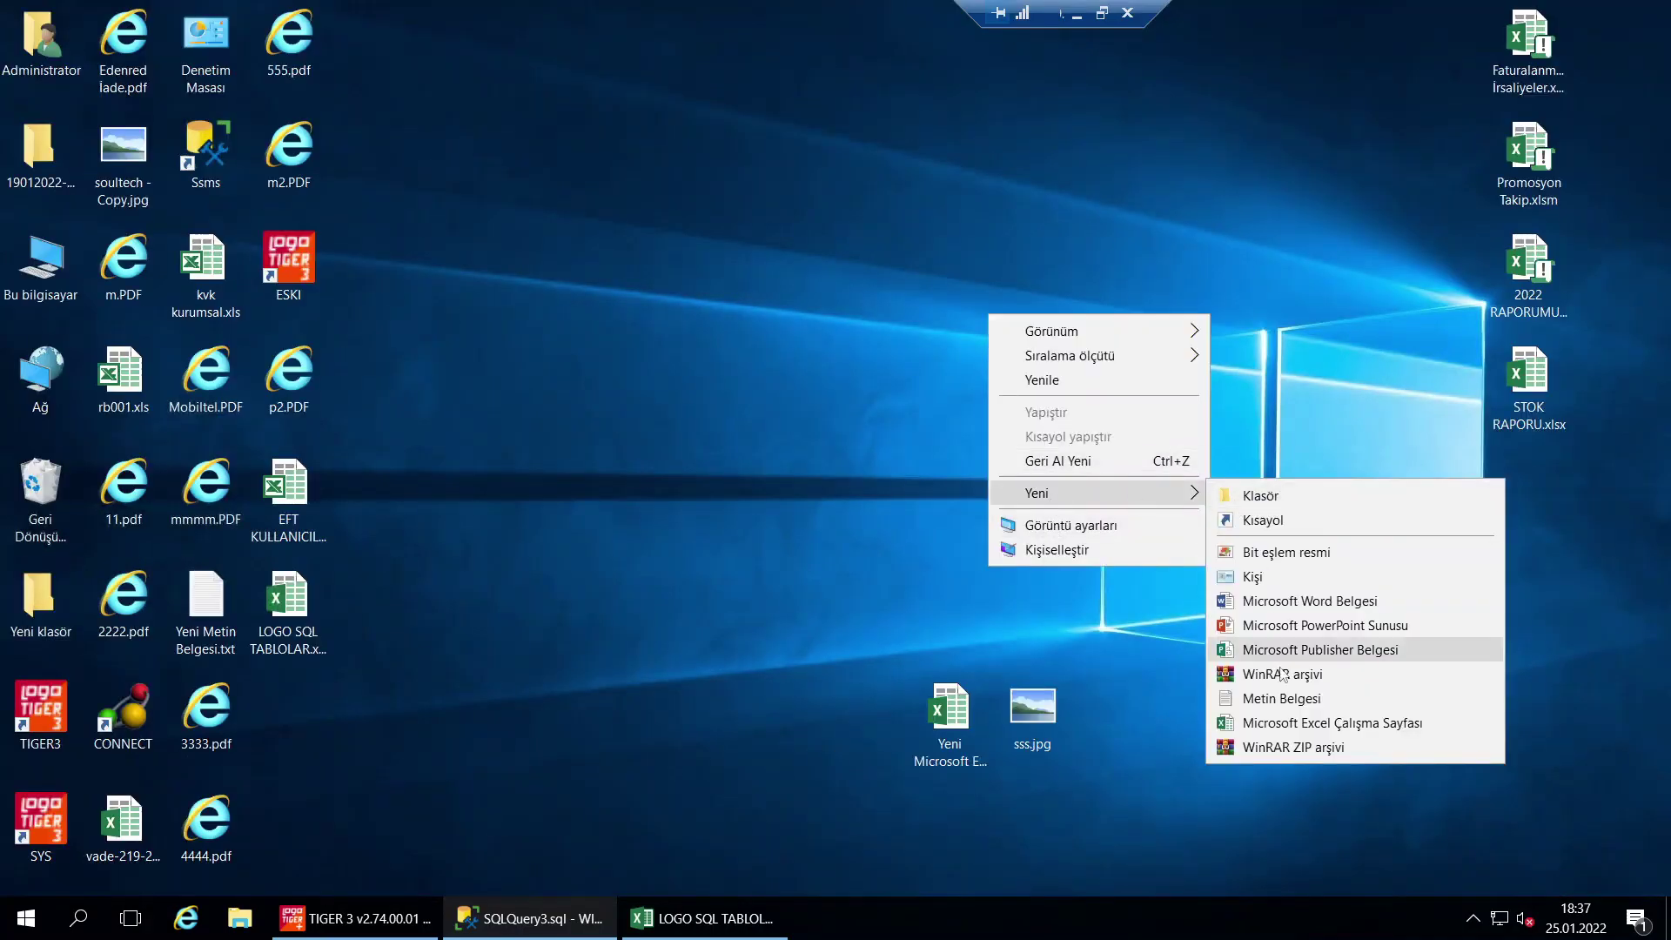
{"action": "left_click", "coordinate": [1294, 722]}
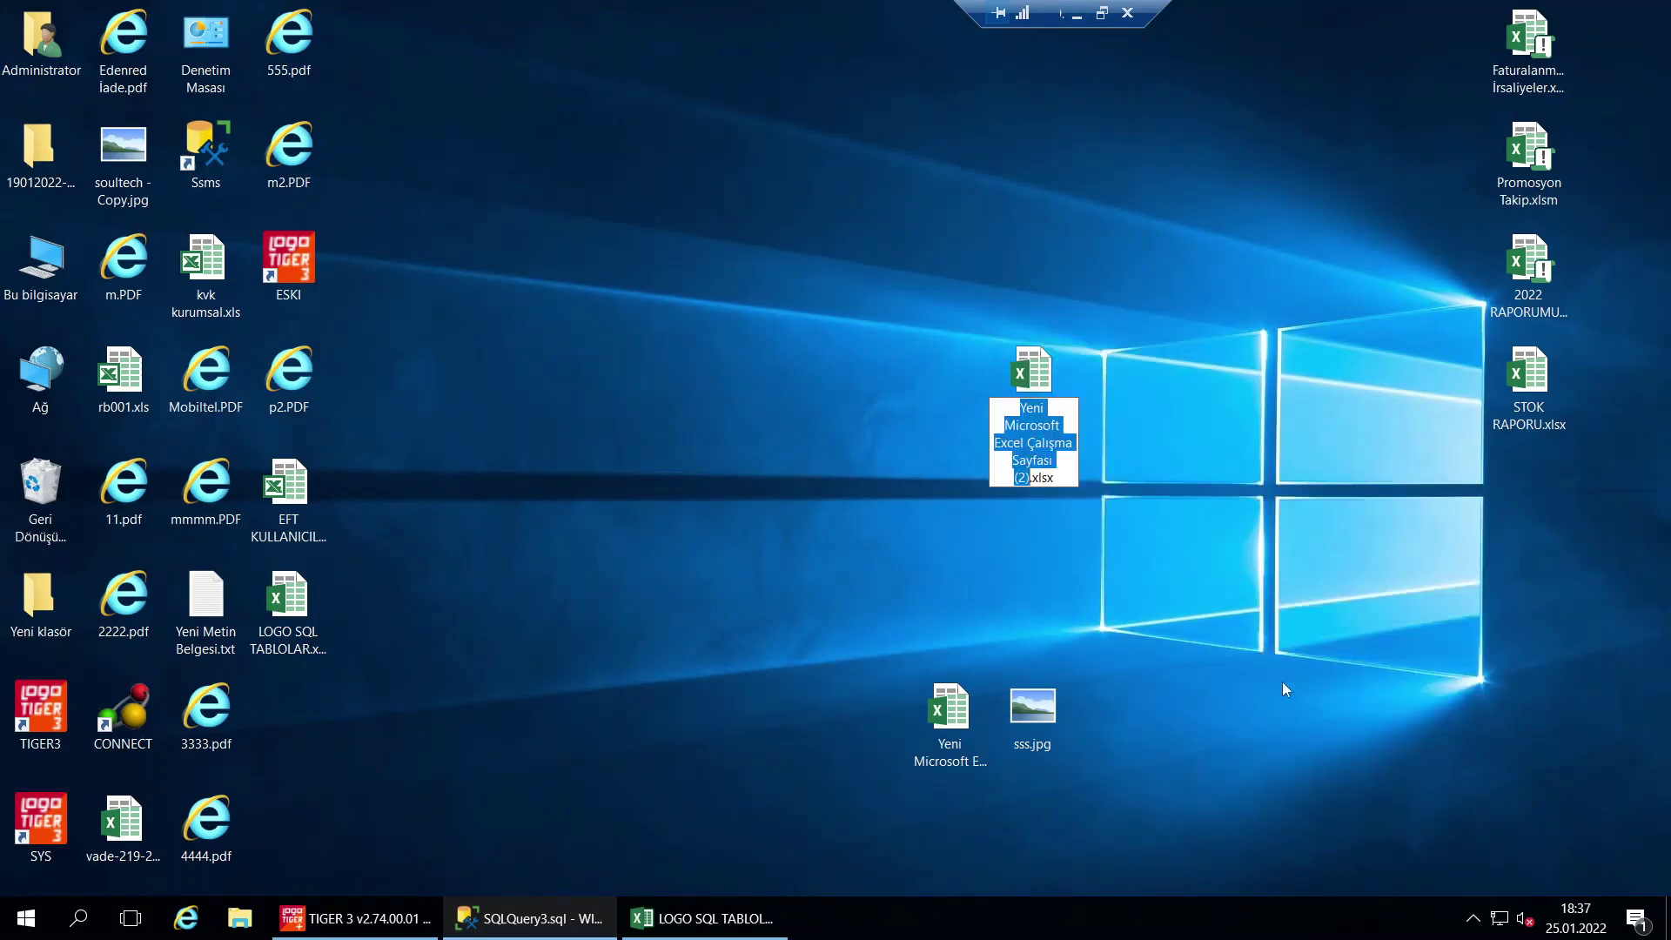
{"action": "type", "text": "EXCELLL"}
{"action": "key", "text": "Return"}
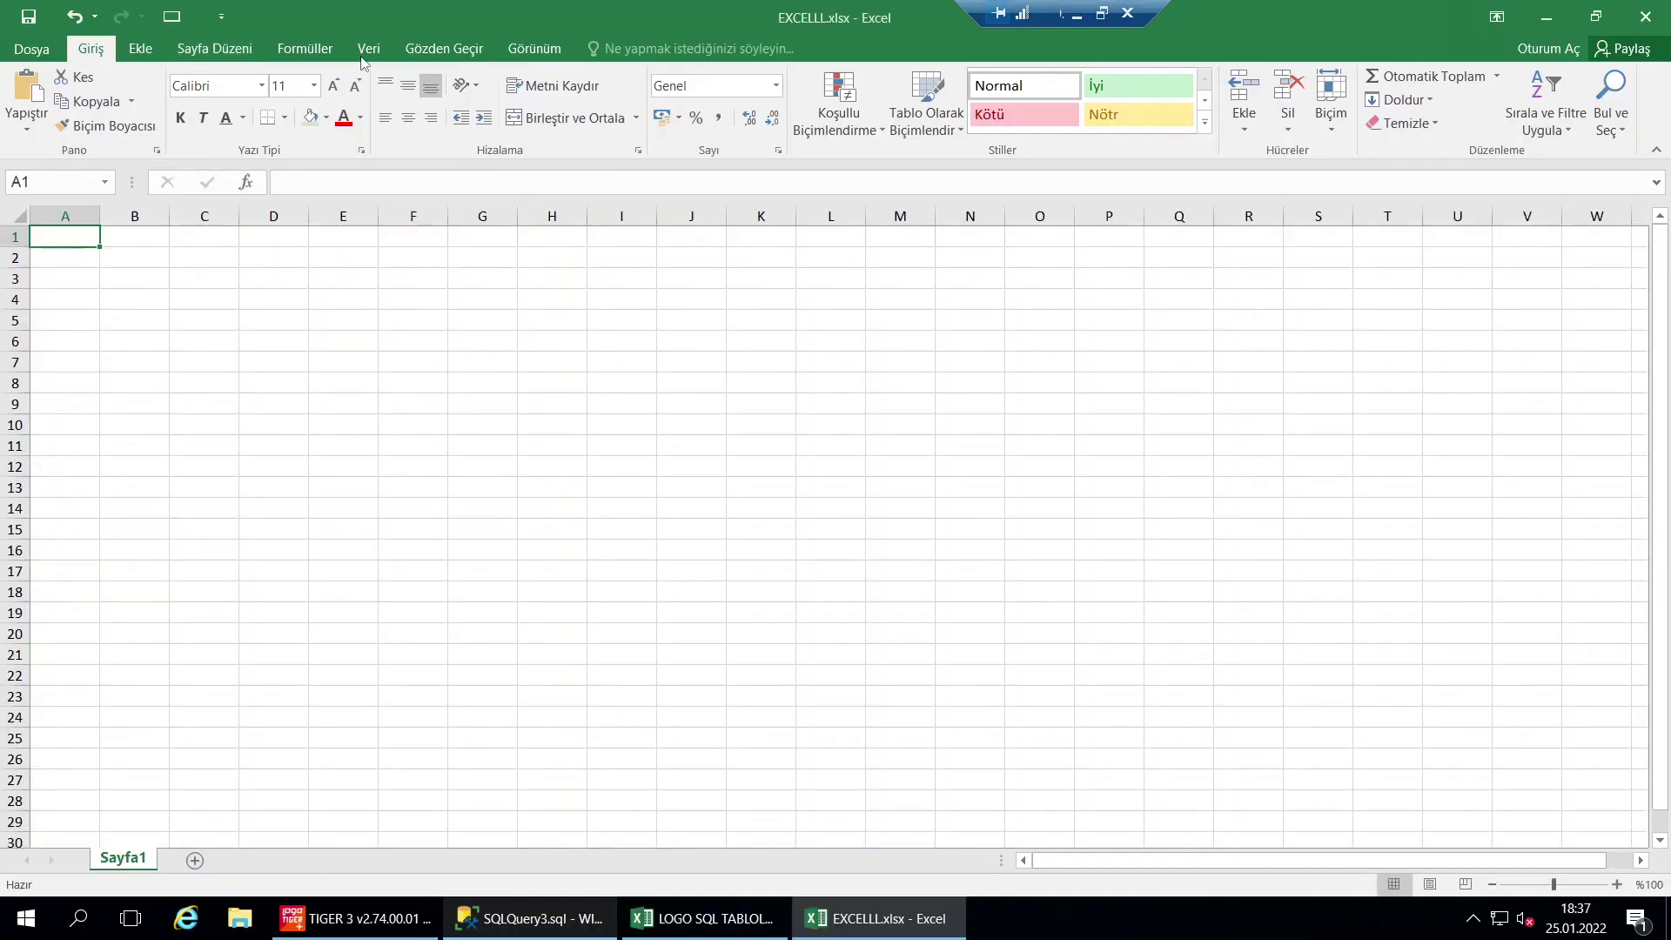
Start a Veri > Yeni Sorgu > Veritabanından > SQL Server Veritabanından import
{"action": "left_click", "coordinate": [367, 48]}
{"action": "left_click", "coordinate": [287, 129]}
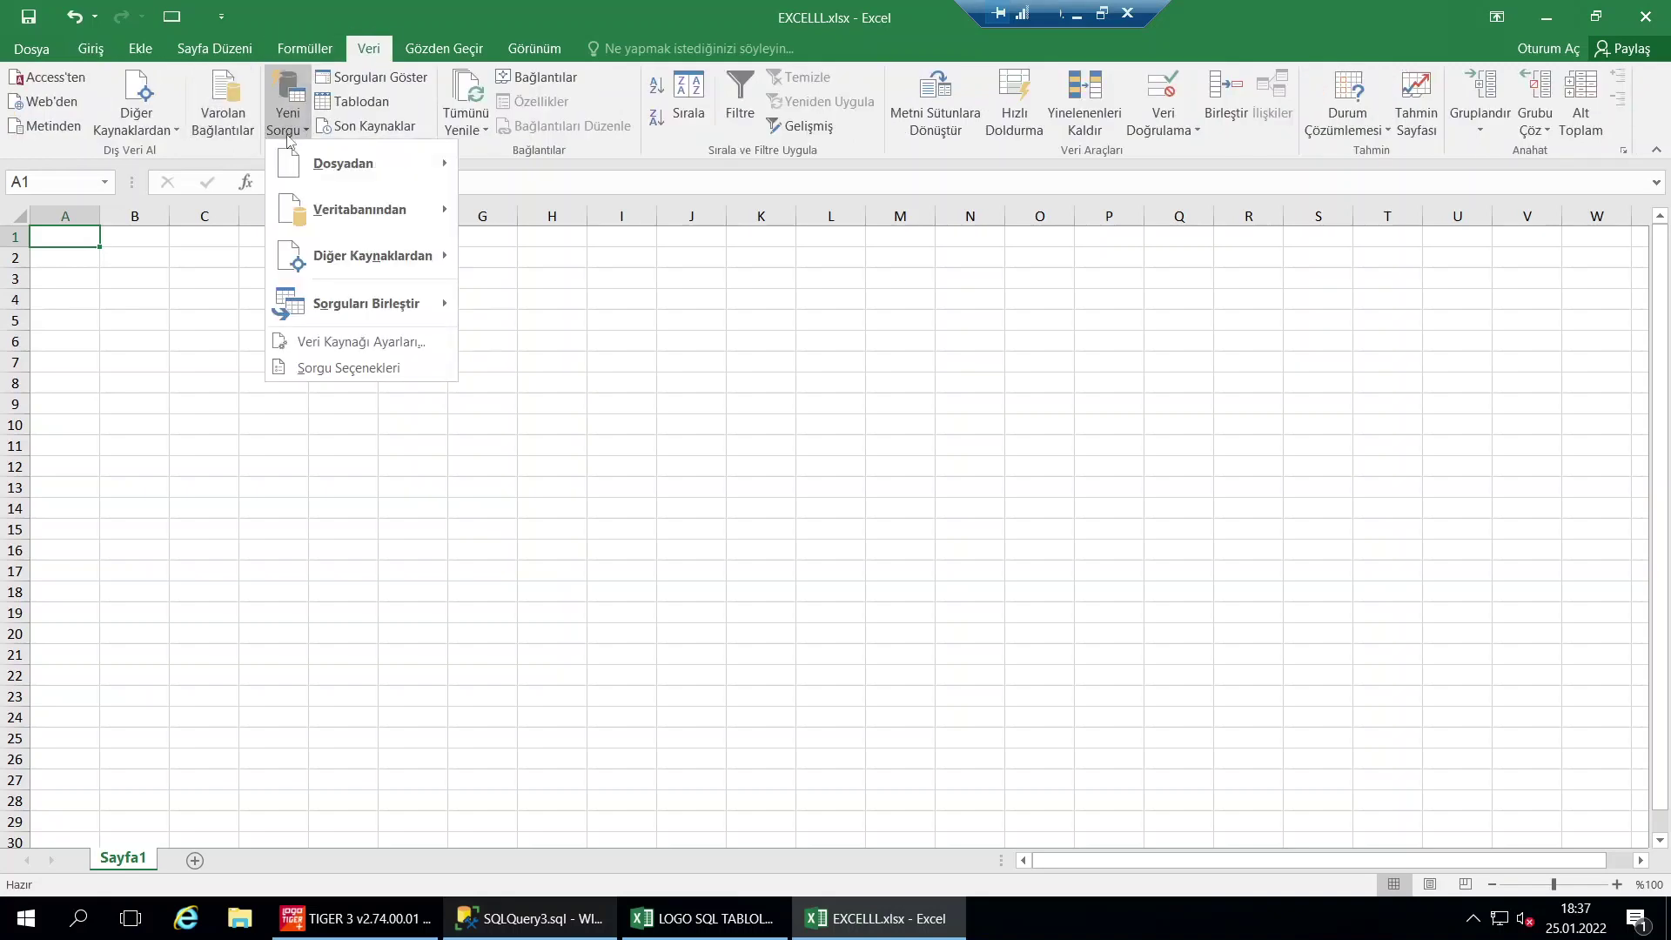
{"action": "mouse_move", "coordinate": [357, 213]}
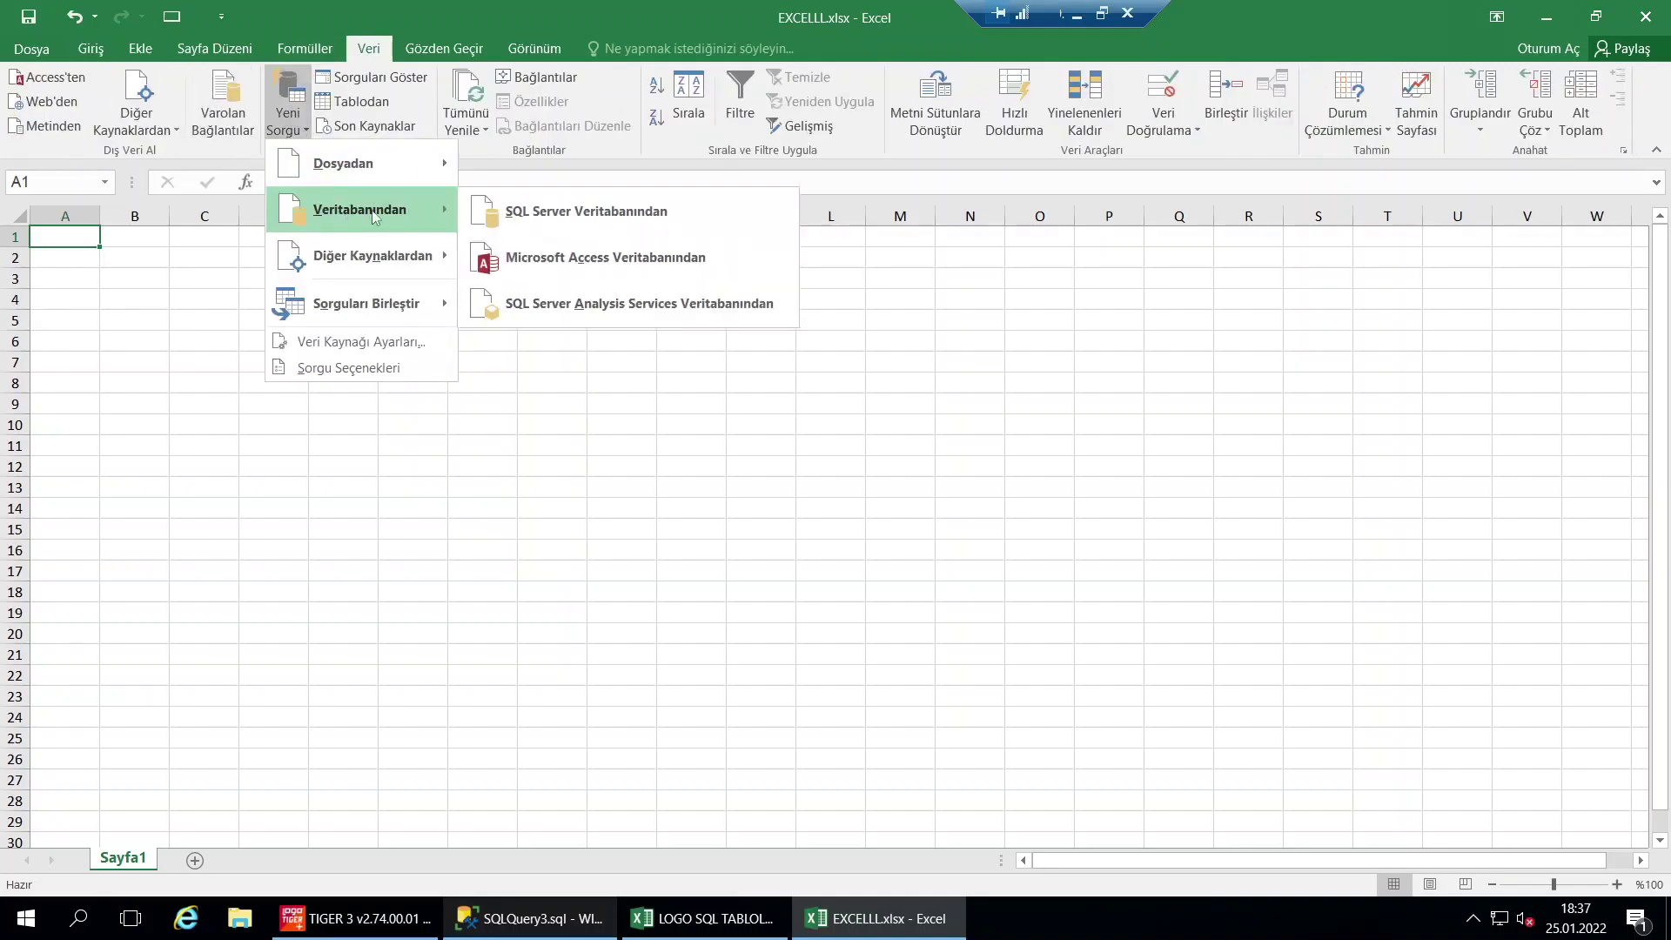
{"action": "left_click", "coordinate": [503, 213]}
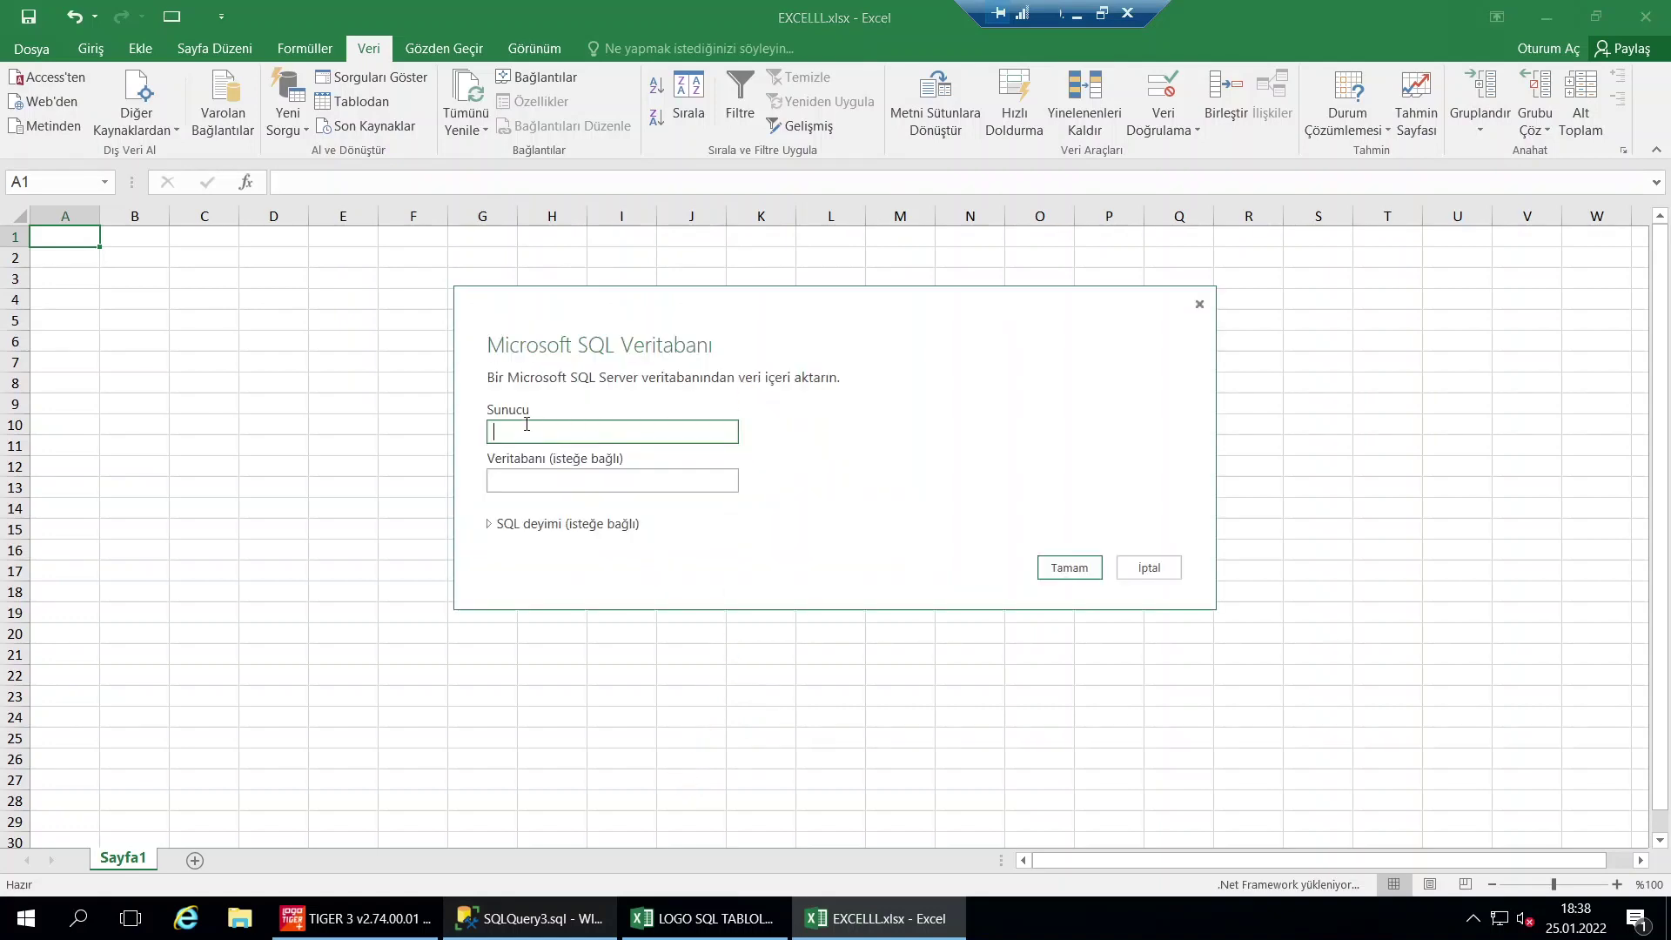
Copy the server name WIN-E03HUGRJF4M from SSMS Server Properties into the Sunucu field
{"action": "left_click", "coordinate": [544, 916]}
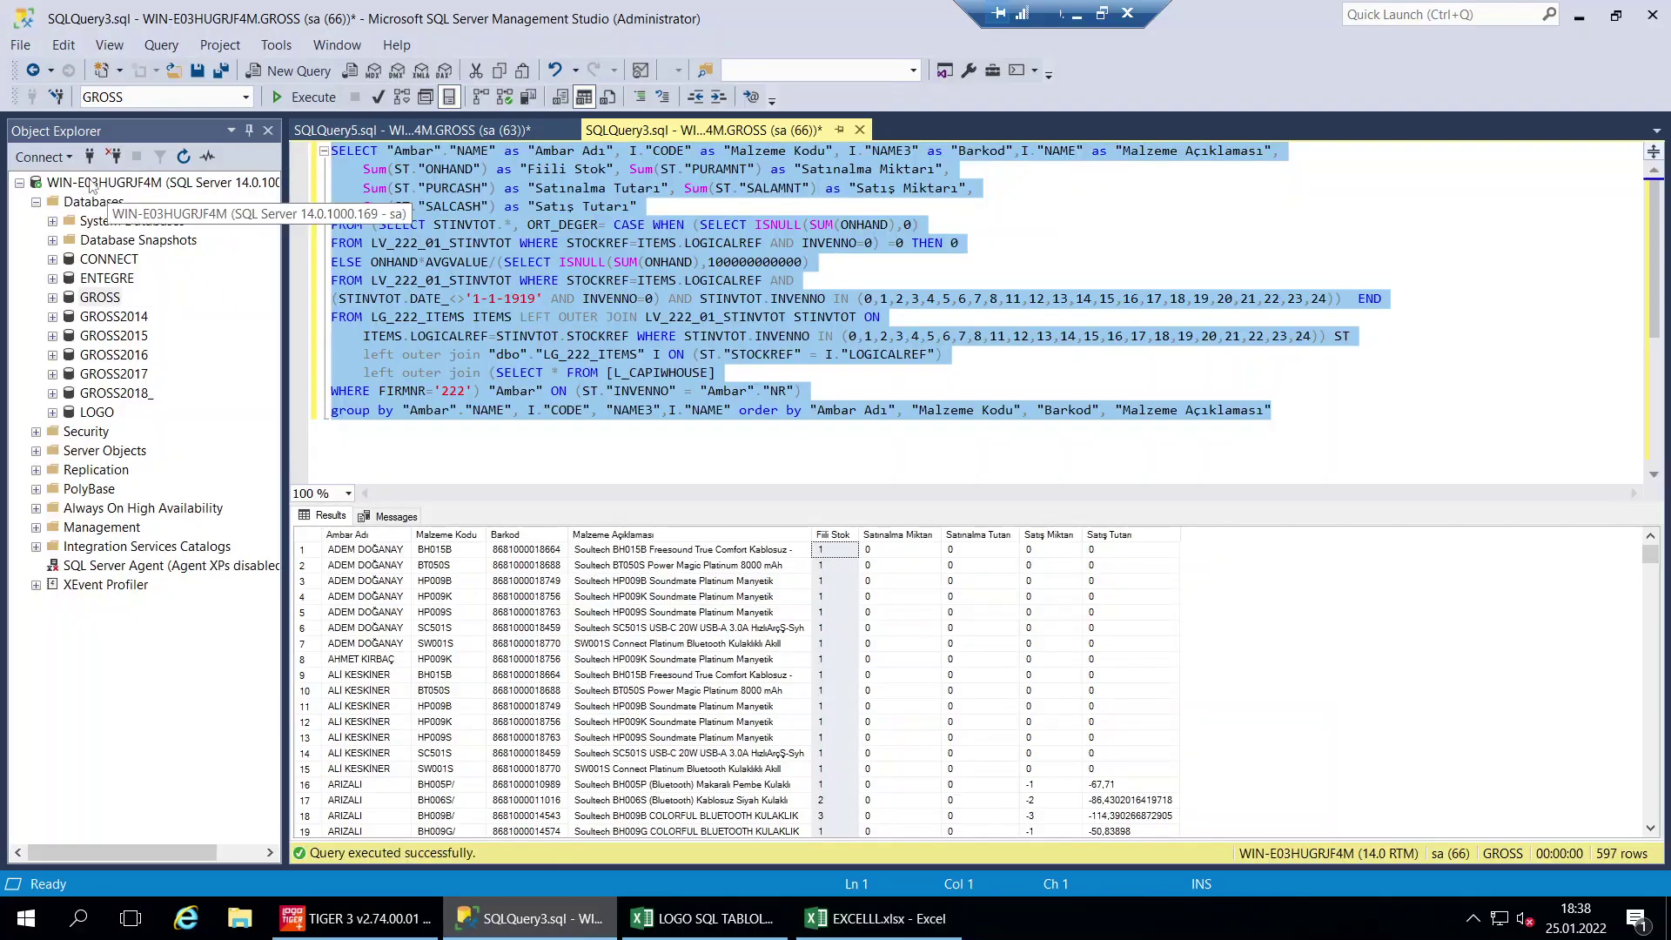
{"action": "right_click", "coordinate": [94, 184]}
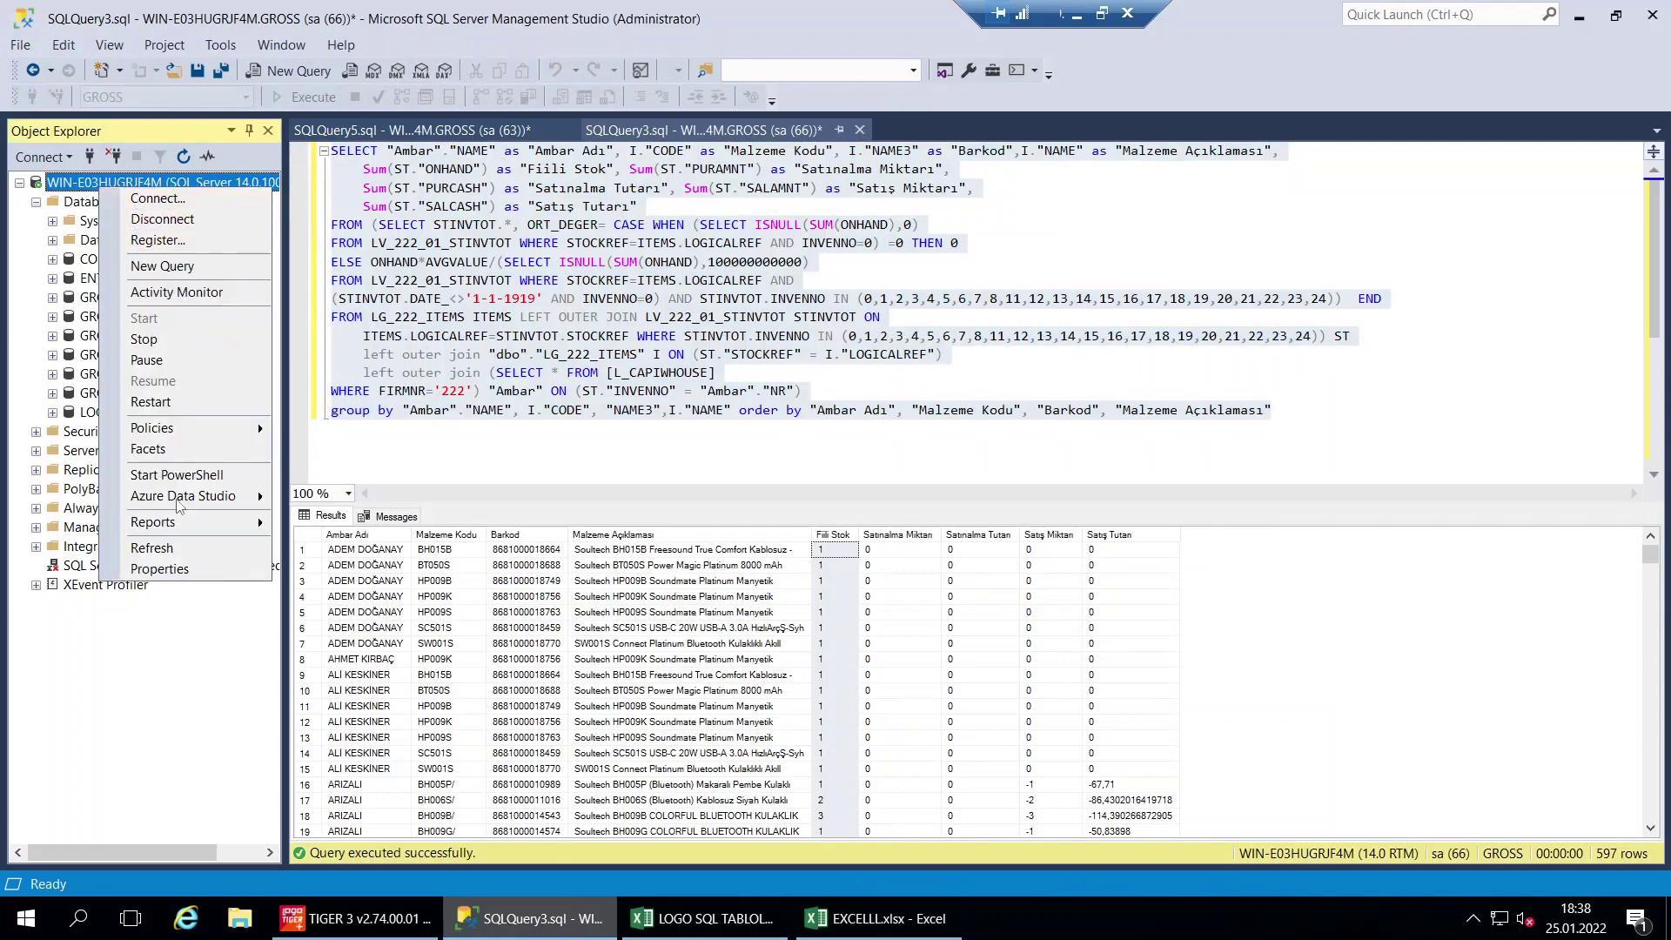
{"action": "left_click", "coordinate": [159, 569]}
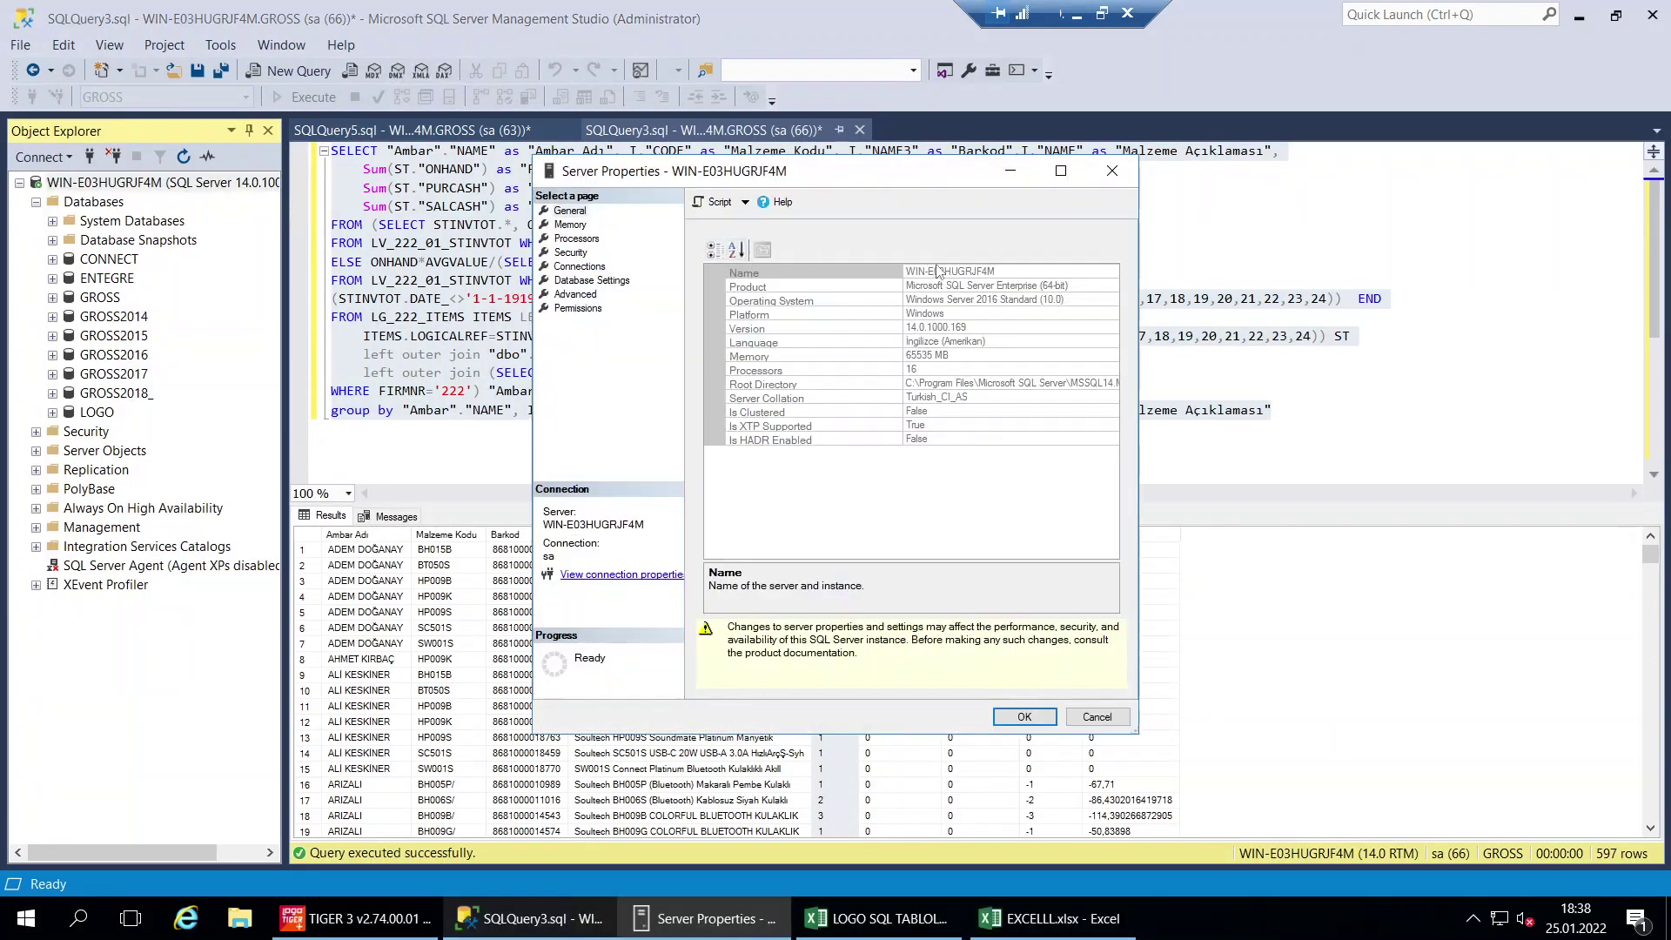
{"action": "left_click", "coordinate": [937, 271]}
{"action": "key", "text": "ctrl+c"}
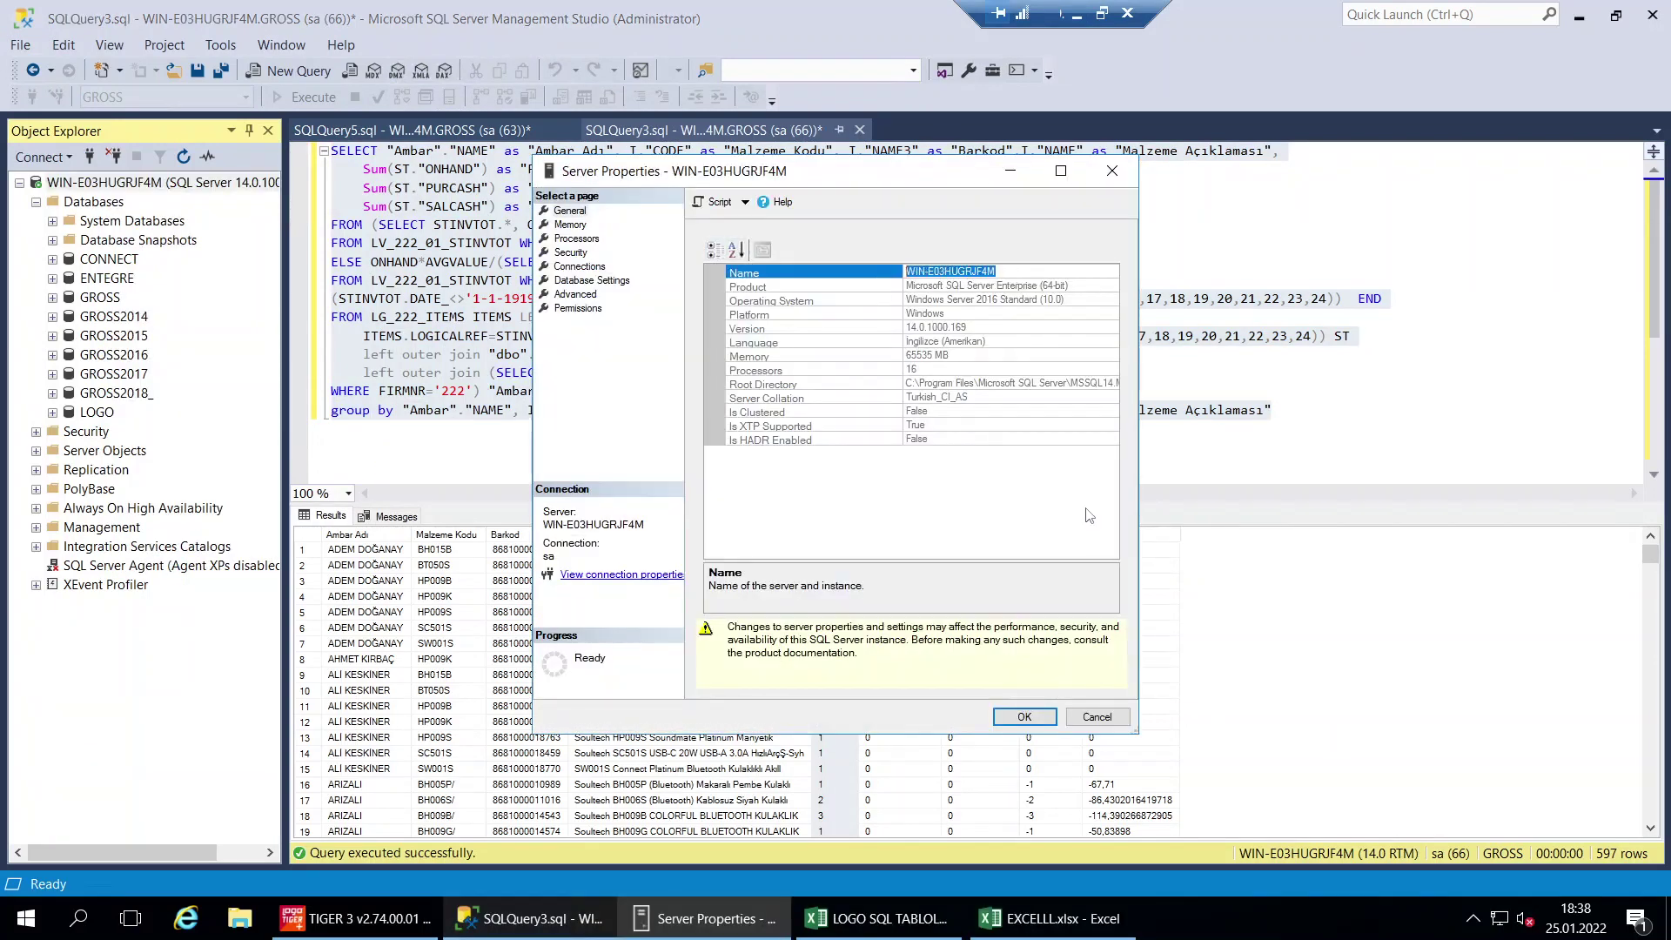
{"action": "left_click", "coordinate": [1097, 717]}
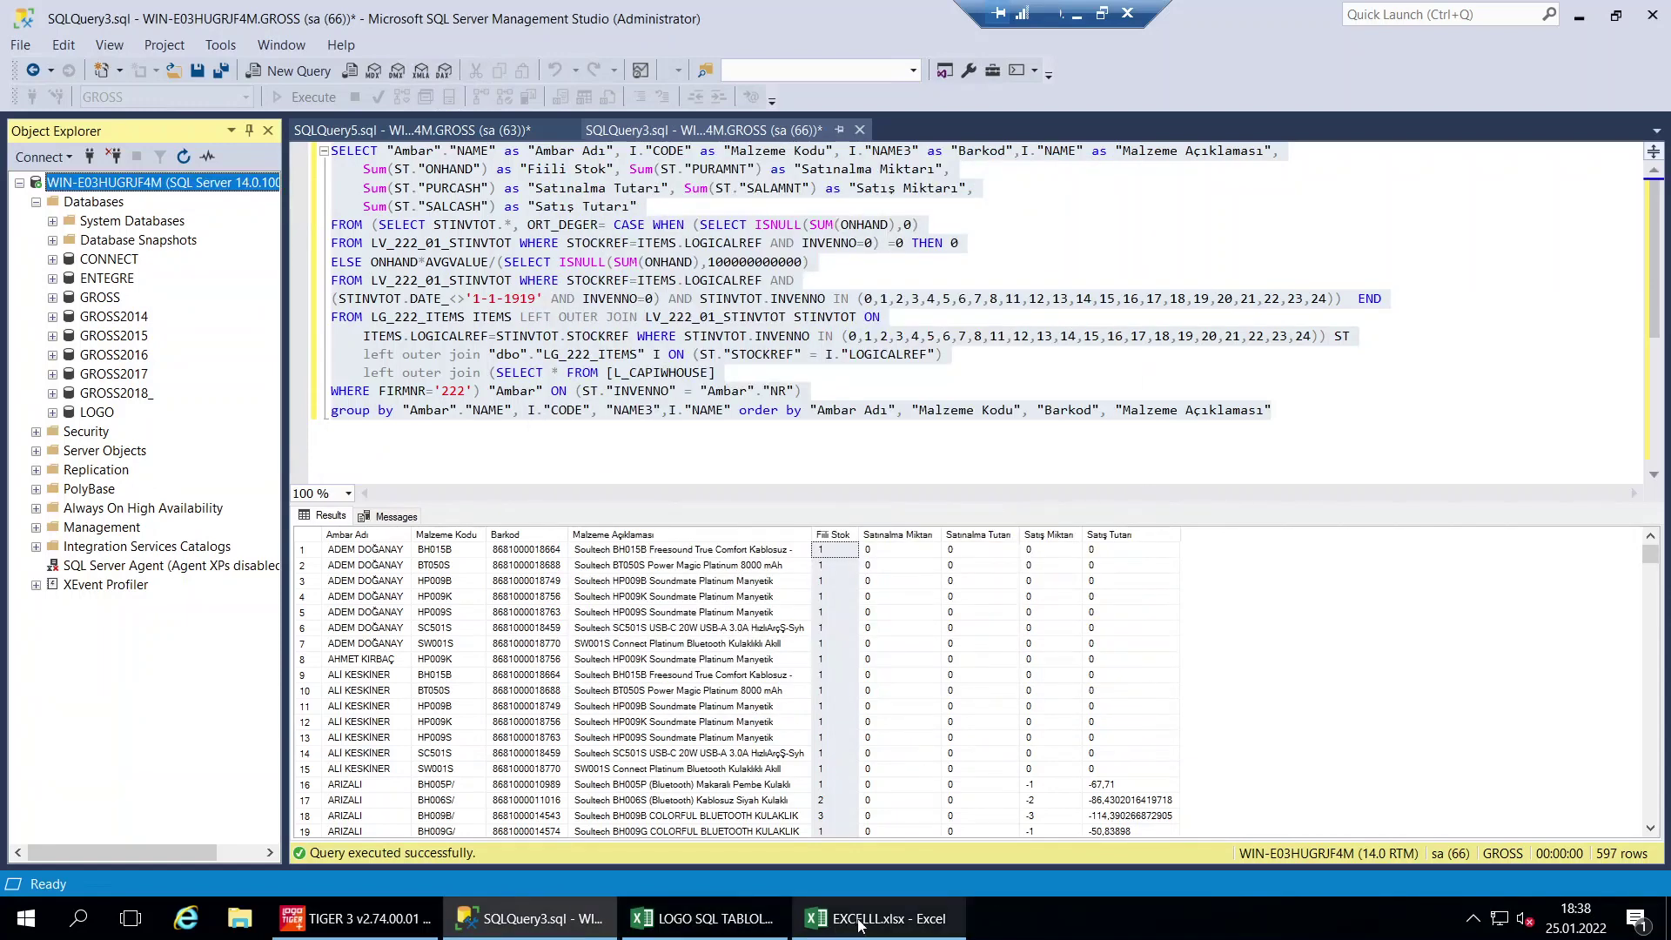
{"action": "left_click", "coordinate": [860, 920]}
{"action": "key", "text": "ctrl+v"}
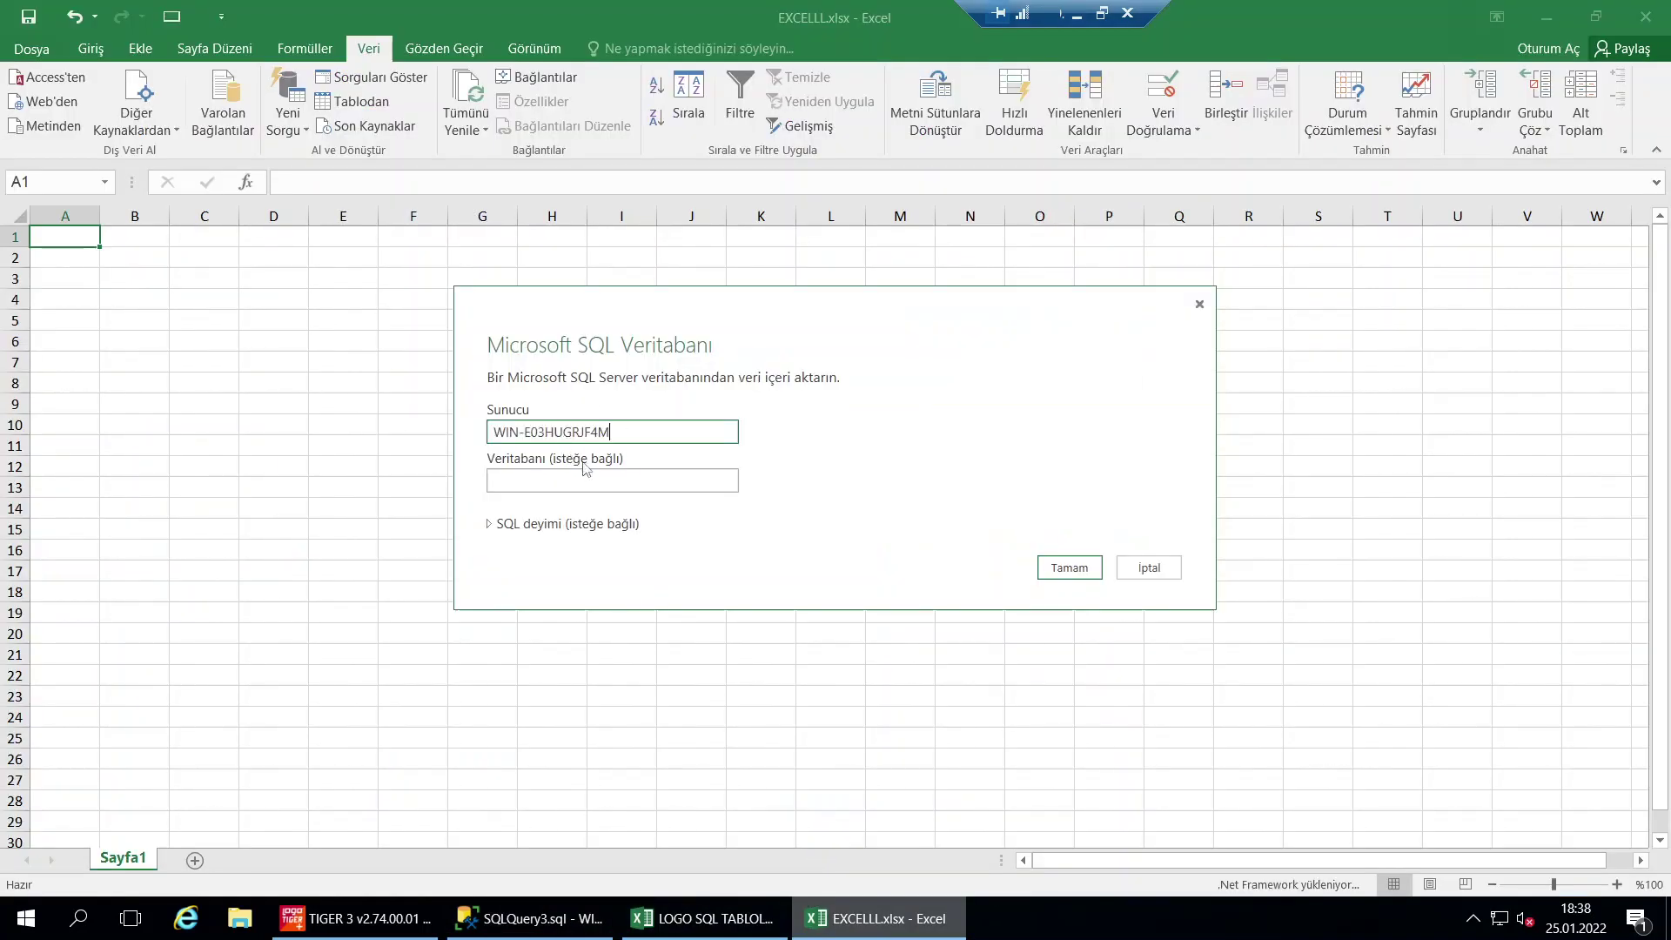
{"action": "key", "text": "Tab"}
Enter database GROSS, paste the SSMS warehouse stock query as the SQL statement, and confirm
{"action": "type", "text": "GRO"}
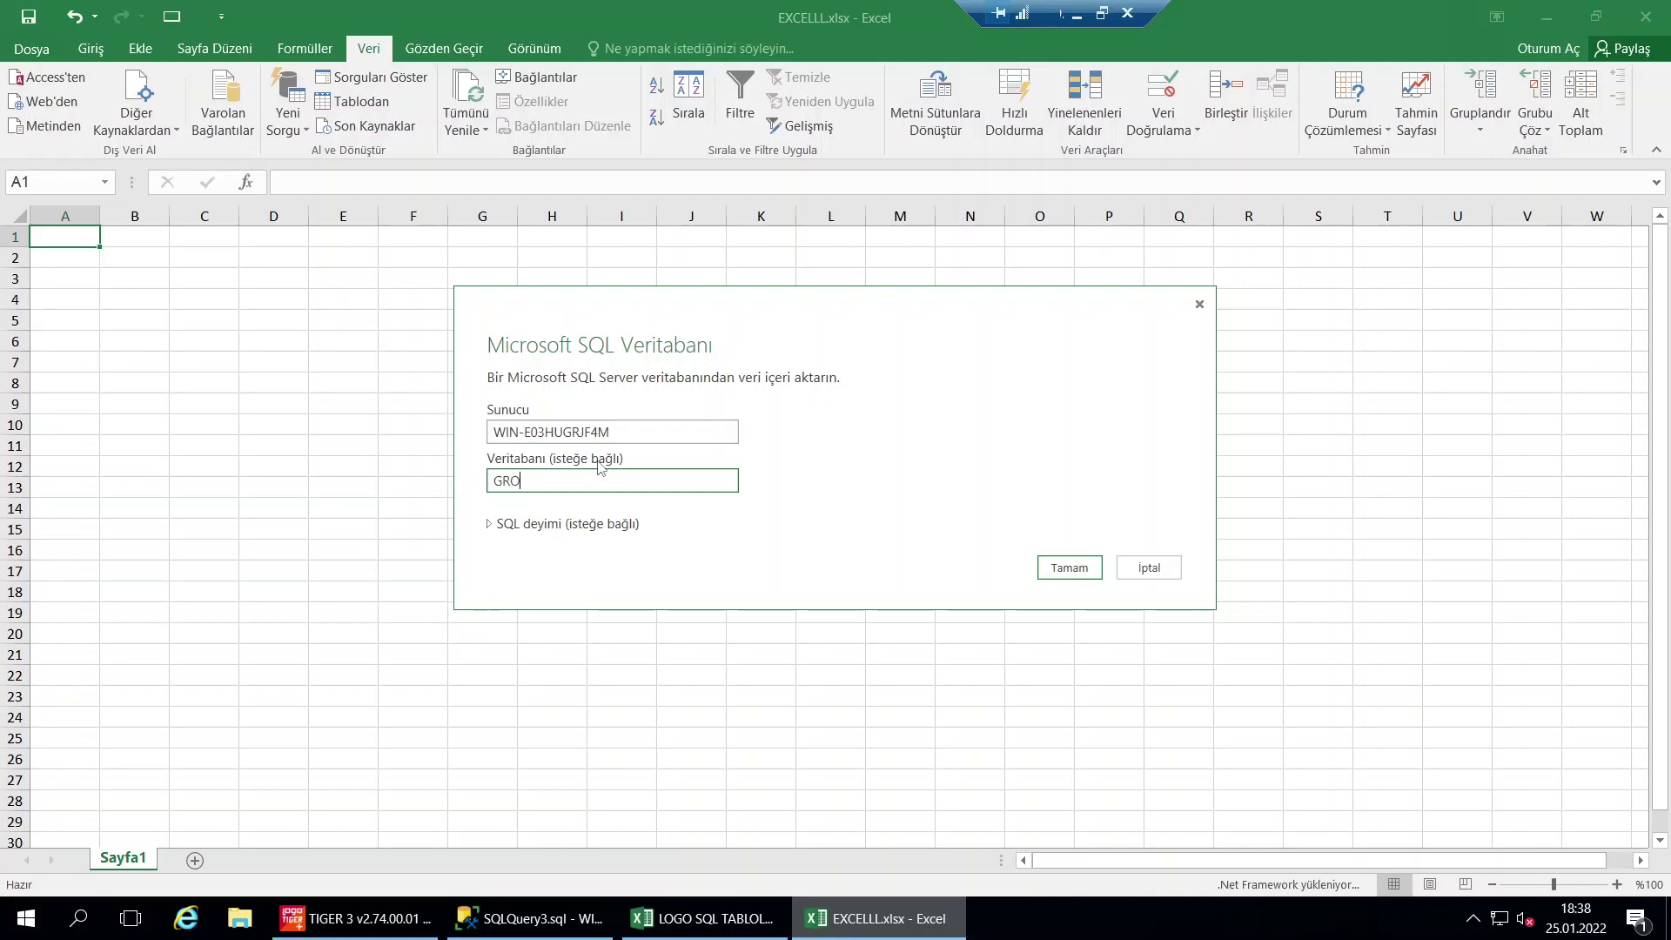
{"action": "left_click", "coordinate": [555, 526]}
{"action": "left_click", "coordinate": [600, 578]}
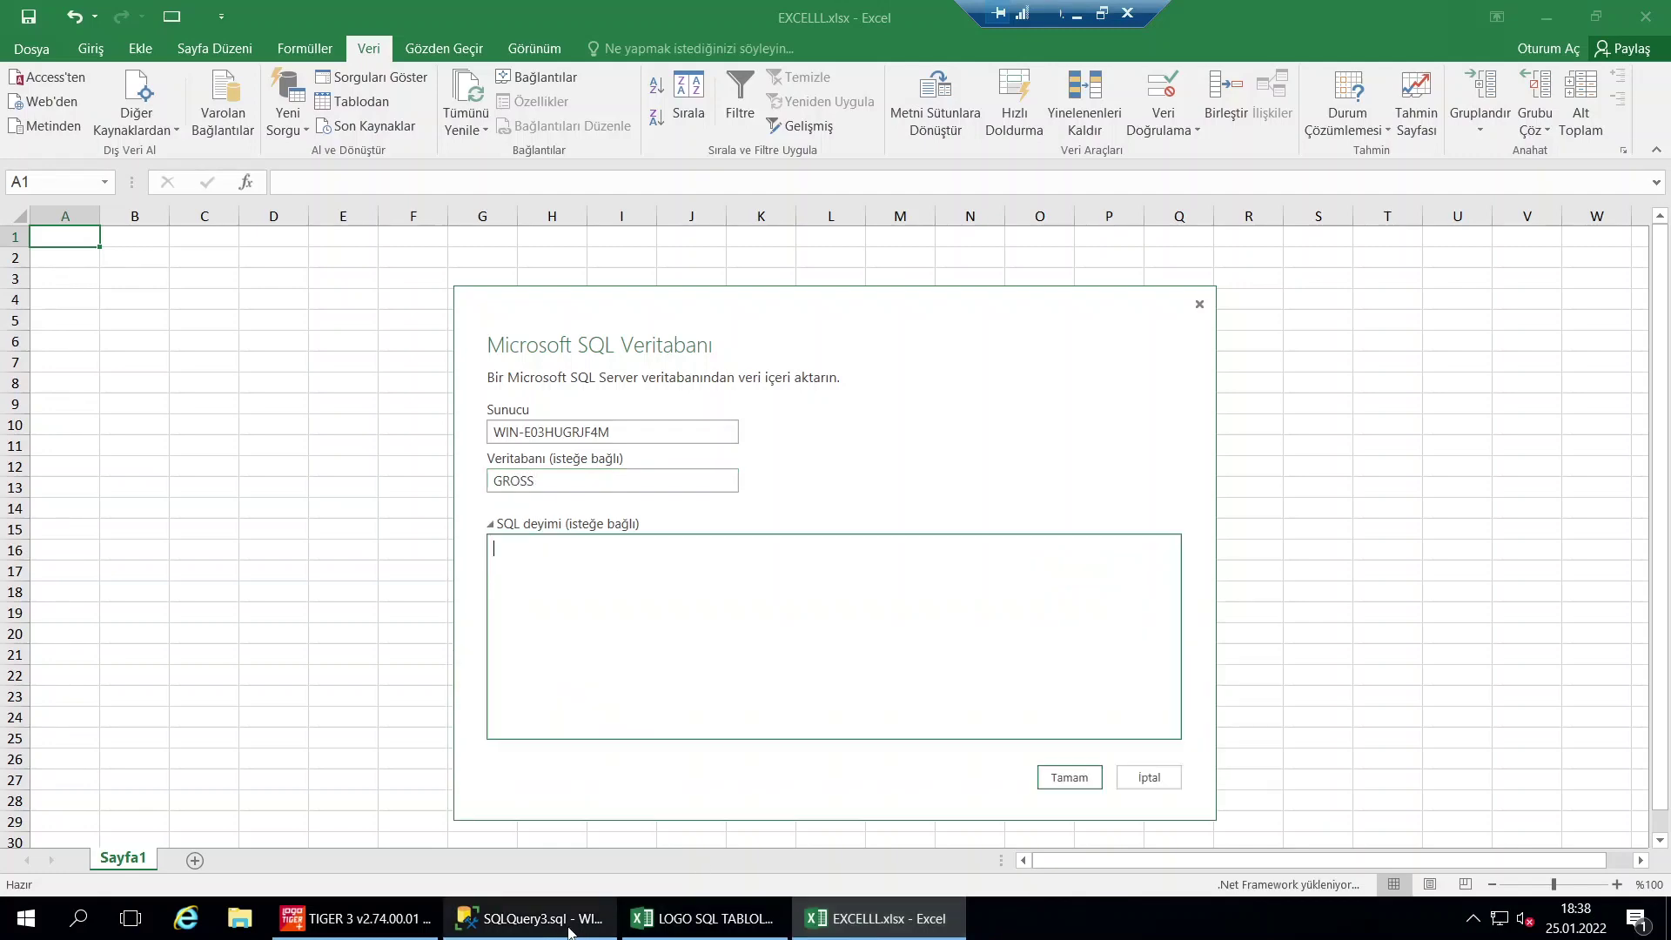
{"action": "left_click", "coordinate": [530, 919]}
{"action": "right_click", "coordinate": [703, 323]}
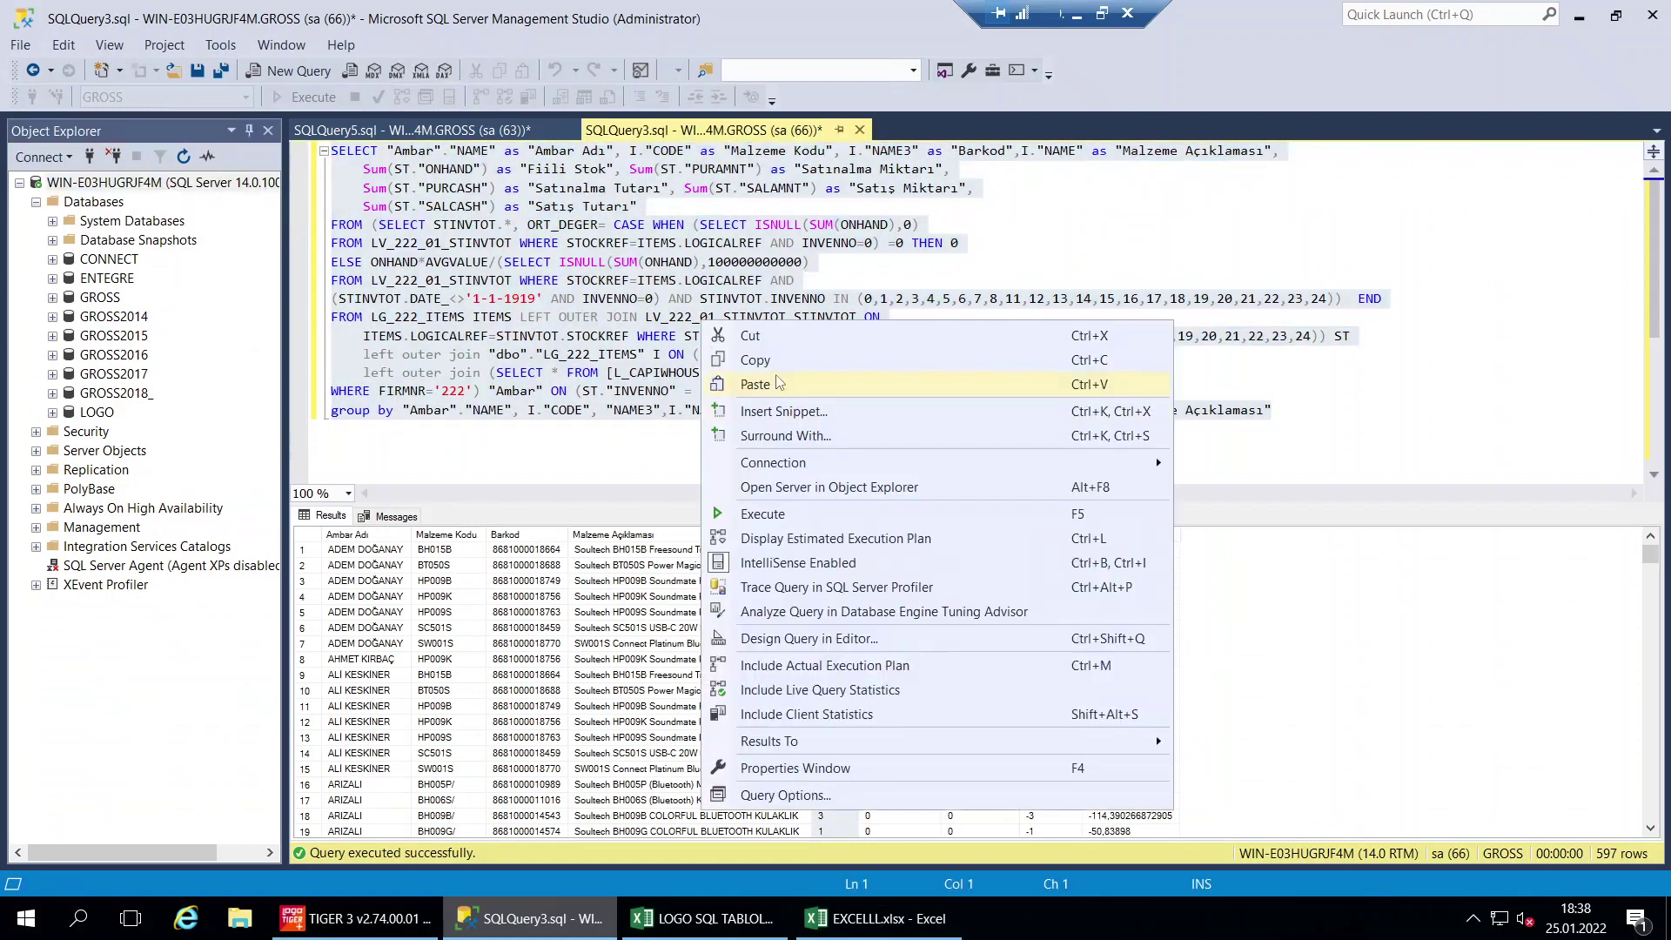
{"action": "key", "text": "Escape"}
{"action": "key", "text": "ctrl+a"}
{"action": "left_click", "coordinate": [875, 918]}
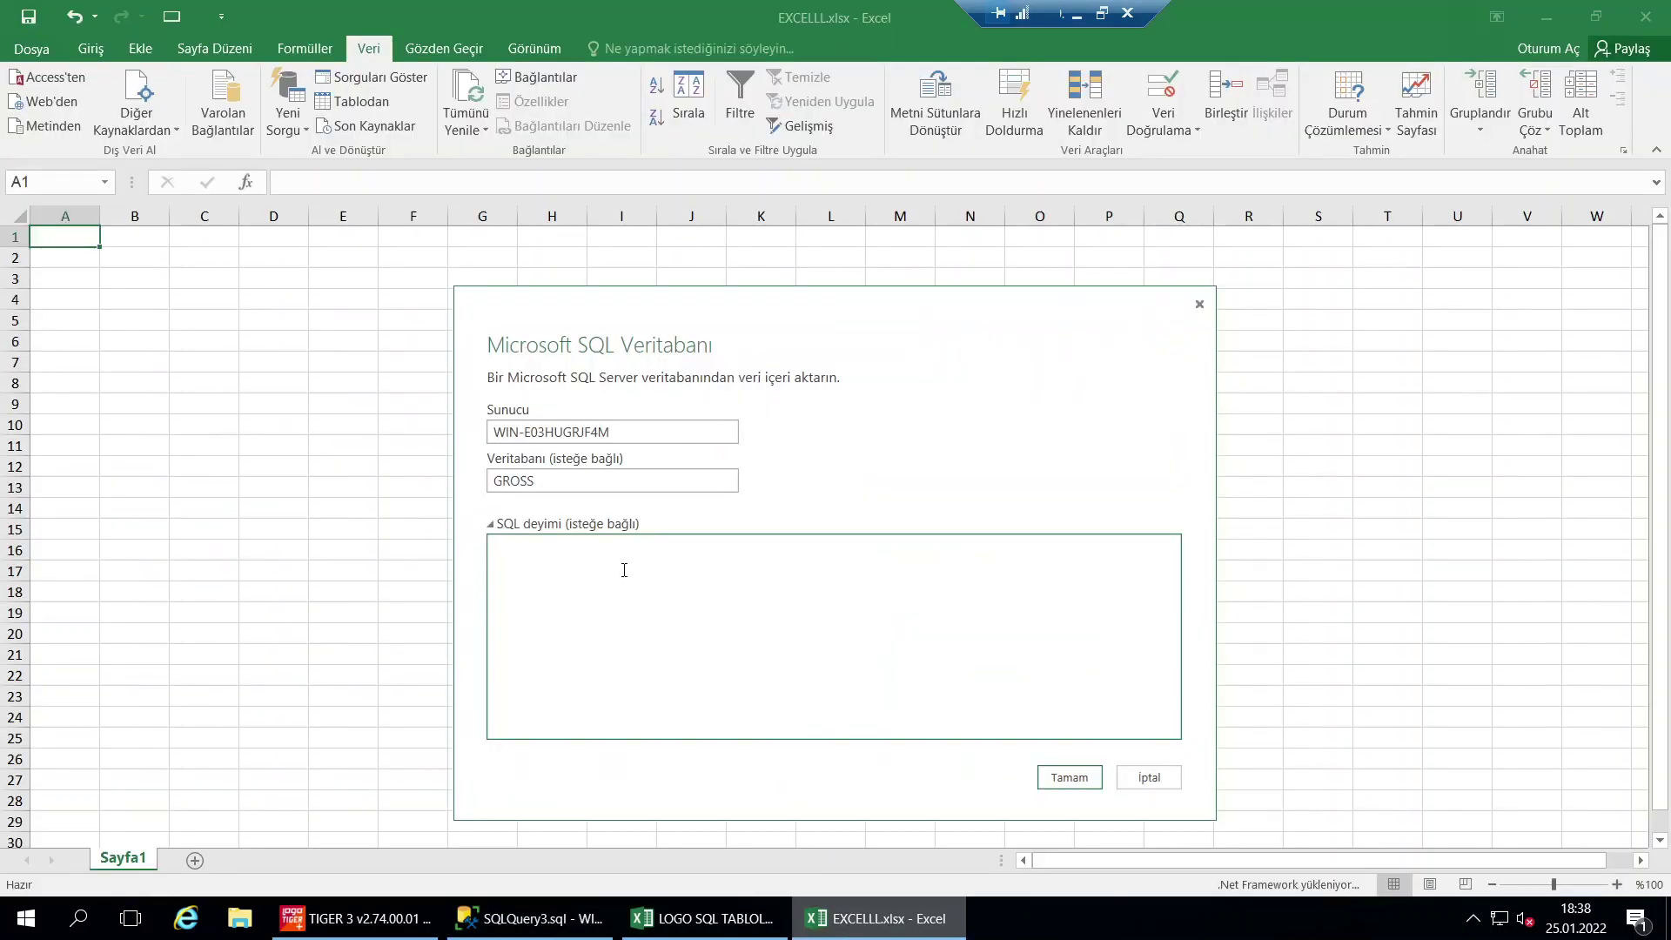
{"action": "key", "text": "ctrl+v"}
{"action": "left_click", "coordinate": [1070, 777]}
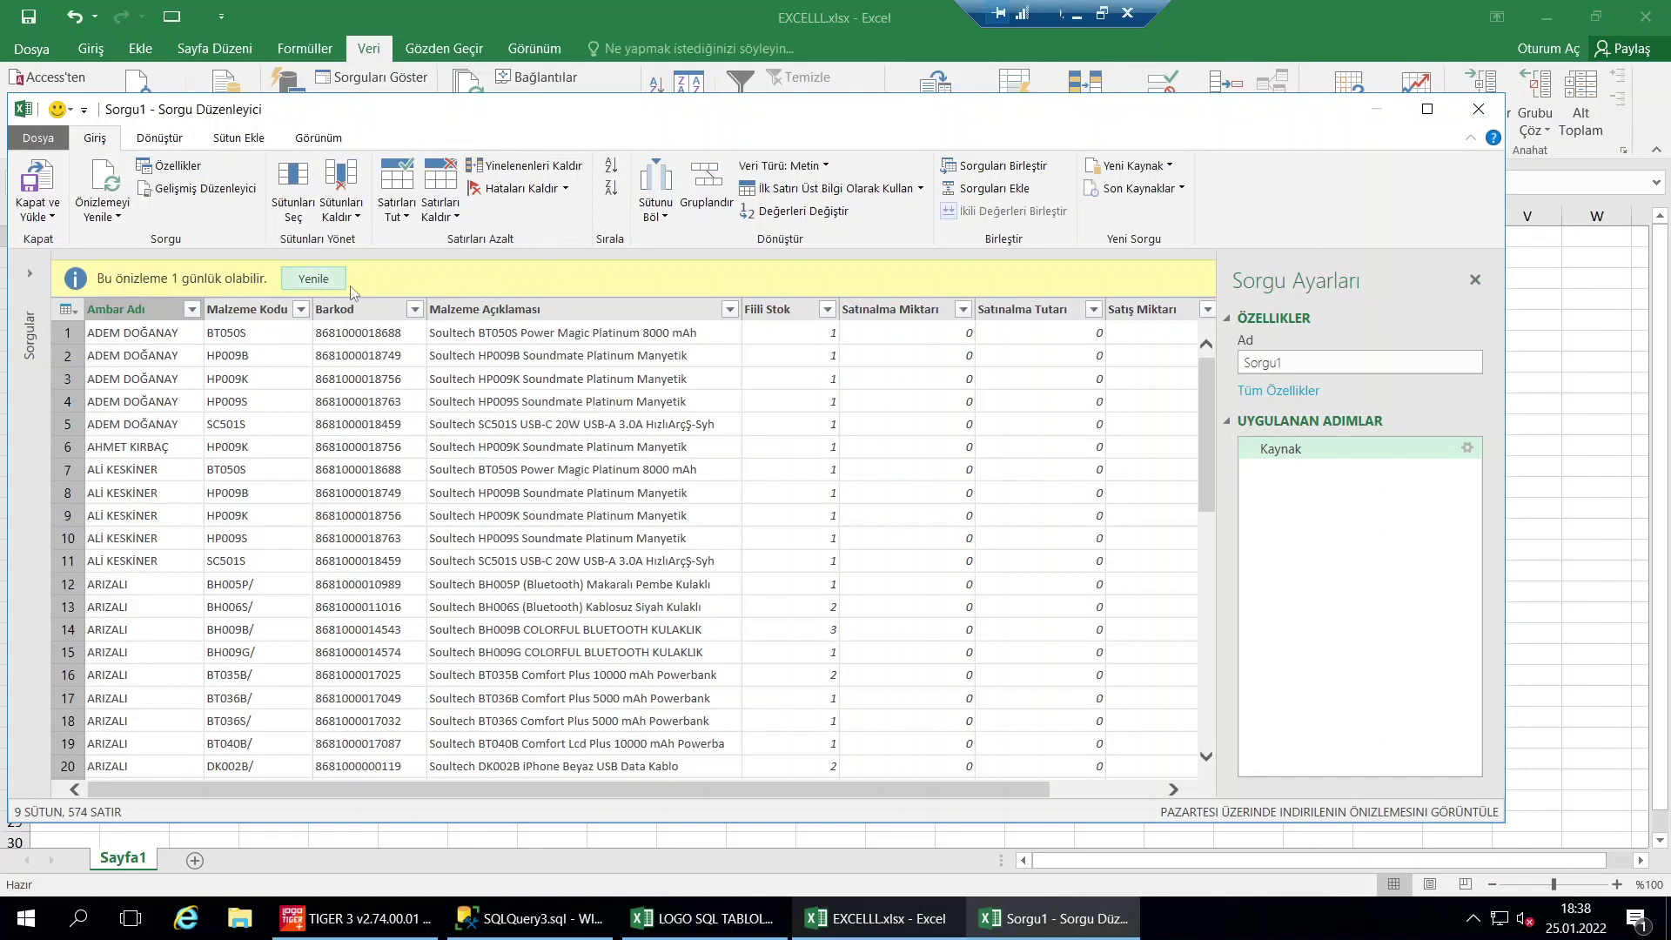
Remove the Satınalma Miktarı column and rename Fiili Stok to STOK
{"action": "left_click", "coordinate": [921, 315]}
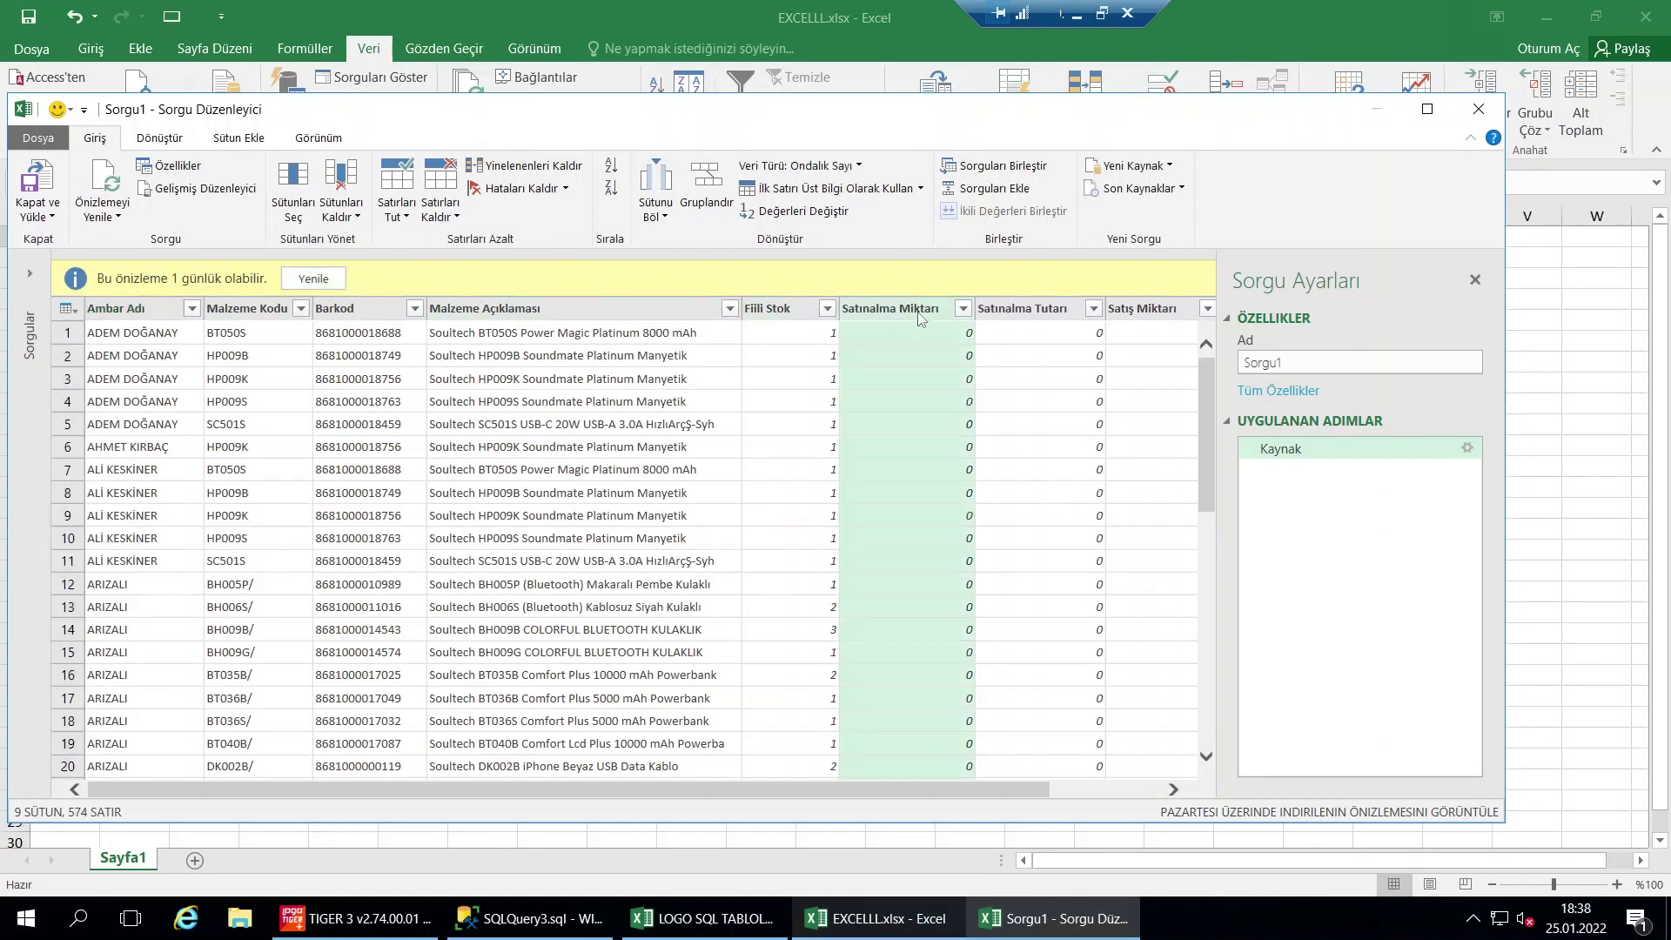
{"action": "left_click_drag", "start_coordinate": [921, 316], "coordinate": [897, 315]}
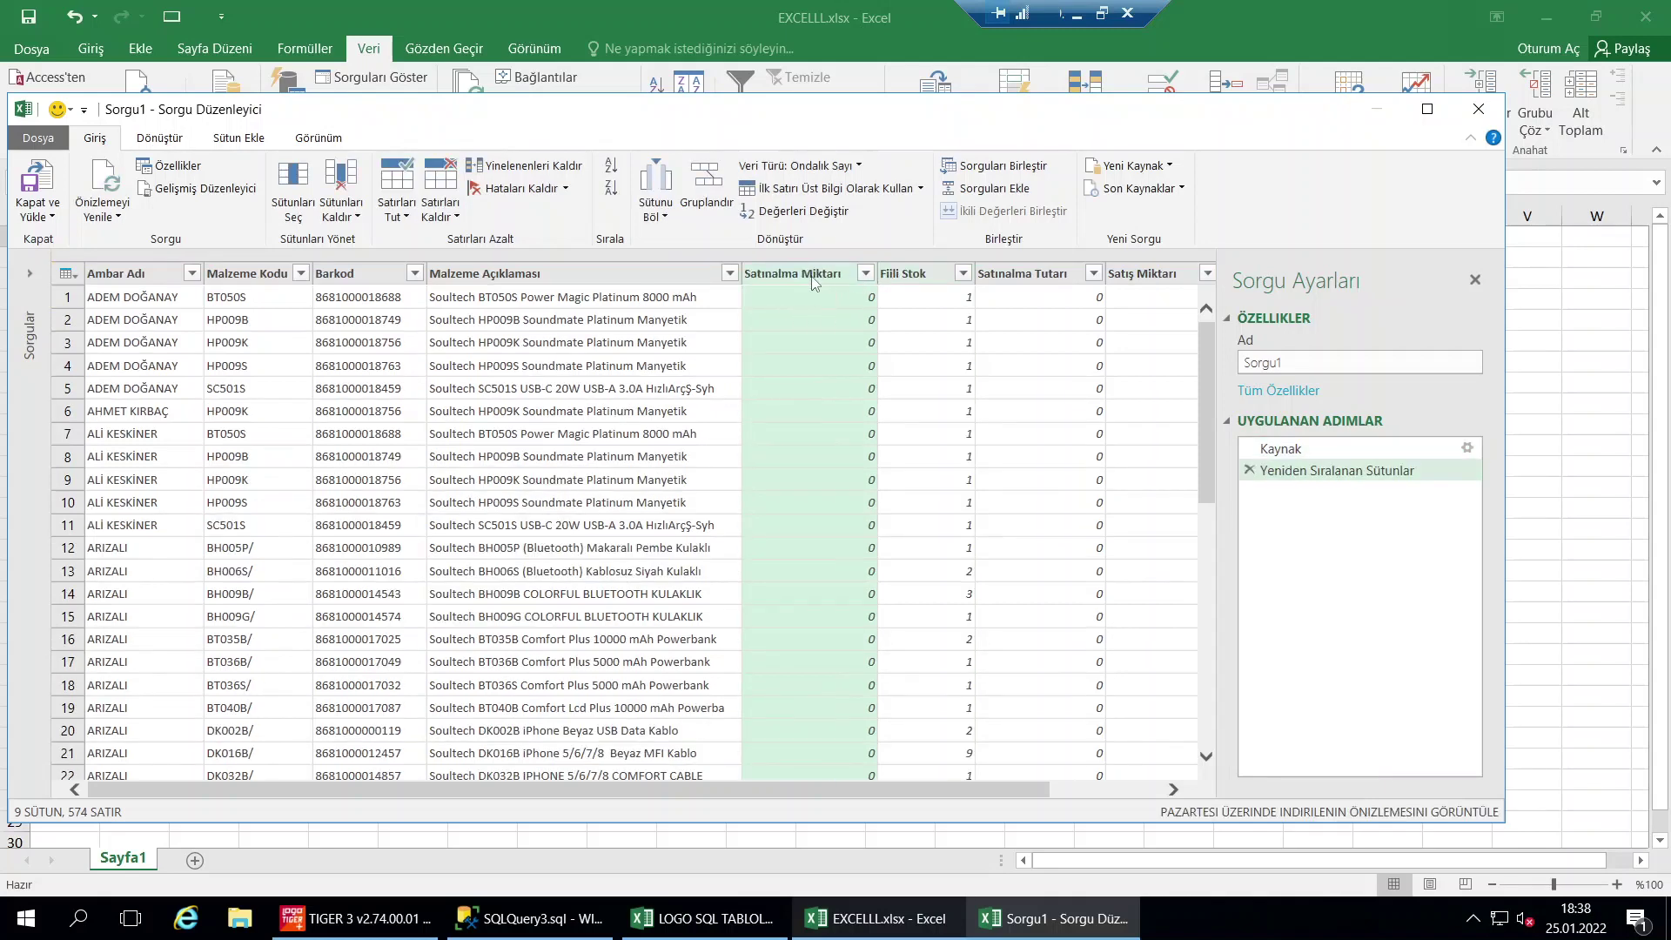
{"action": "right_click", "coordinate": [815, 281]}
{"action": "left_click", "coordinate": [862, 288]}
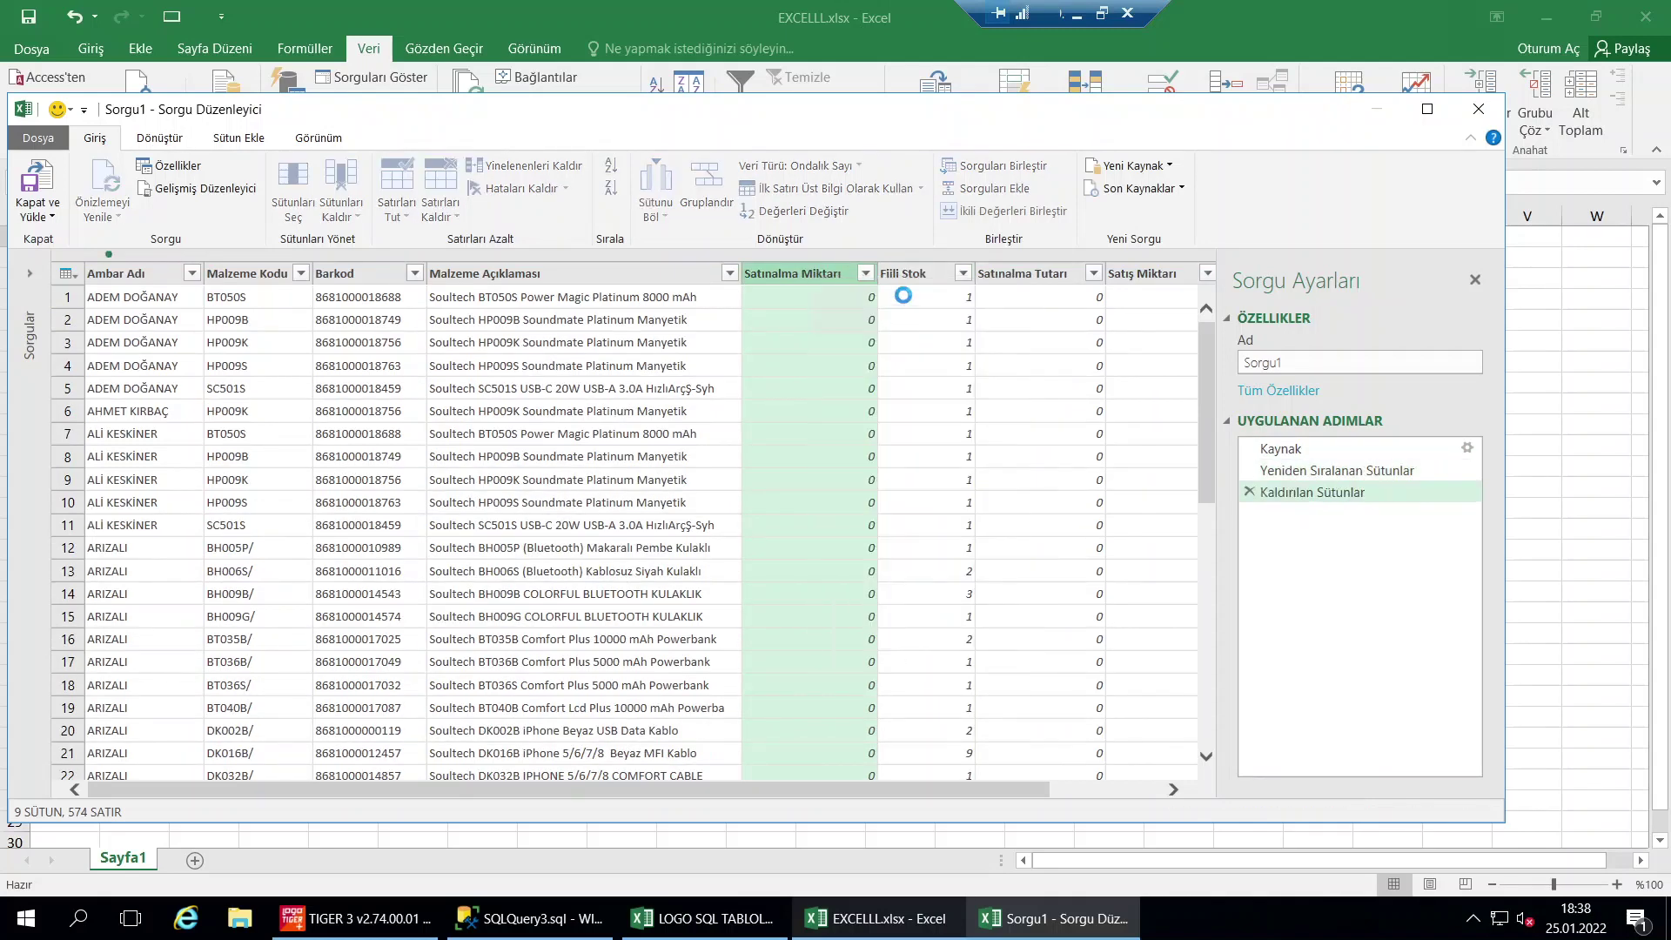
{"action": "right_click", "coordinate": [792, 280]}
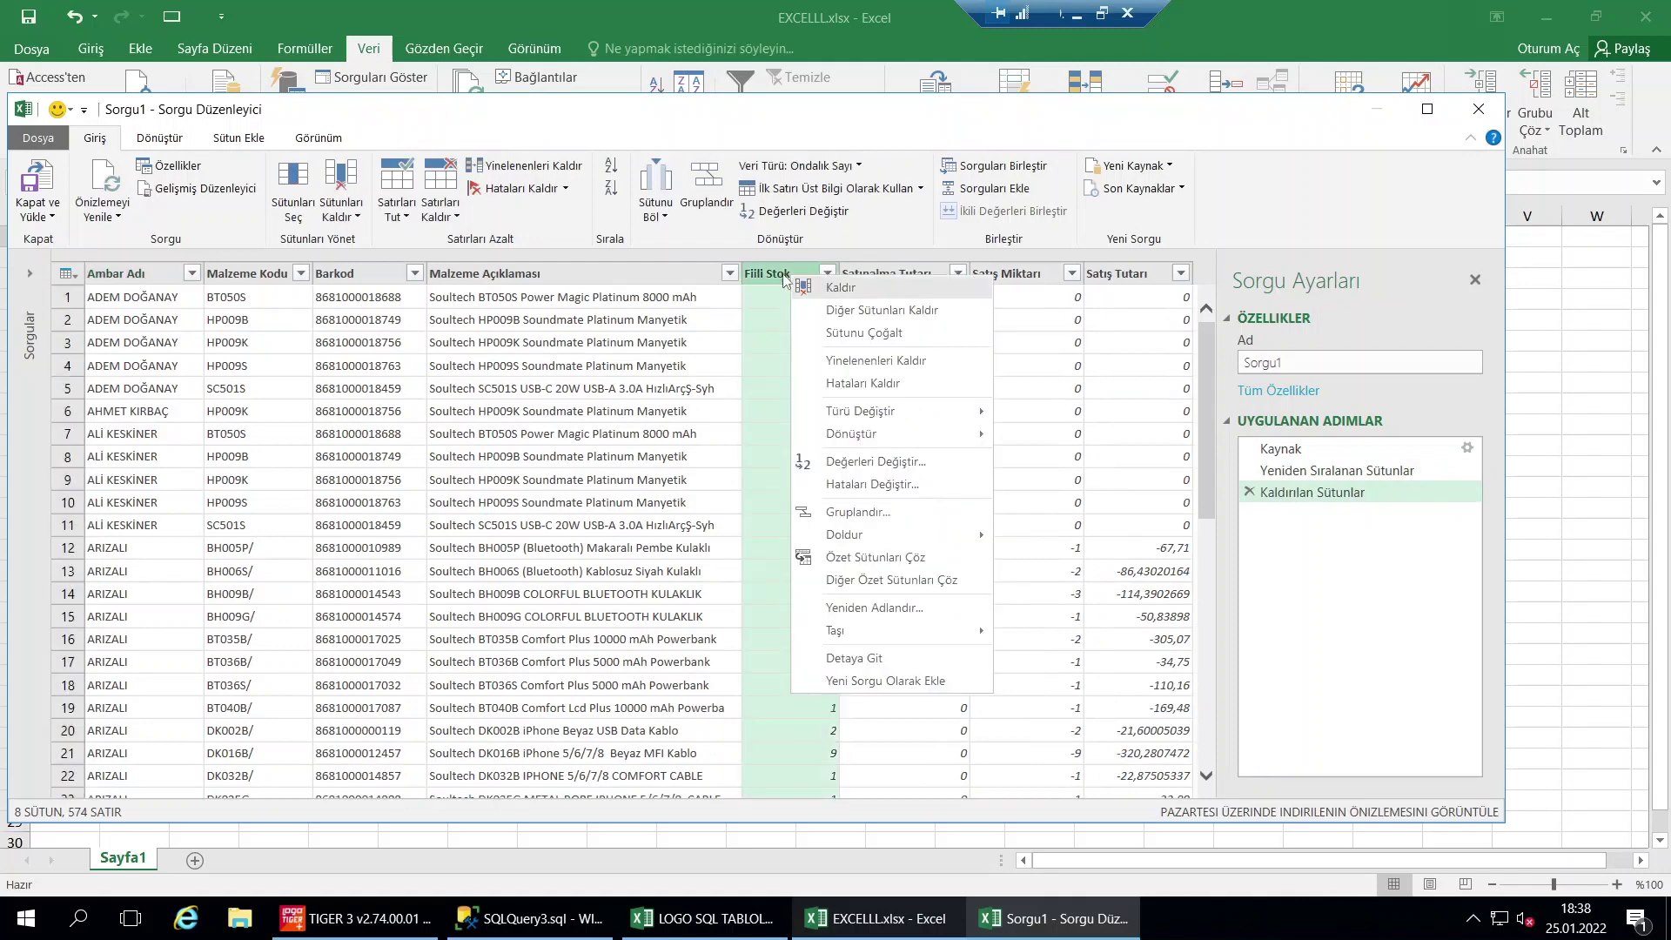
{"action": "left_click", "coordinate": [797, 279]}
{"action": "double_click", "coordinate": [798, 278]}
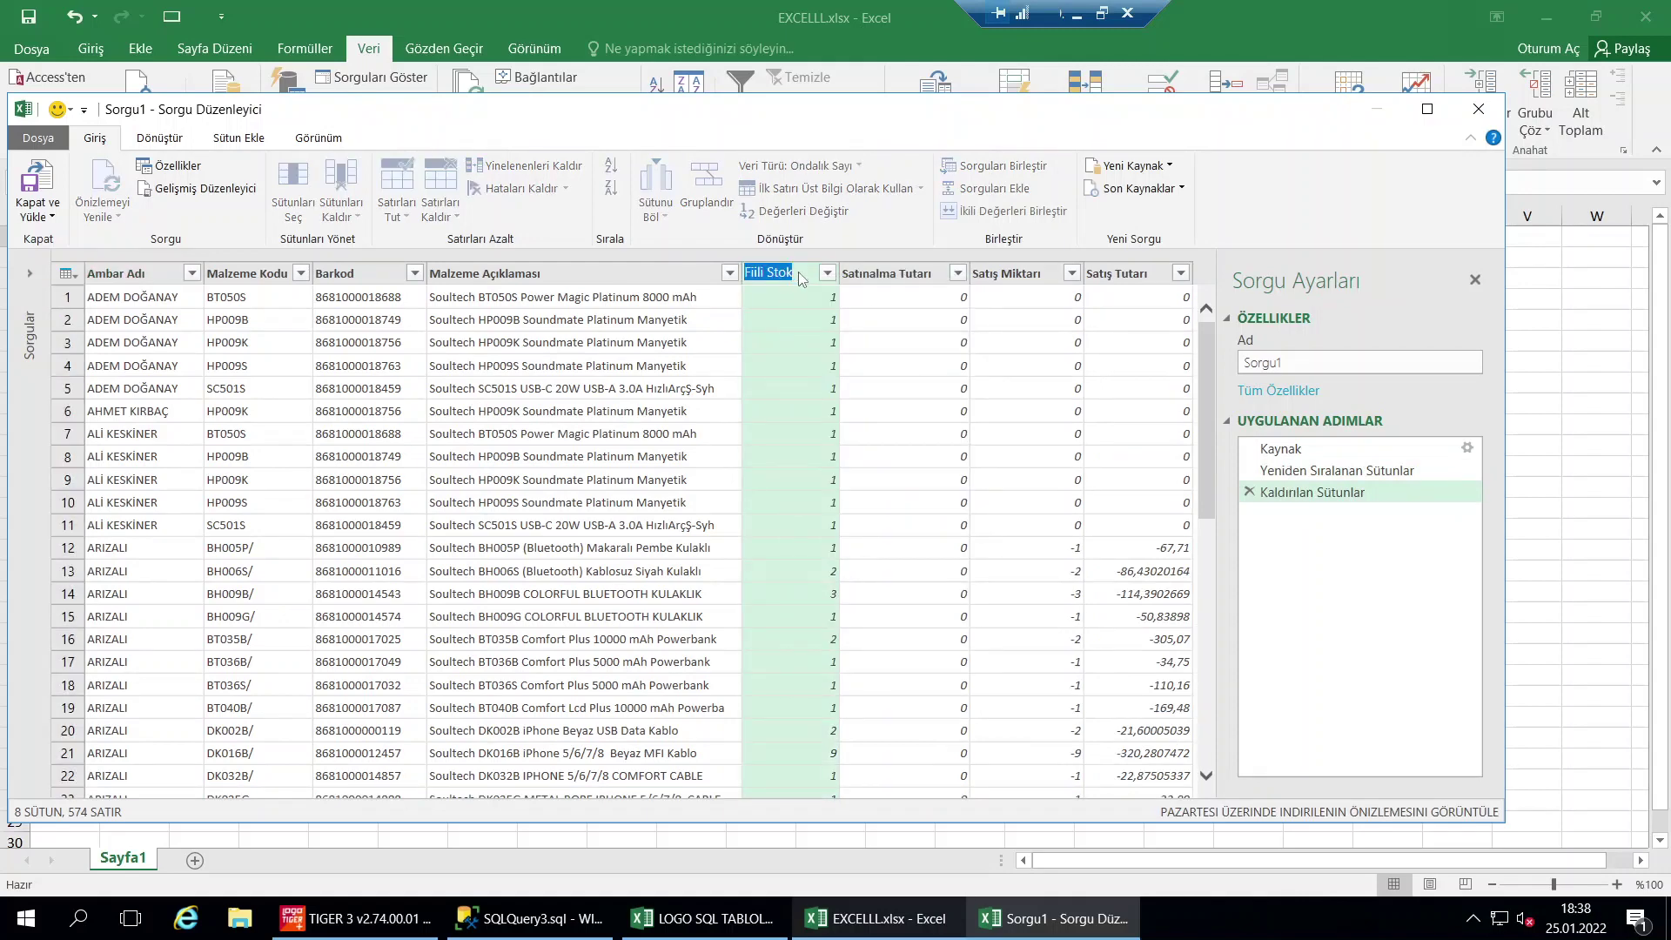
{"action": "type", "text": "STOPK"}
{"action": "key", "text": "Return"}
Remove Satınalma Tutarı, Satış Miktarı and Satış Tutarı, then load the query with Kapat ve Yükle
{"action": "right_click", "coordinate": [908, 279]}
{"action": "left_click", "coordinate": [953, 338]}
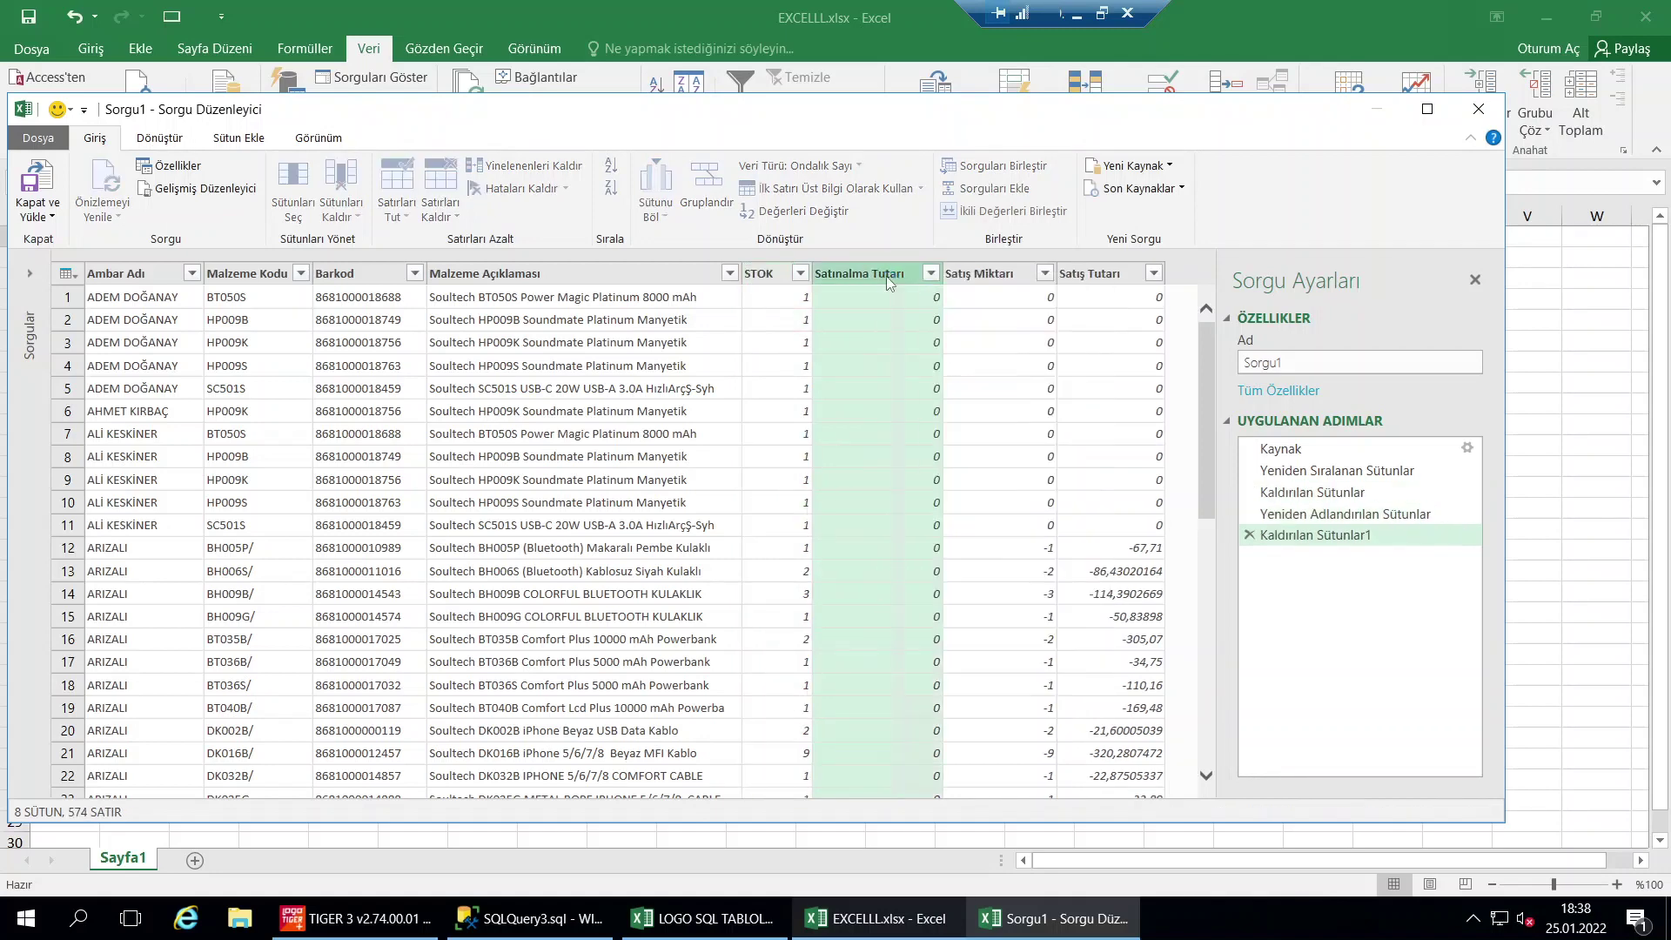
{"action": "right_click", "coordinate": [882, 283]}
{"action": "left_click", "coordinate": [910, 288]}
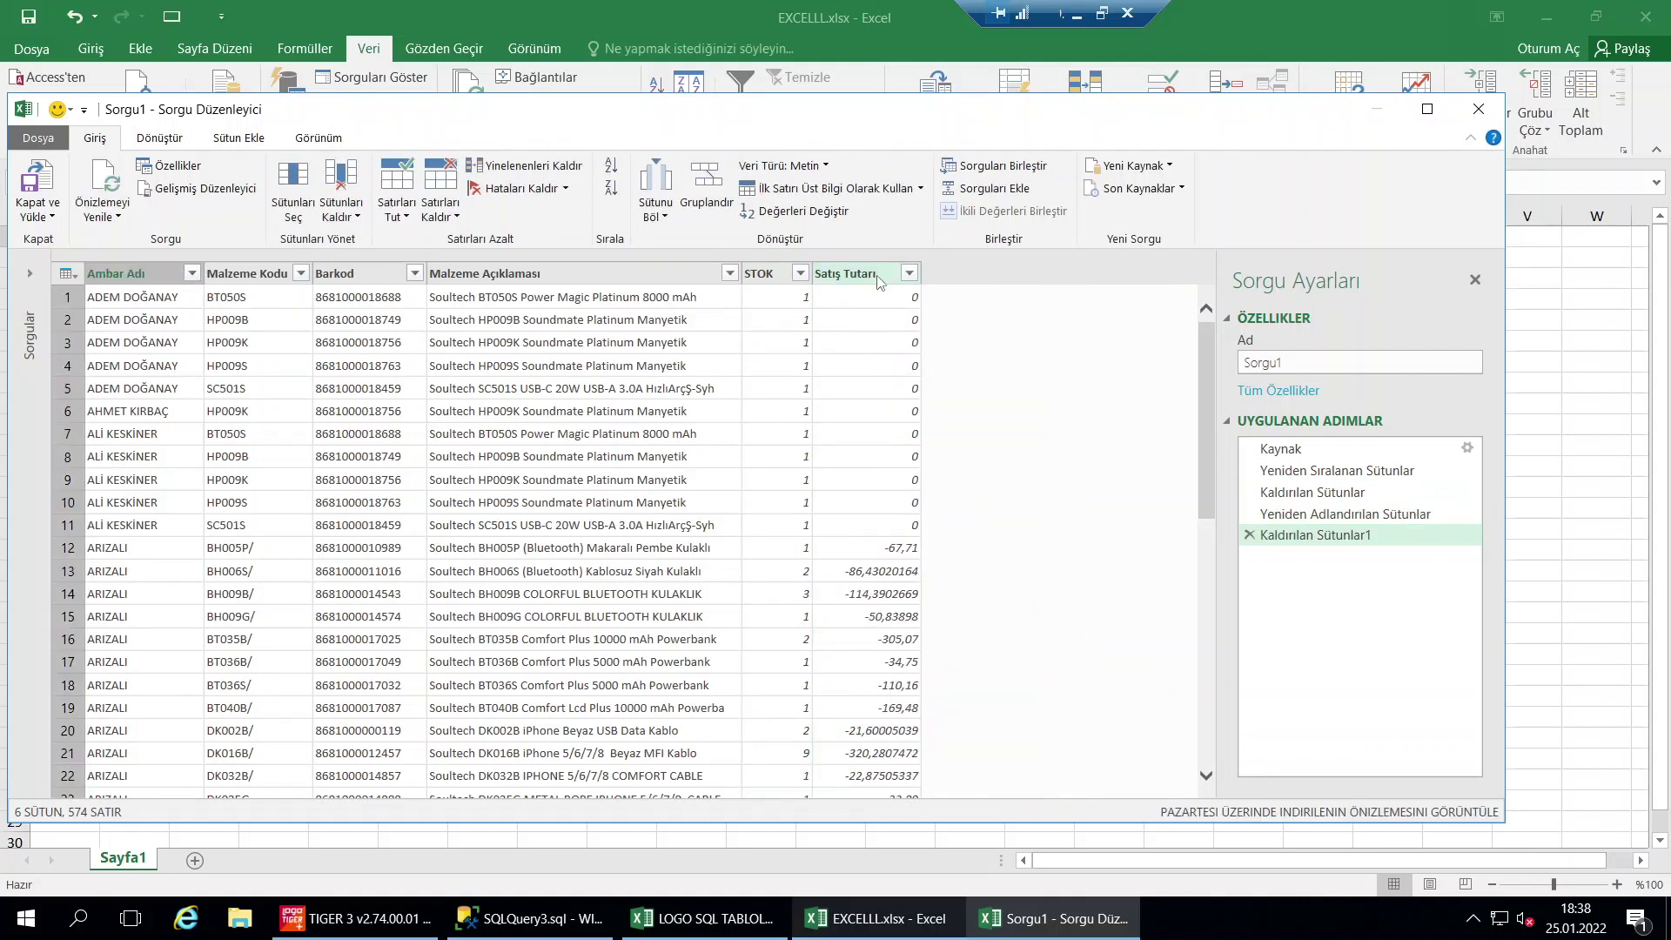
{"action": "right_click", "coordinate": [881, 282]}
{"action": "left_click", "coordinate": [912, 291]}
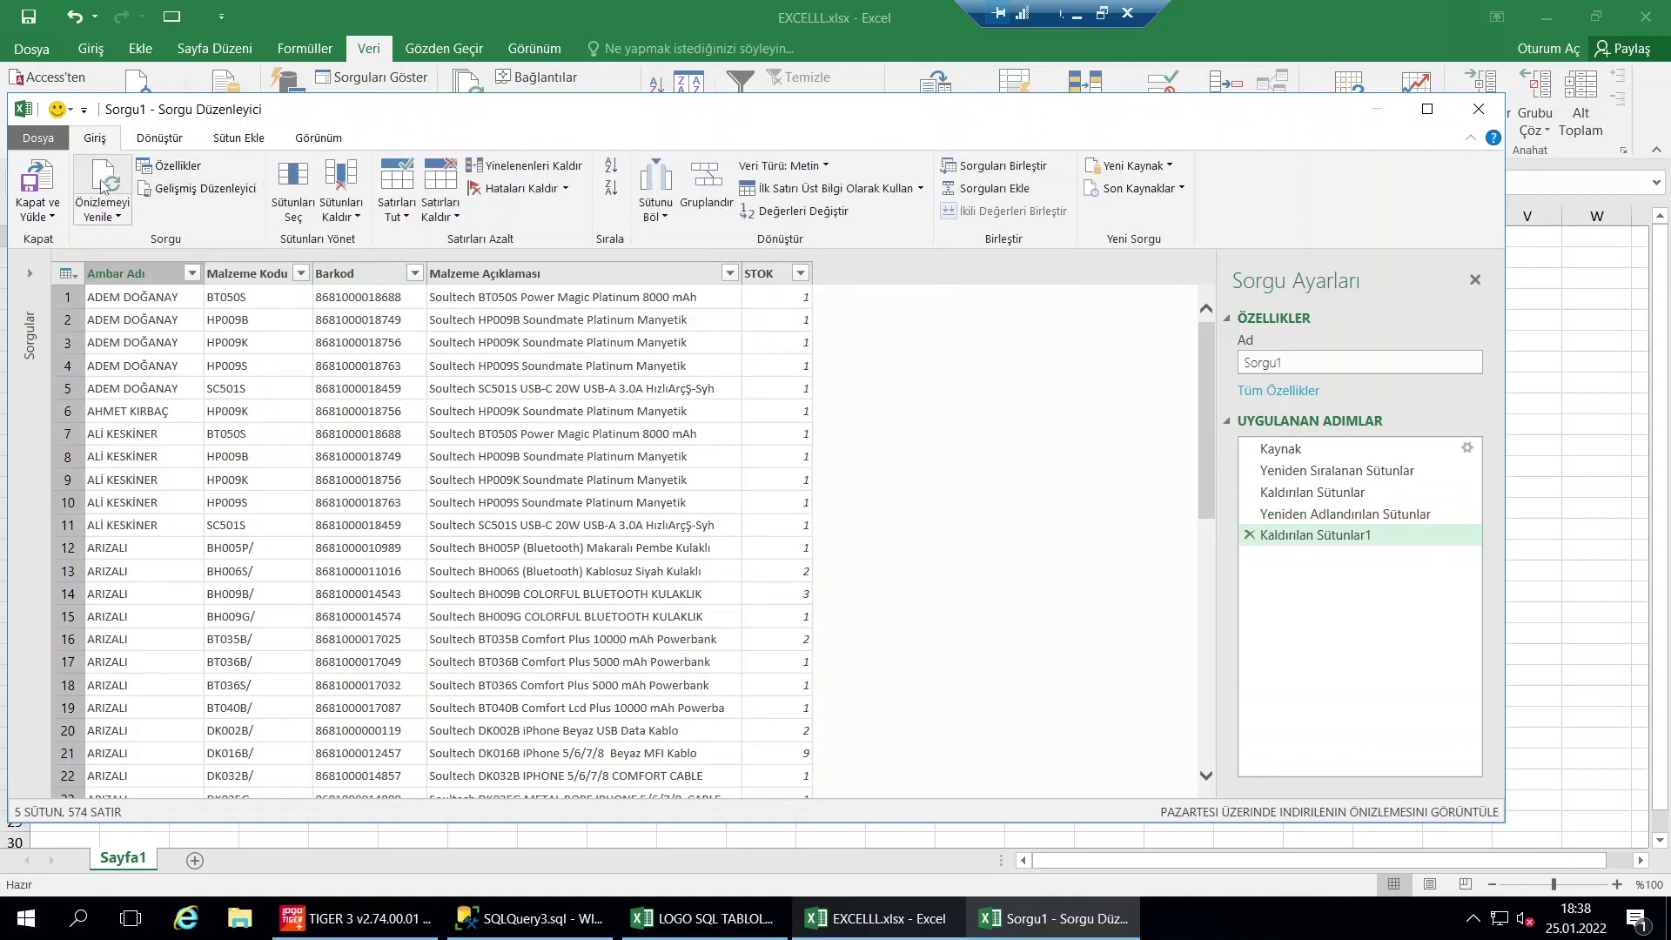
{"action": "left_click", "coordinate": [35, 181]}
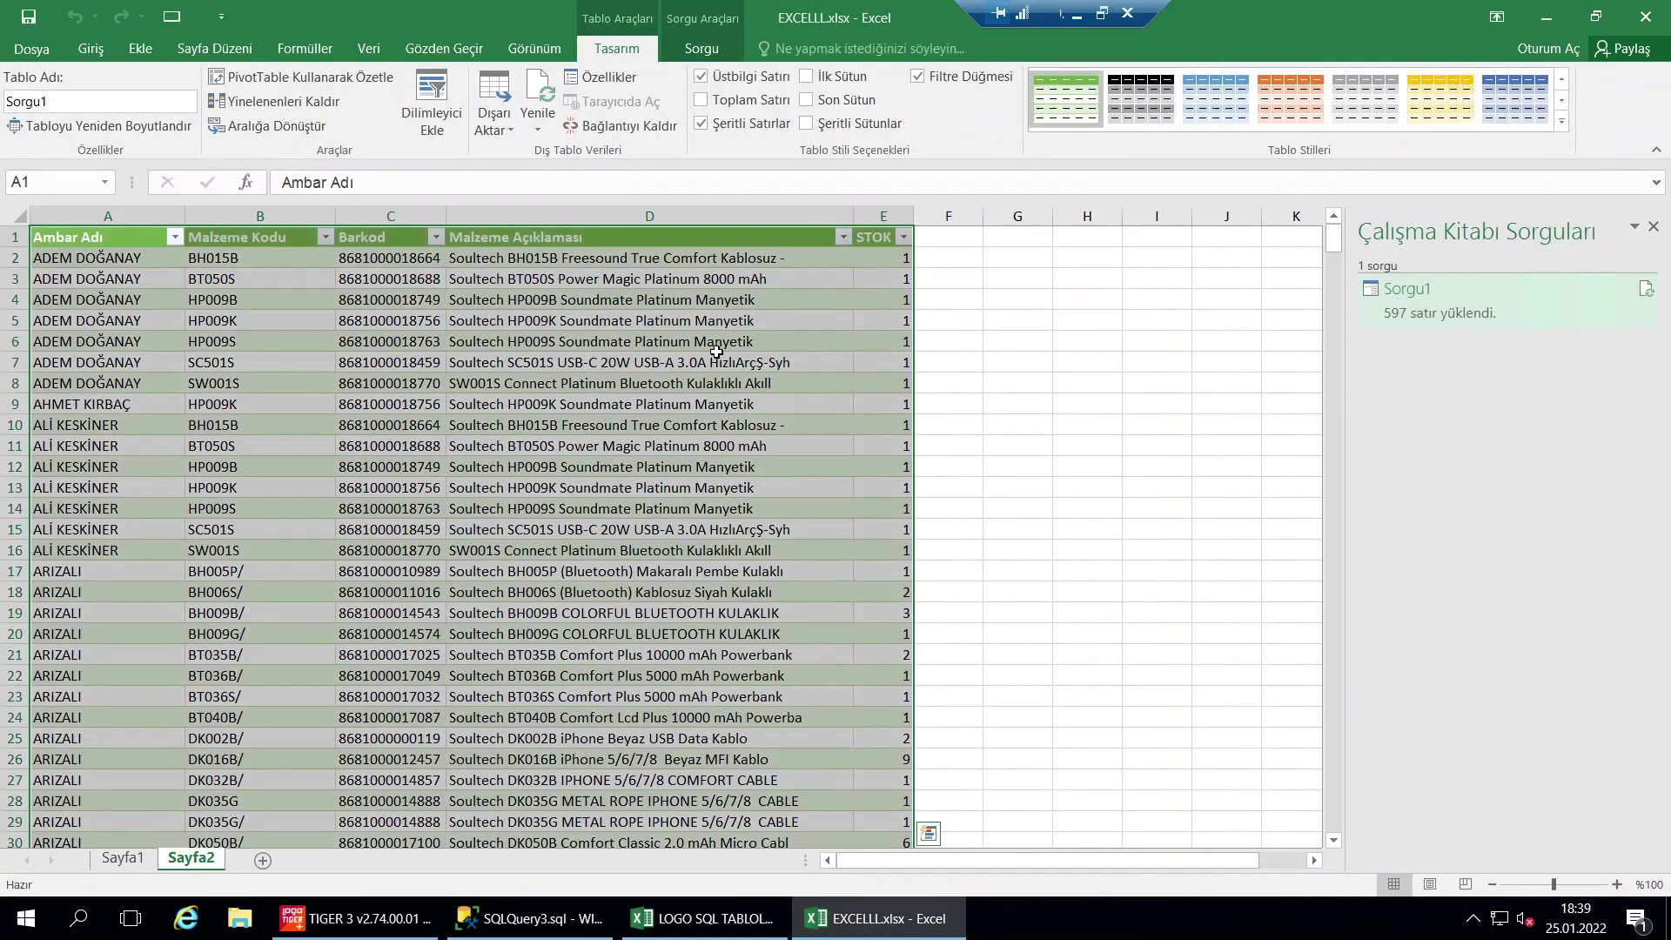
Refresh the Sorgu1 table data and widen column C so barcodes fit
{"action": "left_click", "coordinate": [749, 420]}
{"action": "right_click", "coordinate": [639, 346]}
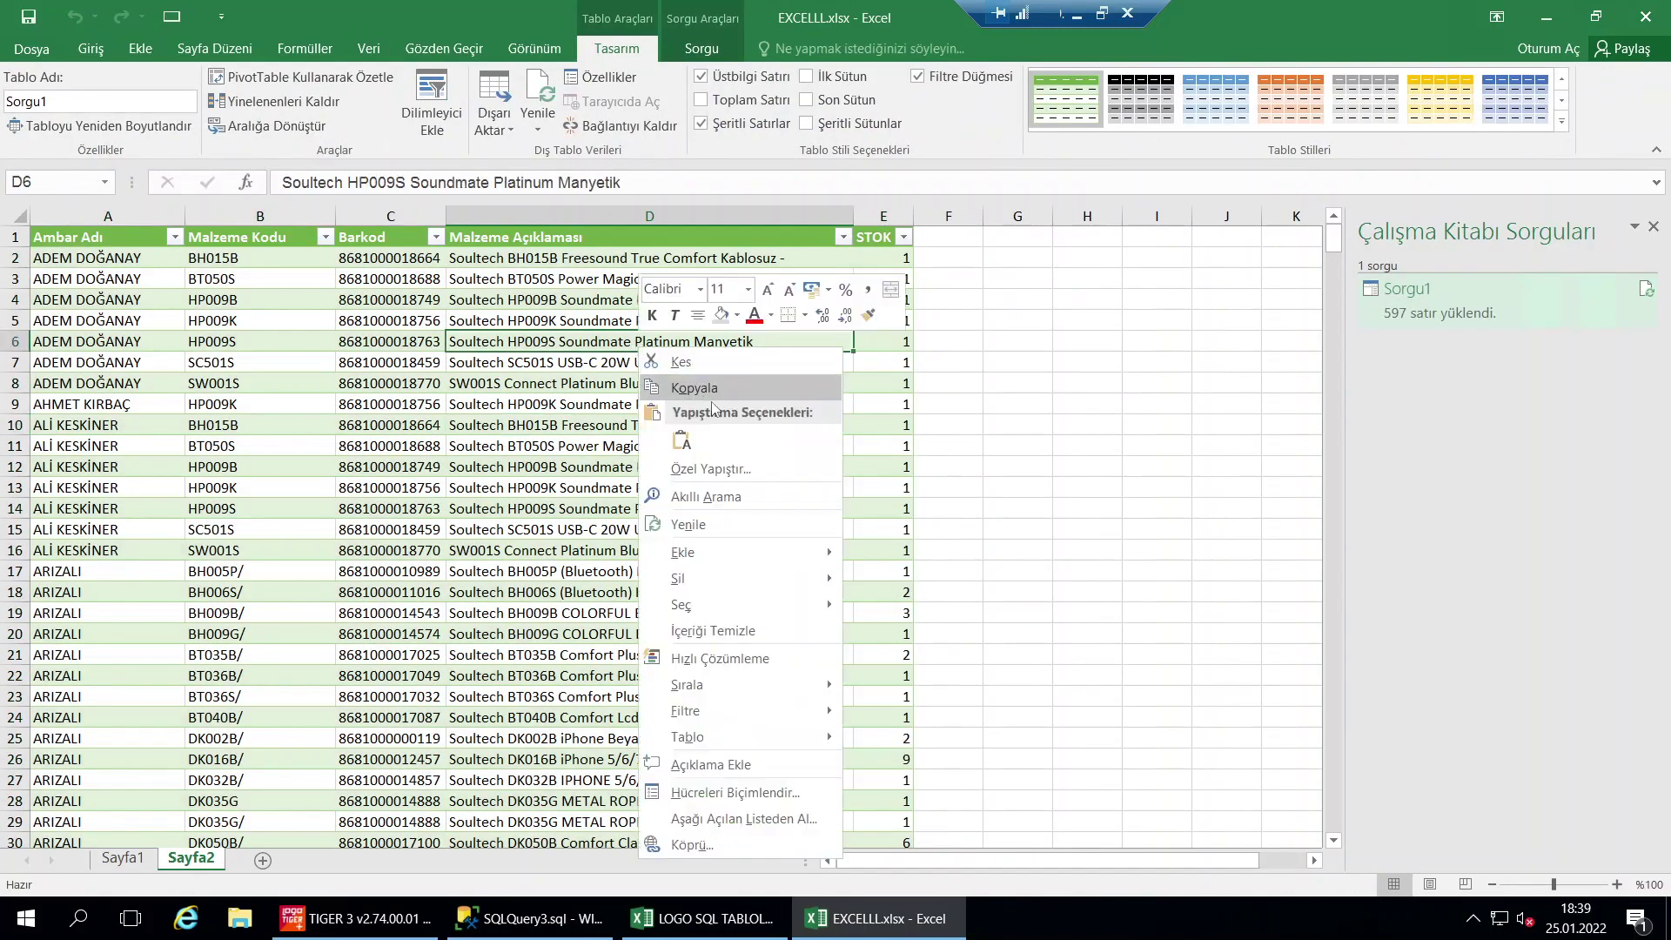
{"action": "left_click", "coordinate": [705, 525]}
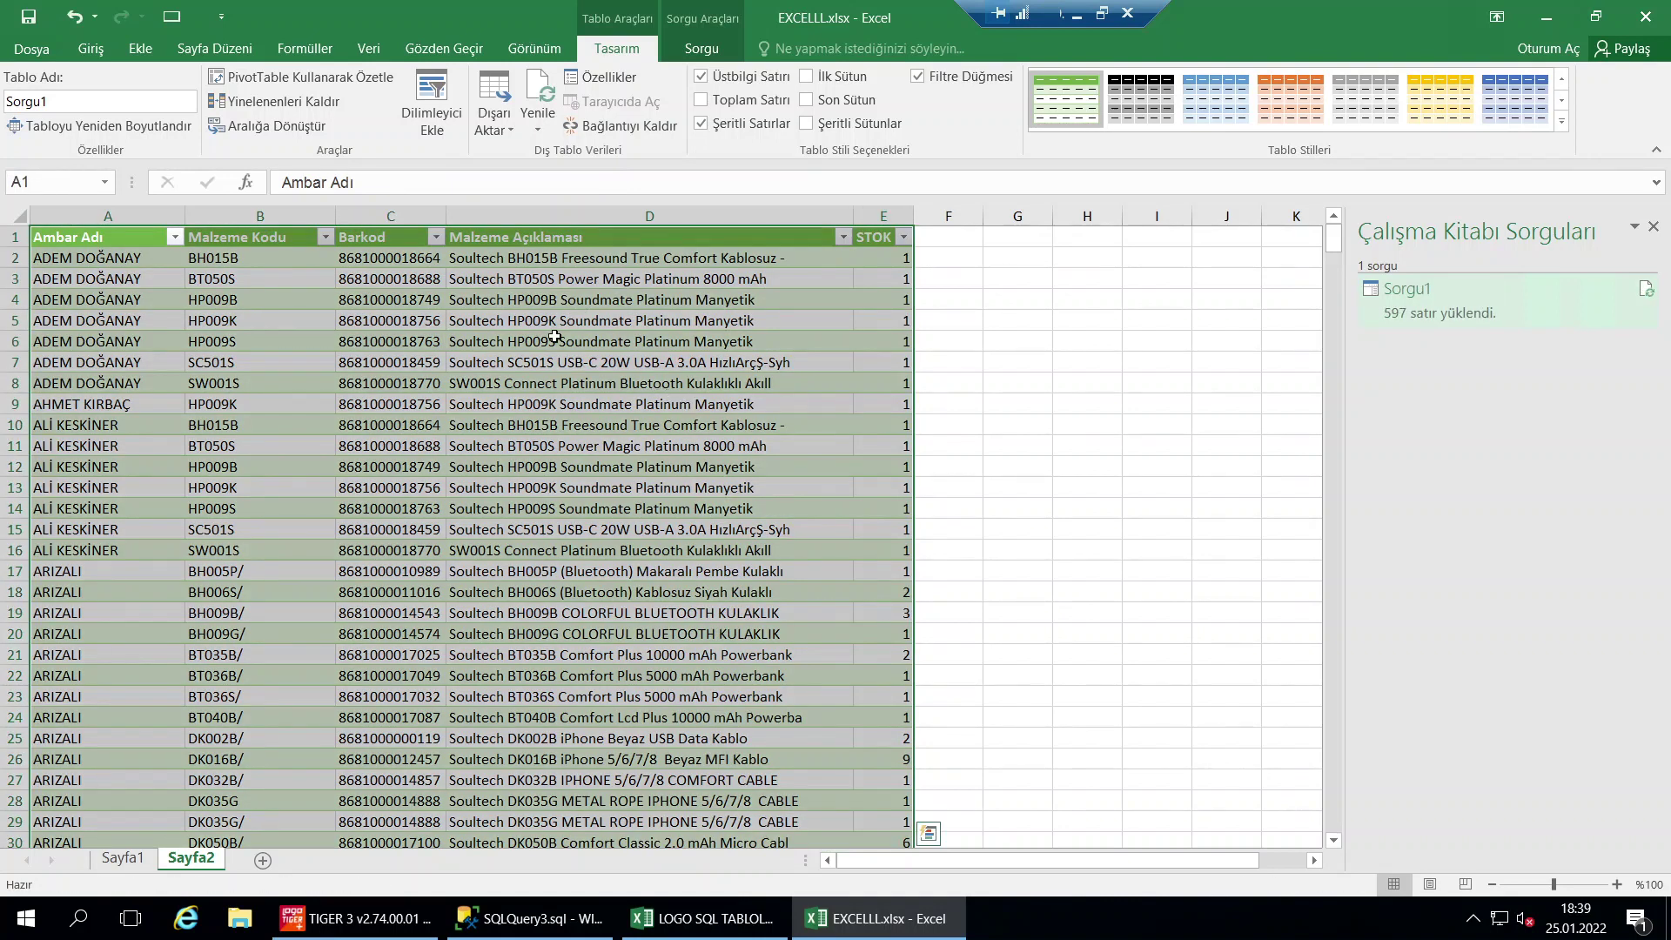
{"action": "left_click", "coordinate": [554, 337]}
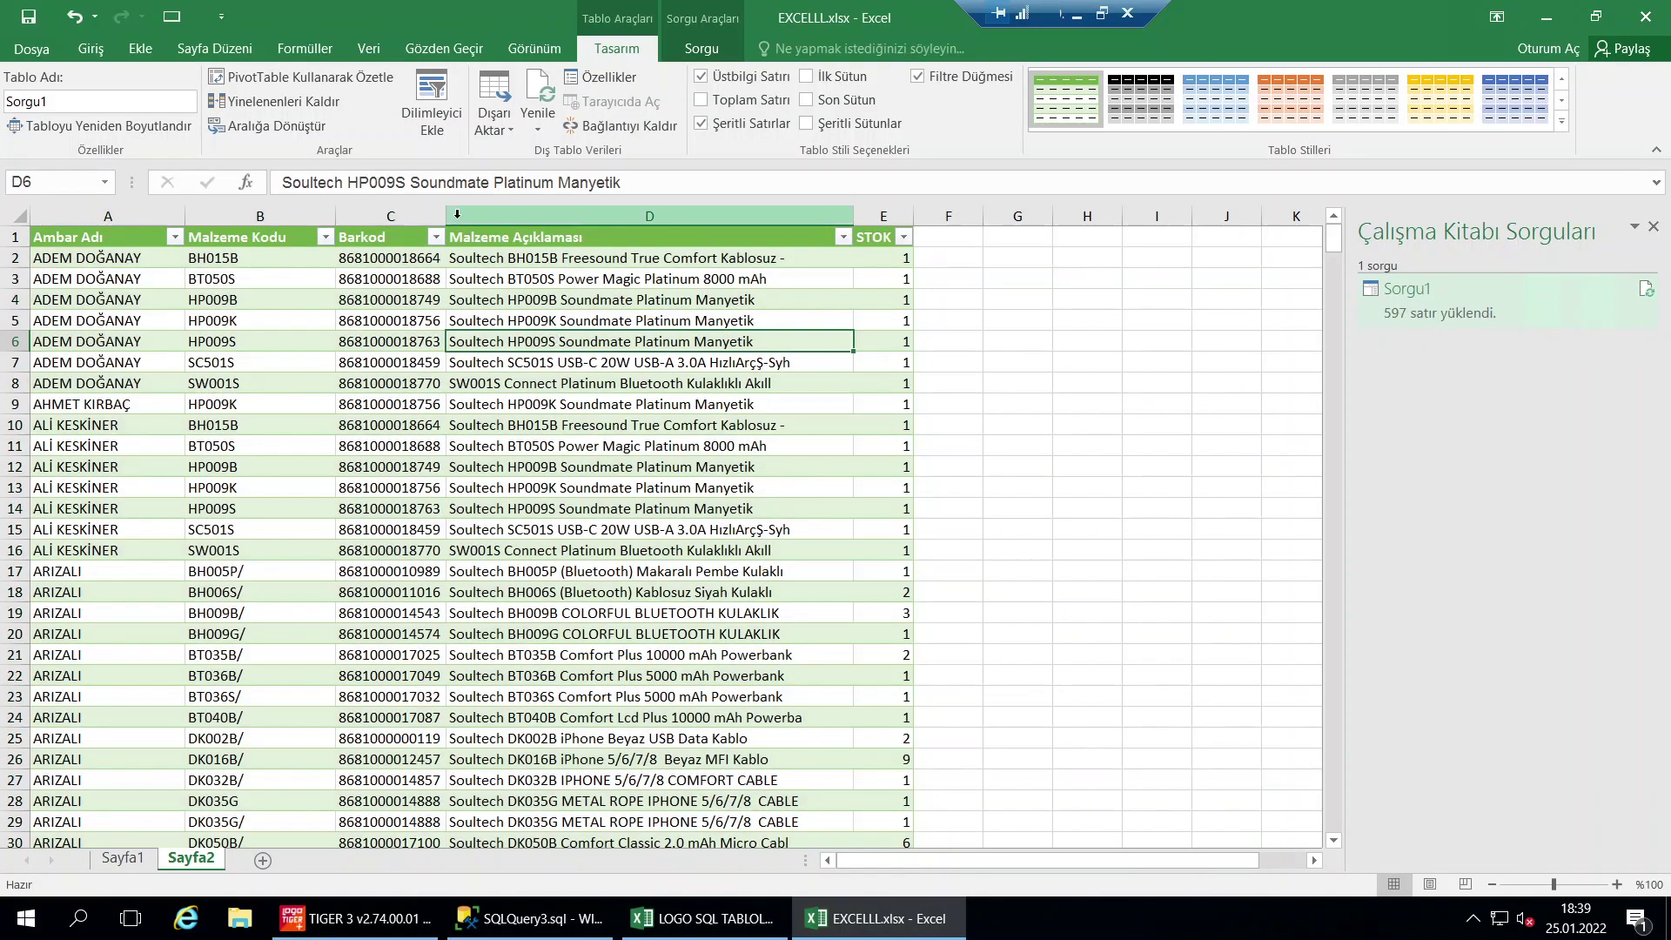
{"action": "left_click_drag", "start_coordinate": [452, 215], "coordinate": [541, 215]}
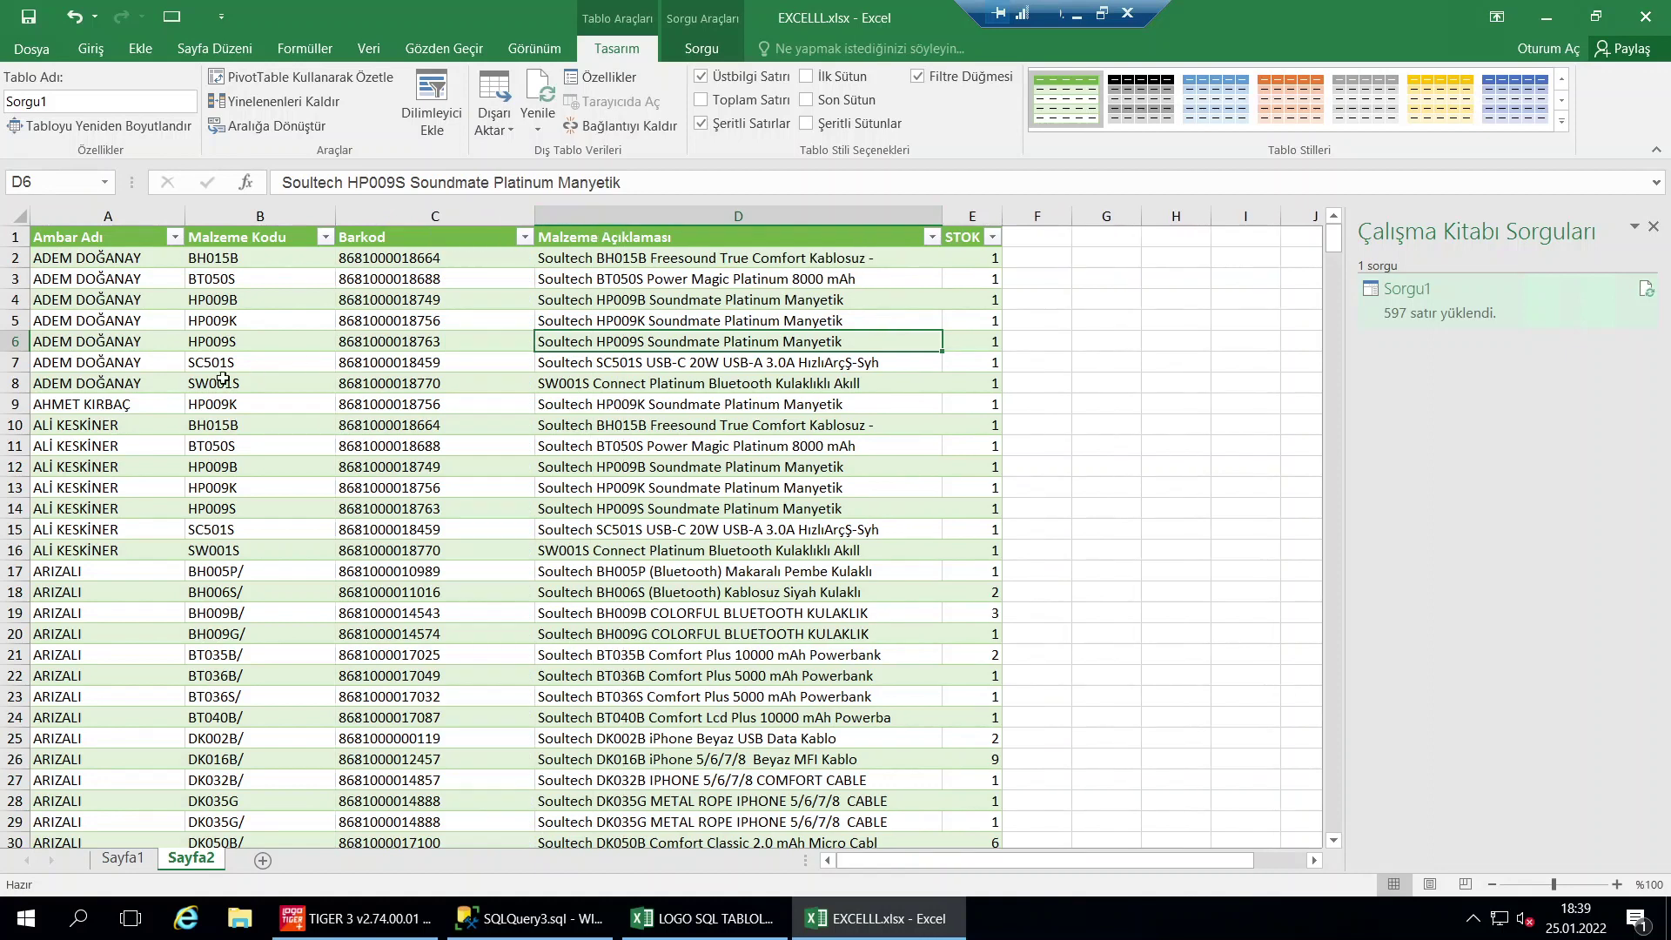
Check item codes and the STOK total for rows 7–18, then return to the SQLQuery3 stock query
{"action": "left_click", "coordinate": [175, 237]}
{"action": "left_click", "coordinate": [427, 364]}
{"action": "left_click", "coordinate": [272, 403]}
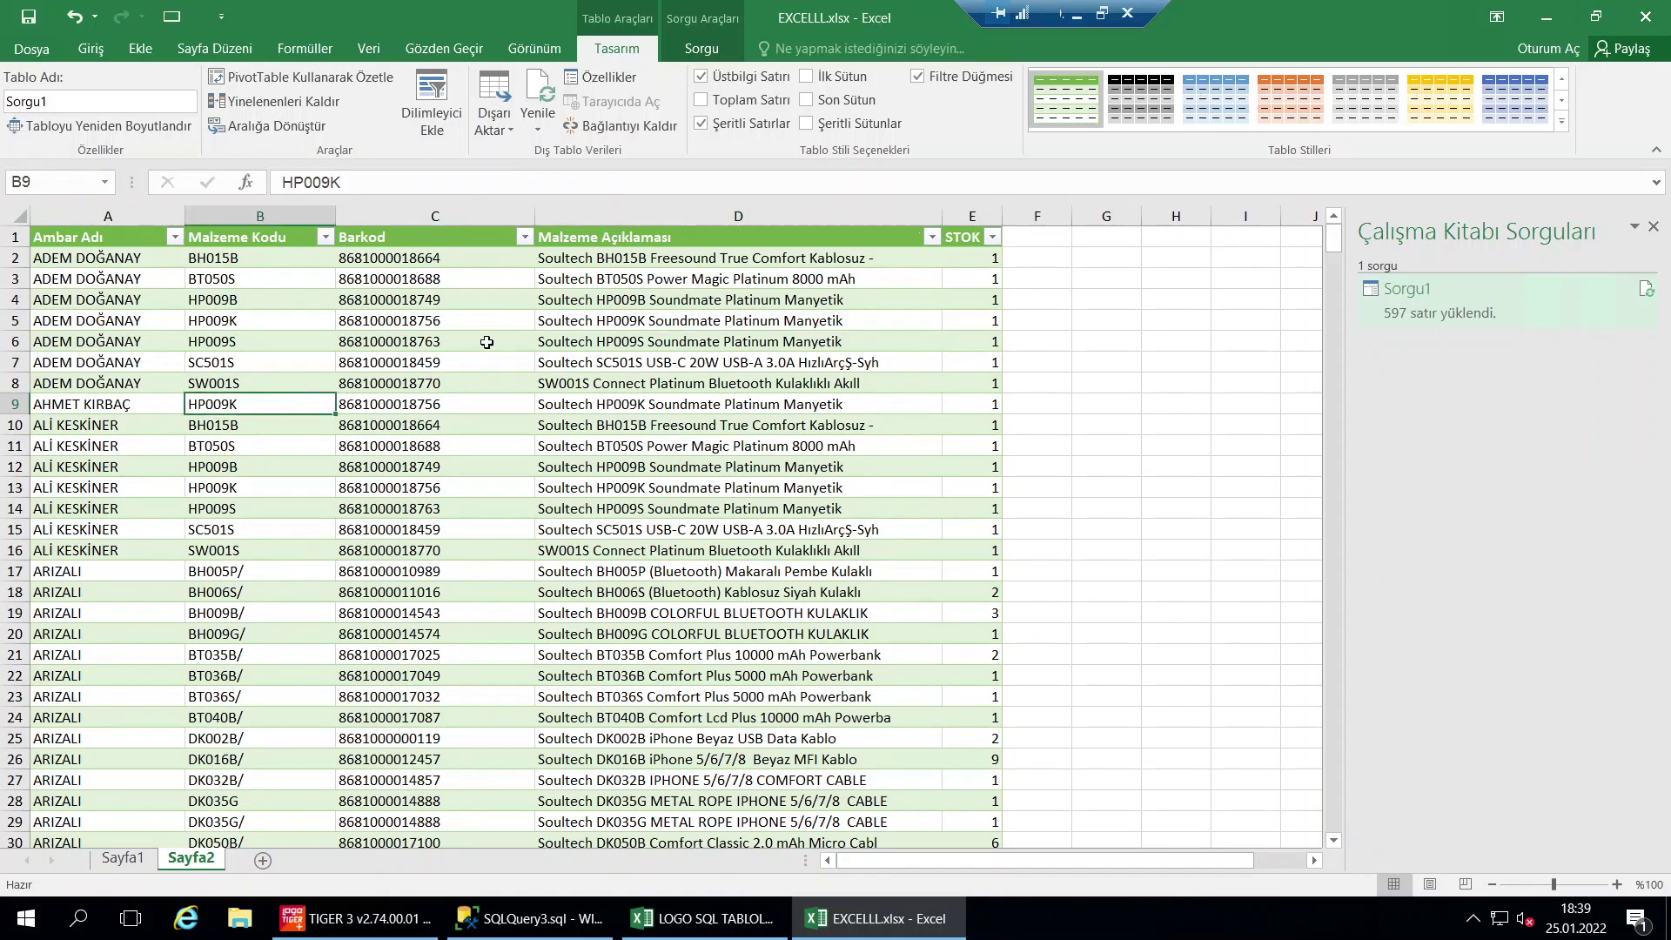
{"action": "left_click_drag", "start_coordinate": [985, 361], "coordinate": [1036, 592]}
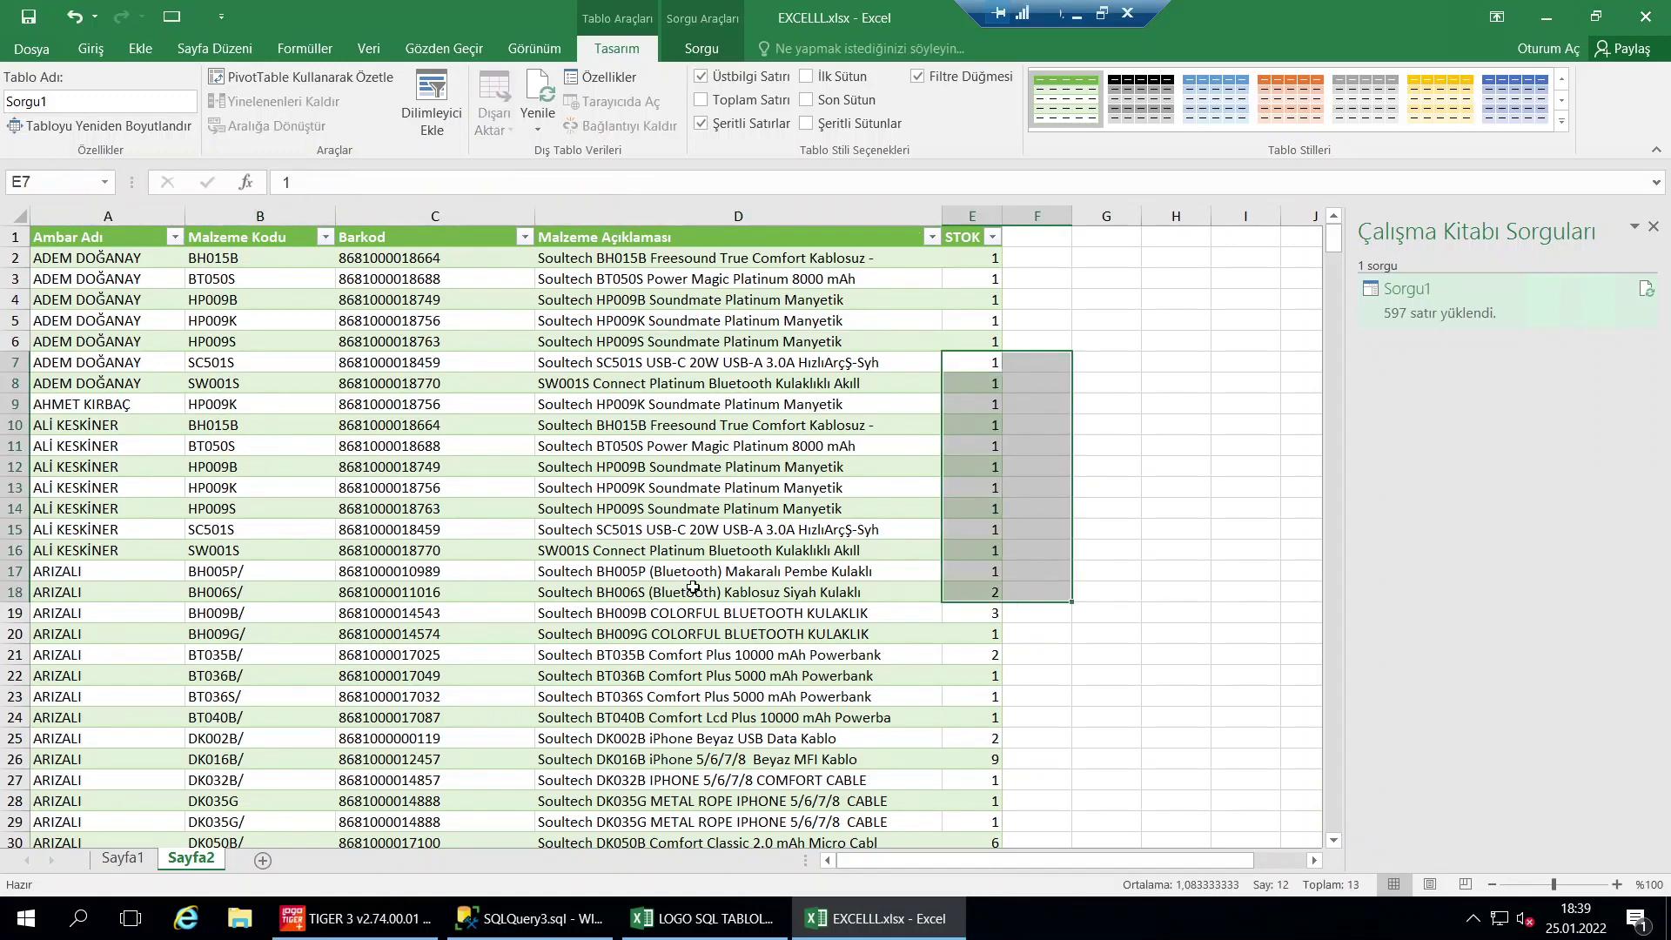
{"action": "left_click", "coordinate": [740, 593]}
{"action": "left_click", "coordinate": [560, 923]}
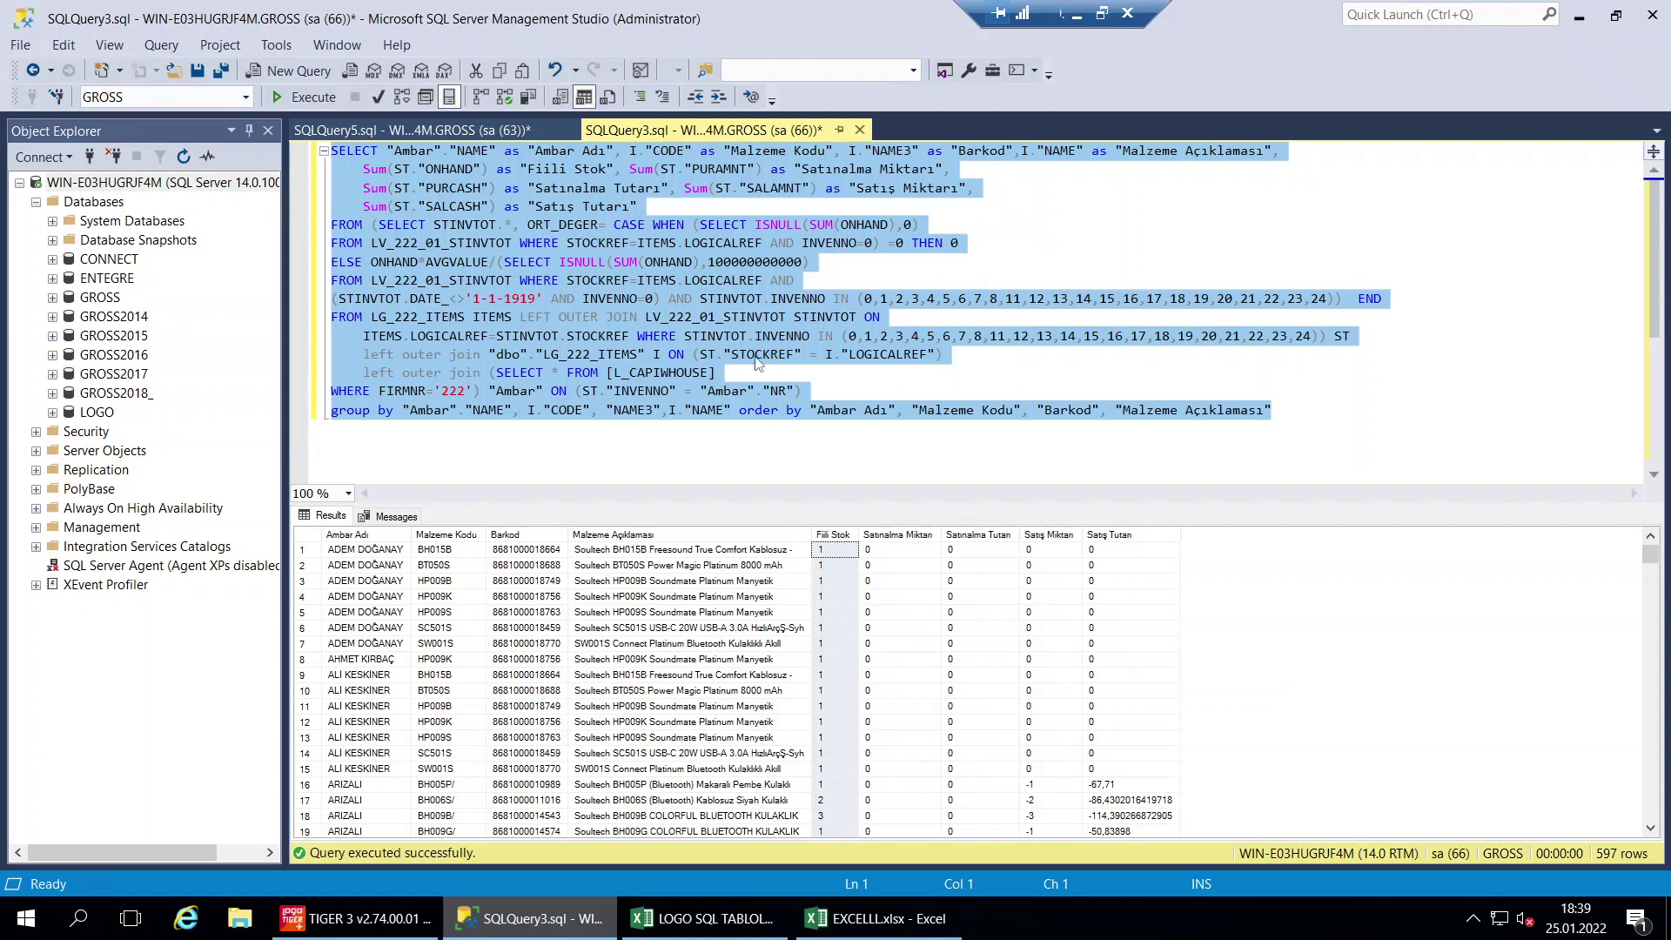
Highlight firm number 222 and the warehouse IN lists on lines 9 and 11, then return to EXCELLL.xlsx
{"action": "left_click", "coordinate": [694, 300]}
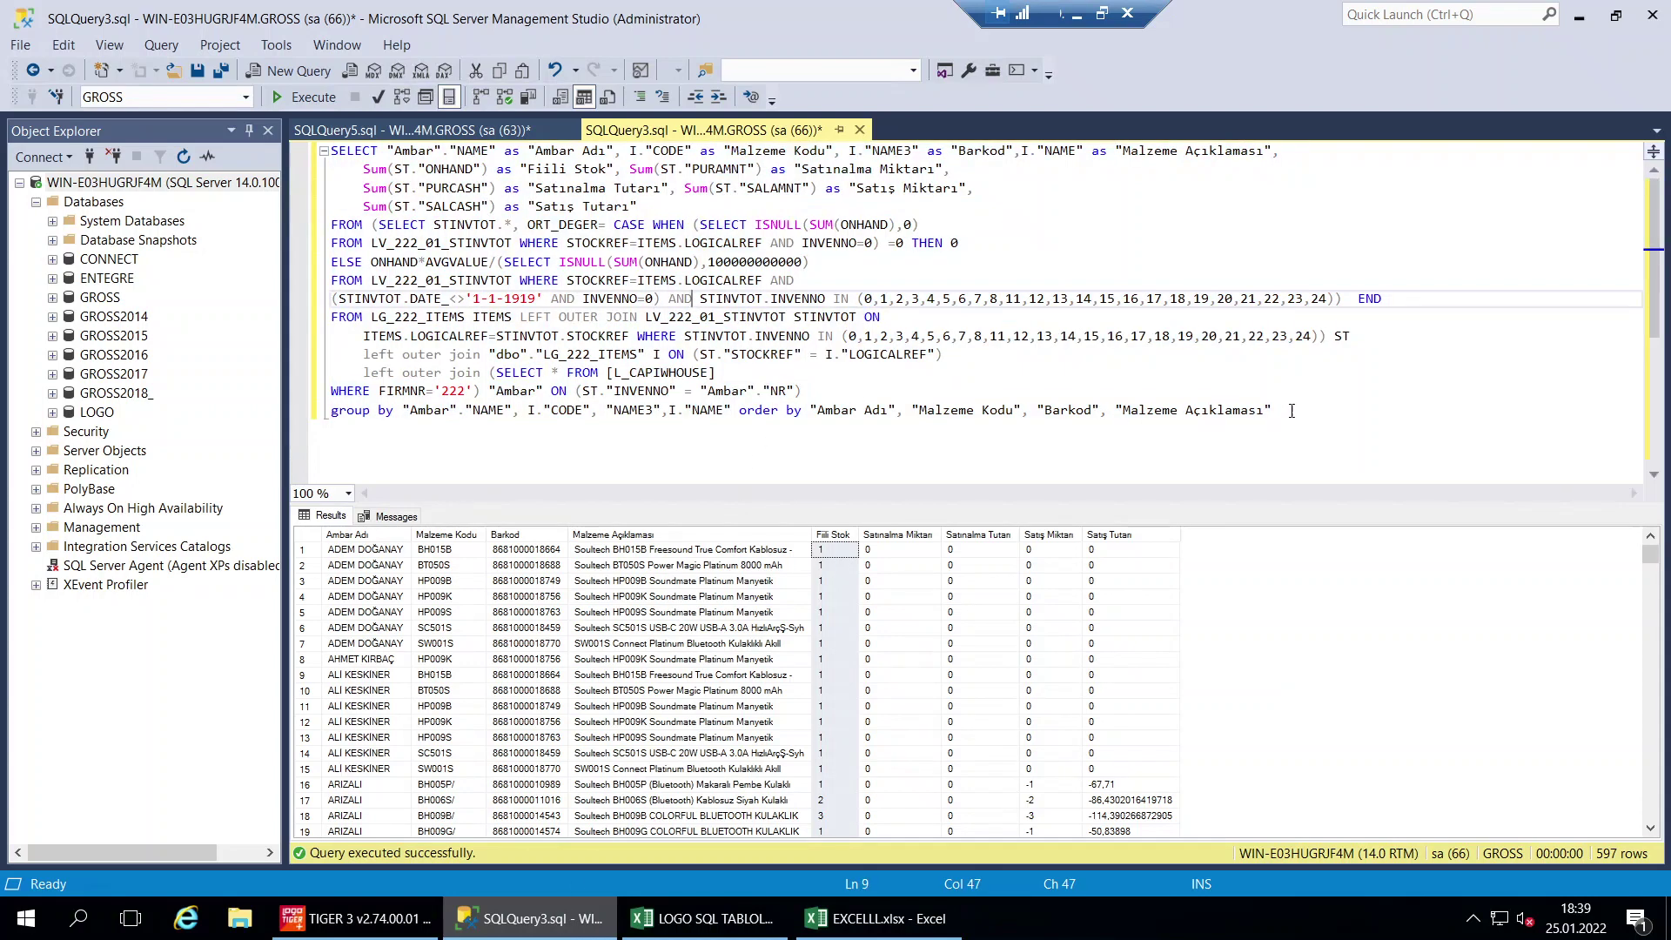
{"action": "left_click_drag", "start_coordinate": [1292, 411], "coordinate": [288, 105]}
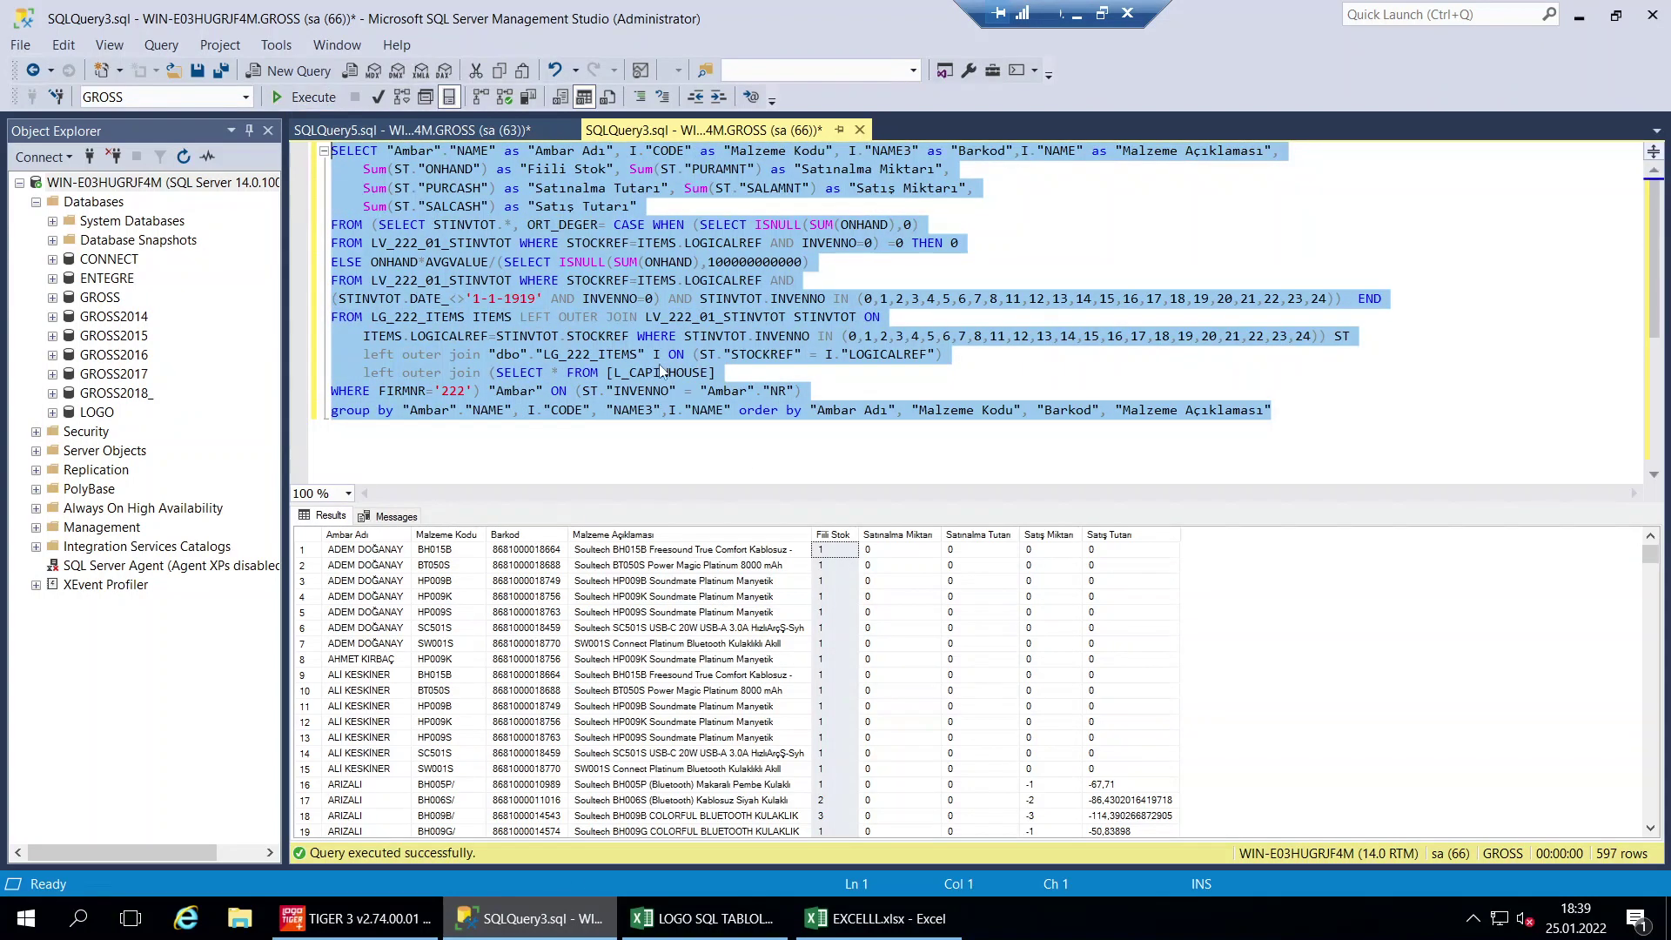
{"action": "left_click", "coordinate": [683, 450]}
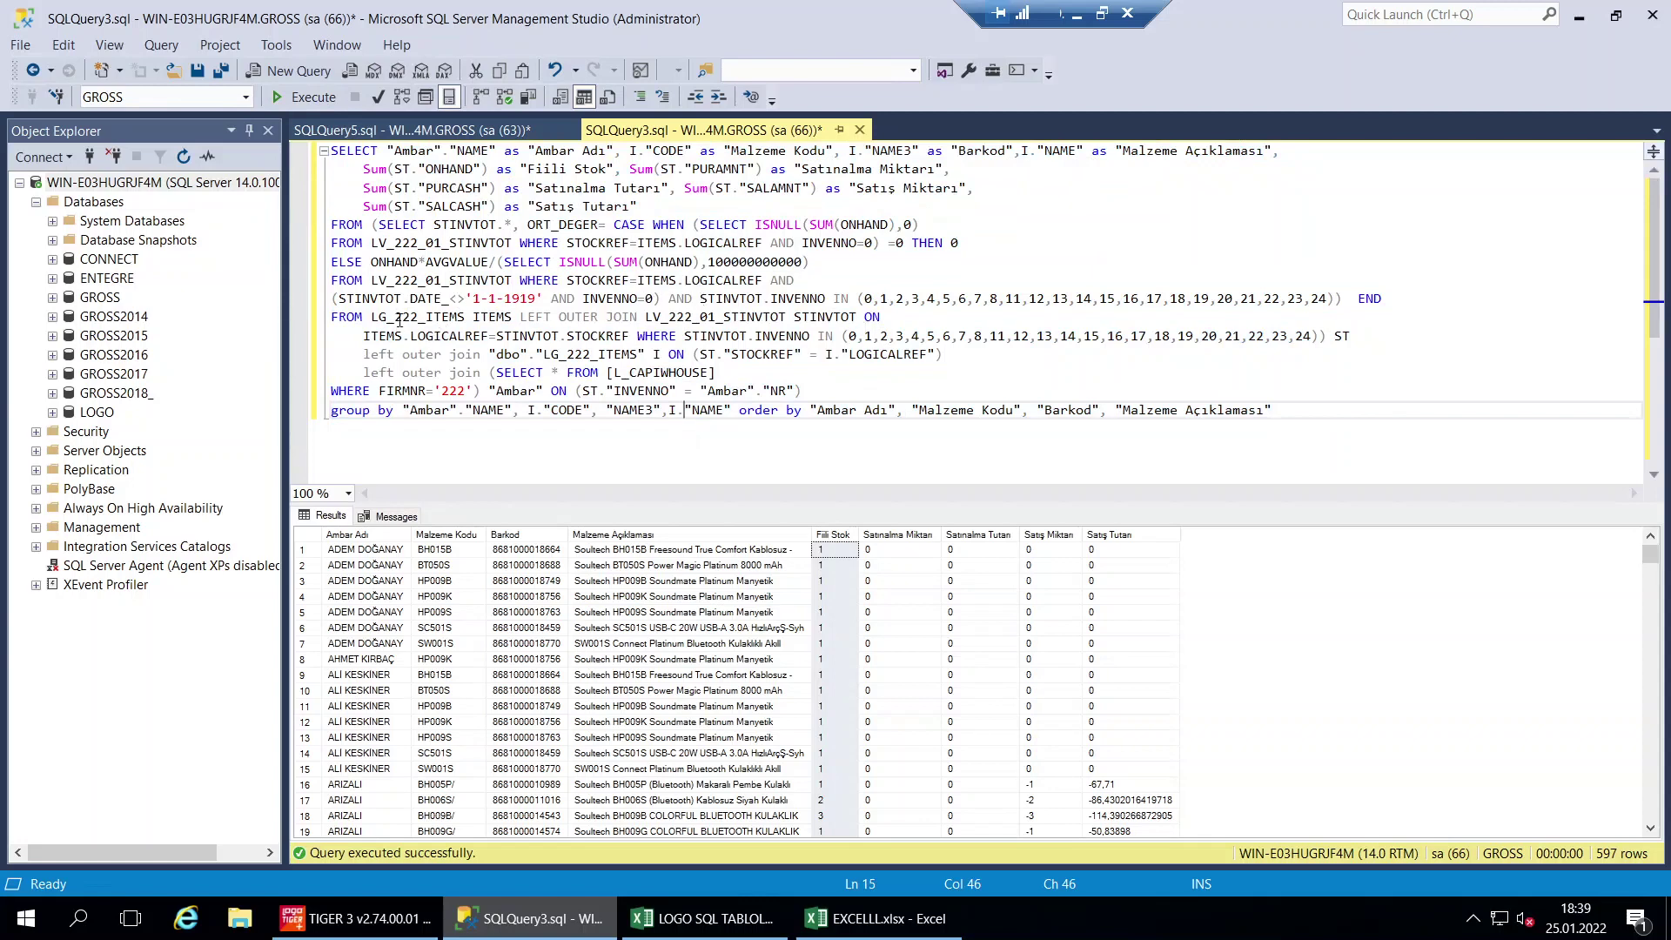
{"action": "left_click_drag", "start_coordinate": [395, 321], "coordinate": [418, 321]}
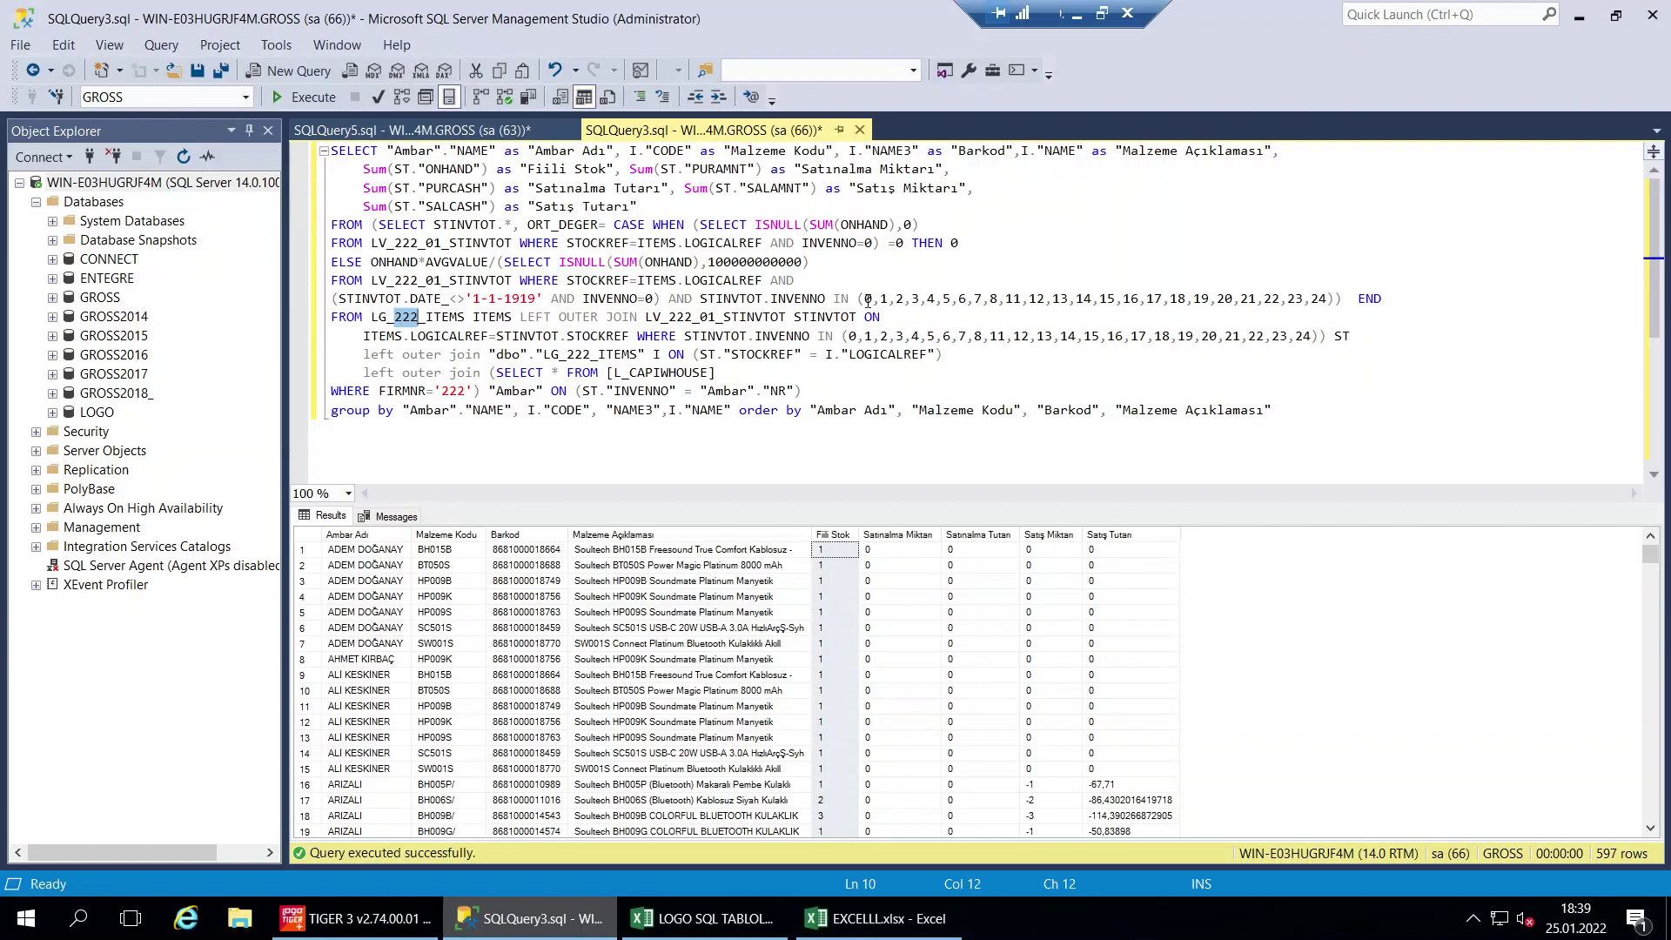
{"action": "left_click_drag", "start_coordinate": [868, 301], "coordinate": [1325, 301]}
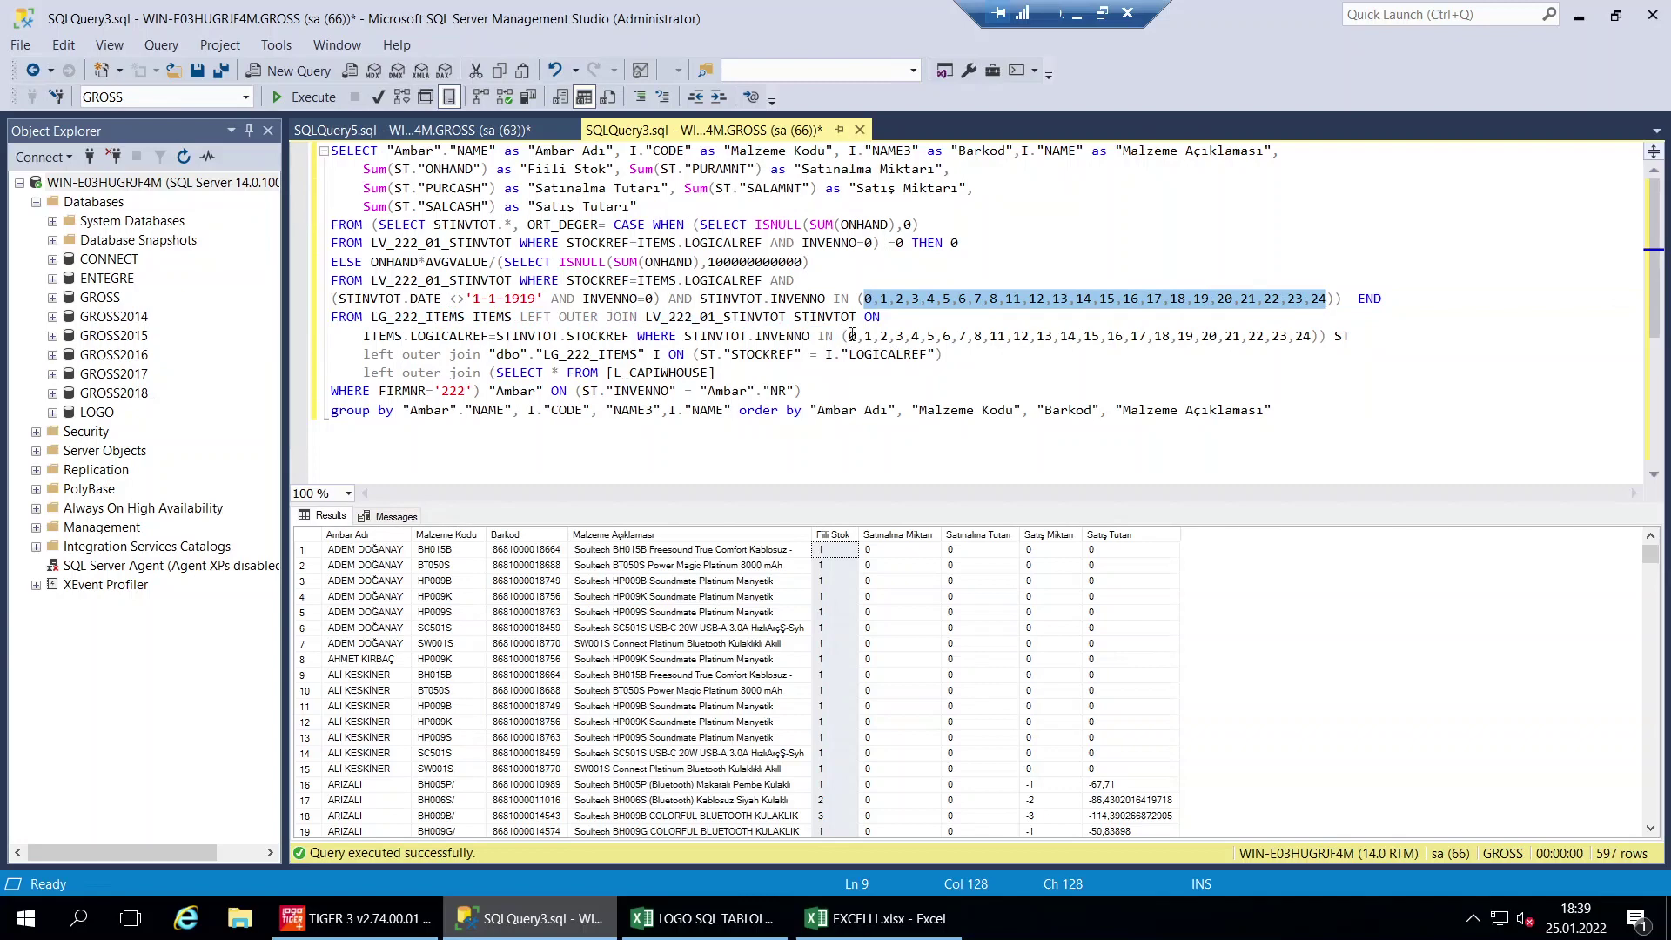
{"action": "left_click_drag", "start_coordinate": [852, 336], "coordinate": [1310, 336]}
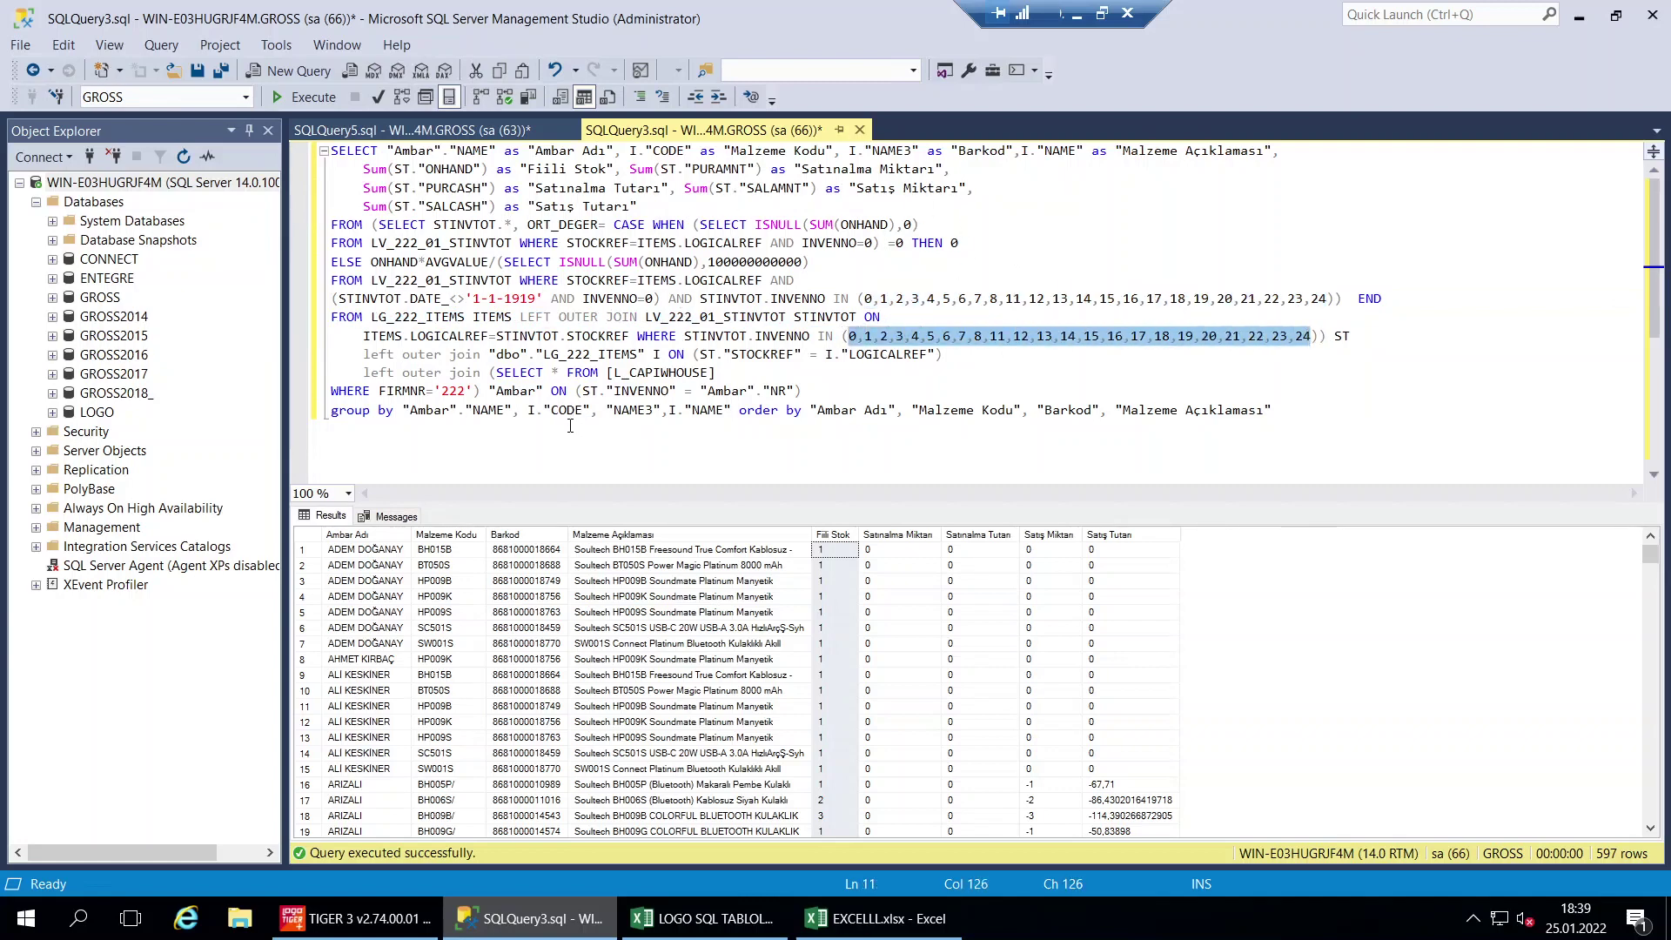
{"action": "left_click", "coordinate": [621, 373]}
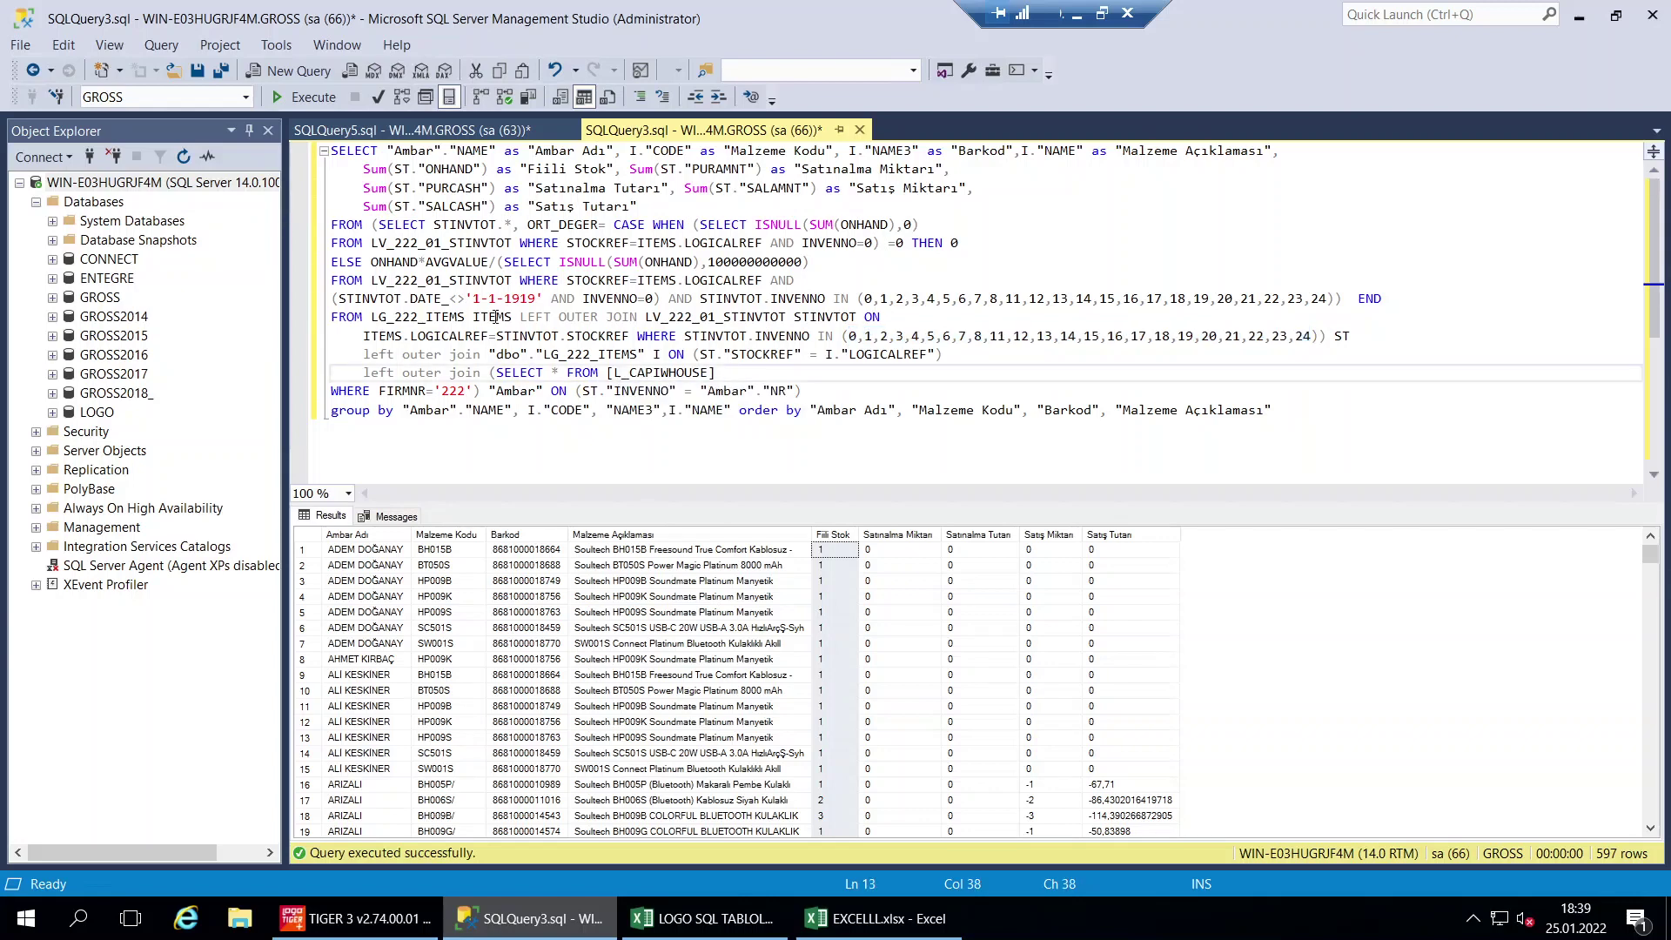
{"action": "left_click_drag", "start_coordinate": [402, 316], "coordinate": [441, 242]}
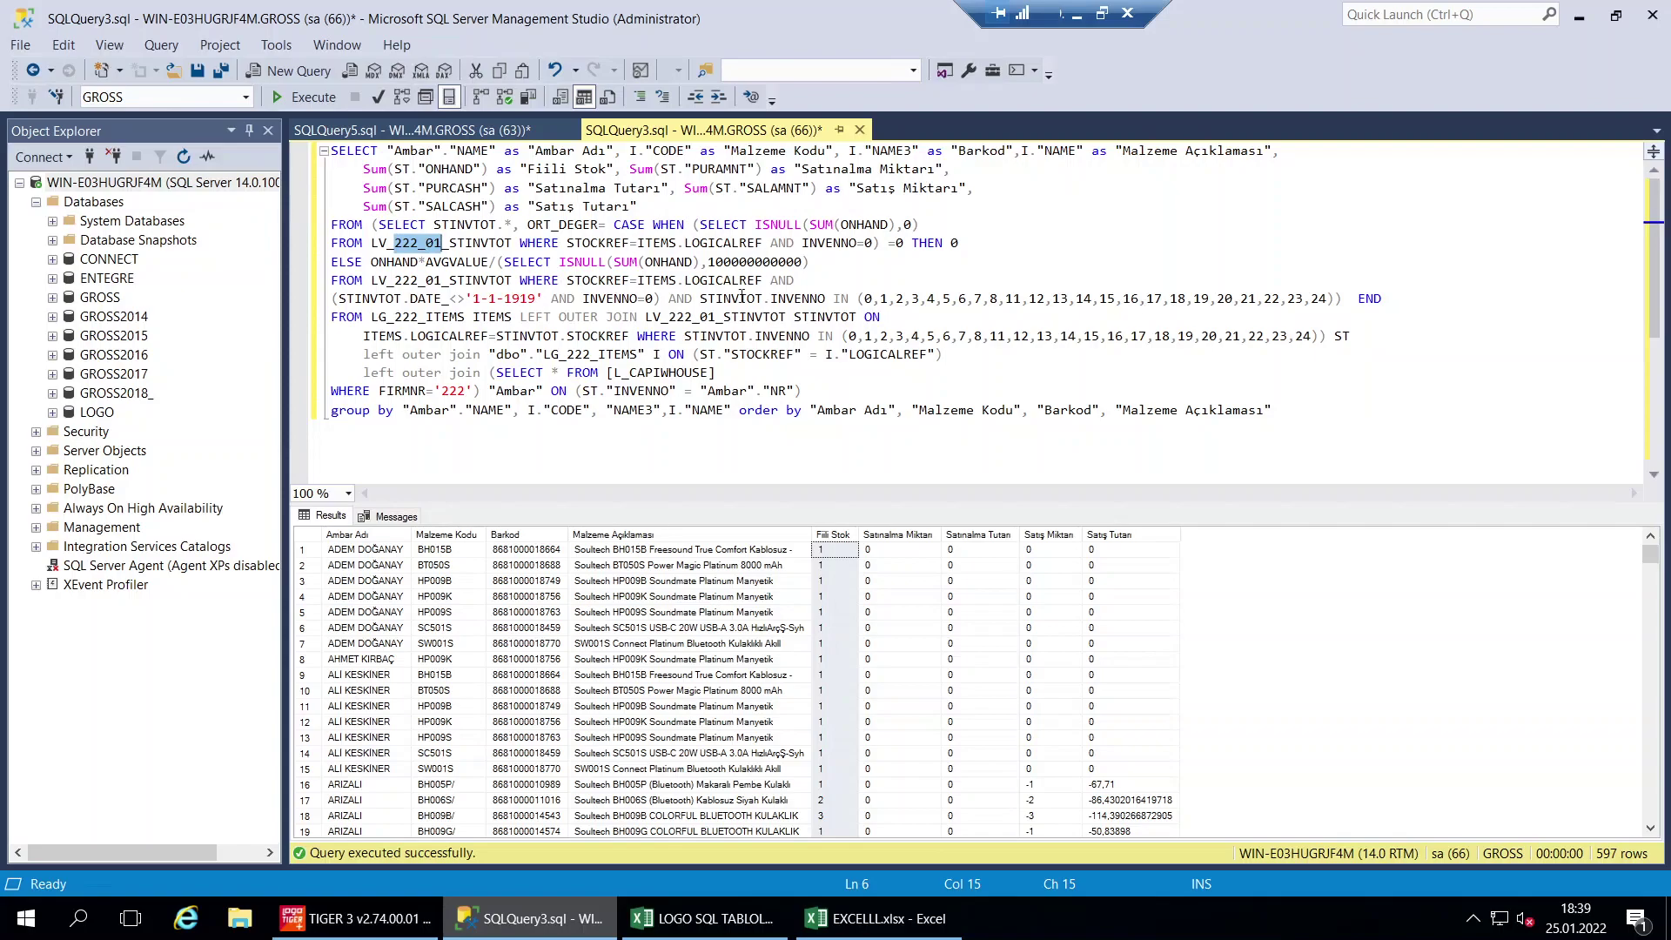
{"action": "left_click", "coordinate": [892, 928]}
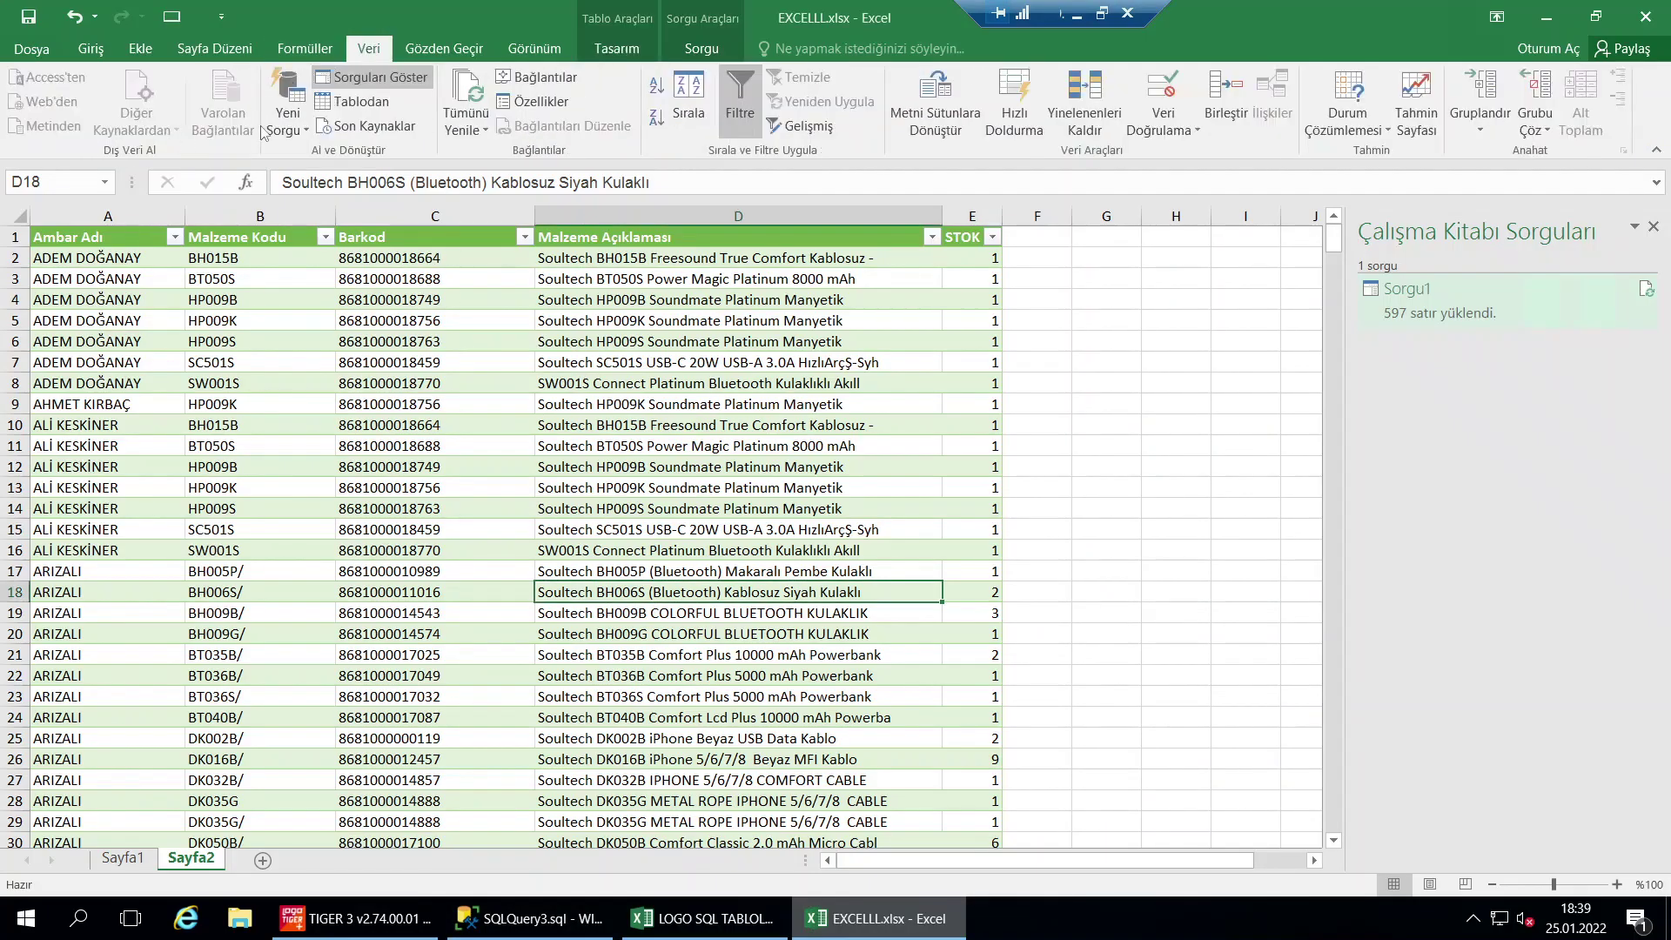
Add a new blank worksheet, Sayfa3, to the workbook
{"action": "left_click", "coordinate": [281, 127]}
{"action": "mouse_move", "coordinate": [335, 217]}
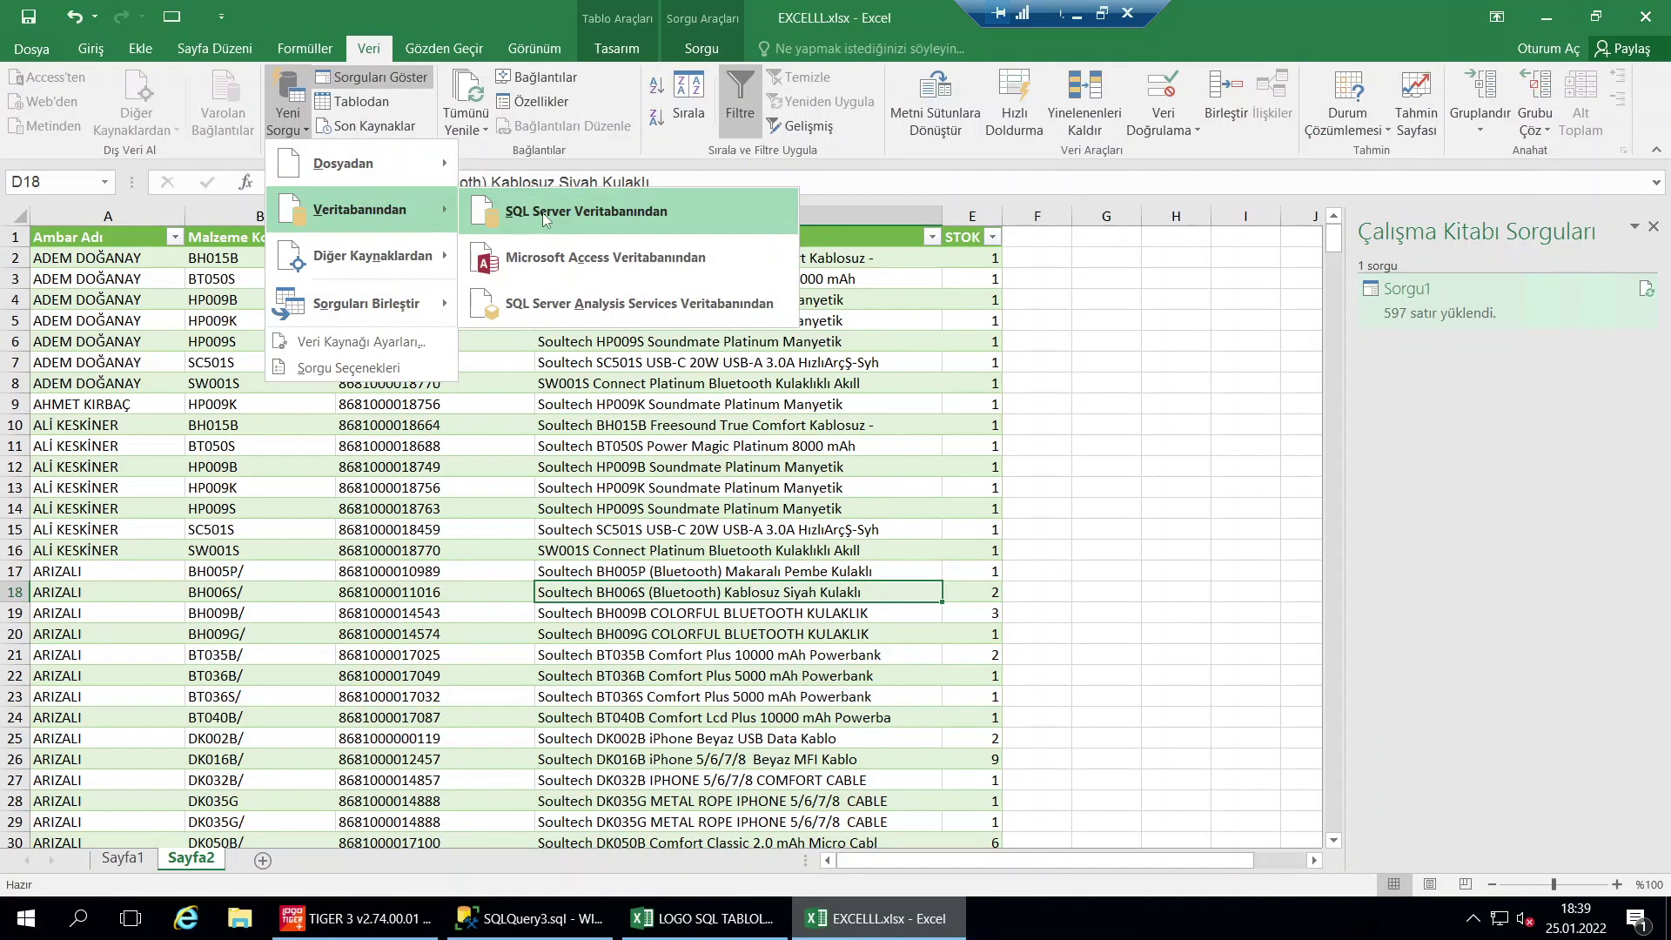
{"action": "left_click", "coordinate": [544, 484]}
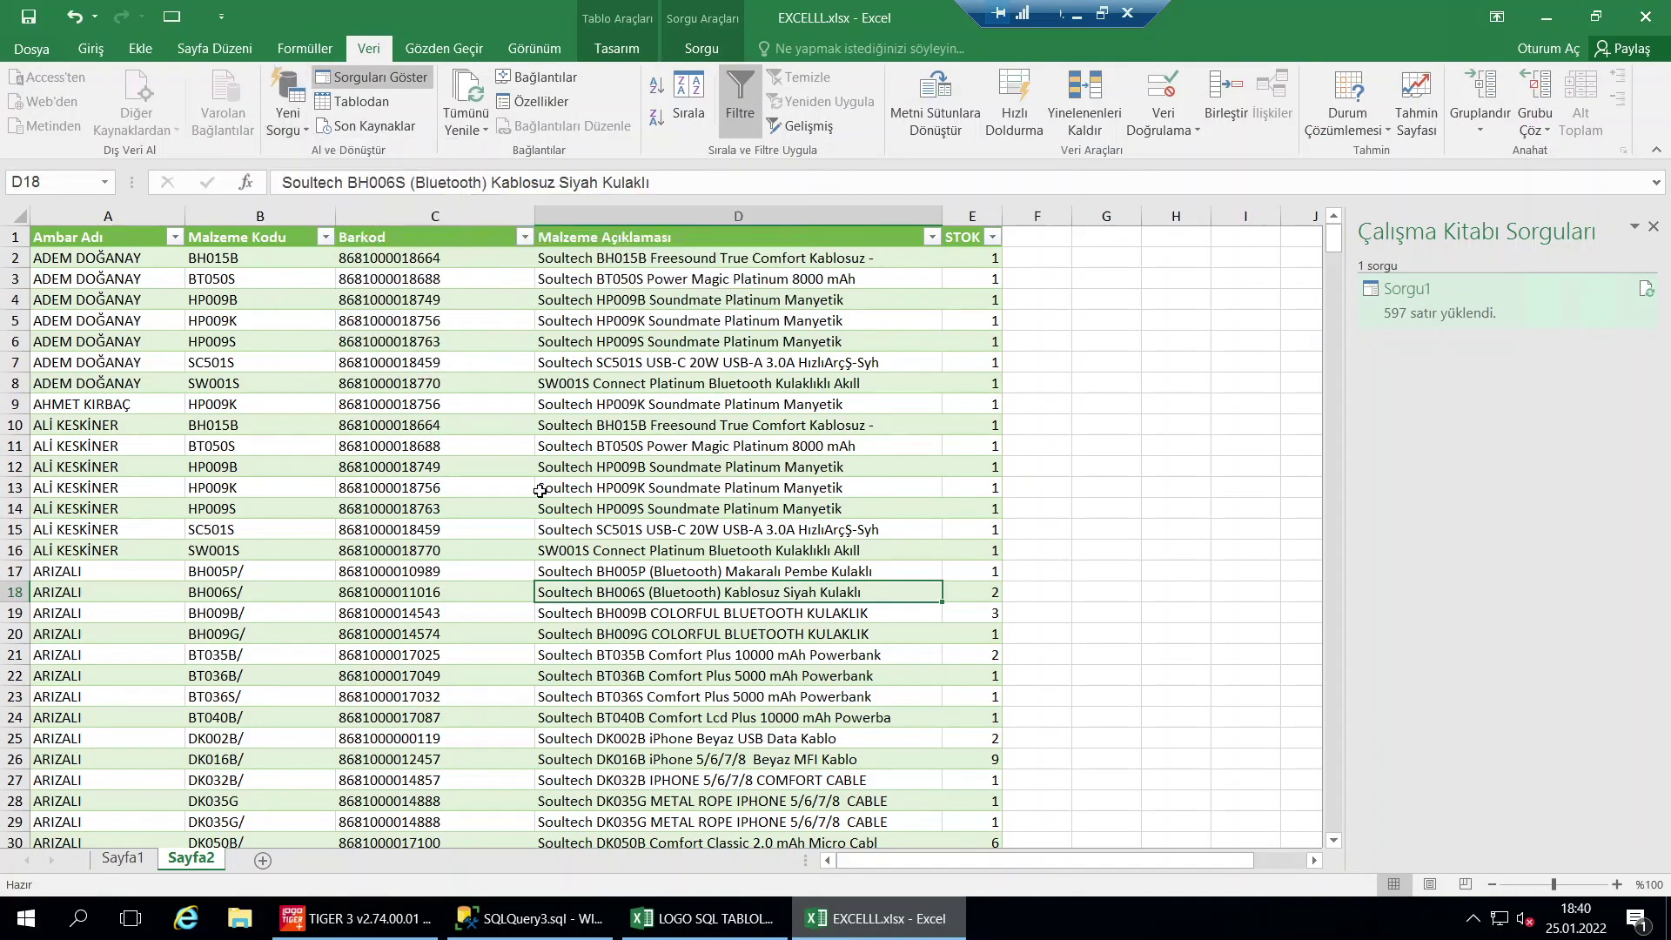
{"action": "left_click", "coordinate": [263, 862]}
Enter the contact's e-mail address in cell D8 and fit column D to it
{"action": "left_click", "coordinate": [263, 389]}
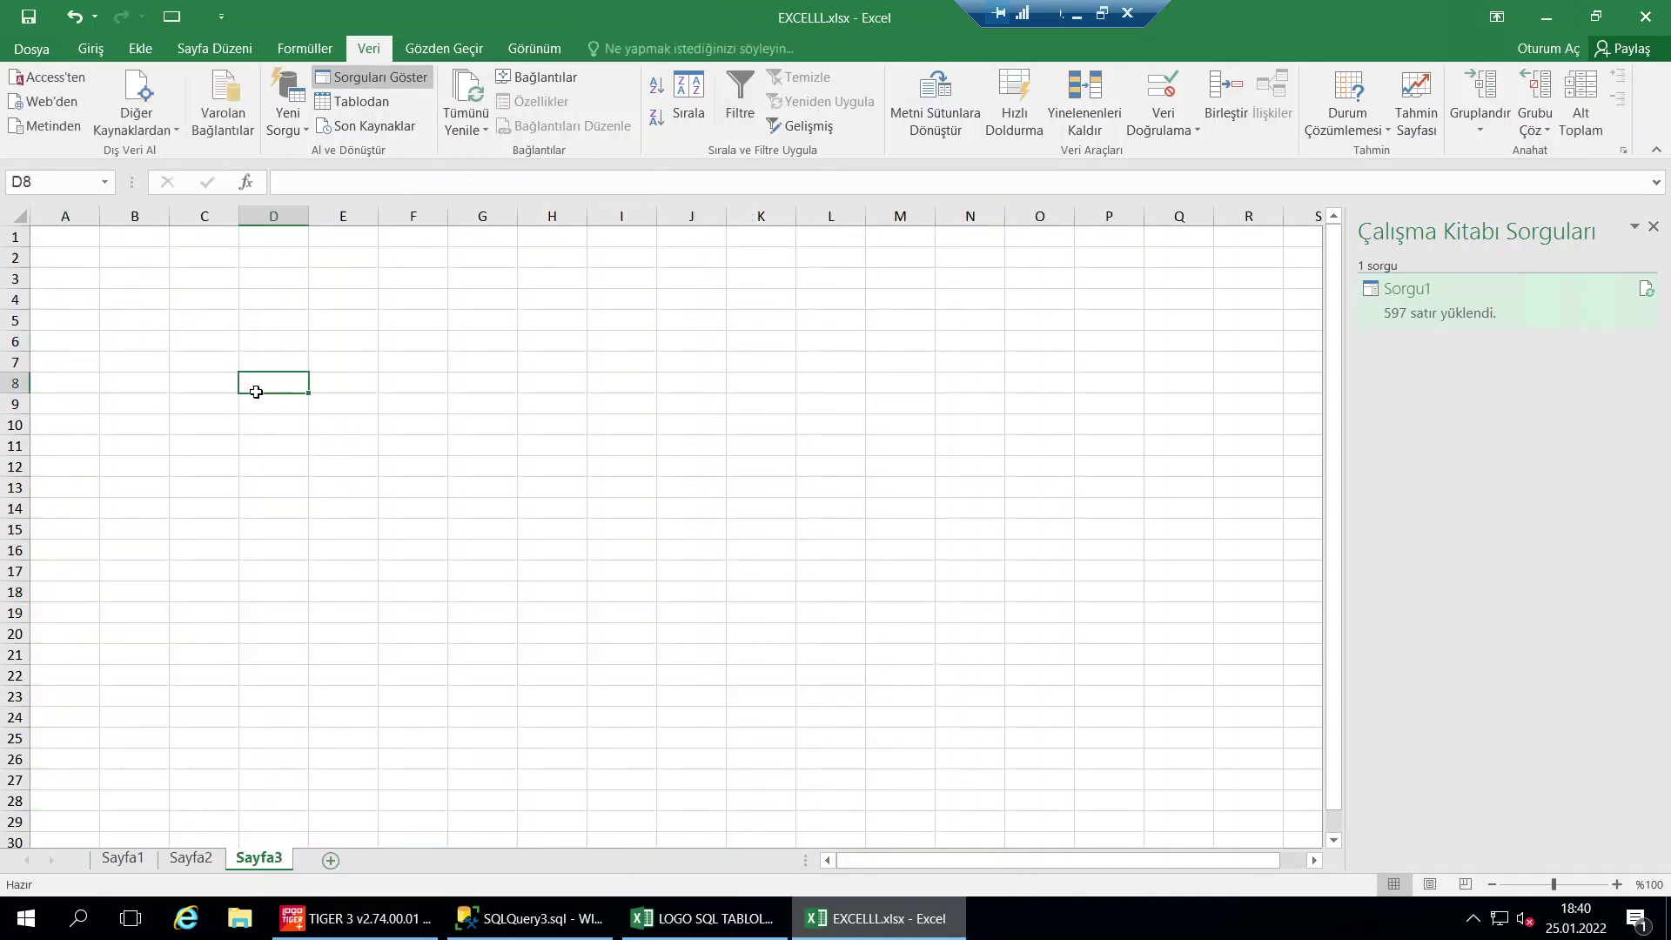
{"action": "key", "text": "Caps_Lock"}
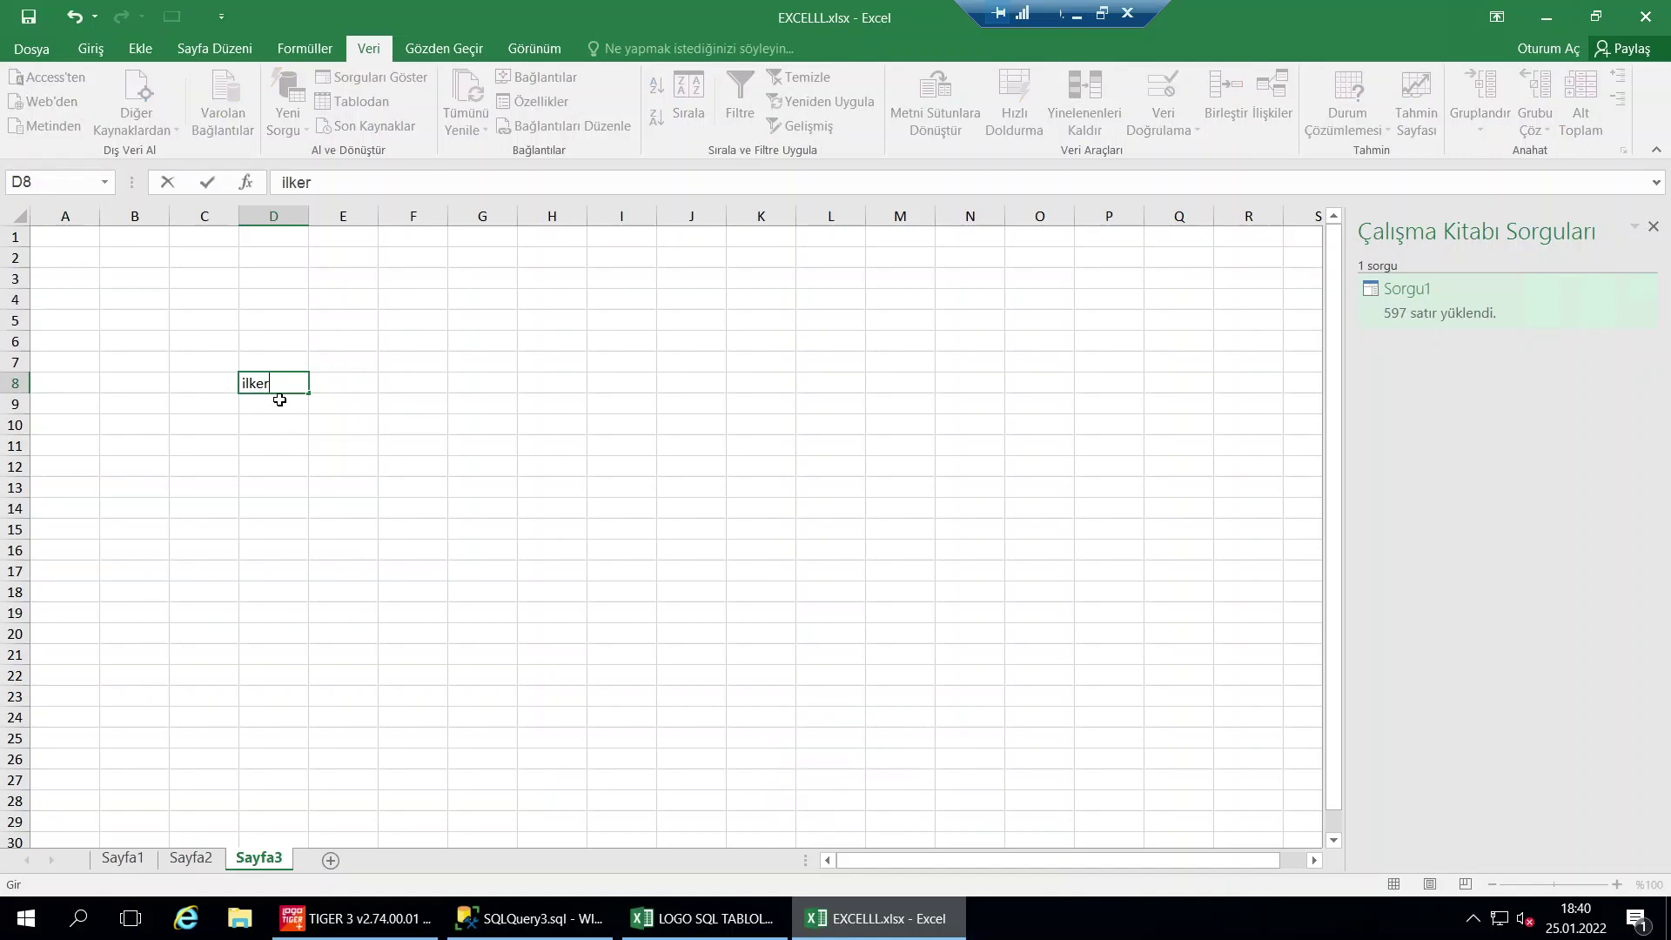
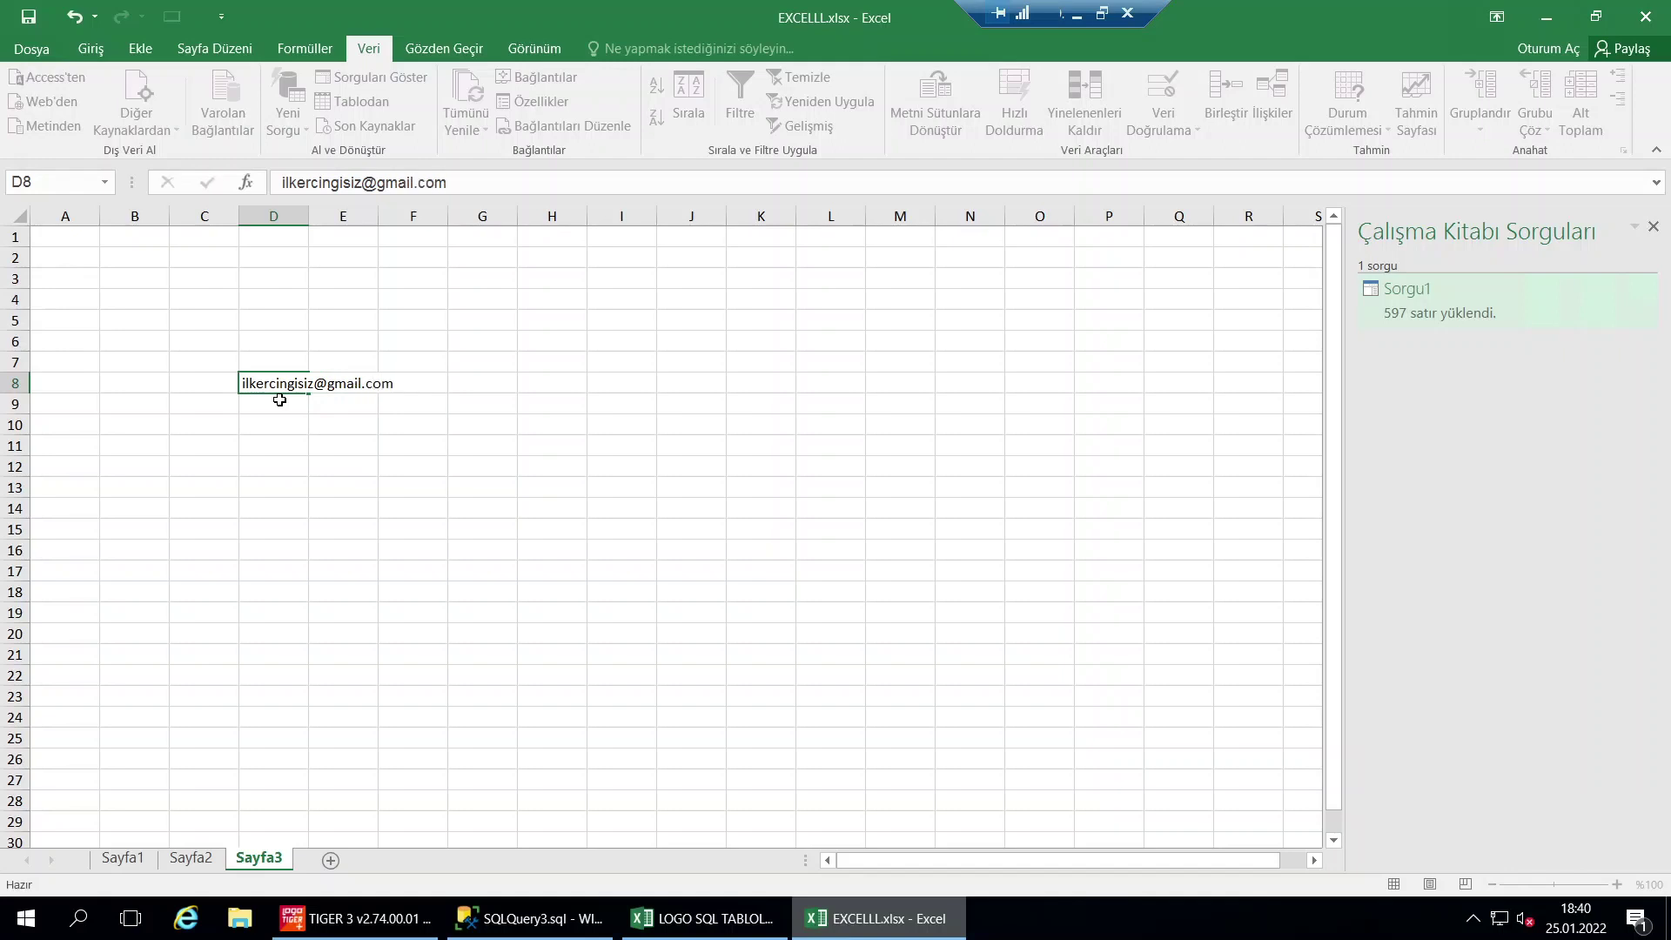
{"action": "key", "text": "Return"}
{"action": "key", "text": "Up"}
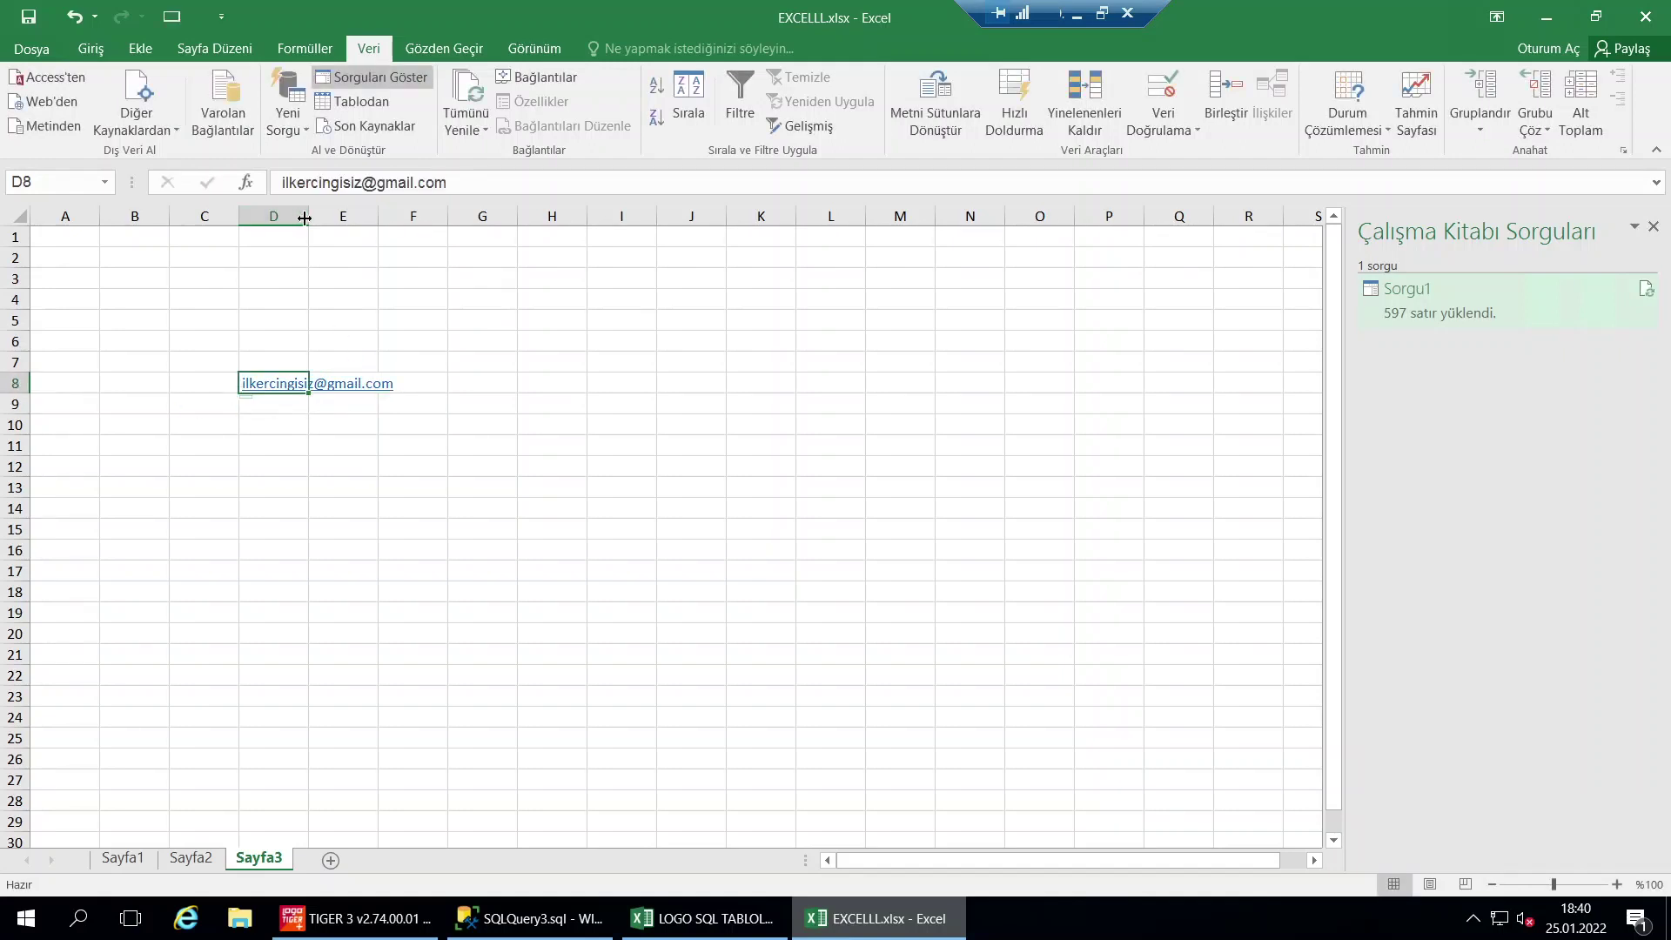
{"action": "double_click", "coordinate": [308, 216]}
Enlarge the e-mail to font size 26, refit column D, and return to SSMS
{"action": "scroll", "coordinate": [361, 103], "scroll_direction": "up", "scroll_amount": 4}
{"action": "left_click", "coordinate": [334, 86]}
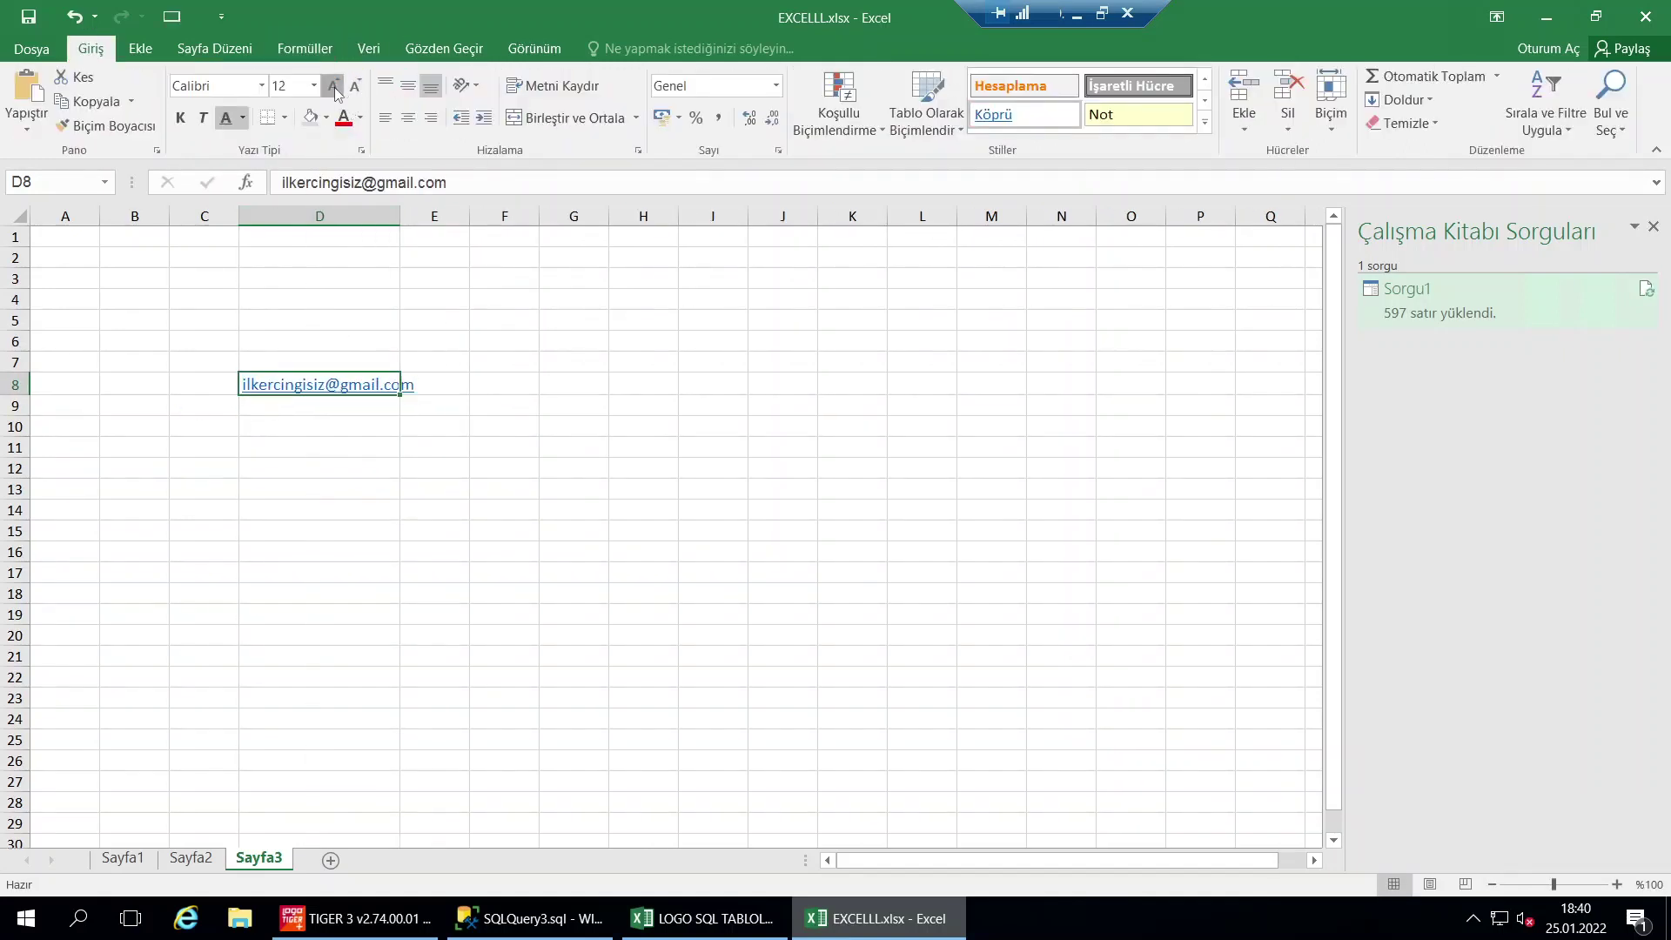
{"action": "left_click", "coordinate": [334, 86]}
{"action": "left_click", "coordinate": [334, 86]}
{"action": "left_click", "coordinate": [334, 86]}
{"action": "left_click", "coordinate": [334, 86]}
{"action": "left_click", "coordinate": [334, 86]}
{"action": "left_click", "coordinate": [334, 86]}
{"action": "left_click", "coordinate": [334, 86]}
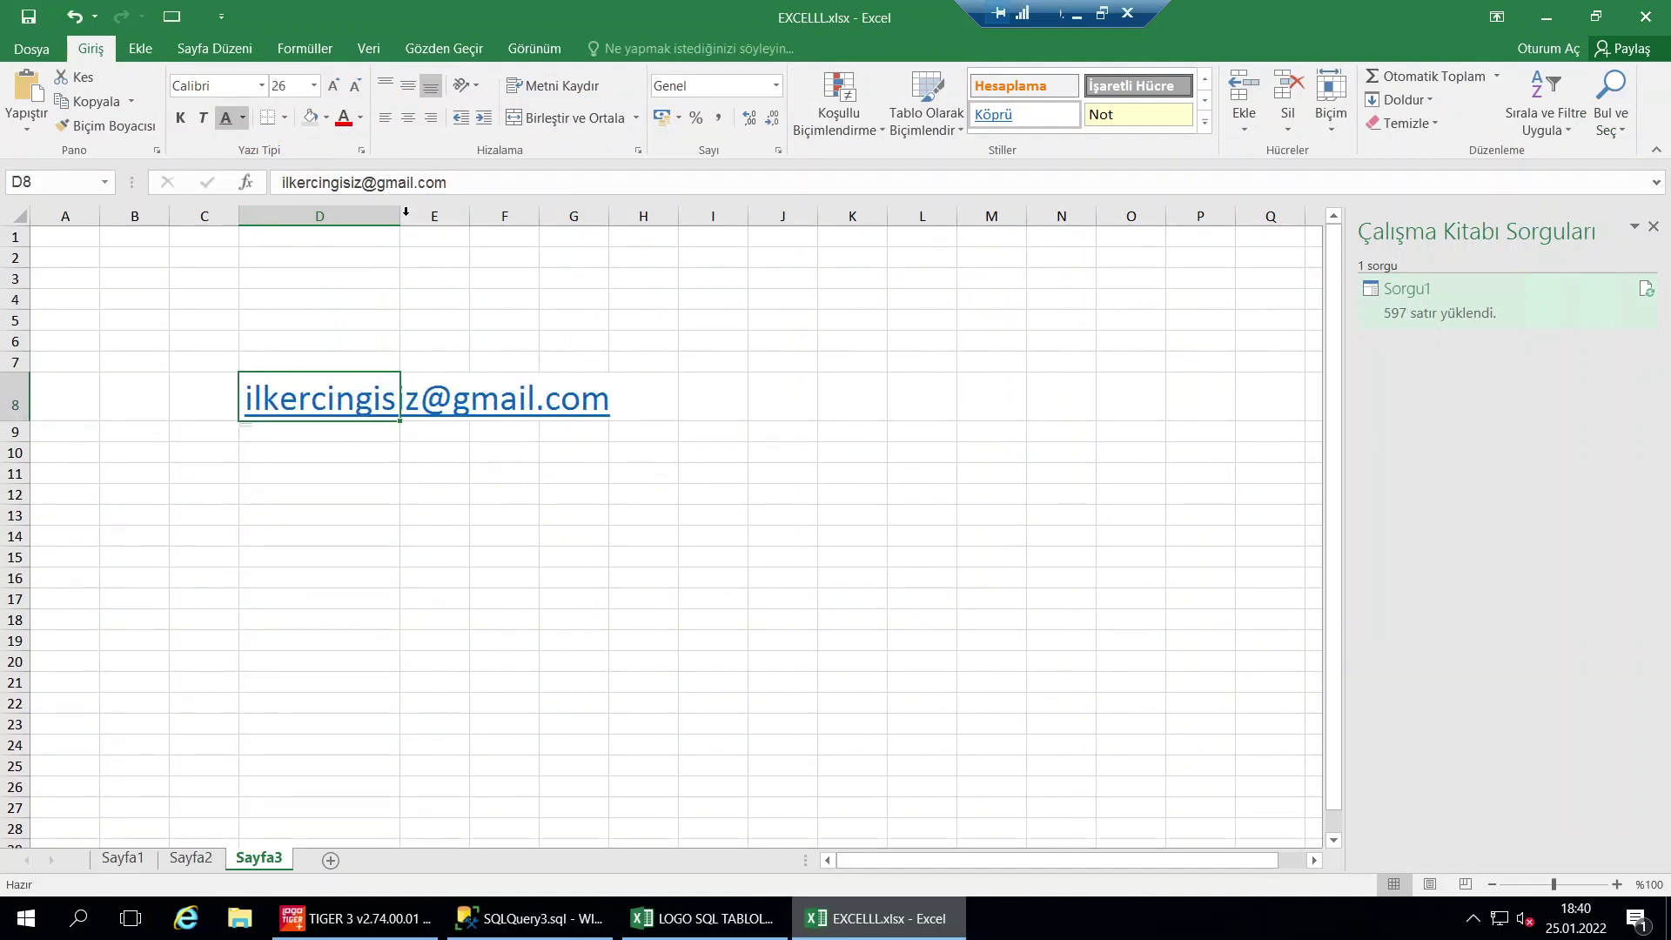
{"action": "double_click", "coordinate": [400, 216]}
{"action": "left_click_drag", "start_coordinate": [660, 543], "coordinate": [635, 557]}
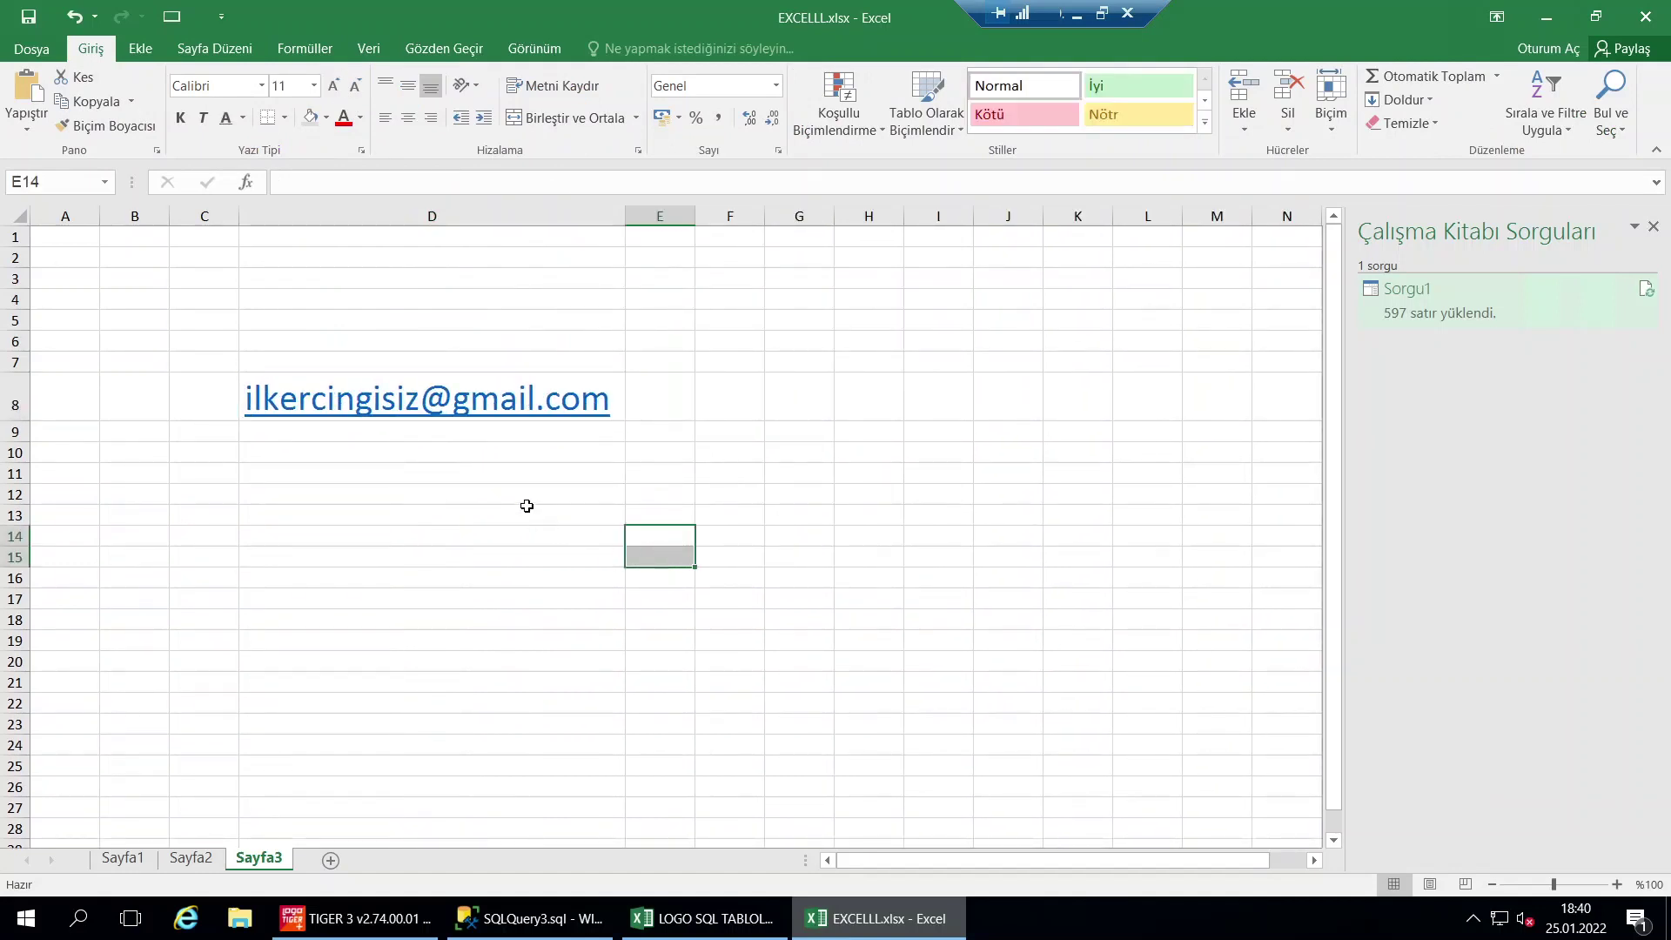
{"action": "left_click", "coordinate": [531, 918]}
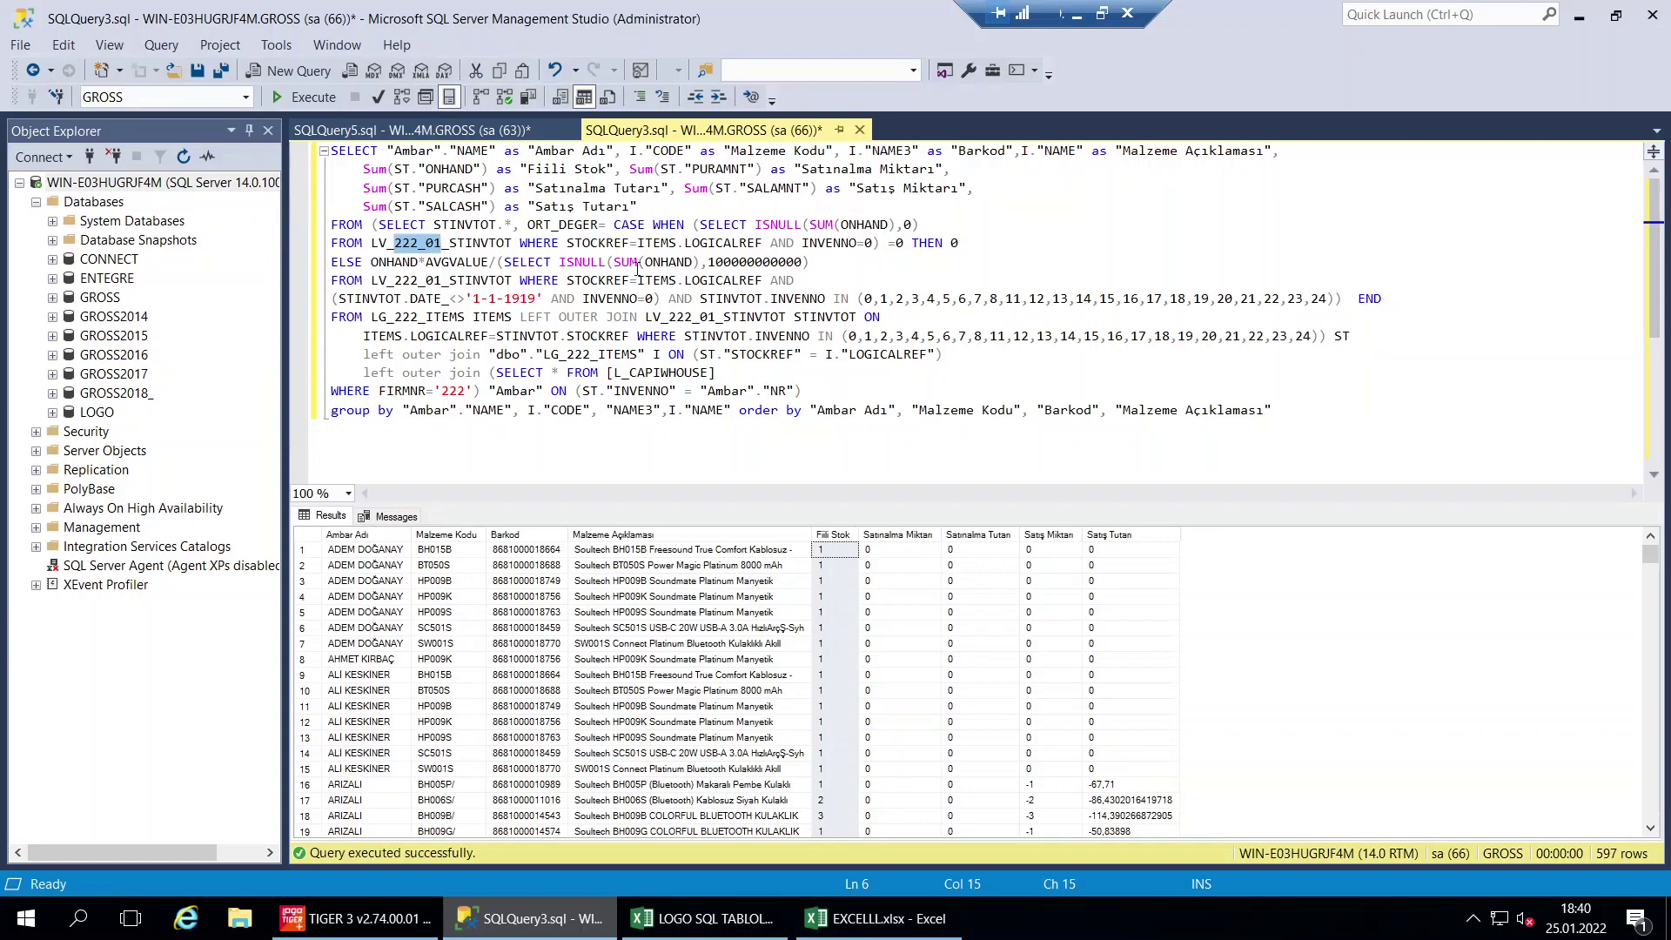
Review the SQLQuery5 item-and-barcode results, then bring up the LOGO SQL TABLOLAR workbook in Excel
{"action": "left_click", "coordinate": [662, 582]}
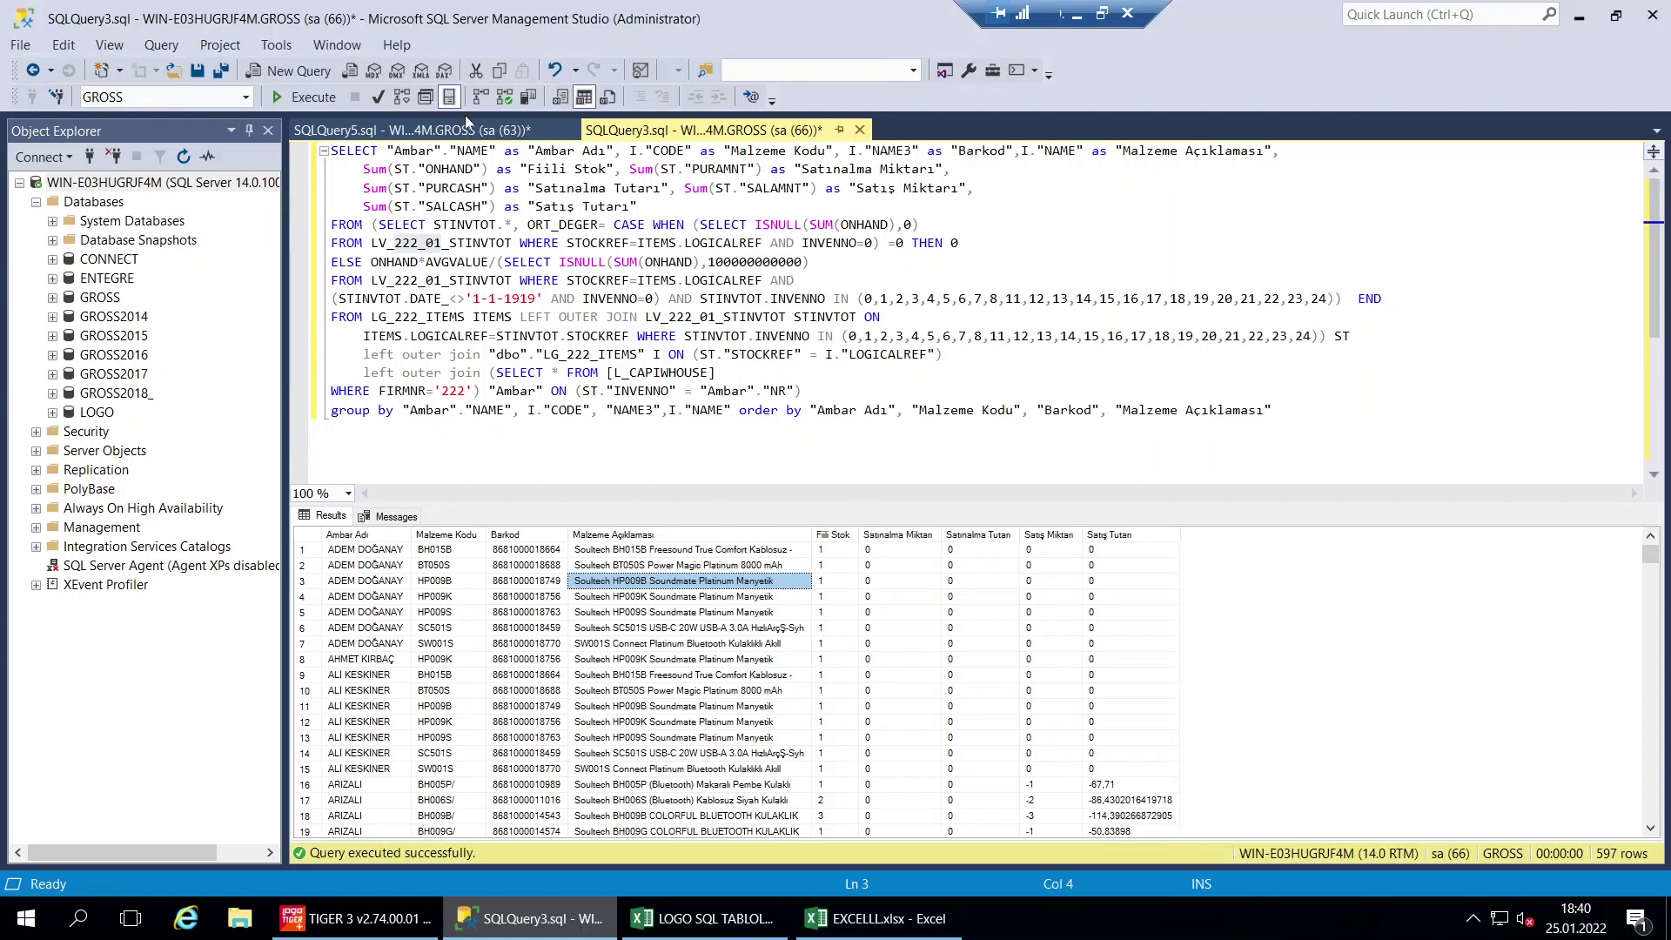
{"action": "left_click", "coordinate": [470, 128]}
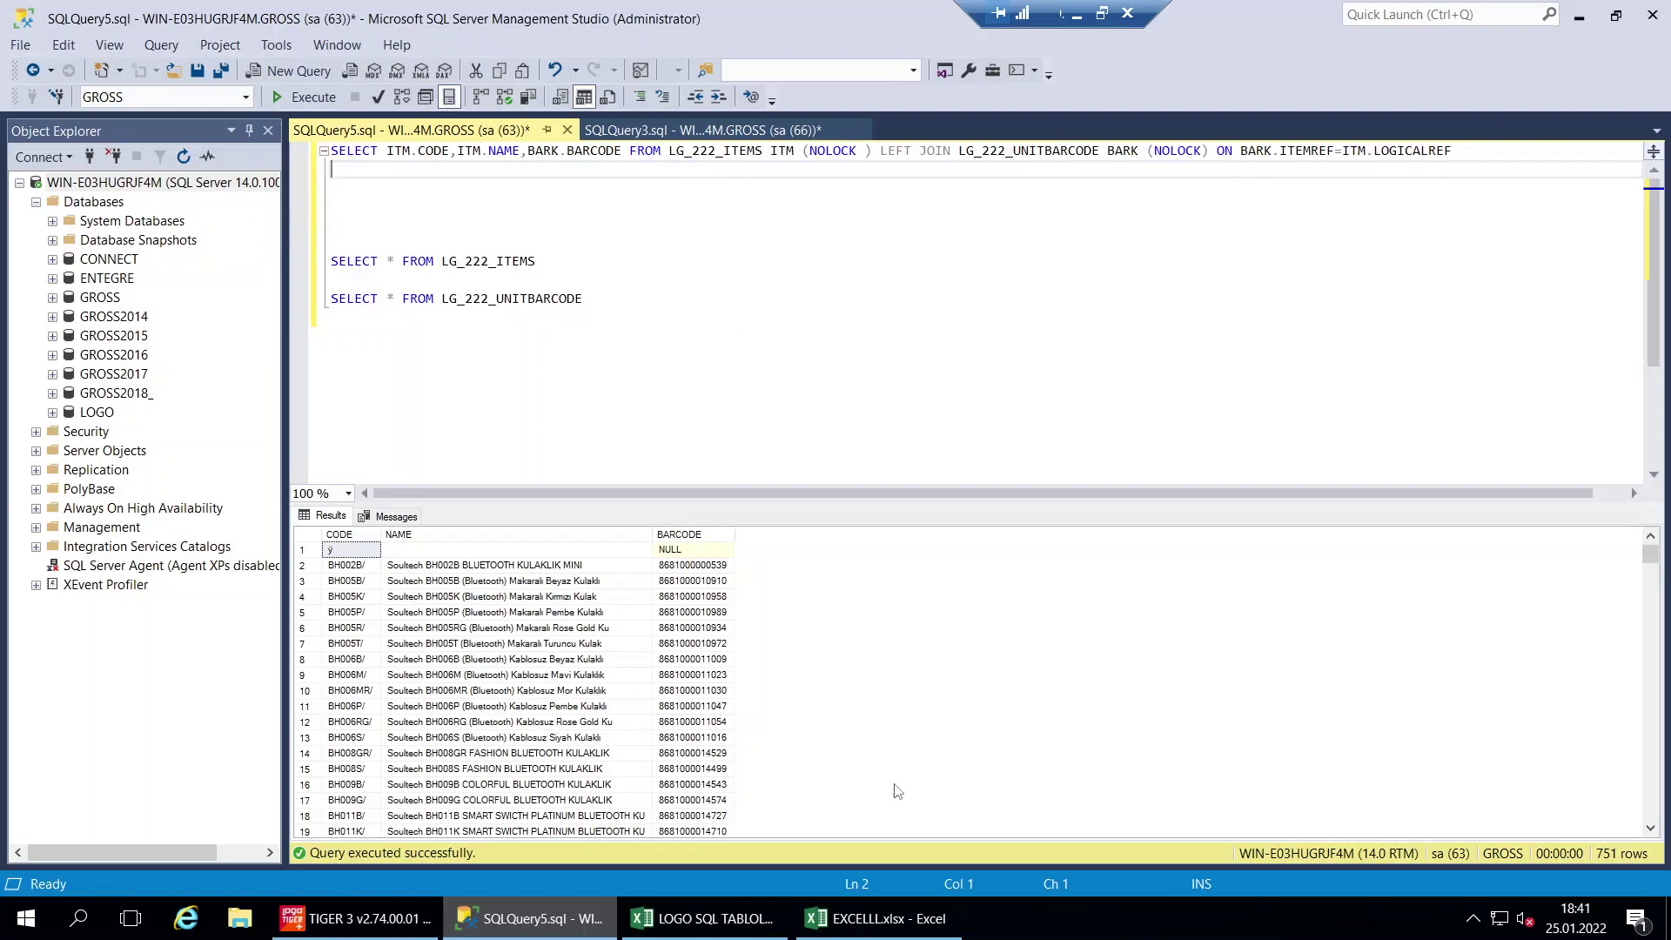
{"action": "left_click", "coordinate": [704, 919]}
Inspect the SELECT command in cell E8 of the LOGO SQL TABLOLAR command list
{"action": "left_click", "coordinate": [793, 510]}
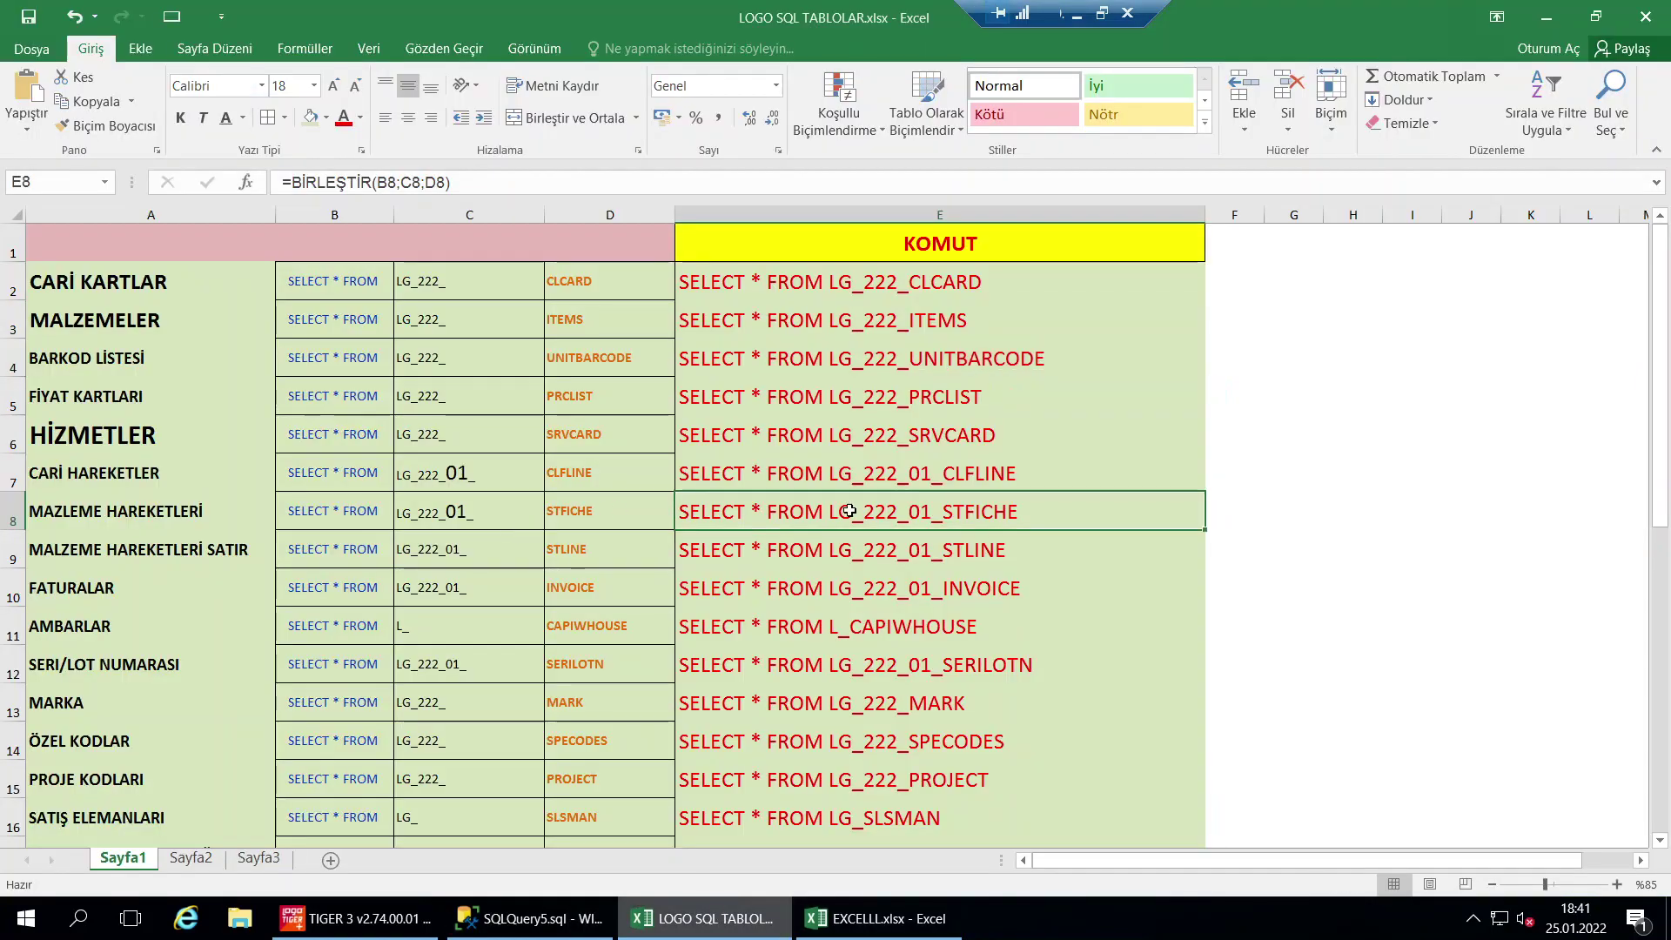
{"action": "scroll", "coordinate": [783, 510], "scroll_direction": "down", "scroll_amount": 3}
{"action": "scroll", "coordinate": [610, 392], "scroll_direction": "up", "scroll_amount": 3}
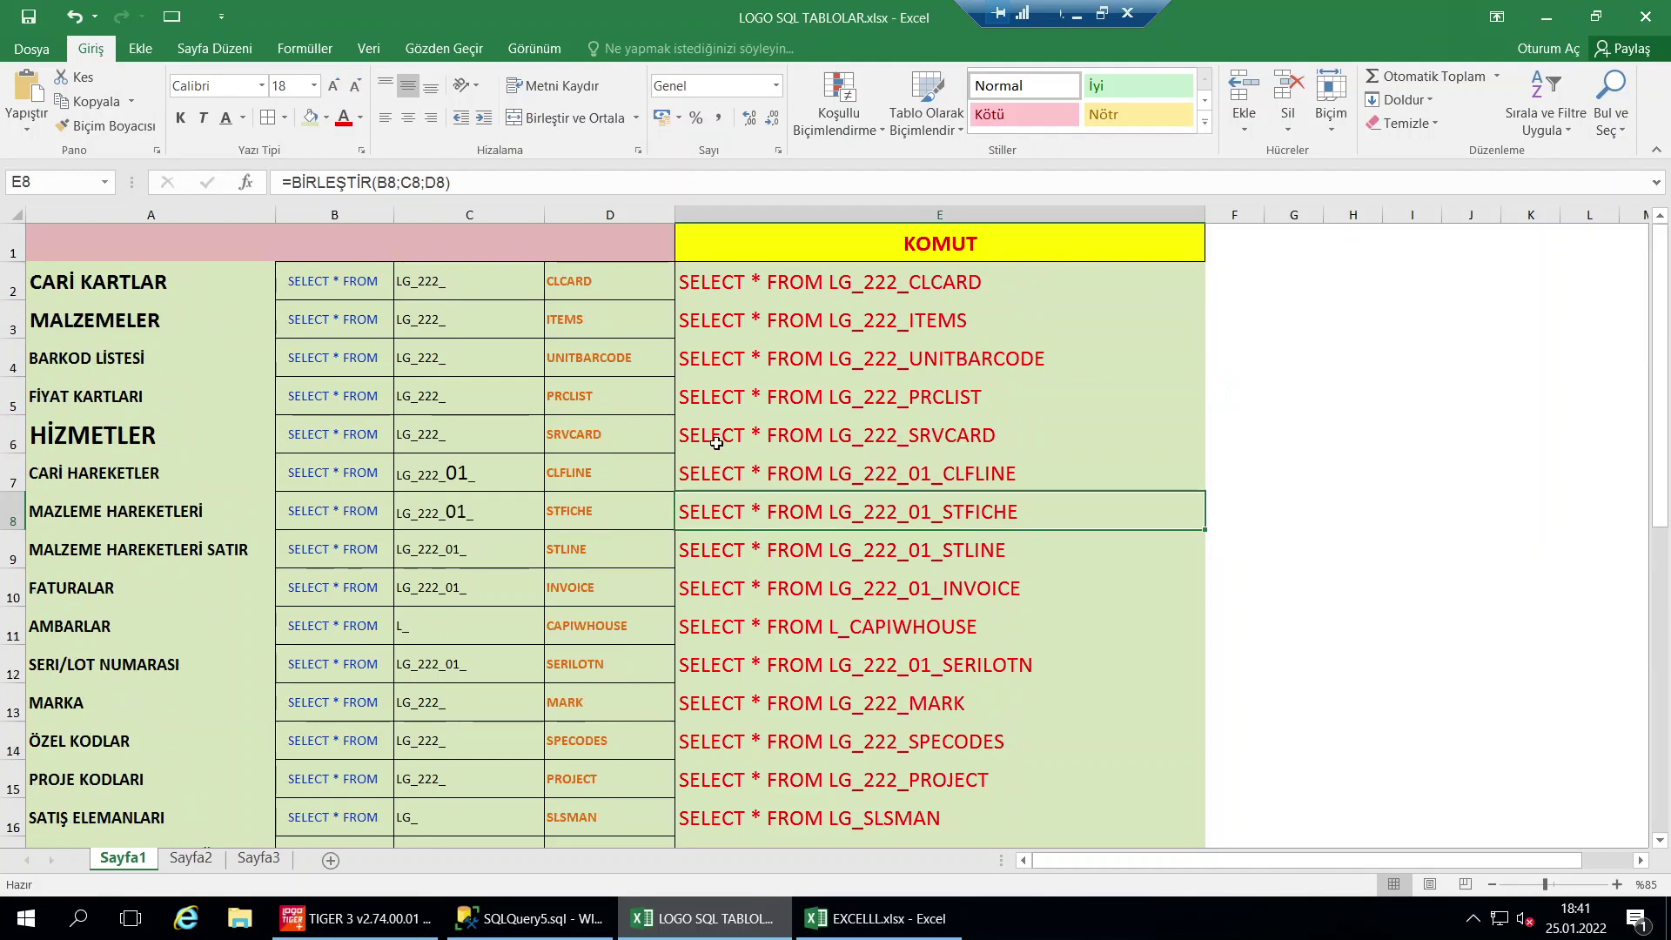
{"action": "scroll", "coordinate": [714, 444], "scroll_direction": "down", "scroll_amount": 2, "text": "ctrl"}
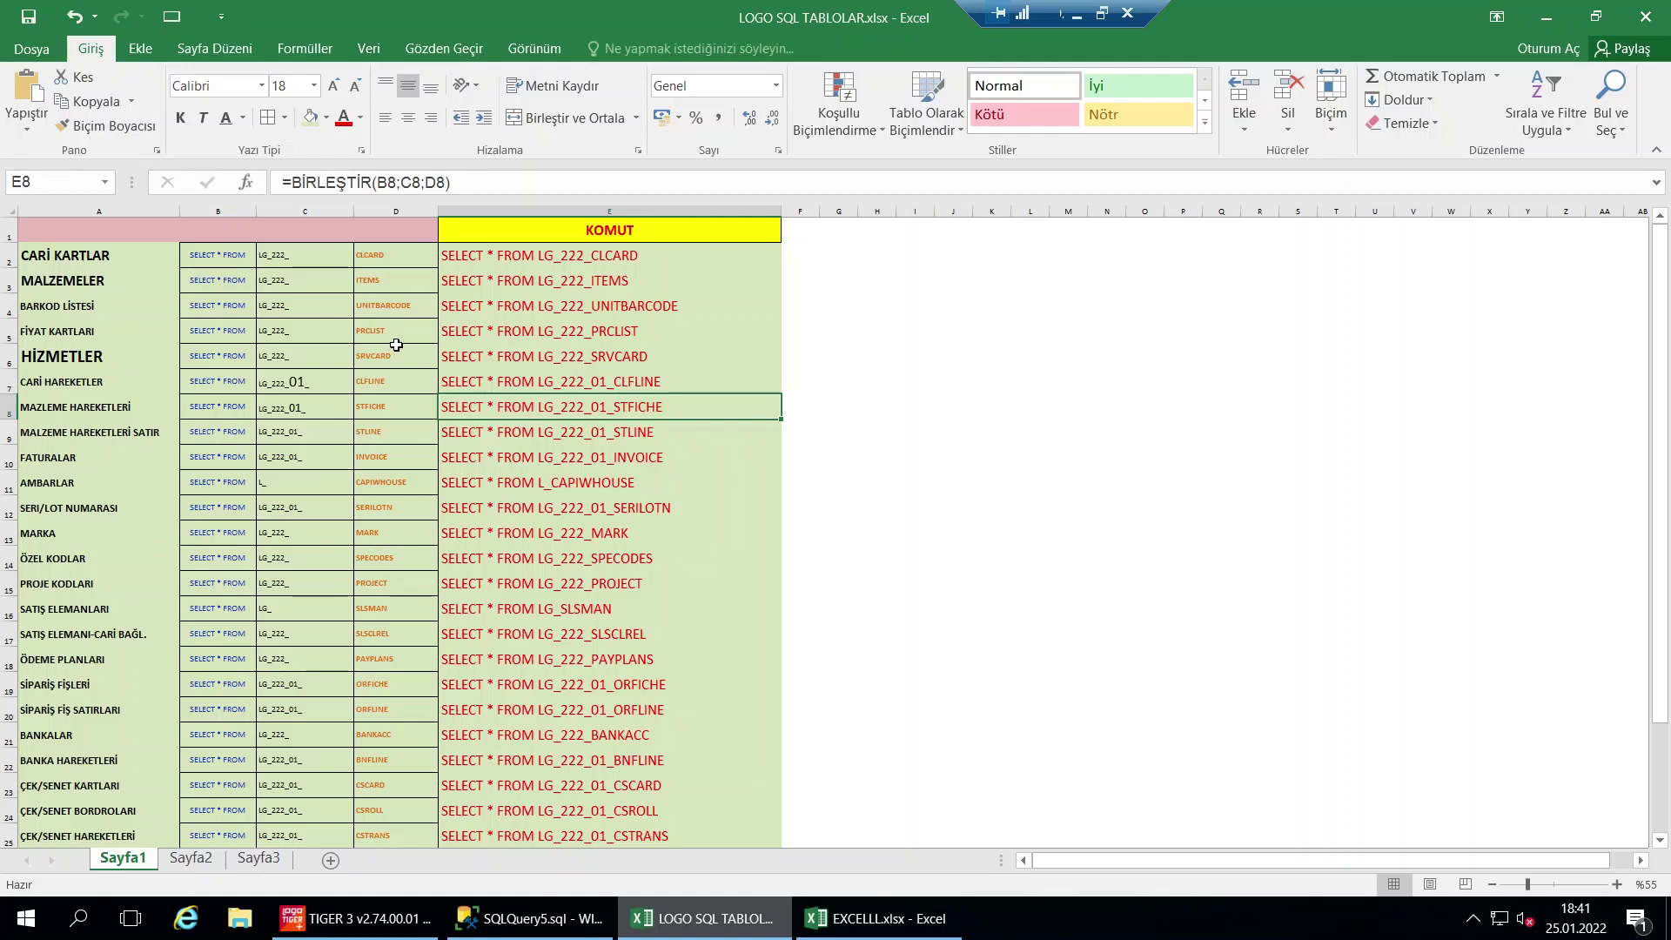
{"action": "scroll", "coordinate": [414, 405], "scroll_direction": "up", "scroll_amount": 1, "text": "ctrl"}
{"action": "scroll", "coordinate": [414, 404], "scroll_direction": "up", "scroll_amount": 1}
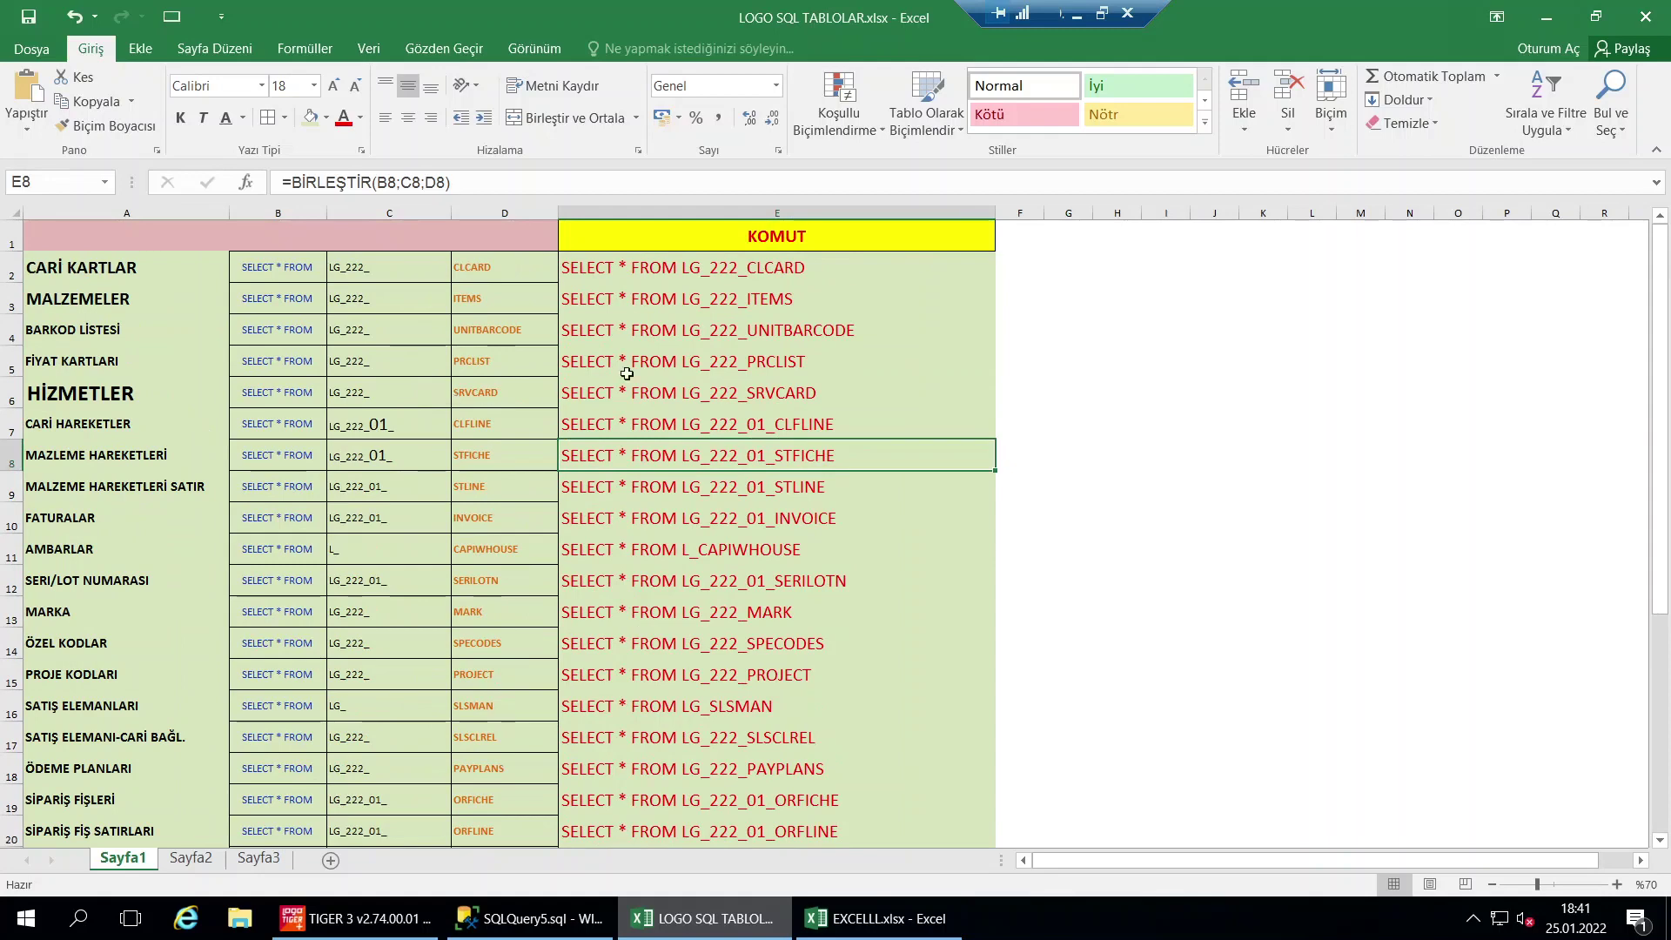
In EXCELLL.xlsx Sayfa3, make the contact e-mail in D8 red and widen column D
{"action": "left_click", "coordinate": [856, 921]}
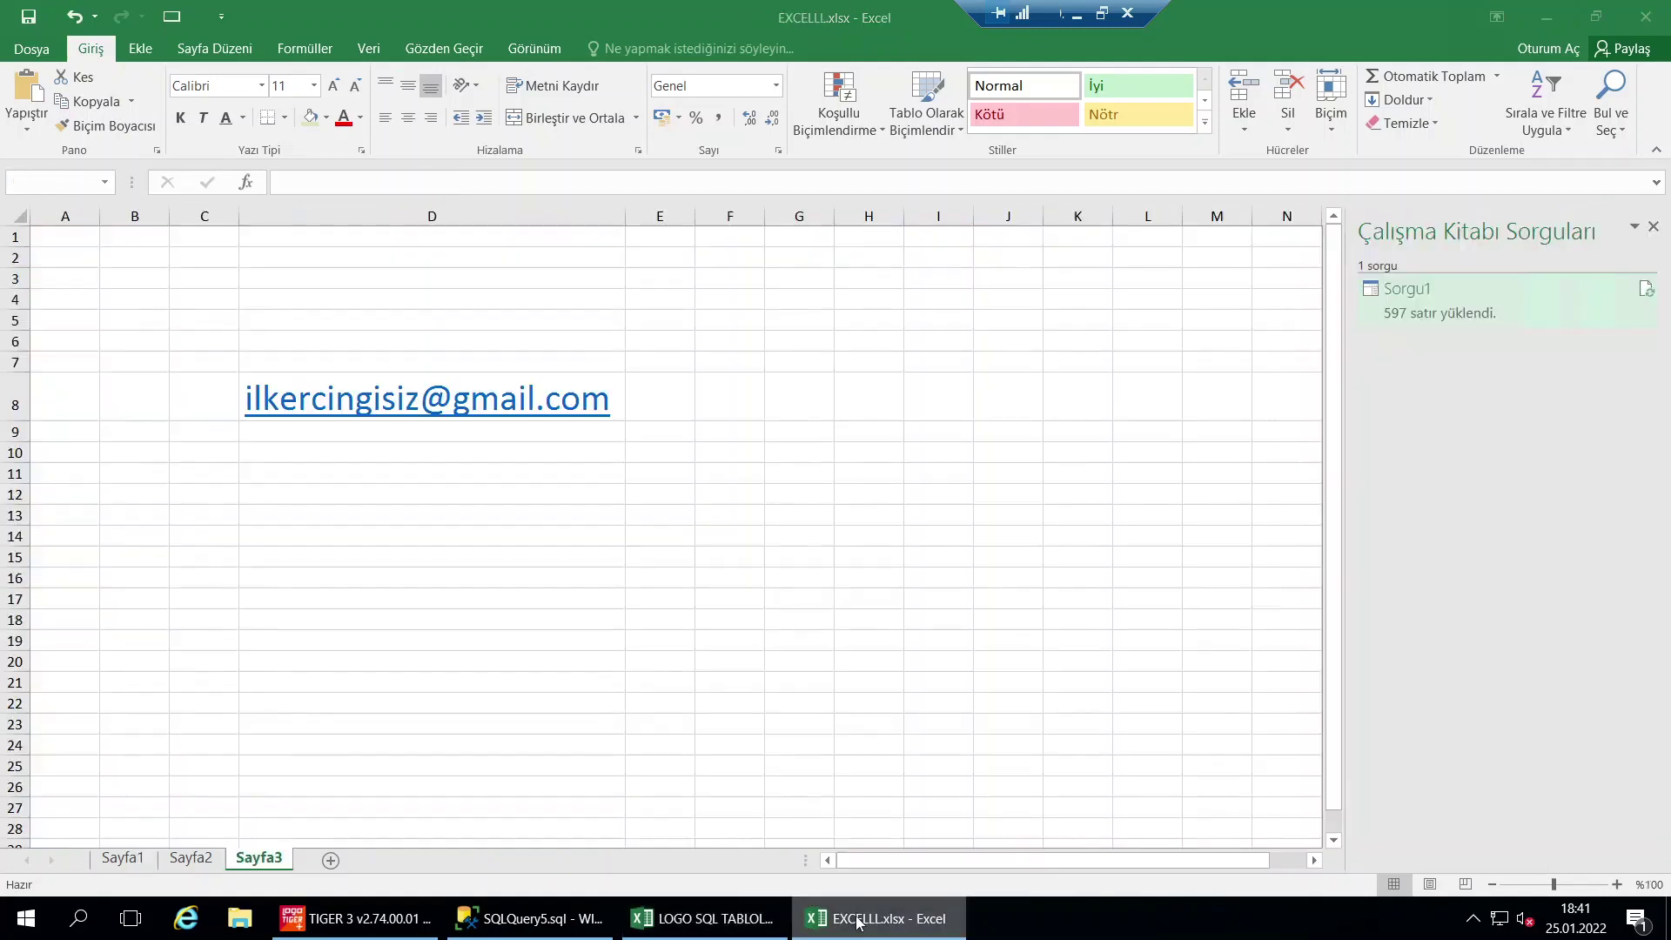
{"action": "left_click", "coordinate": [358, 359]}
{"action": "key", "text": "Down"}
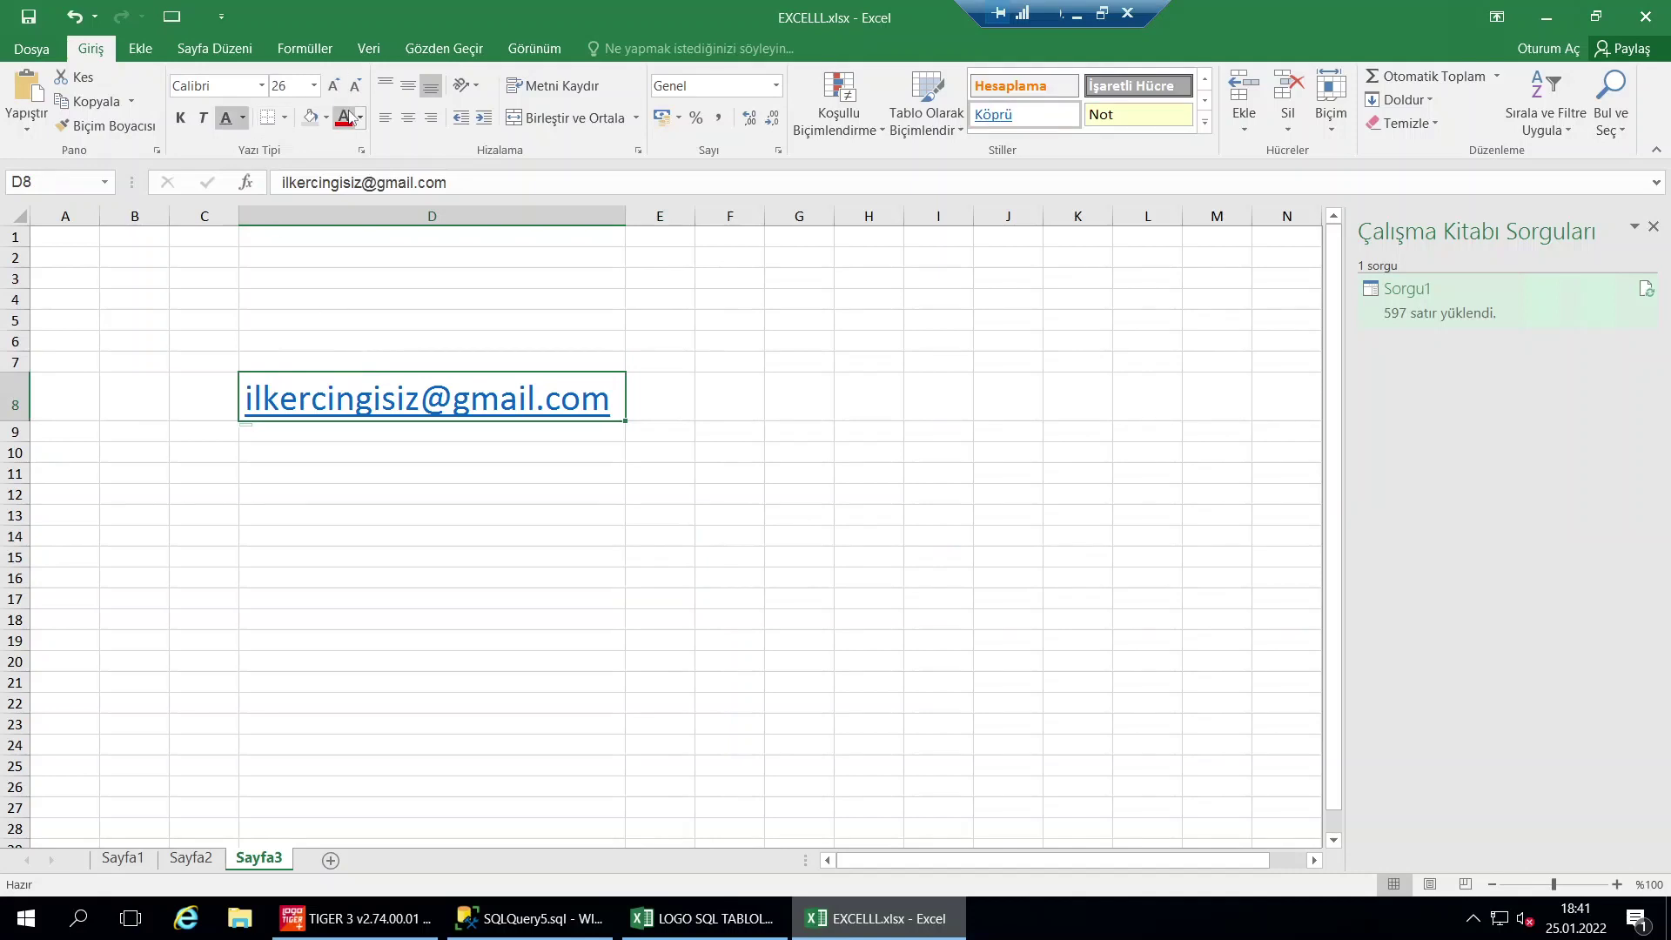
{"action": "left_click", "coordinate": [344, 119]}
{"action": "left_click_drag", "start_coordinate": [627, 216], "coordinate": [670, 216]}
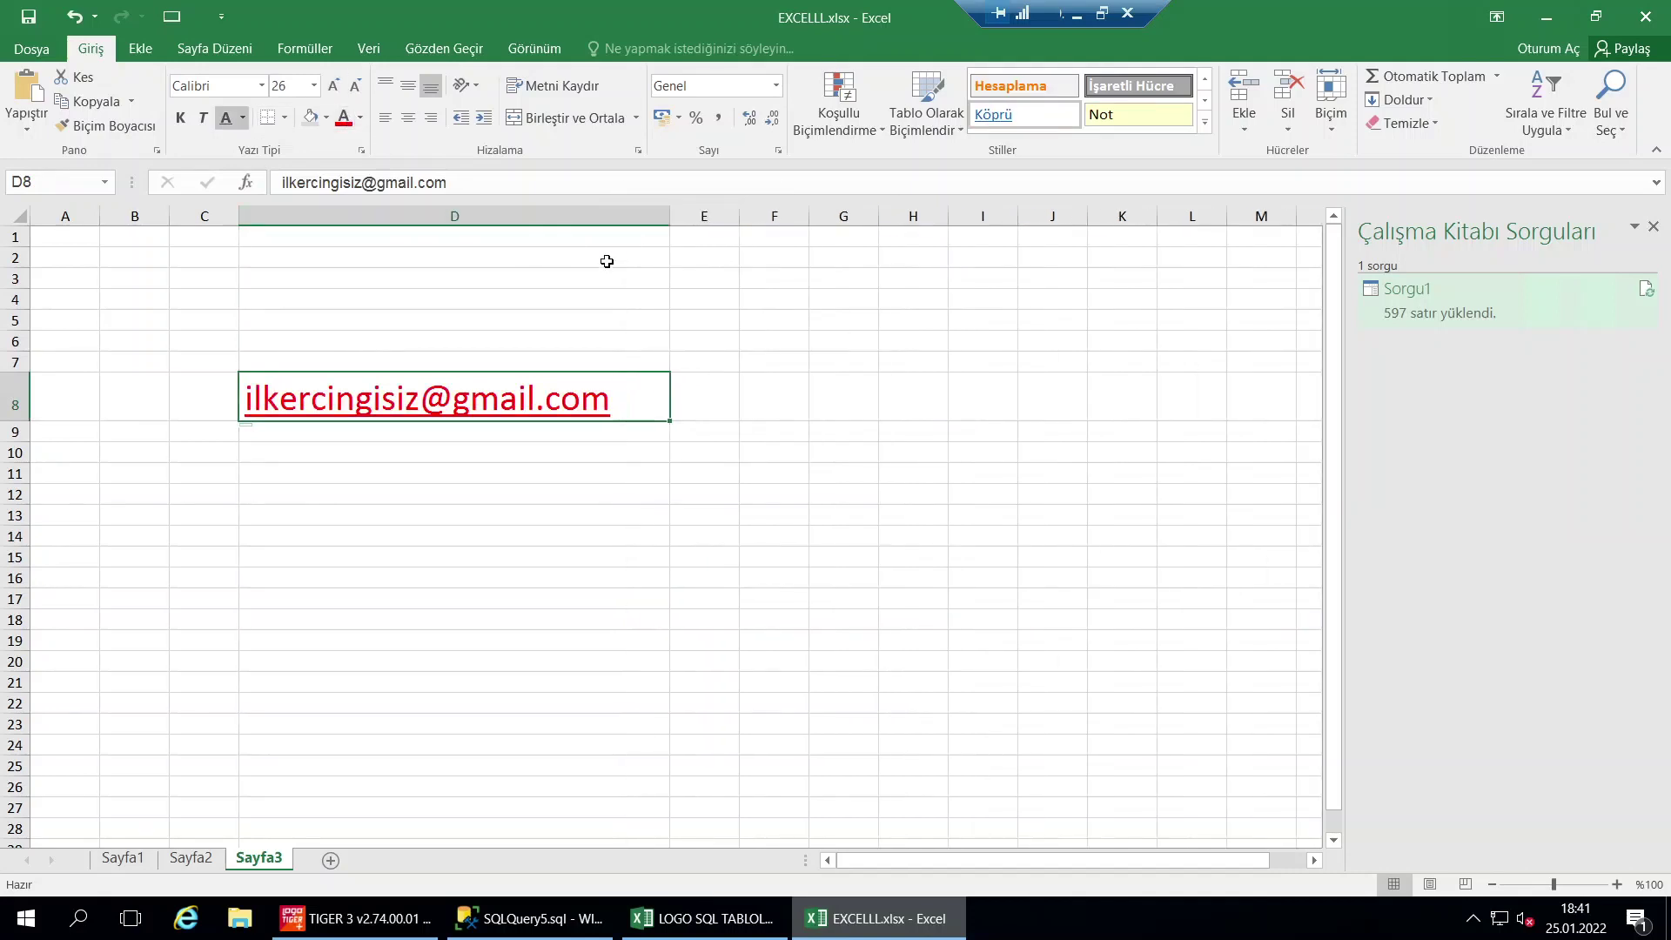